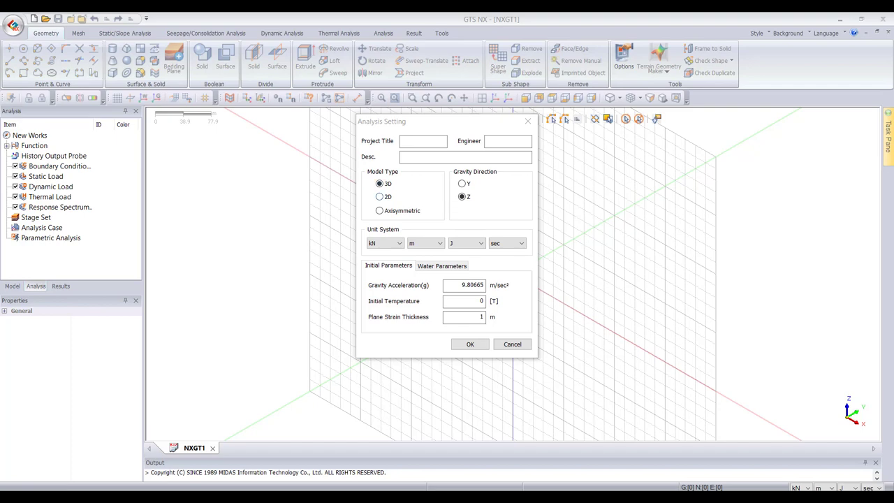
- Accept the 3D analysis settings with Z gravity and kN, m, J, sec units, and activate the XY (0,0,1) work plane
left_click(470, 344)
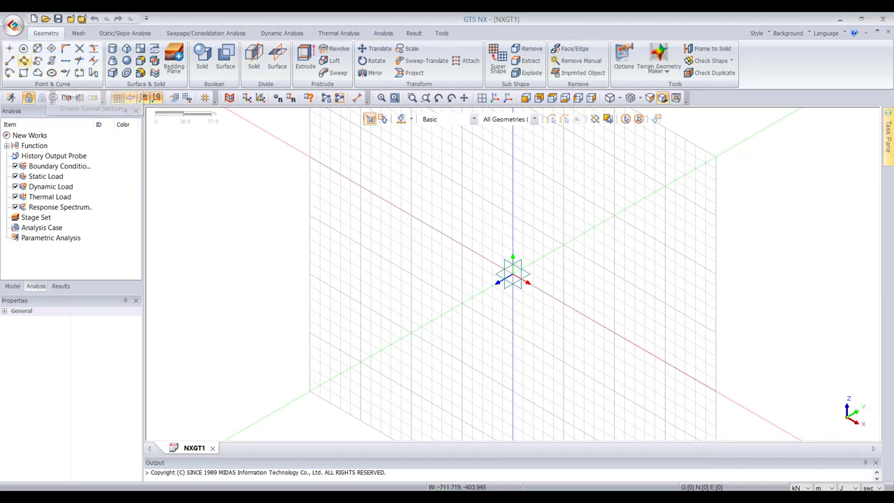
left_click(12, 286)
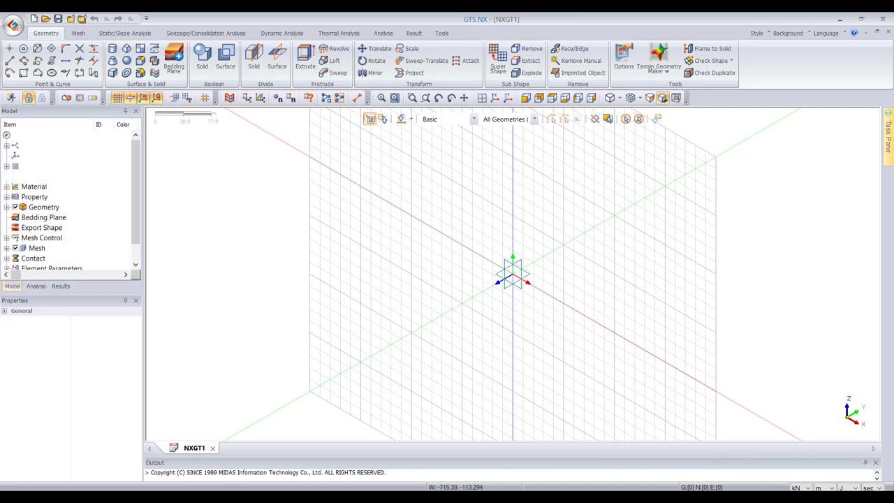
left_click(6, 166)
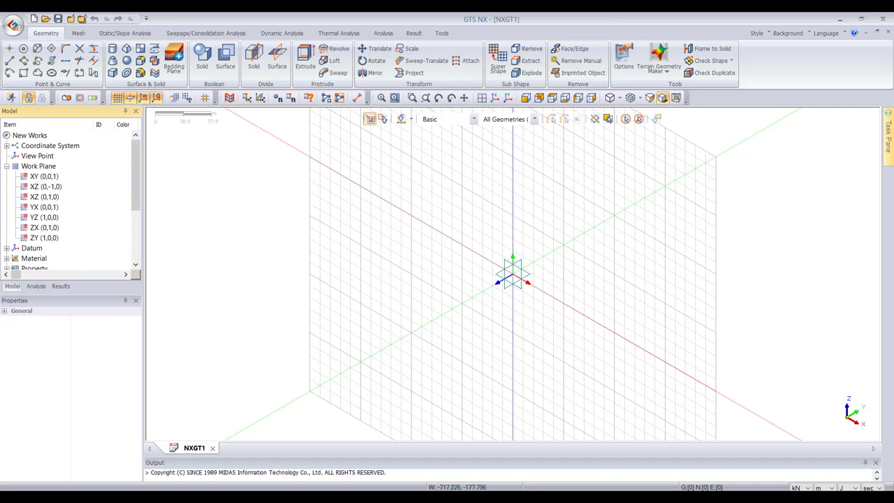
double_click(44, 176)
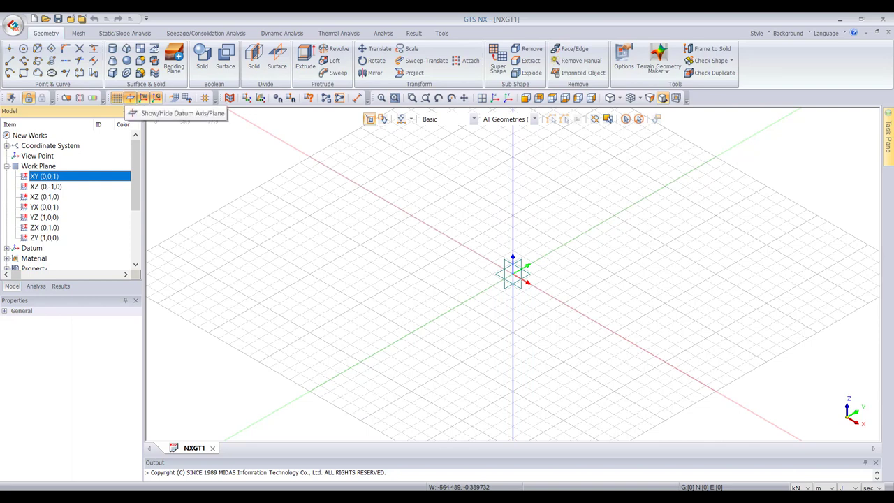
- Define the work plane grid with a width of 1 m and a user-defined number of 60
left_click(187, 98)
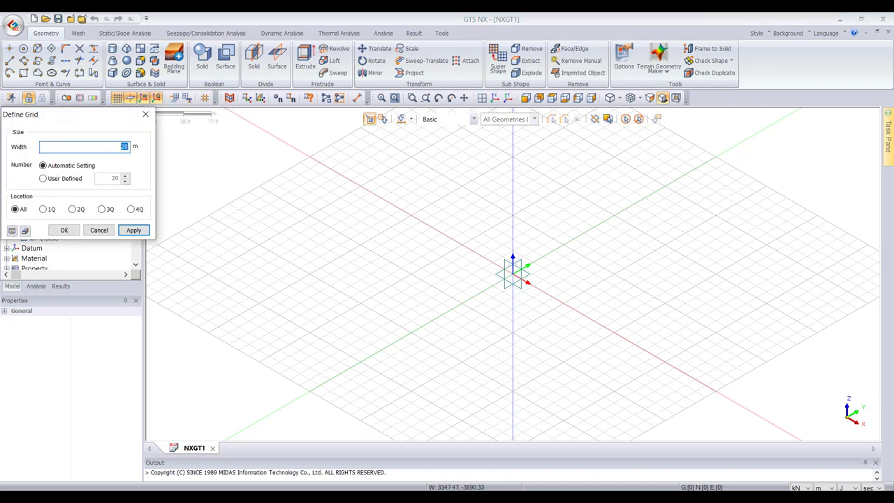
type("1")
left_click(43, 178)
key("Tab")
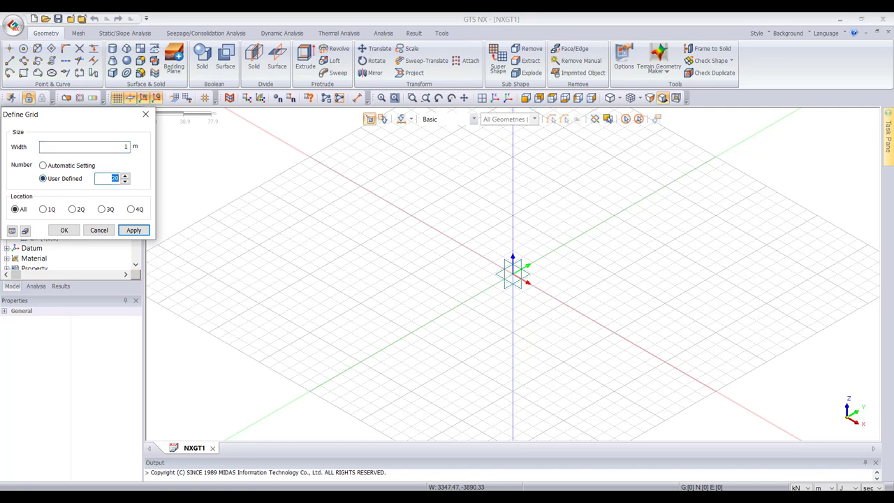
type("50")
double_click(114, 178)
type("60")
left_click(64, 229)
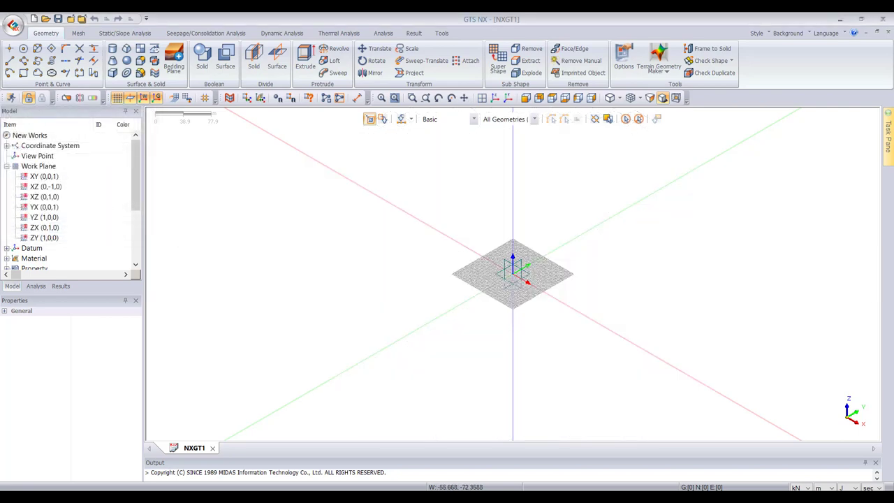
- Examine the extent and spacing of the grid from the top view
scroll(517, 279, "up", 5)
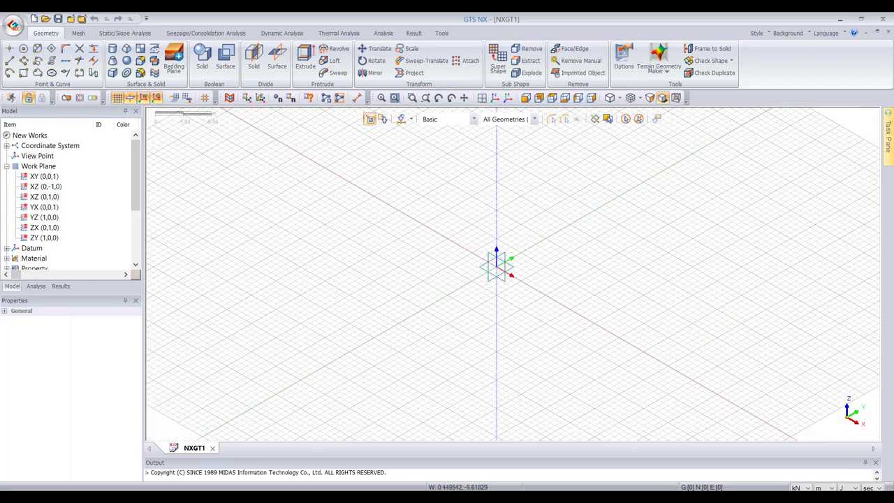
left_click(552, 98)
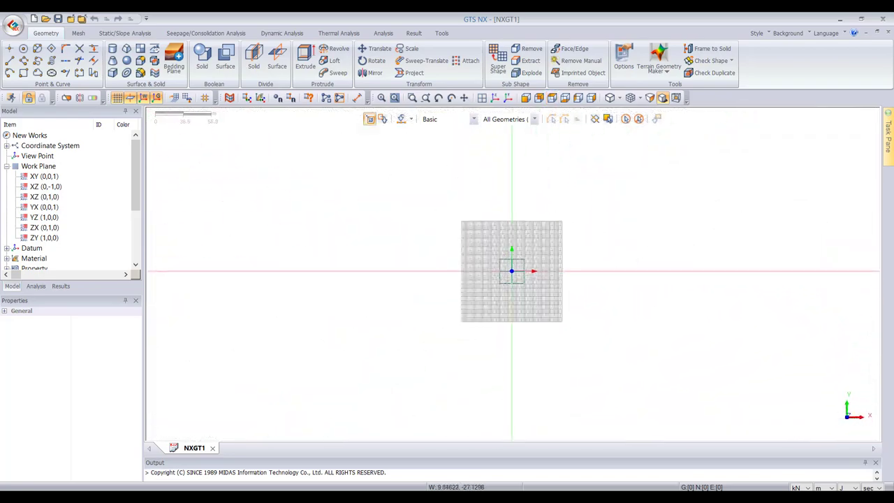
scroll(500, 278, "up", 3)
scroll(517, 266, "up", 4)
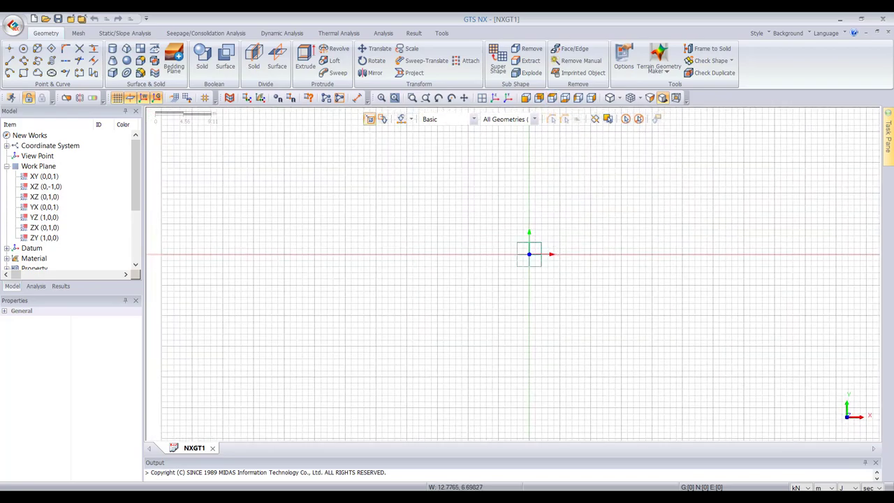
scroll(559, 248, "down", 5)
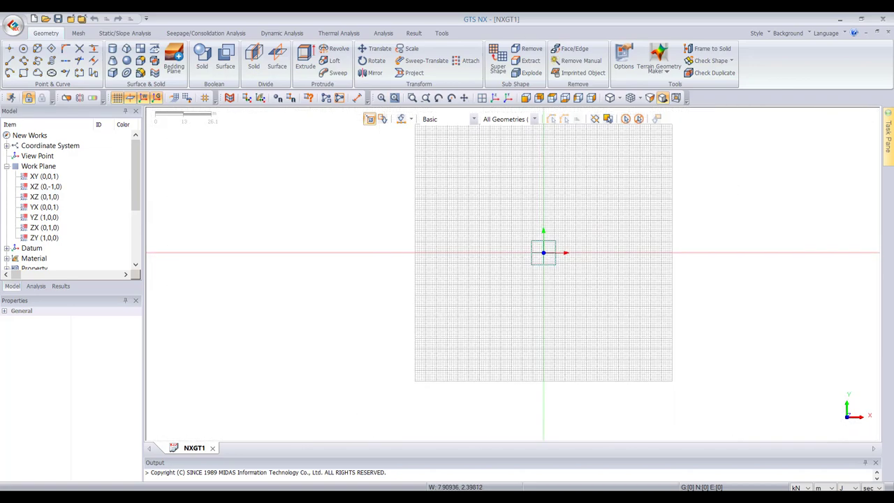
scroll(546, 252, "down", 1)
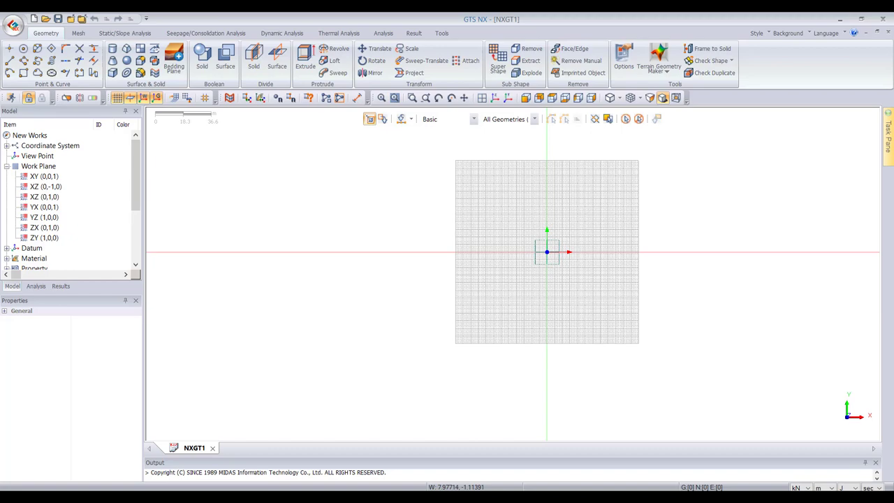
scroll(556, 247, "up", 4)
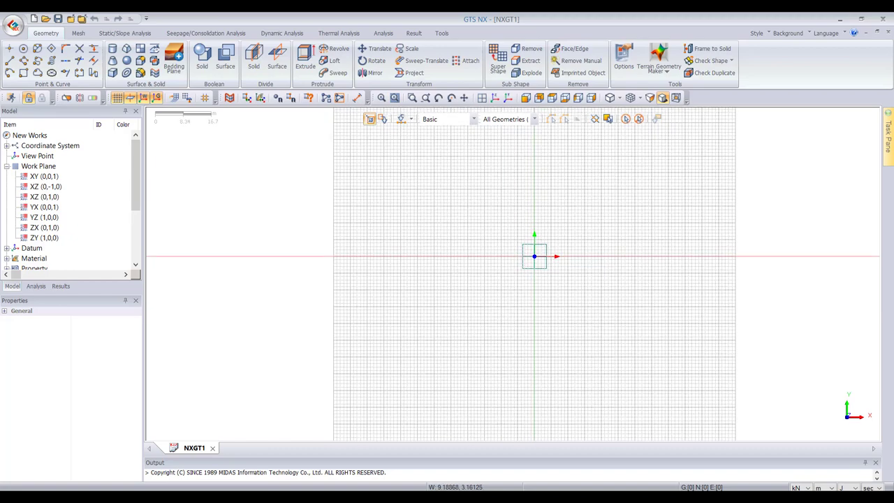
scroll(562, 253, "down", 2)
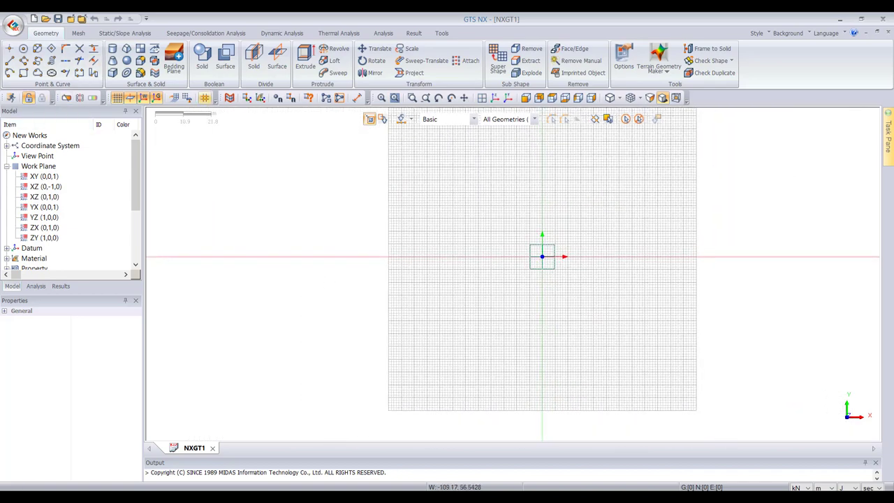
- Set the grid width to 5 m
left_click(187, 98)
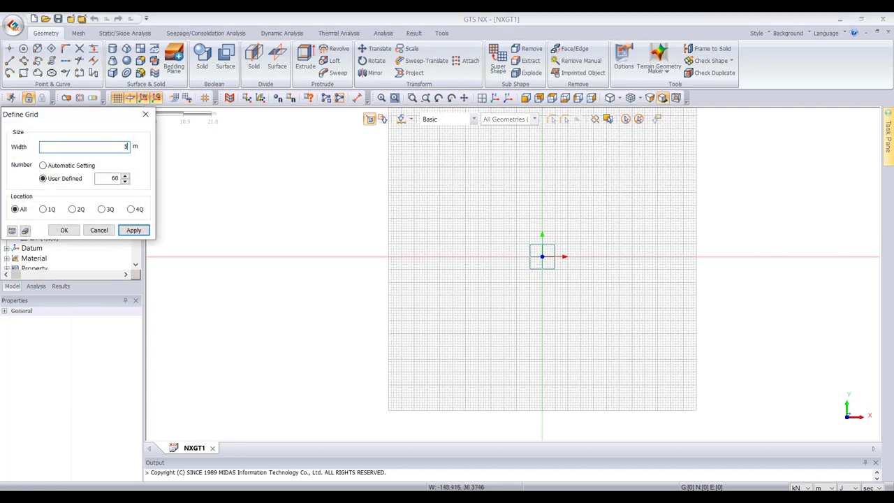
left_click(134, 230)
left_click(98, 230)
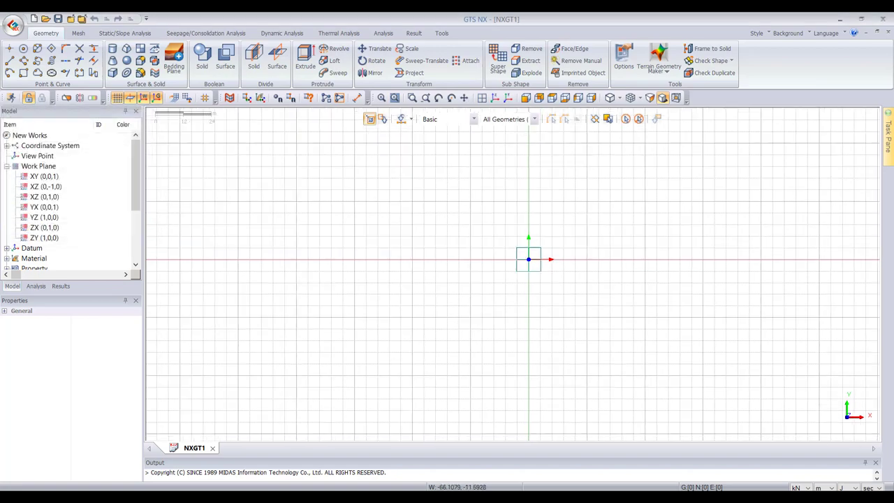
scroll(419, 300, "down", 10)
scroll(419, 301, "up", 4)
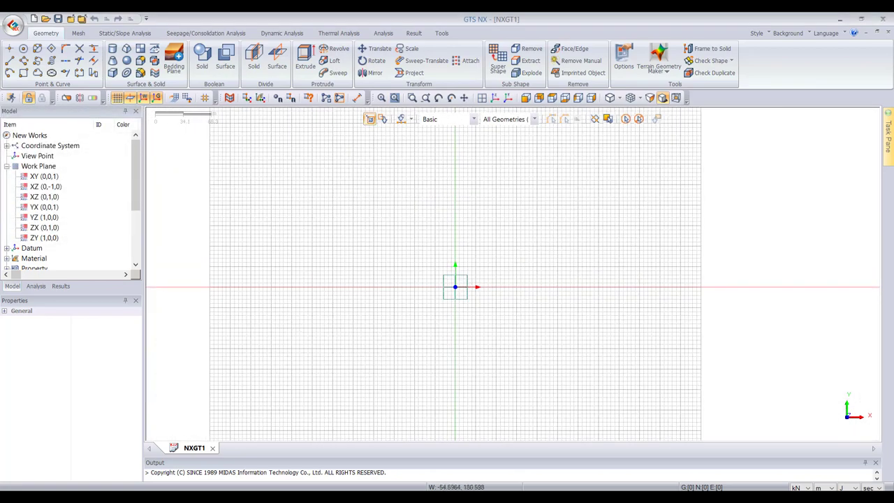
- Measure the spacing between the origin and the adjacent major grid line along the X axis
left_click(357, 97)
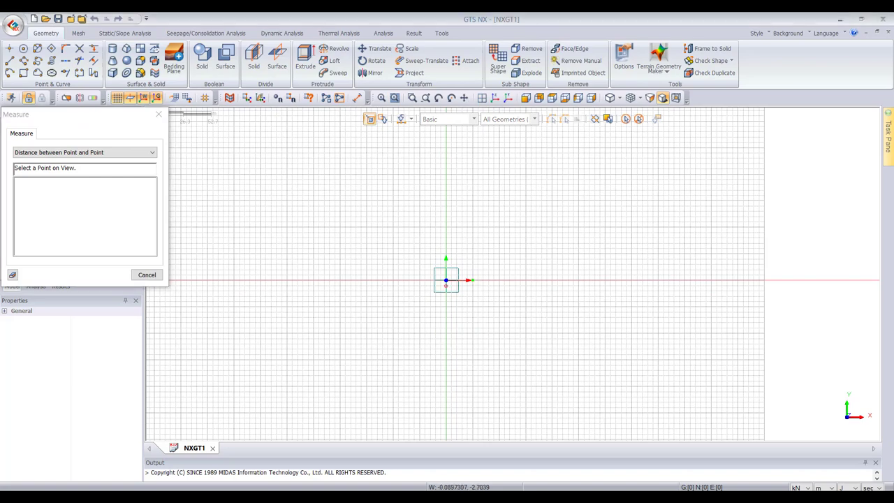
left_click(446, 283)
scroll(465, 285, "up", 3)
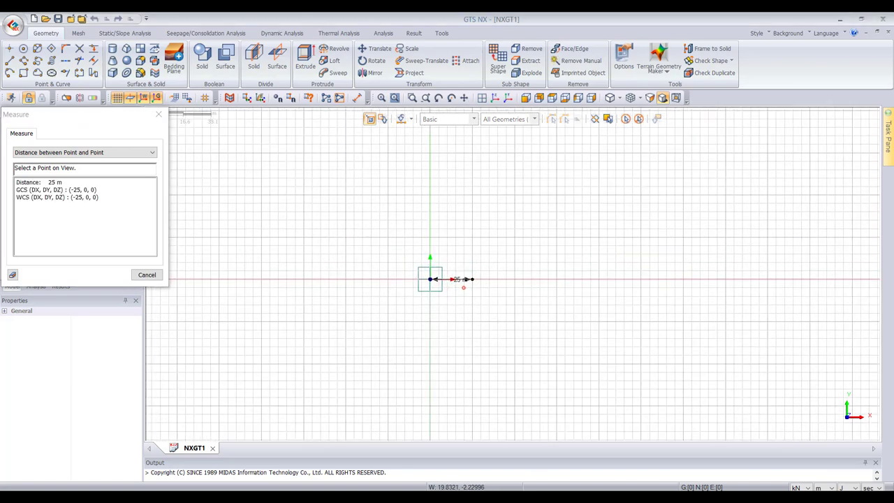
middle_click_drag(463, 287, 448, 288)
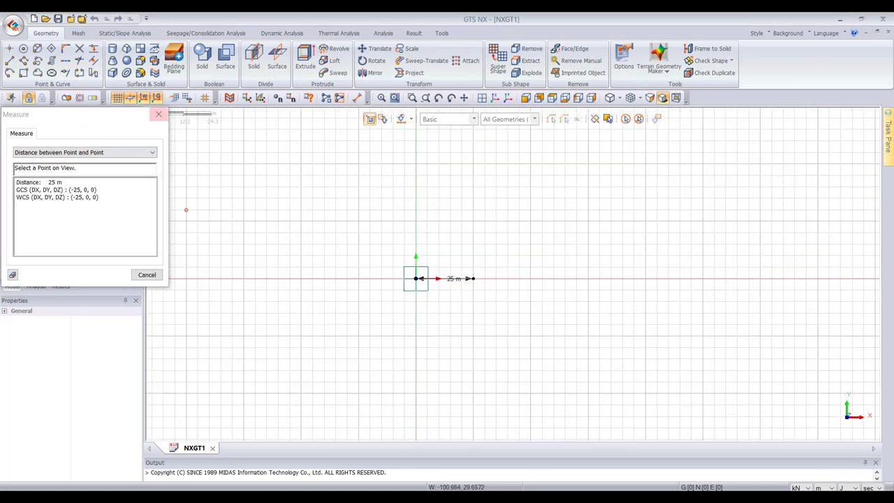
left_click(159, 113)
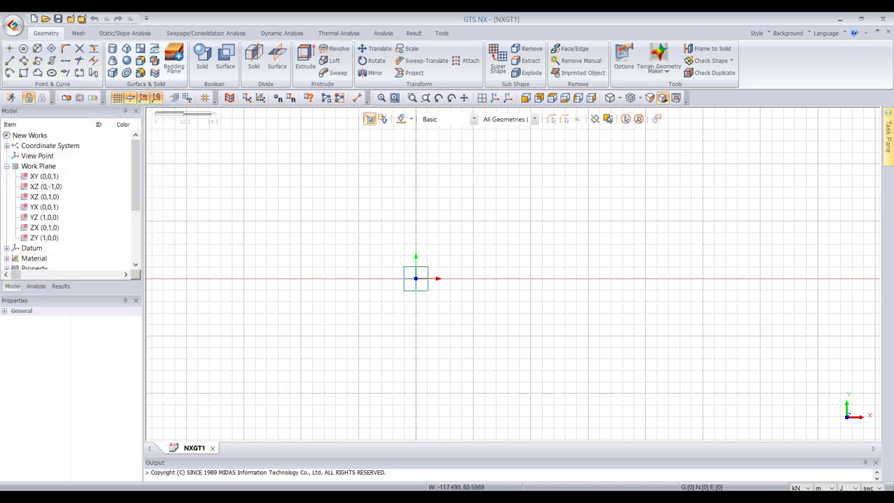
- Set the grid's user-defined number to 30
left_click(187, 98)
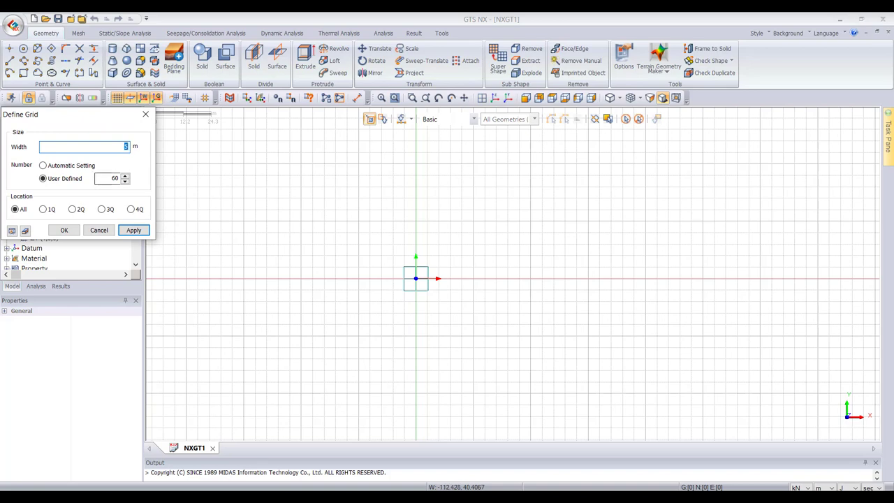
key("Tab")
type("30")
left_click(134, 230)
left_click(63, 230)
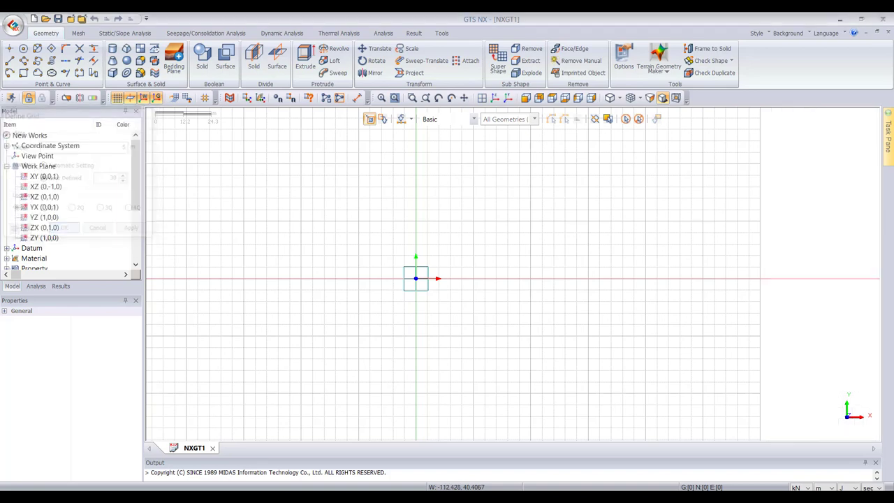
scroll(477, 277, "down", 10)
scroll(466, 278, "up", 8)
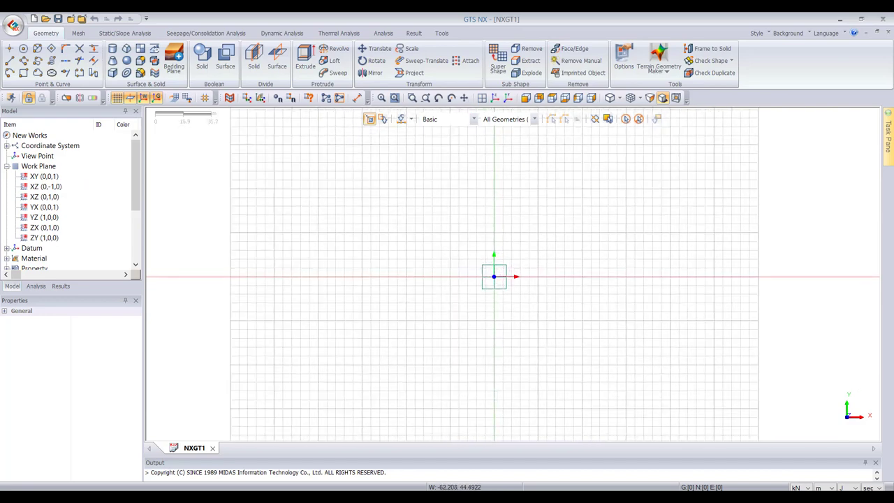
- Measure the distances along the X axis to the origin from the nearest major grid line and from the grid's outer edge
left_click(357, 98)
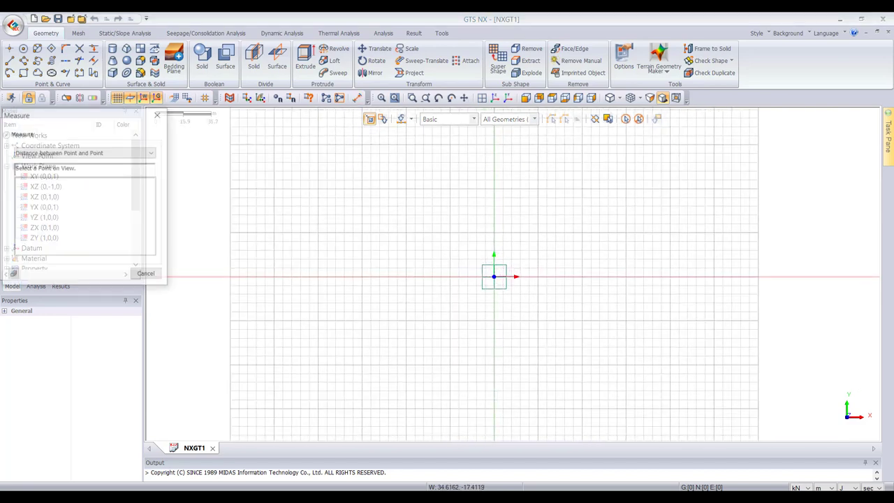
left_click(538, 276)
left_click(494, 277)
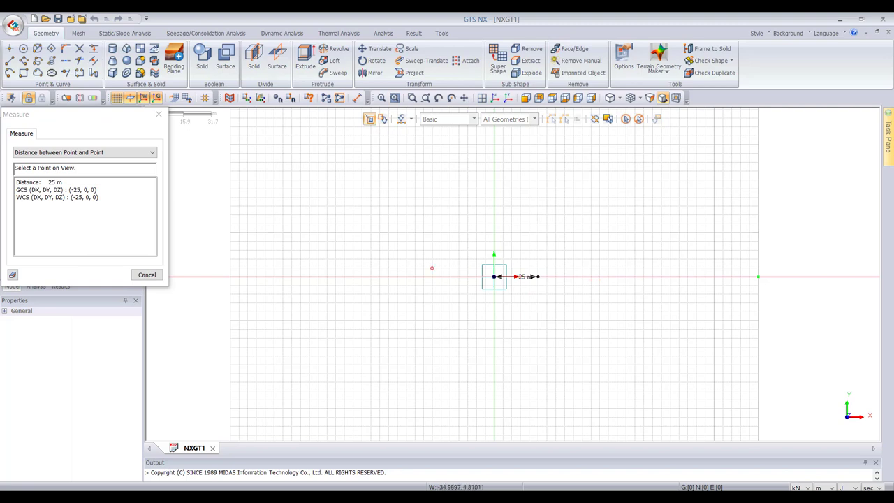
left_click(758, 277)
scroll(633, 278, "up", 2)
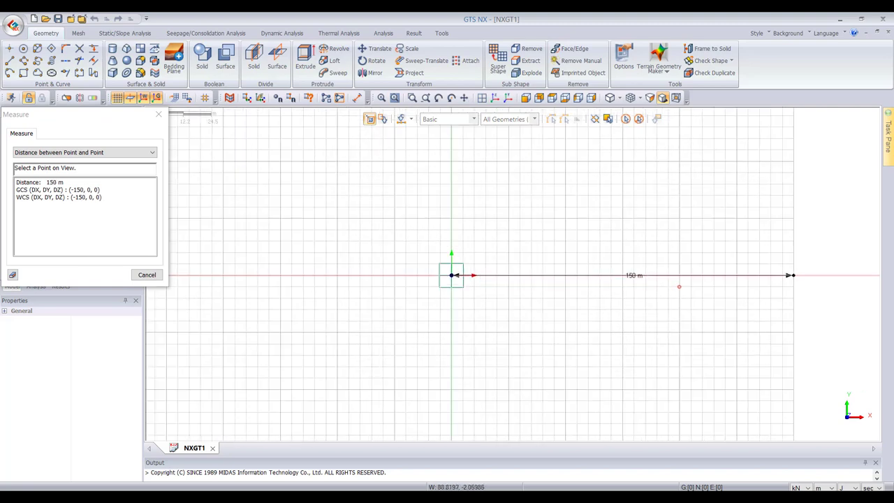
left_click(159, 114)
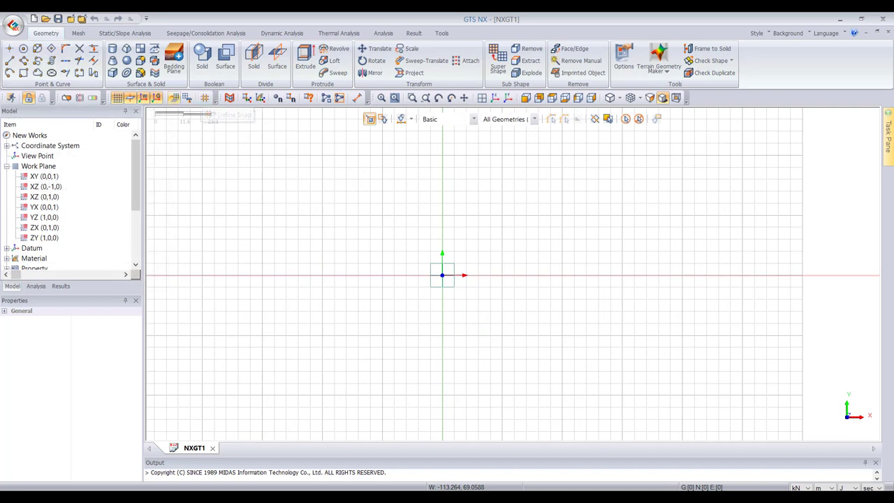
- Set the grid width to 1 m
left_click(187, 98)
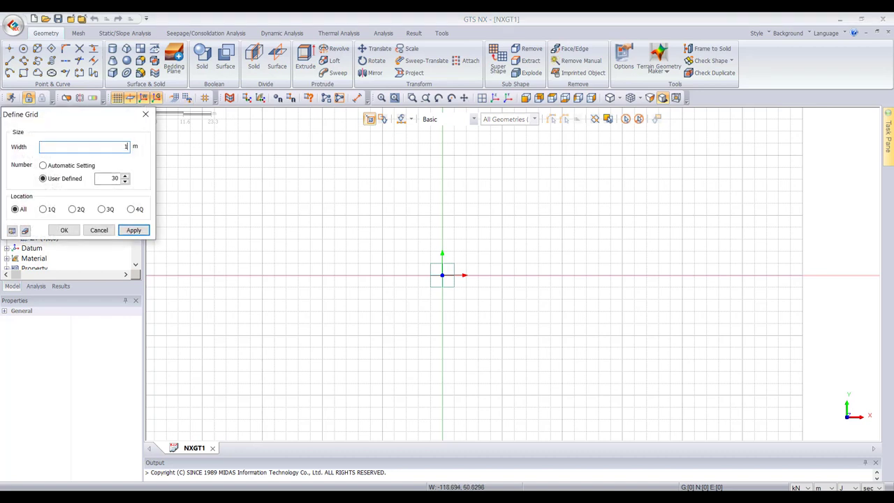
left_click(133, 229)
left_click(99, 230)
scroll(406, 283, "up", 3)
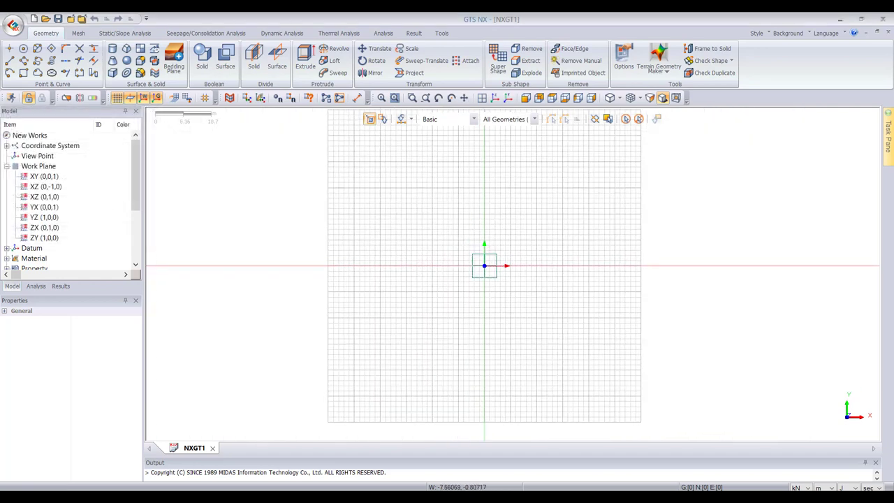
- Measure the distance between the origin and the resized grid's outer edge on the positive X axis
left_click(356, 97)
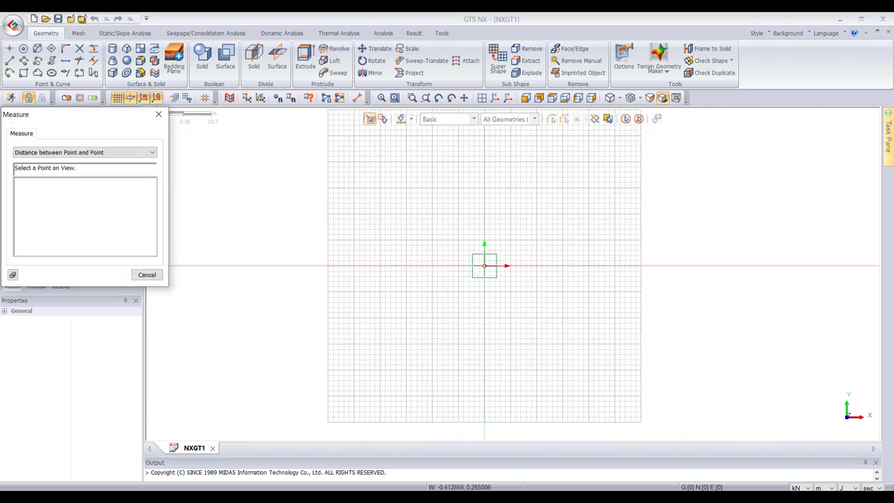
left_click(641, 266)
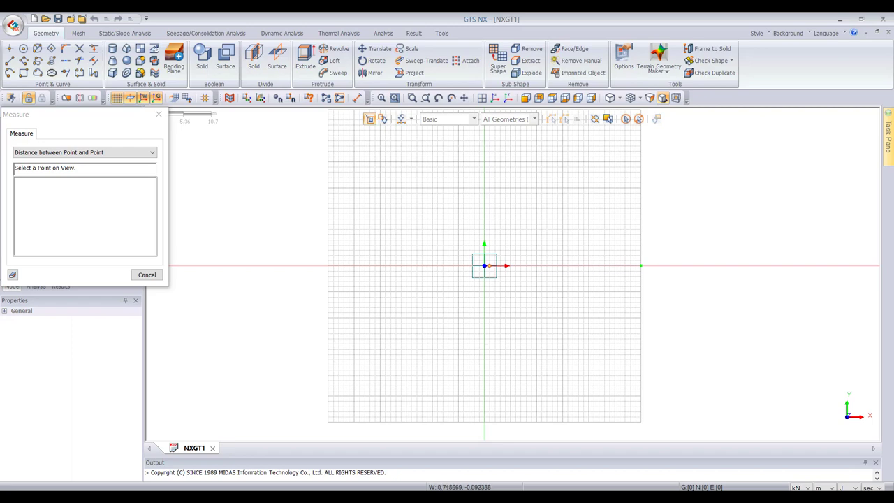
left_click(640, 266)
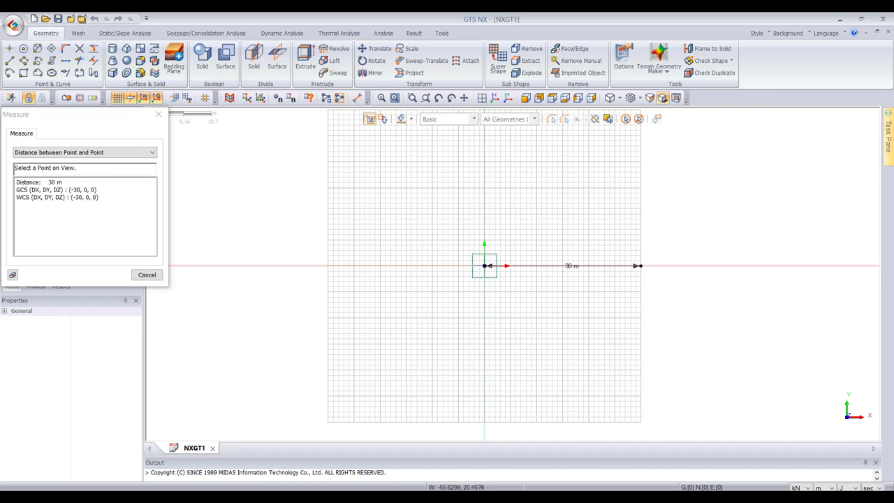
left_click(159, 114)
left_click(23, 72)
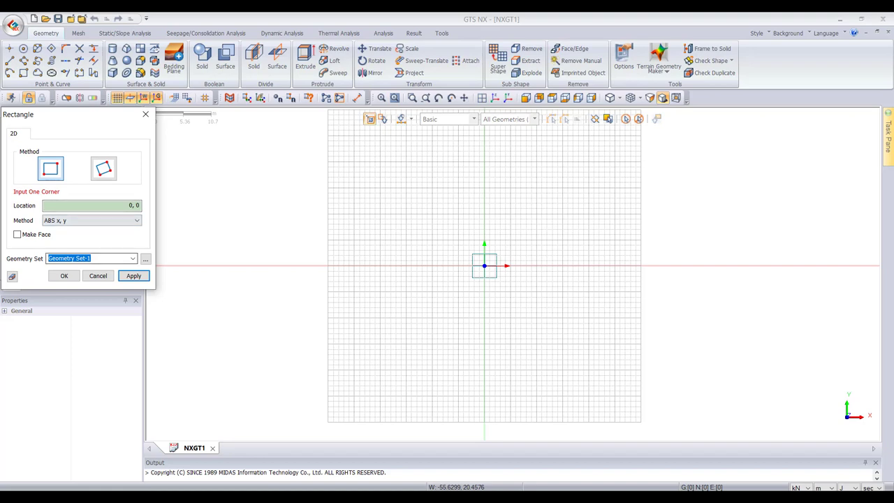
left_click(17, 234)
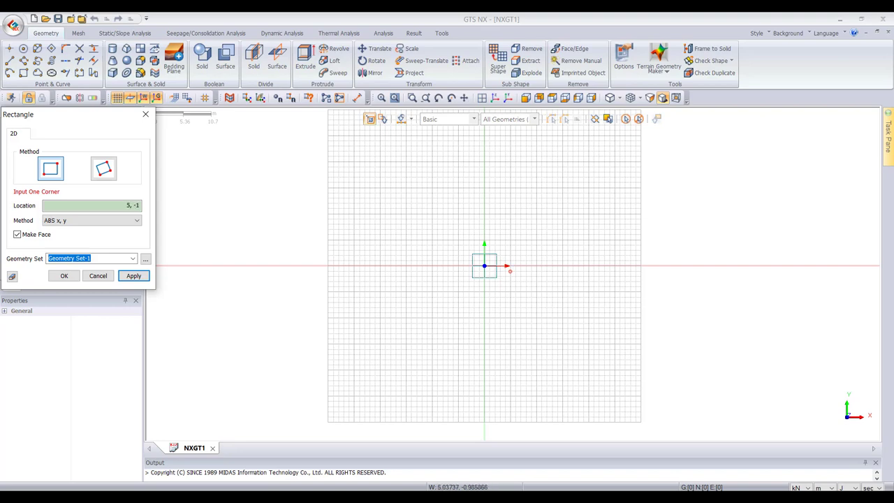
left_click(537, 240)
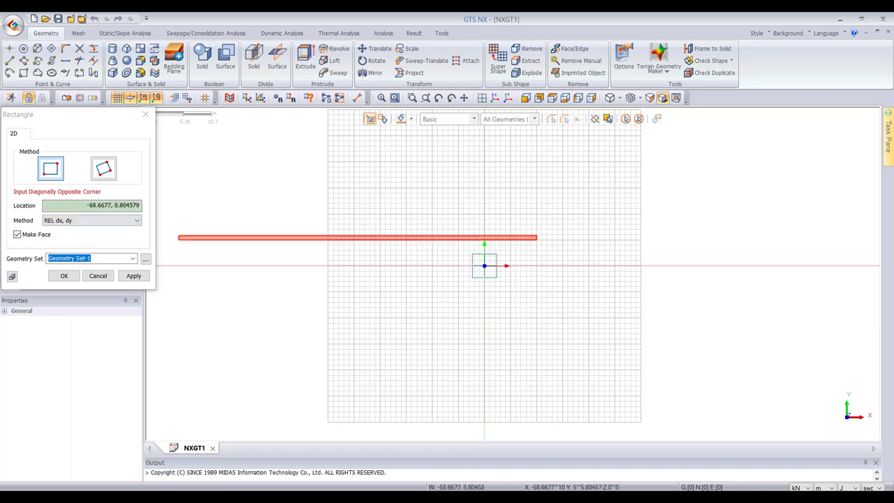
key("Escape")
- Draw a 20 m by 20 m rectangle from 10, 10 to -10, -10 around the origin, without making a face
left_click(23, 72)
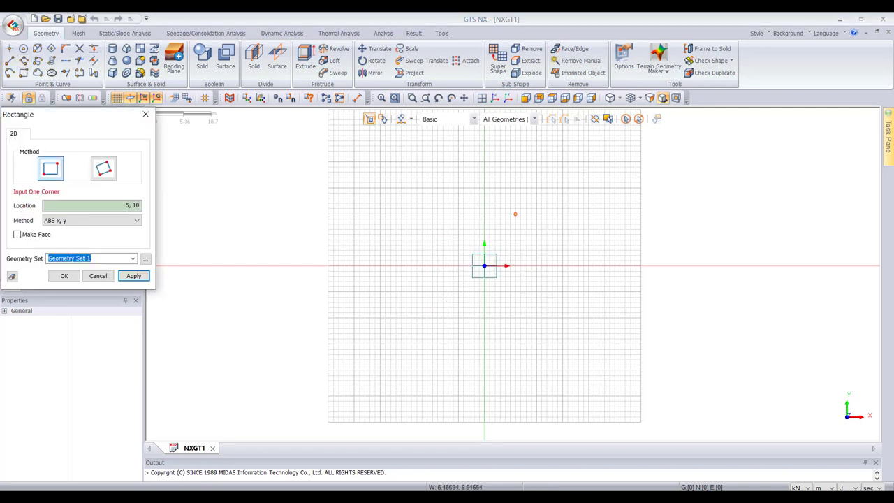
left_click(537, 214)
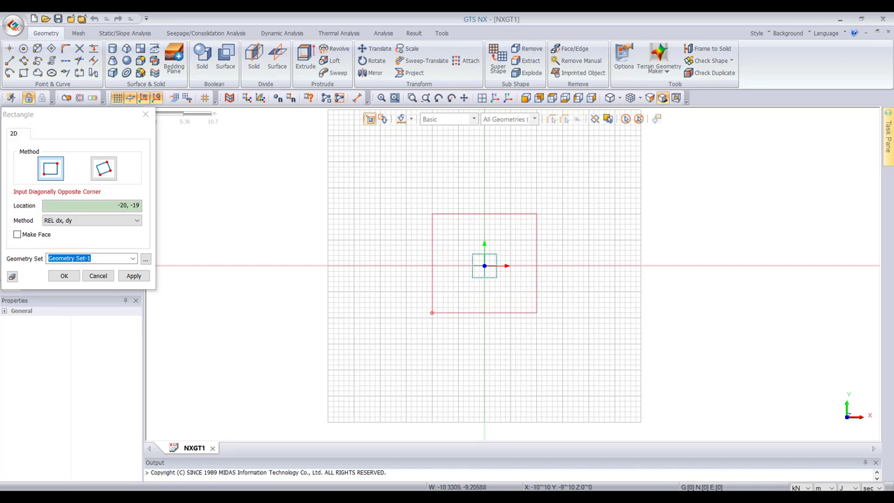
left_click(432, 318)
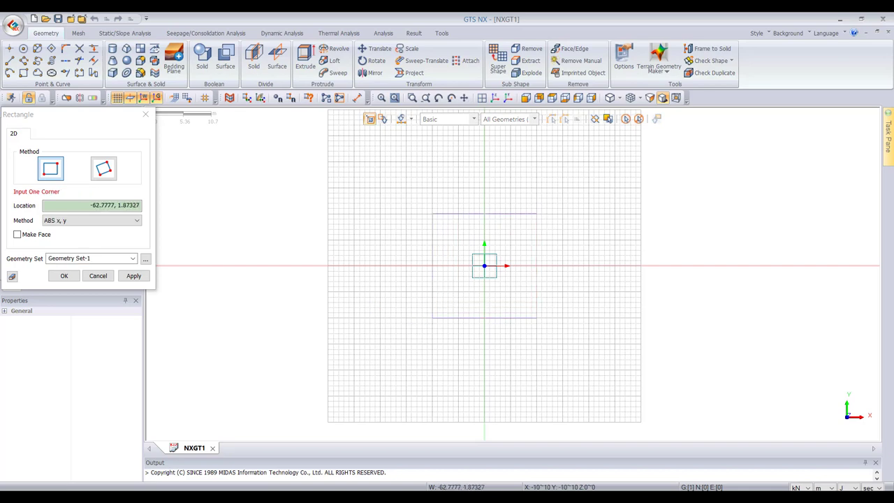
key("Escape")
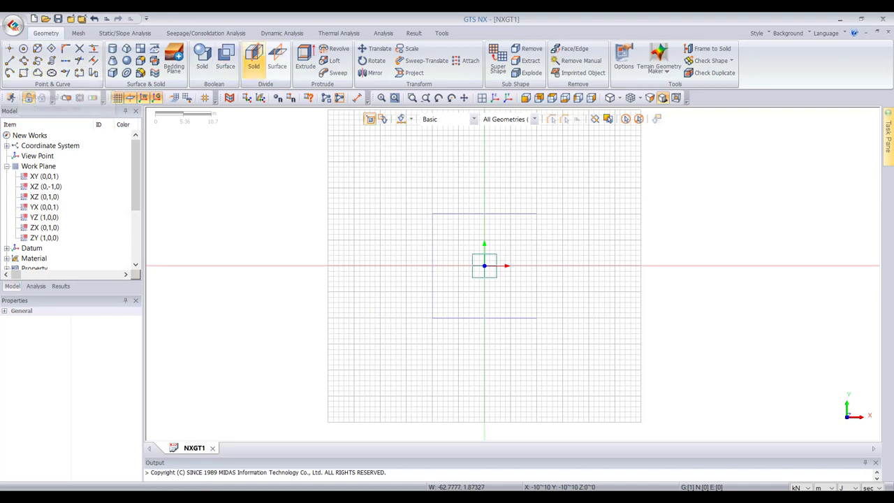
- Make a face from the four edges of the 20 m square
left_click(140, 48)
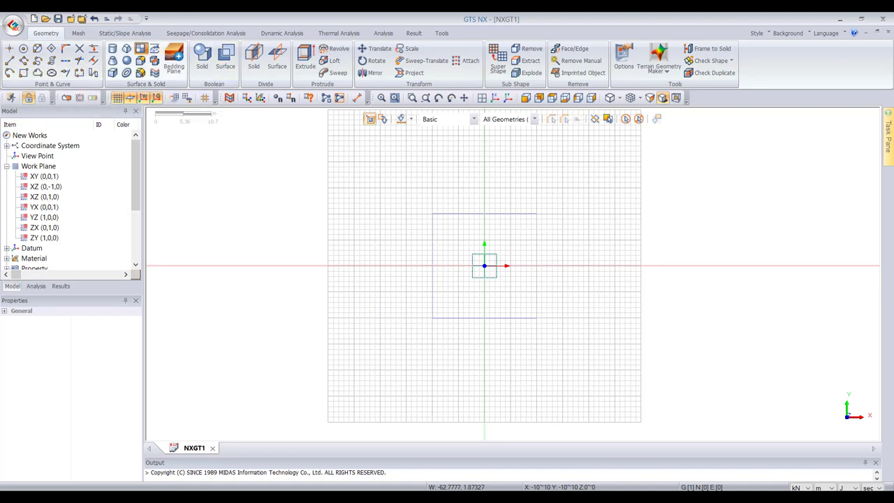
left_click_drag(340, 168, 620, 345)
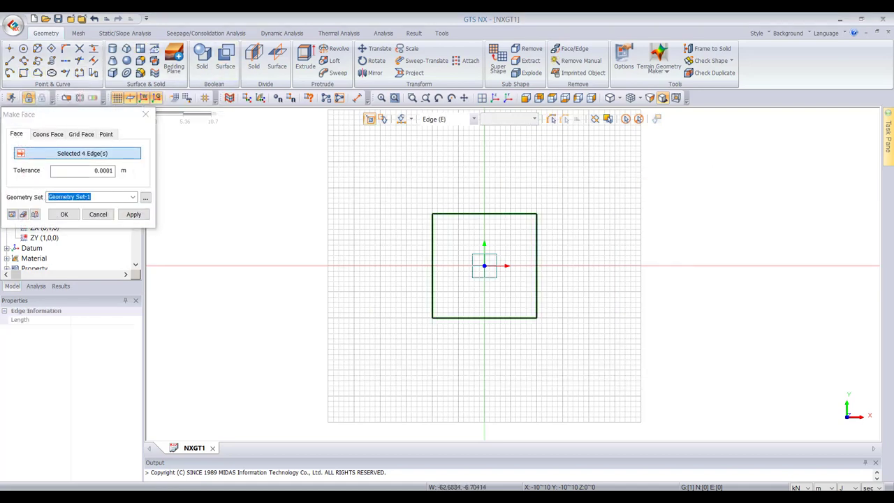
left_click(134, 215)
left_click(98, 215)
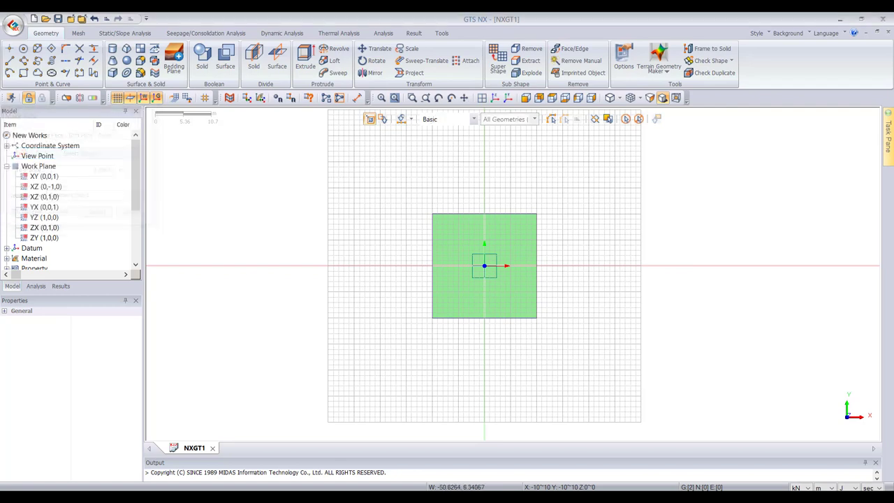
- Draw a 60 m by 60 m rectangle with Make Face enabled, from 30, 30 to the grid's opposite corner at -30, -30
scroll(462, 300, "down", 3)
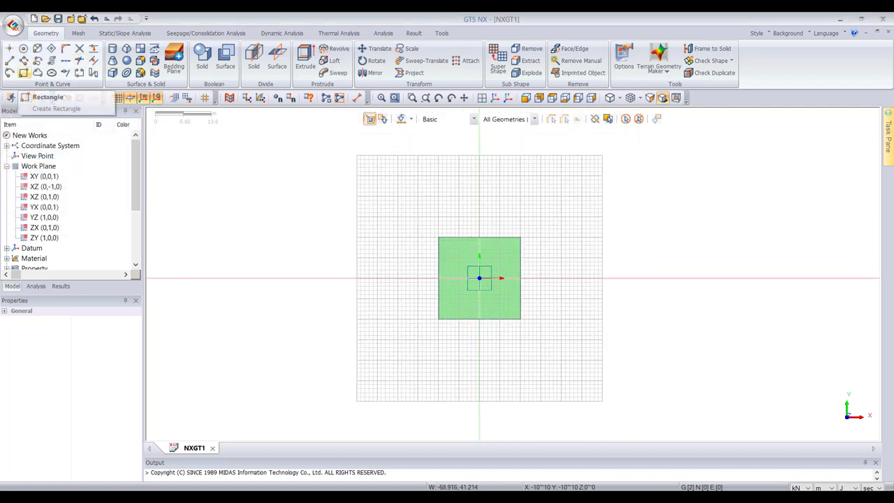
left_click(23, 72)
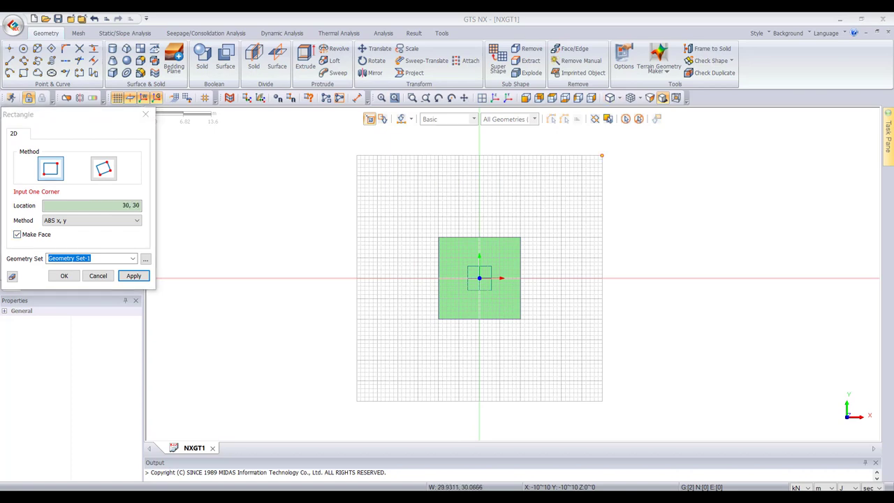
left_click(602, 155)
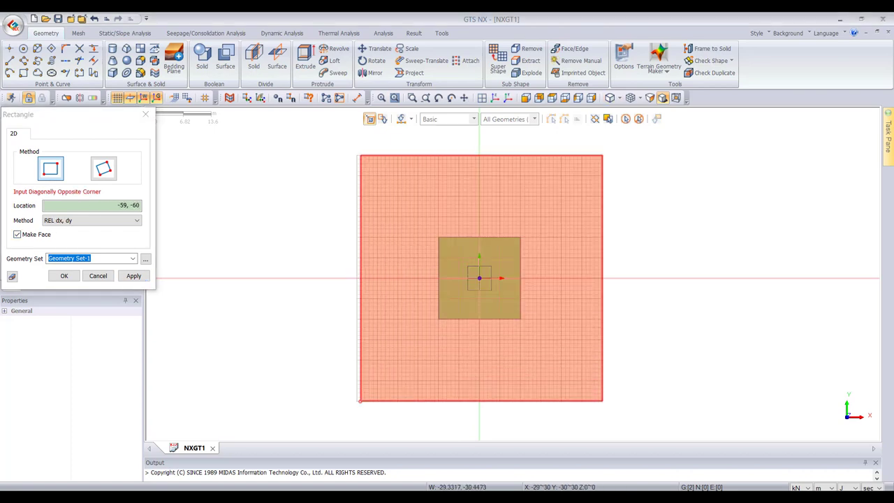
left_click(356, 401)
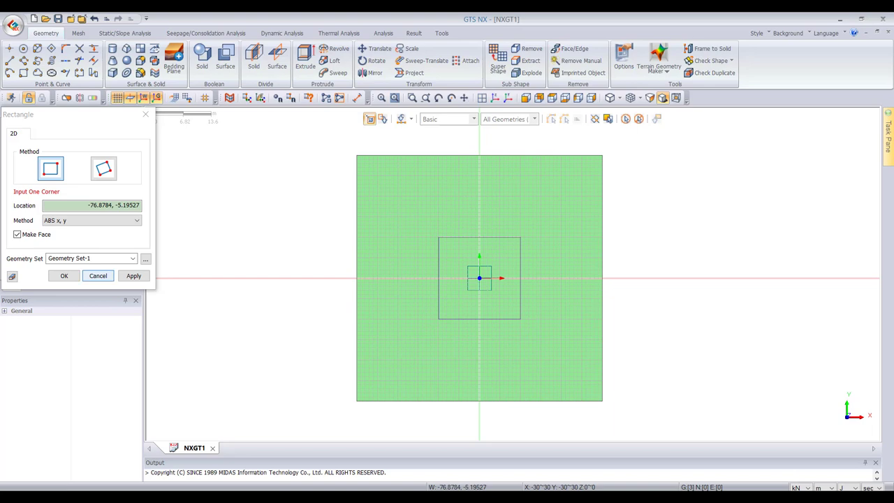
left_click(98, 275)
scroll(445, 257, "up", 1)
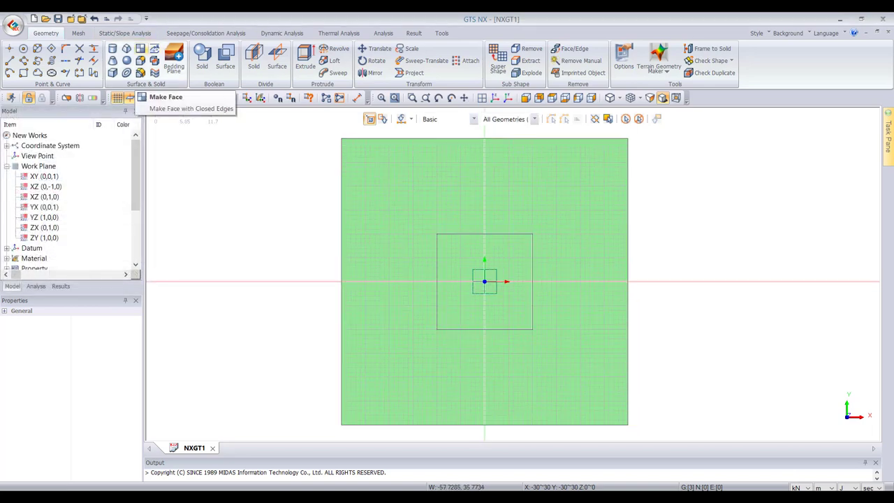
left_click(141, 49)
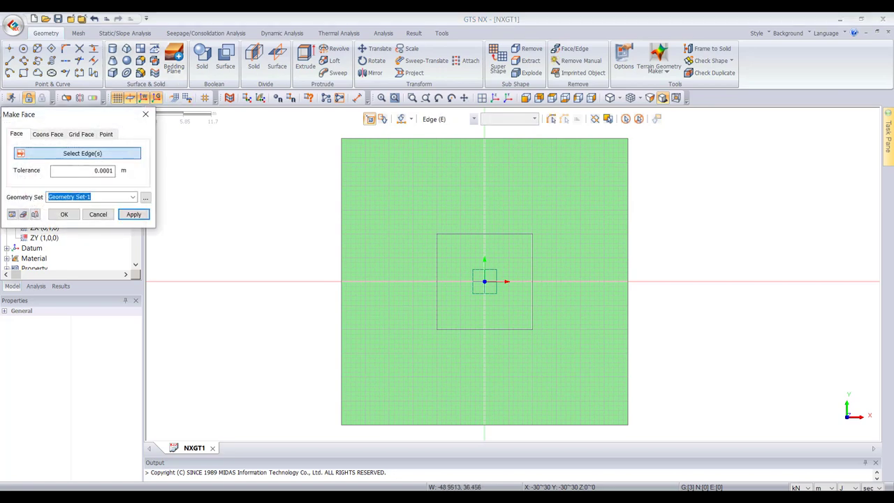
left_click(145, 114)
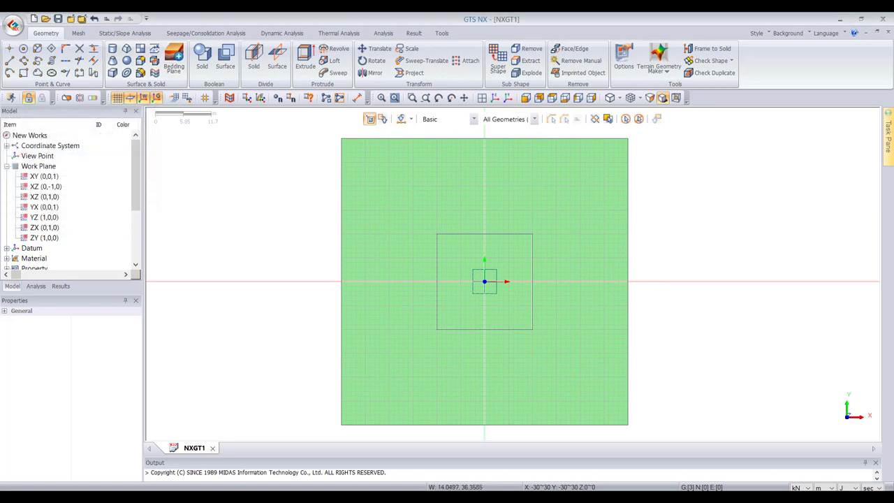
- In isometric view, extrude the 60 m square face into a solid by a length of -60 m along the Z axis
scroll(600, 224, "down", 1)
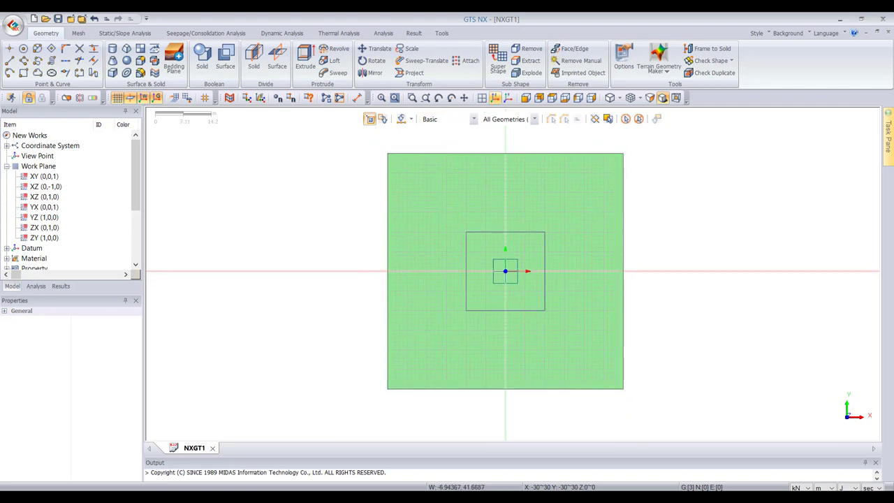
left_click(495, 98)
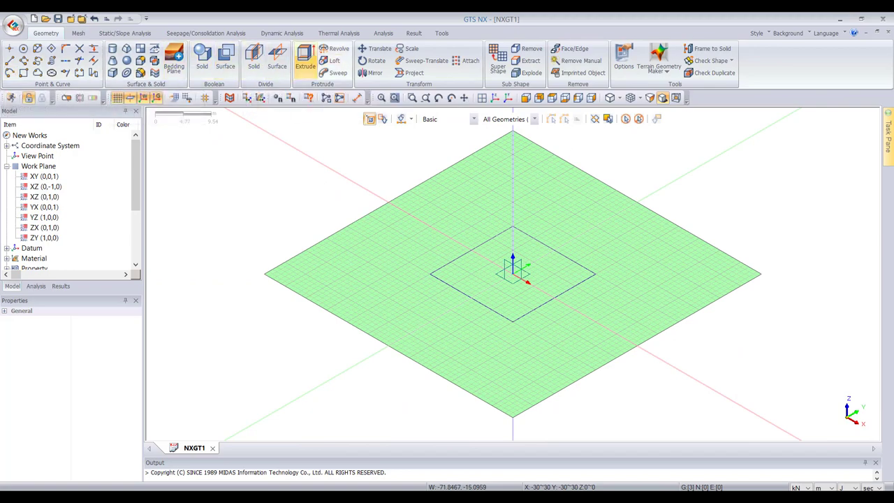
left_click(305, 60)
left_click(367, 283)
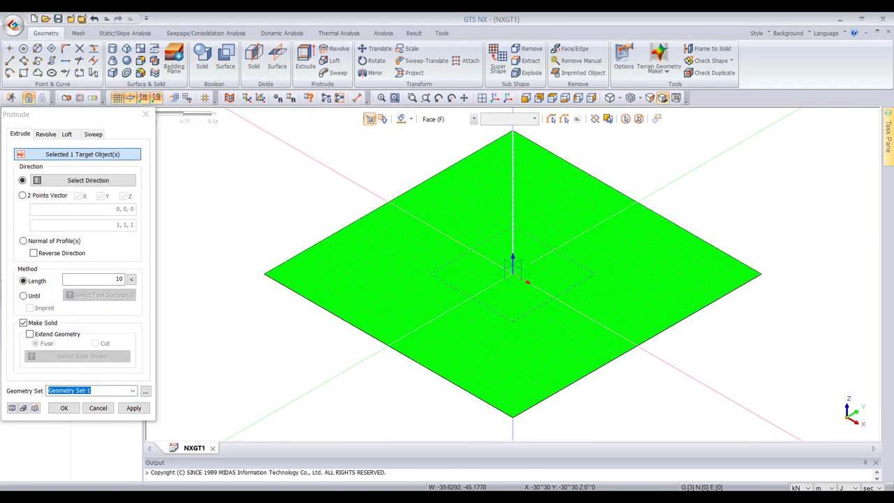
left_click(87, 180)
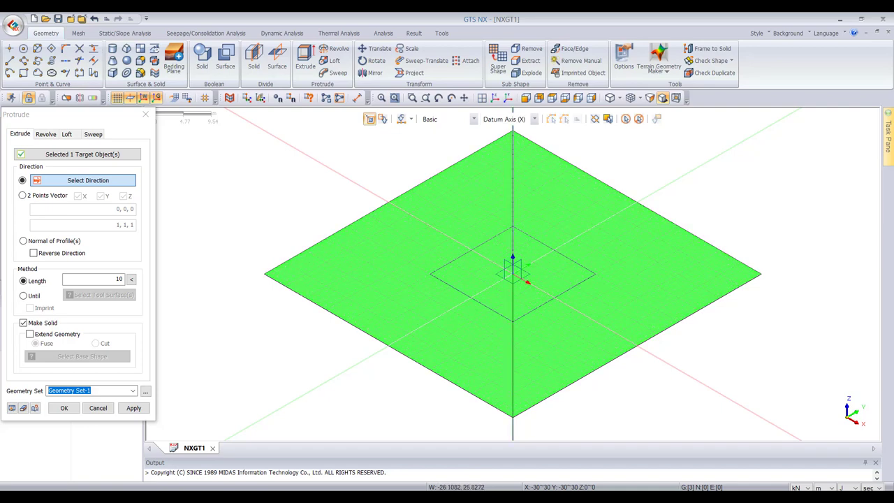
left_click(512, 196)
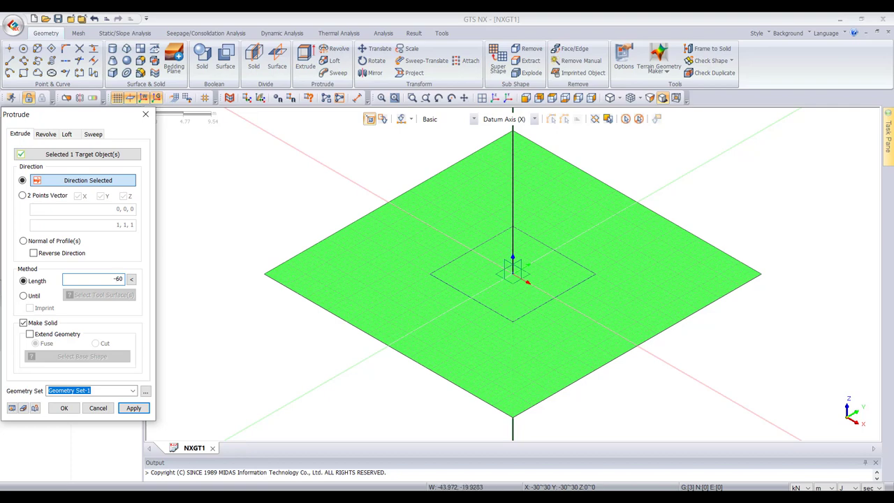
left_click(12, 408)
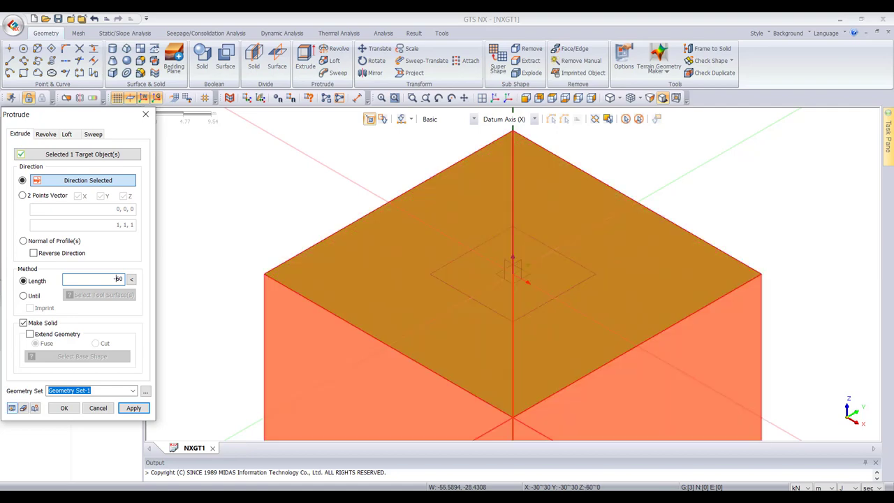
scroll(455, 225, "down", 5)
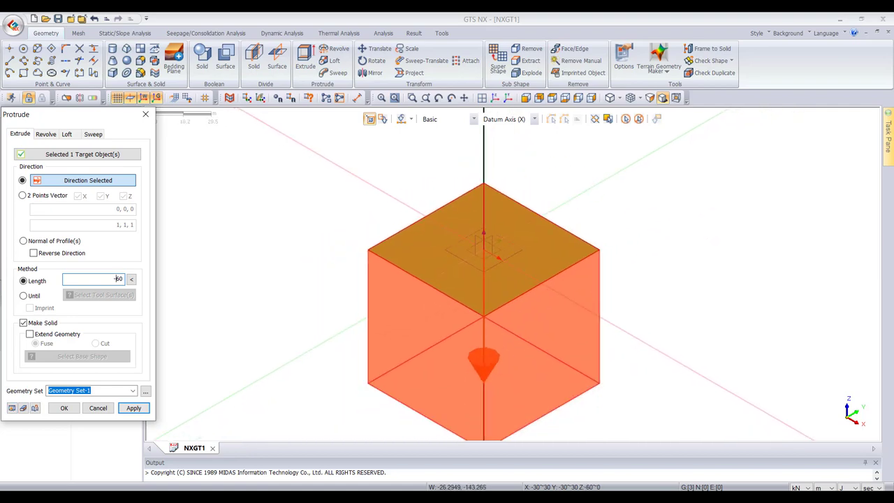
left_click(133, 408)
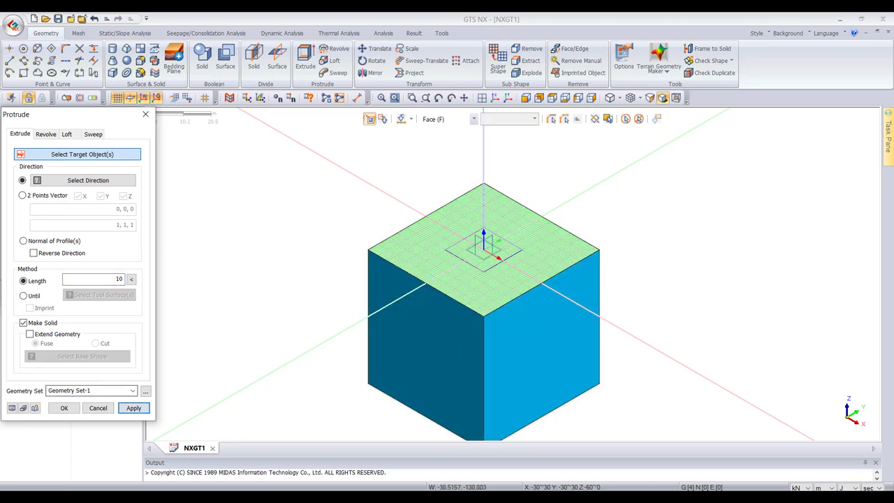
left_click(98, 408)
- Hide the 60 m square face covering the top of the soil block
scroll(483, 272, "up", 3)
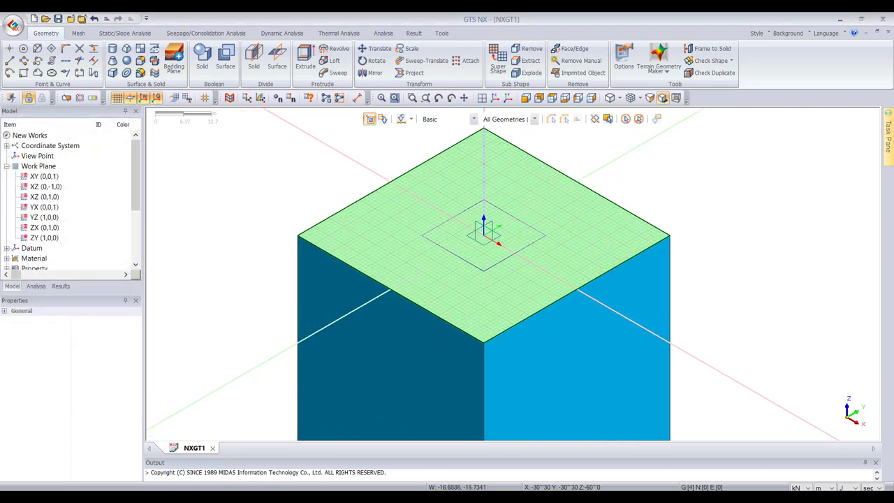
left_click(391, 238)
right_click(384, 233)
left_click(403, 251)
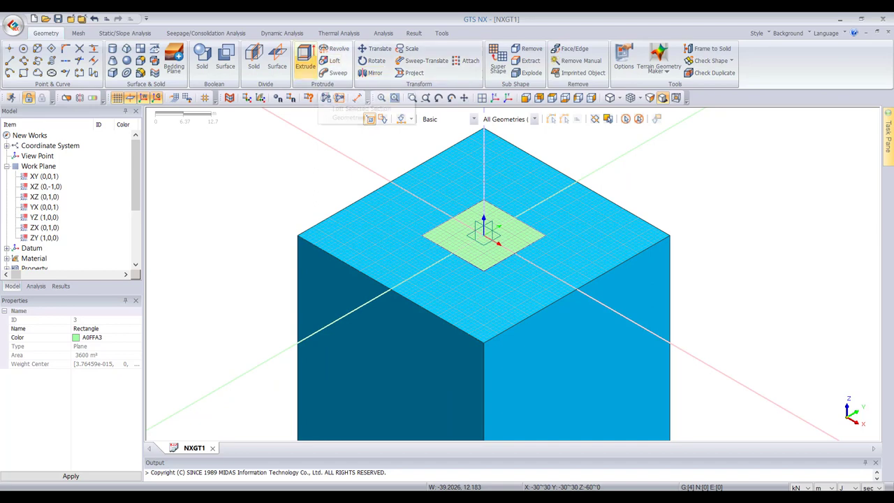
- Extrude the inner 20 m square face into a solid by a length of -1.5 m along the Z axis
left_click(305, 60)
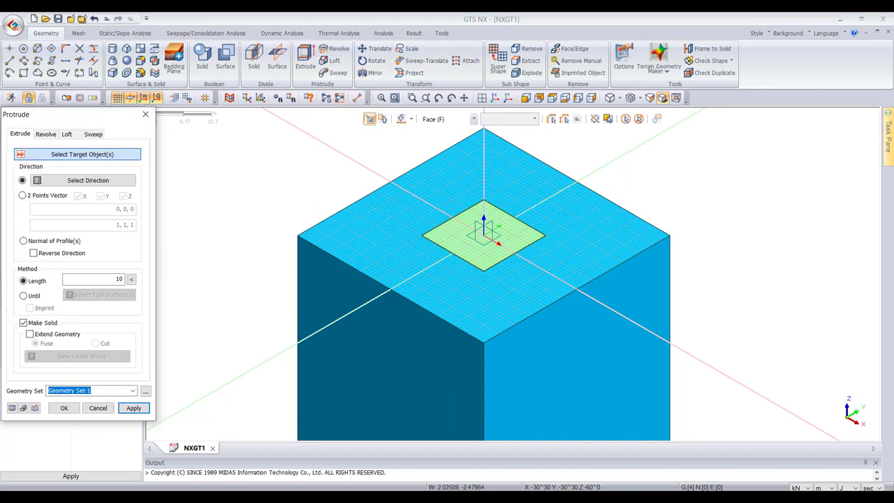
left_click(83, 180)
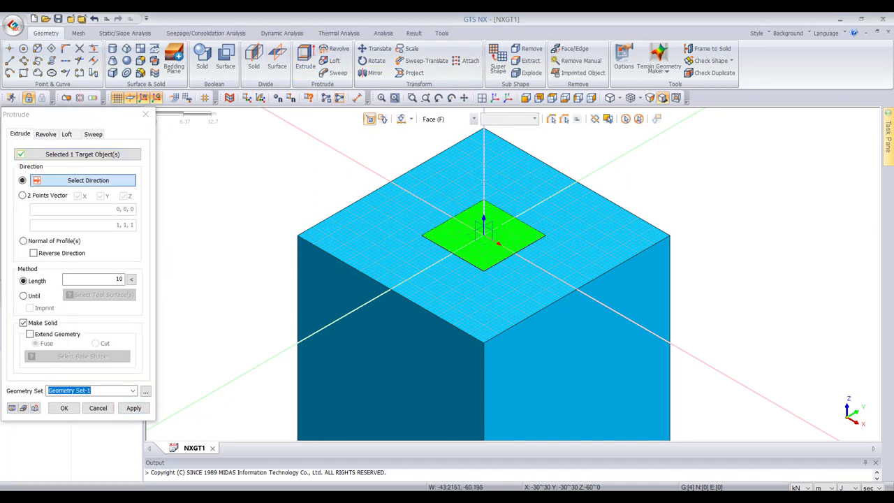
double_click(93, 279)
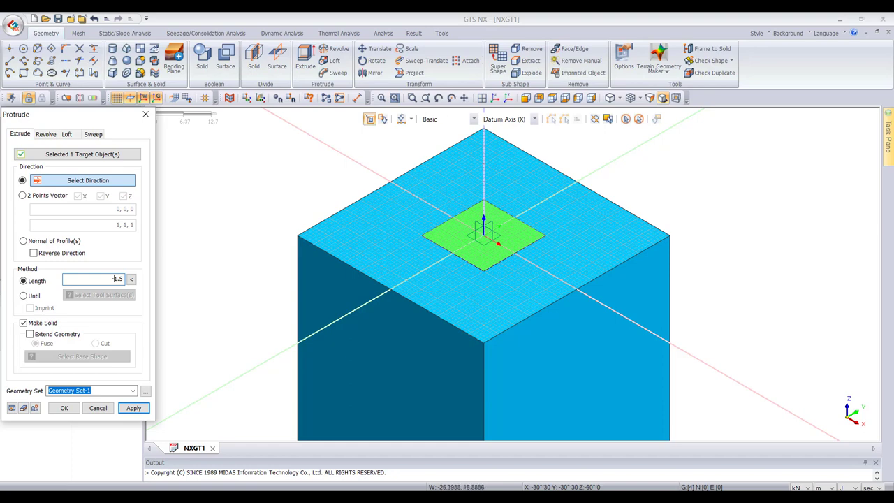
left_click(483, 168)
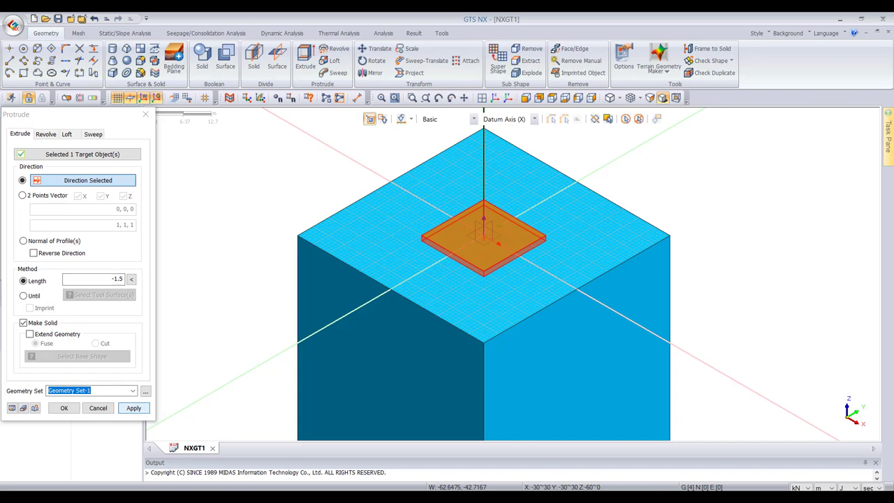
left_click(134, 408)
left_click(98, 408)
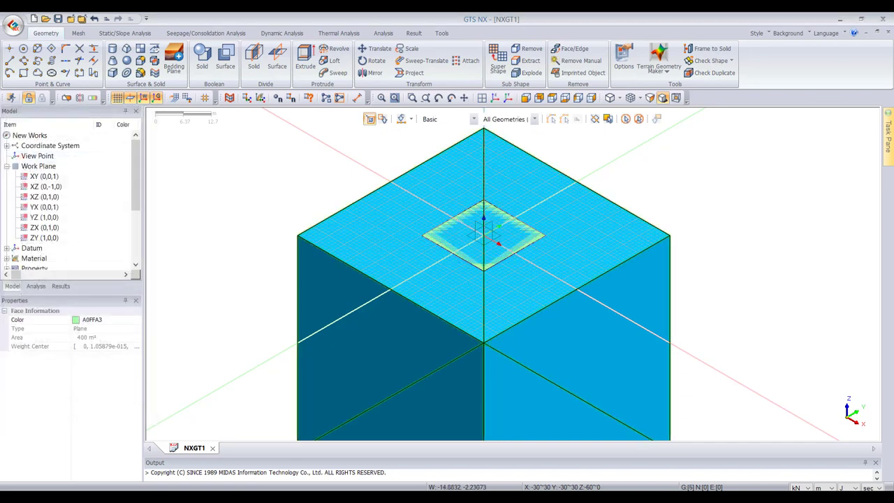
- Hide the thin extruded solid at the block's top centre and the 20 m square face above it
left_click(475, 232)
right_click(465, 228)
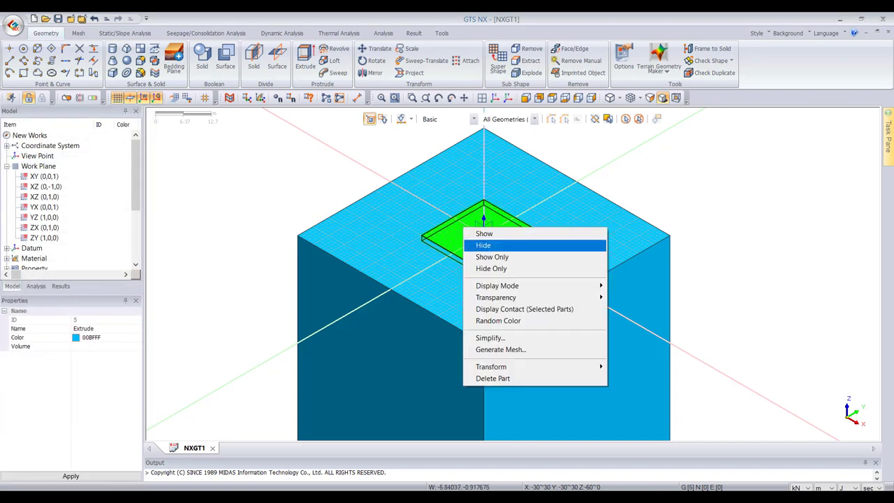
left_click(484, 245)
left_click(482, 227)
right_click(482, 226)
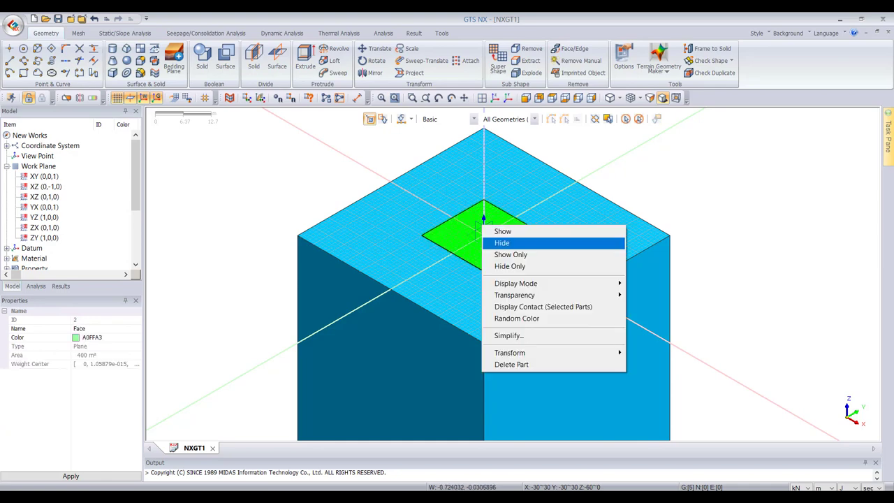
left_click(501, 242)
scroll(70, 200, "down", 3)
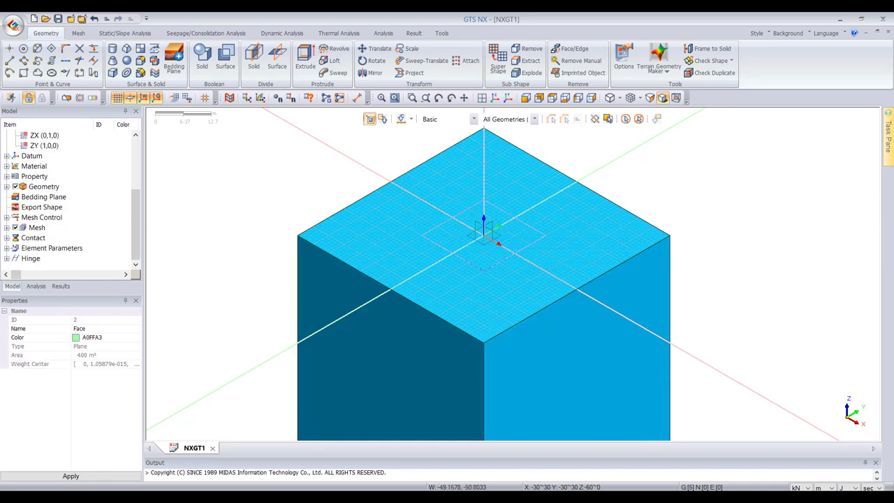
- Unhide all the solids of Geometry Set-1 in the model tree
left_click(6, 187)
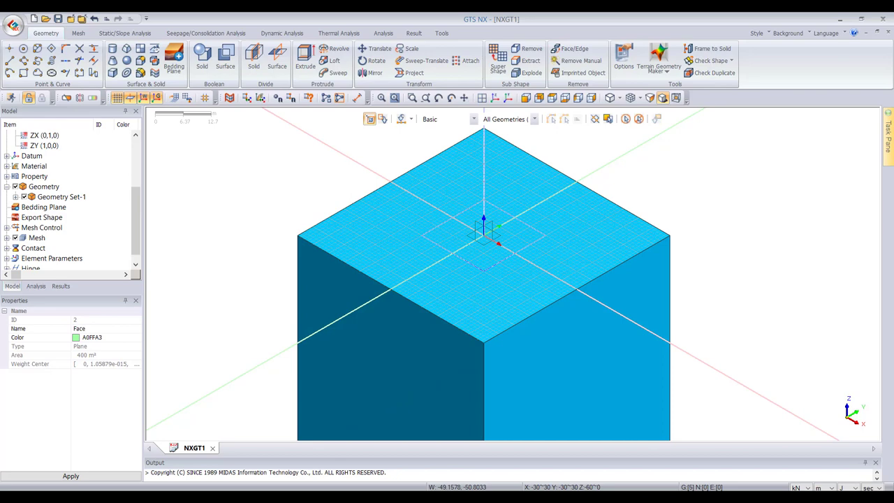
left_click(15, 197)
left_click(33, 228)
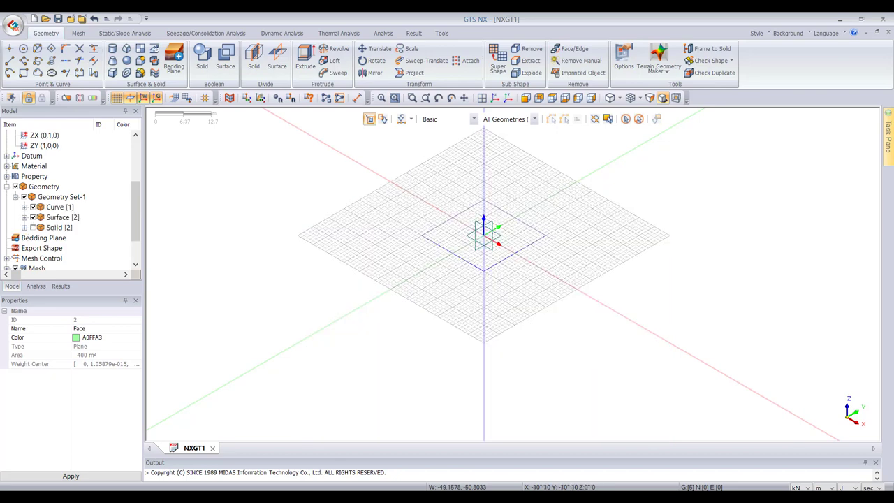
left_click(32, 228)
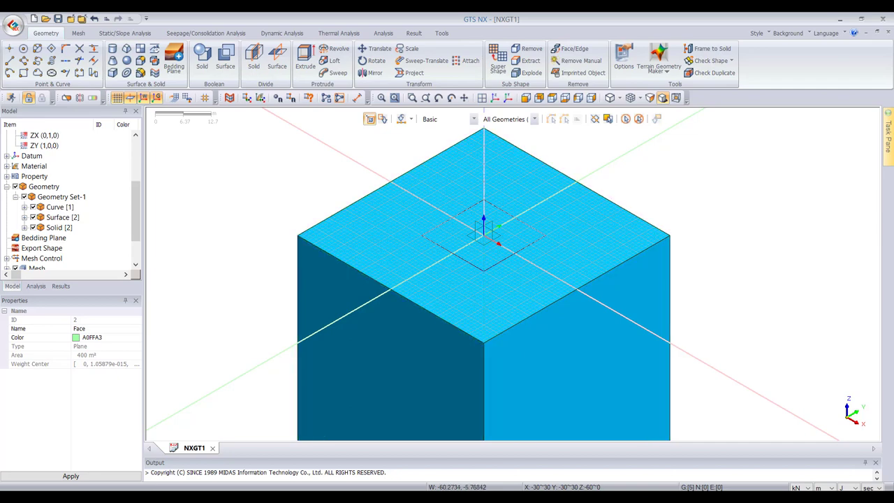
- Embed the thin 20 m square solid into the 60 m soil block with a Boolean Embed, deleting the tool solid
left_click(202, 57)
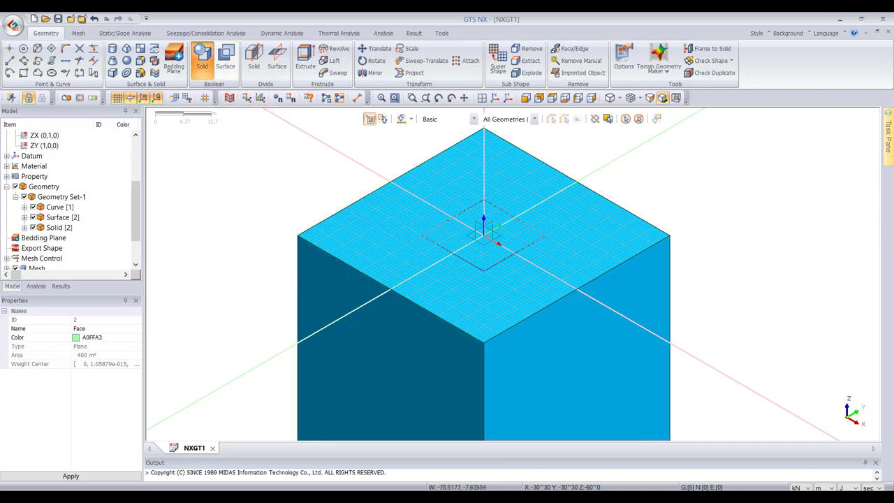
left_click(92, 134)
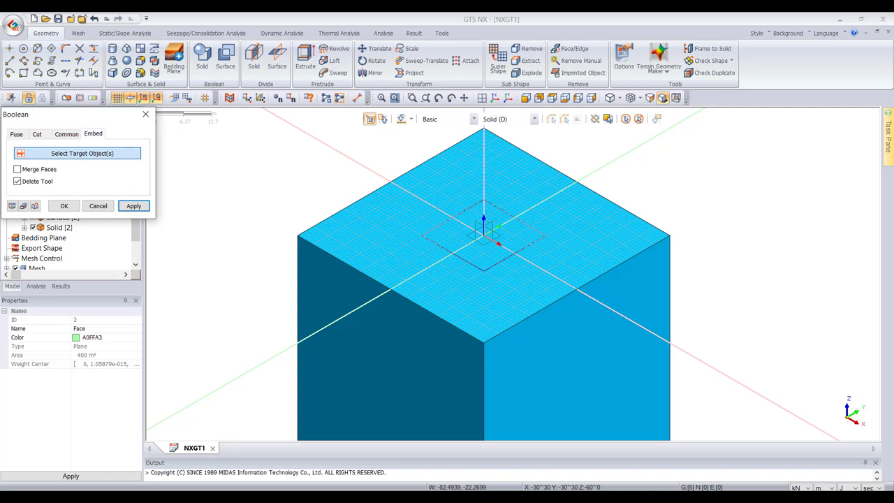
left_click(327, 253)
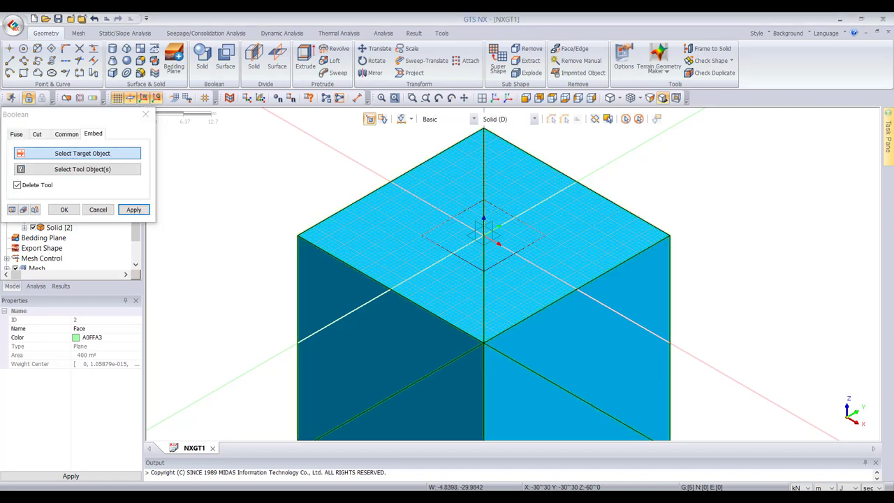
left_click_drag(73, 114, 261, 105)
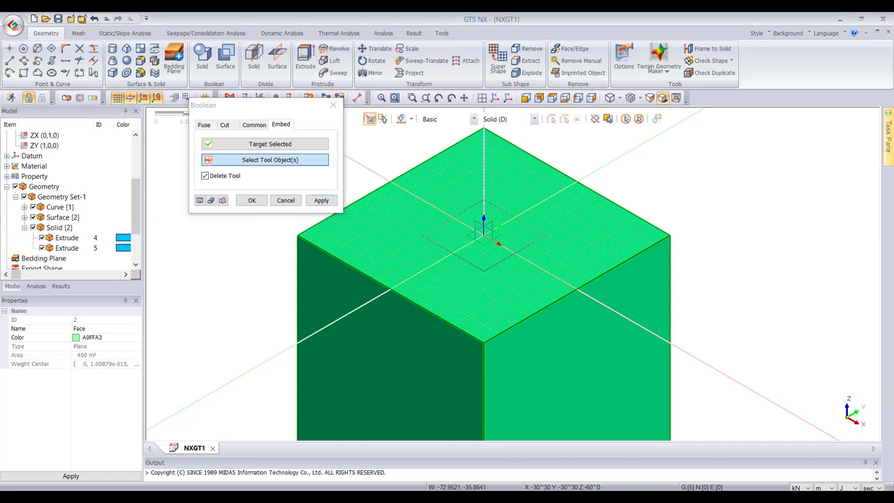
left_click(498, 243)
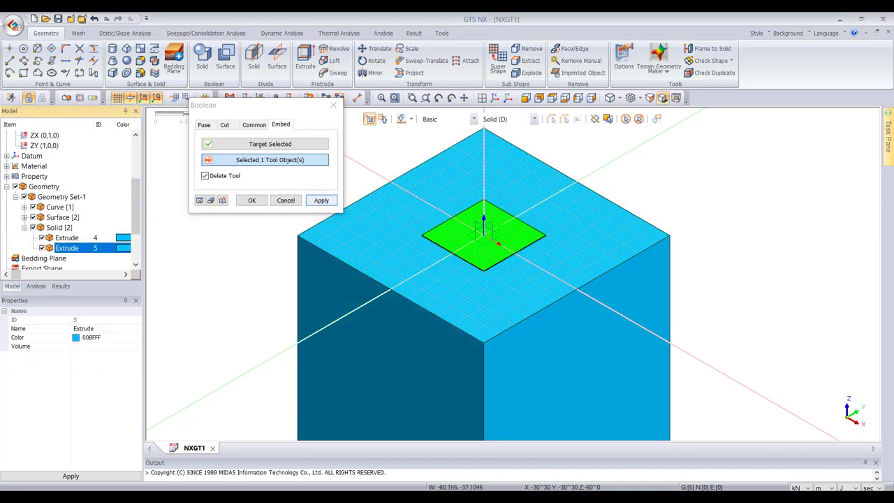
left_click(322, 201)
left_click(286, 200)
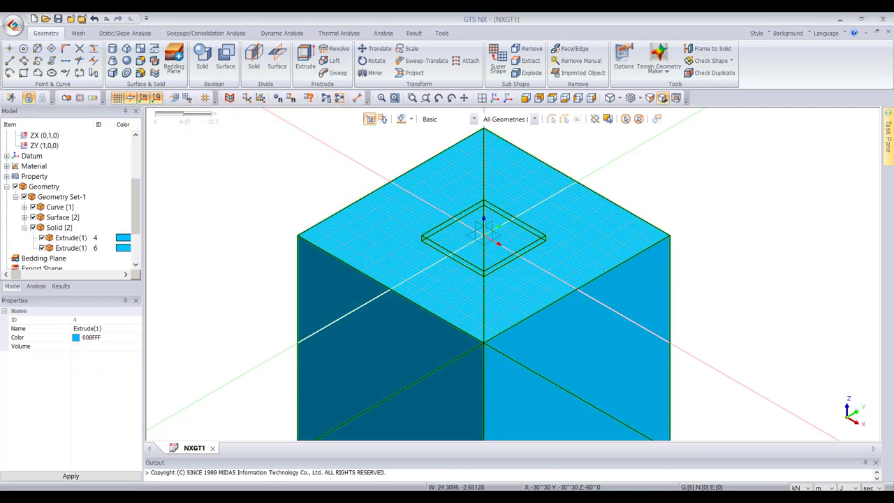
- Hide the embedded slab solid and examine the recess at the top centre of the soil block
left_click(379, 282)
key("Escape")
left_click(512, 247)
right_click(512, 247)
left_click(532, 265)
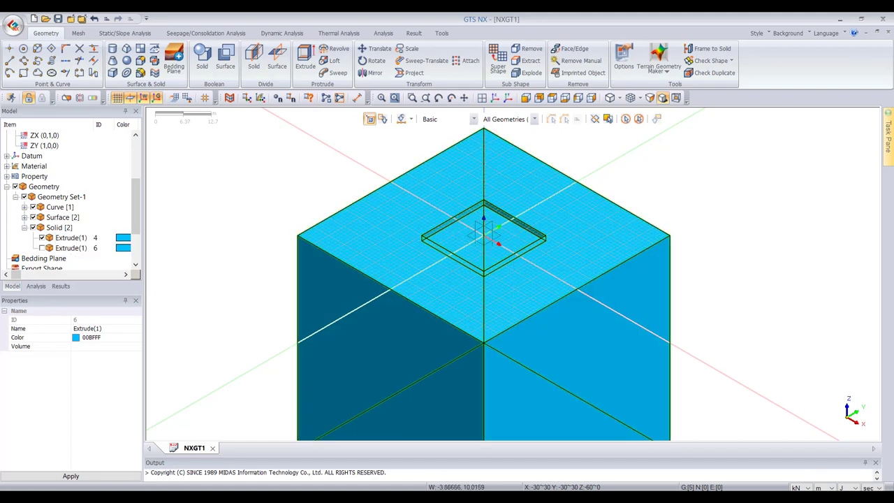
middle_click_drag(517, 266, 469, 245)
scroll(469, 244, "up", 2)
scroll(477, 249, "up", 3)
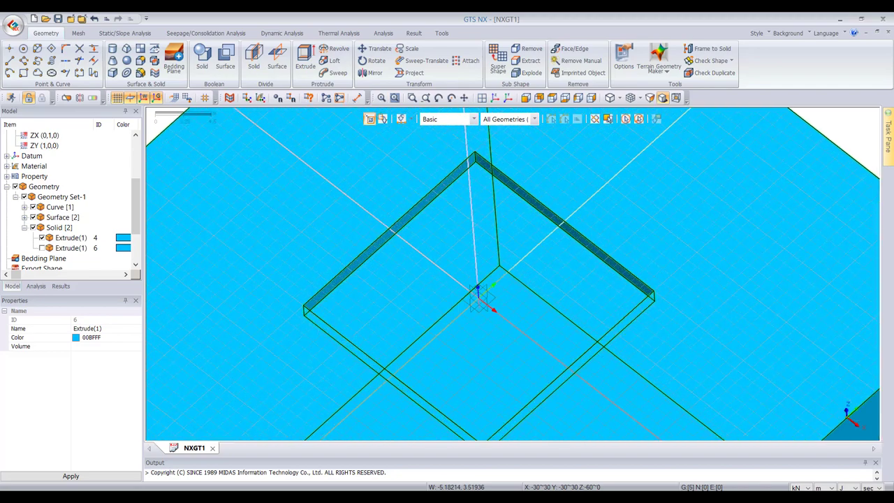
scroll(477, 249, "down", 6)
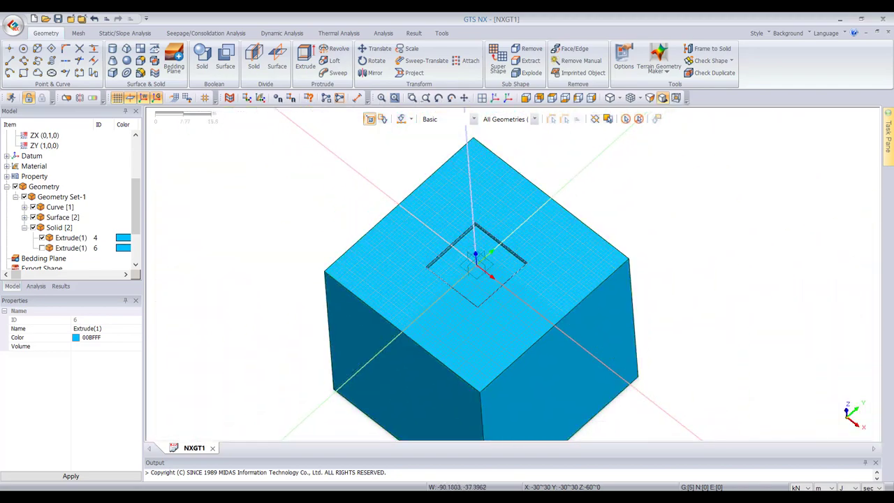
- Show the slab solid again and inspect how it sits in the top of the soil block
left_click(42, 248)
scroll(465, 285, "up", 3)
middle_click_drag(465, 285, 501, 259)
scroll(501, 260, "up", 2)
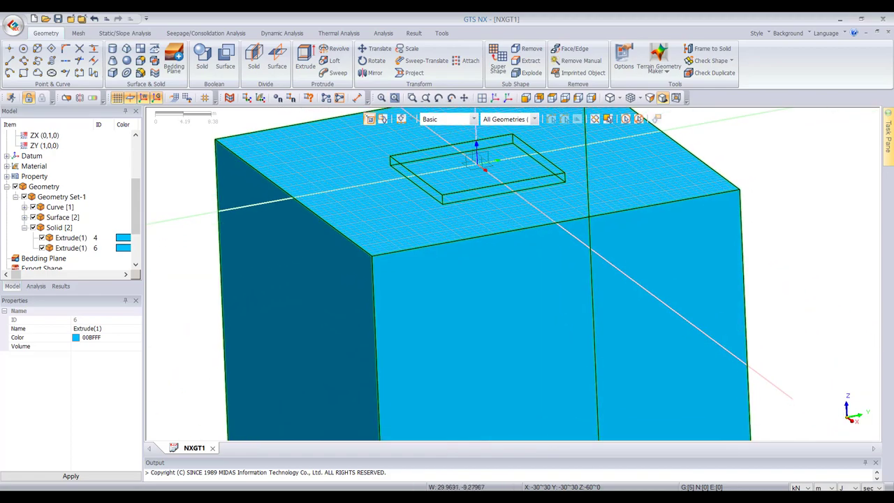
scroll(533, 304, "down", 4)
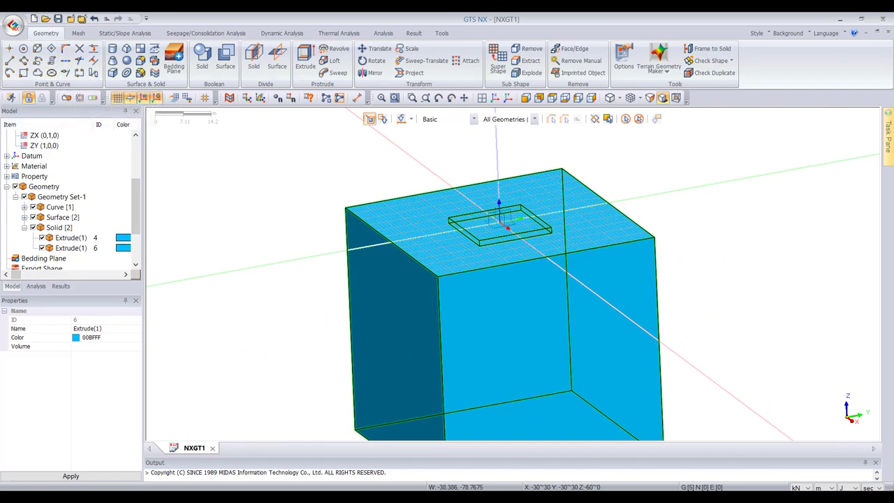
- Hide the curve of Geometry Set-1 and show its two square surfaces on top of the block
left_click(33, 207)
left_click(24, 217)
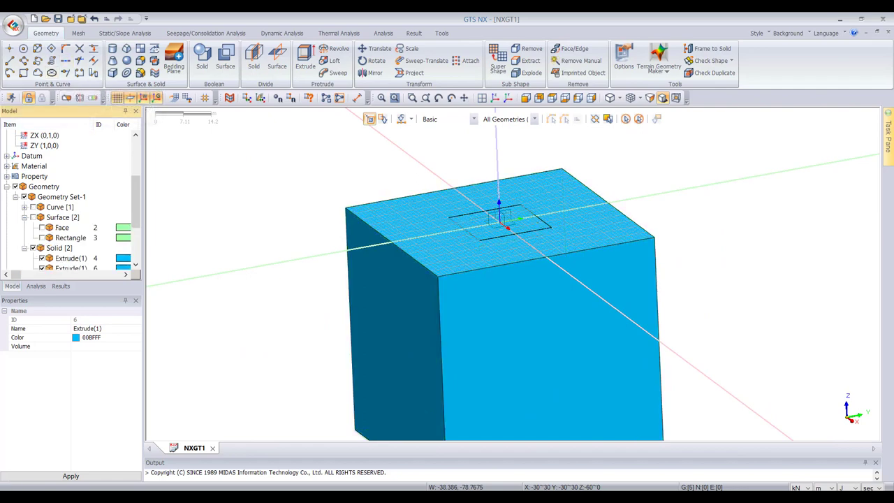
left_click(32, 217)
middle_click_drag(447, 230, 417, 297)
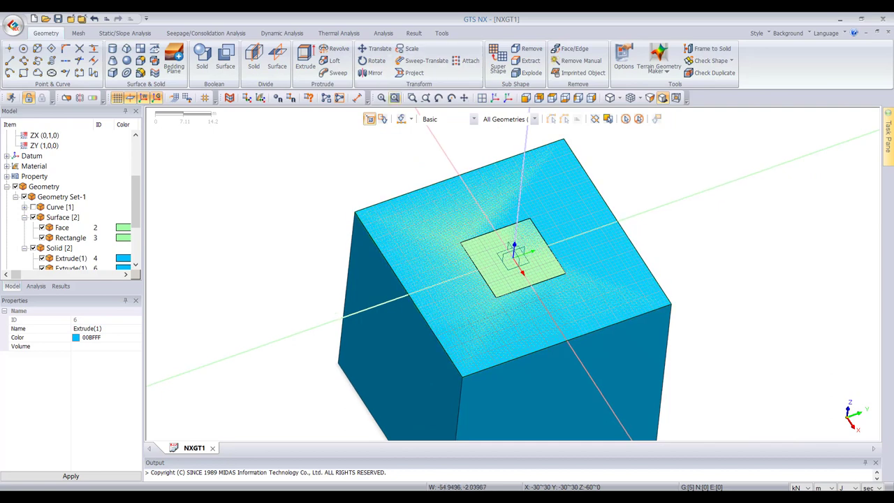
- Start a Translate and choose only the 60 m square top face as its target, with the selection filter set to Face
left_click(376, 49)
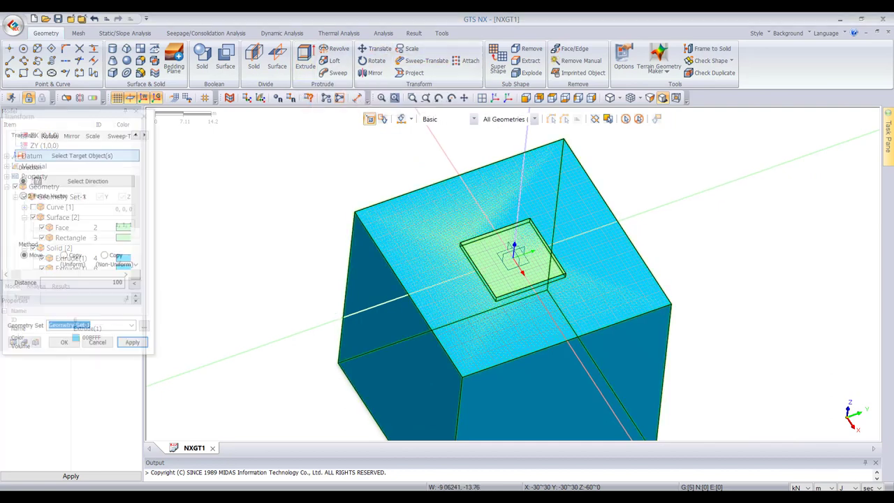
left_click(448, 250)
left_click(496, 269)
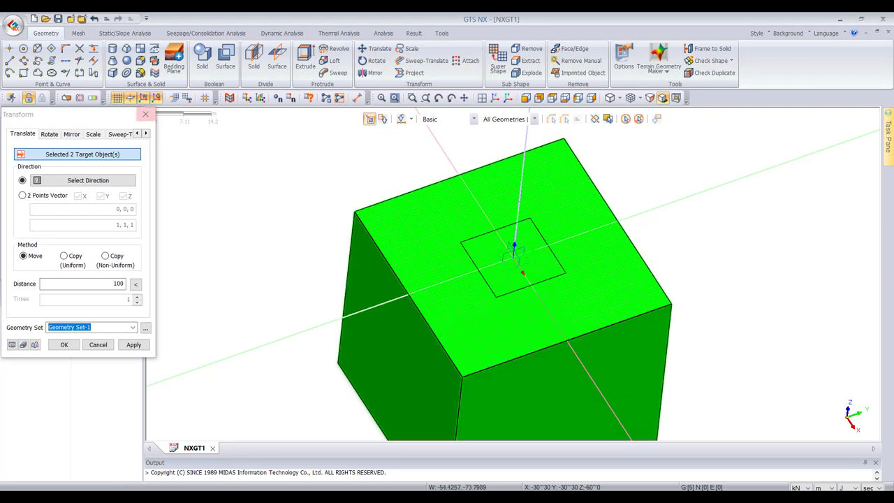
left_click(639, 118)
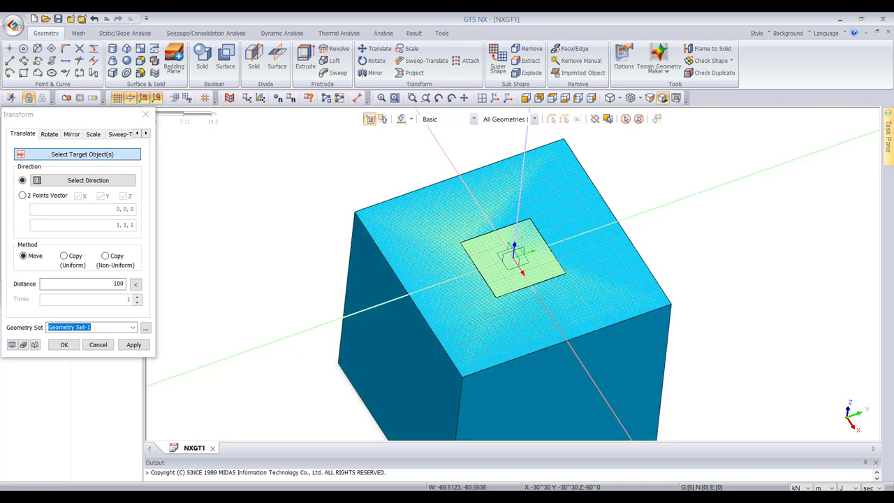
left_click(473, 119)
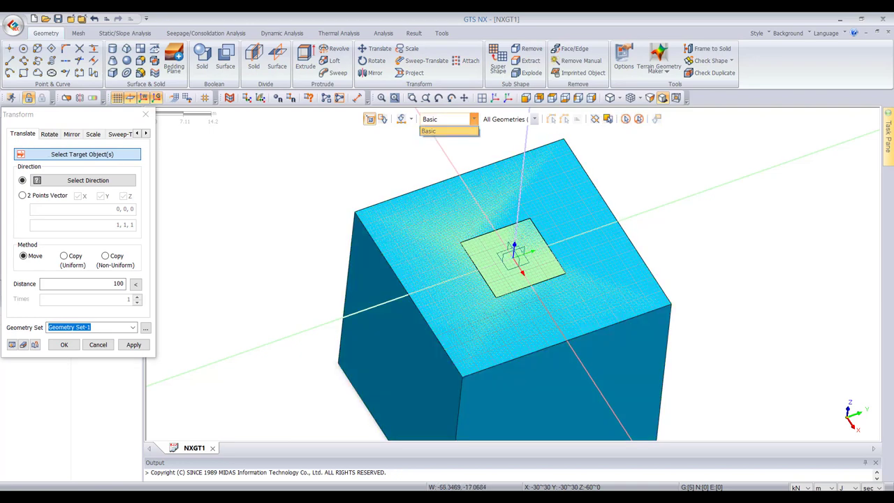
left_click(534, 119)
left_click(500, 158)
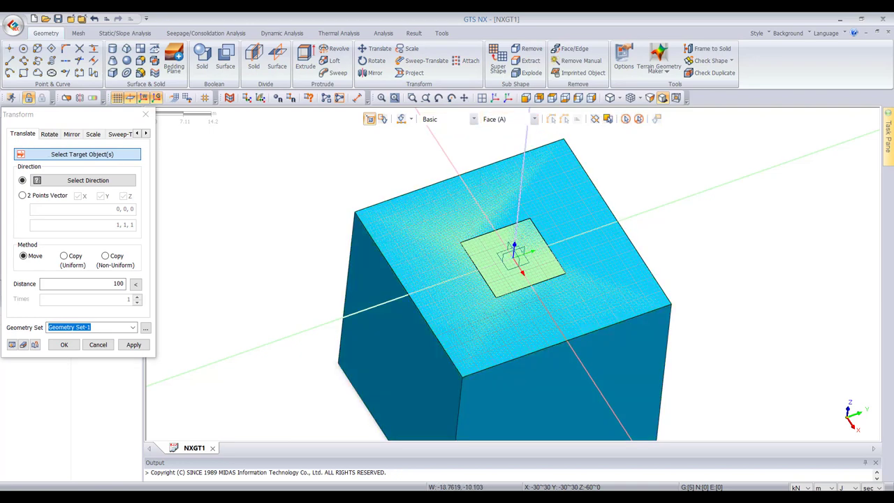
left_click(445, 219)
- Copy the selected face non-uniformly along the Z axis with distances -3,-15, previewing the result before applying it
left_click(87, 181)
left_click(521, 169)
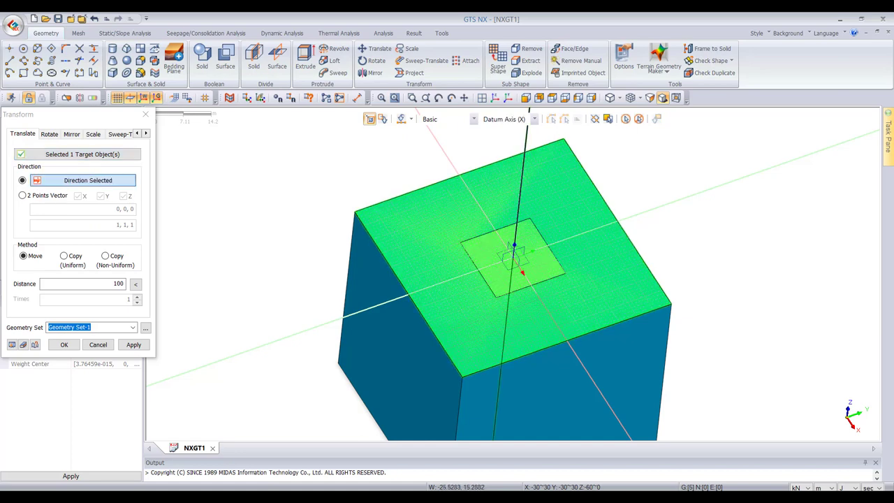
left_click(63, 256)
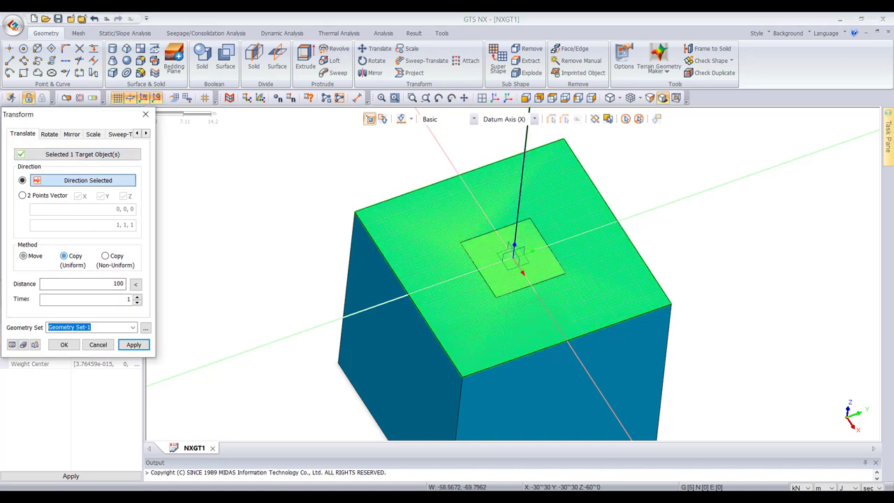
left_click(105, 256)
left_click_drag(105, 284, 175, 286)
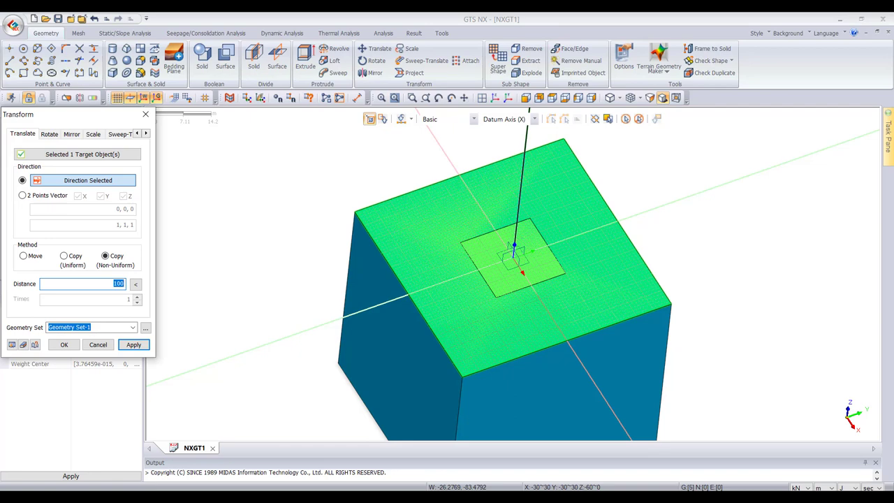
type("3,-15")
left_click(12, 345)
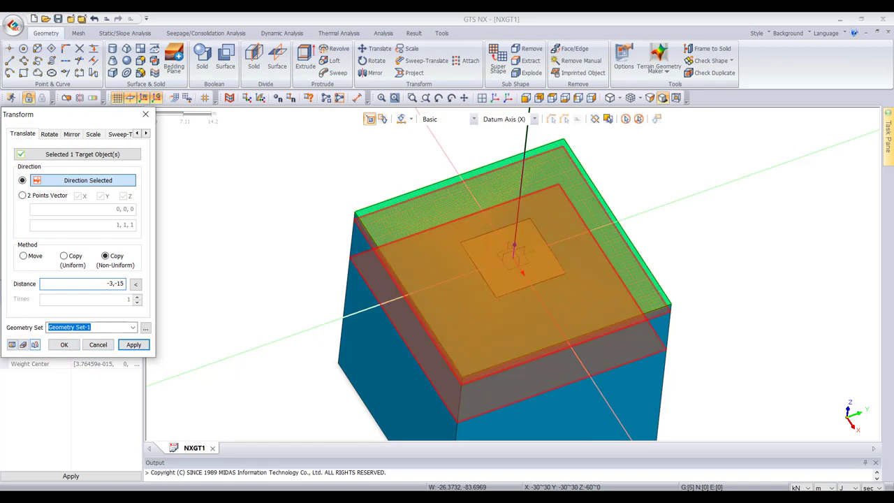
left_click(133, 344)
key("Escape")
middle_click_drag(440, 270, 473, 221)
scroll(487, 281, "up", 2)
scroll(479, 226, "up", 1)
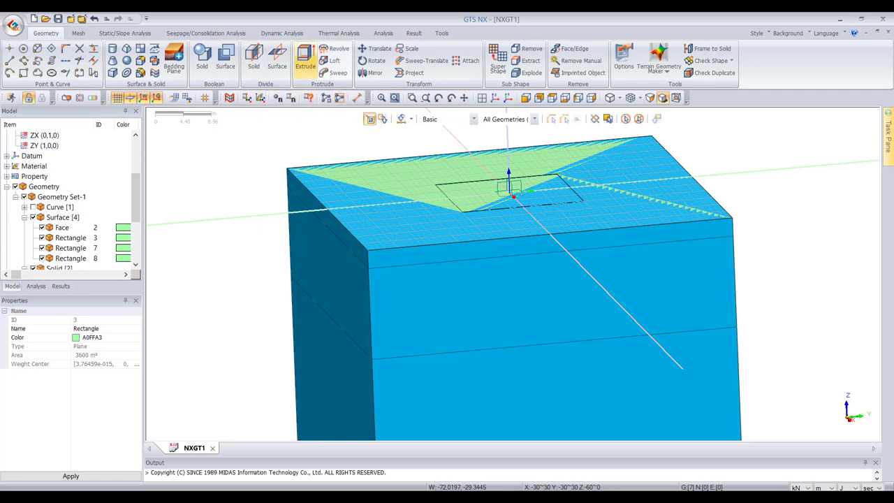
- Divide the soil block solid, using the two copied 60 m faces as the tool surfaces
left_click(254, 61)
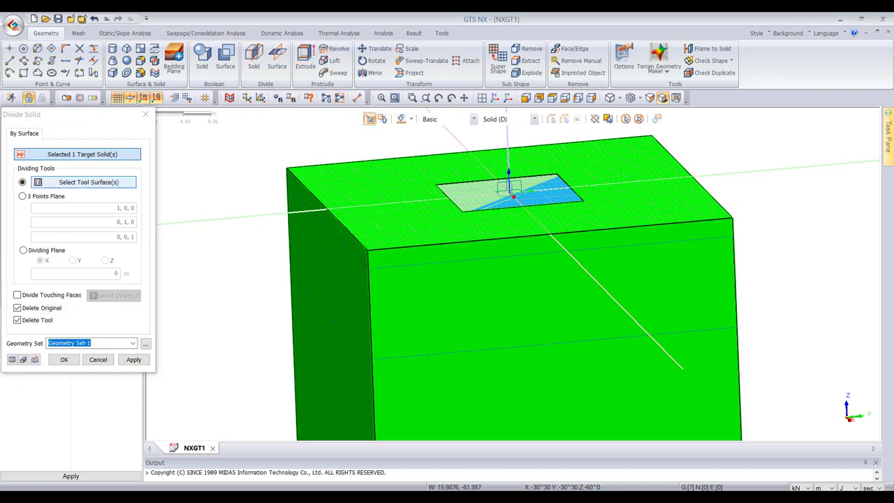
left_click(83, 182)
left_click_drag(89, 122, 172, 124)
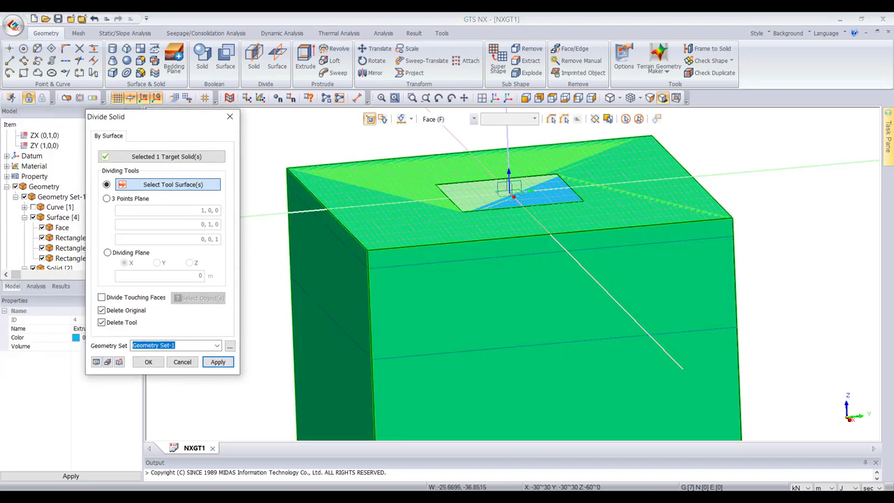
scroll(42, 202, "down", 1)
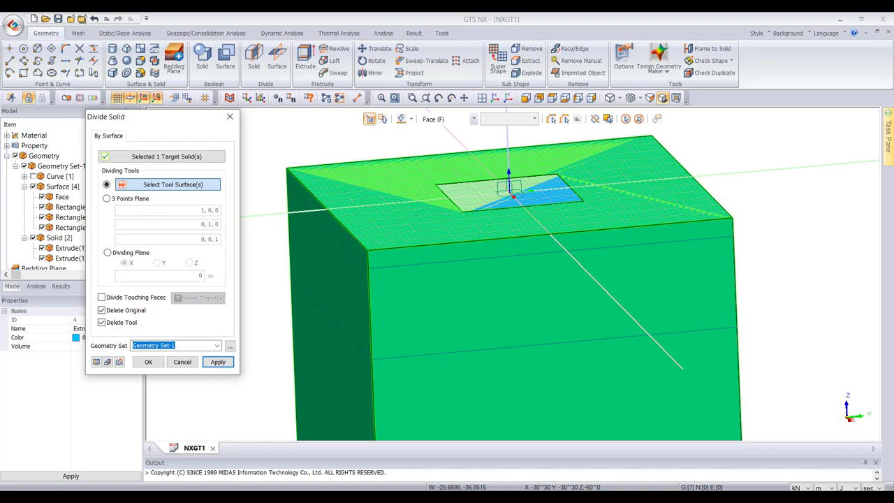
left_click_drag(139, 120, 215, 123)
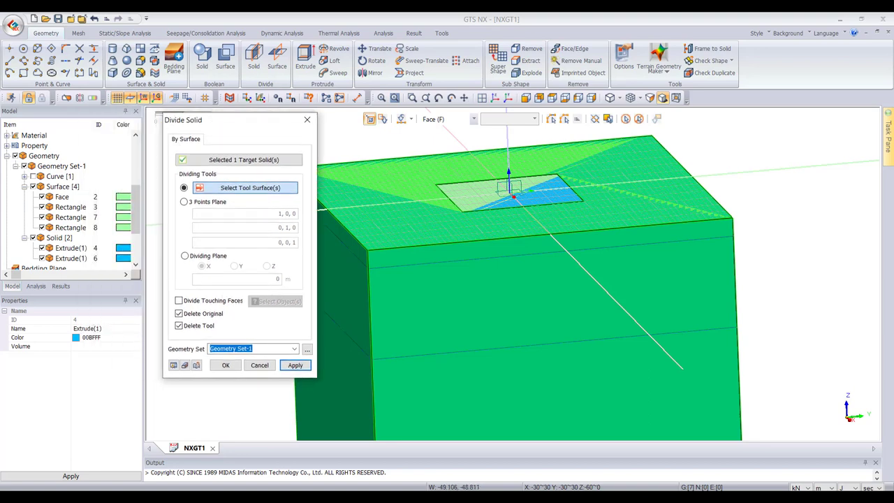
left_click(71, 227)
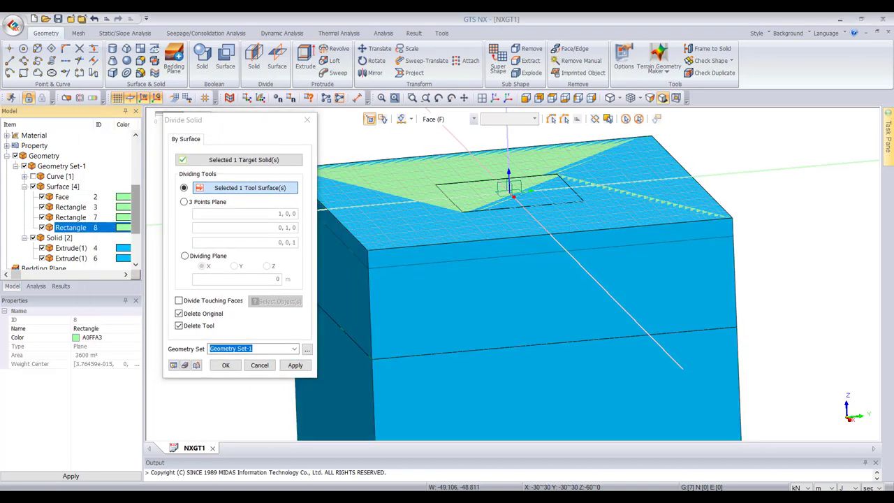
left_click(71, 217)
left_click(70, 227)
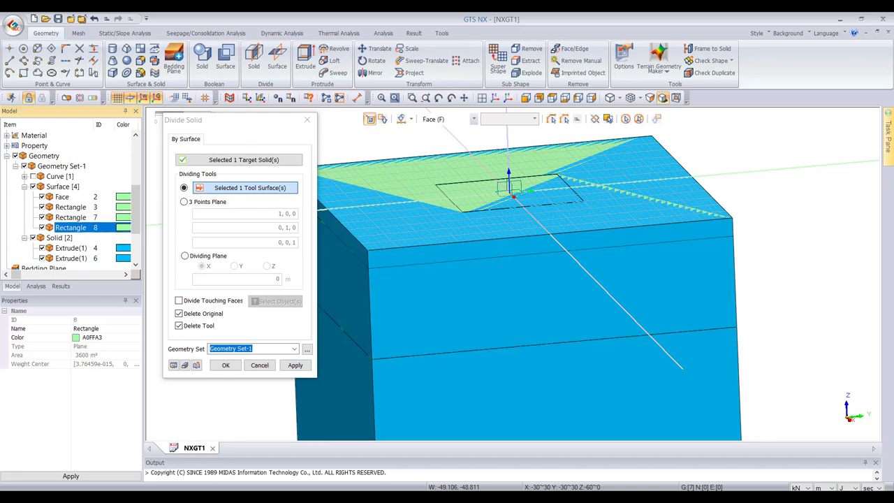
left_click(71, 217, "ctrl")
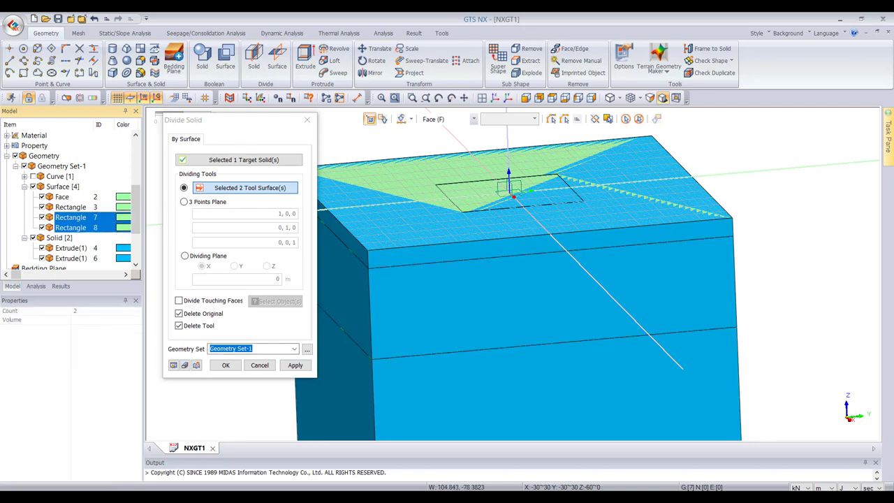
left_click(295, 365)
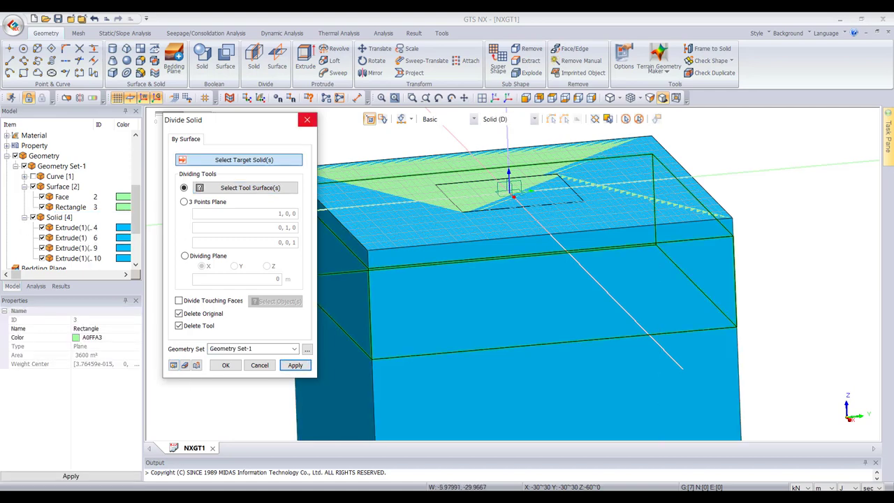
left_click(307, 119)
left_click(494, 97)
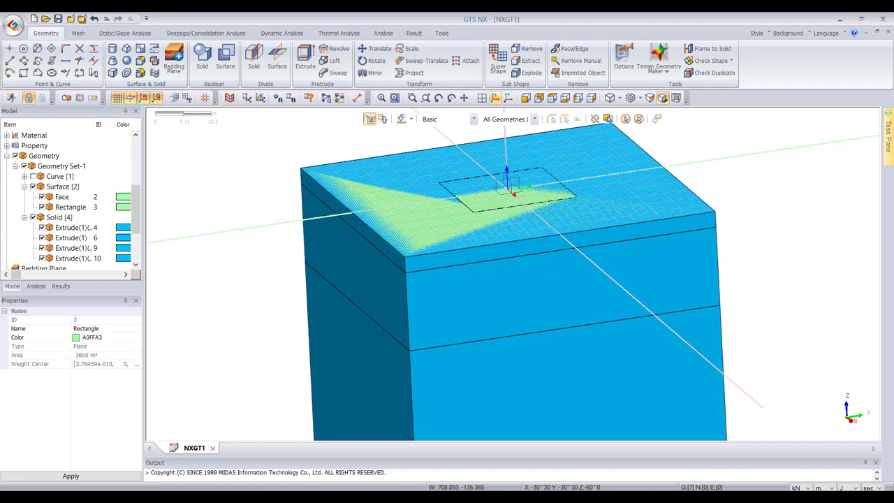
- Select the divided solids and the slab one after another to examine how the soil block is split into layers
left_click(475, 342)
left_click(479, 257)
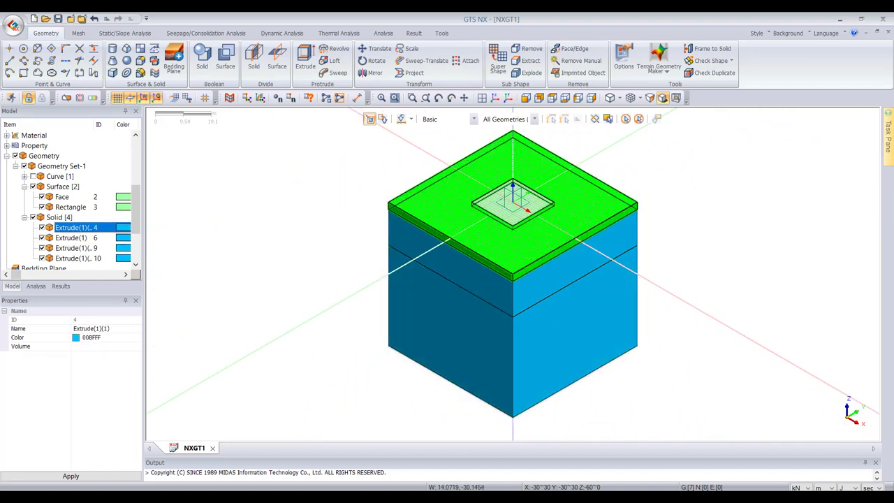
left_click(524, 293)
left_click(524, 350)
left_click(524, 349)
left_click(523, 294)
left_click(524, 259)
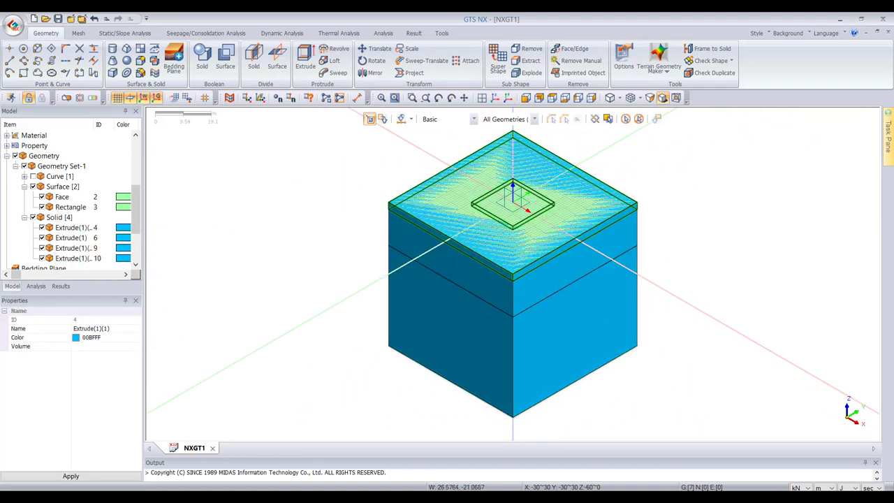
- Hide the 60 m rectangle surface on top of the block and turn off the work plane grid
left_click(538, 178)
right_click(538, 176)
left_click(559, 194)
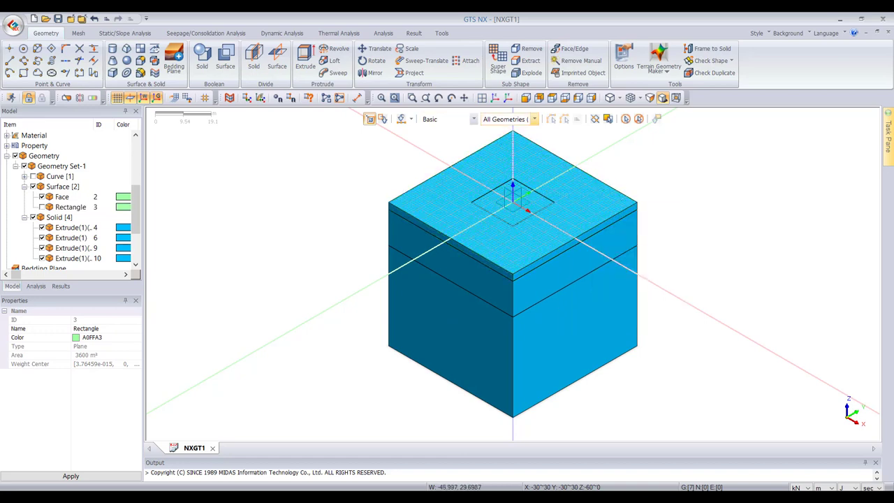
scroll(536, 214, "up", 5)
scroll(524, 211, "up", 1)
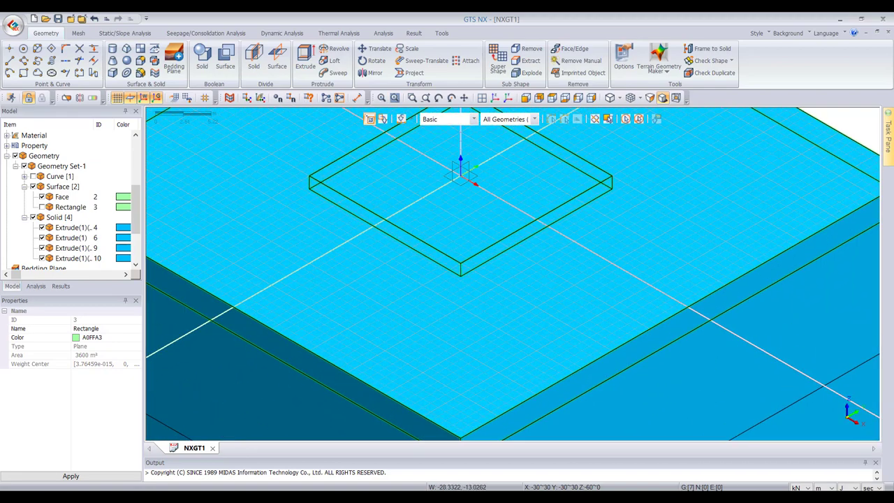
left_click(117, 98)
scroll(445, 327, "down", 4)
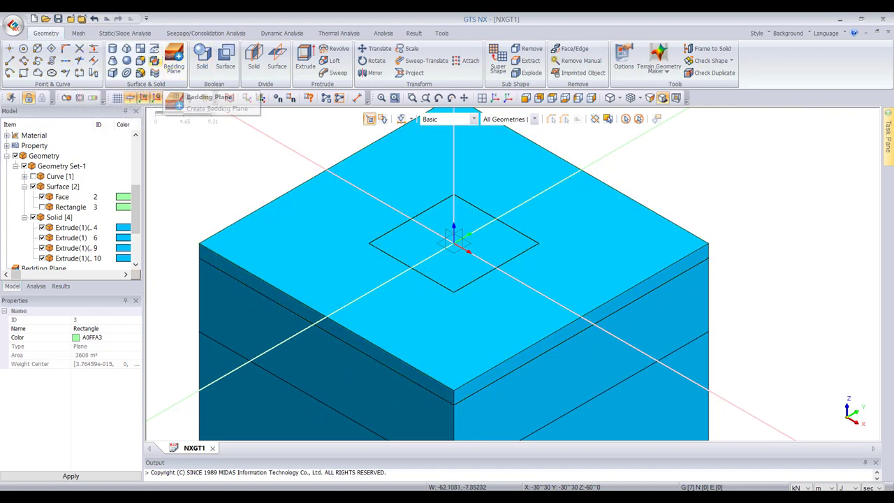
- Auto Connect all the solids of the model with the Boolean share-face method
left_click(156, 61)
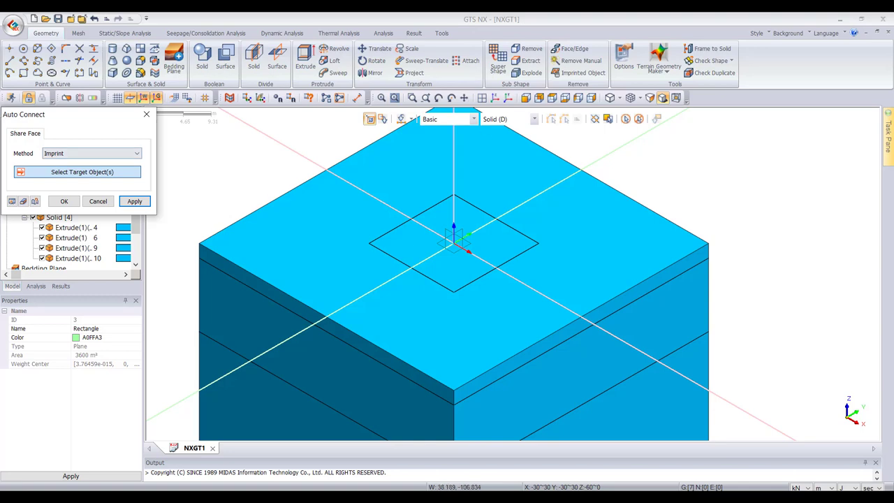
left_click(92, 153)
left_click(92, 171)
left_click(626, 119)
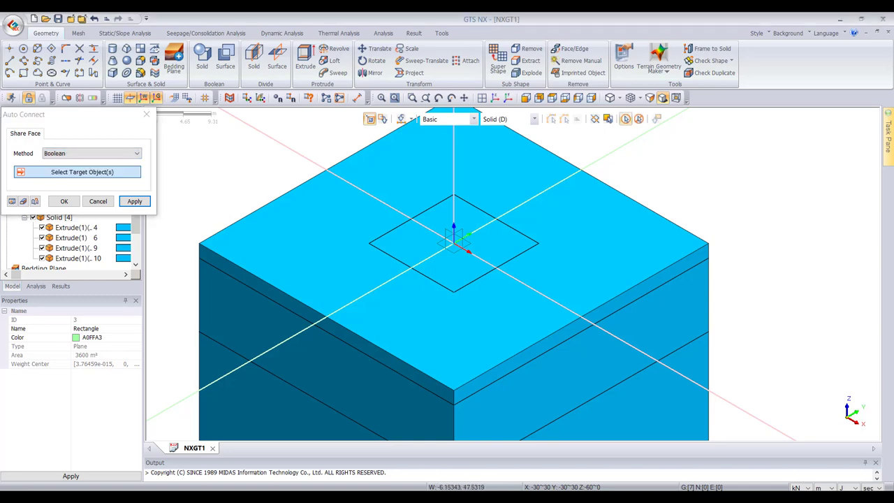
key("ctrl+a")
left_click(135, 201)
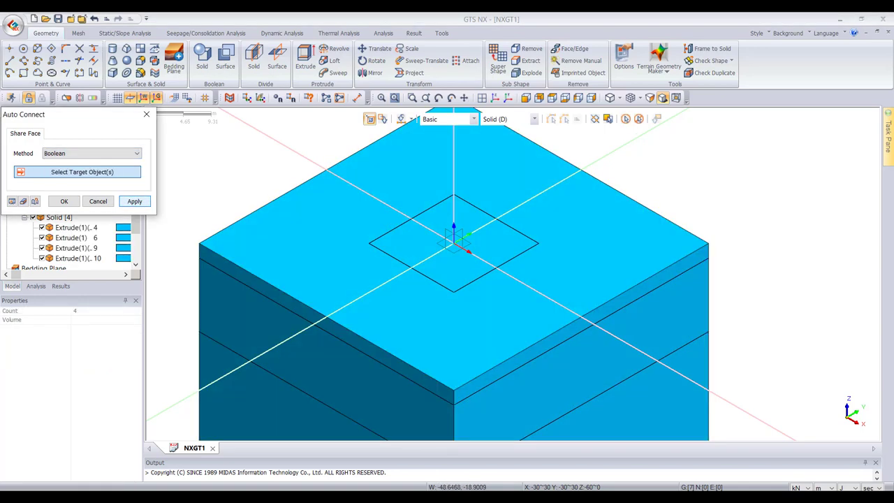
left_click(98, 201)
scroll(350, 256, "down", 2)
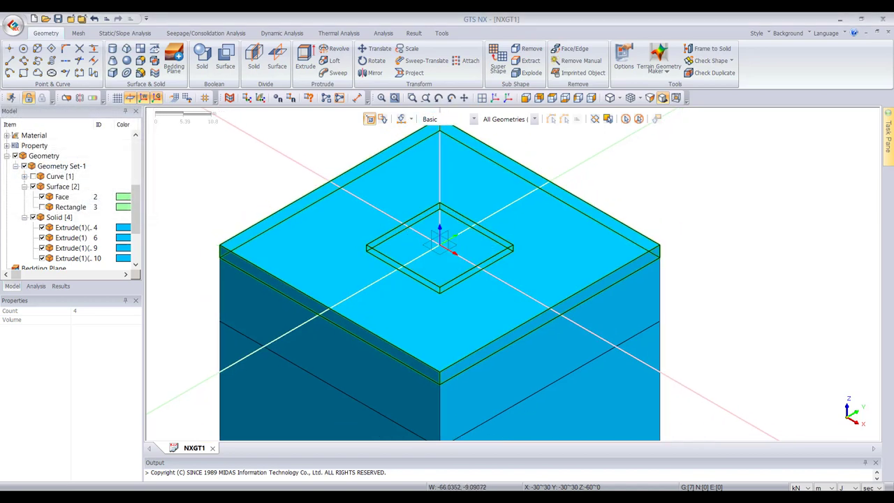
- Load the project file NXGT1.gts from Course_English > Lecture_5_English as the source for importing properties
left_click(78, 33)
left_click(14, 59)
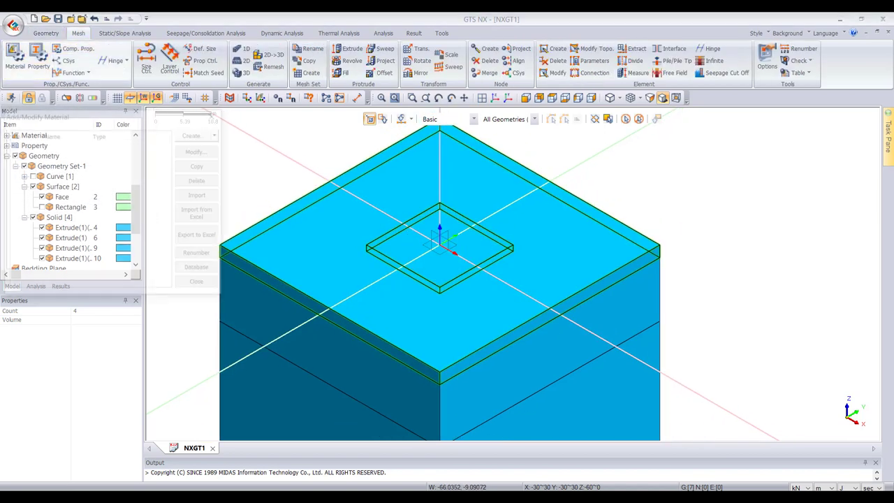
left_click(215, 114)
left_click(39, 60)
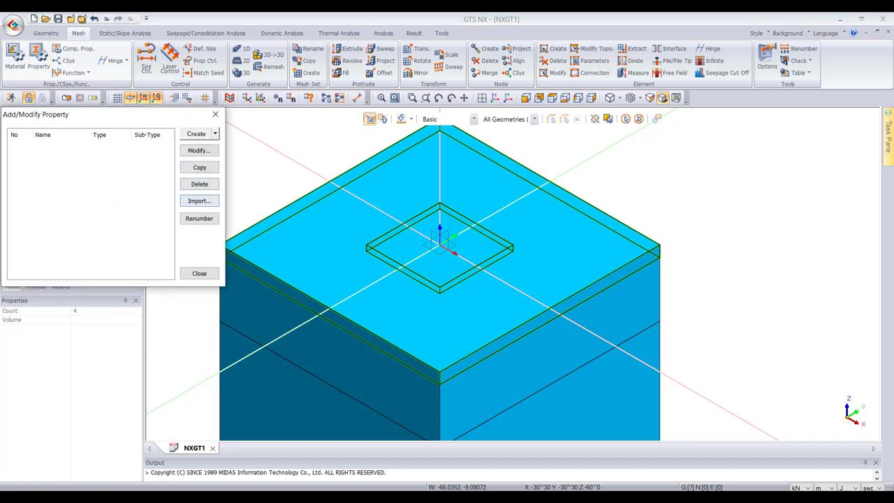
left_click(199, 200)
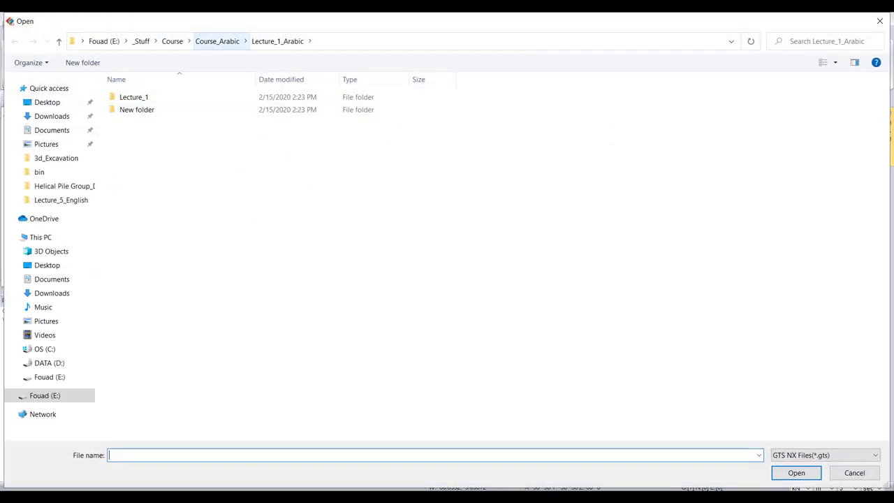
left_click(172, 42)
double_click(143, 122)
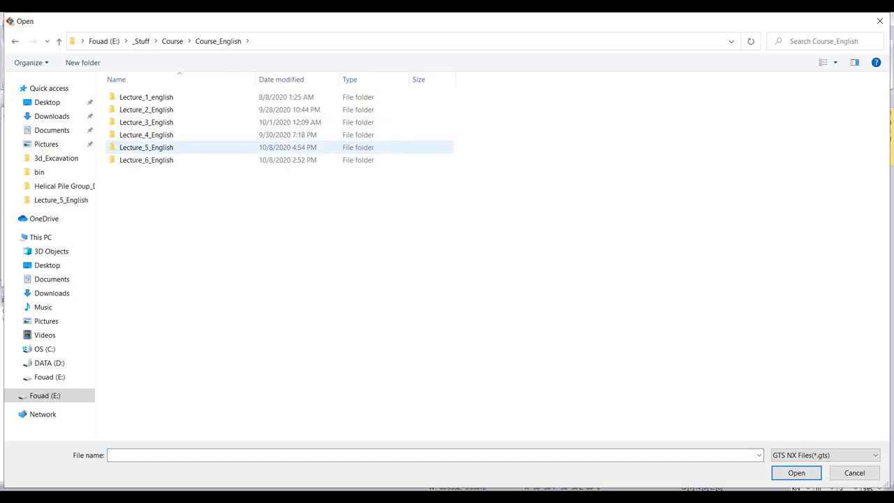
double_click(146, 147)
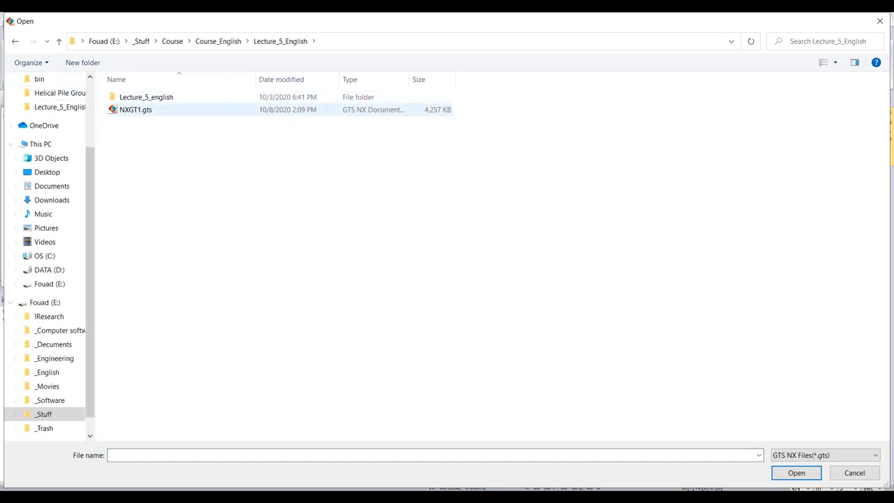
double_click(136, 110)
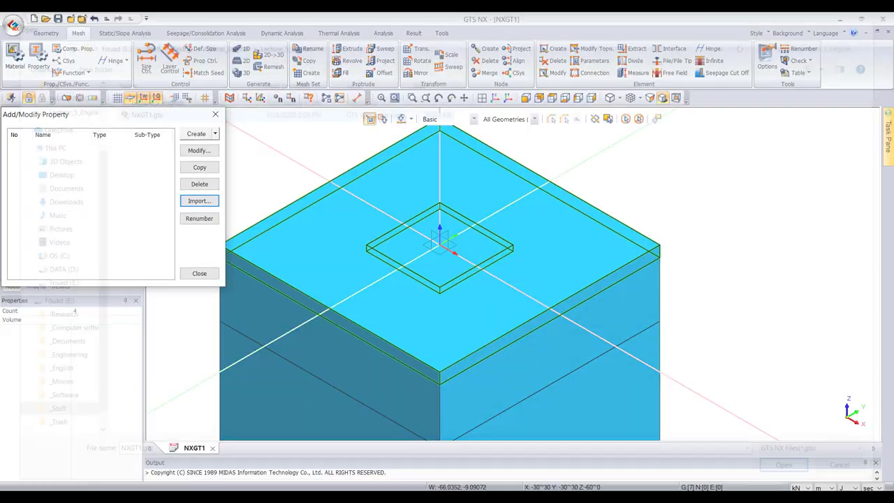
- Import the Burried Layer, Weathering Soil and Colluvium properties from the other project, keeping their IDs
left_click(258, 147)
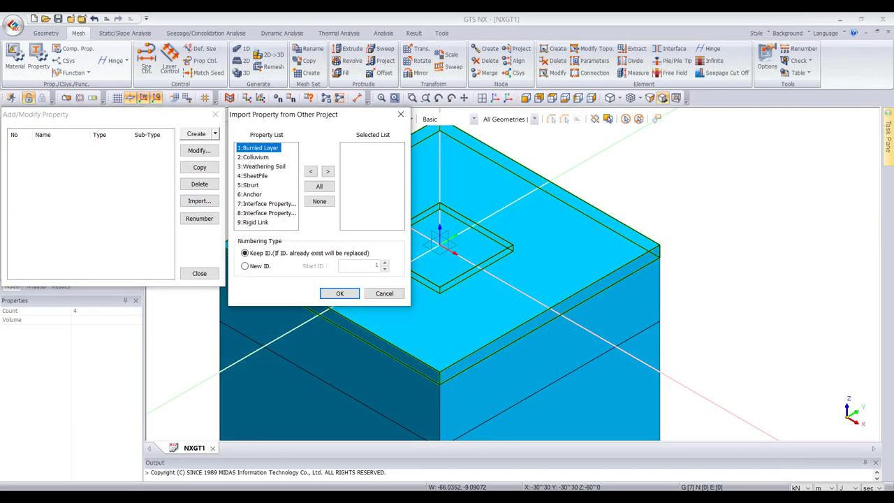
left_click(328, 171)
left_click(261, 157)
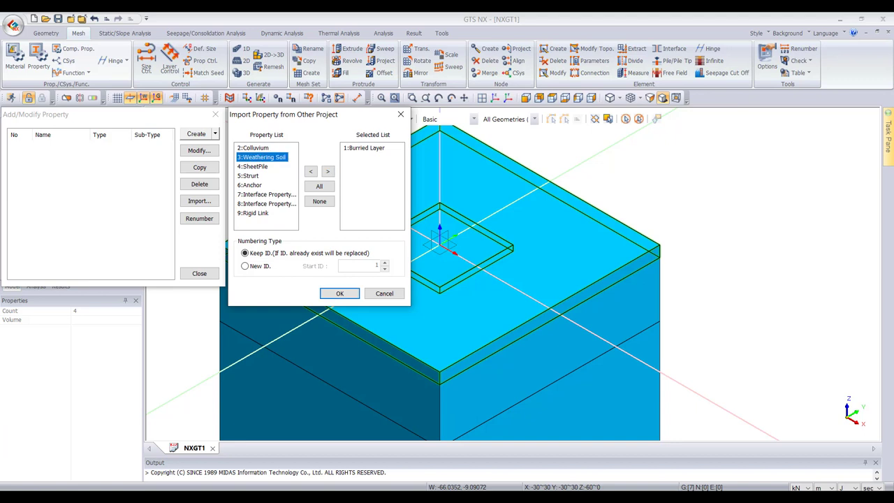
left_click(327, 172)
left_click(253, 148)
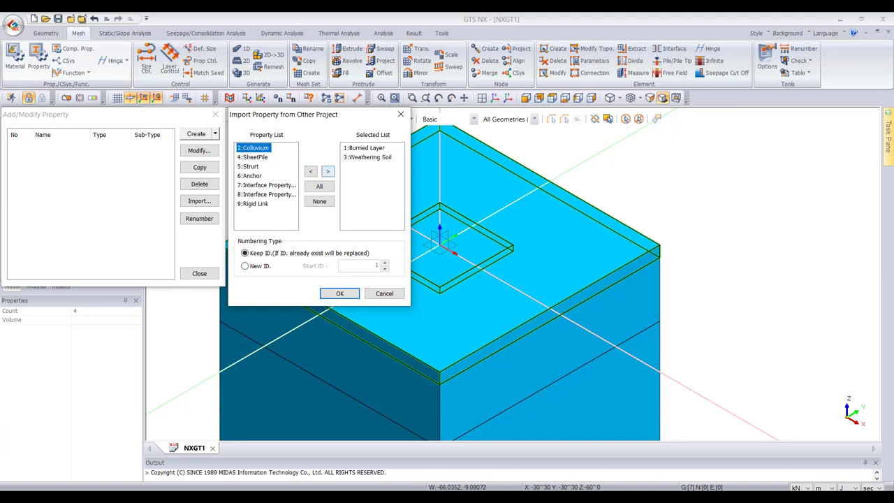
left_click(328, 171)
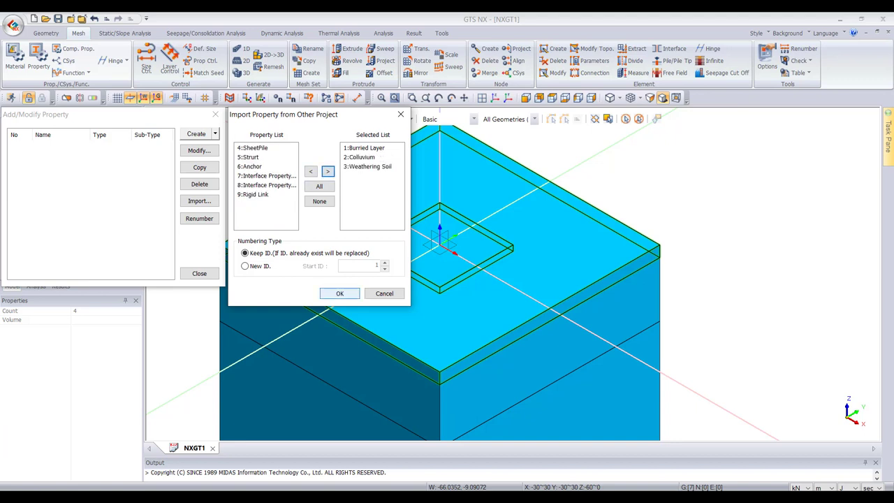
left_click(339, 293)
left_click(215, 114)
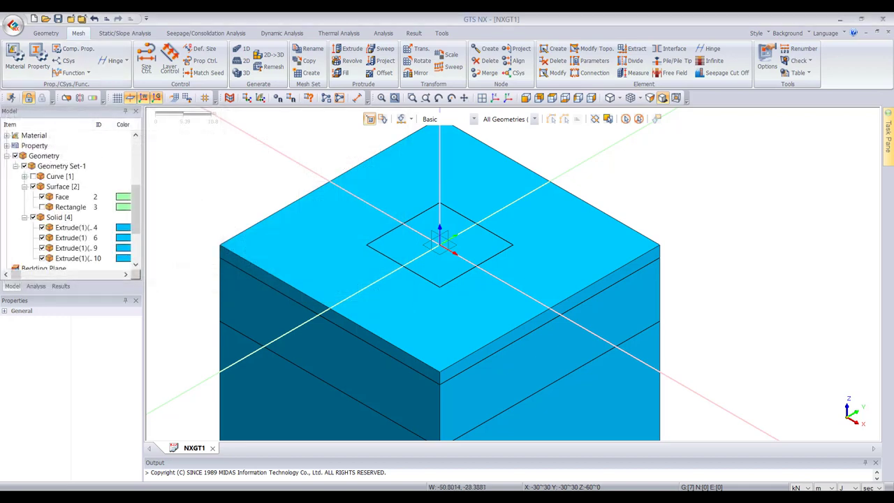
- Review the imported entries in the property and material lists and look at the solid mesh generation settings
left_click(38, 56)
left_click(215, 114)
left_click(14, 56)
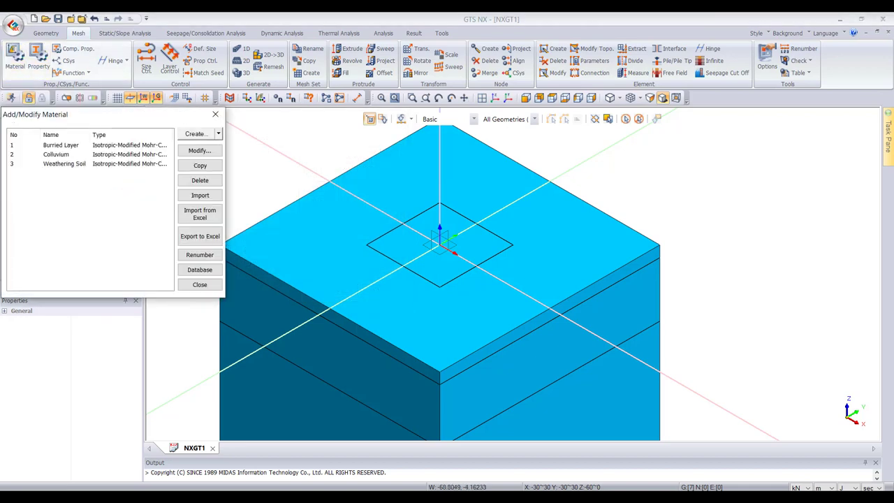
left_click(215, 114)
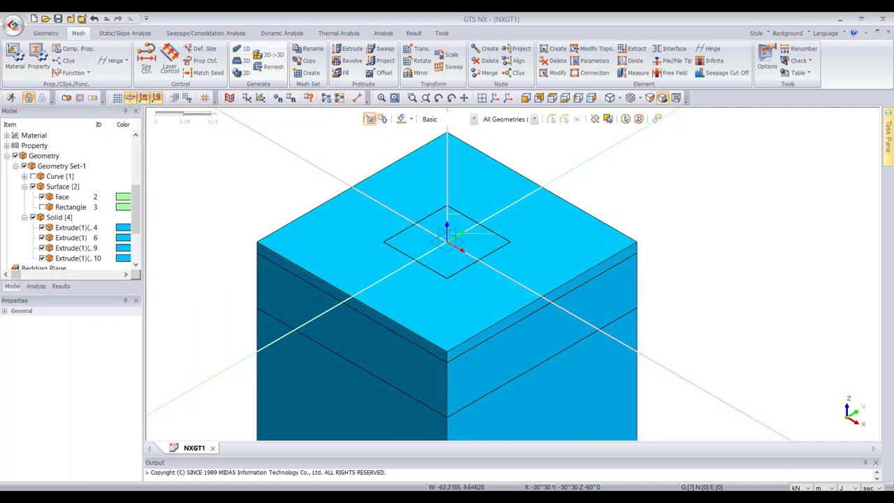
left_click(241, 72)
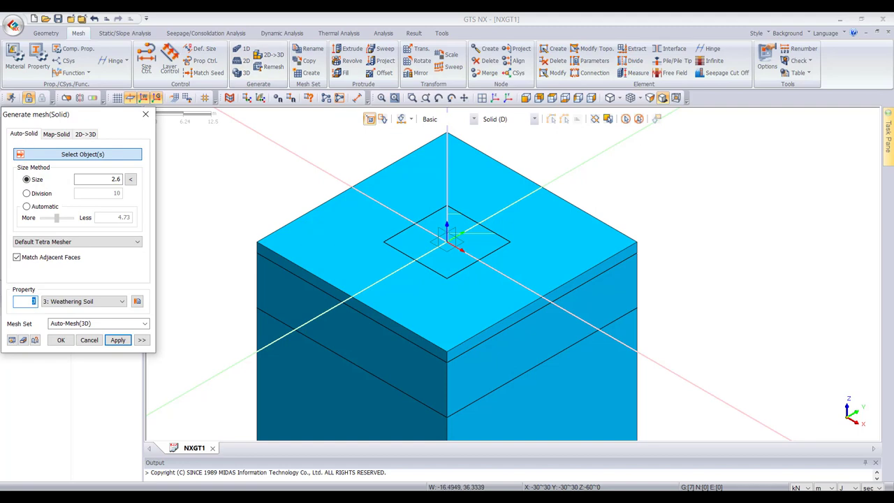
left_click(145, 114)
- Create an isotropic elastic material named Concrete with an elastic modulus of 2.1e7 kN/m²
left_click(14, 56)
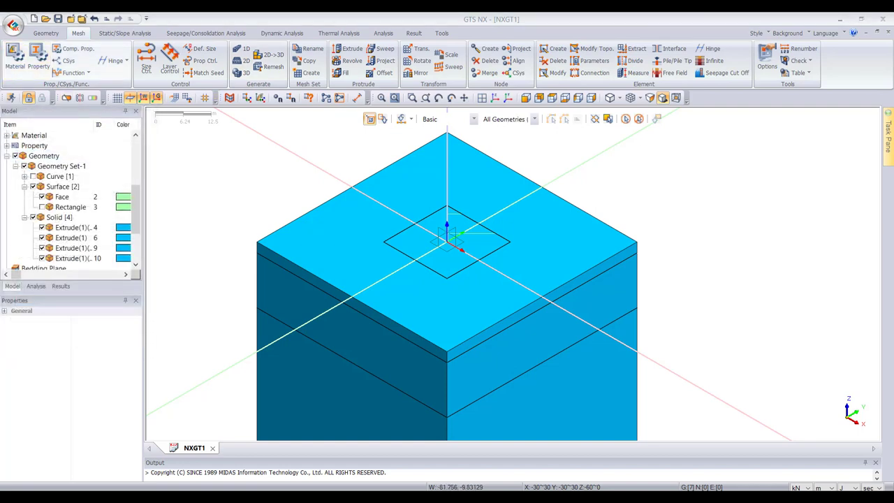
left_click(218, 133)
left_click(213, 146)
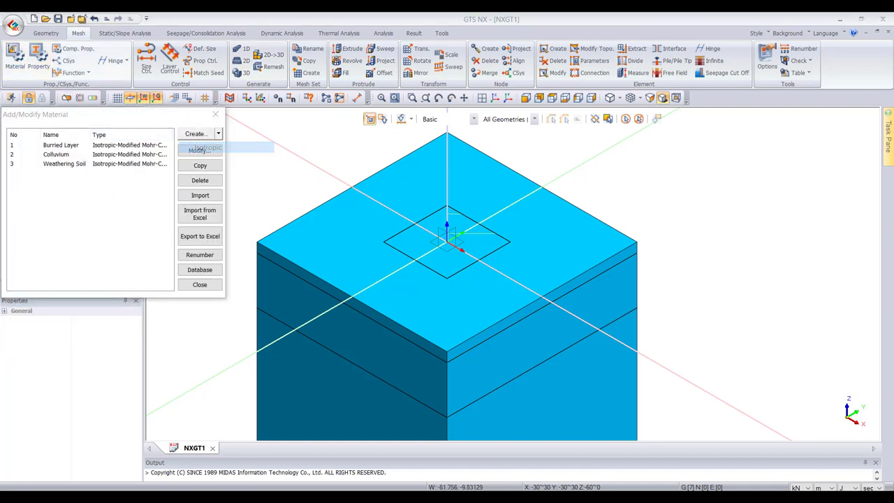
key("Tab")
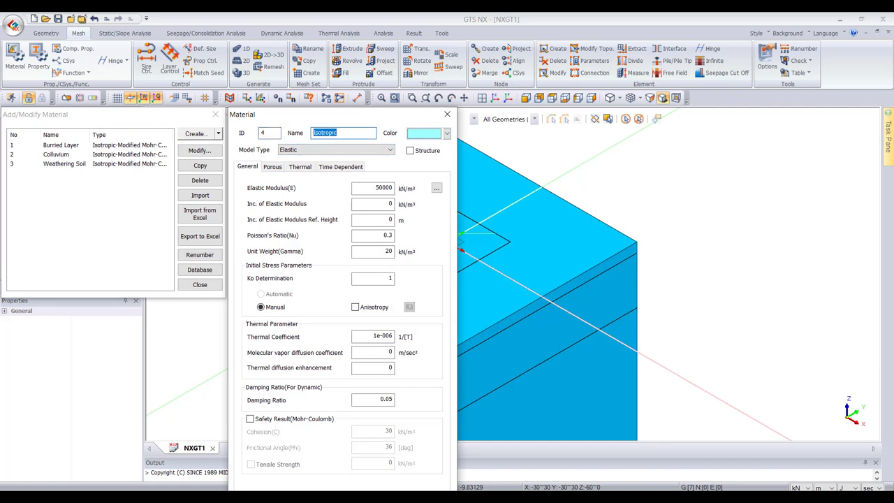
type("Concrete")
double_click(382, 188)
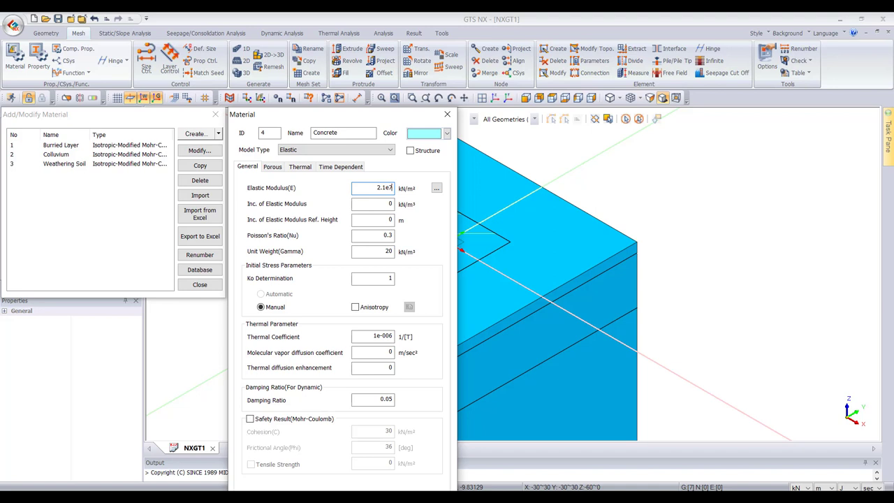
- Set Concrete's unit weight and saturated unit weight to 25 kN/m³ and add the material to the list
double_click(383, 251)
left_click(272, 166)
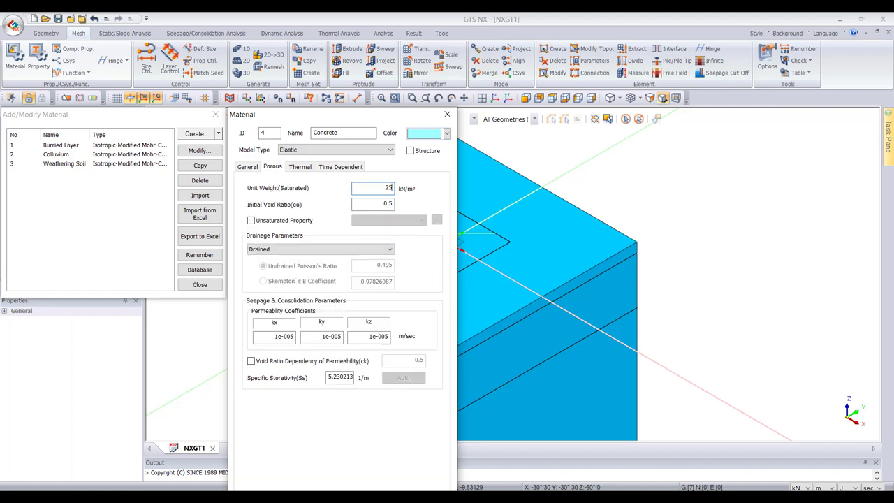
key("ctrl+Tab")
key("ctrl+Tab")
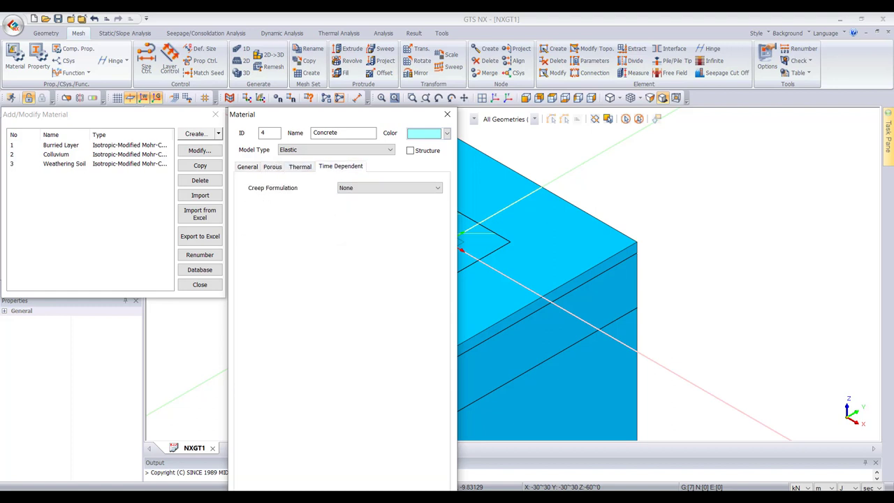
key("ctrl+shift+Tab")
key("ctrl+shift+Tab")
key("ctrl+shift+Tab")
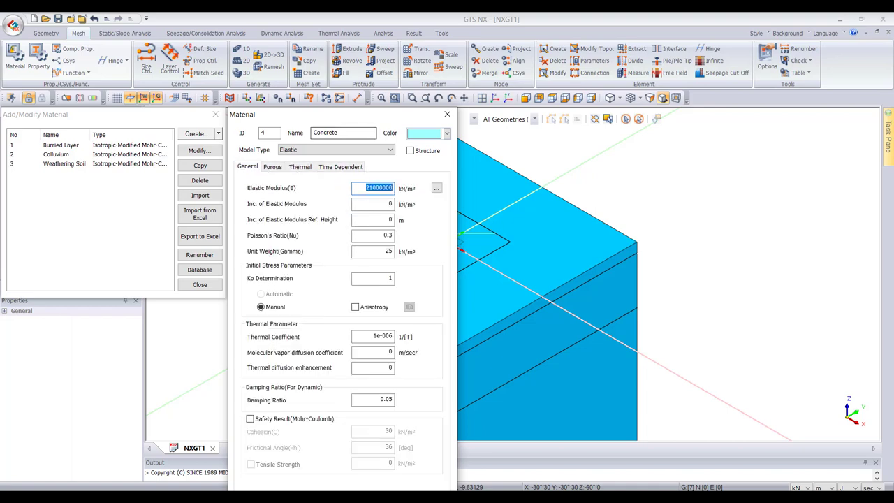
left_click_drag(319, 118, 328, 59)
left_click(438, 476)
key("Tab")
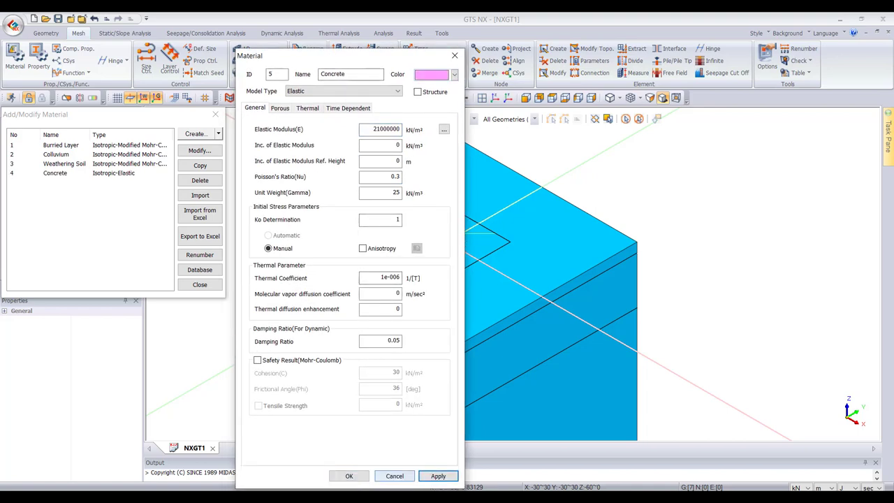
left_click(395, 475)
left_click(200, 284)
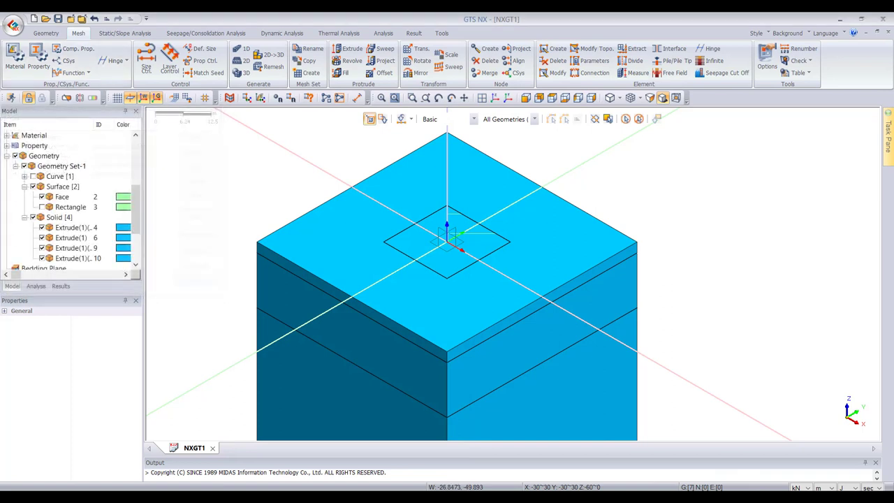
- Create a 3D solid property named Raft using the Concrete material and add it to the property list
left_click(38, 60)
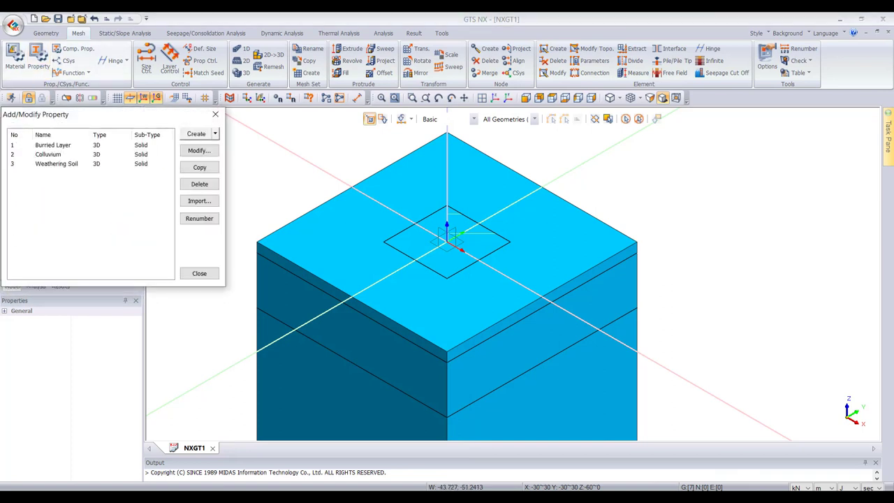
left_click(215, 133)
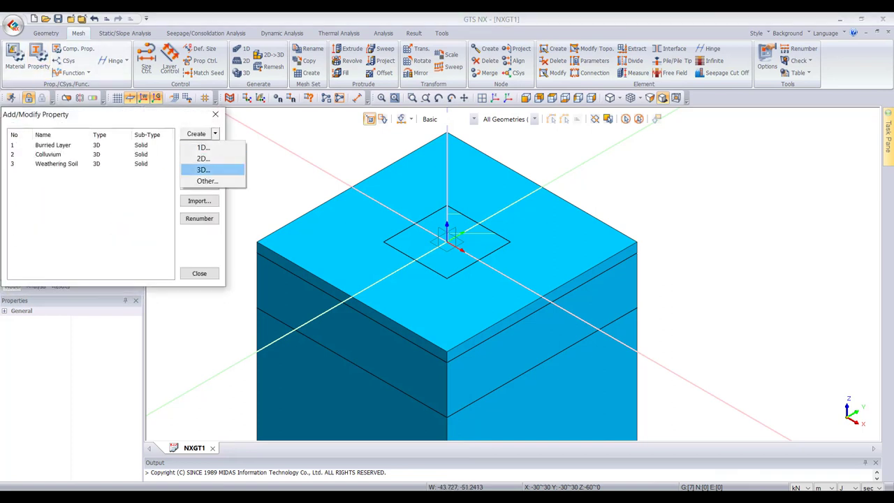
left_click(203, 170)
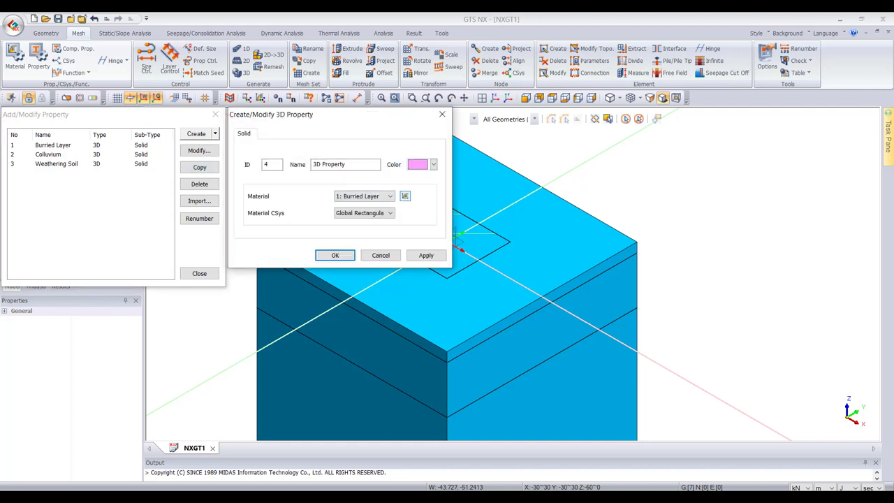
left_click(390, 196)
left_click(355, 228)
left_click_drag(348, 164, 312, 164)
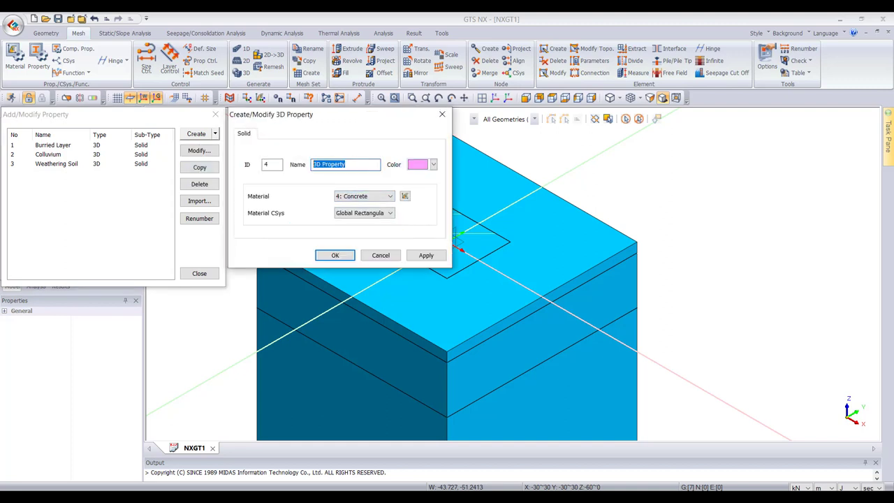
type("Raft")
left_click(426, 255)
left_click(381, 255)
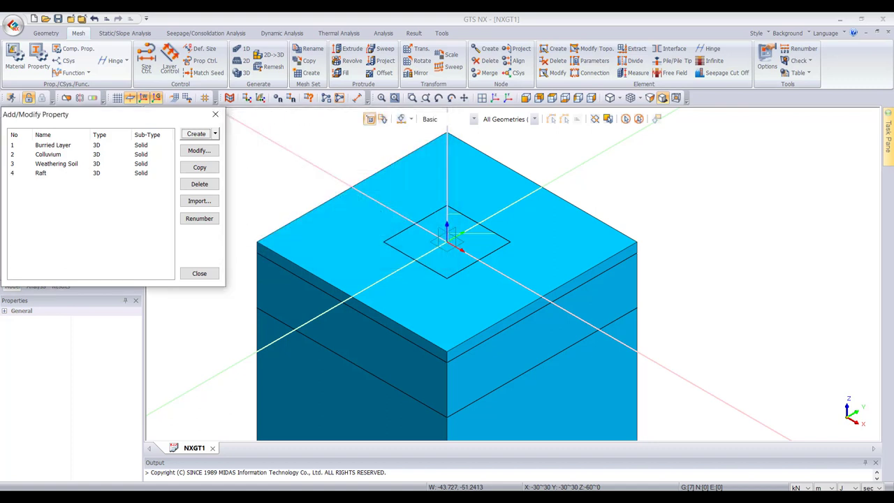
left_click(199, 273)
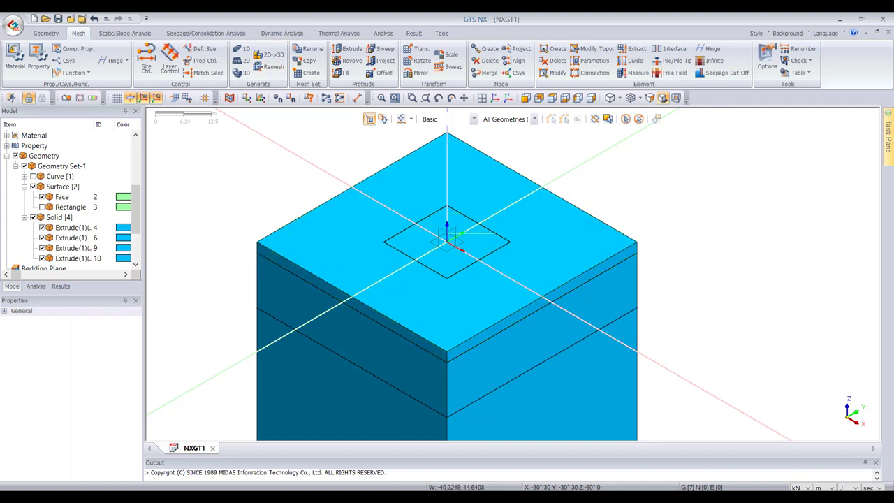
- Set up solid mesh generation for the small central slab solid with an element size of 1
left_click(242, 72)
left_click(262, 98)
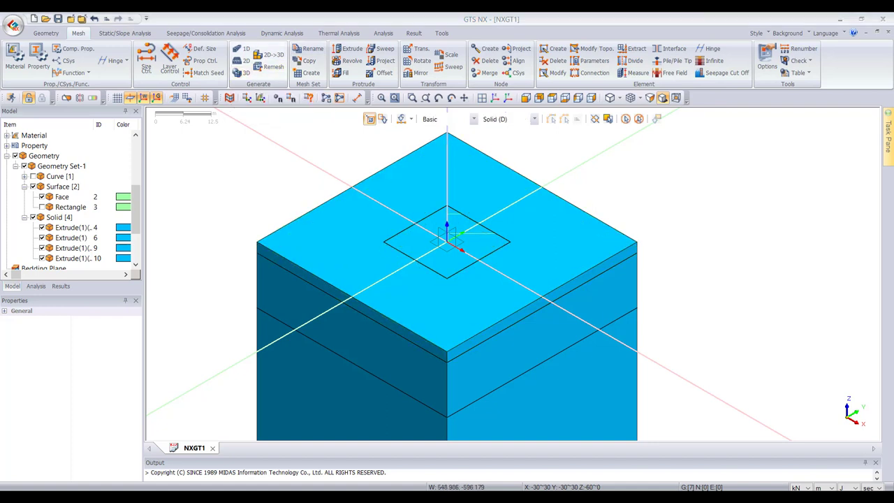
left_click_drag(45, 116, 193, 133)
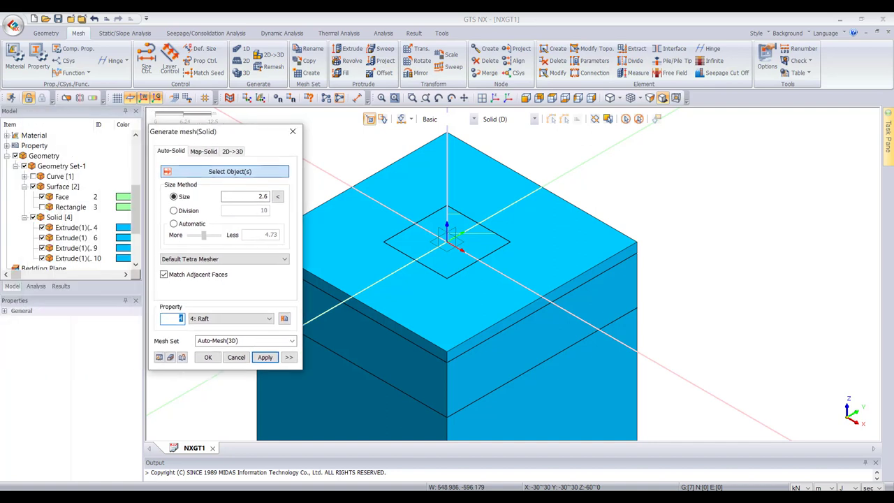
scroll(66, 195, "down", 2)
left_click(447, 241)
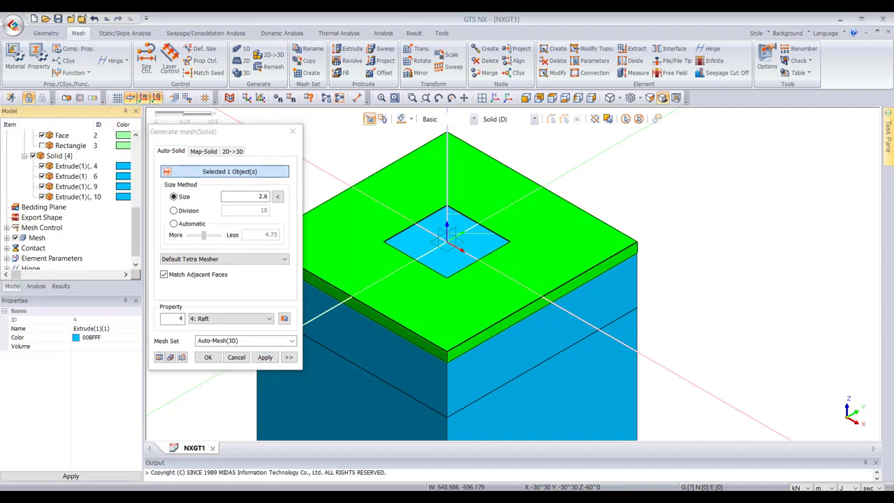
left_click(73, 176)
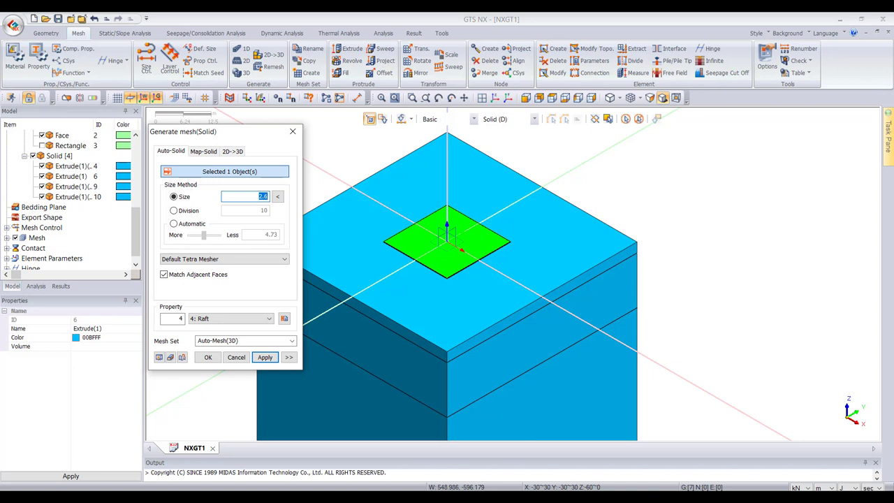
type("1")
- Mesh the slab solid with the Hybrid Mesher using the Burried Layer property
left_click(223, 259)
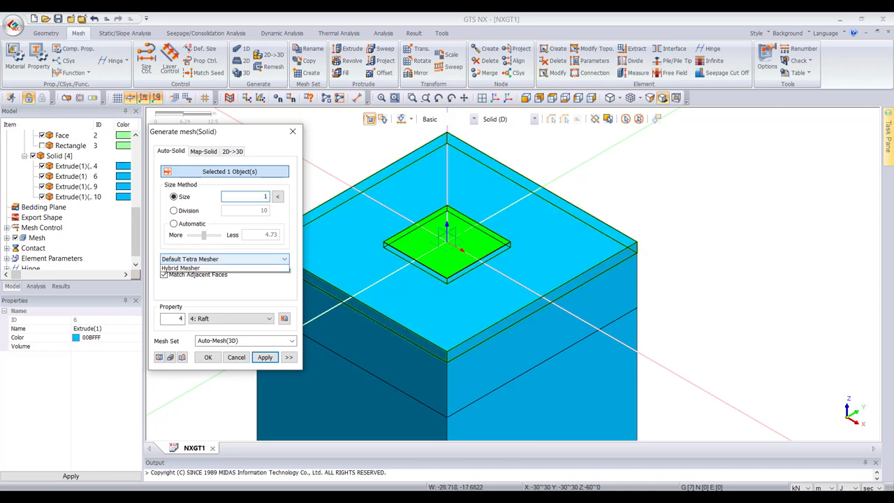
left_click(223, 276)
left_click(230, 318)
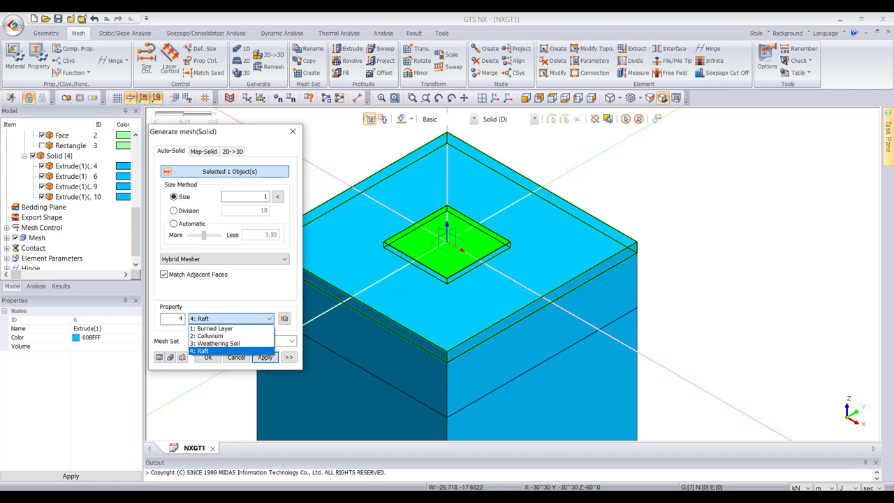
left_click(231, 351)
left_click(230, 318)
left_click(230, 329)
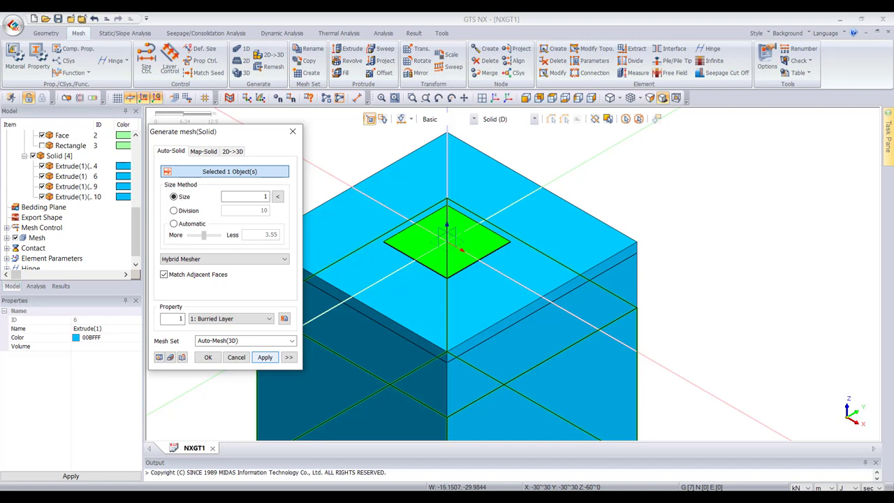
left_click(265, 357)
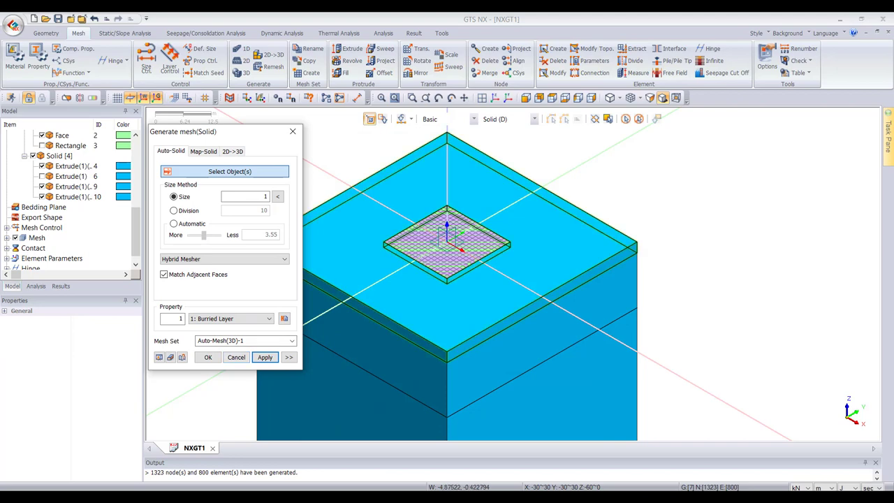
- Mesh the three surrounding soil solids together with element size 3, the Hybrid Mesher and the Burried Layer property
left_click(531, 265)
left_click(467, 371)
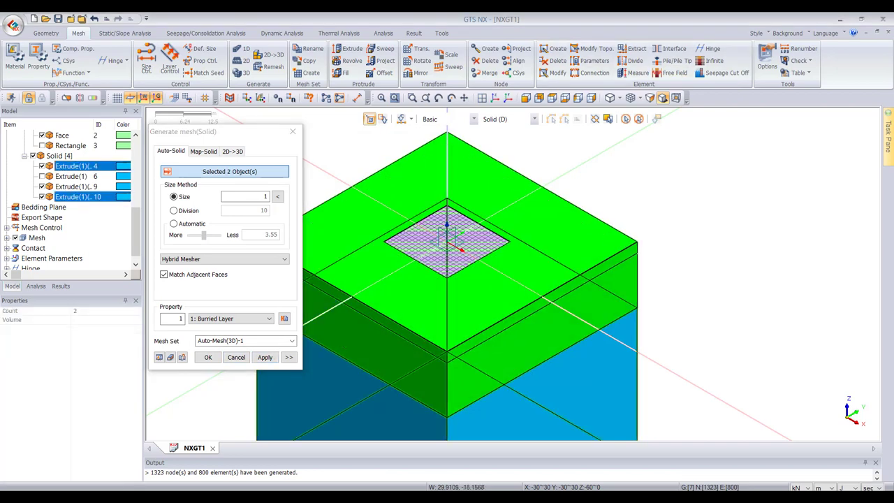
left_click(489, 415)
scroll(412, 238, "down", 1)
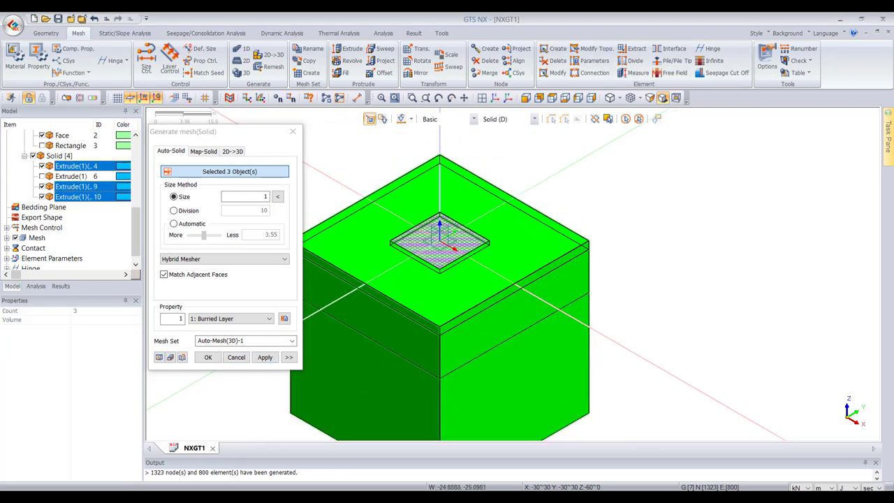
double_click(260, 197)
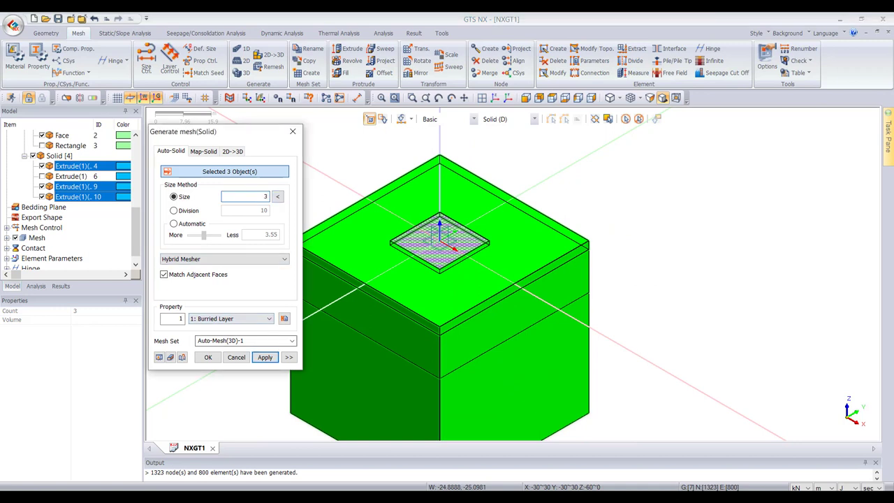
left_click(265, 357)
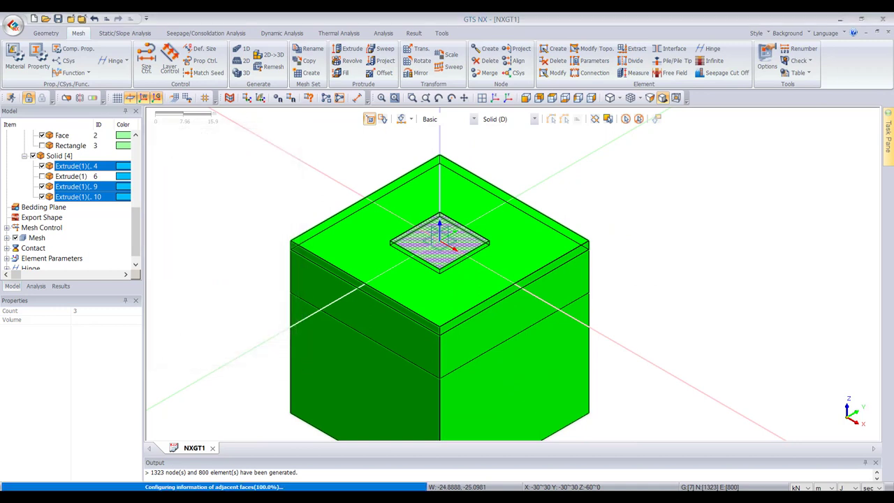
left_click_drag(429, 139, 142, 146)
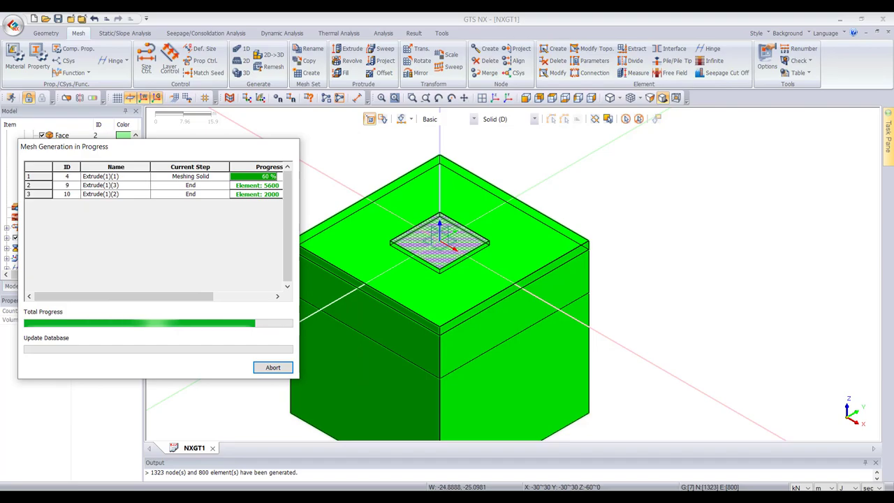
scroll(415, 257, "up", 1)
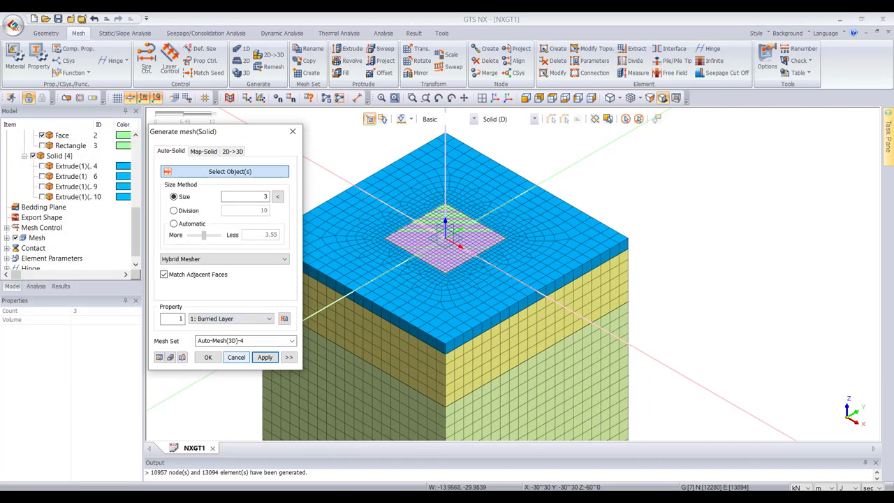
left_click(236, 357)
- Change the property of all 3D elements in the uppermost layer to Burried Layer
scroll(442, 241, "up", 8)
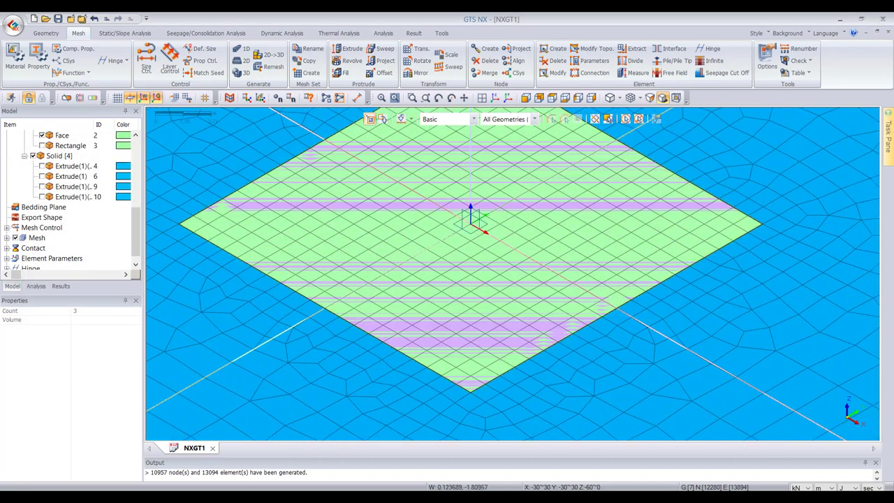
scroll(478, 230, "down", 10)
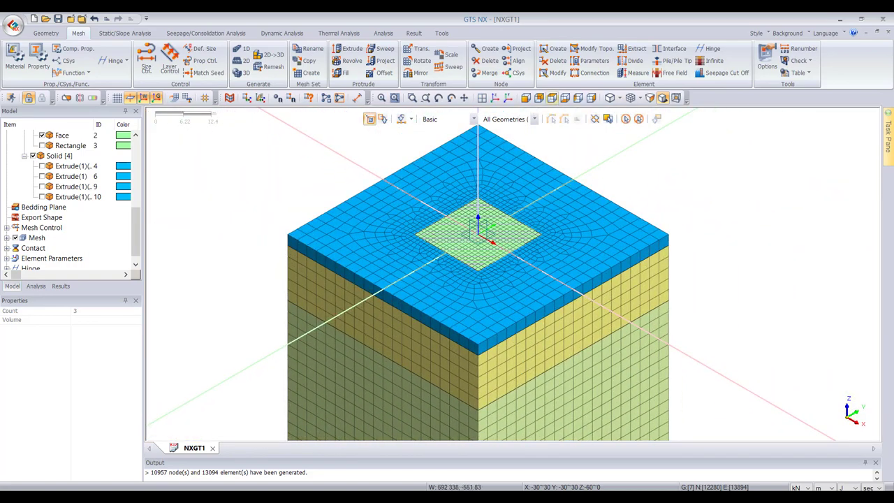
key("ctrl+shift+f")
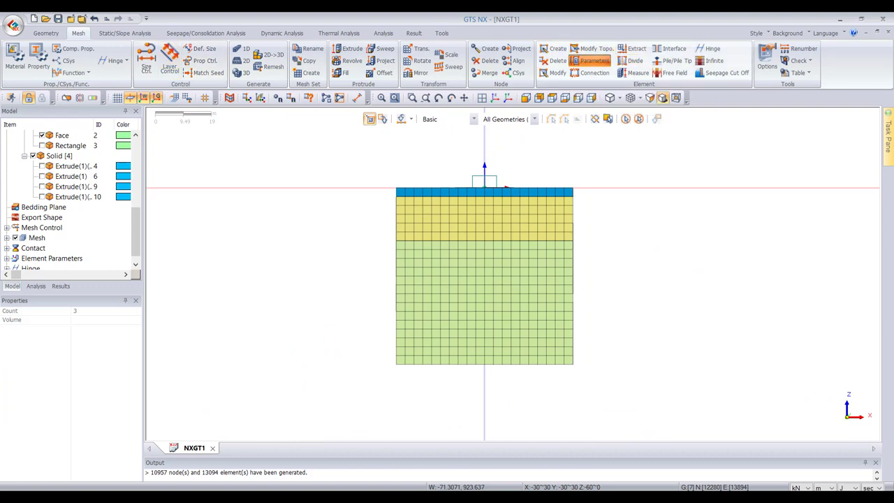
left_click(591, 60)
left_click(80, 134)
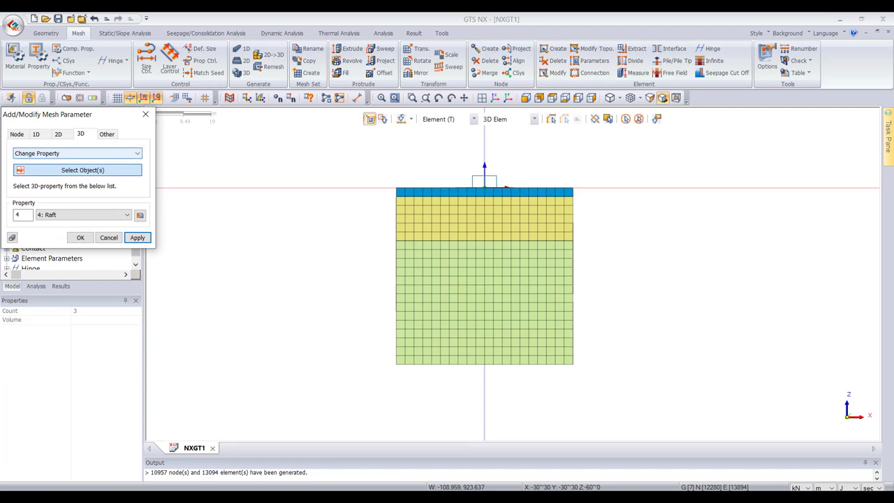
left_click_drag(357, 172, 621, 199)
left_click(83, 215)
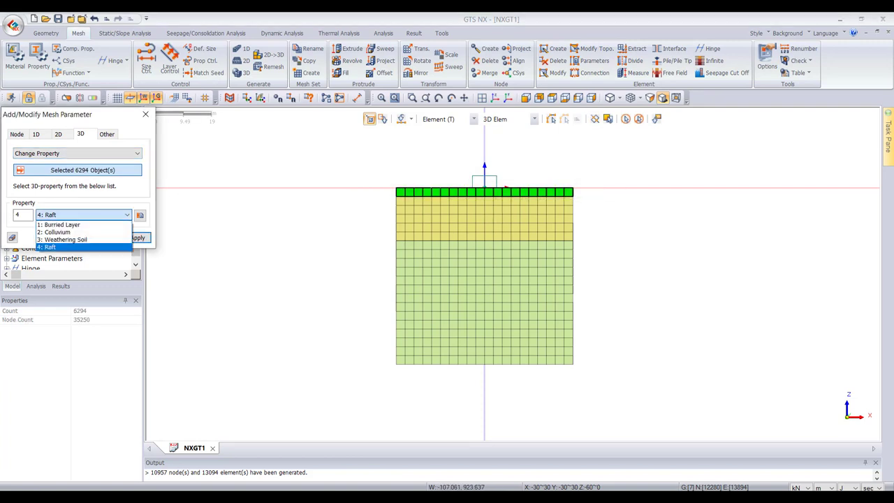
left_click(83, 224)
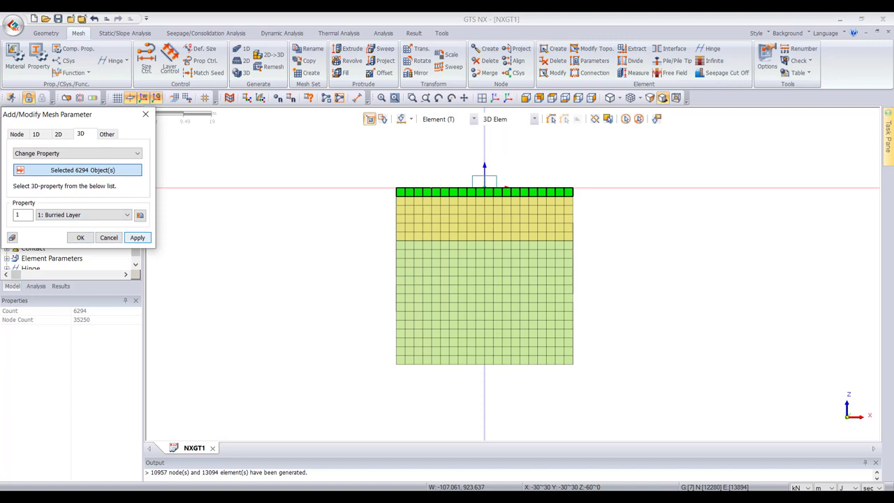
left_click(137, 238)
- Change the property of the 3D elements in the middle soil layer to Colluvium
left_click_drag(390, 193, 605, 245)
left_click(83, 215)
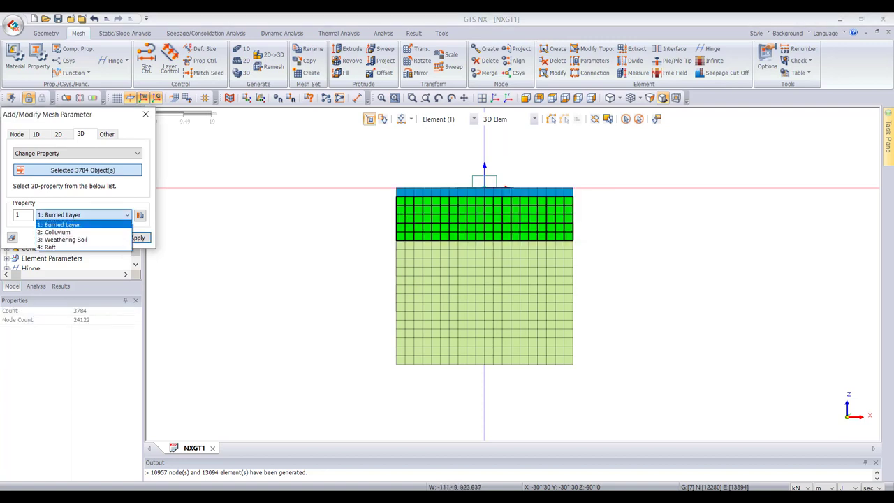
left_click(83, 232)
left_click(137, 237)
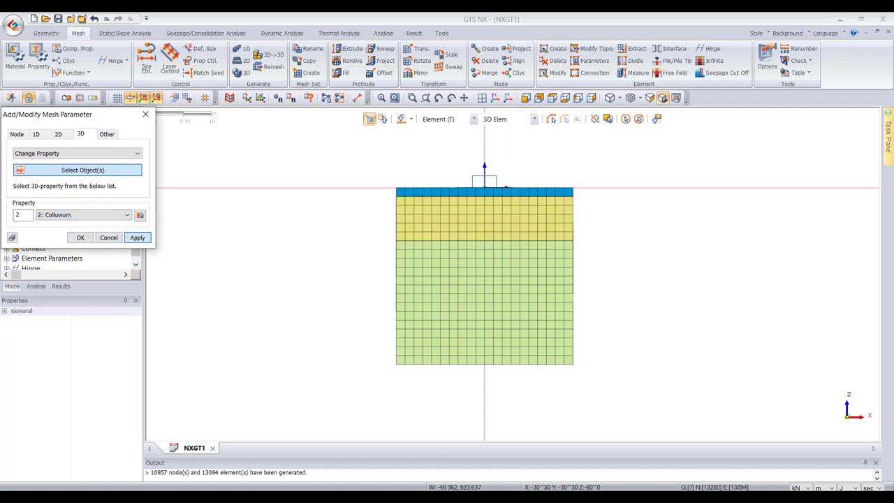
- Change the property of the 3D elements in the lowest soil layer to Weathering Soil and finish editing mesh parameters
left_click_drag(388, 239, 688, 376)
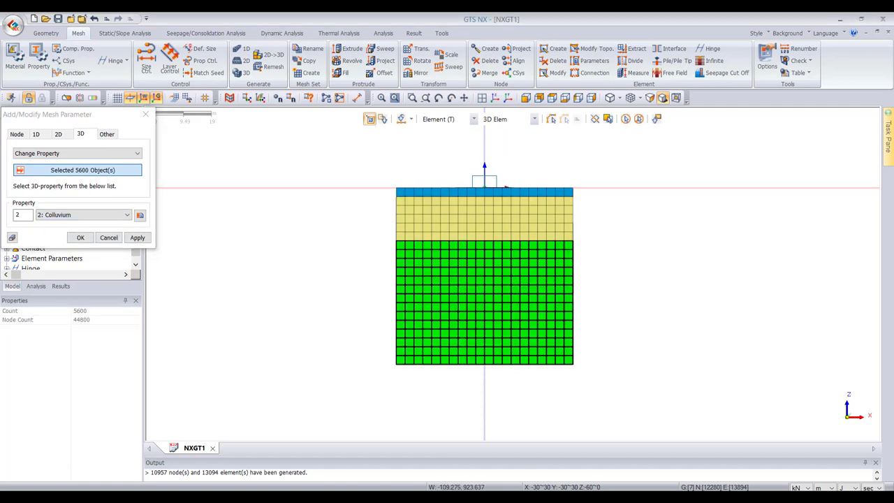
left_click(128, 214)
left_click(63, 242)
left_click(137, 237)
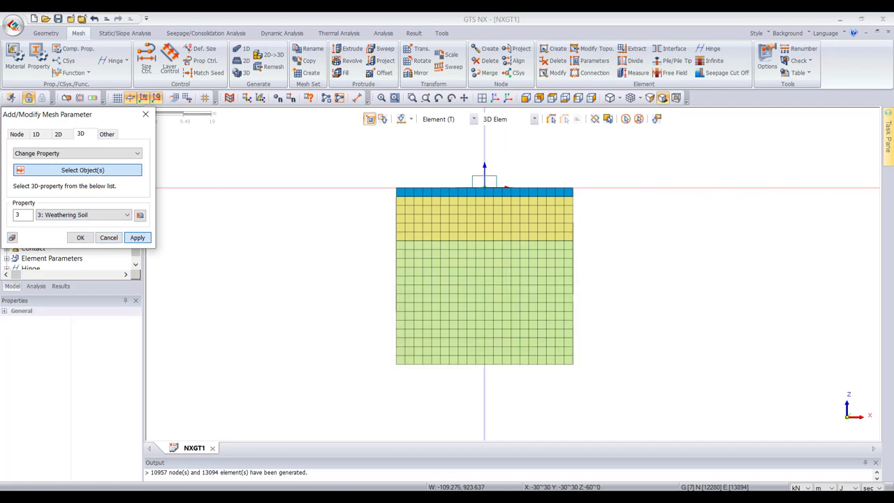
left_click(108, 238)
- Examine the mesh of the central slab and its transition into the surrounding top soil layer
scroll(484, 225, "up", 3)
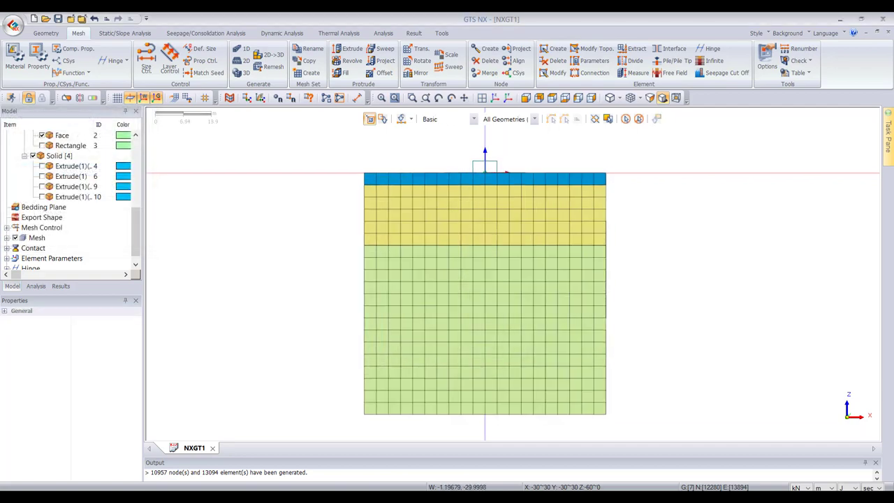
middle_click_drag(485, 225, 482, 315)
scroll(482, 262, "up", 6)
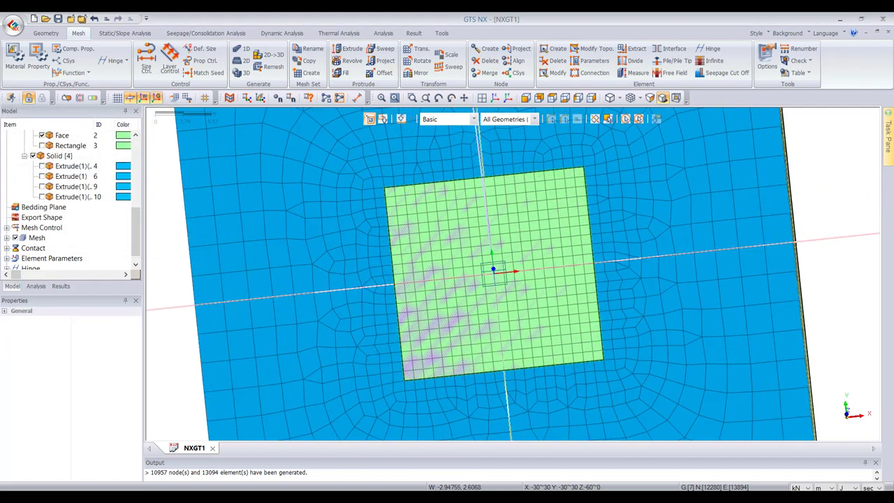
scroll(488, 269, "down", 3)
scroll(489, 268, "down", 3)
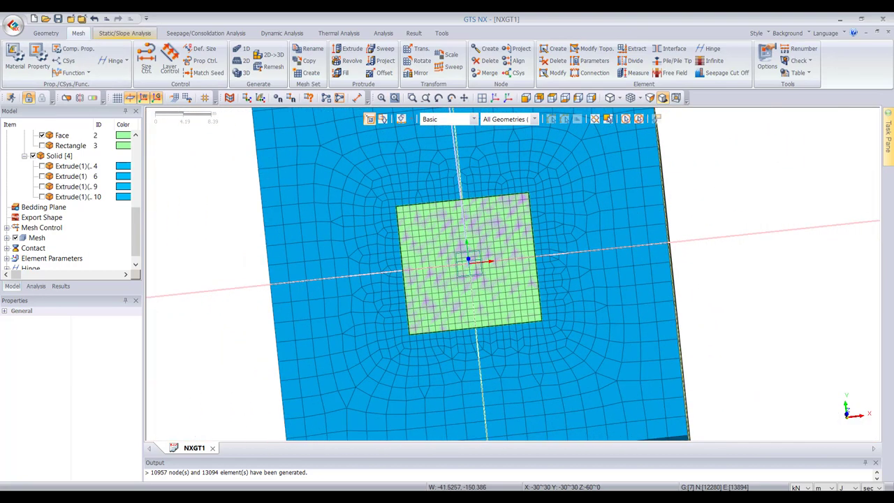
- Open the boundary set definition for the static/slope analysis
left_click(124, 33)
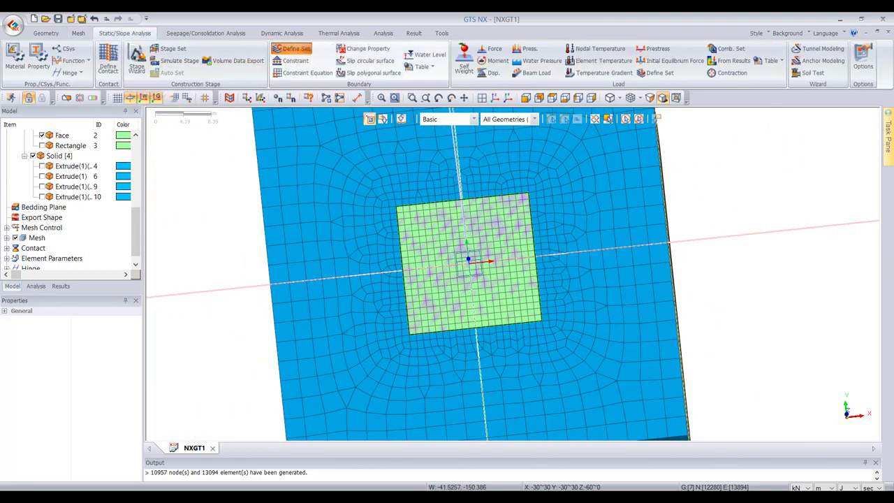
left_click(293, 48)
left_click(552, 169)
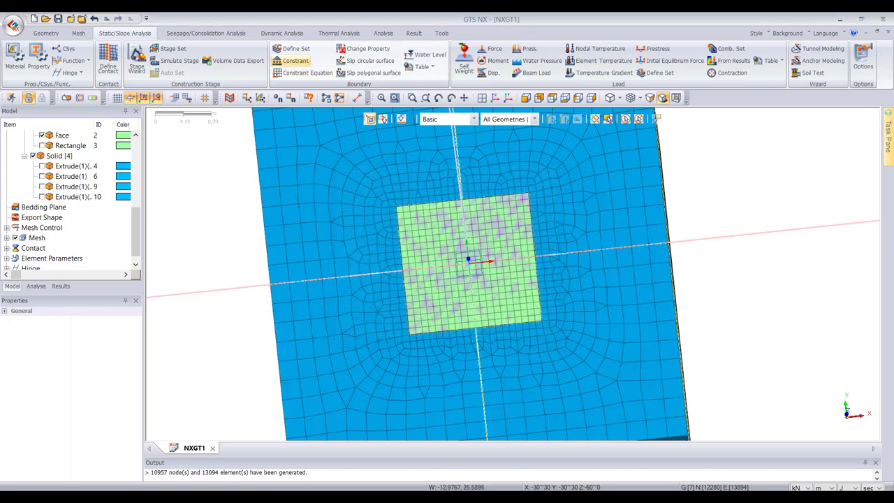
- Apply automatic ground constraints to the whole model in Boundary Set-1 and show the model in the Isometric1 view
left_click(296, 60)
left_click(70, 134)
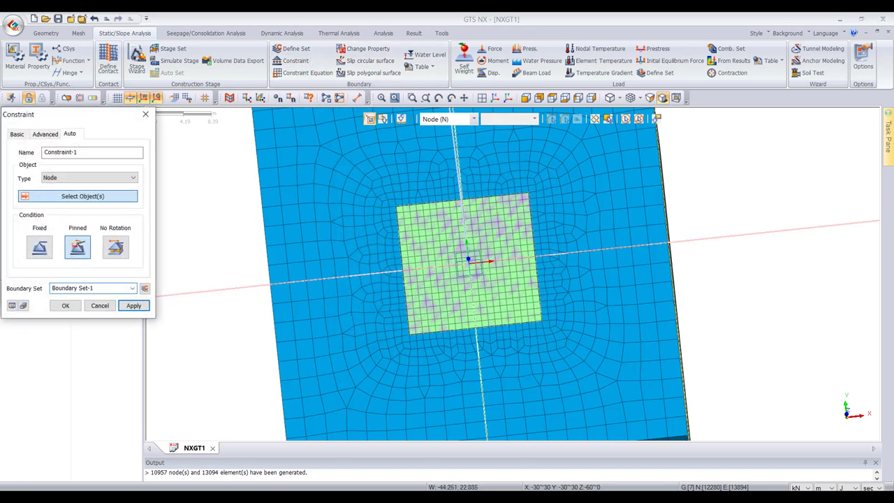
left_click(133, 233)
left_click(100, 233)
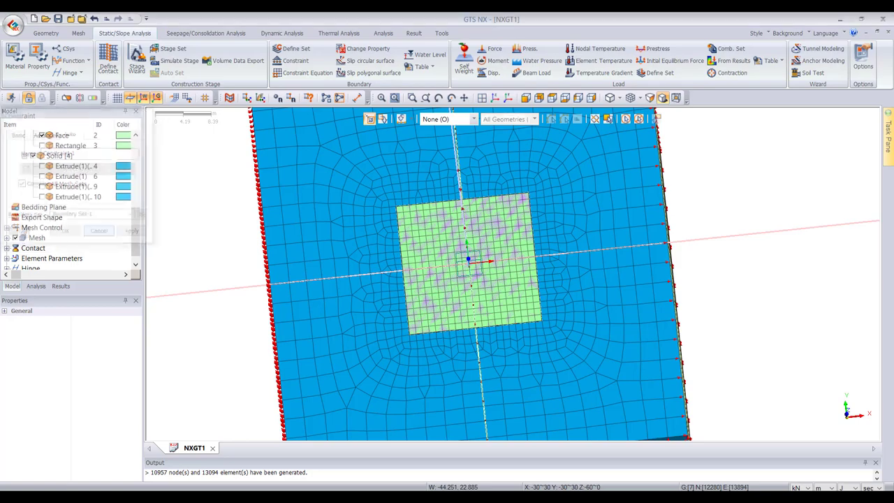
left_click(482, 97)
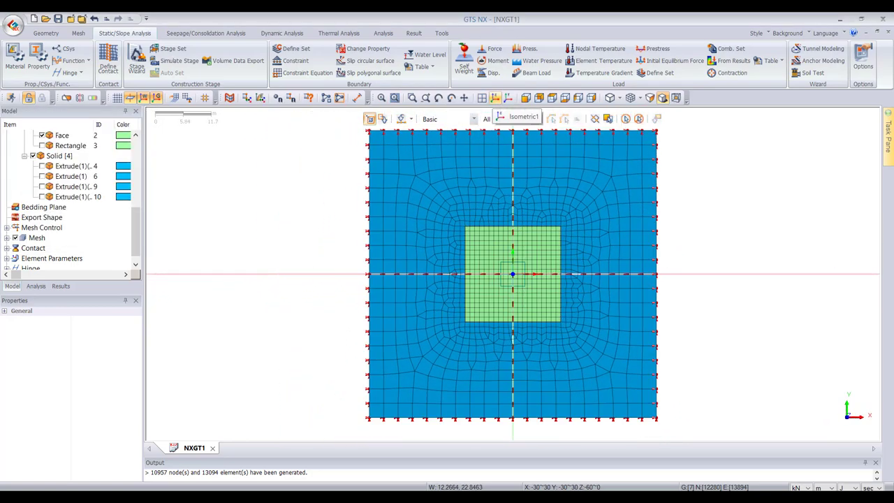
left_click(495, 98)
- Add a self-weight load with Gz of -1 in a load set named Gravity
left_click(463, 57)
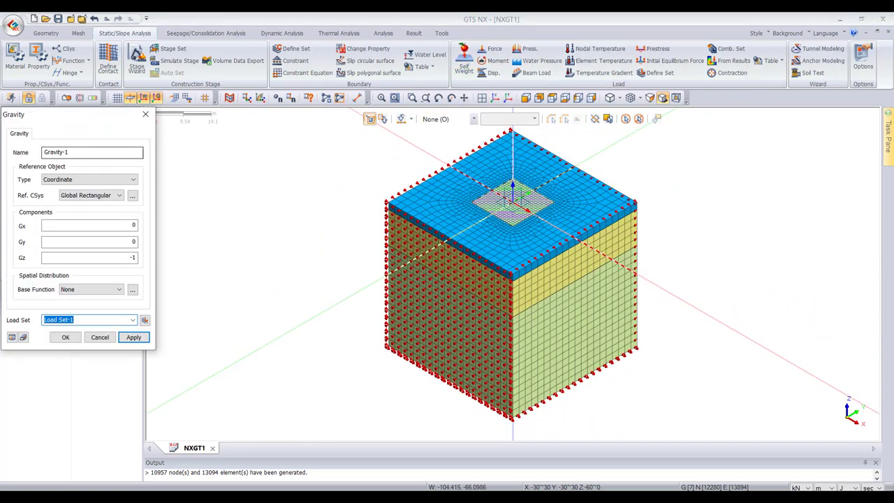
left_click_drag(63, 152, 44, 152)
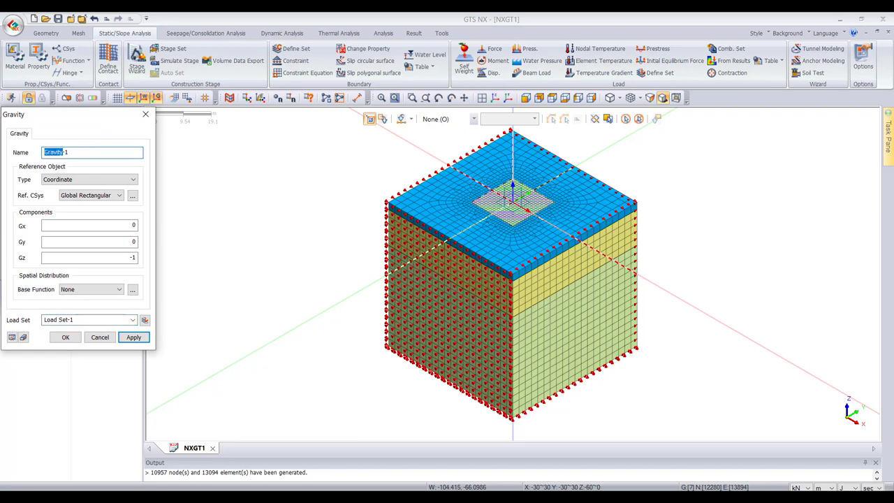
key("ctrl+c")
left_click(63, 320)
key("ctrl+v")
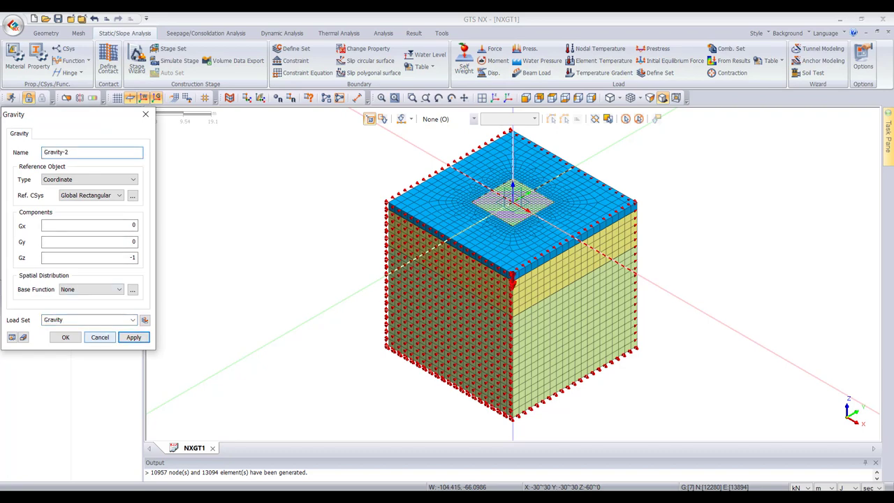
left_click(100, 337)
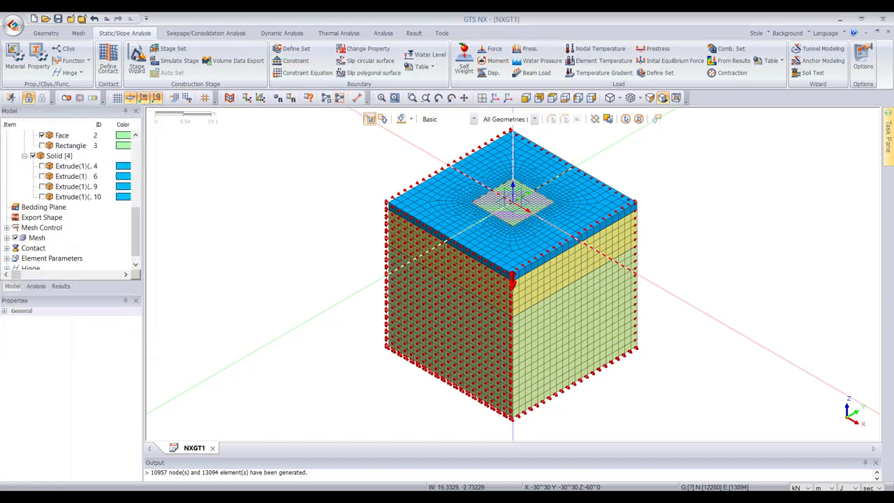
scroll(502, 225, "up", 4)
scroll(503, 225, "down", 1)
scroll(507, 299, "down", 3)
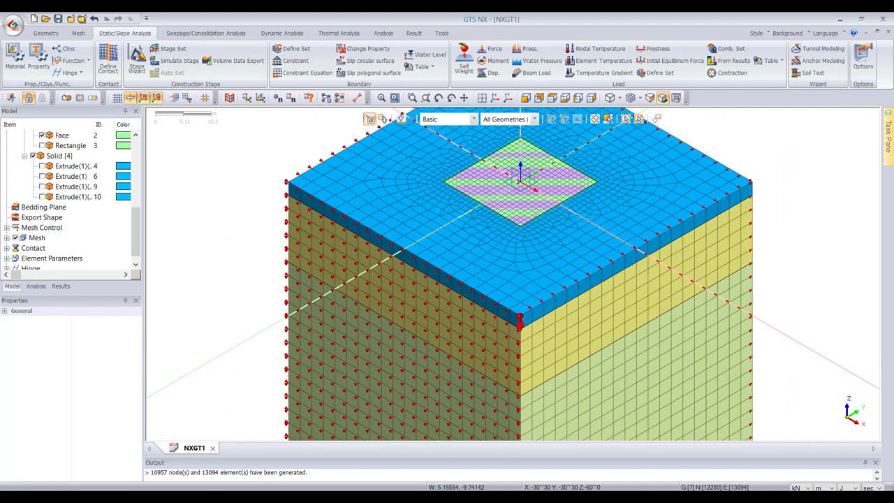
scroll(530, 314, "up", 2)
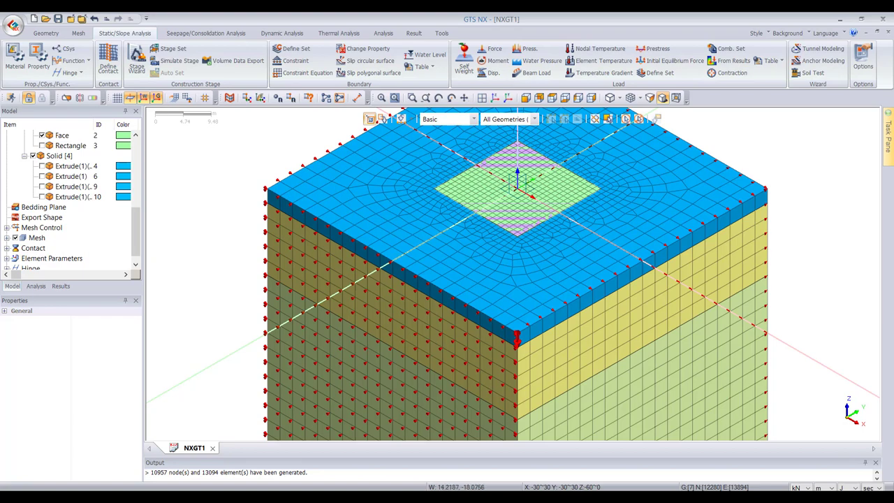
scroll(514, 279, "down", 3)
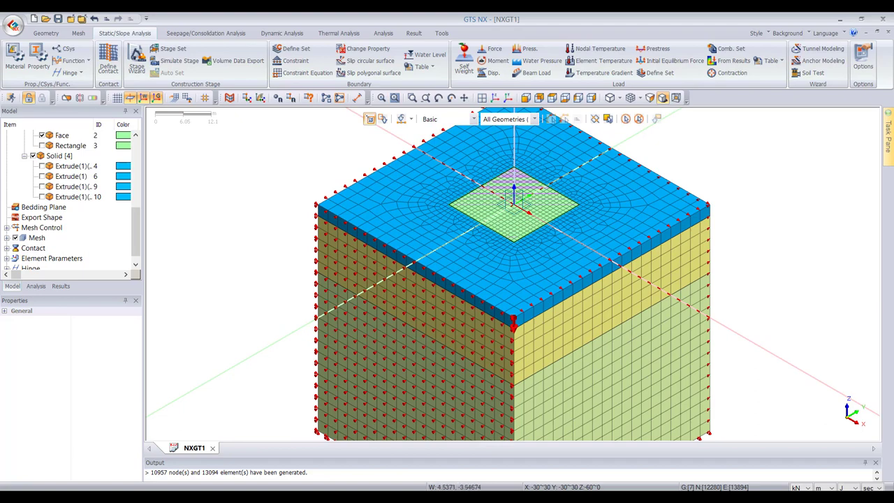
- Start saving the project and create a folder named Lecture_7_English inside Course_English
key("ctrl+s")
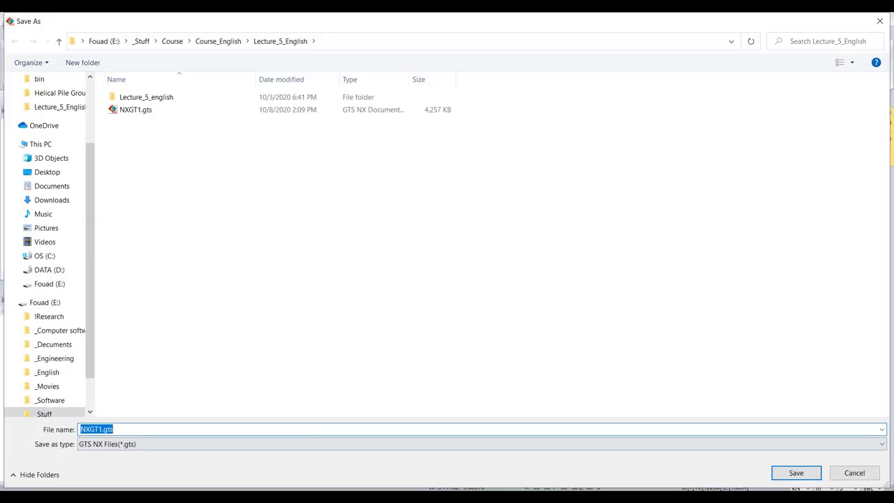
left_click(218, 41)
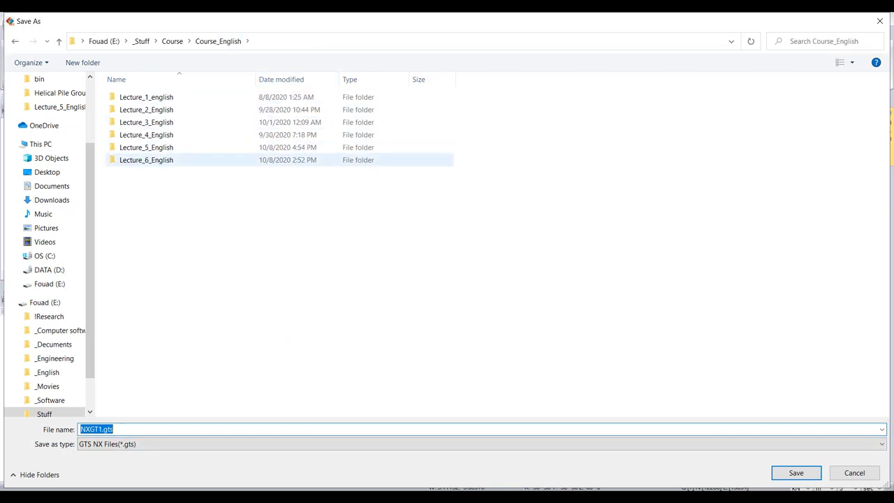
right_click(161, 187)
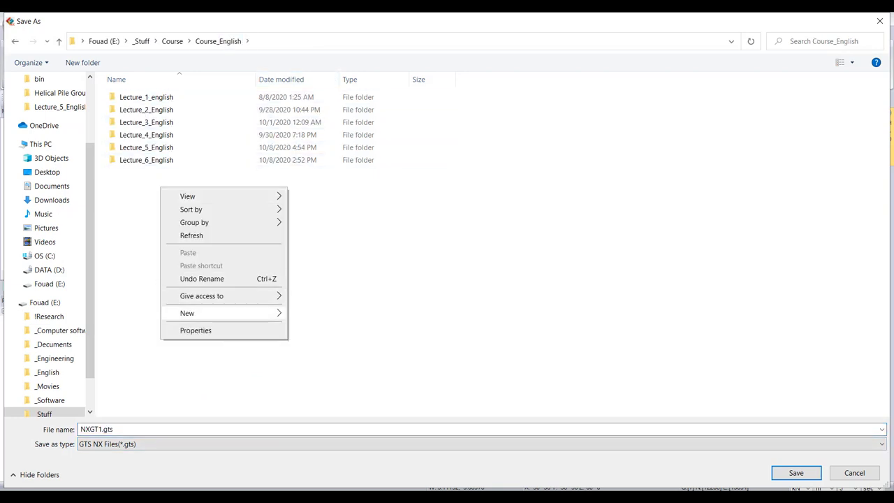
mouse_move(230, 313)
left_click(311, 313)
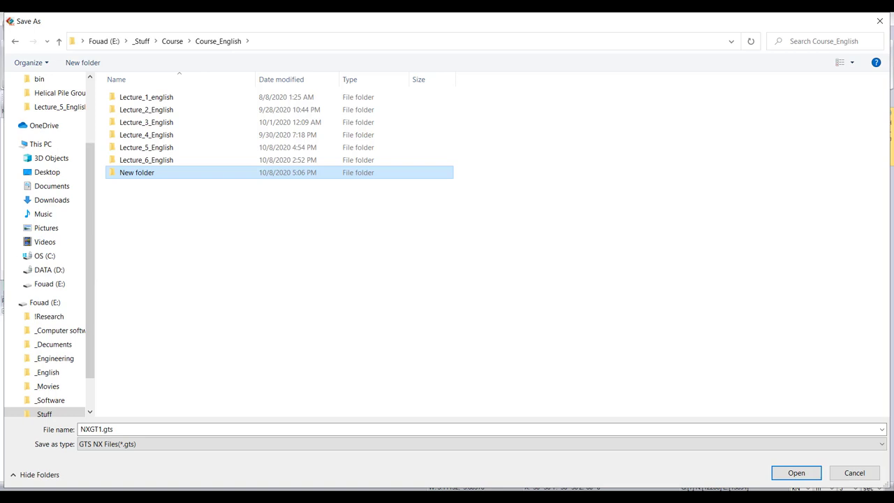
right_click(137, 173)
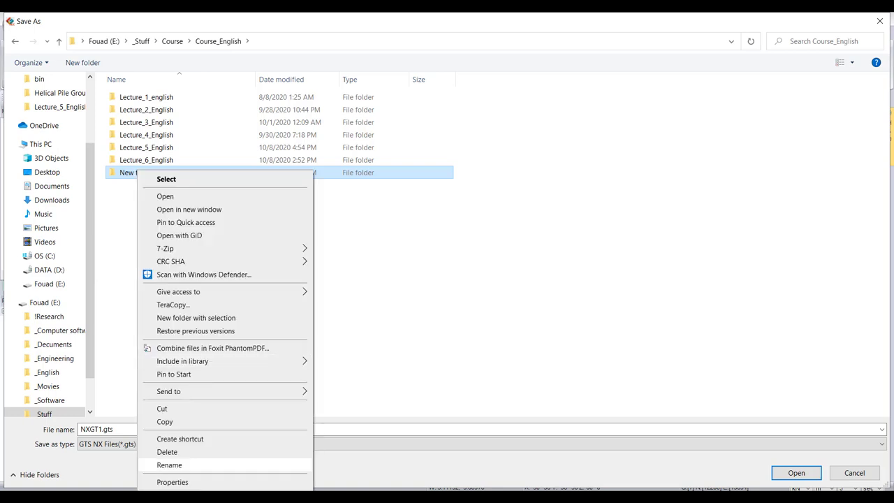
left_click(169, 465)
type("Lecture")
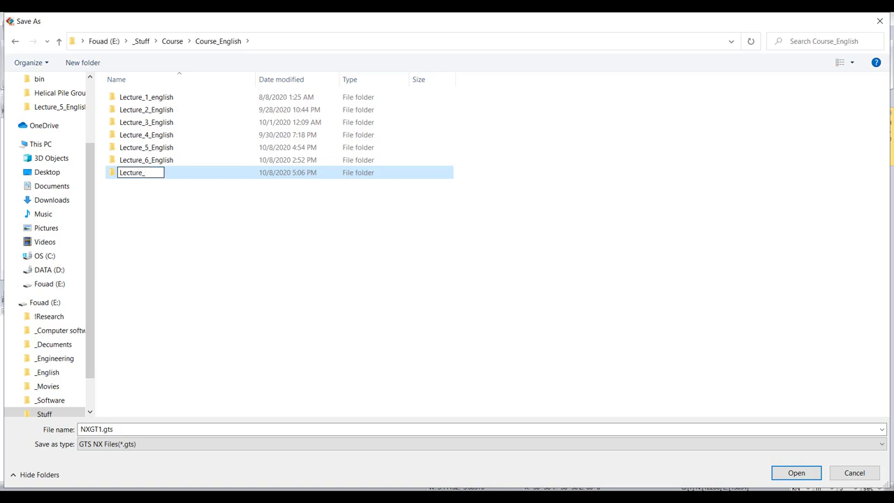
type("_7_English")
key("Return")
- Save the project as NXGT1.gts in the Lecture_7_English folder
key("Return")
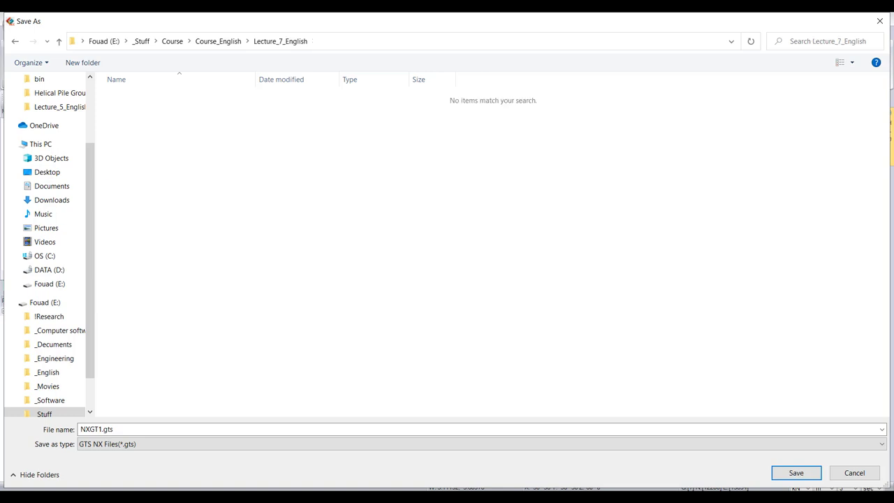
left_click(114, 429)
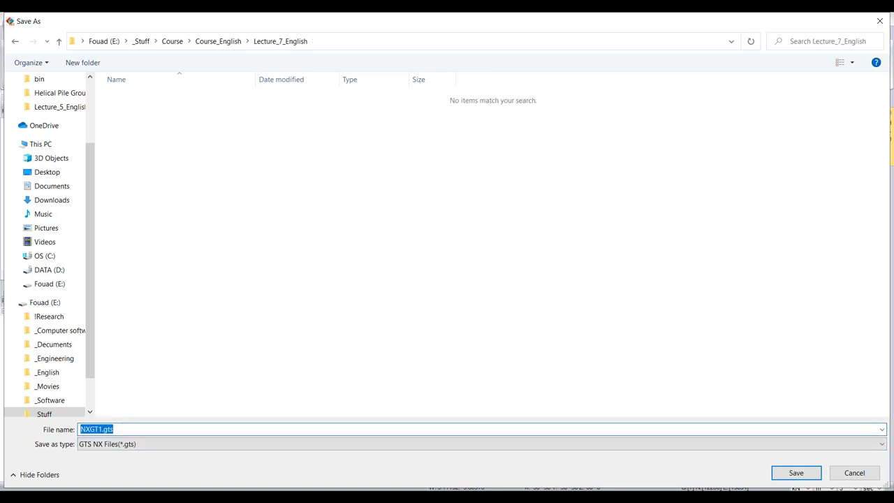
key("Return")
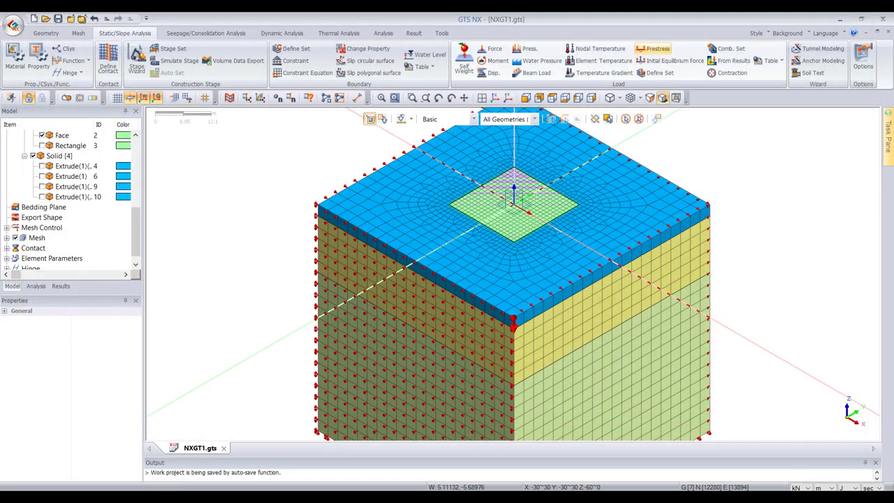
scroll(531, 204, "down", 1)
scroll(488, 200, "up", 3)
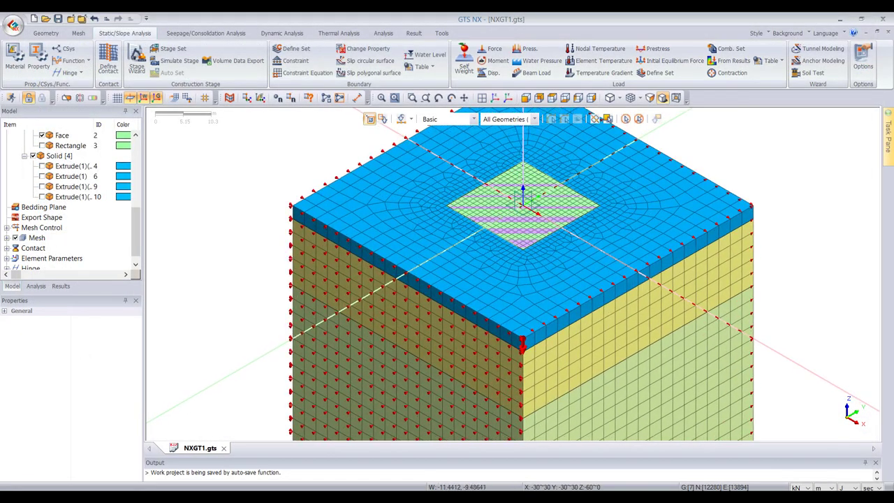
scroll(451, 203, "down", 3)
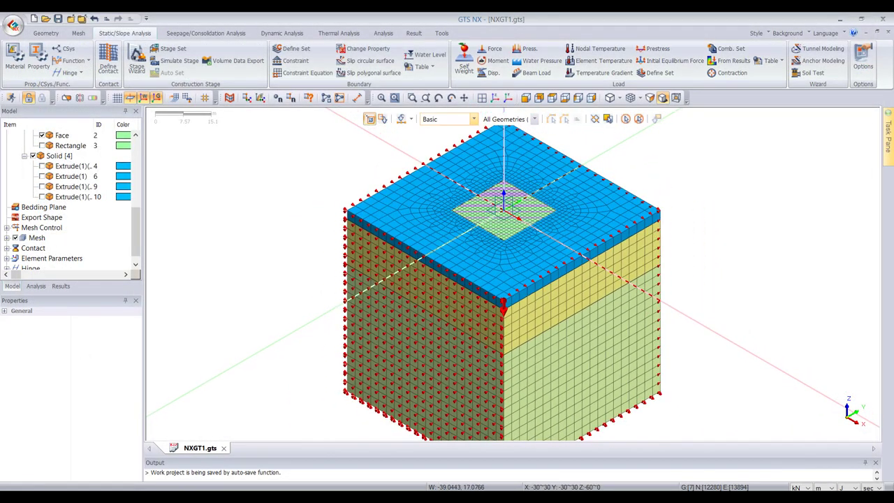
scroll(484, 160, "up", 2)
scroll(504, 196, "up", 1)
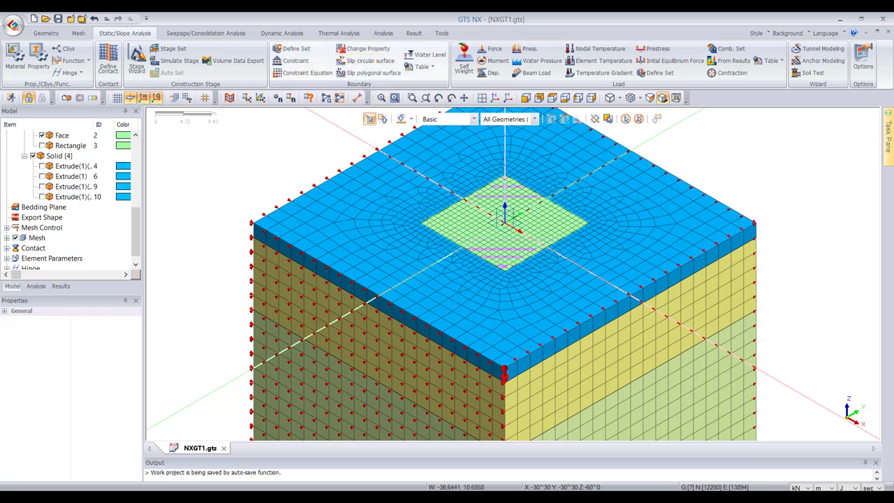
- Add a Change Property boundary that switches the central slab's Auto-Mesh(3D) elements to 4: Raft, in a boundary set named Raft
left_click(368, 48)
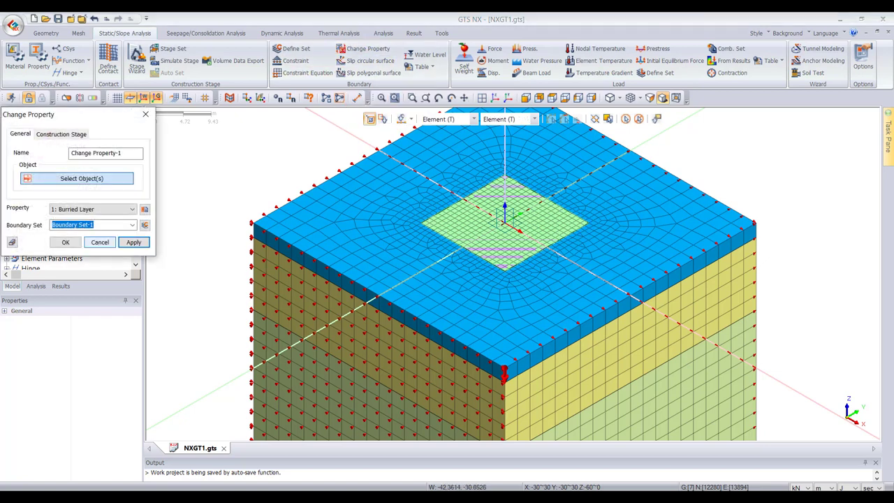
left_click_drag(70, 115, 183, 120)
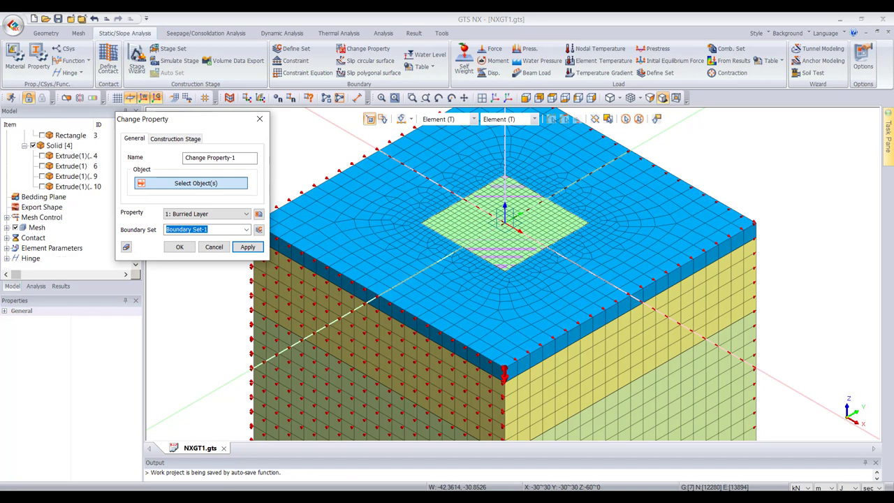
left_click(6, 228)
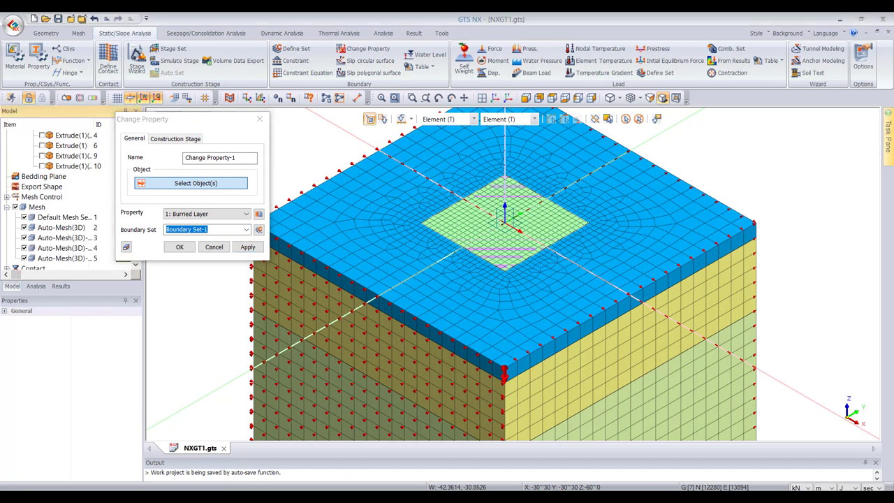
left_click(61, 227)
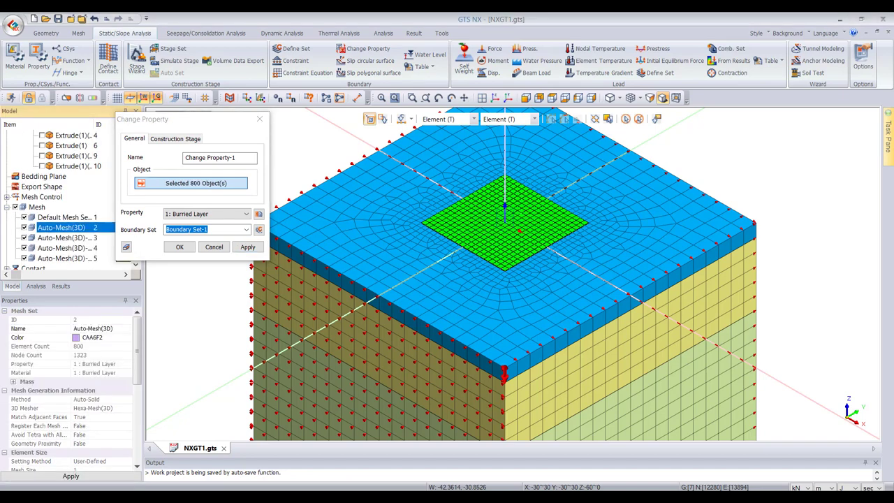
left_click(246, 214)
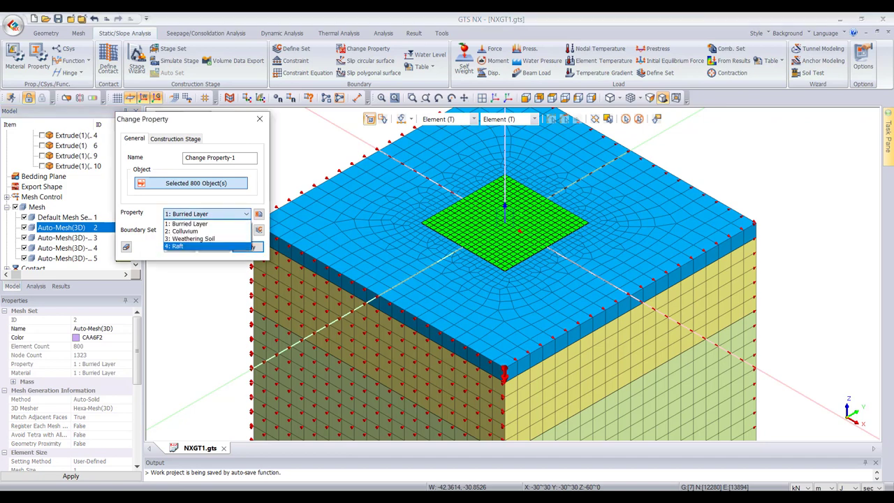
key("Tab")
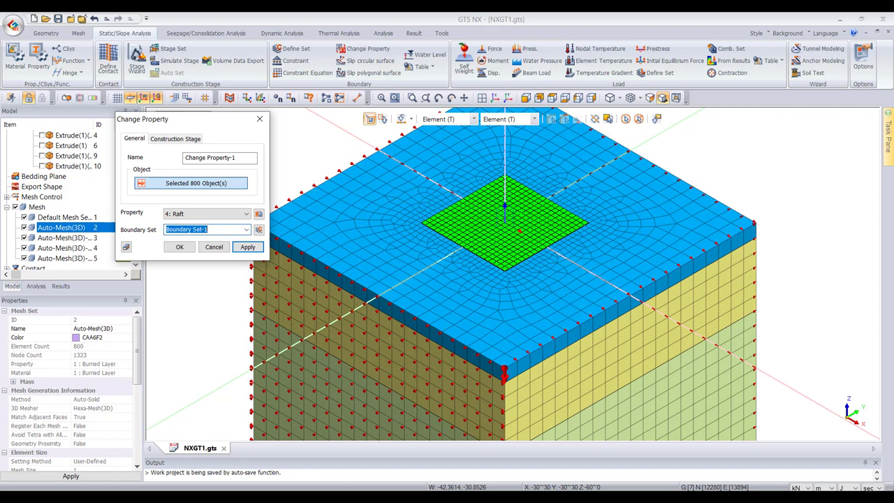
type("Raft")
left_click(248, 246)
left_click(214, 246)
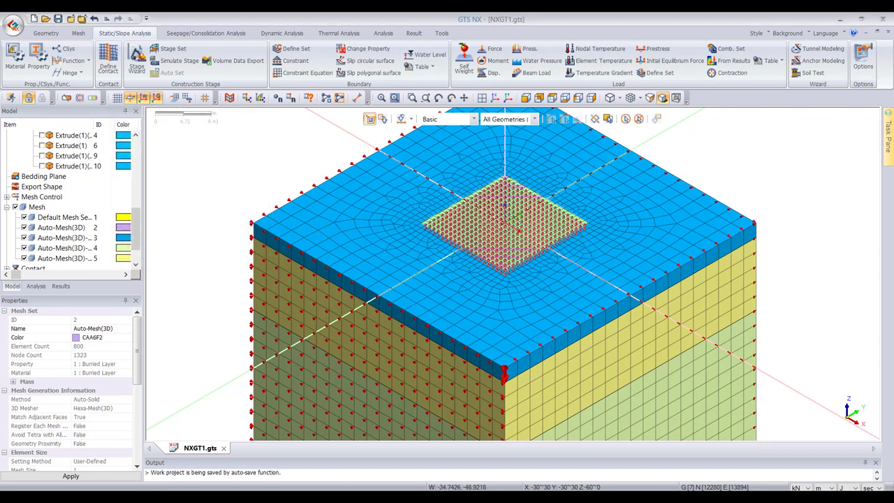
- Rename the central slab's mesh set as Raft
left_click(61, 227)
right_click(46, 223)
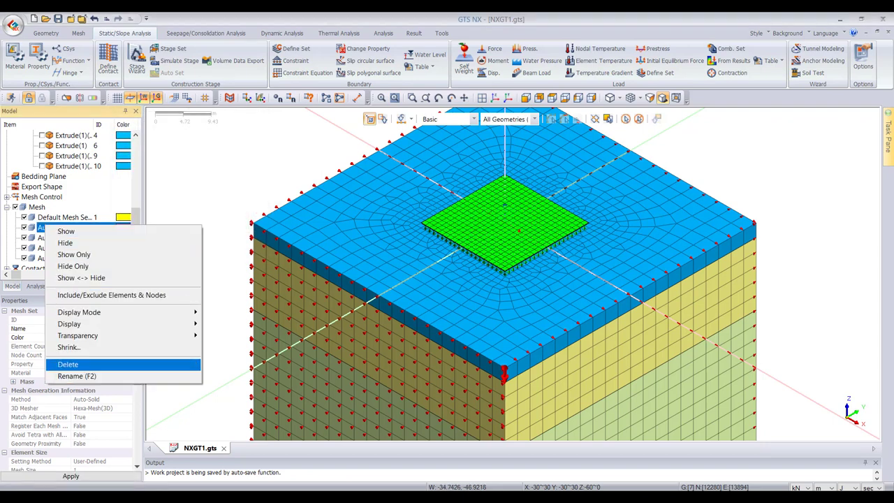
left_click(77, 376)
type("R")
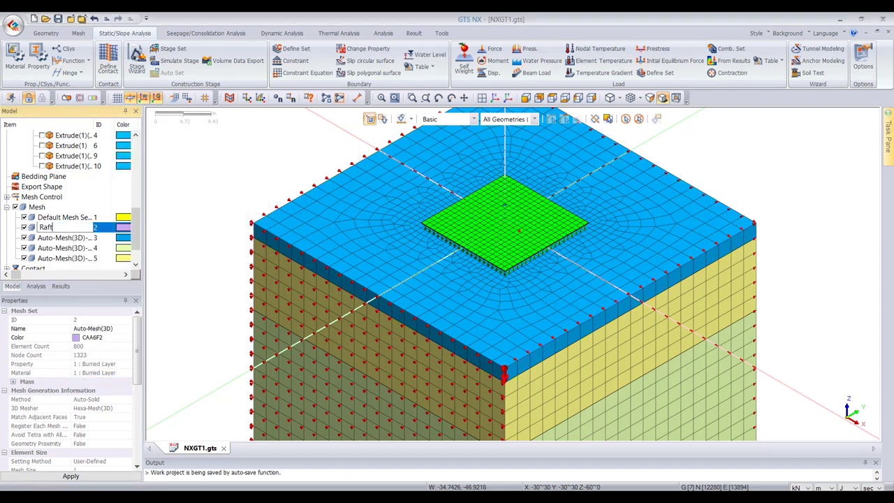
type("aft")
key("Return")
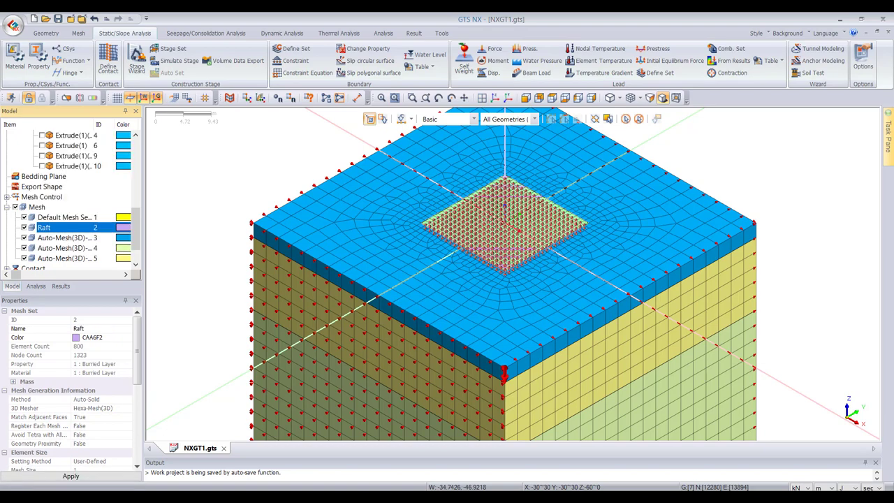
- Rename the mesh set of the top soil layer as Burried Layer
left_click(46, 238)
right_click(46, 238)
left_click(77, 375)
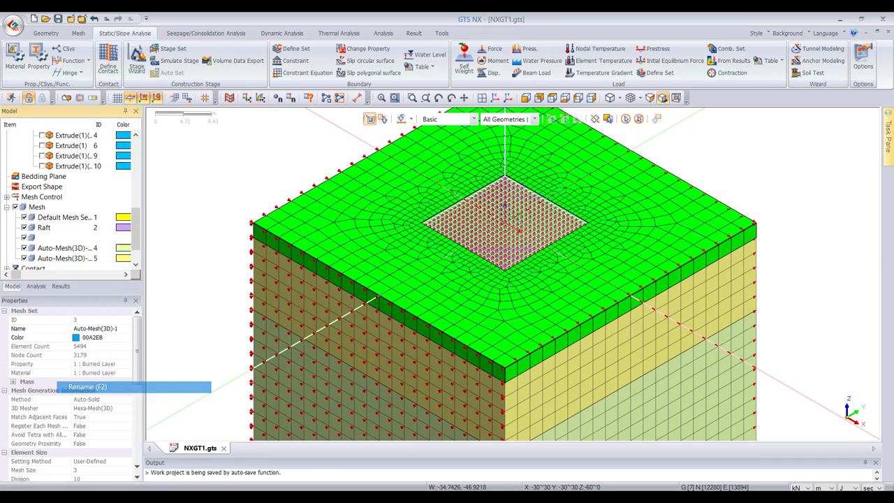
type("Burried Layer")
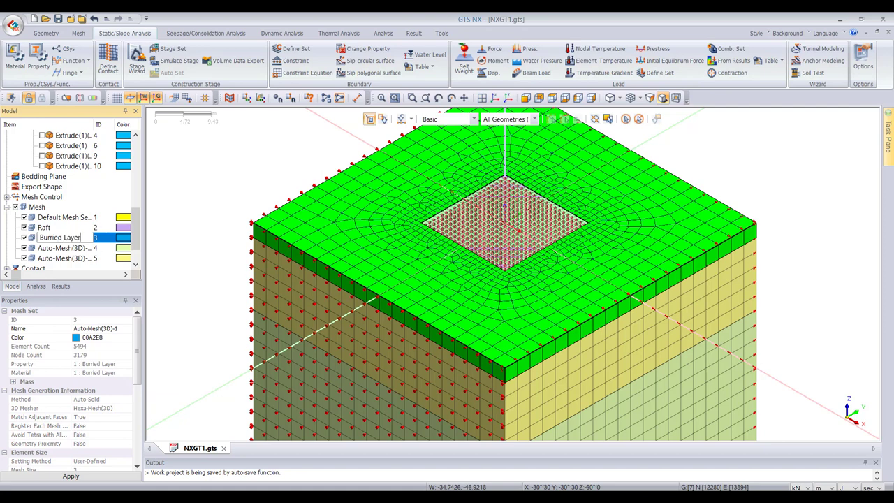
key("Return")
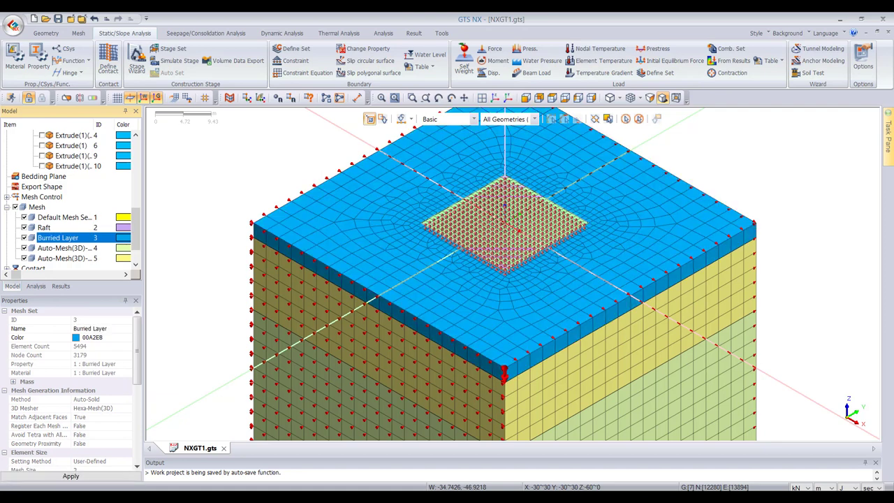
- Rename the bottom soil layer's mesh set, Auto-Mesh(3D)-2, as Weathering Soil
left_click(64, 258)
left_click(64, 248)
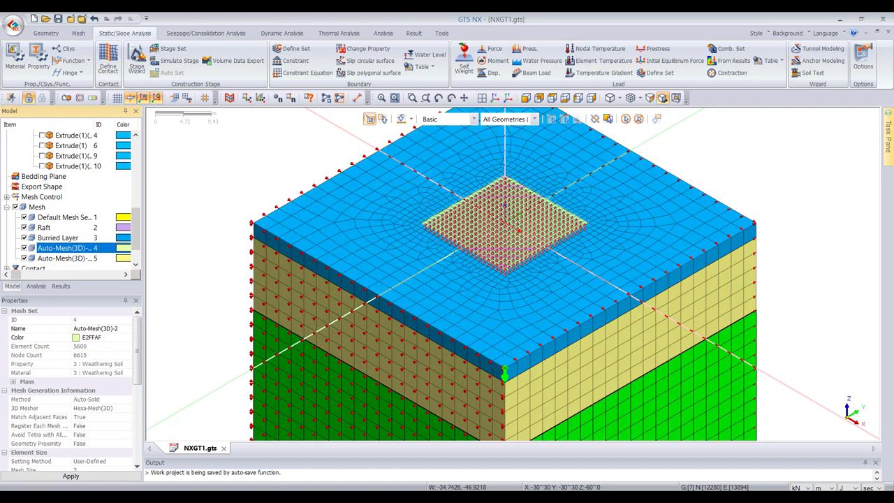
right_click(59, 248)
left_click(73, 256)
right_click(44, 246)
left_click(84, 399)
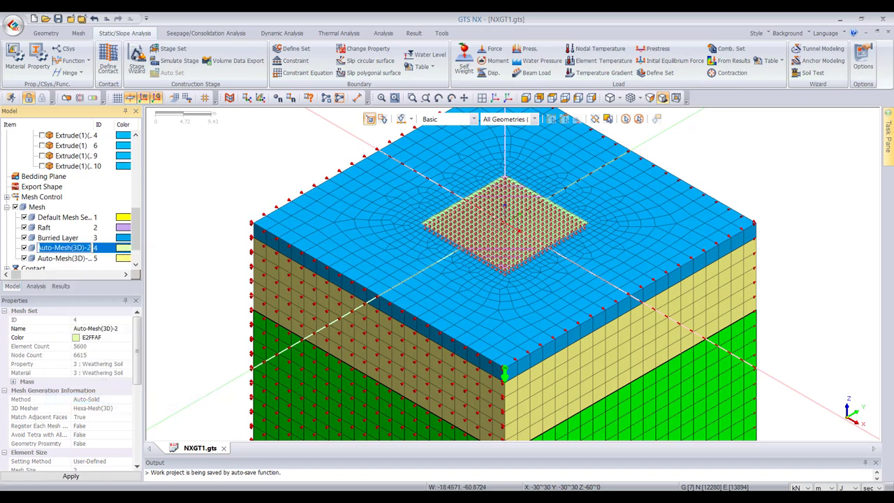
type("Weathering Soil")
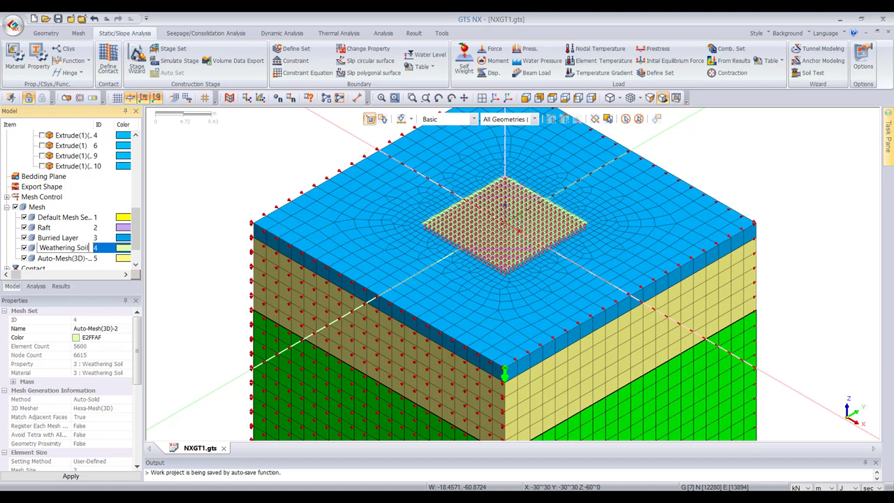
key("Return")
- Rename the middle soil layer's mesh set, Auto-Mesh(3D)-3, as Colluvium
left_click(62, 258)
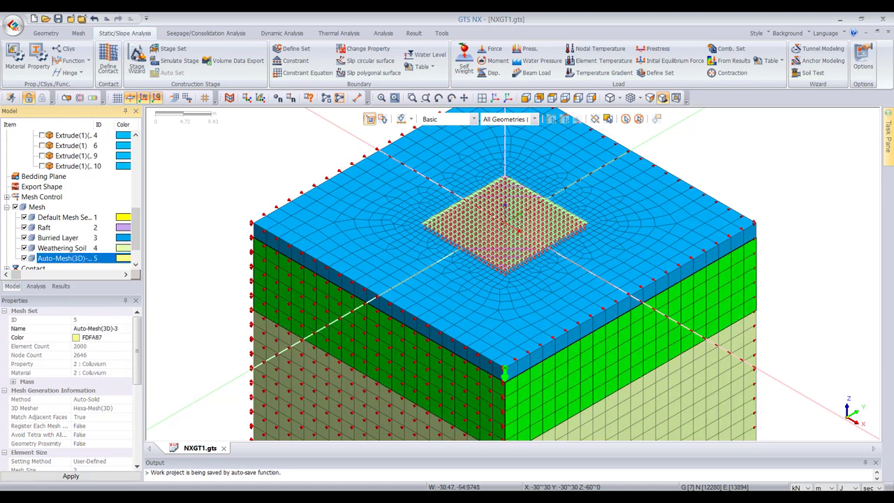
right_click(50, 259)
left_click(79, 411)
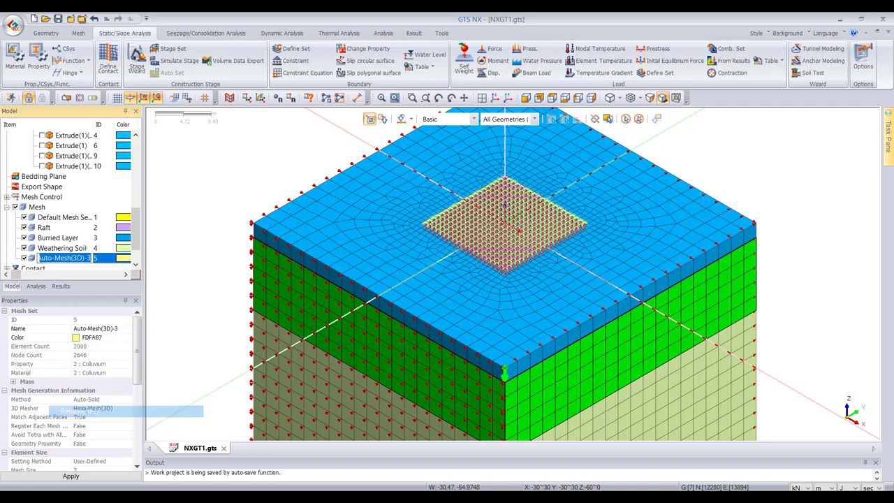
type("Colluv")
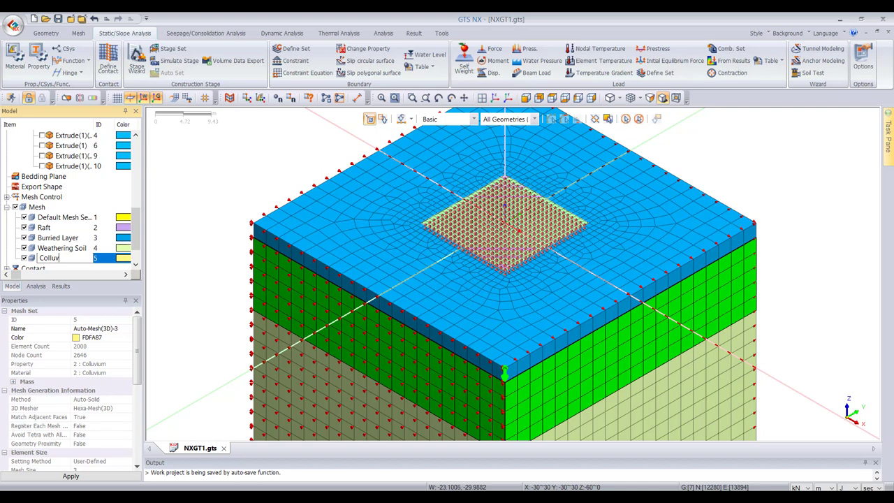
type("ium")
key("Return")
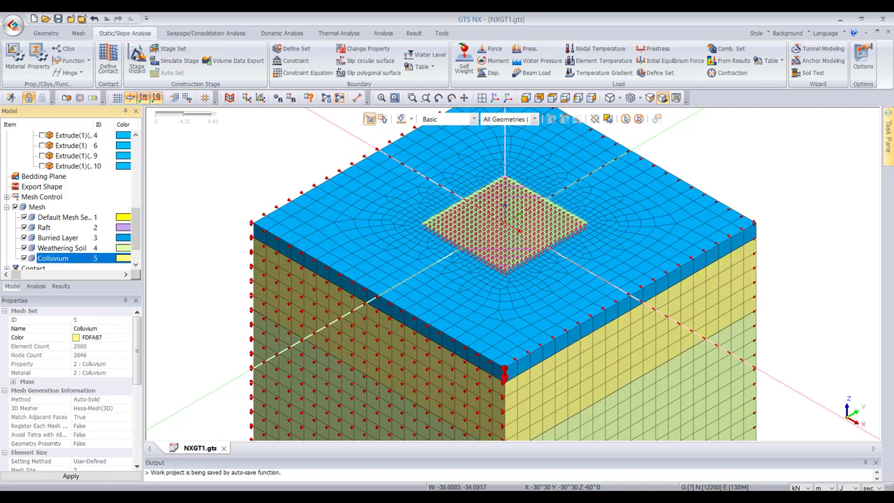
- Hide the boundary conditions and all geometry, and display the static loads on the mesh
scroll(519, 233, "down", 1)
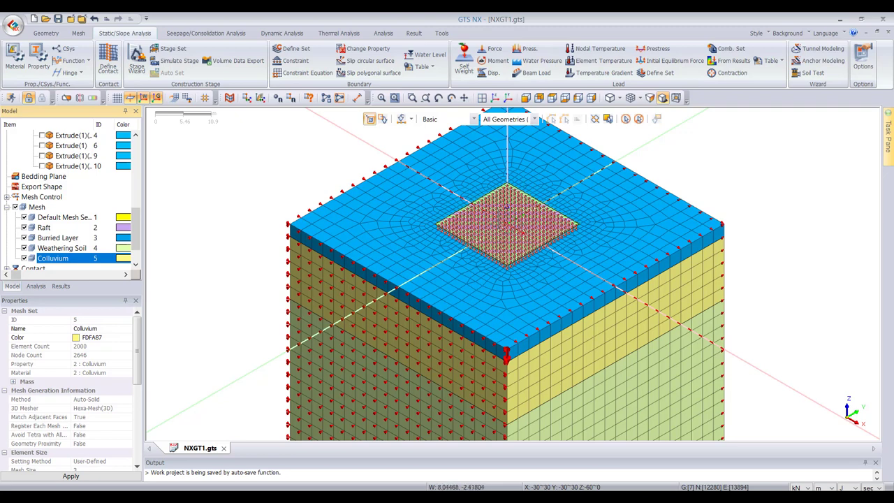
scroll(465, 221, "up", 2)
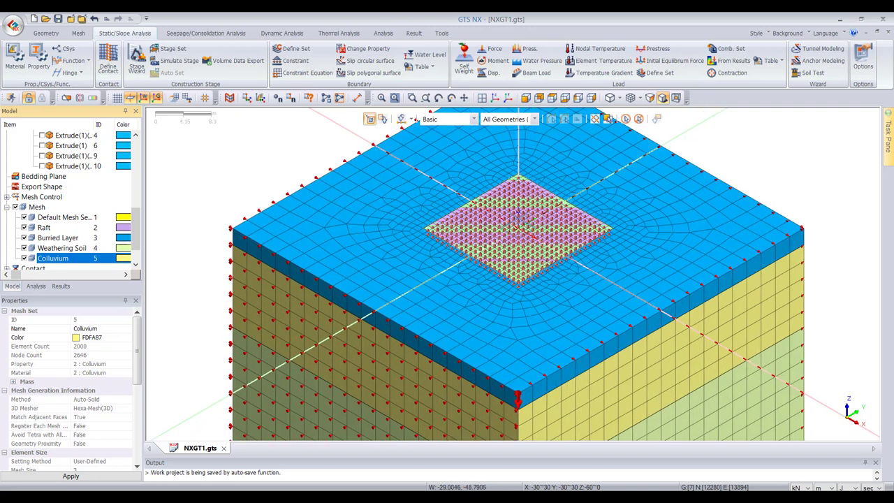
left_click(35, 286)
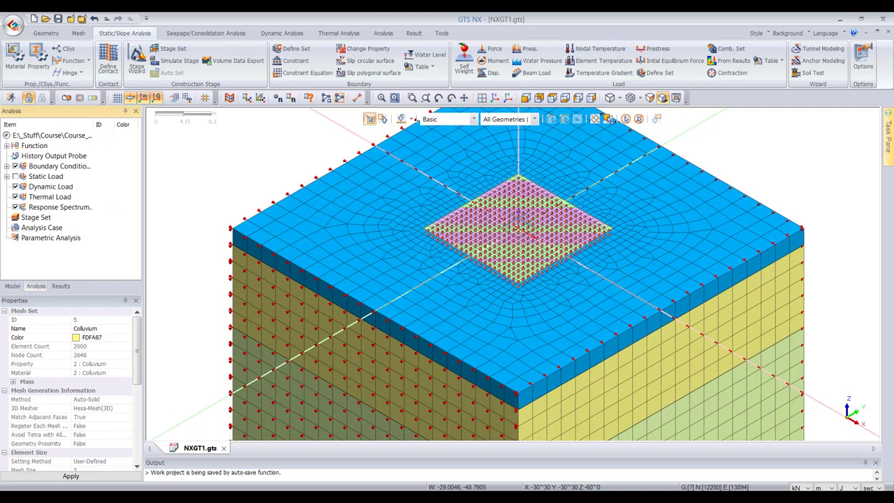
left_click(16, 166)
left_click(15, 176)
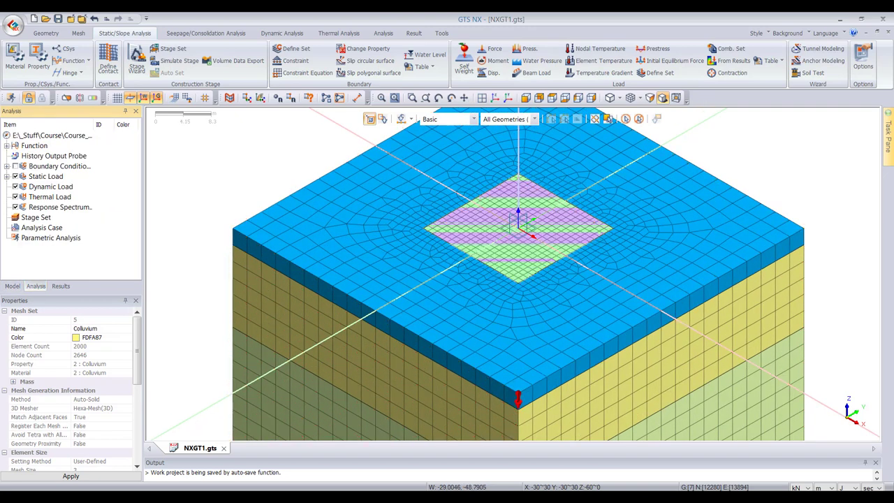
left_click(13, 286)
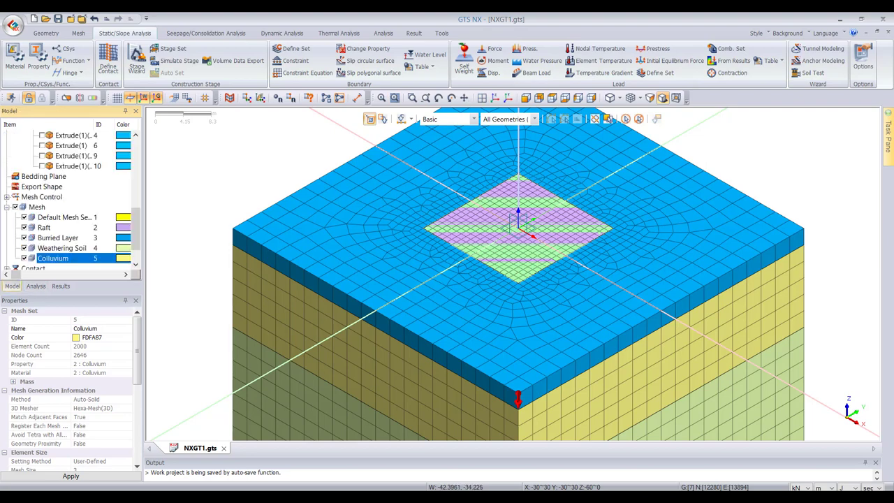
scroll(70, 199, "up", 4)
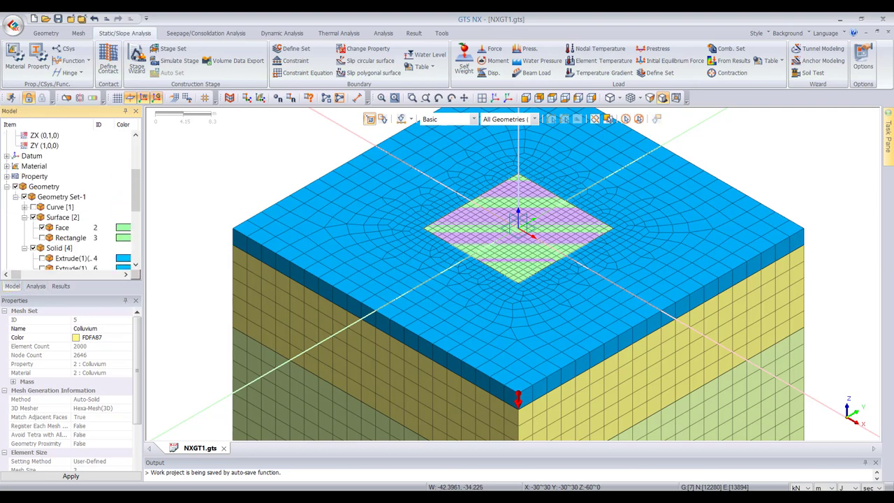
left_click(16, 186)
scroll(519, 190, "up", 2)
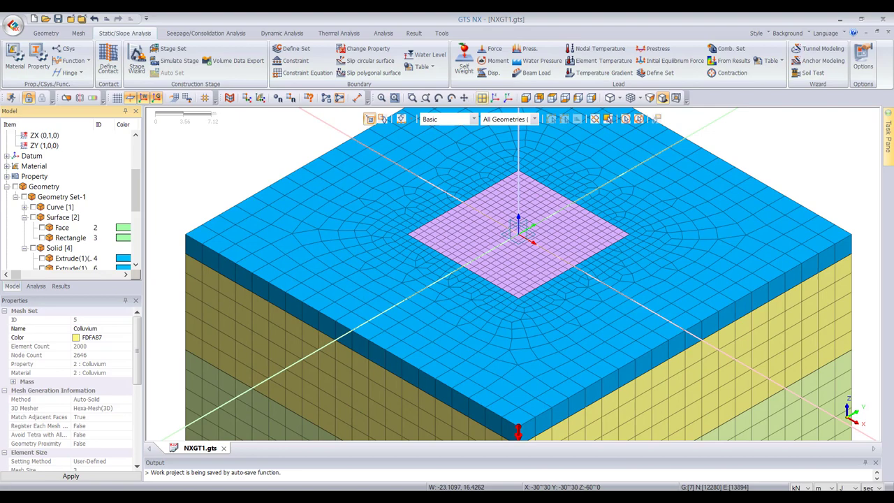
- Set up a nodal Force load of -1000 kN in Z in a load set named LL, viewing the raft from above
left_click(481, 98)
scroll(534, 246, "up", 6)
scroll(530, 246, "down", 1)
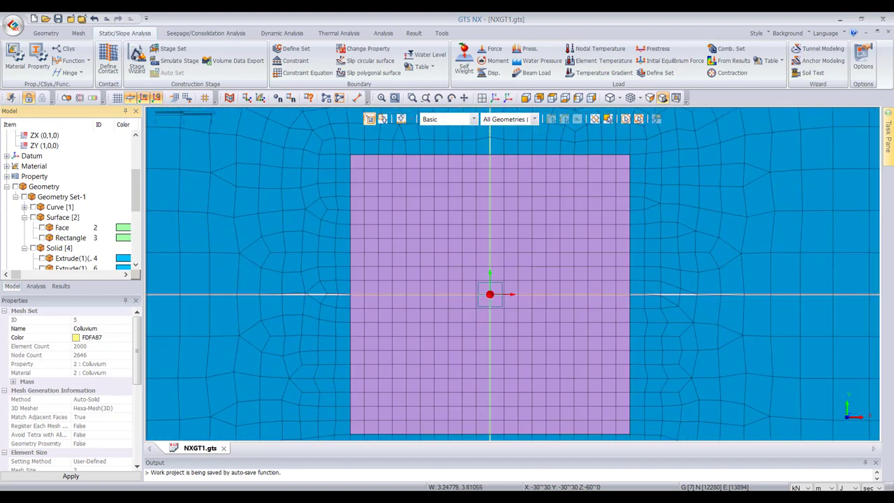
left_click(494, 49)
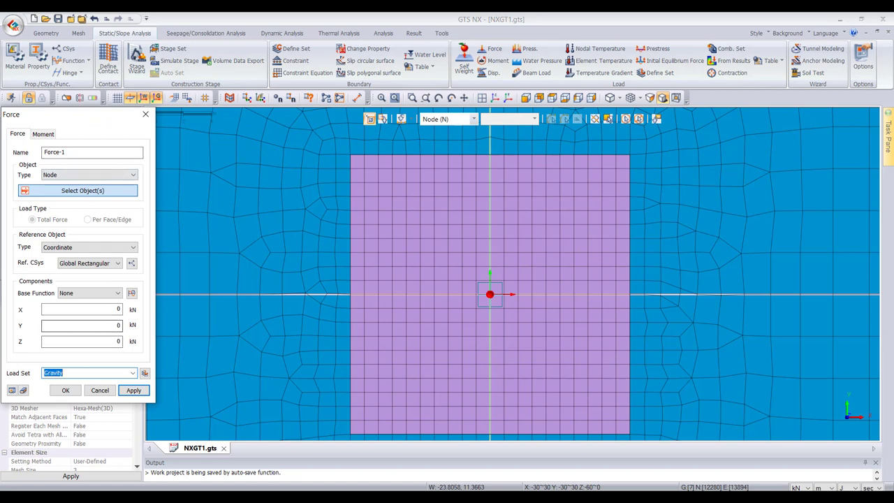
left_click(82, 341)
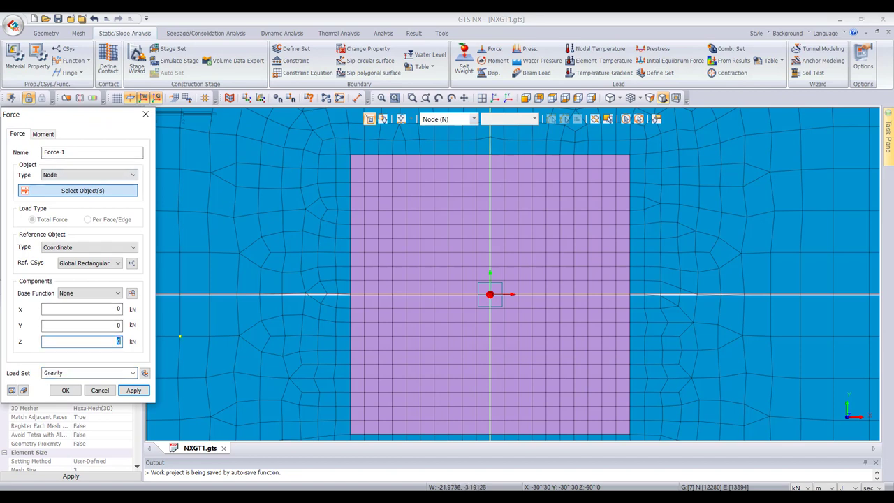
type("-1000")
key("Tab")
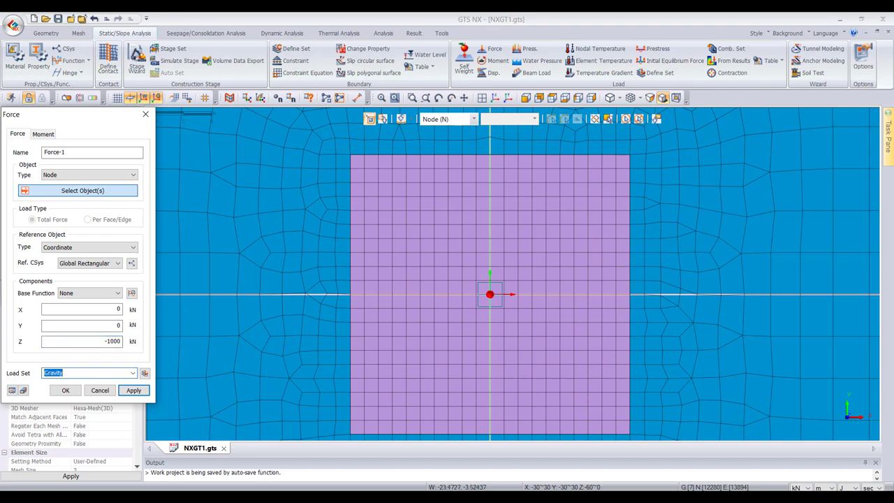
type("LL")
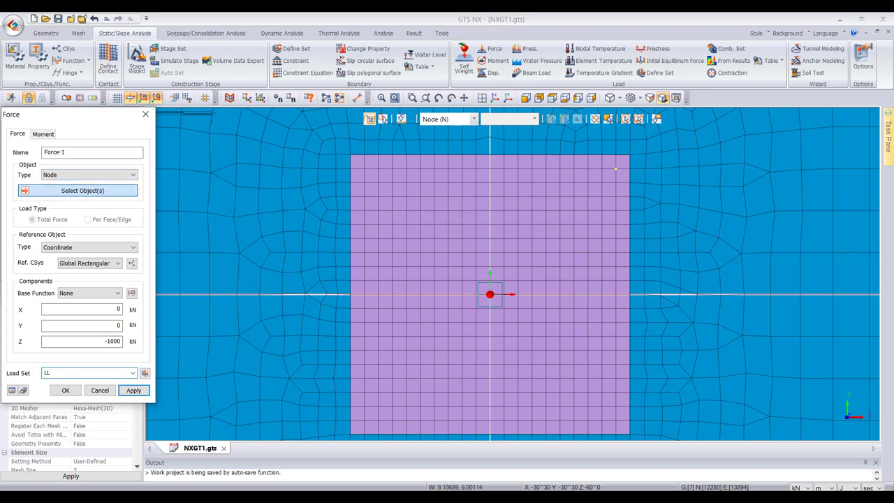
- Select evenly spaced nodes in rows and columns three elements apart across the raft and apply the vertical force to them
left_click(616, 168)
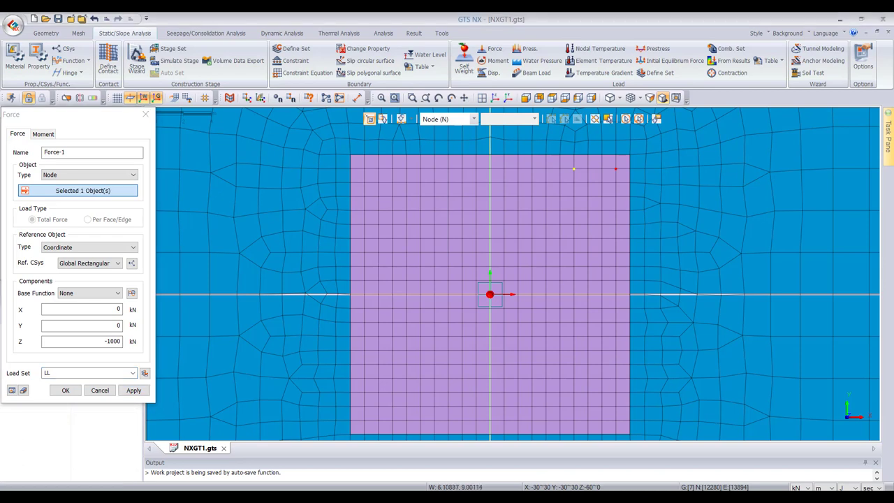
left_click(490, 168)
left_click(364, 169)
left_click(364, 420)
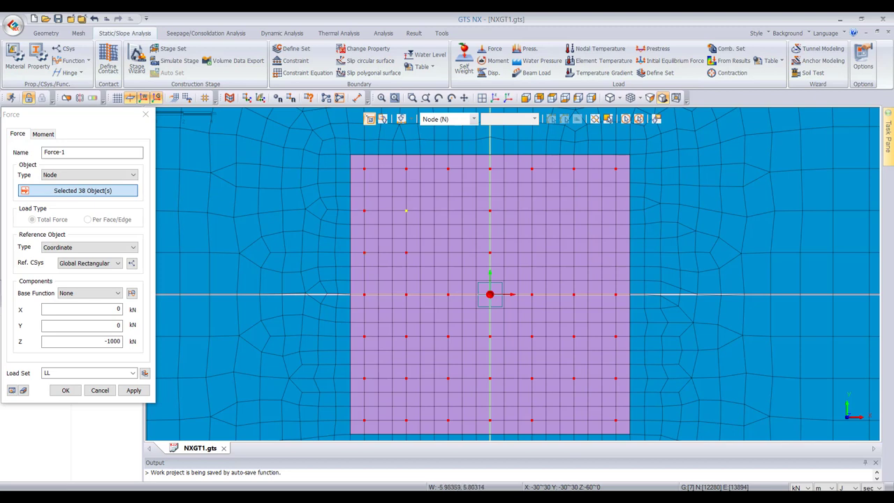
left_click(448, 210)
scroll(490, 293, "down", 1)
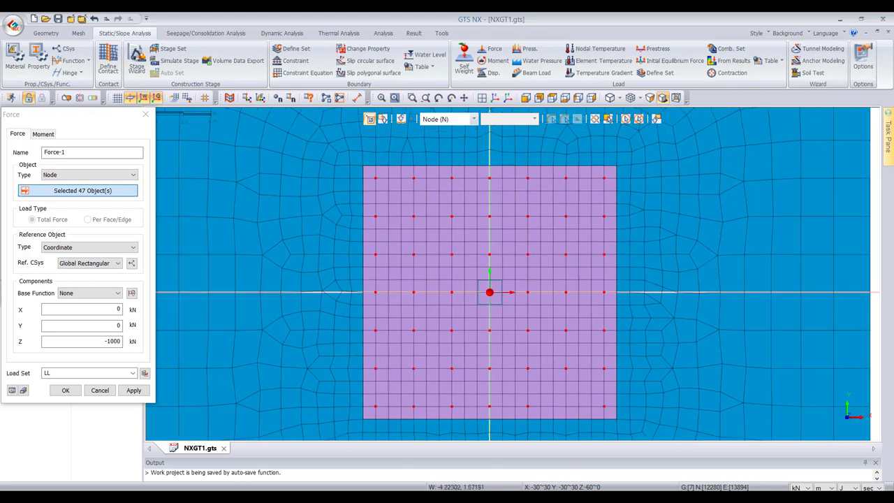
left_click(12, 390)
left_click(495, 98)
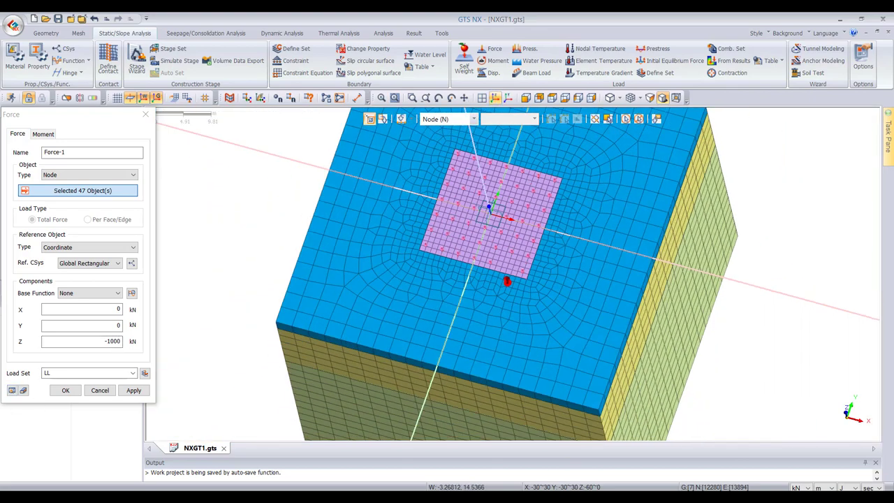
scroll(528, 187, "up", 5)
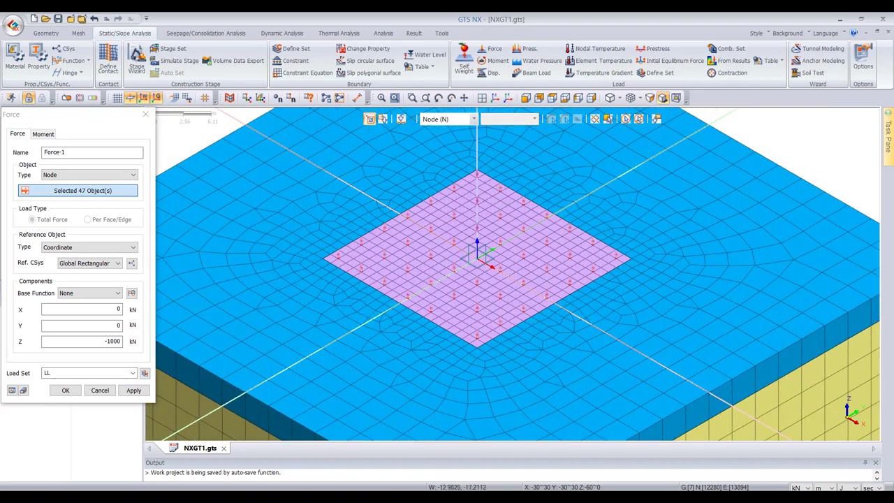
left_click(133, 390)
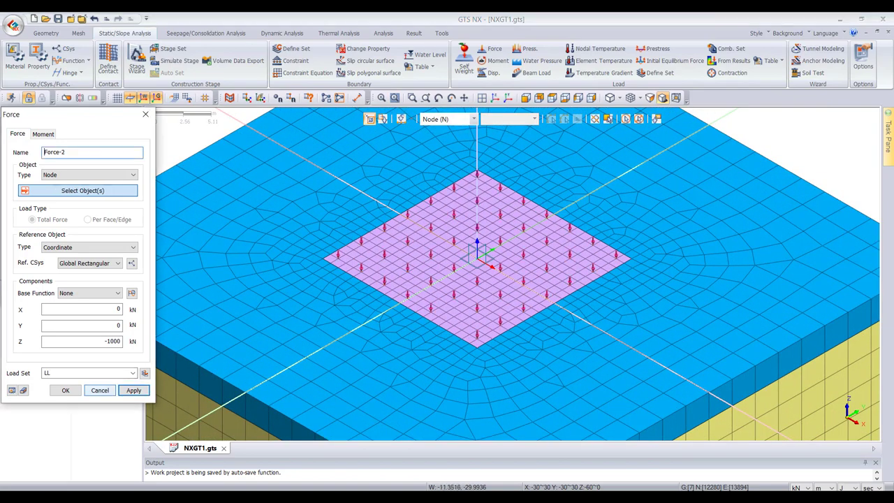
left_click(100, 390)
- Add a construction stage set of type Stress and open its stage definition
scroll(554, 262, "down", 2)
scroll(549, 260, "down", 3)
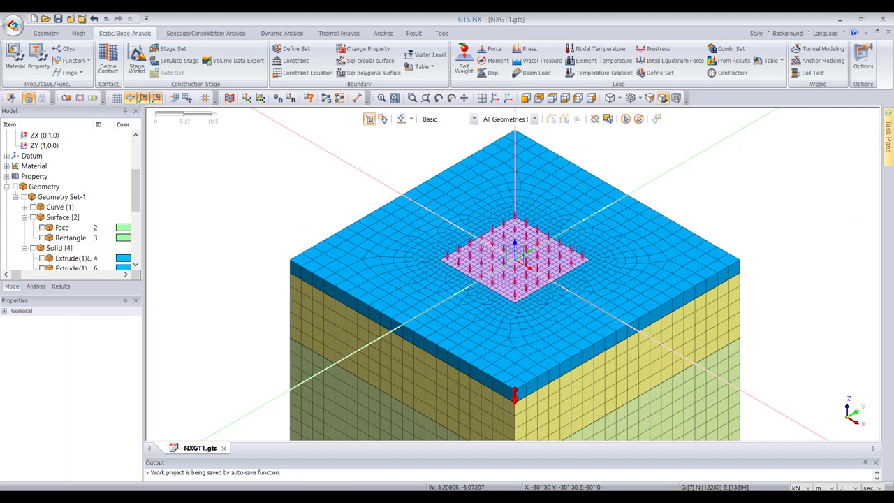
scroll(531, 293, "down", 2)
scroll(530, 293, "up", 2)
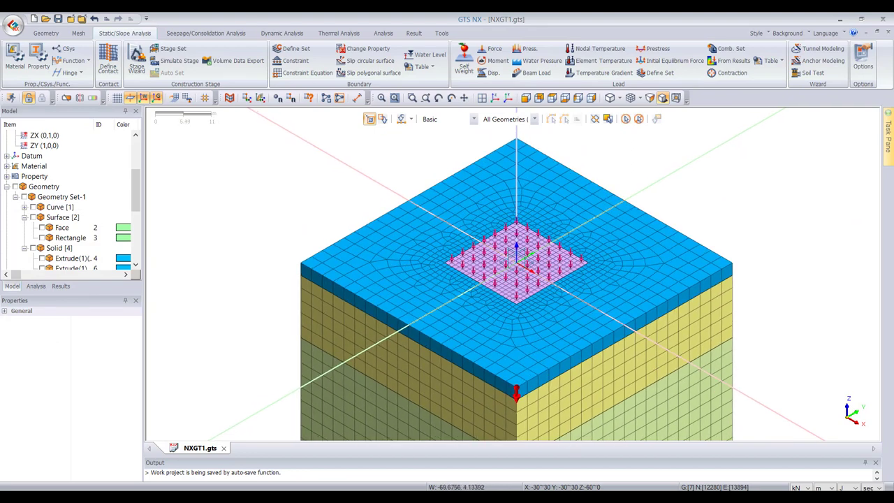
left_click(36, 285)
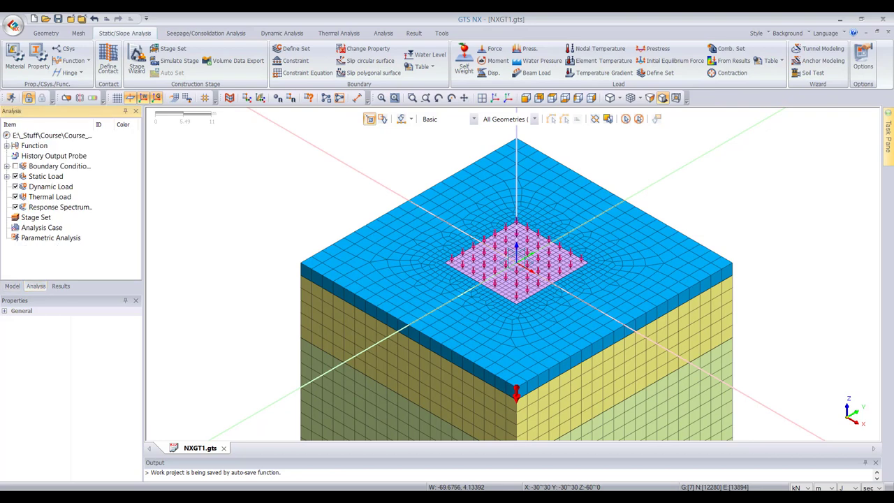
right_click(29, 217)
left_click(78, 223)
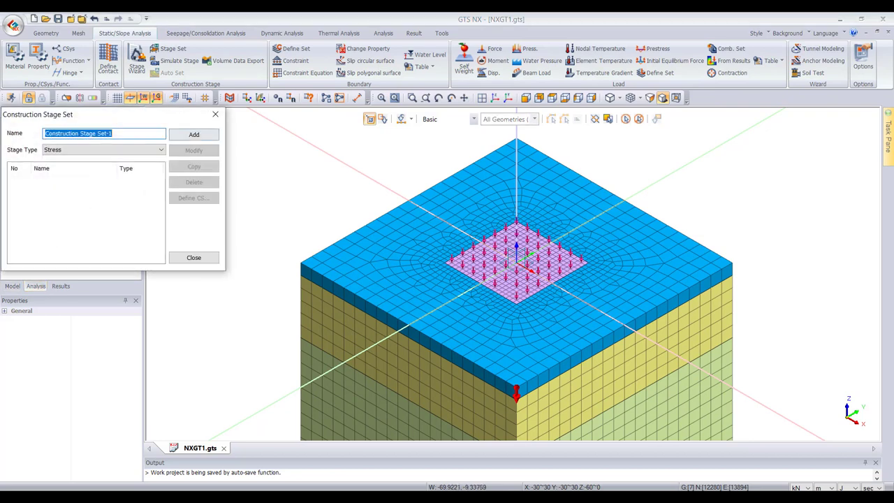
left_click(194, 134)
double_click(84, 178)
left_click(193, 198)
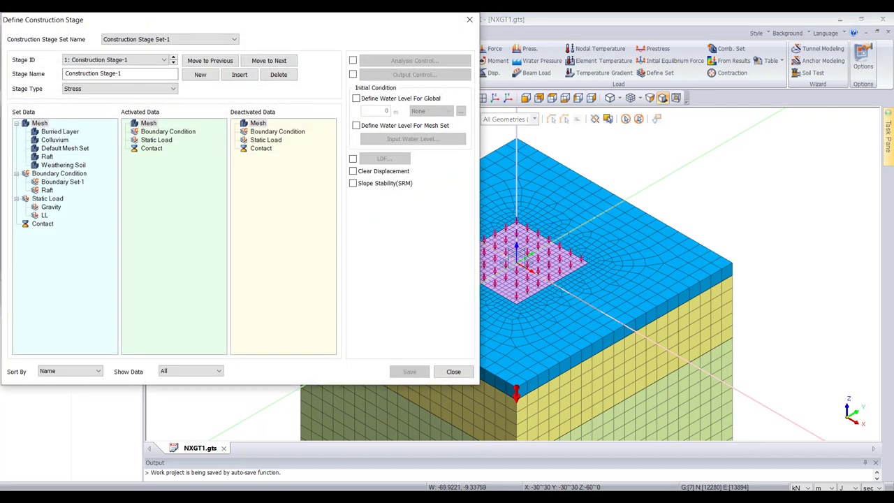
- Activate the Burried Layer, Colluvium, Weathering Soil and Raft mesh sets in the first construction stage
left_click_drag(60, 131, 168, 131)
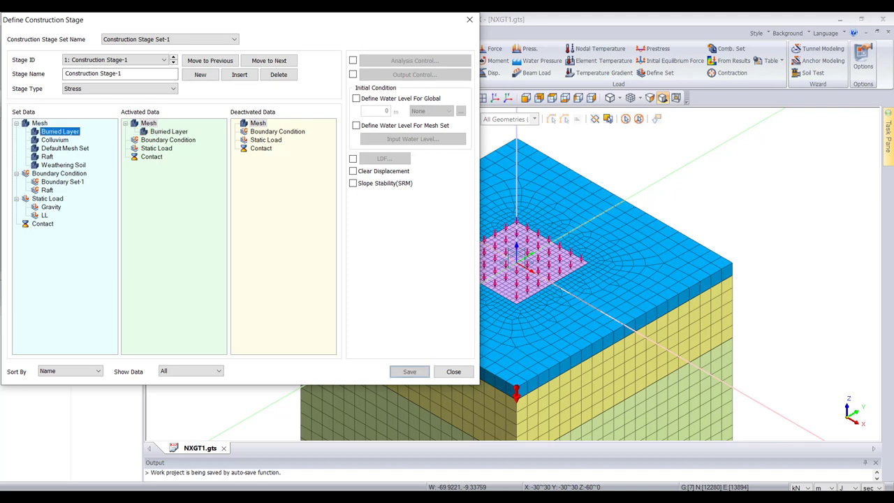
left_click(55, 140)
left_click_drag(54, 140, 167, 132)
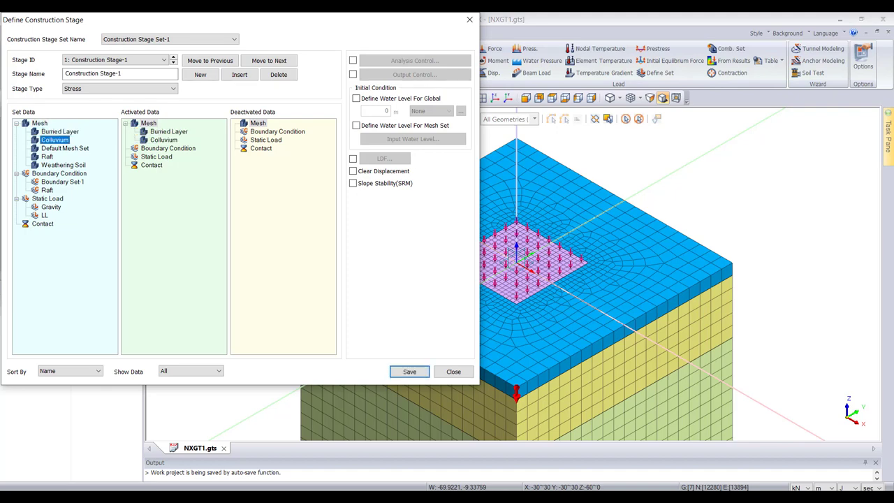
left_click_drag(63, 164, 168, 157)
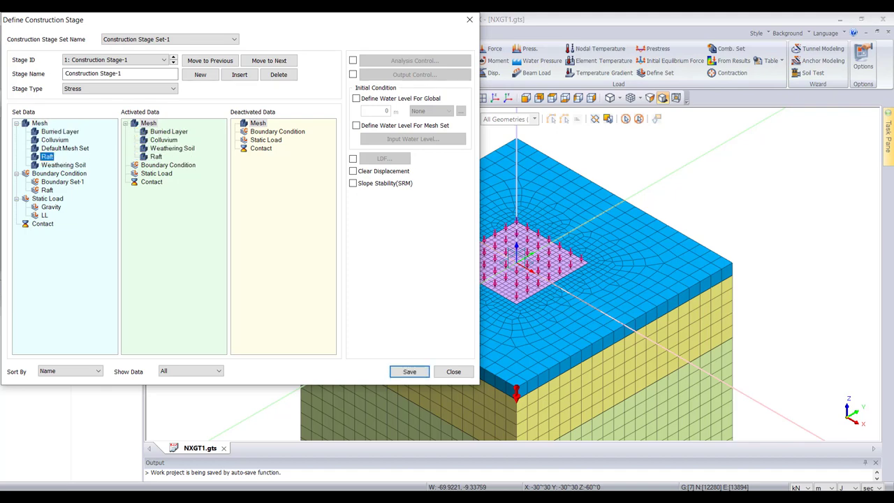
- Activate Boundary Set-1 and the Gravity load in the first construction stage and save it
left_click(62, 182)
left_click_drag(62, 182, 168, 173)
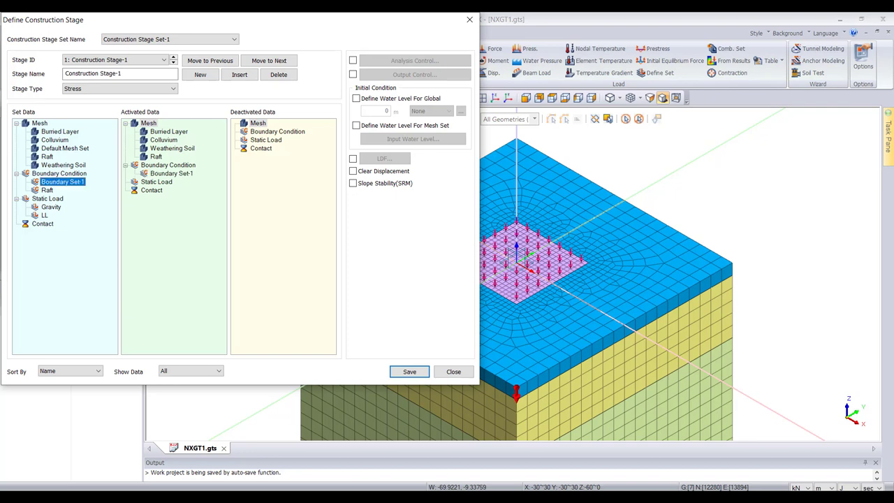
left_click(51, 207)
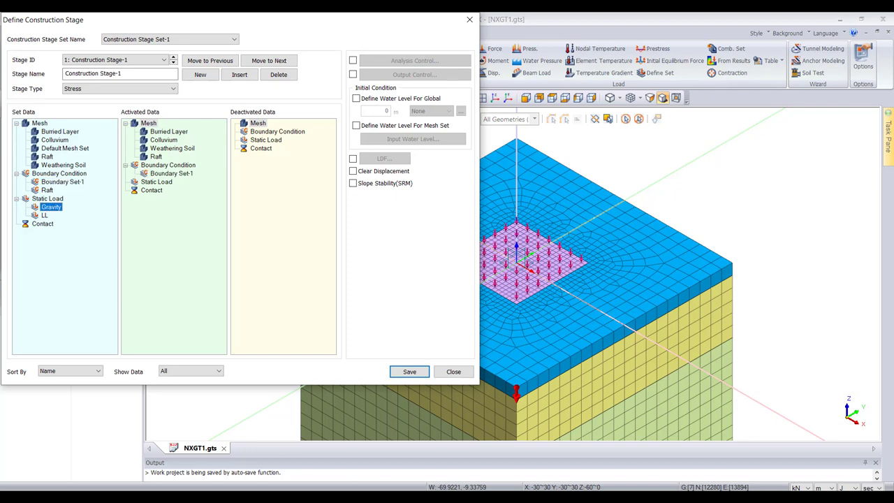
left_click_drag(51, 207, 160, 190)
left_click(410, 372)
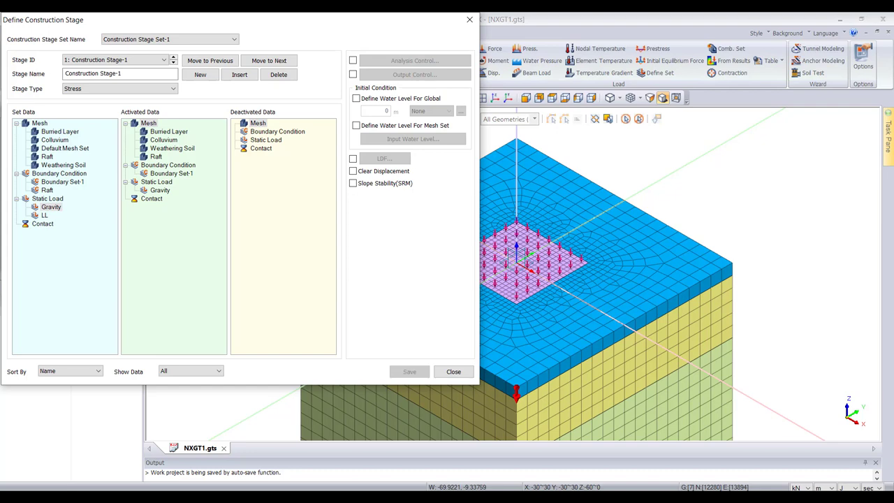
- Enable Clear Displacement for the first stage, rename it Initial and save the changes
left_click(352, 171)
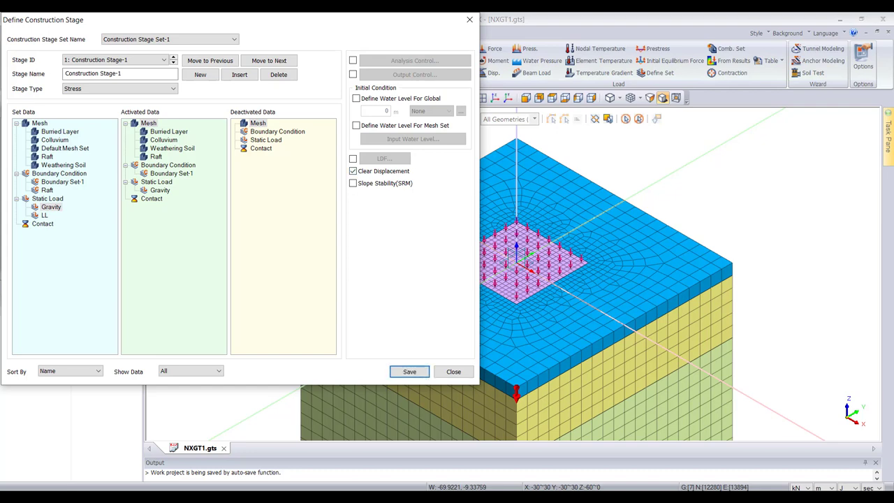
left_click(410, 372)
left_click_drag(132, 73, 64, 73)
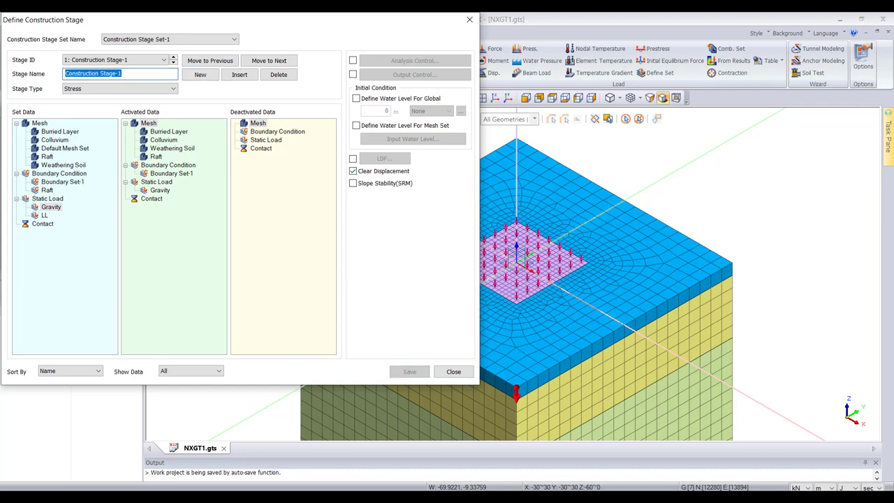
type("Initial")
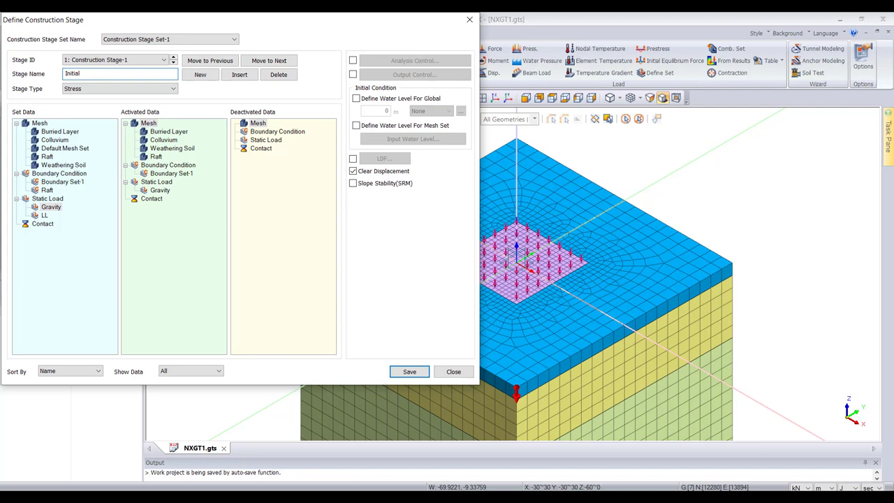
left_click(410, 372)
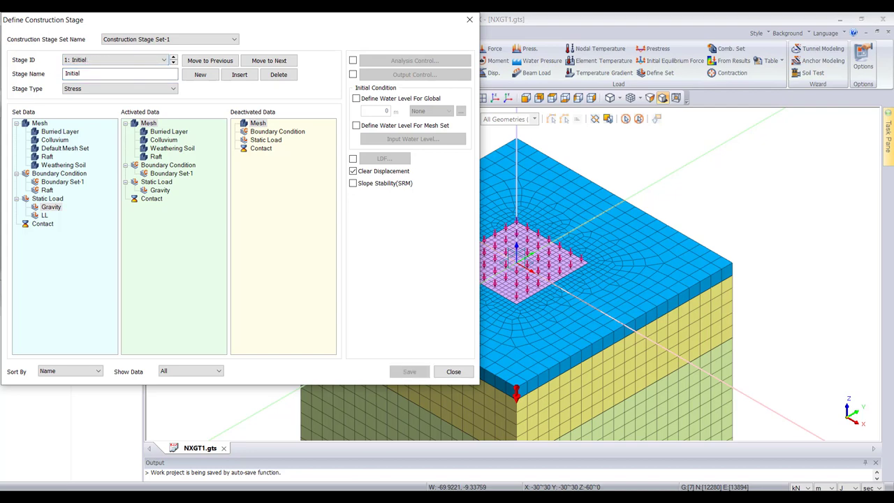
- Add a second construction stage named Raft, activate the Raft boundary condition in it and save
left_click(200, 74)
left_click_drag(132, 74, 64, 73)
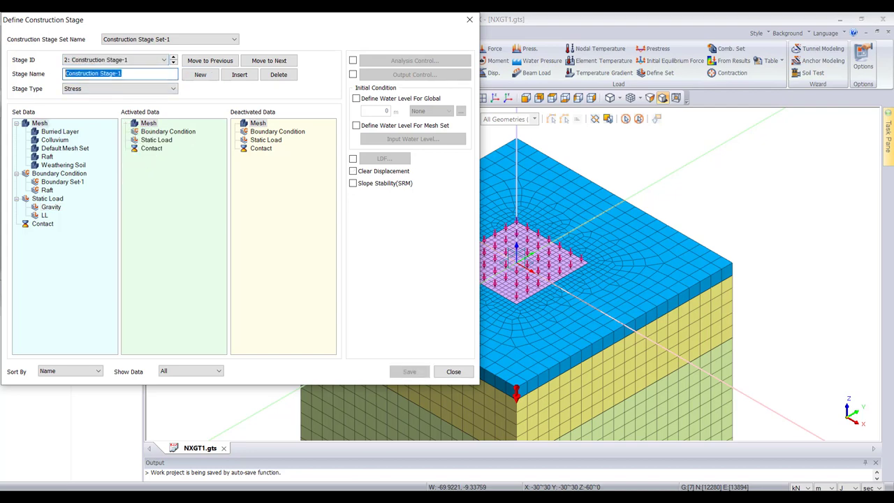
type("Raft")
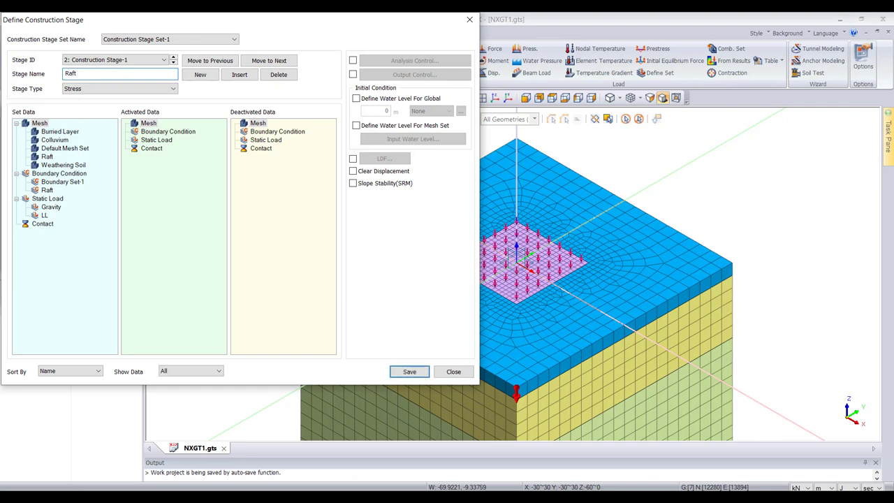
left_click(47, 156)
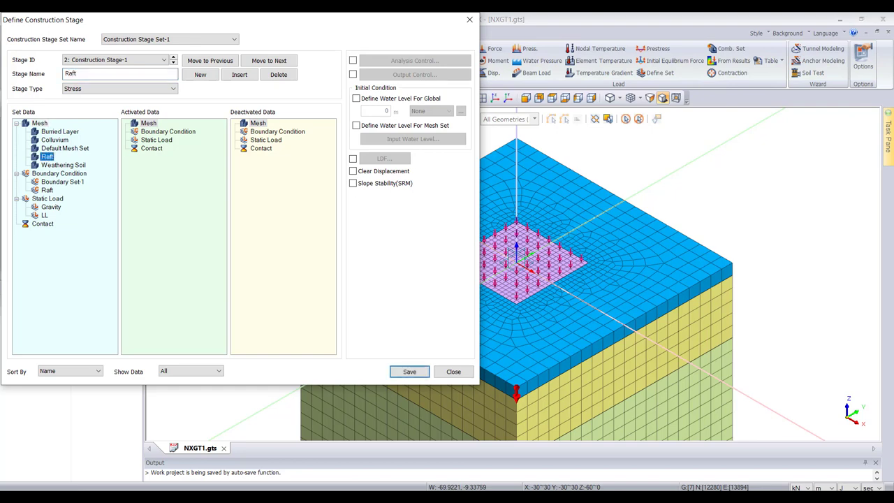
left_click(47, 190)
left_click_drag(47, 190, 168, 154)
left_click(409, 372)
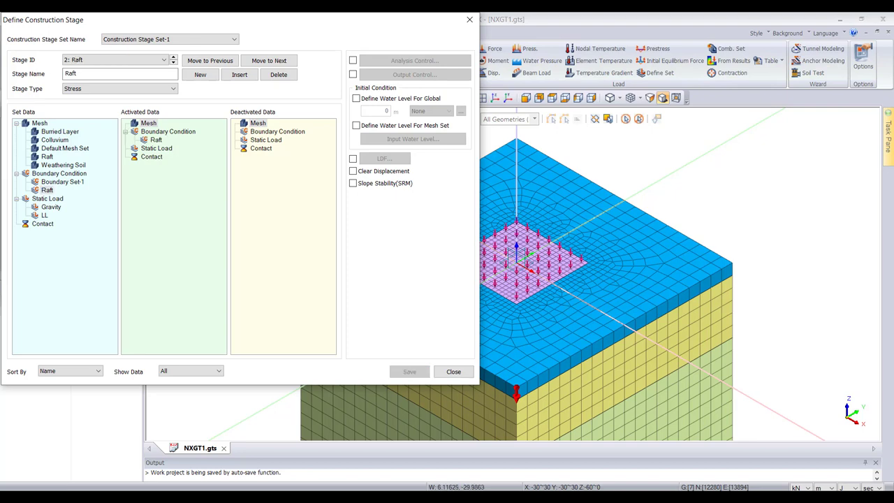
- Add a third construction stage named Loading and activate the LL static load in it
left_click(200, 74)
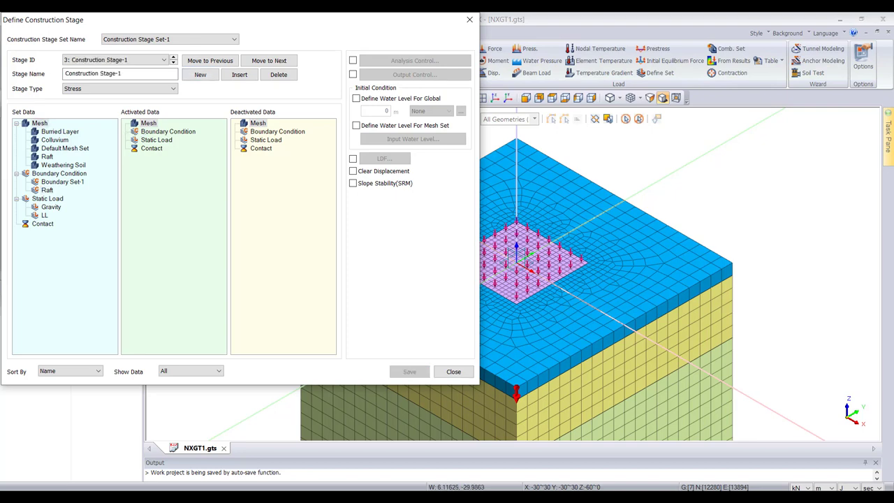
left_click(121, 73)
left_click_drag(122, 73, 63, 74)
type("Loading")
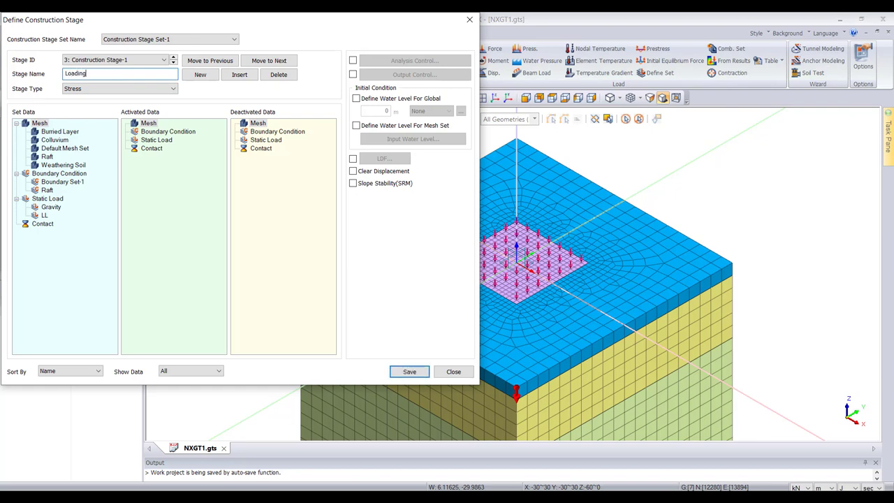
left_click(44, 215)
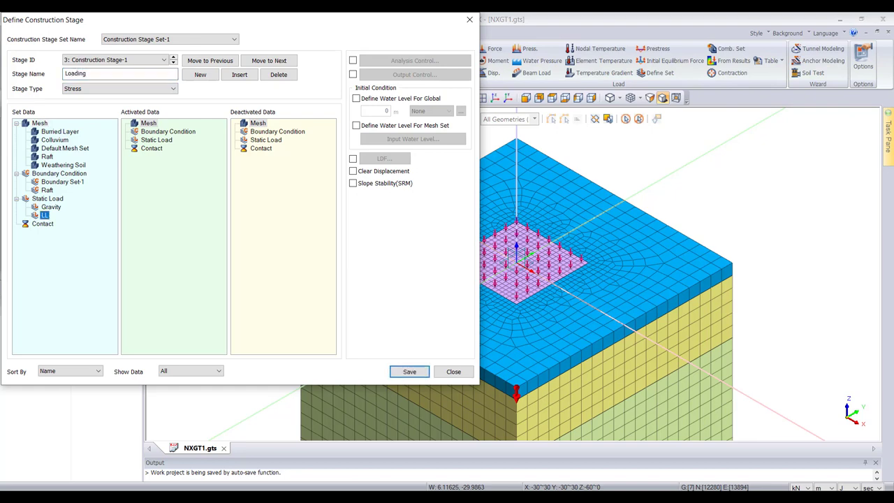
left_click(51, 207)
left_click(44, 215)
left_click_drag(44, 215, 174, 215)
- Give the Loading stage its own nonlinear analysis control with 20 load increments and output at Every Increment, and save the stage
left_click(352, 60)
left_click(414, 61)
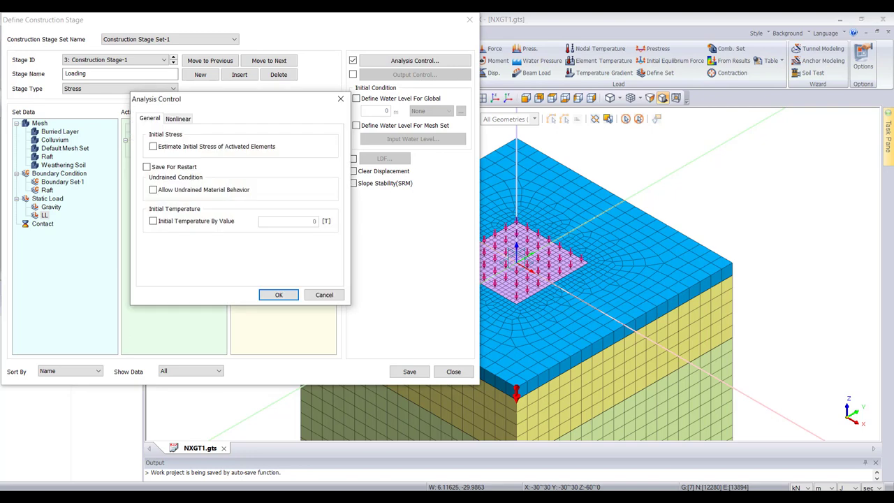
left_click(177, 119)
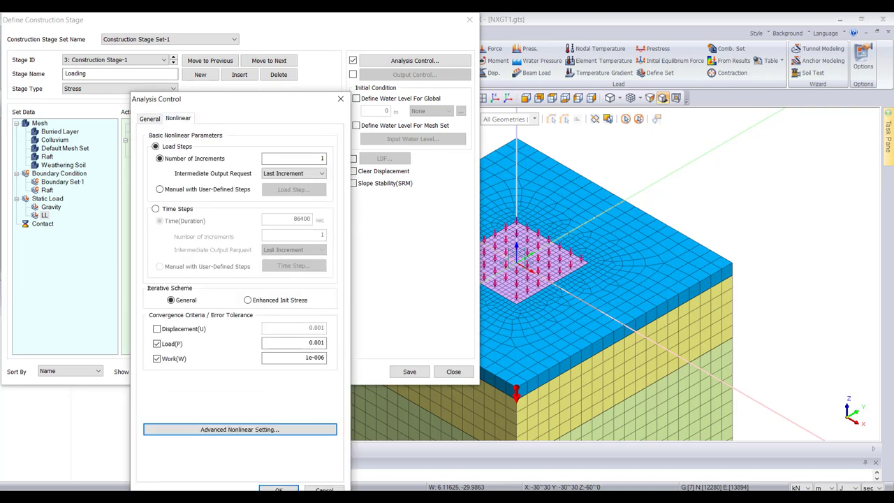
double_click(318, 158)
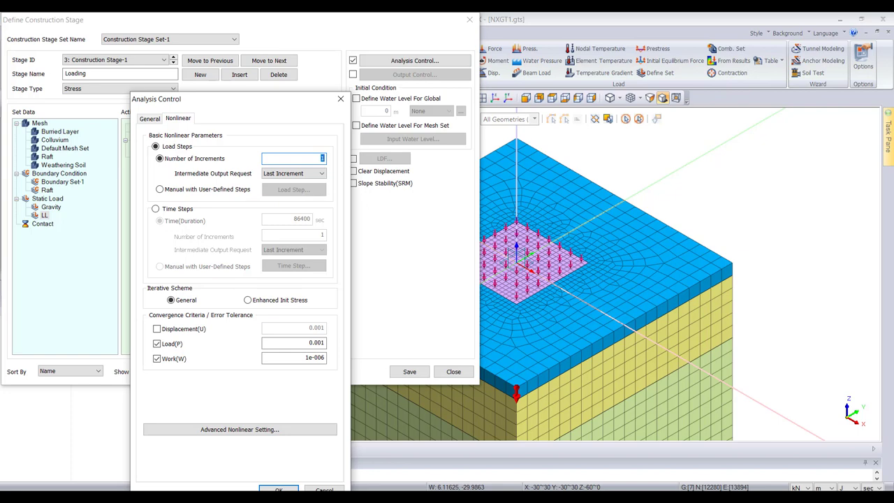
type("20")
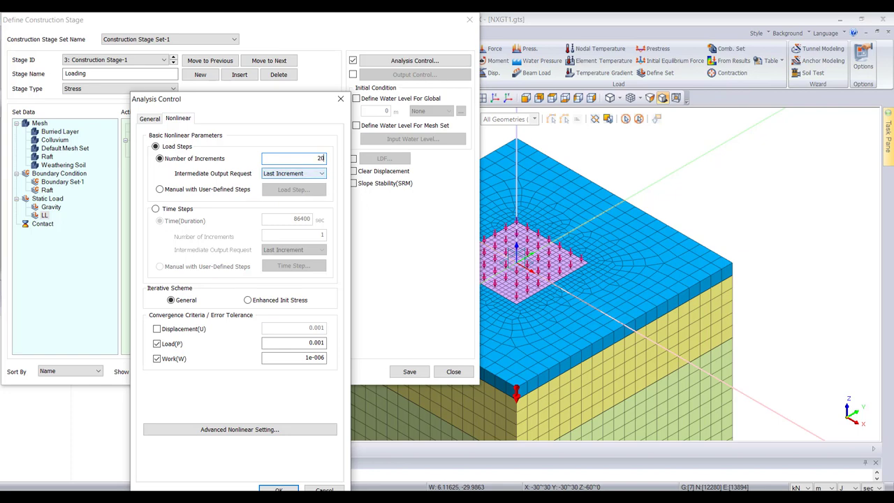
left_click(293, 173)
left_click(290, 192)
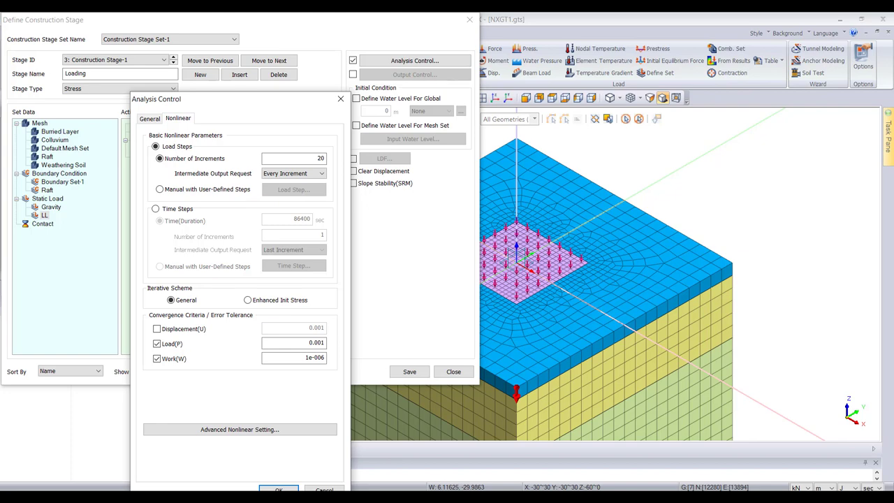
left_click_drag(198, 98, 206, 42)
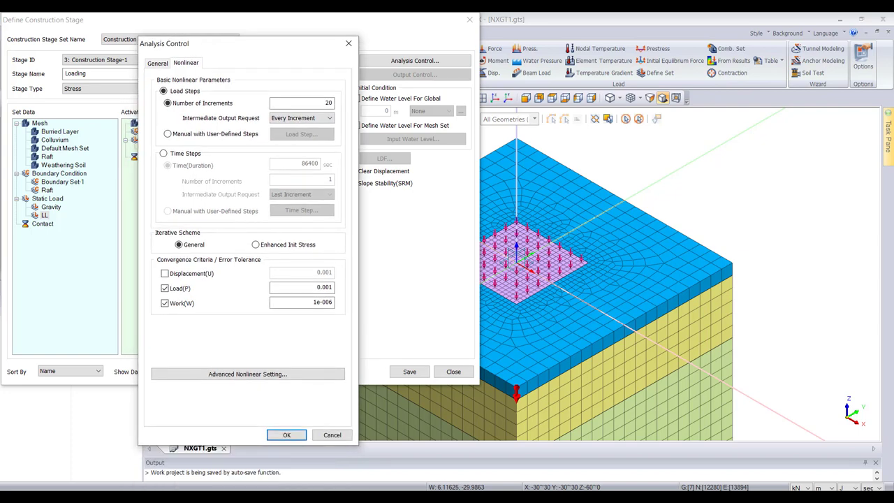
left_click(286, 434)
left_click(410, 371)
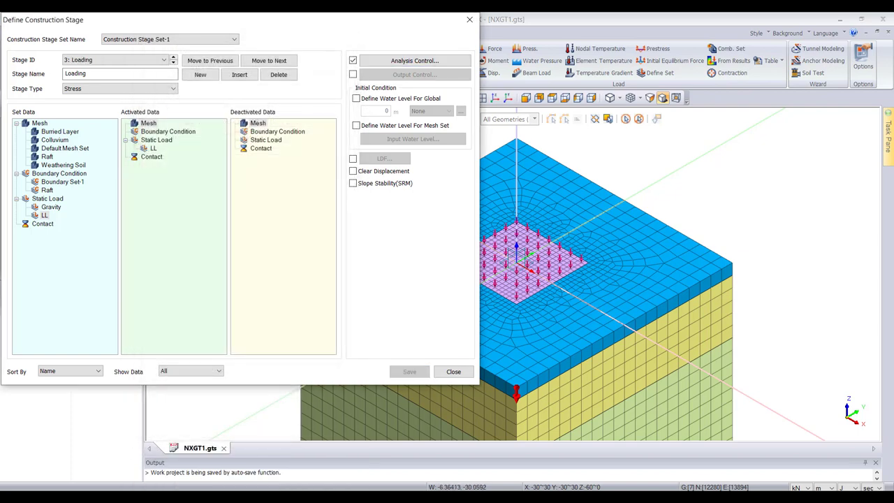
left_click(454, 372)
left_click(193, 257)
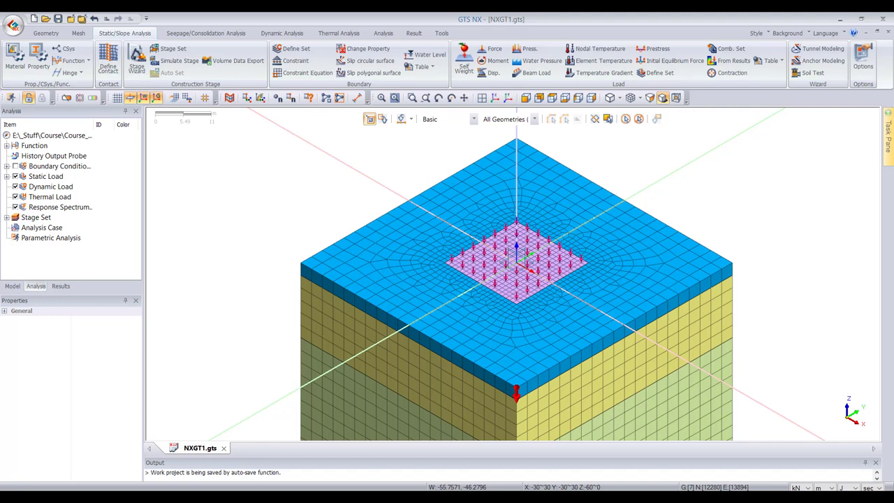
- Add an analysis case titled Run_1 with the Construction Stage solution type, using Construction Stage Set-1
right_click(37, 218)
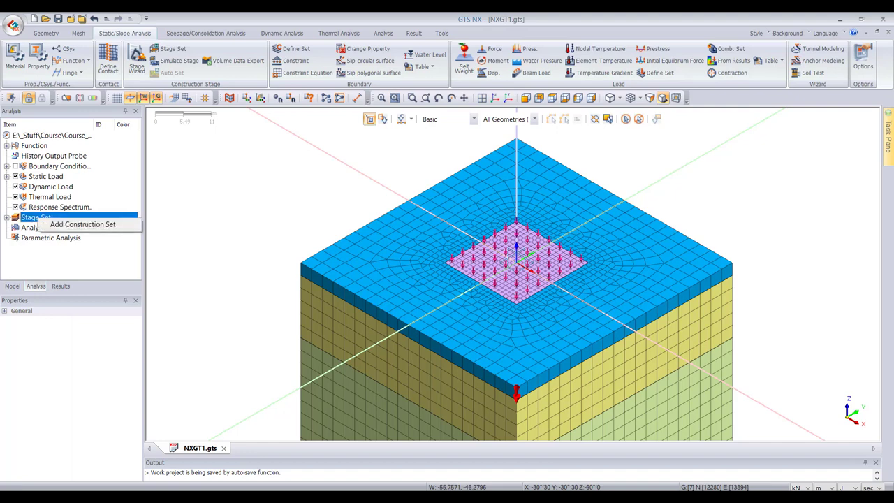
right_click(36, 227)
left_click(80, 237)
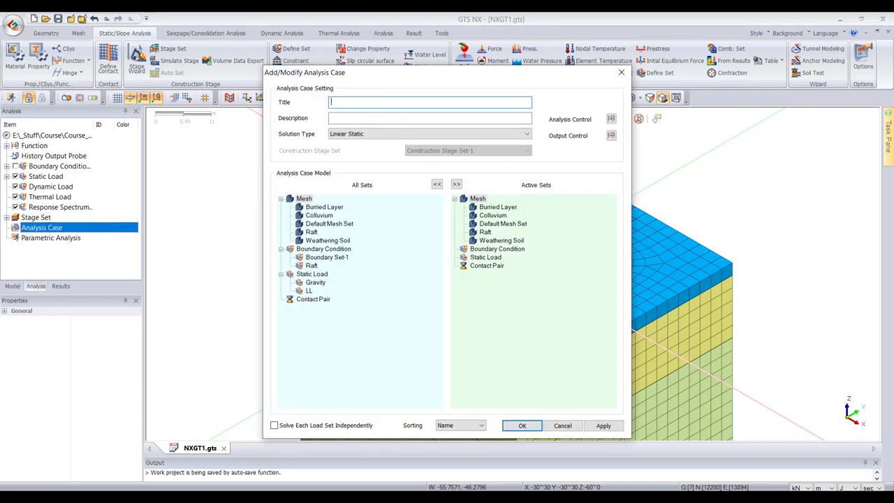
left_click(430, 133)
left_click(364, 159)
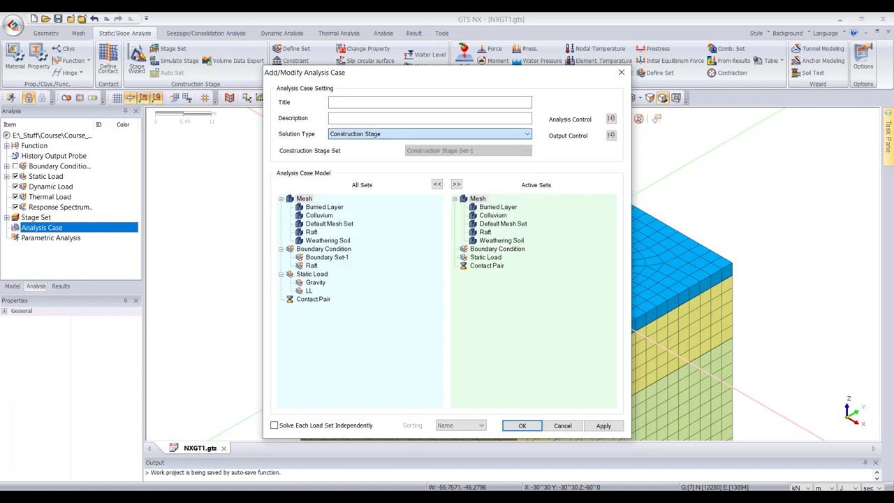
left_click(331, 102)
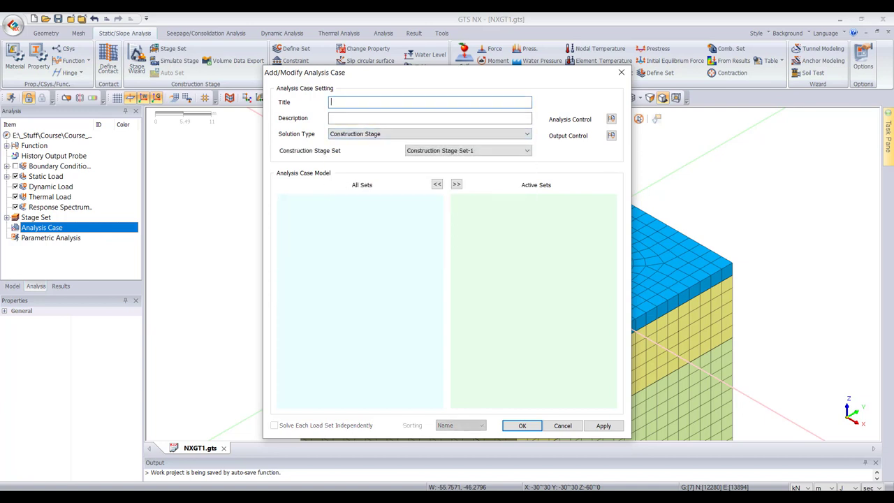
type("Run_1")
- Set 1:Initial as the initial stage for stress analysis with the K0 condition applied, and add the Run_1 case
left_click(611, 119)
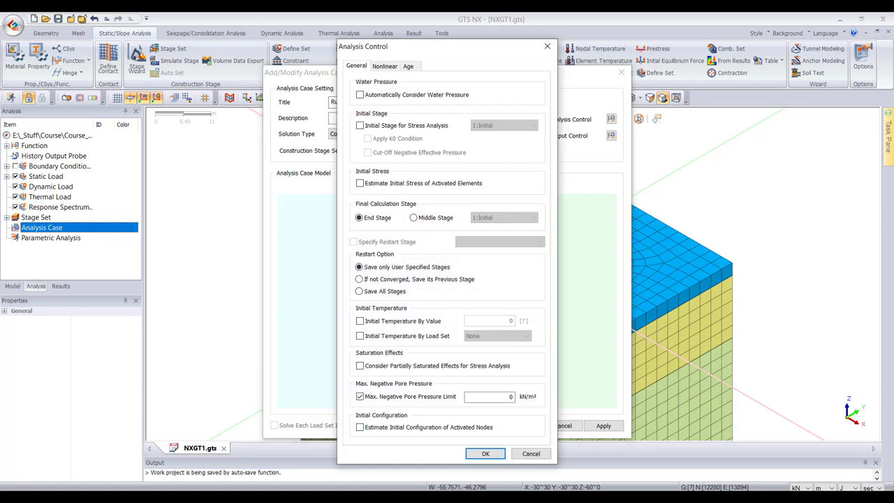
left_click(360, 125)
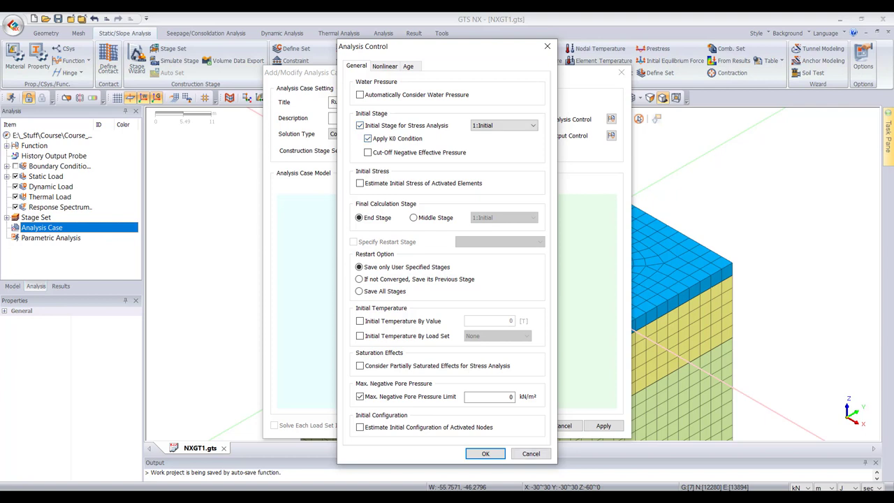
key("Return")
left_click(603, 425)
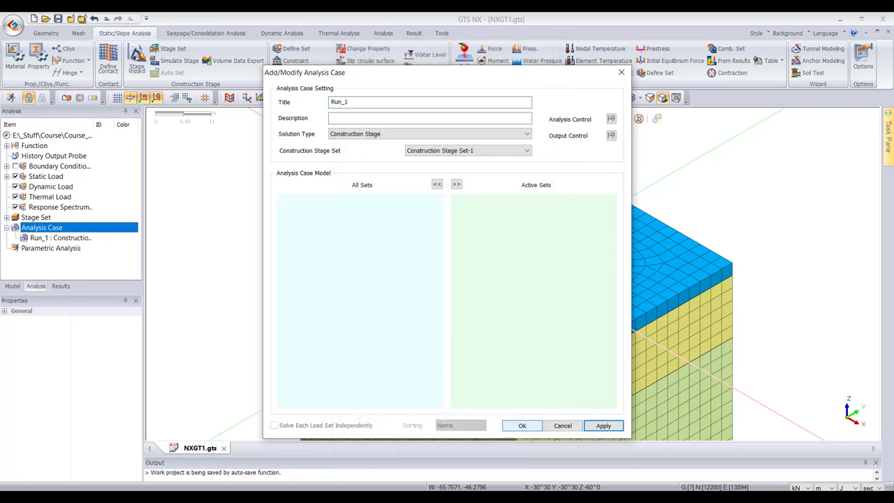
left_click(562, 425)
- Solve the Run_1 analysis case, check the warnings and wall clock time in the solver log, and shrink the log area
right_click(63, 237)
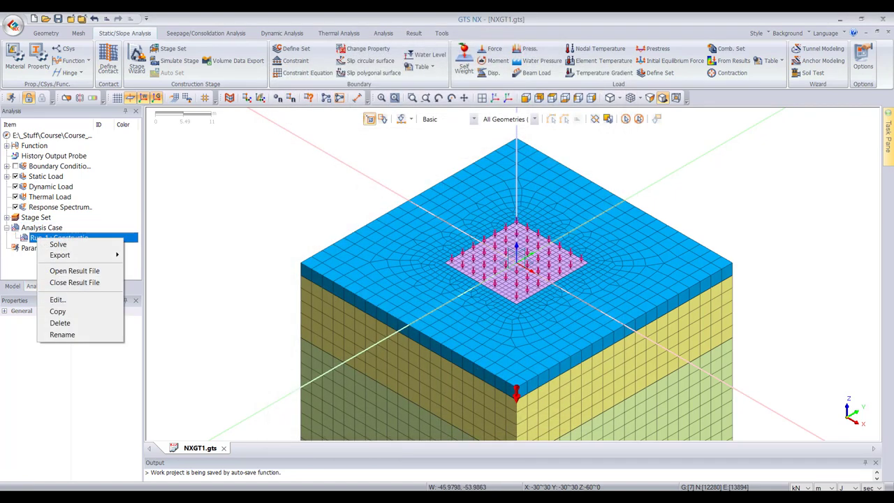
left_click(75, 244)
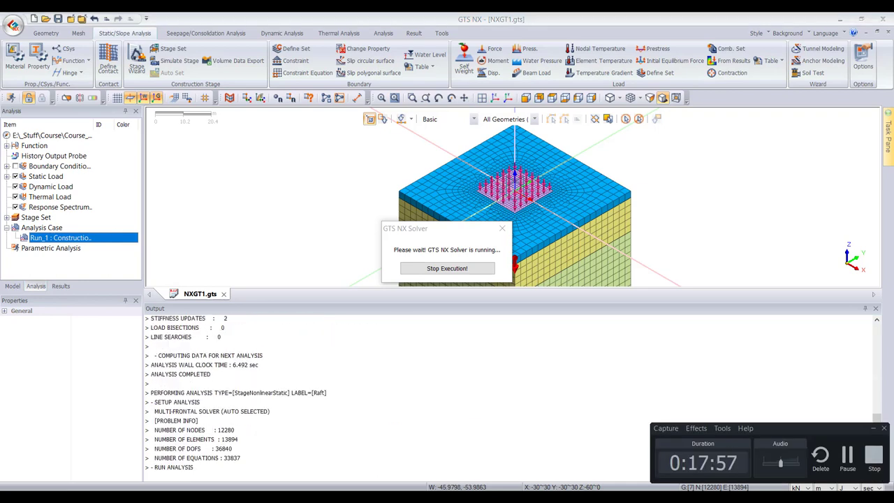
left_click(238, 392)
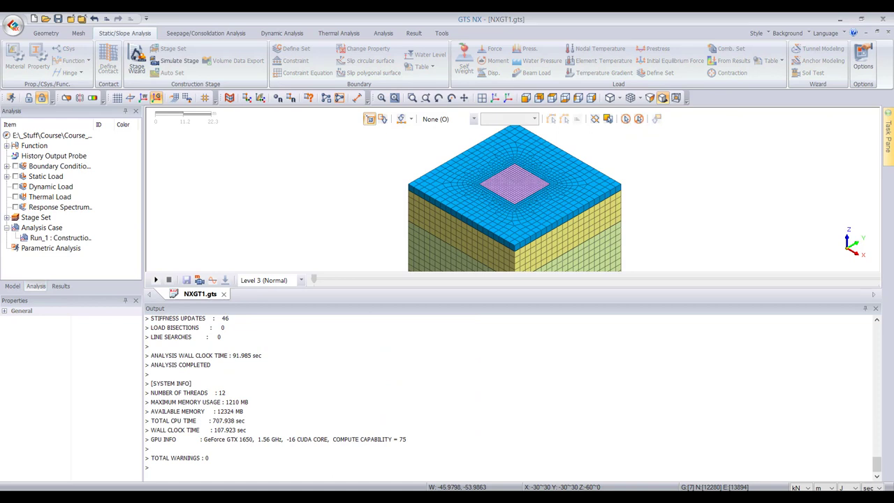
left_click(179, 459)
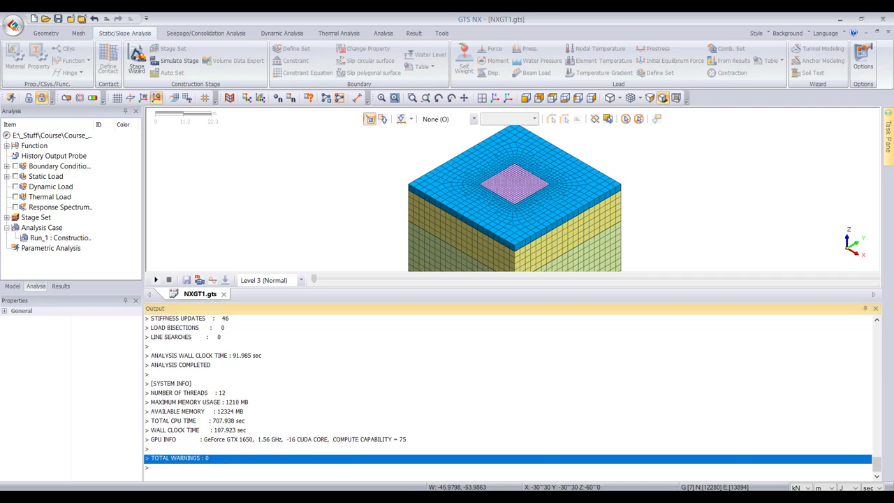
left_click(195, 431)
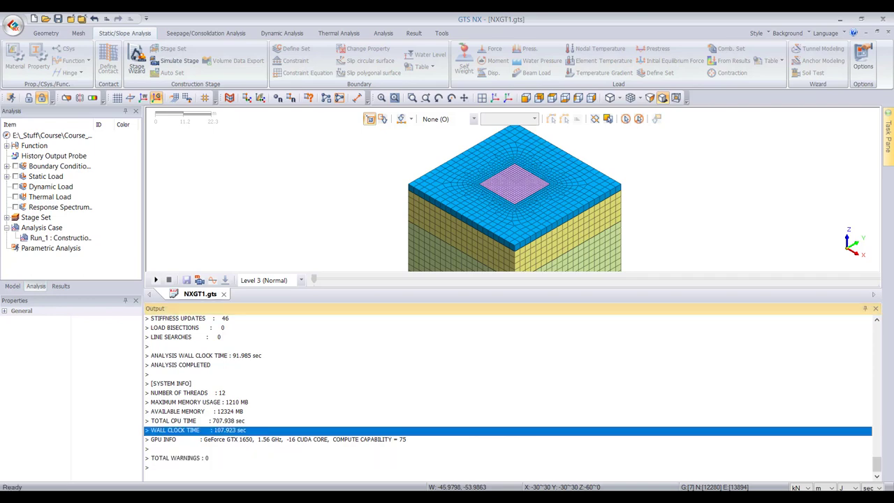
left_click_drag(489, 302, 489, 427)
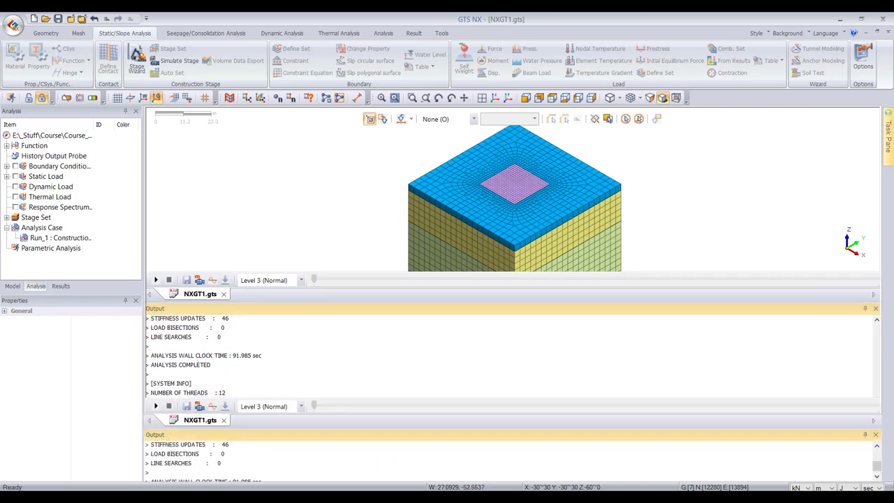
- Display the total translation displacement contour for the final load increment, INCR=20, of the Loading stage
scroll(487, 210, "down", 4)
scroll(478, 266, "up", 2)
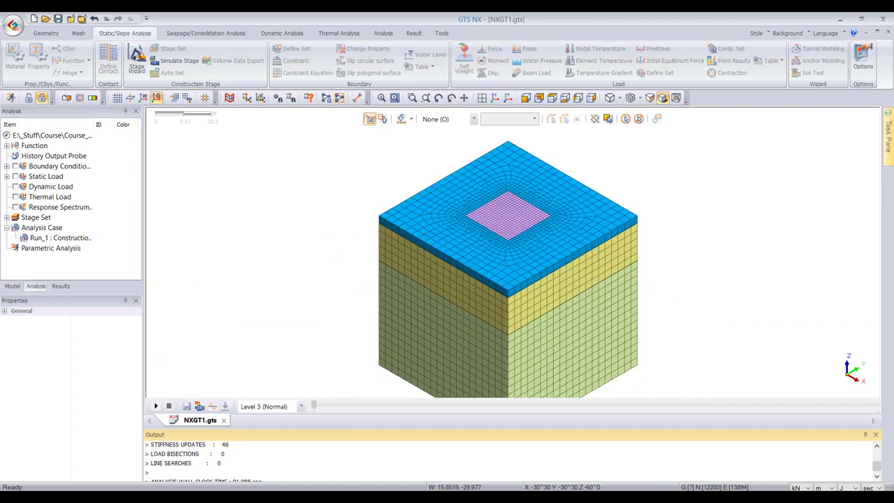
scroll(464, 241, "down", 1)
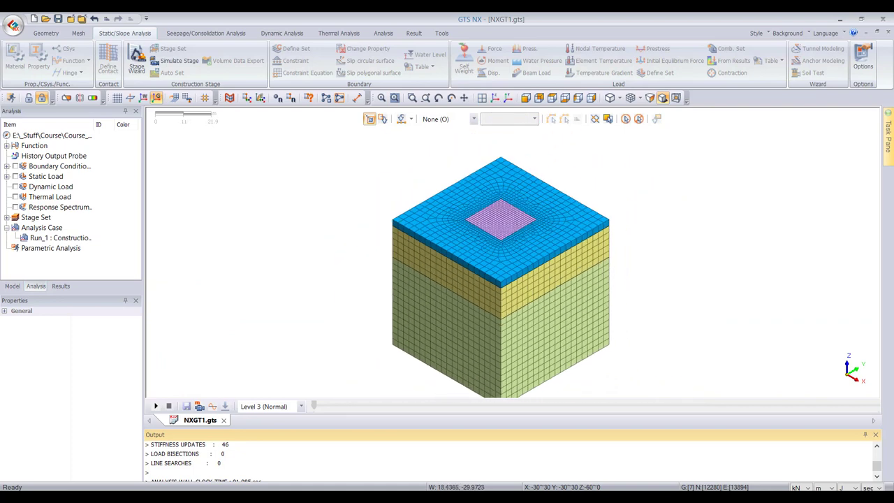
left_click(60, 286)
scroll(68, 199, "down", 6)
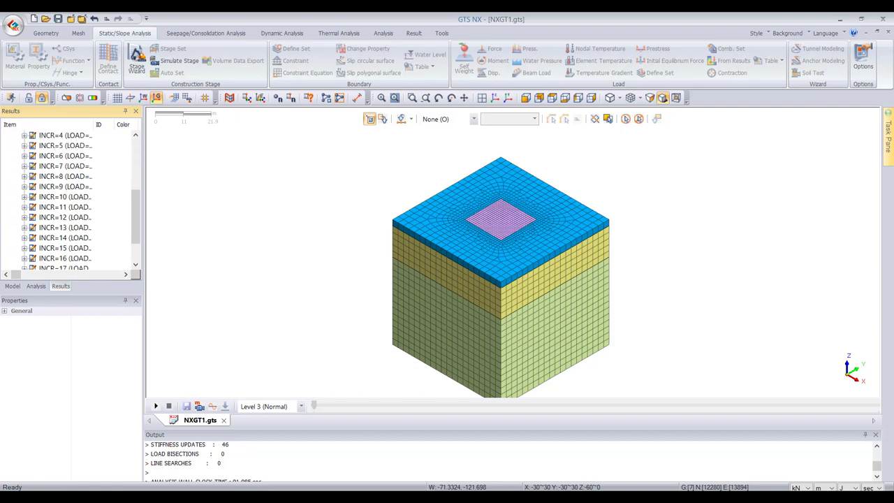
scroll(70, 203, "up", 4)
scroll(70, 202, "down", 4)
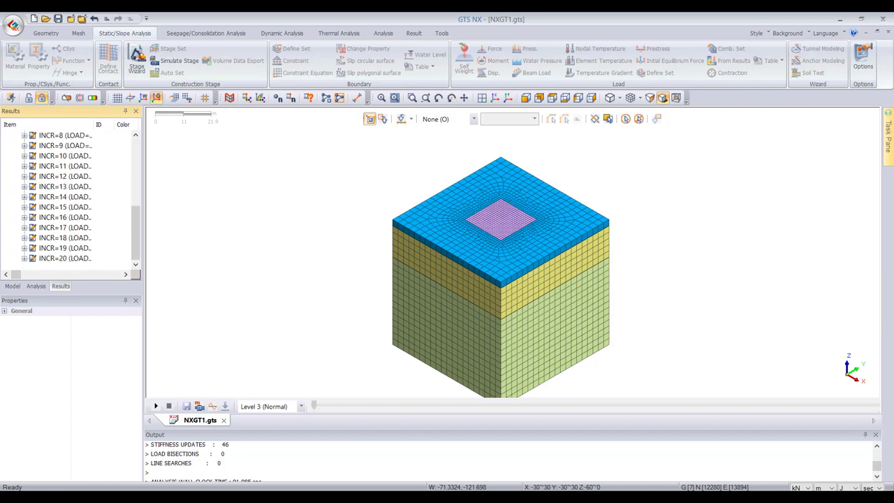
left_click(24, 258)
left_click(33, 217)
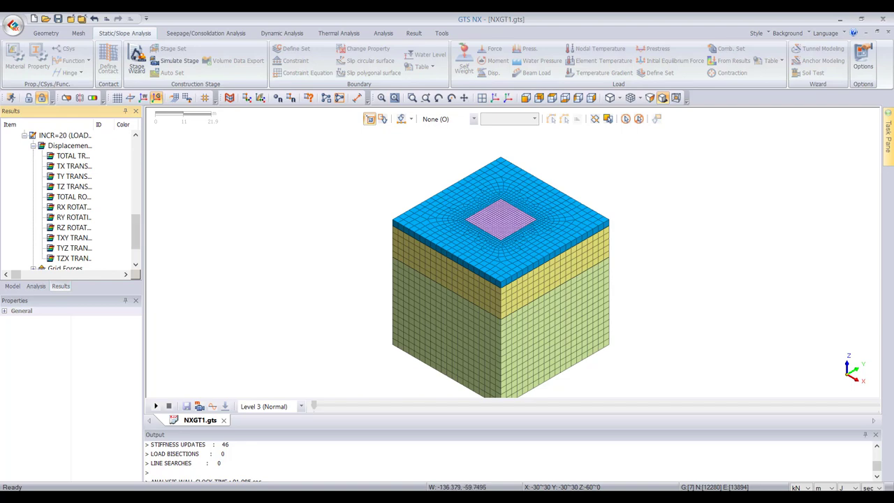
double_click(73, 156)
scroll(494, 235, "up", 8)
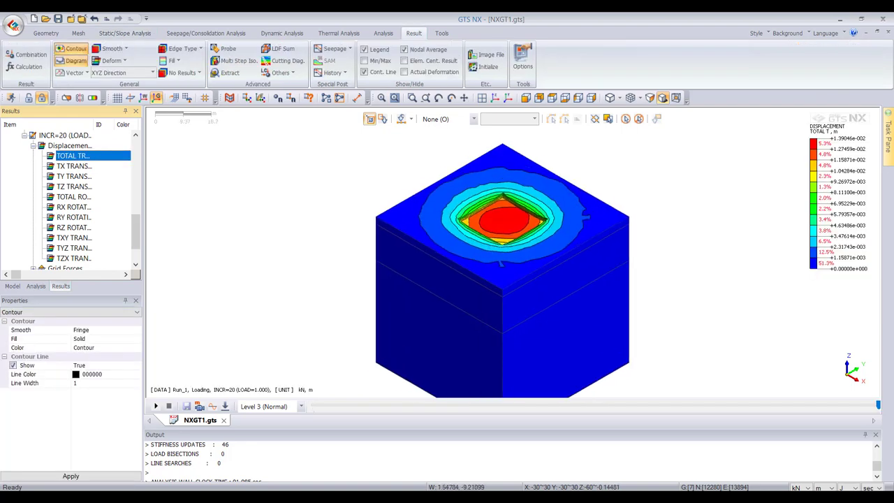
- Turn off the deformed shape so the displacement contour is drawn on the undeformed model
scroll(513, 252, "down", 5)
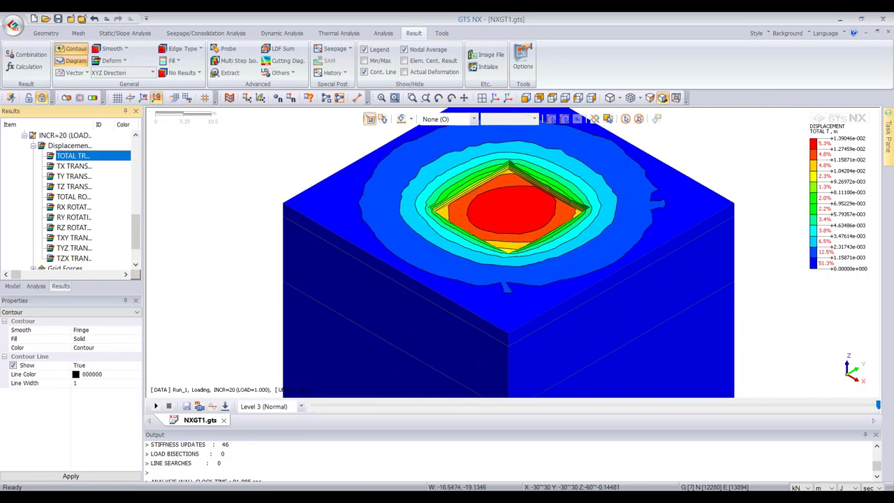
scroll(510, 231, "up", 5)
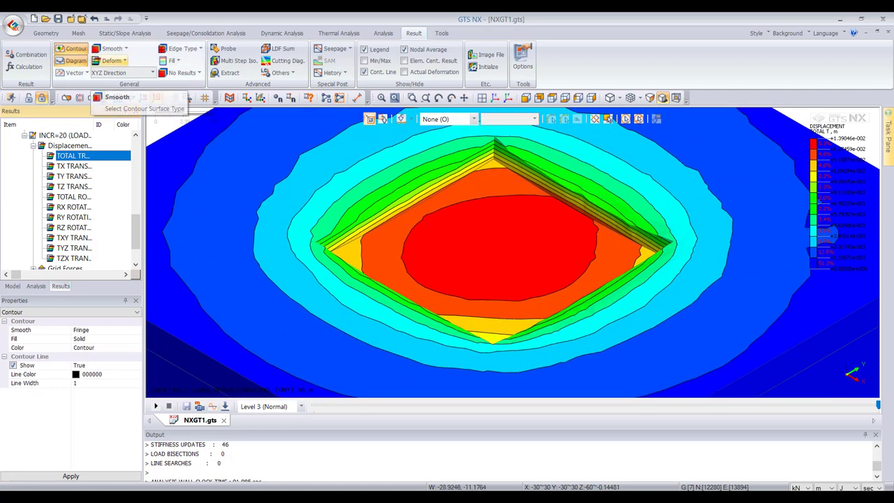
left_click(114, 60)
left_click(120, 72)
scroll(456, 247, "down", 3)
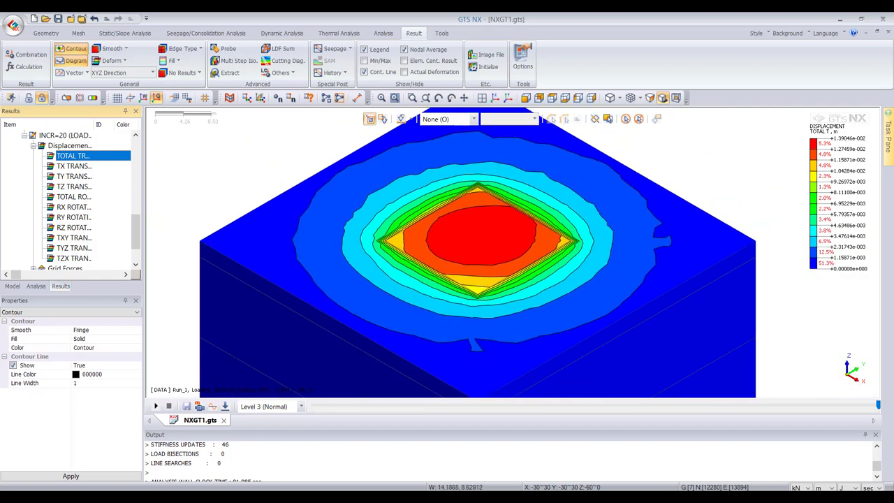
middle_click_drag(545, 273, 473, 239)
scroll(489, 252, "up", 1)
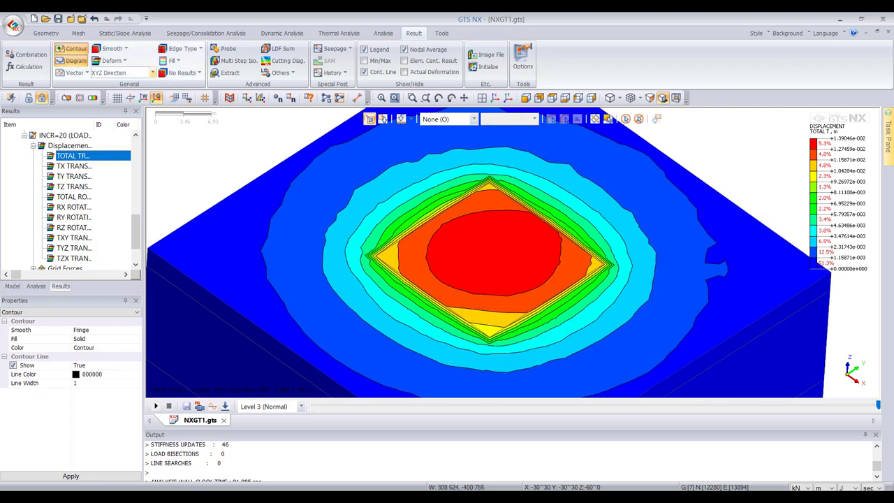
scroll(489, 252, "down", 2)
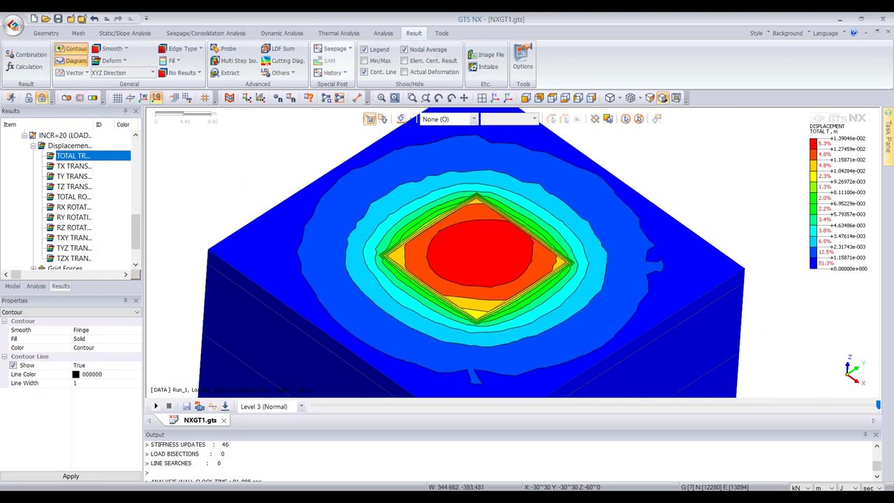
- Show the minimum and maximum value labels on the displacement plot and hide the contour lines
left_click(364, 61)
left_click(364, 72)
scroll(489, 251, "down", 2)
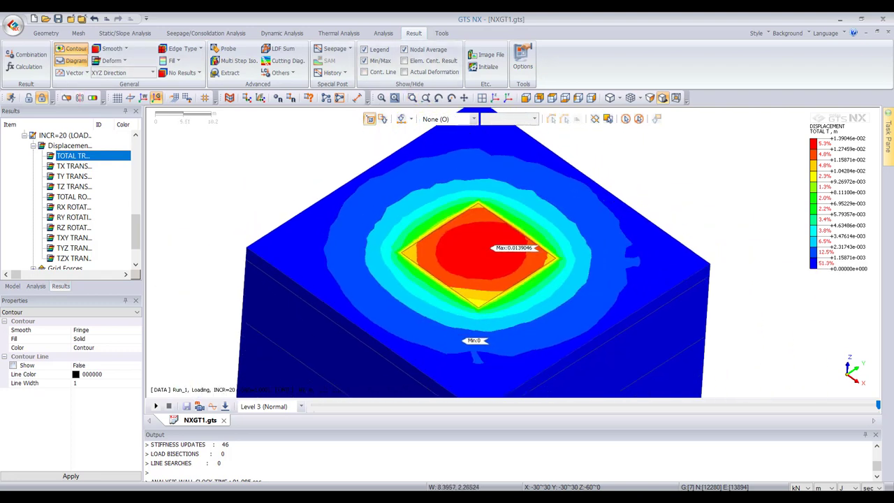
- Change the length unit to mm for the displacement results
scroll(489, 251, "up", 3)
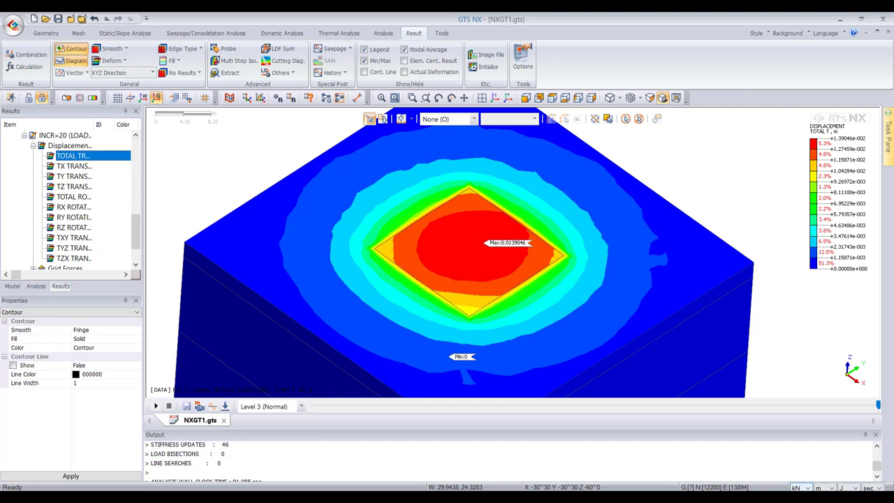
left_click(825, 487)
left_click(824, 441)
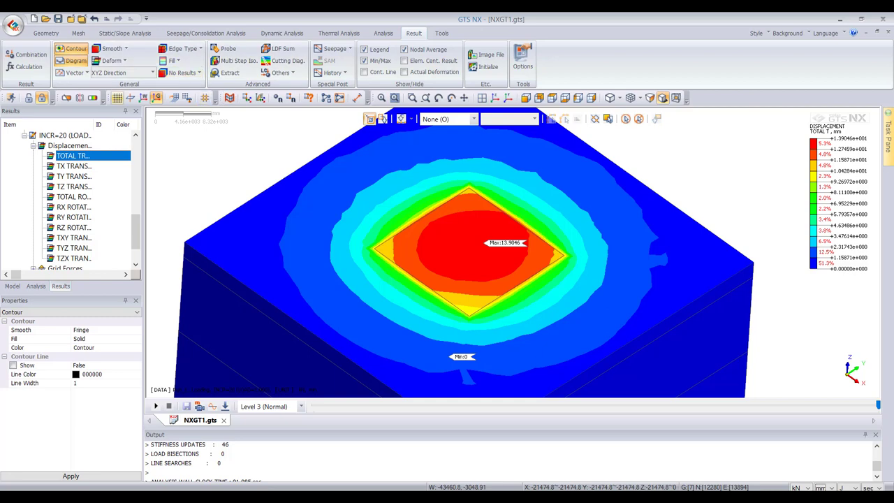
- Add an X-direction clipping plane, Plane1, through the raft, shifted slightly from the model's centre
left_click(67, 98)
scroll(594, 164, "down", 1)
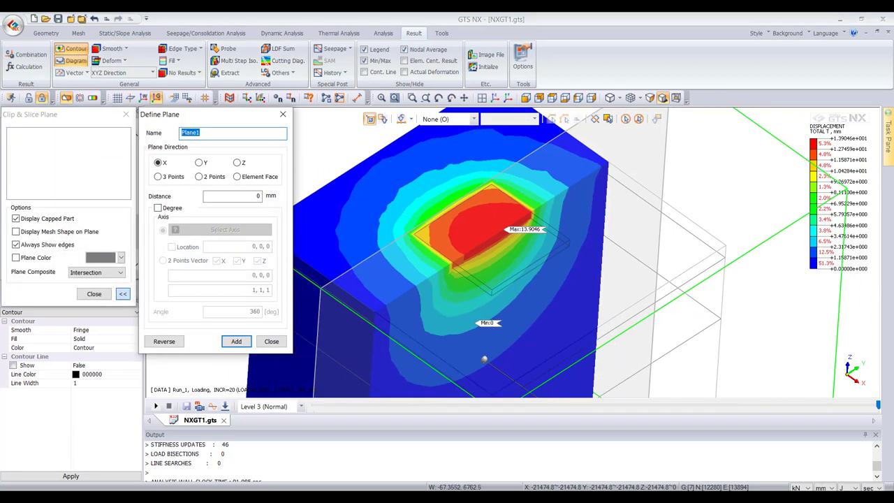
mouse_move(485, 359)
left_mouse_down()
mouse_move(525, 387)
mouse_move(473, 351)
left_mouse_up()
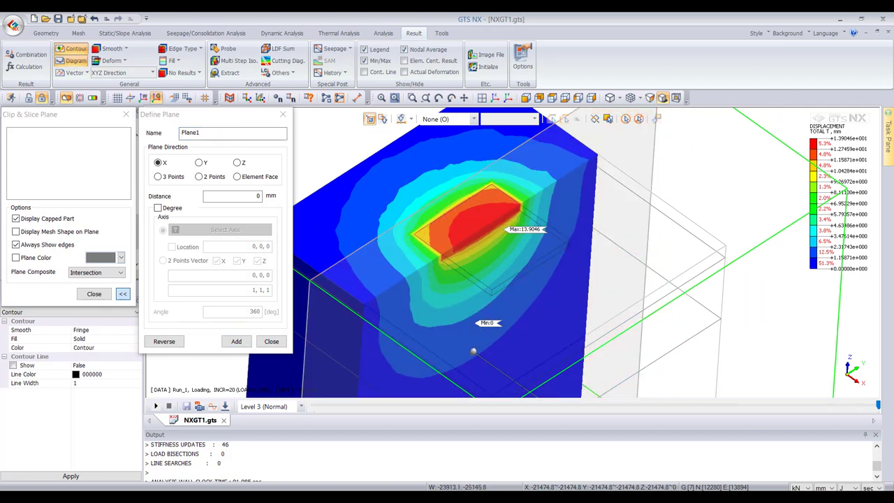
left_click(236, 341)
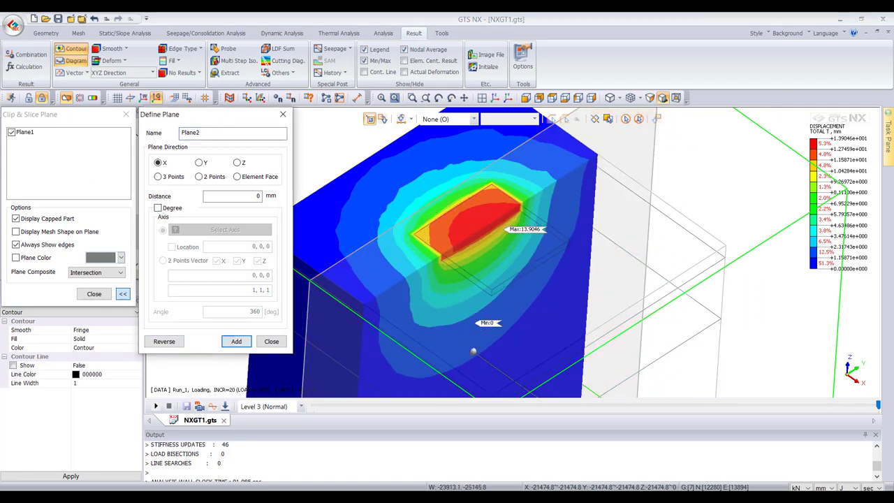
- Add a Y-direction clipping plane, Plane2, at distance 0
left_click(199, 162)
left_click(236, 341)
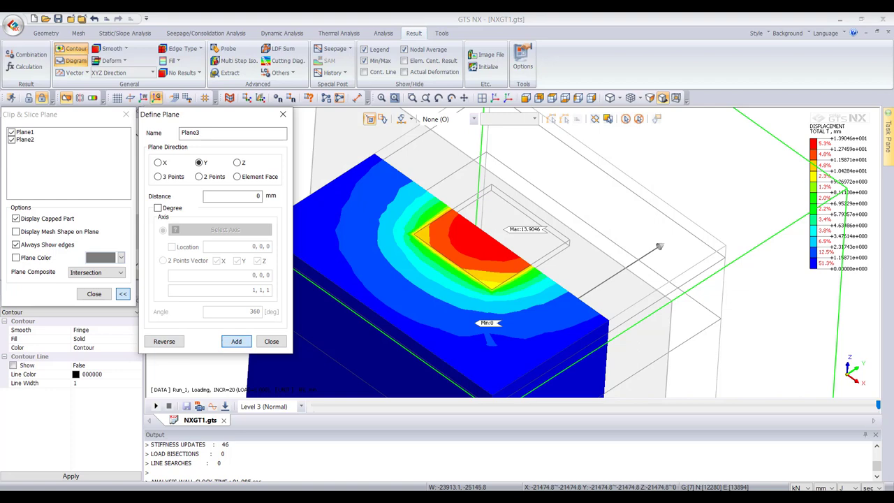
left_click(25, 139)
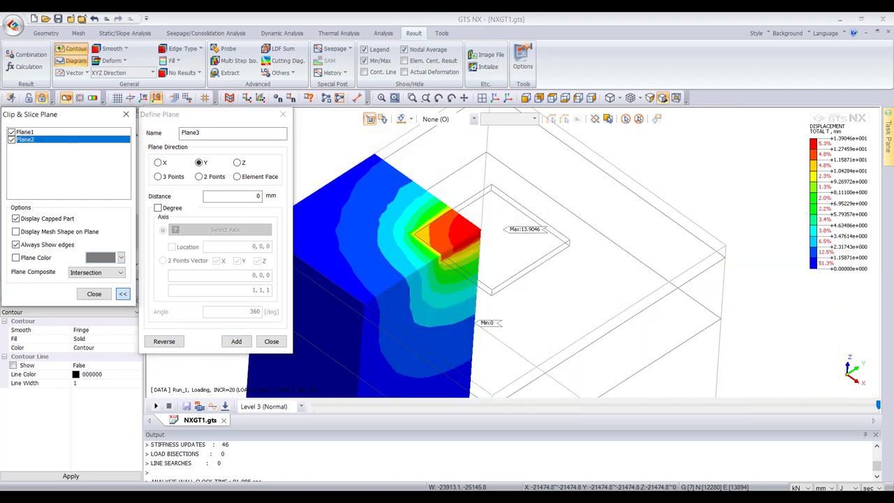
- Add a reversed Y-direction clipping plane, Plane3, at distance 0, and deactivate Plane2
left_click(164, 341)
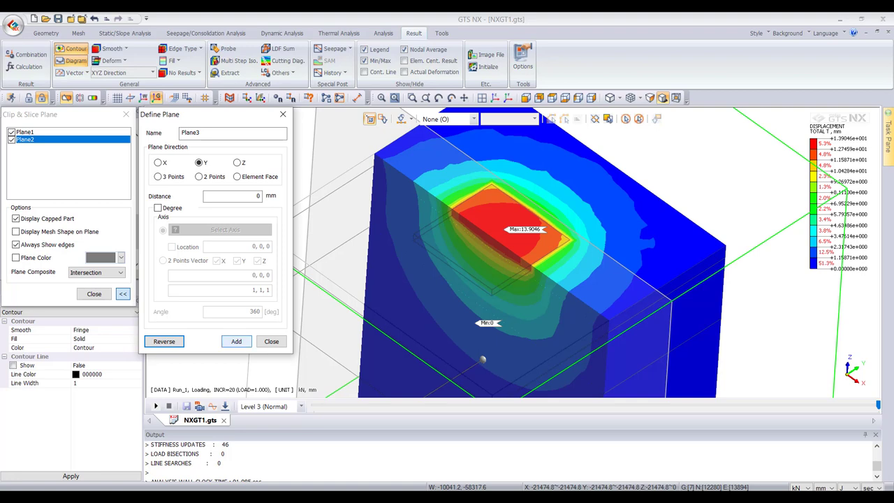
left_click(236, 341)
left_click(271, 341)
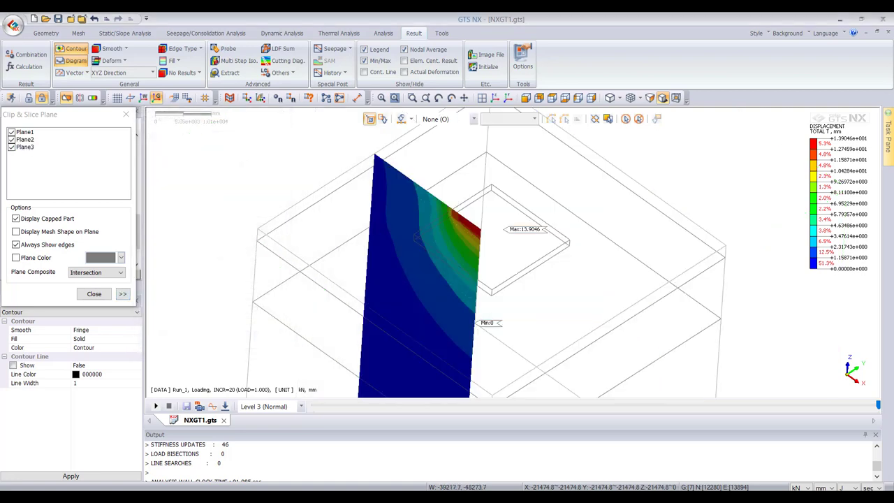
left_click(11, 139)
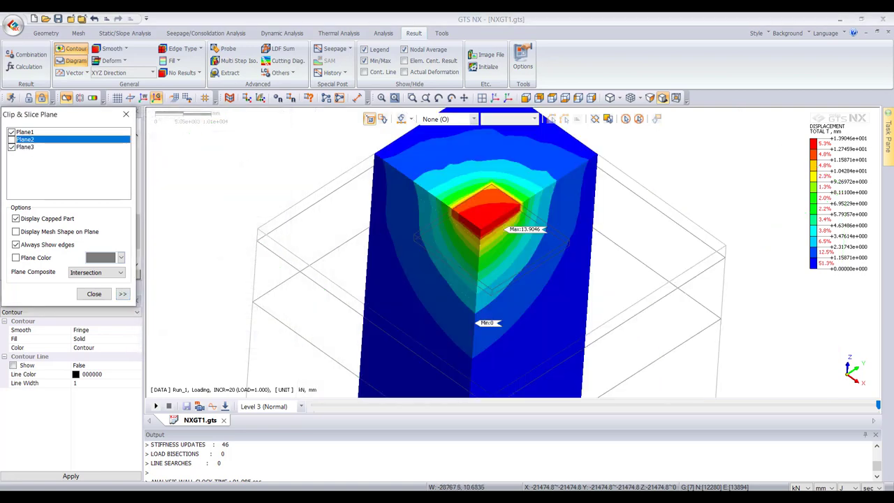
- Turn off Always Show edges for the clipped model and finish the clip plane setup
scroll(321, 232, "down", 1)
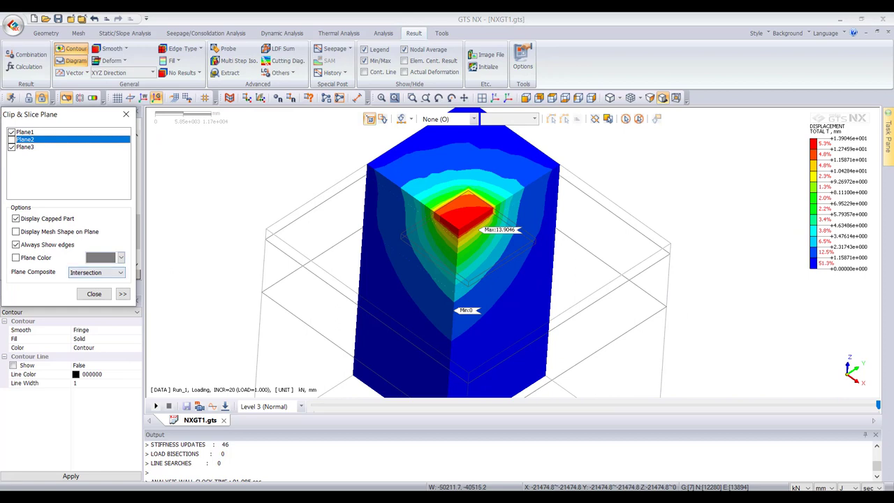
left_click(15, 244)
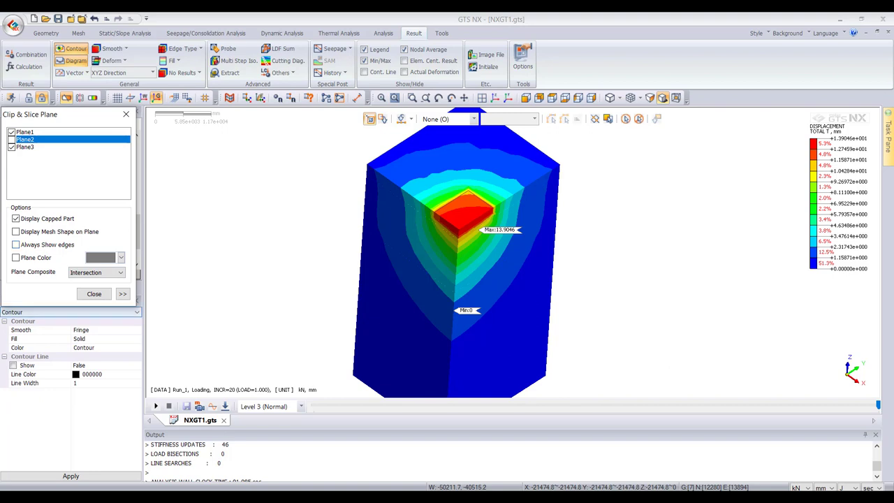
left_click(93, 293)
- Apply Auto-Range to the displacement contour legend
scroll(497, 231, "up", 8)
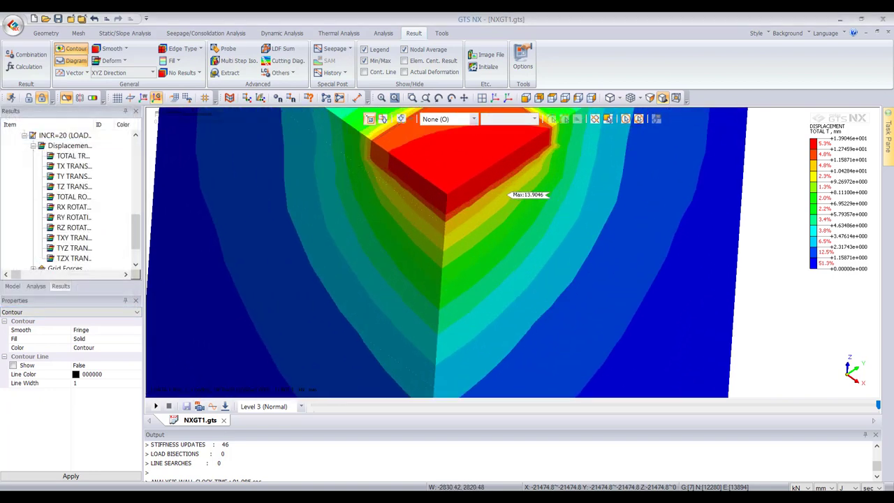
scroll(482, 224, "down", 4)
right_click(824, 187)
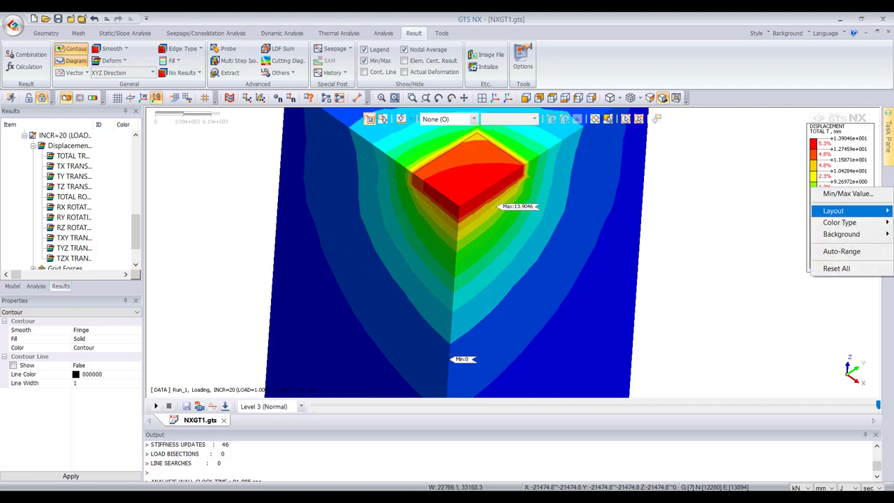
left_click(842, 251)
- Examine how the displacement contours spread around and beneath the raft on the clipped faces
scroll(516, 217, "down", 3)
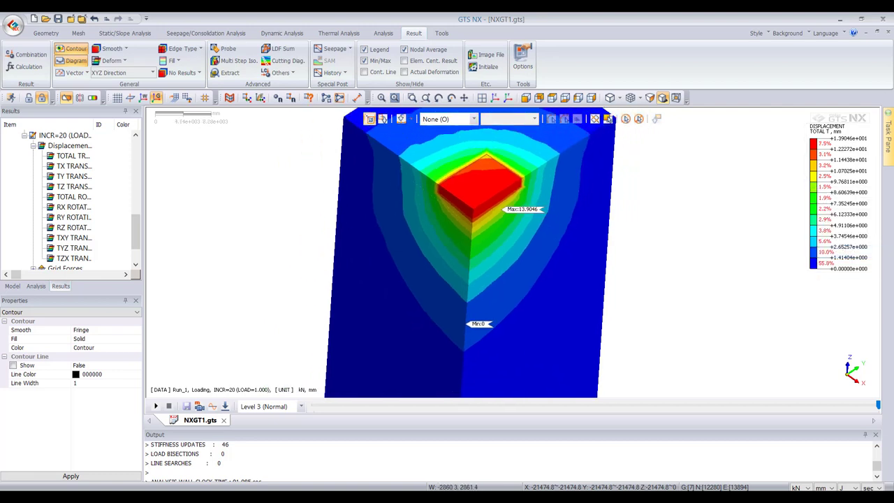
scroll(488, 194, "up", 5)
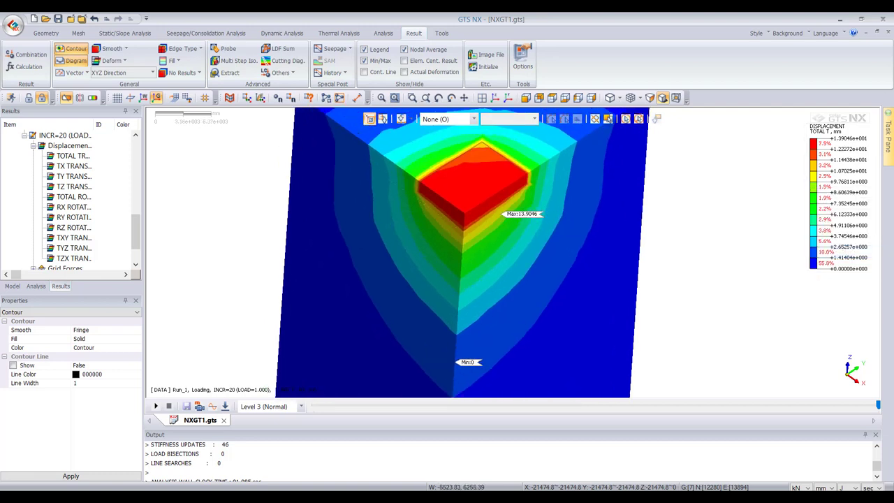
scroll(489, 194, "down", 2)
scroll(489, 194, "up", 4)
scroll(461, 251, "down", 2)
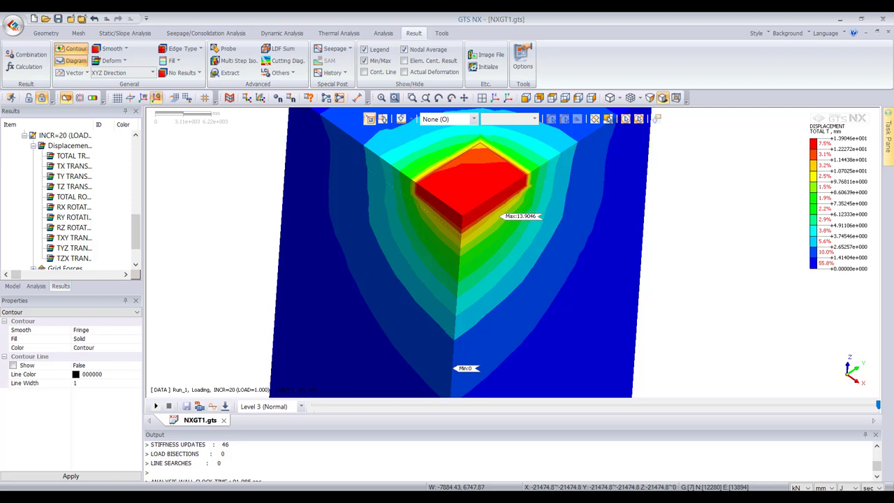
scroll(549, 283, "down", 5)
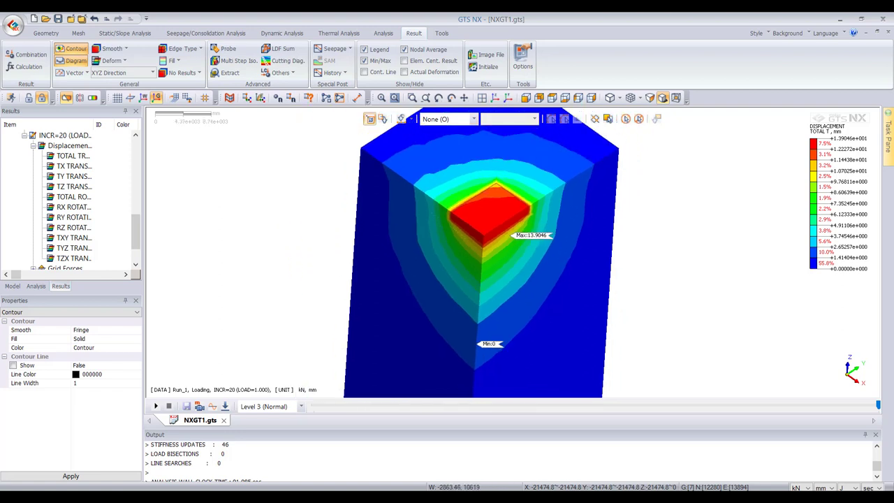
scroll(532, 167, "up", 5)
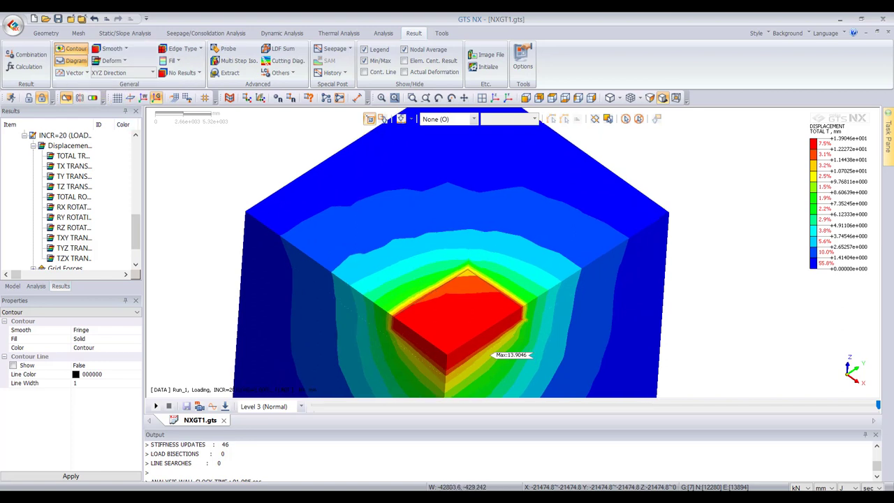
- Measure the point-to-point distance along the clipped top edge from the outermost contour boundary to the raft edge
left_click(356, 97)
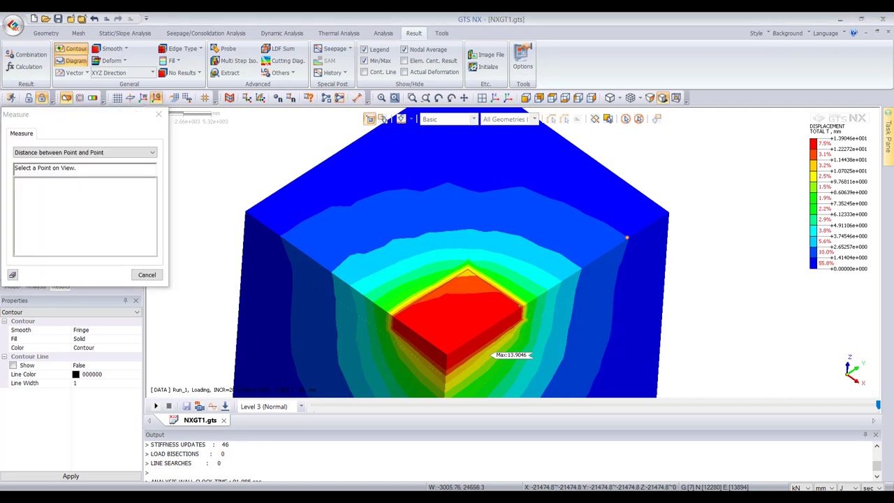
left_click(627, 238)
left_click(523, 305)
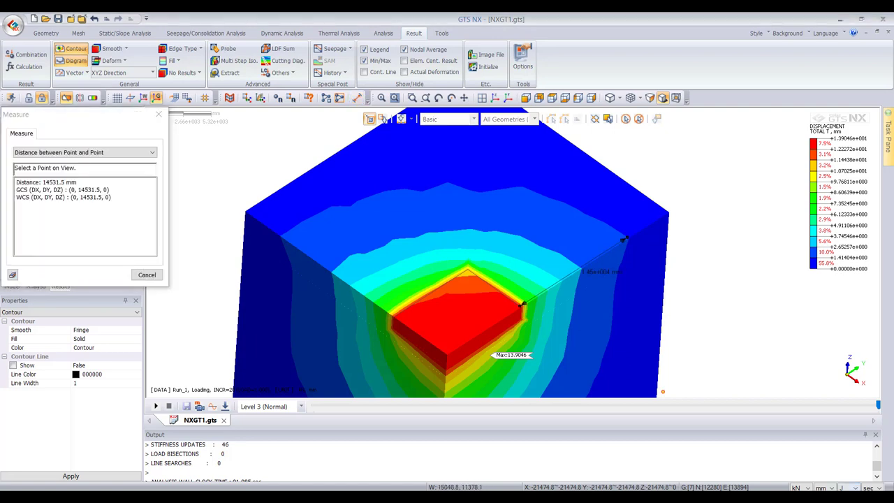
- Set the length unit to m for the measurement and displacement results
left_click(823, 488)
left_click(819, 455)
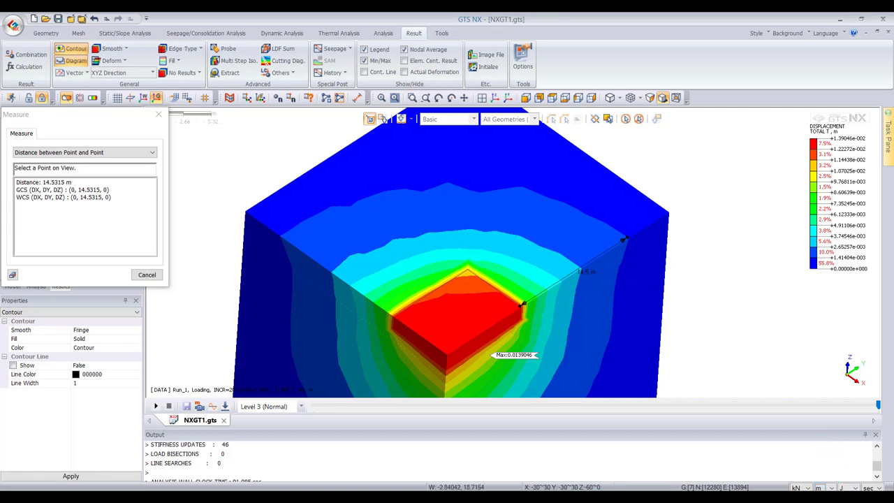
scroll(541, 269, "down", 5)
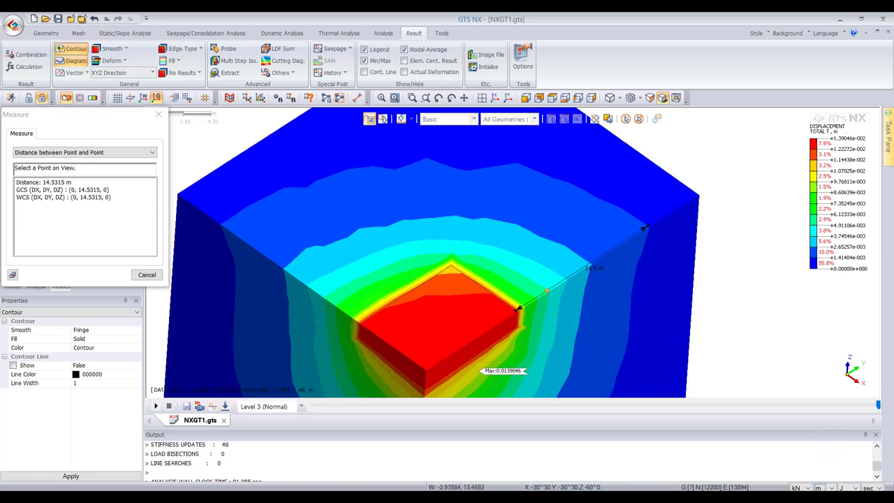
- Measure the point-to-point distance down the clipped corner edge from the raft to the outermost contour boundary, and close the measurement
scroll(492, 278, "down", 2)
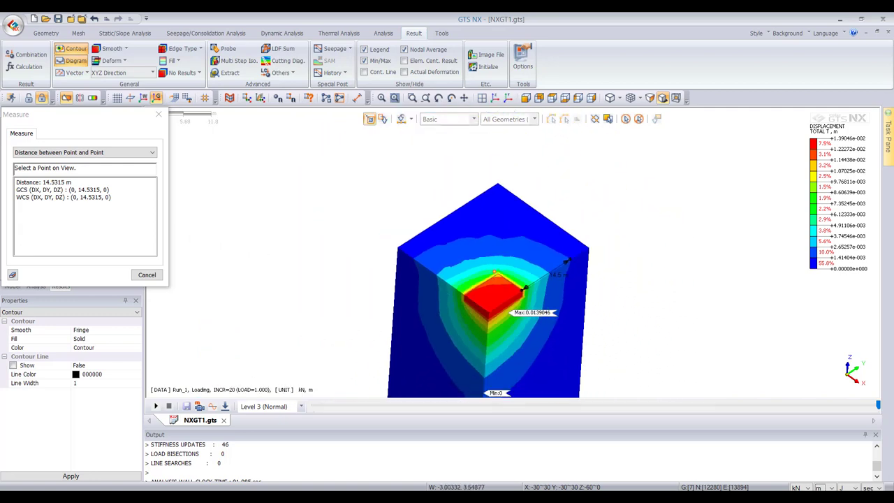
scroll(492, 278, "down", 2)
scroll(494, 366, "up", 2)
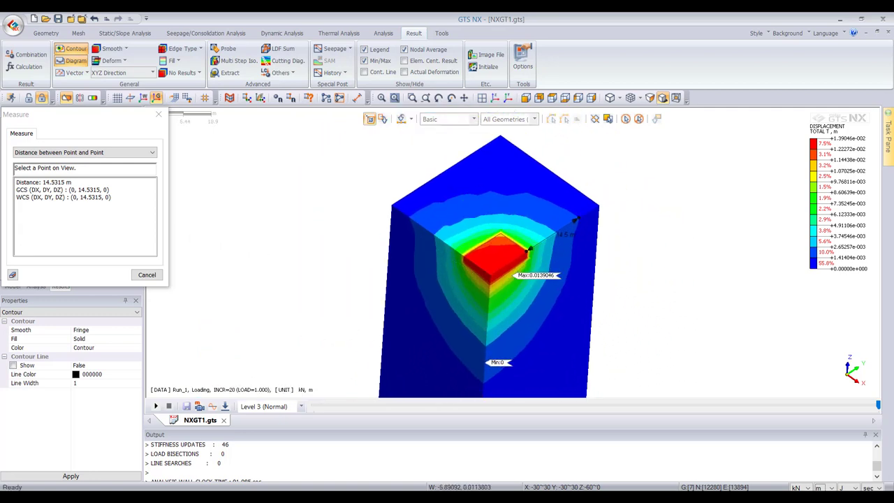
scroll(492, 278, "down", 6)
scroll(490, 276, "up", 4)
scroll(490, 272, "up", 3)
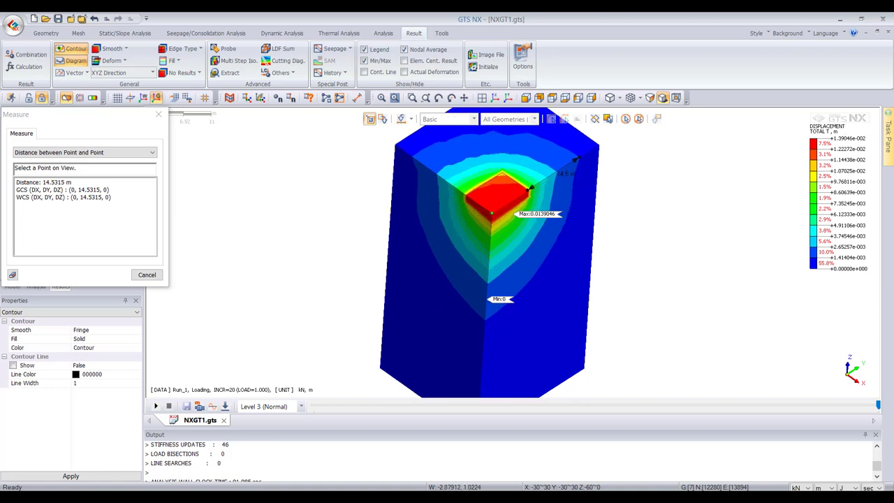
left_click(485, 317)
scroll(492, 278, "up", 1)
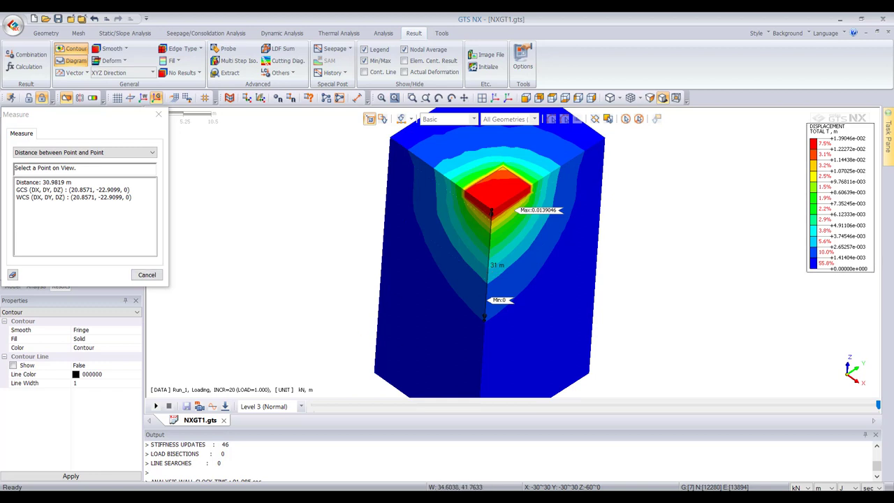
right_click(813, 213)
left_click(842, 276)
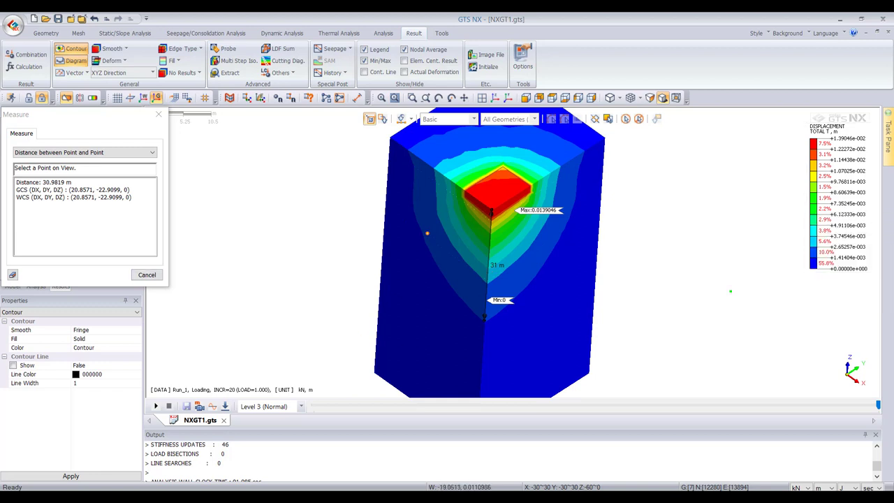
scroll(489, 246, "down", 2)
scroll(496, 213, "up", 3)
scroll(489, 209, "up", 3)
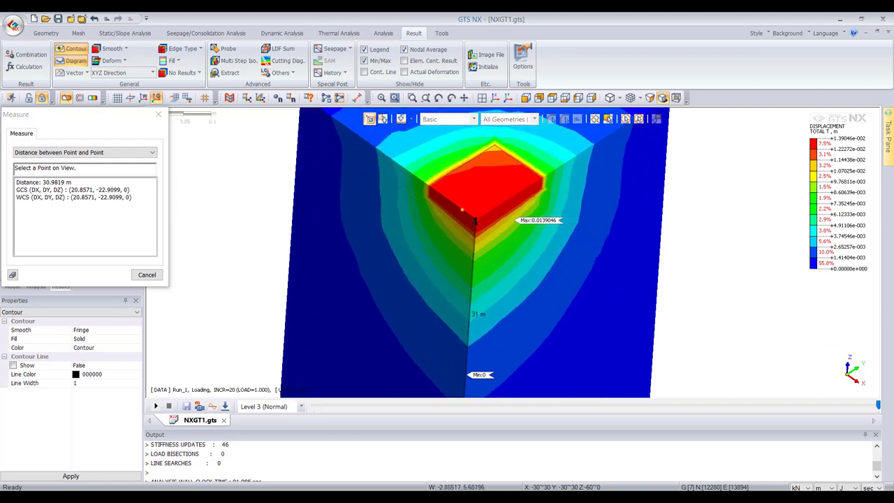
left_click(147, 275)
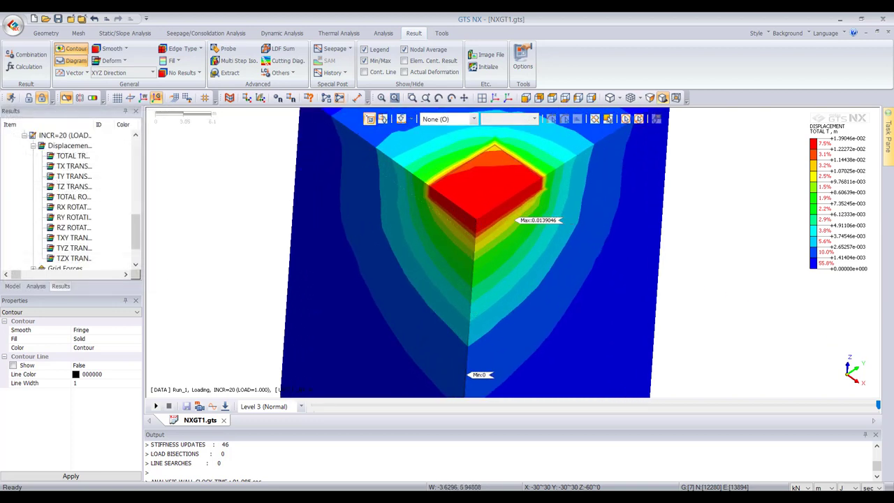
- Probe the total displacement at five nodes down the clipped corner edge from the raft's base to the deeper contours
scroll(520, 259, "up", 2)
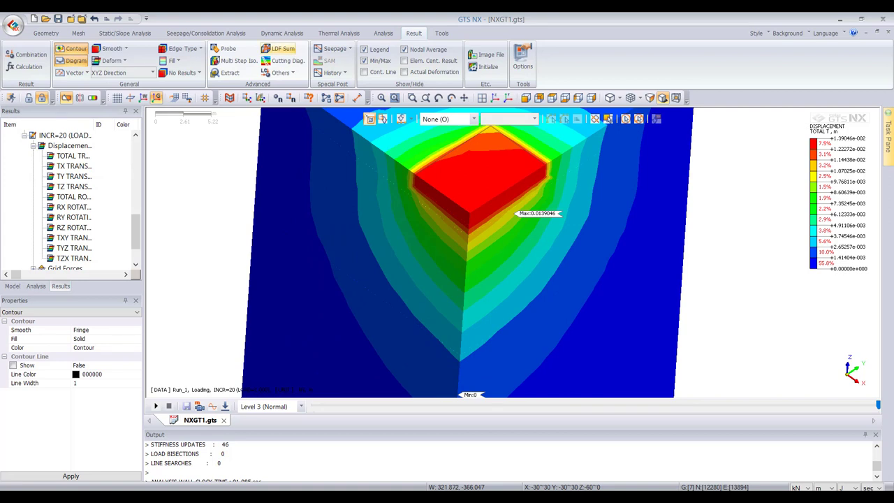
left_click(229, 48)
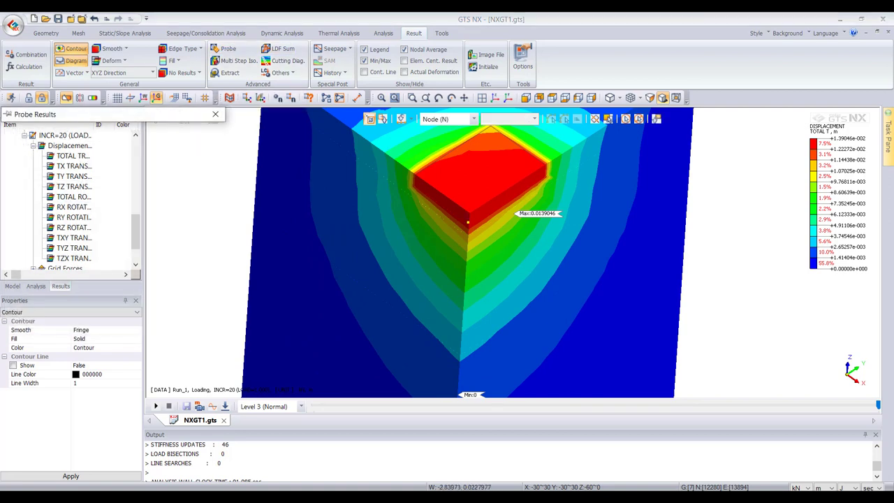
left_click(468, 232)
left_click(468, 252)
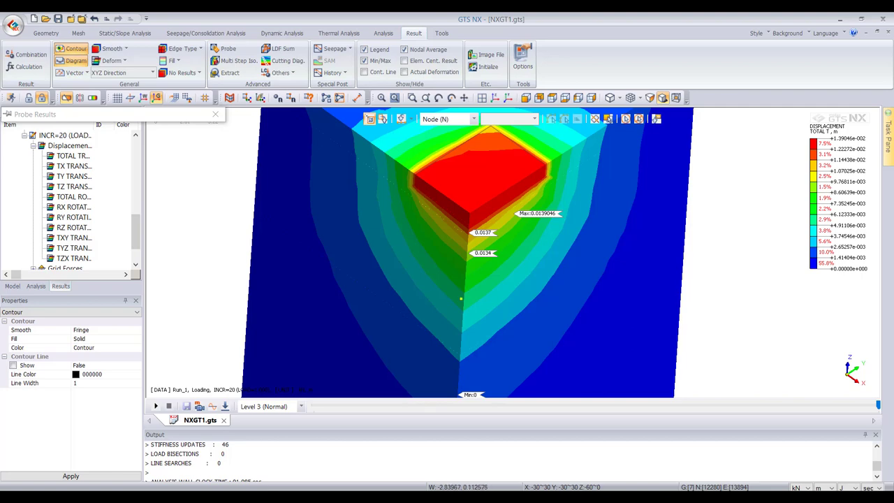
left_click(462, 299)
left_click(462, 309)
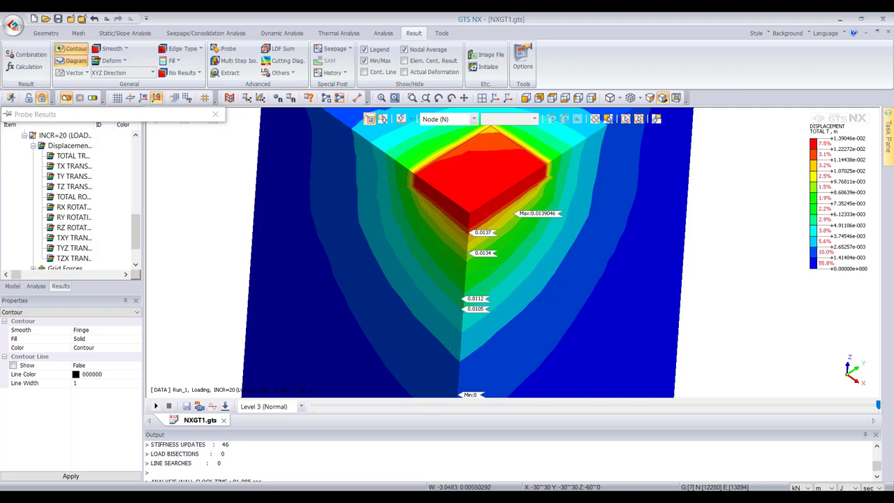
left_click(457, 356)
scroll(422, 267, "down", 3)
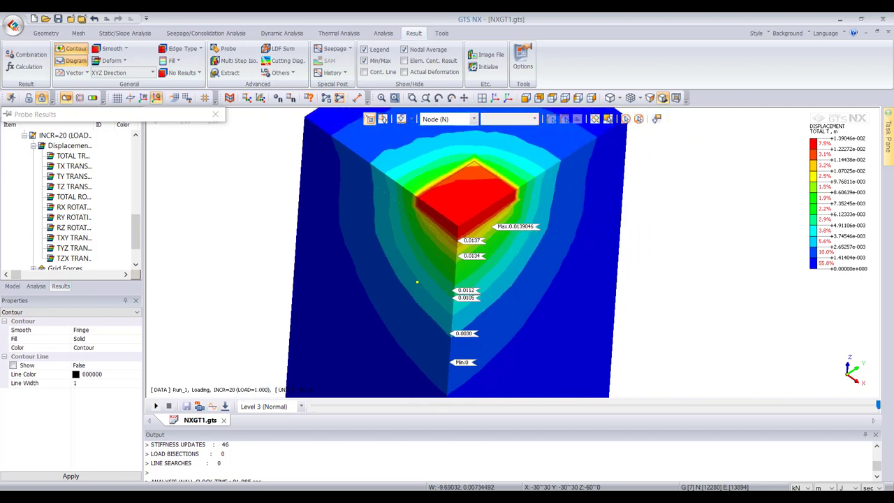
- Examine how the probed displacements vary with depth beneath the raft, and close the probe results
scroll(457, 357, "up", 2)
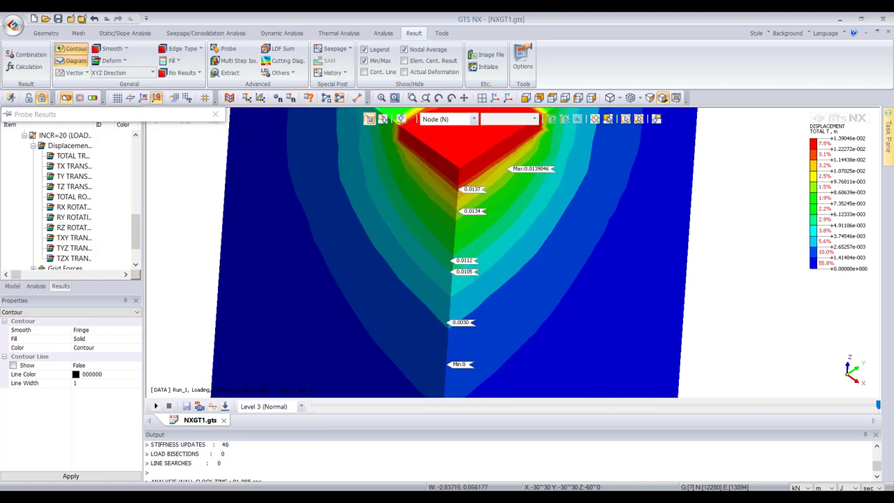
middle_click_drag(456, 301, 498, 260)
scroll(477, 197, "up", 5)
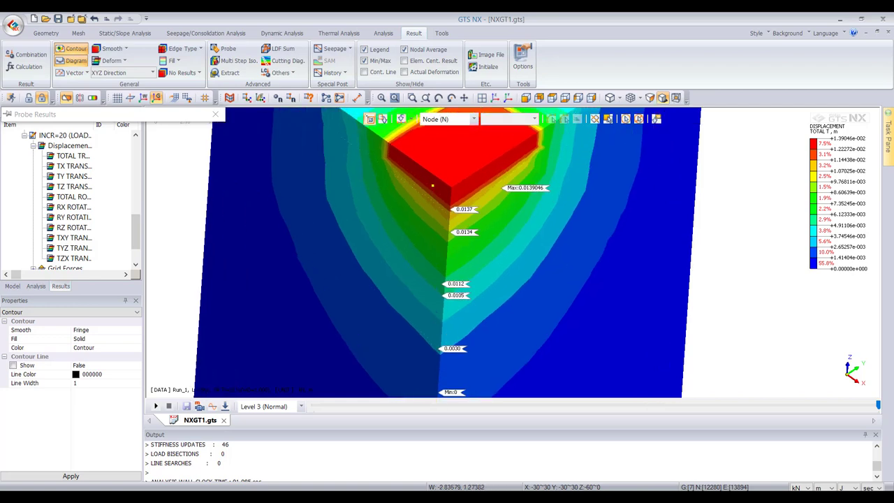
scroll(477, 197, "down", 4)
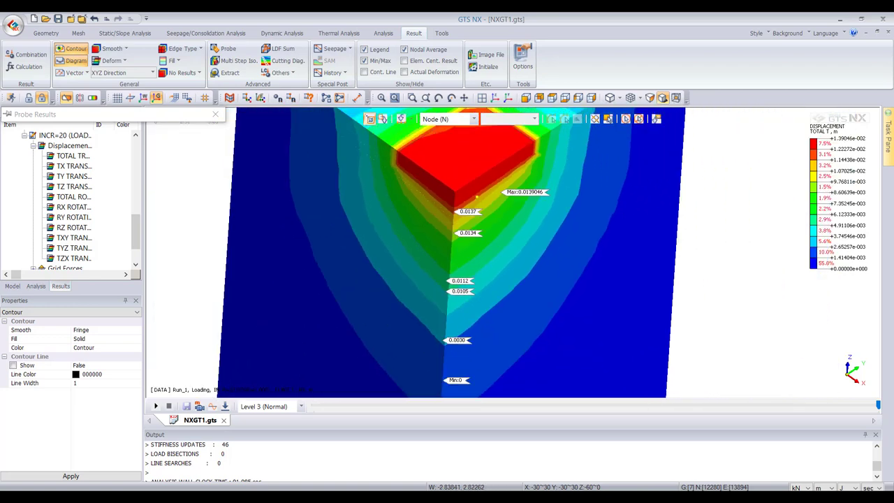
scroll(476, 197, "down", 2)
left_click(216, 114)
scroll(448, 210, "down", 2)
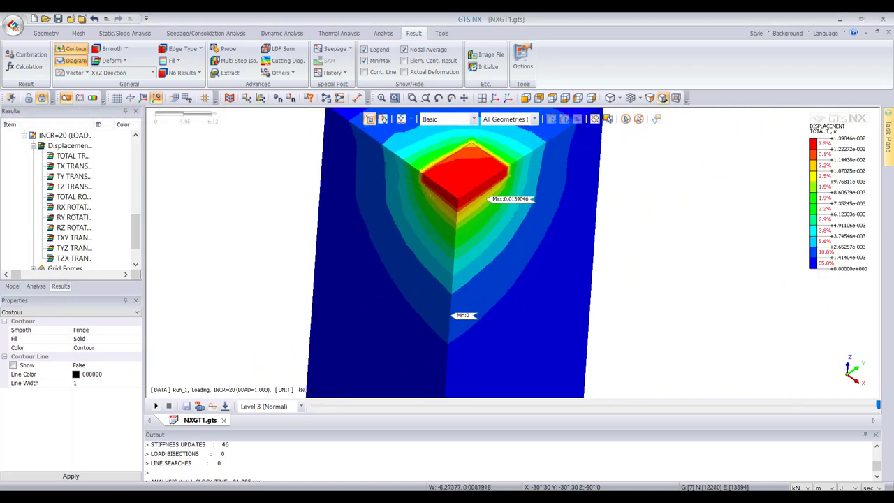
- Display the S-ZZ solid stress contour for the final loading increment and apply Auto-Range to its legend
scroll(70, 201, "down", 2)
left_click(33, 248)
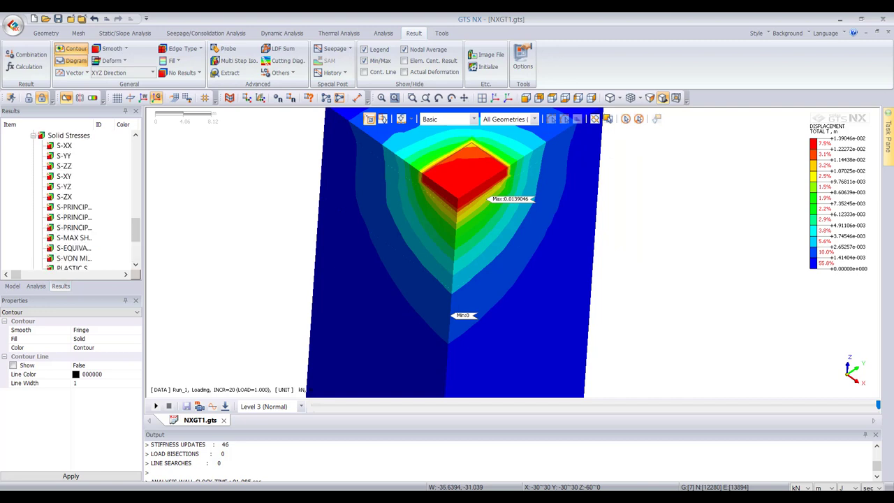
double_click(63, 165)
scroll(496, 206, "up", 4)
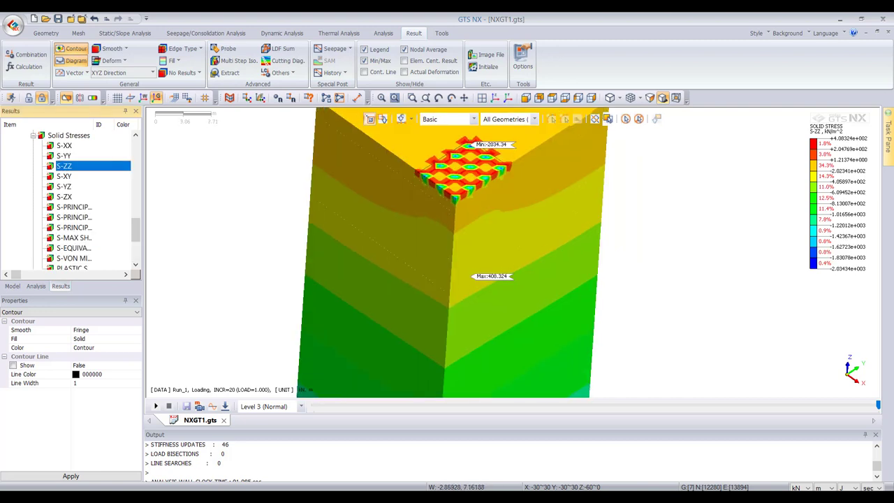
right_click(812, 199)
left_click(835, 263)
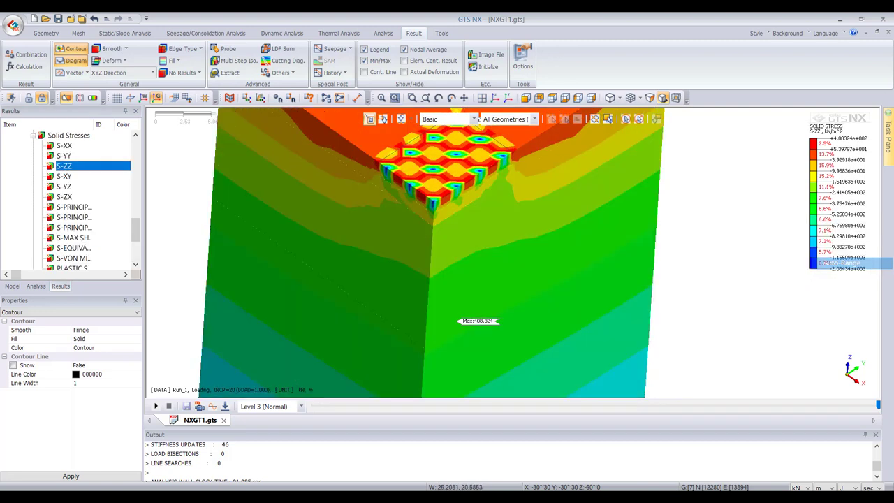
- View the S-VON MISES solid stress contour on the clipped model
scroll(70, 199, "down", 3)
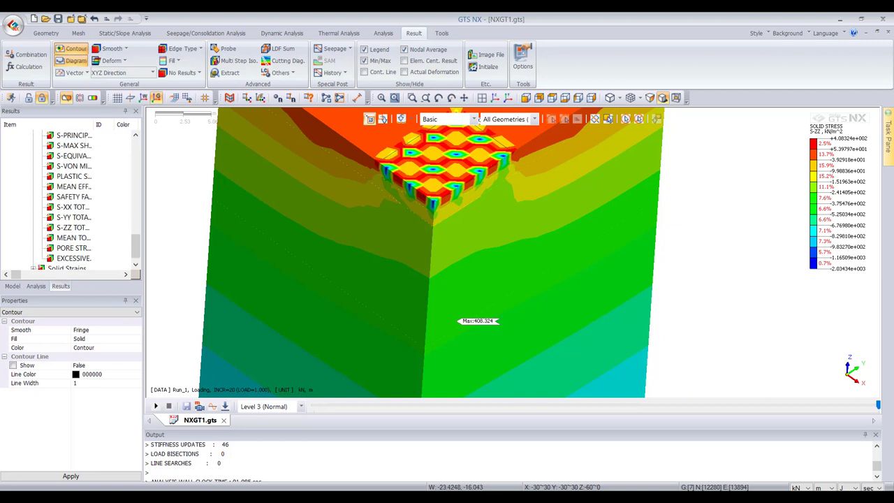
double_click(73, 165)
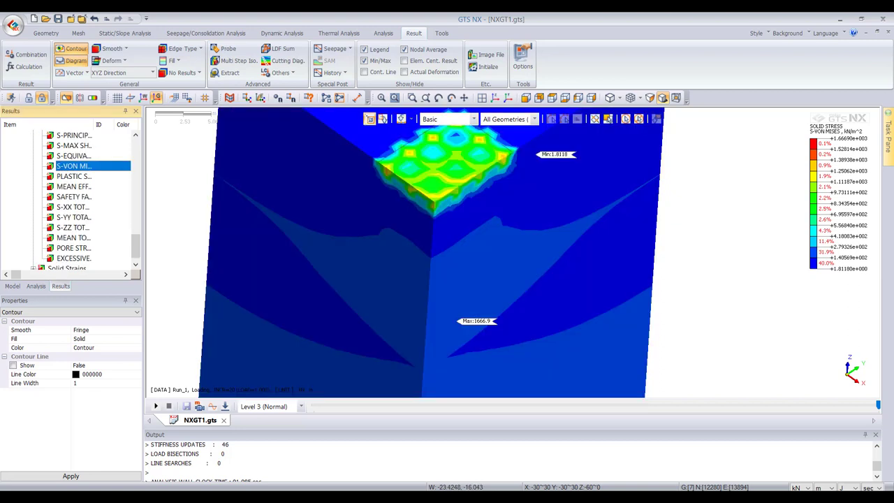
scroll(70, 199, "down", 1)
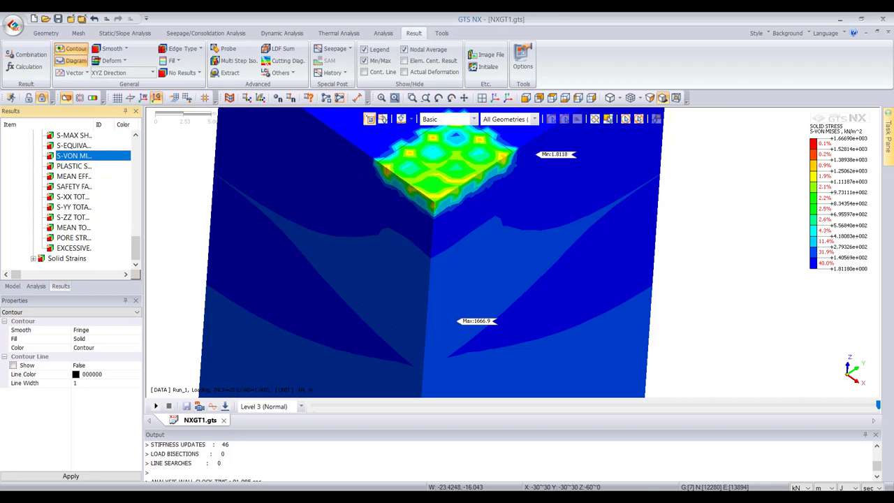
- Display the S-ZZ solid stress contour again in front view and examine the stress concentrations within and beneath the raft
scroll(69, 199, "up", 3)
double_click(74, 248)
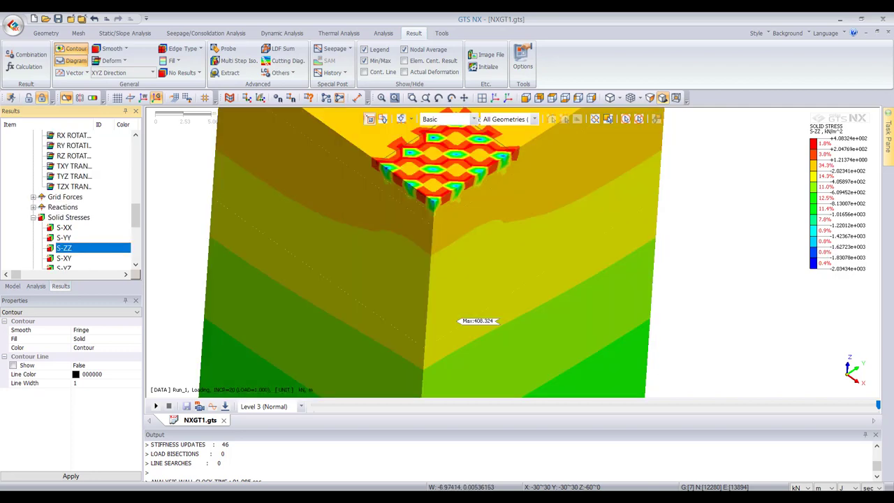
scroll(470, 185, "up", 1)
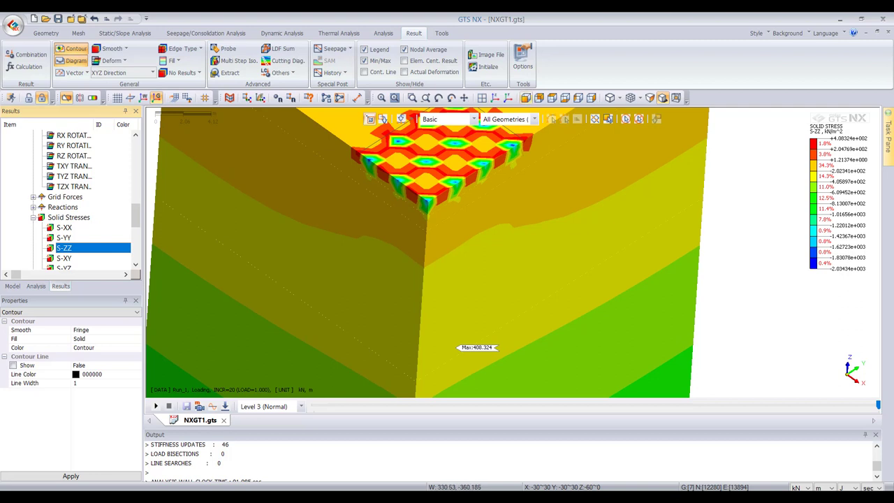
left_click(526, 97)
scroll(467, 168, "up", 3)
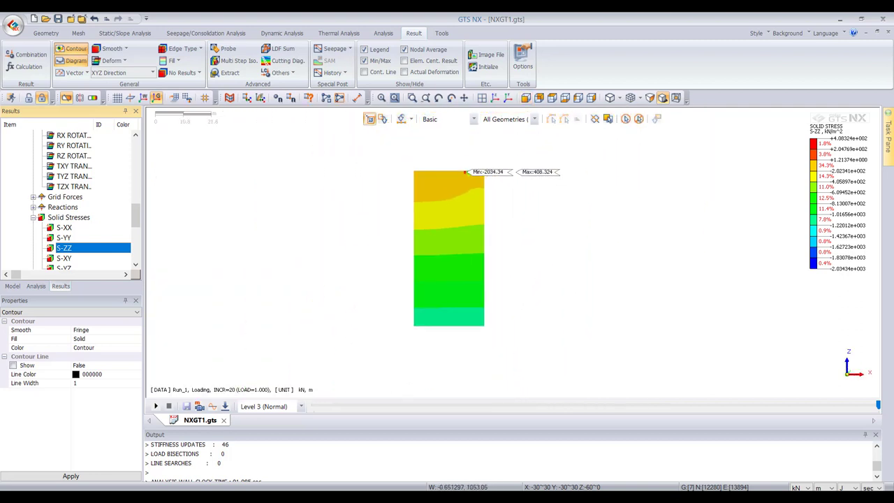
scroll(391, 195, "up", 3)
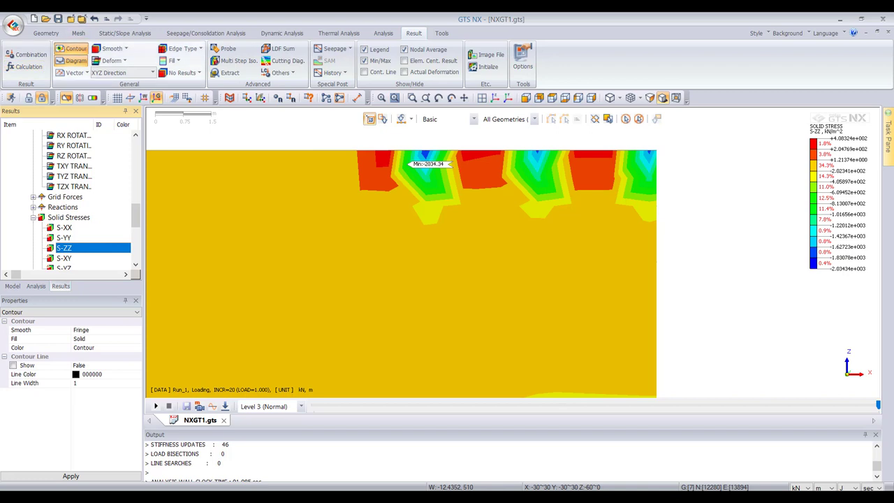
scroll(469, 212, "down", 5)
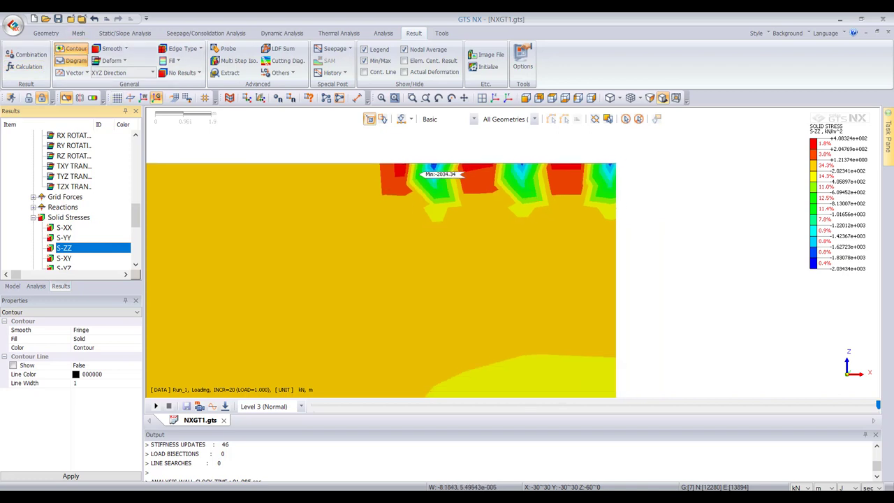
scroll(470, 212, "up", 3)
scroll(403, 203, "up", 3)
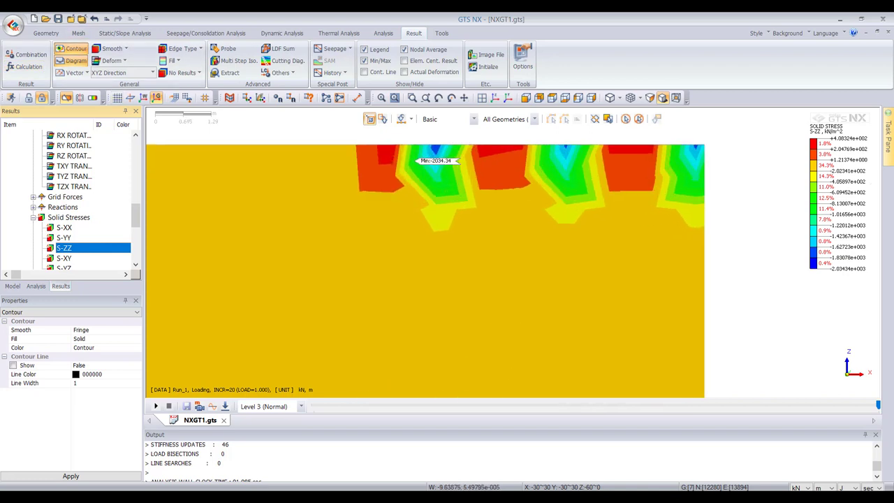
scroll(451, 205, "down", 3)
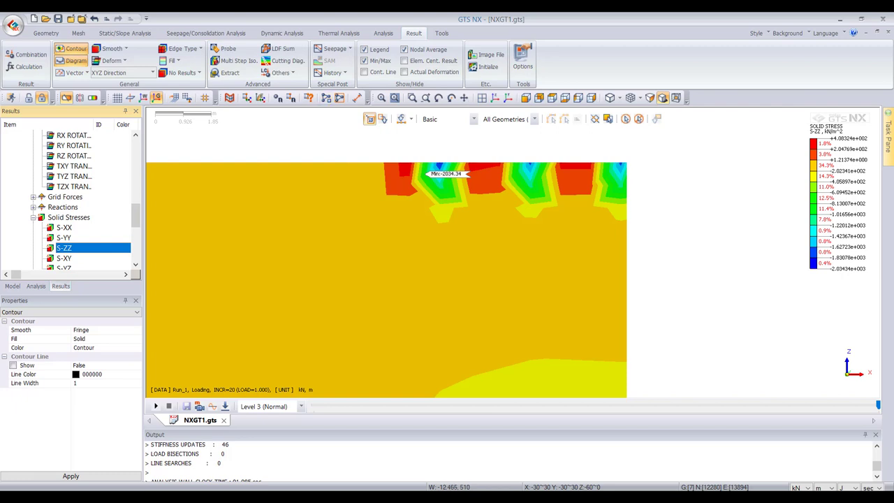
- Start a cutting-line diagram with a two-point line and try to pick its first point on the model
left_click(285, 60)
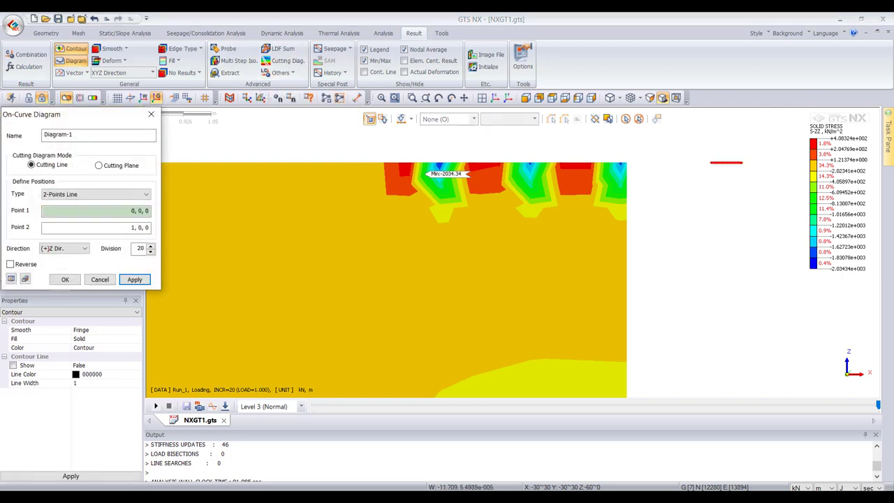
left_click(243, 163)
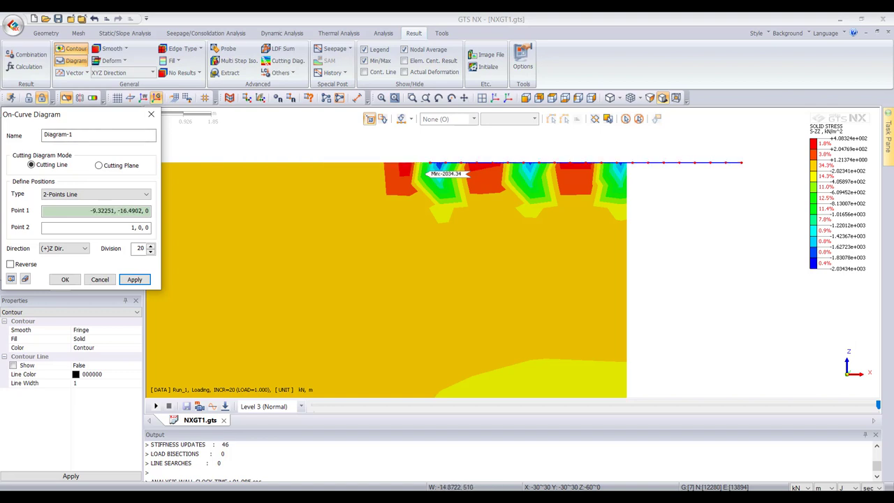
left_click_drag(88, 115, 402, 137)
- Switch to the XZ (0,-1,0) work plane and pick cutting line points along the raft's base, from about (-10.83, 0, -0.95) to (-2.82, 0, -1.05)
scroll(67, 199, "up", 12)
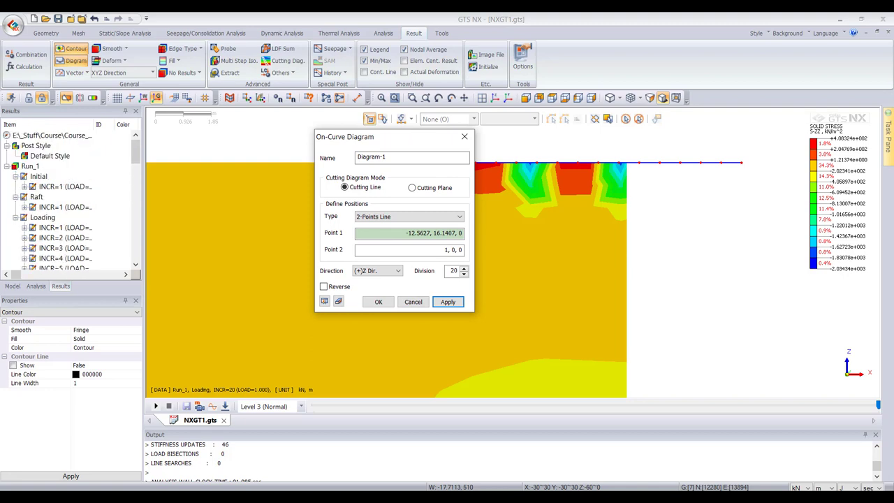
left_click(12, 286)
scroll(68, 199, "up", 4)
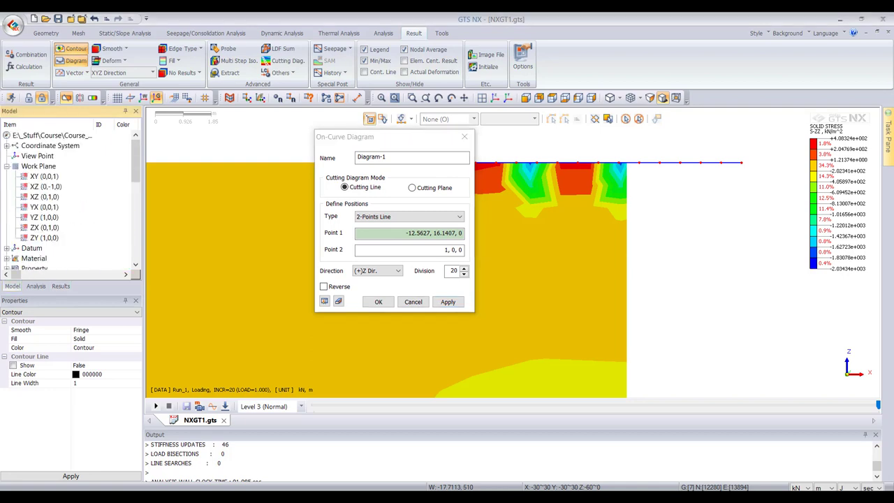
double_click(46, 187)
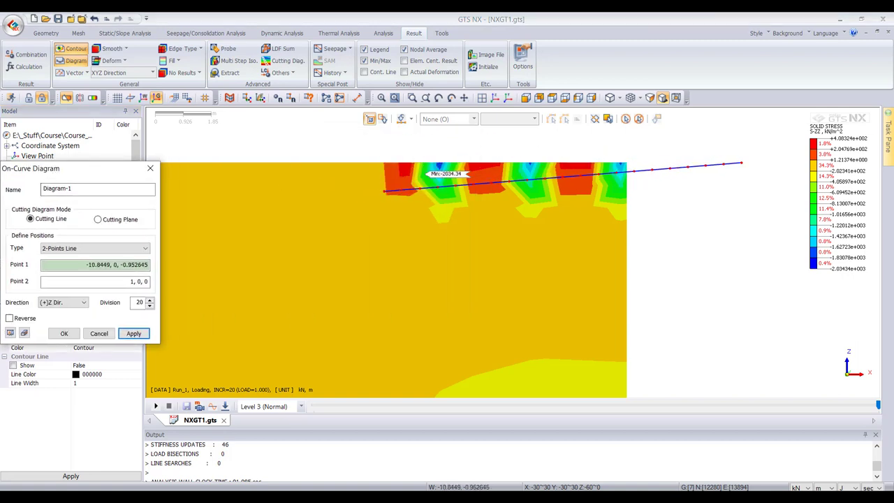
left_click(384, 191)
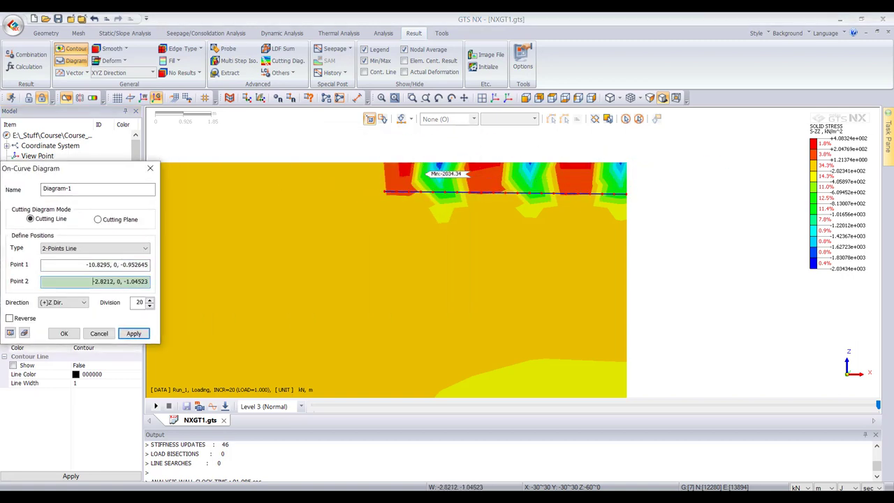
left_click(626, 194)
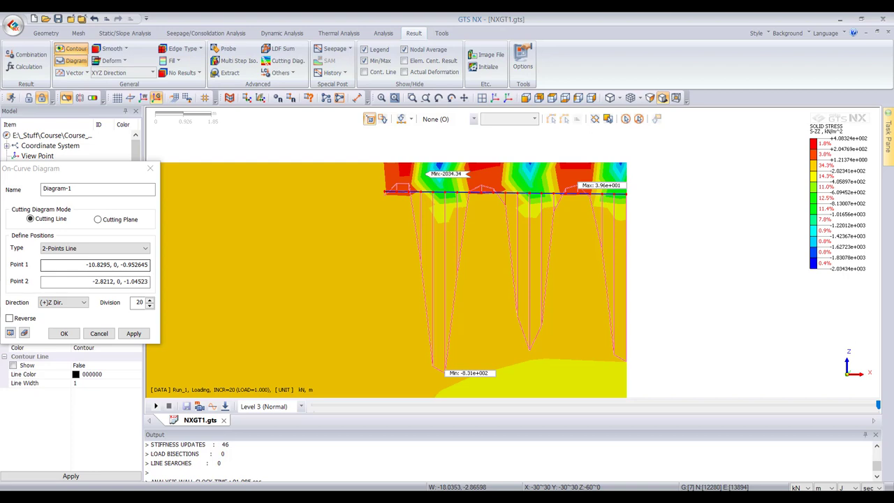
- Set the cutting line's first point to -100, 0, -1.5 and copy these coordinates to the second point
double_click(99, 265)
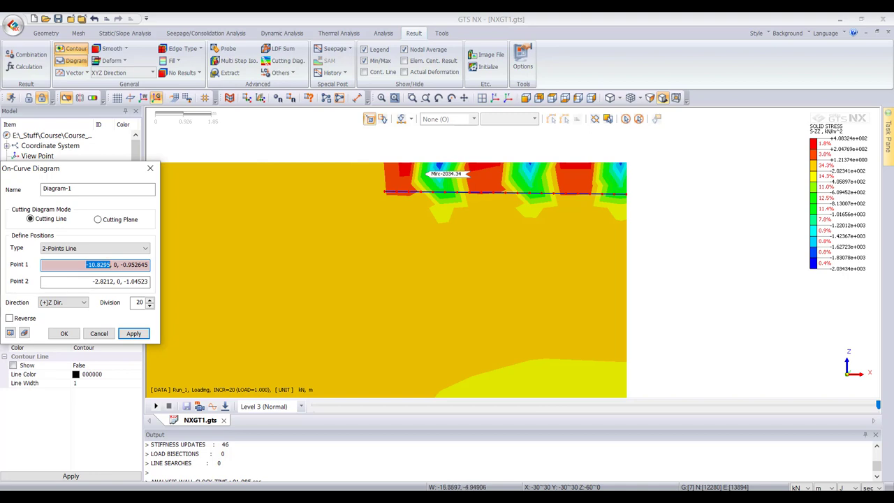
type("-100")
left_click_drag(123, 264, 148, 264)
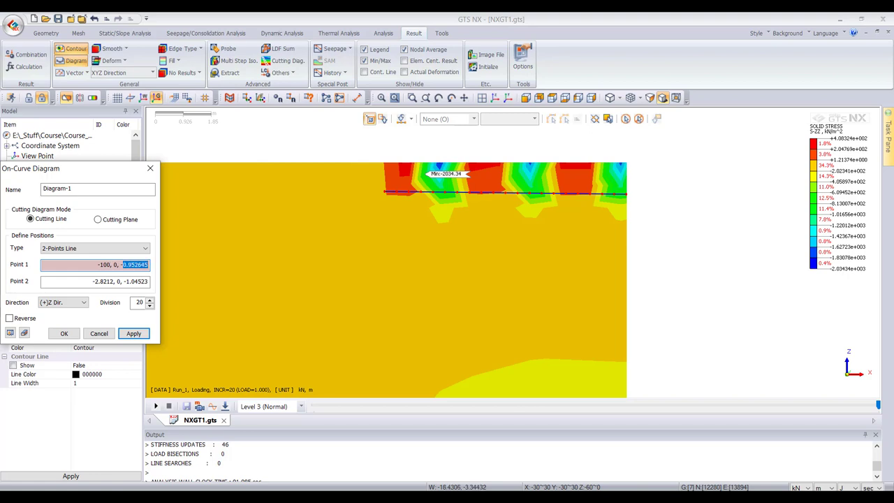
type("1.5")
left_click_drag(148, 264, 112, 265)
key("ctrl+c")
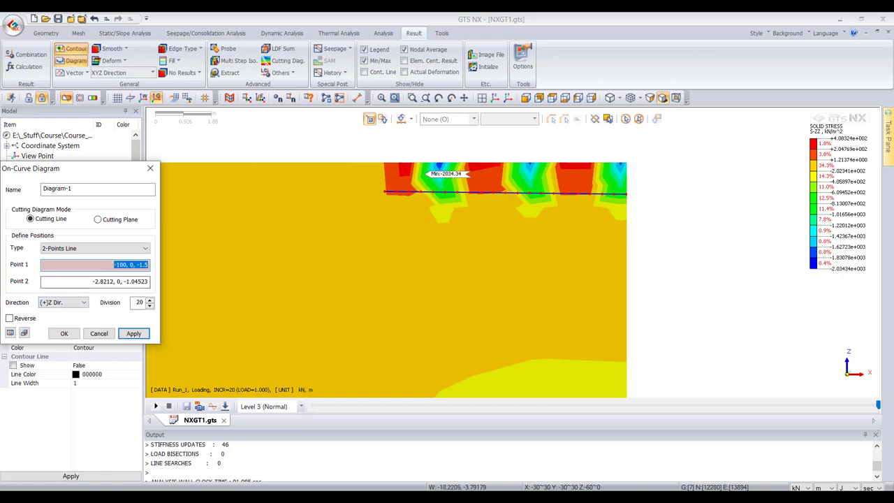
key("Tab")
key("ctrl+v")
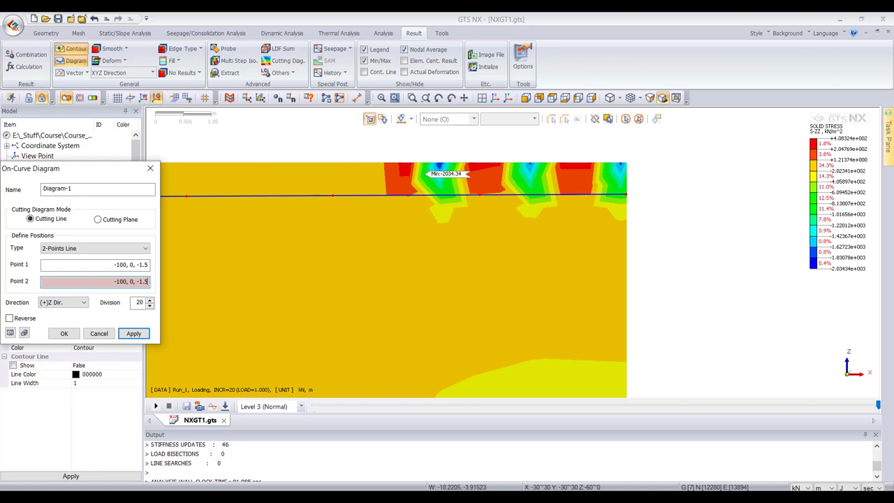
- Change the cutting line's points to -10, 0, -1.5 and 10, 0, -1.5, and preview the S-ZZ stress diagram beneath the raft
left_click(120, 265)
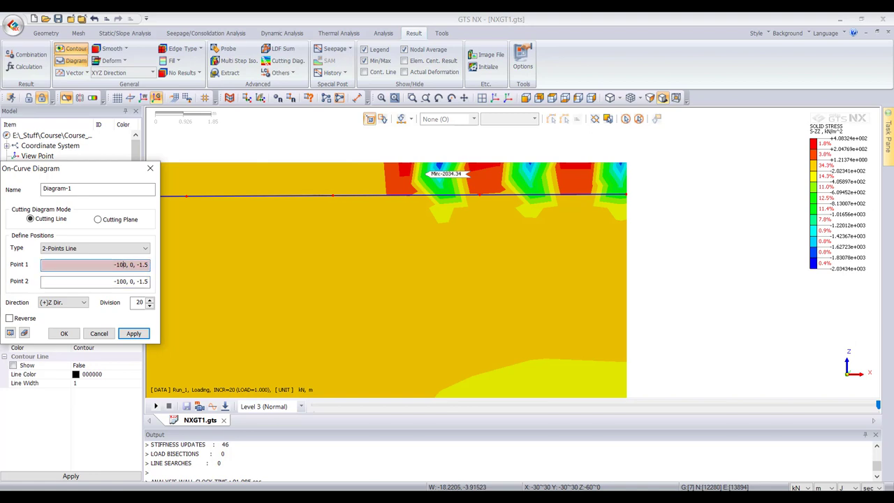
key("BackSpace")
left_click(116, 282)
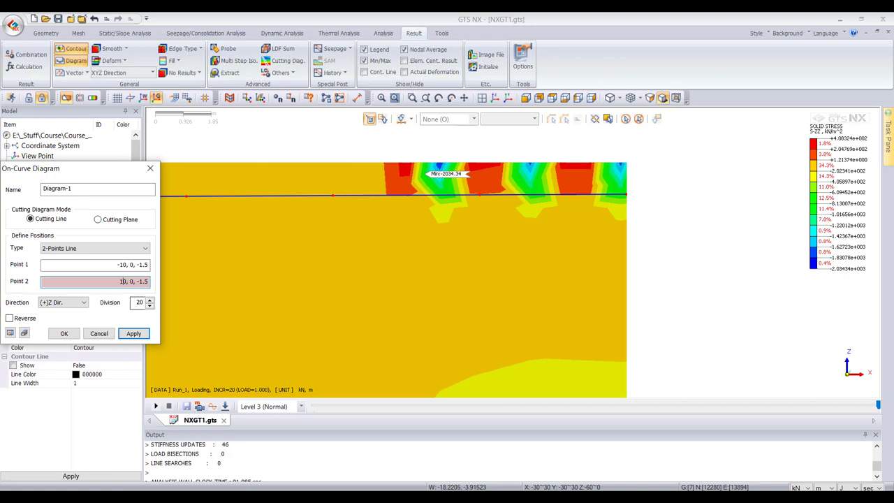
left_click(10, 332)
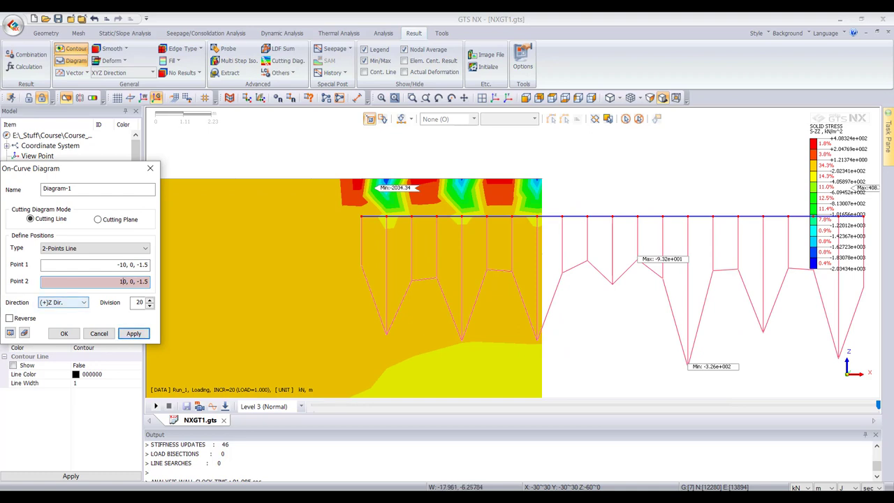
scroll(467, 294, "down", 2)
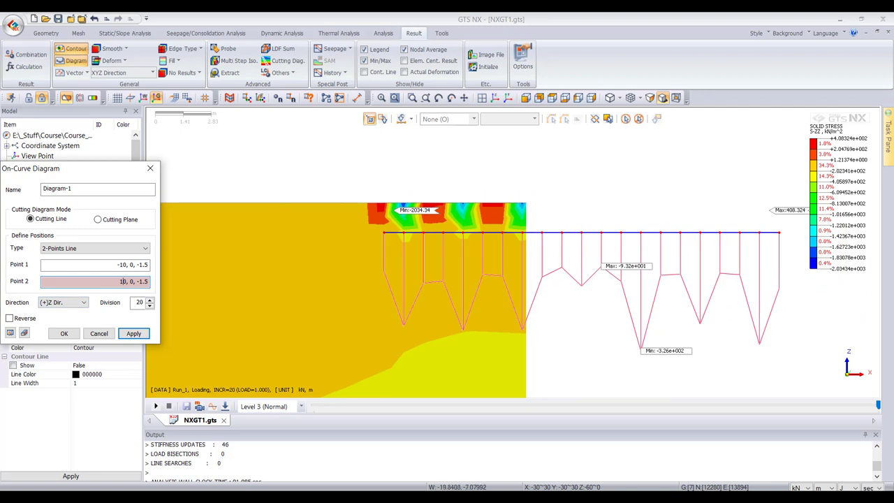
- Create on-curve diagrams along the 2-point line from -10, 0, -1.5 to 10, 0, -1.5, one with 20 divisions and one with 50
left_click(134, 333)
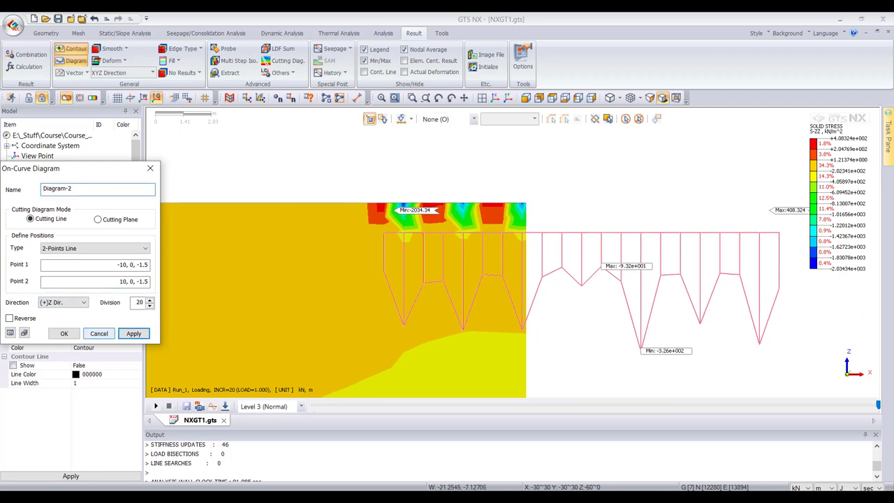
double_click(139, 302)
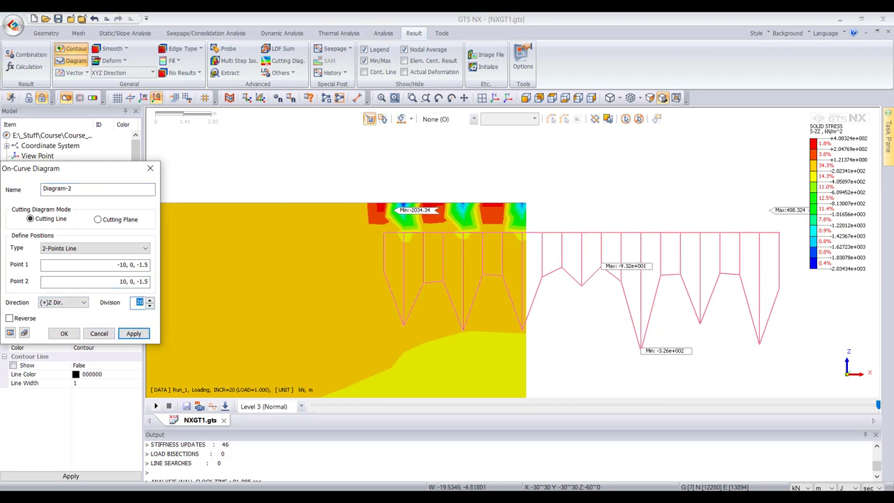
type("5")
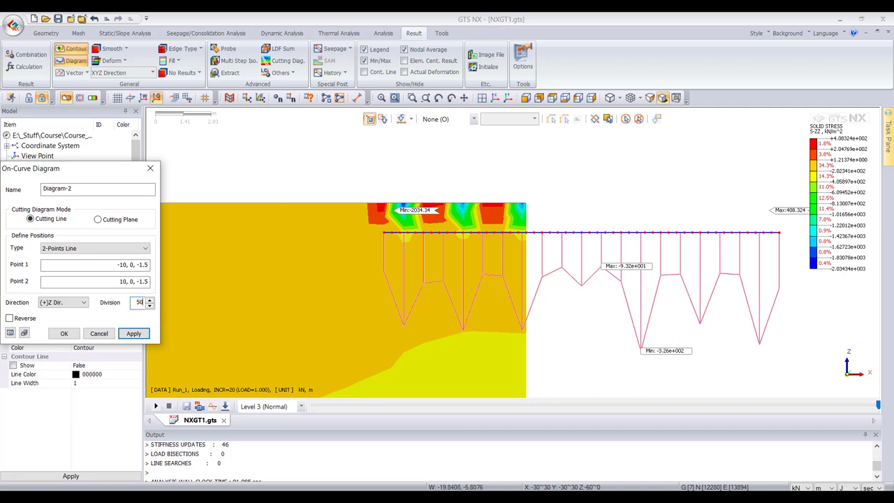
left_click(133, 334)
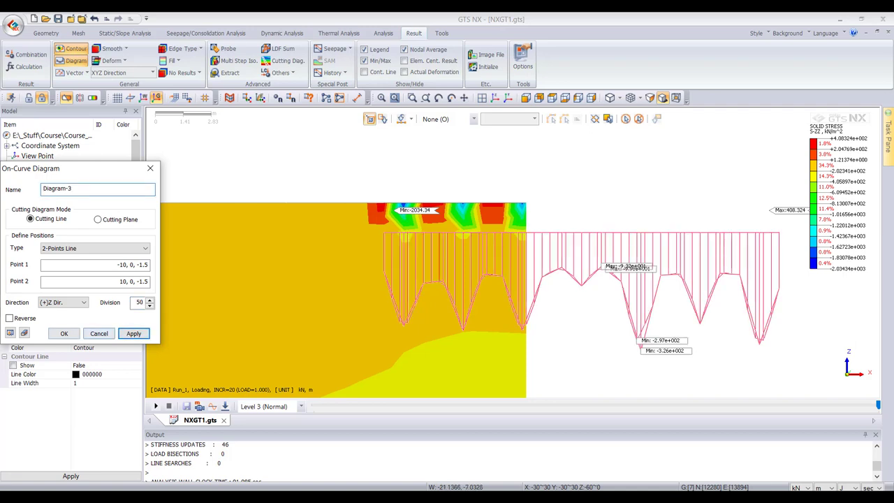
left_click(64, 334)
- Delete the 20-division Diagram-1 from the on-curve diagrams in the results
scroll(522, 292, "up", 4)
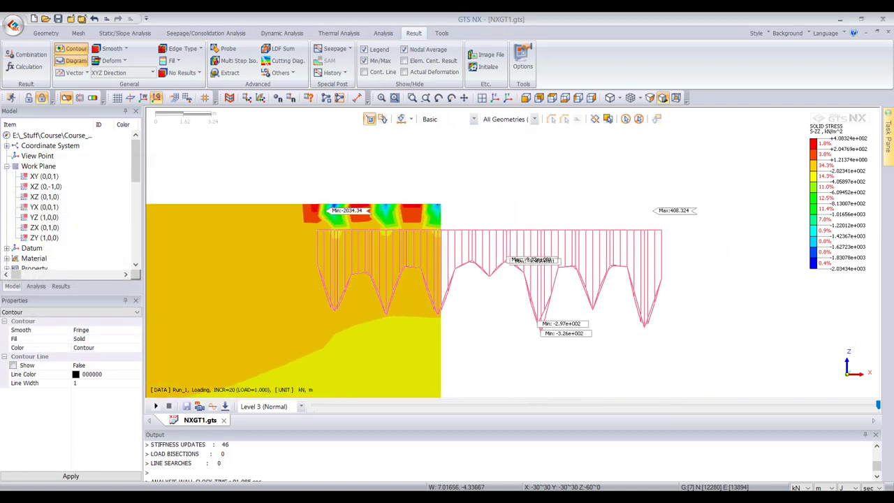
middle_click_drag(522, 292, 475, 307)
left_click(526, 98)
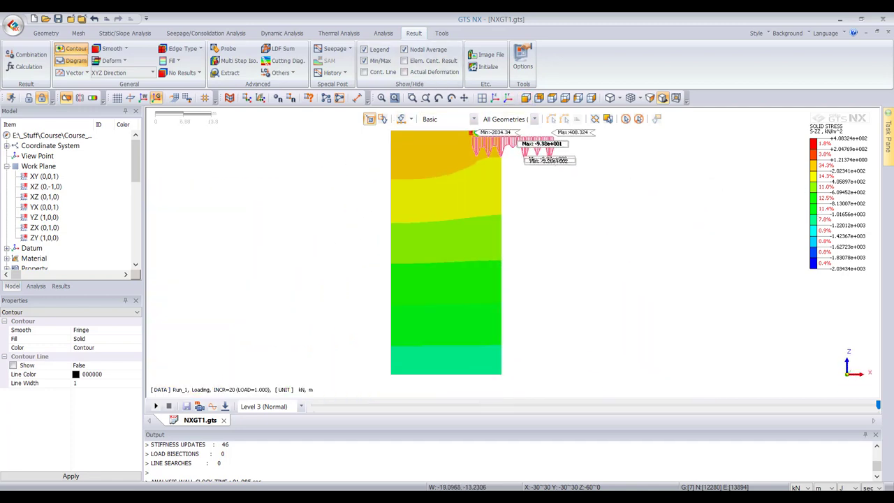
scroll(478, 230, "down", 2)
scroll(511, 169, "up", 3)
scroll(509, 161, "up", 3)
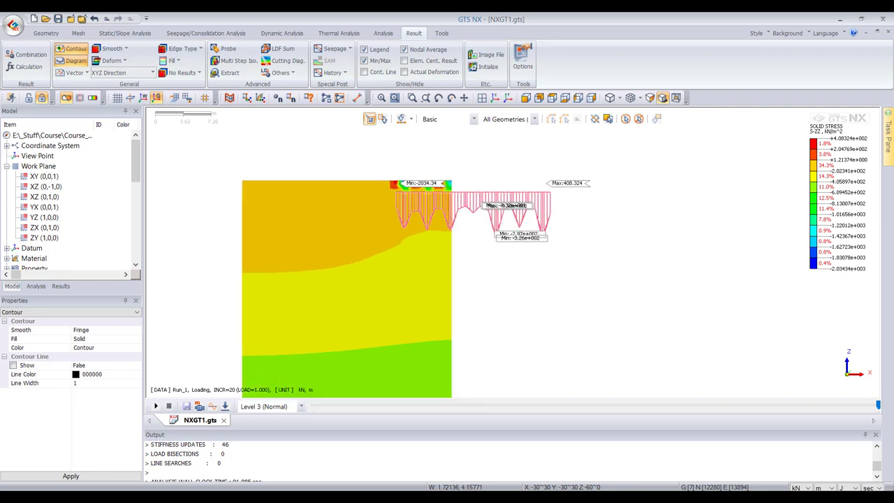
scroll(70, 203, "down", 8)
left_click(60, 286)
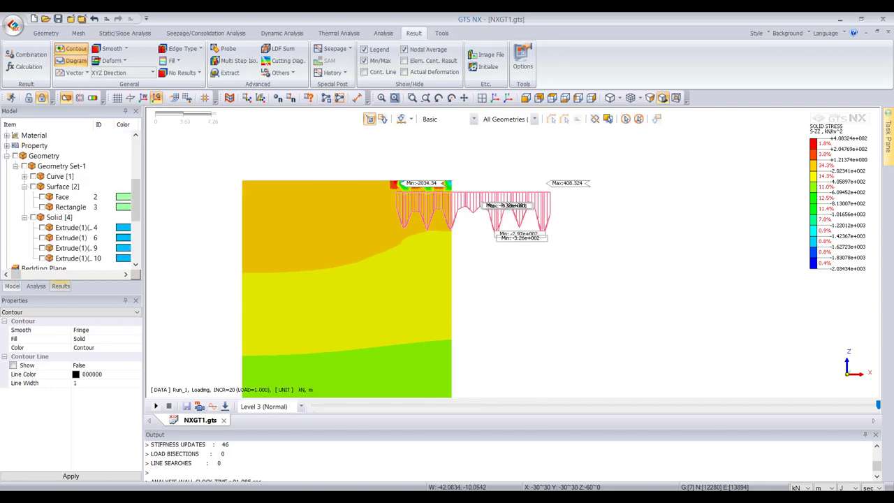
left_click(54, 248)
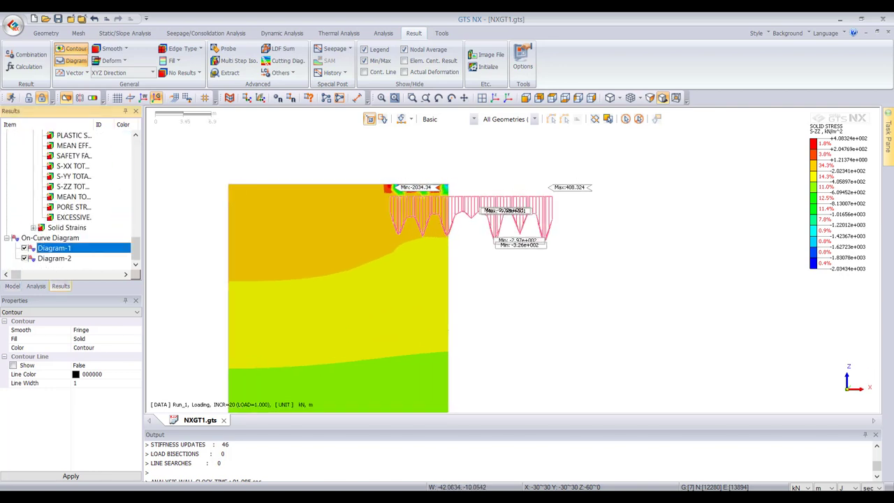
key("Delete")
- Display the TZ translation displacement contour for load increment INCR=20
scroll(524, 207, "up", 3)
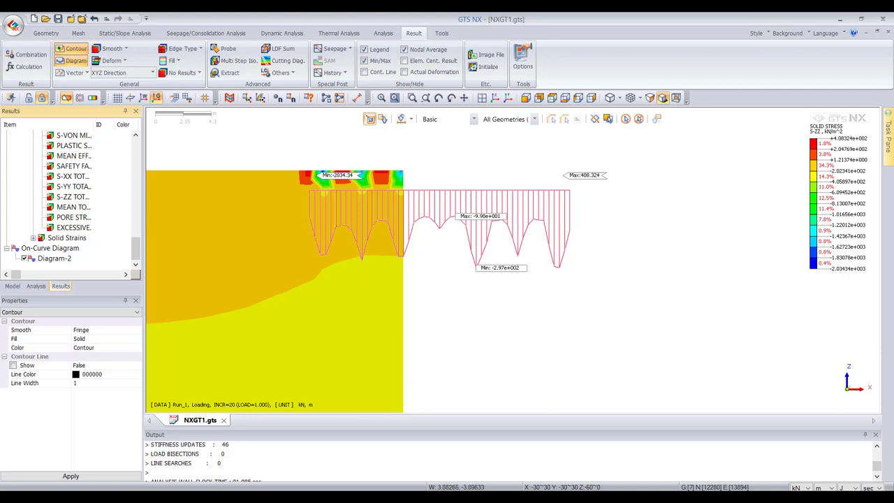
scroll(489, 242, "down", 5)
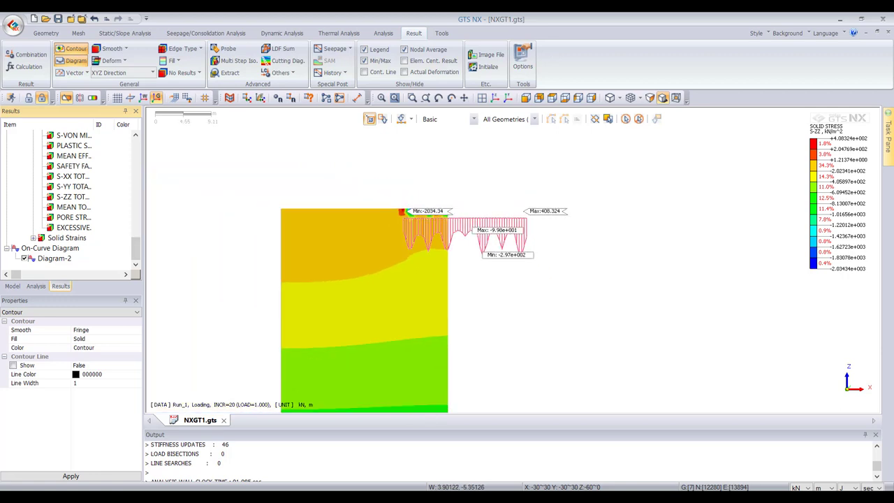
scroll(481, 248, "up", 2)
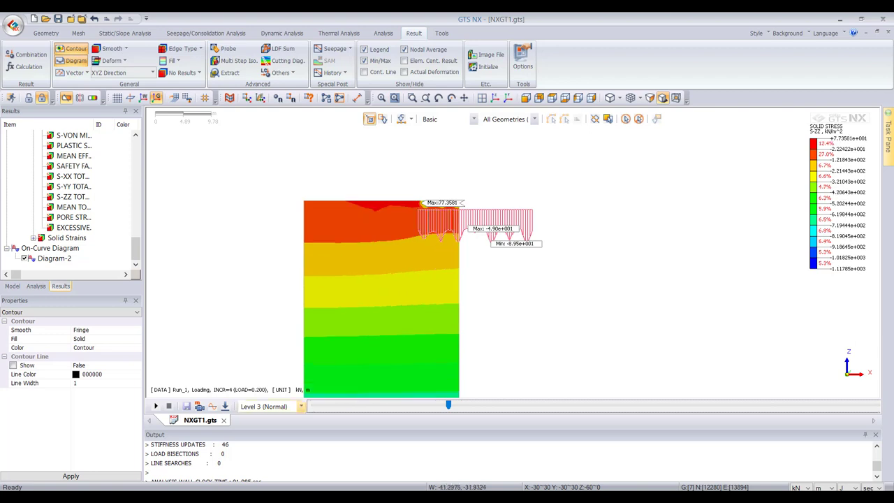
scroll(68, 197, "up", 12)
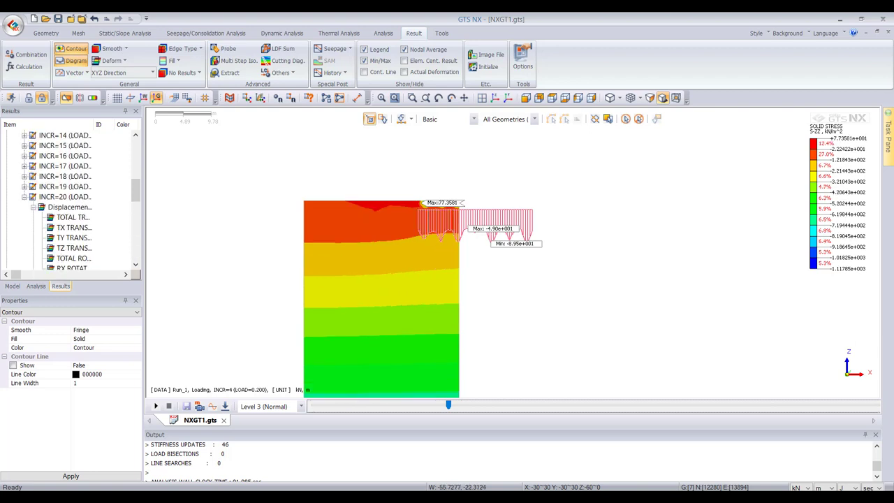
left_click(74, 237)
left_click(74, 248)
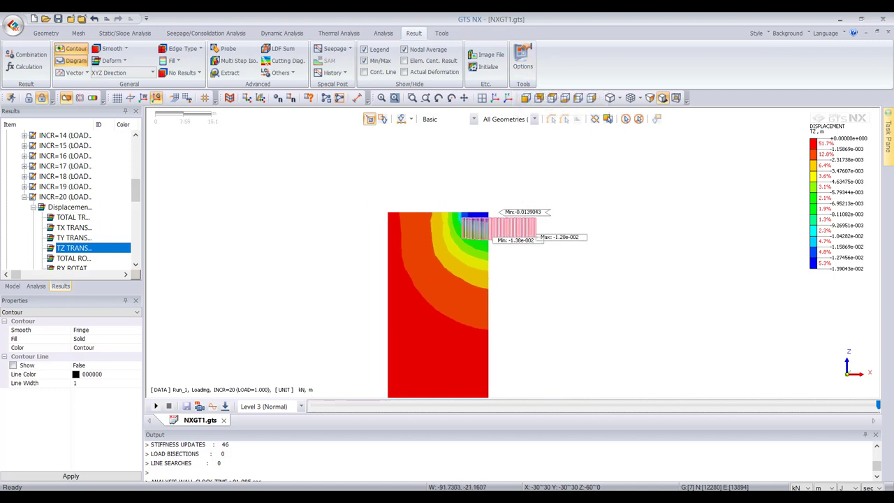
scroll(66, 199, "down", 3)
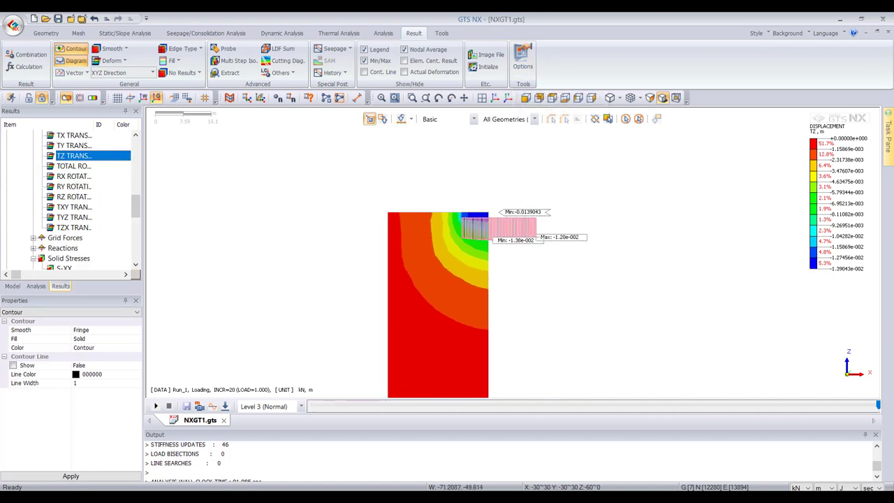
- Return from the results to the pre-processing model and turn off clipping to show the full raft and soil mesh
left_click(29, 98)
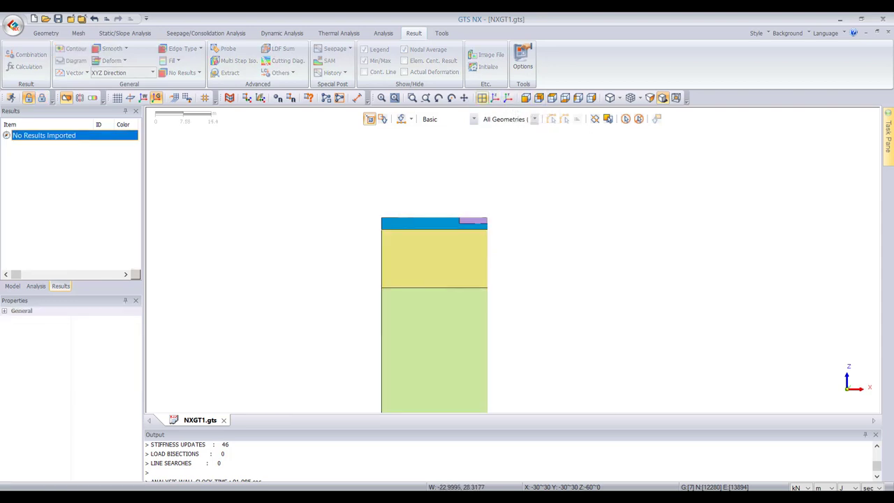
left_click(481, 98)
left_click(482, 97)
left_click(12, 286)
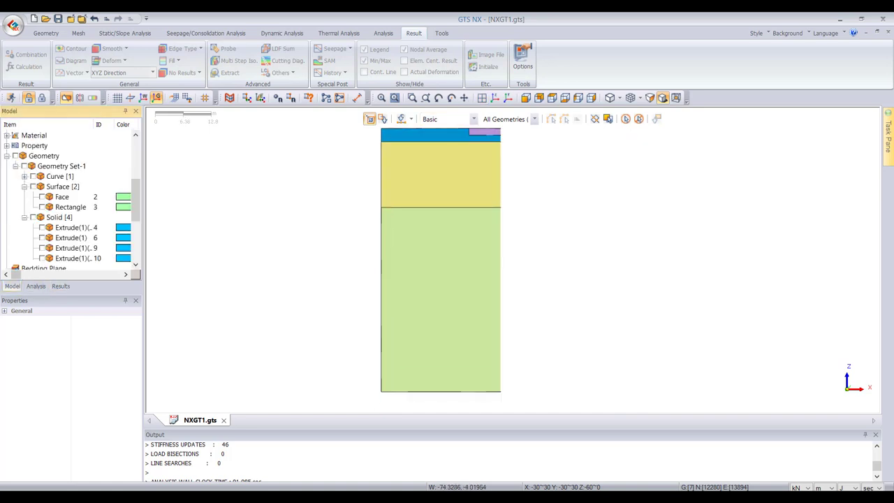
middle_click_drag(362, 196, 401, 241)
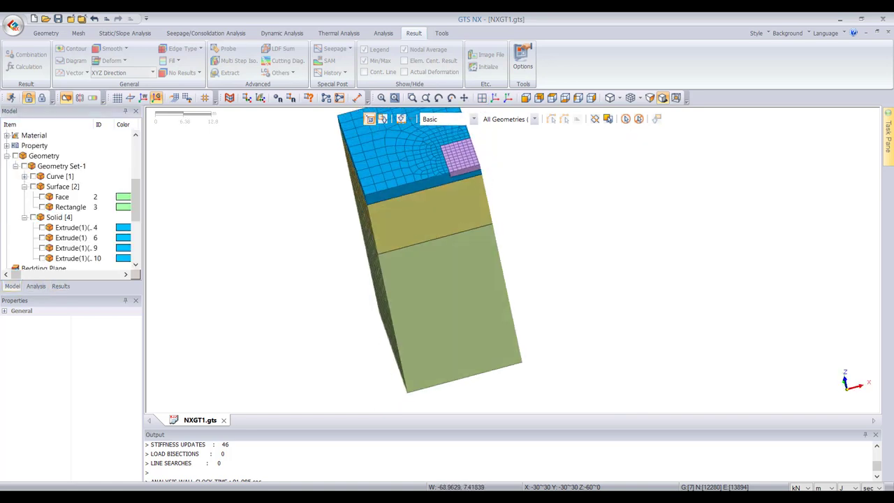
left_click(66, 98)
middle_click_drag(530, 196, 559, 295)
scroll(560, 295, "up", 1)
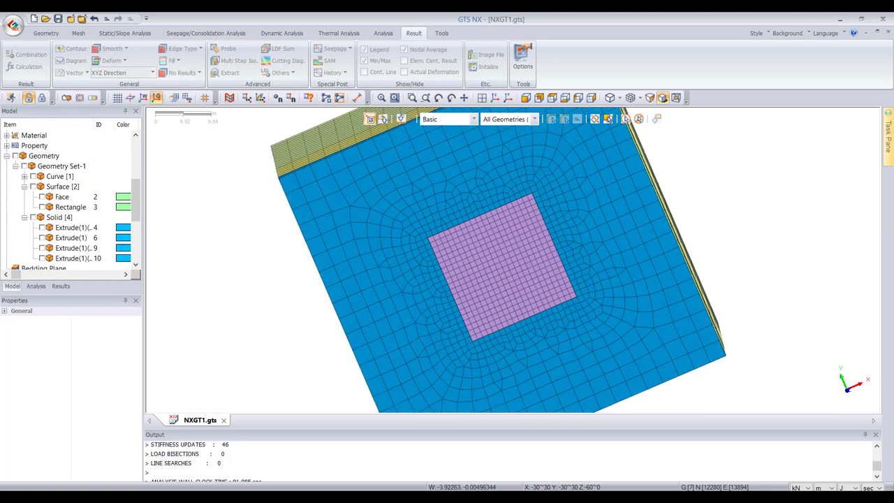
scroll(480, 246, "up", 3)
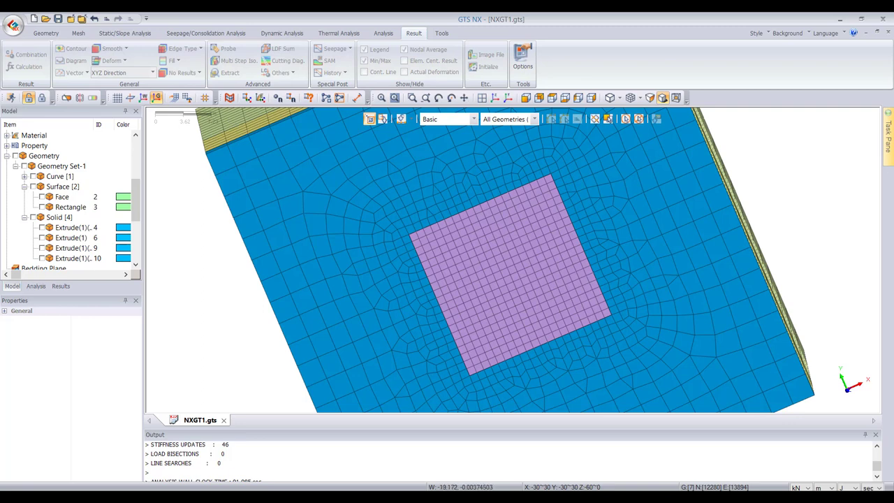
left_click(79, 33)
left_click(46, 33)
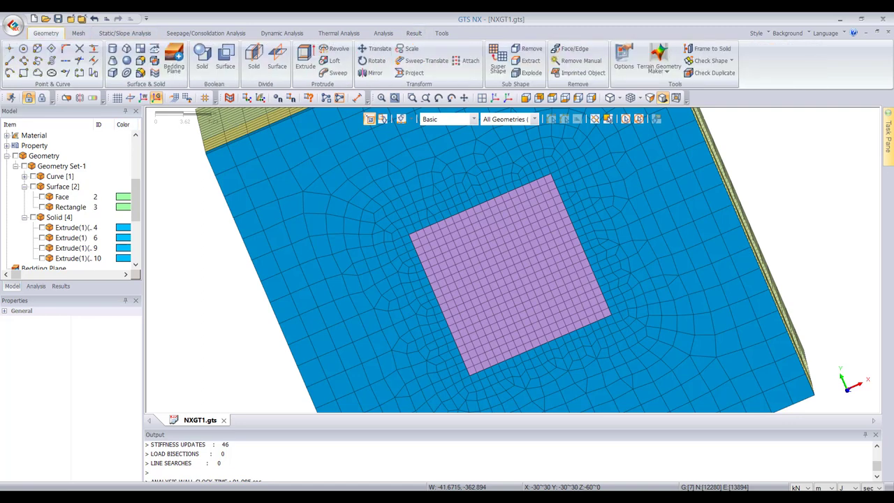
left_click(78, 33)
left_click(39, 60)
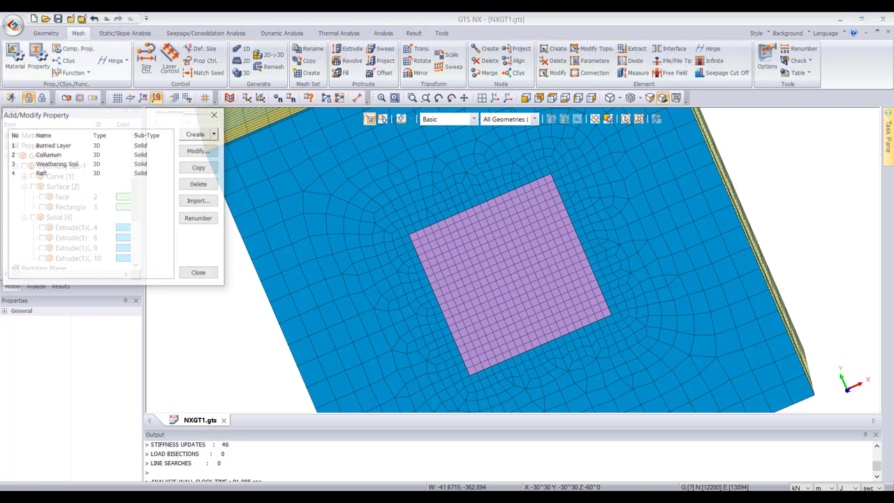
left_click(214, 133)
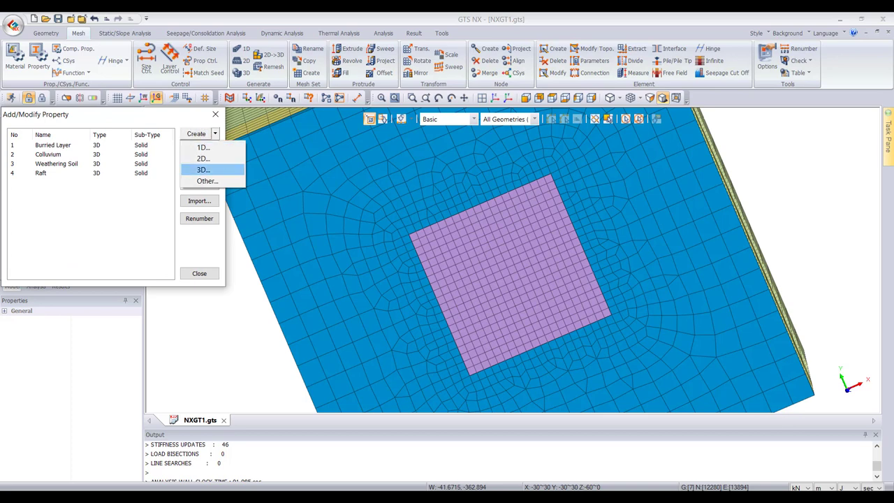
left_click(207, 181)
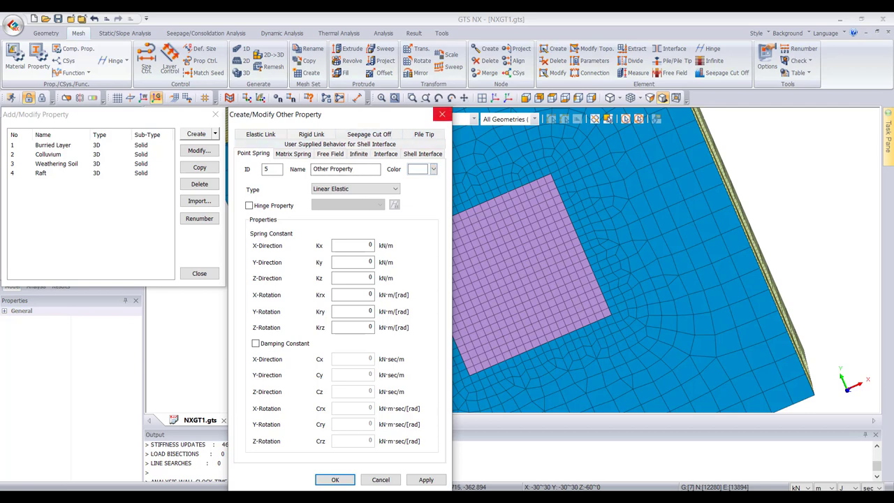
left_click(442, 114)
left_click(215, 114)
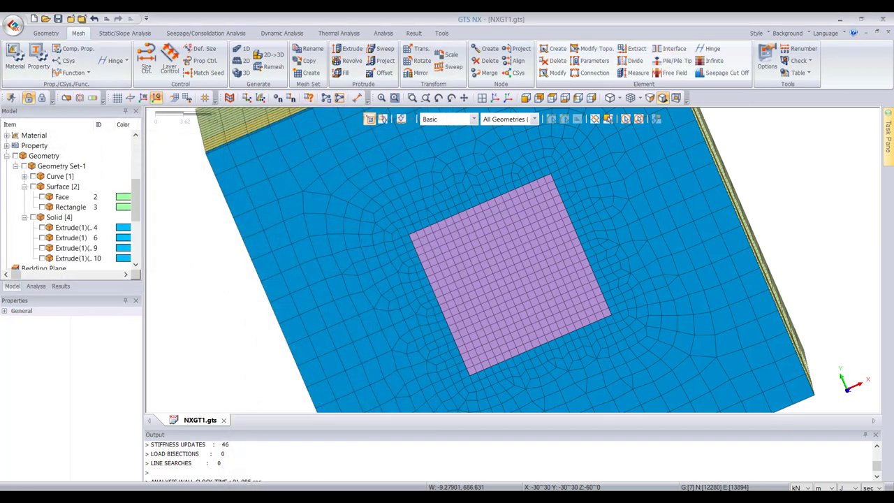
- Start creating an element of the Other category and set its type to Gauging Shell
left_click(555, 48)
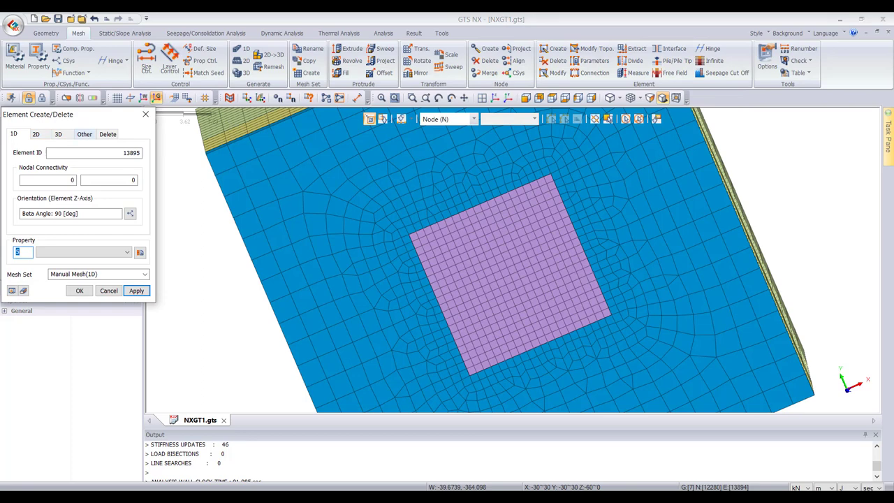
left_click(84, 133)
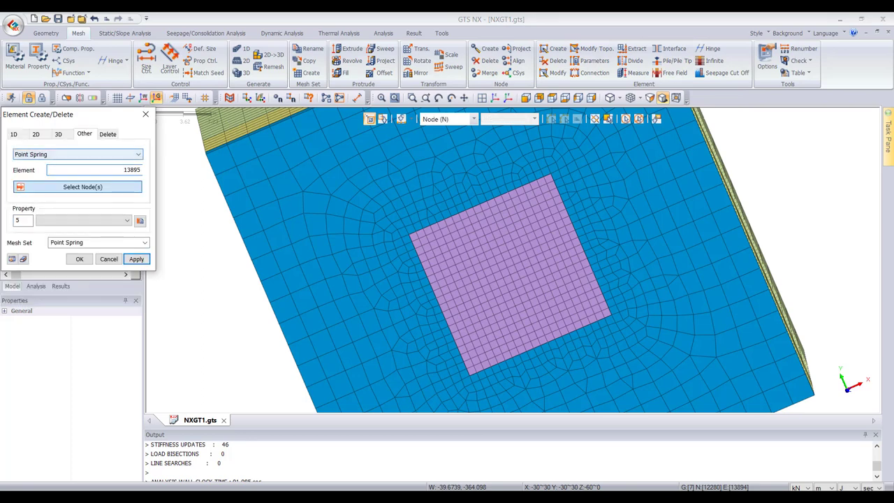
left_click(76, 153)
left_click(42, 213)
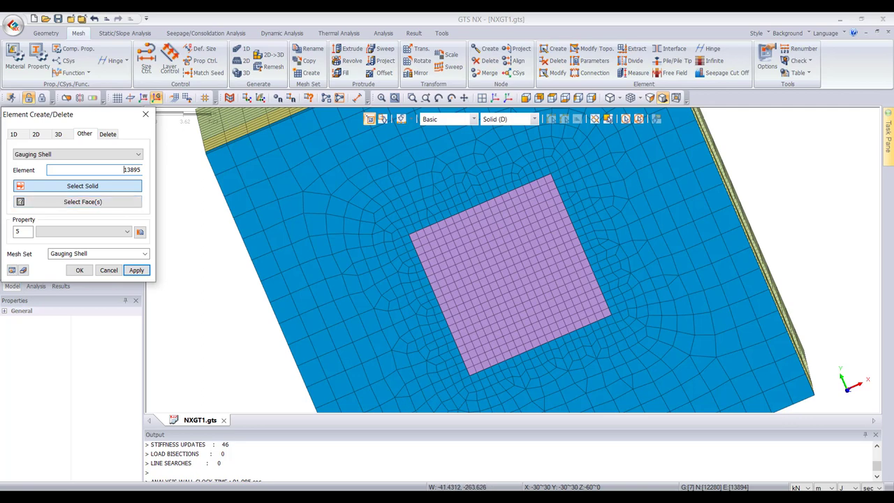
scroll(344, 224, "down", 2)
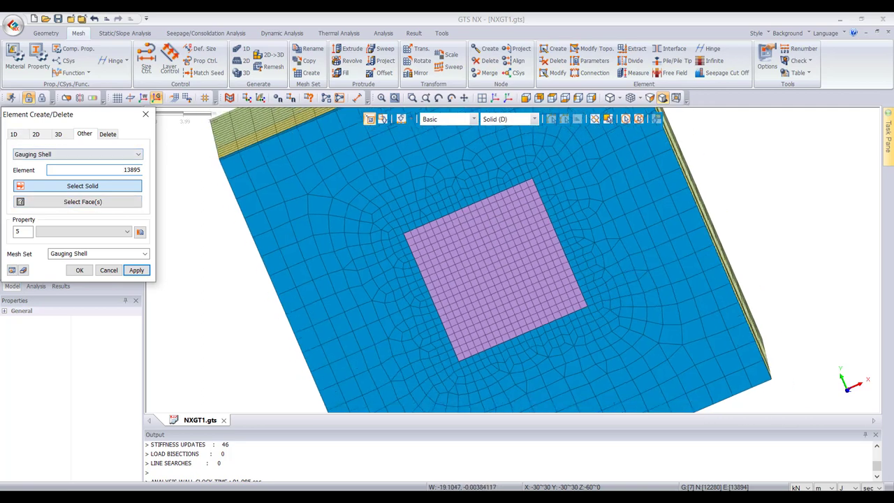
left_click_drag(70, 113, 97, 273)
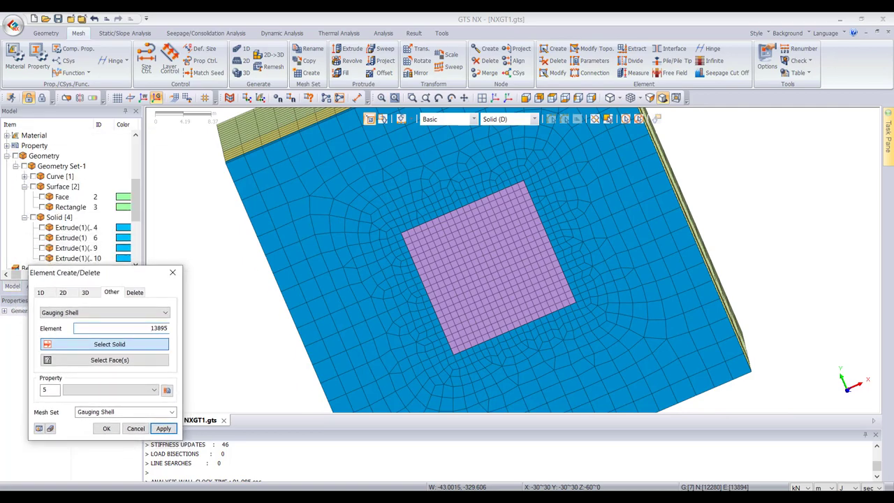
- Show the geometry solids and assign the raft solid and its top face to the gauging shell
left_click(32, 218)
scroll(533, 213, "down", 3)
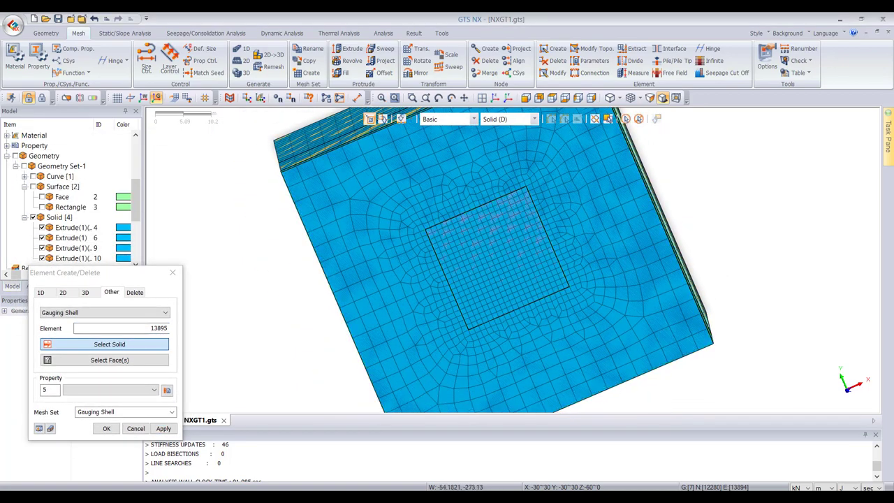
left_click(497, 258)
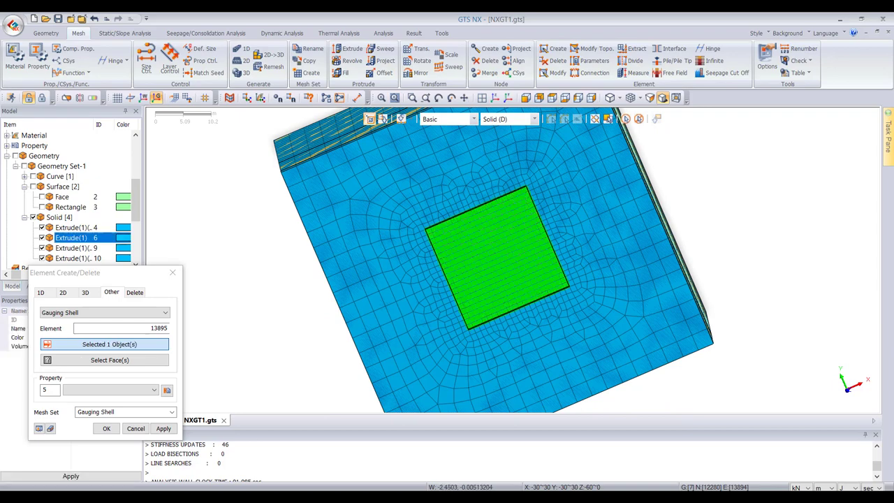
left_click(105, 360)
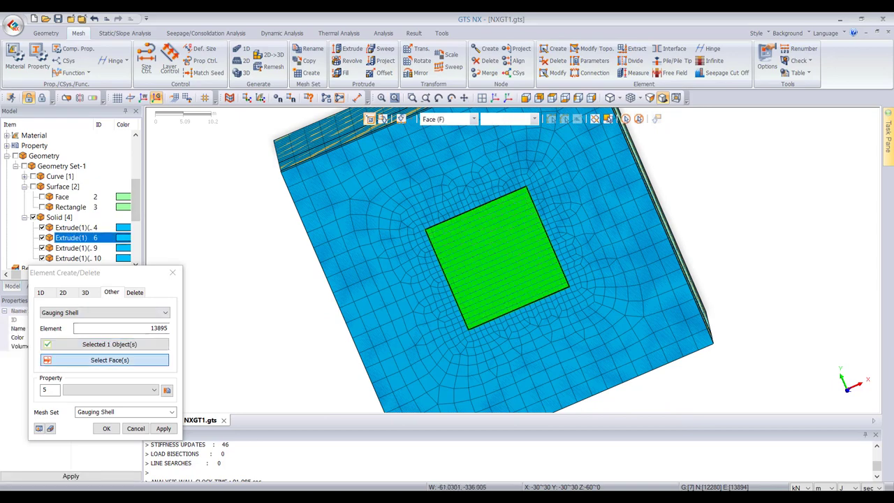
left_click(498, 257)
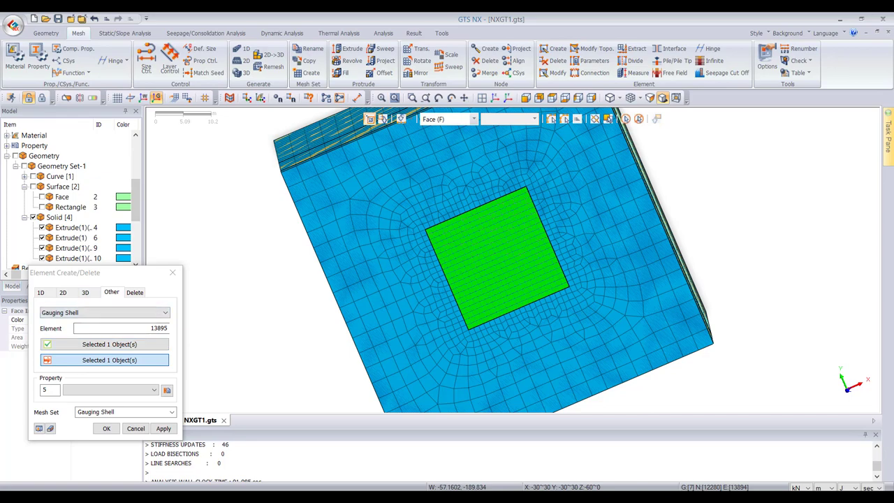
- Create a gauging shell 2D property named Guaging Shell with Element CSys as the material coordinate system
left_click_drag(64, 272, 110, 130)
left_click(211, 247)
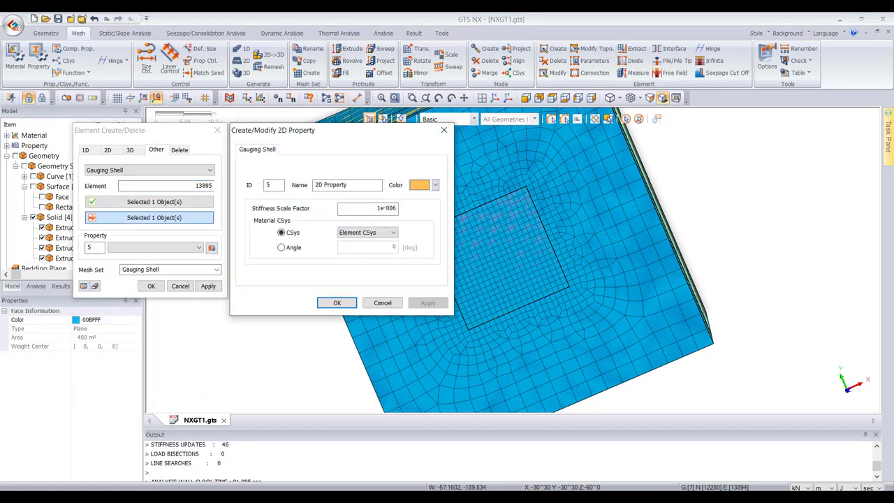
left_click(368, 232)
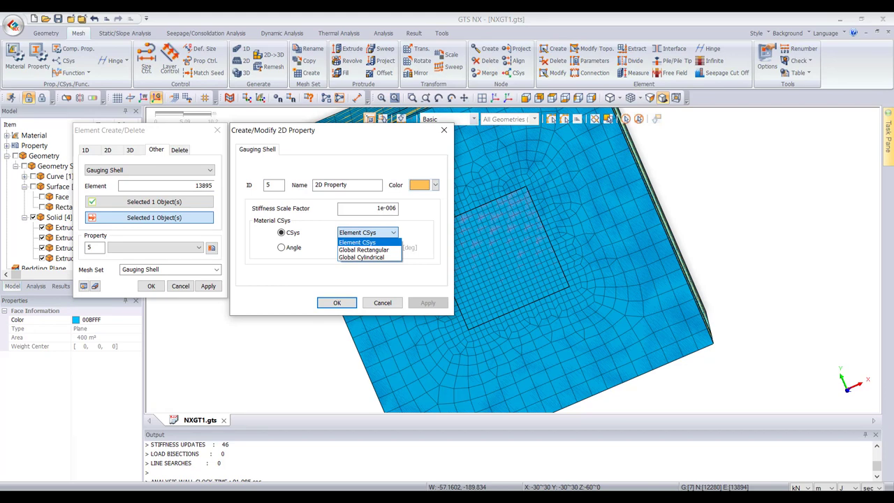
left_click(368, 232)
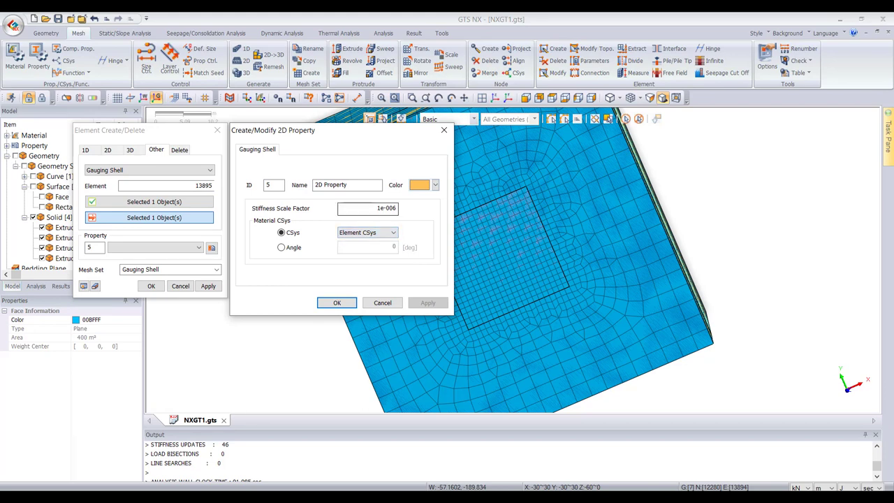
left_click(274, 185)
key("Tab")
type("G")
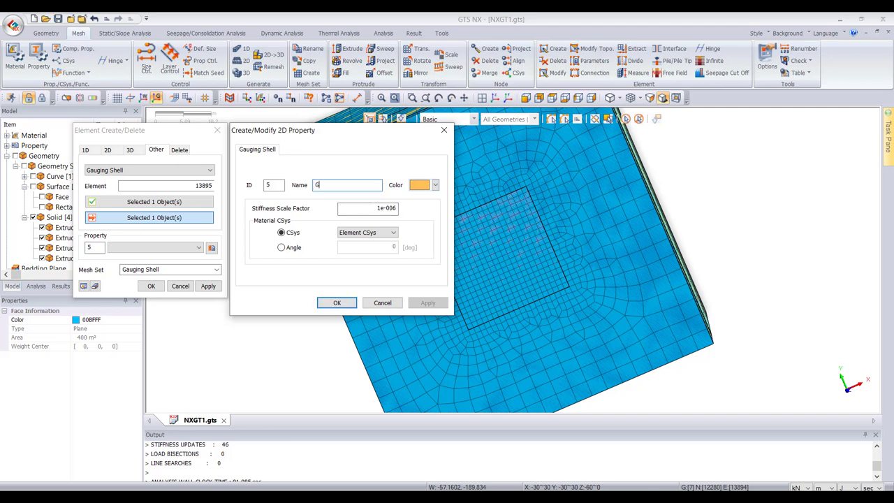
type("Sheel")
key("BackSpace")
key("BackSpace")
type("ll")
left_click(336, 302)
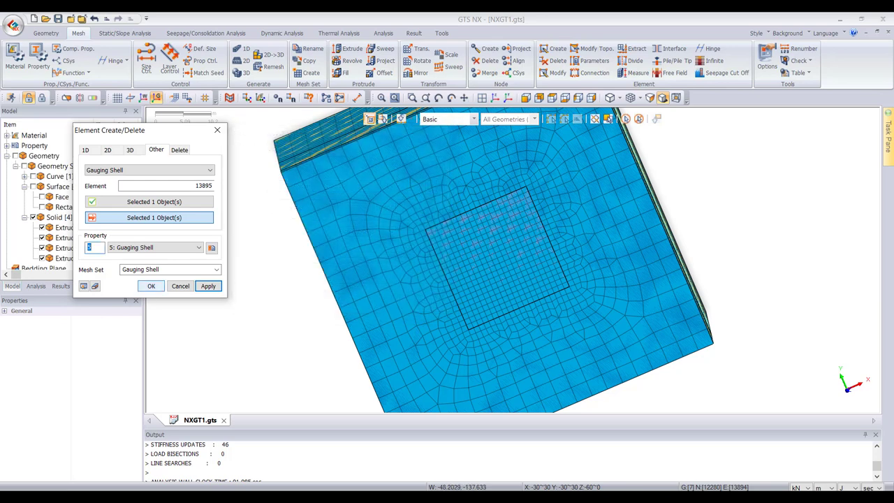
- Generate the gauging shell elements in the Gauging Shell mesh set, finish element creation, and check the new mesh set by toggling its visibility
left_click(208, 286)
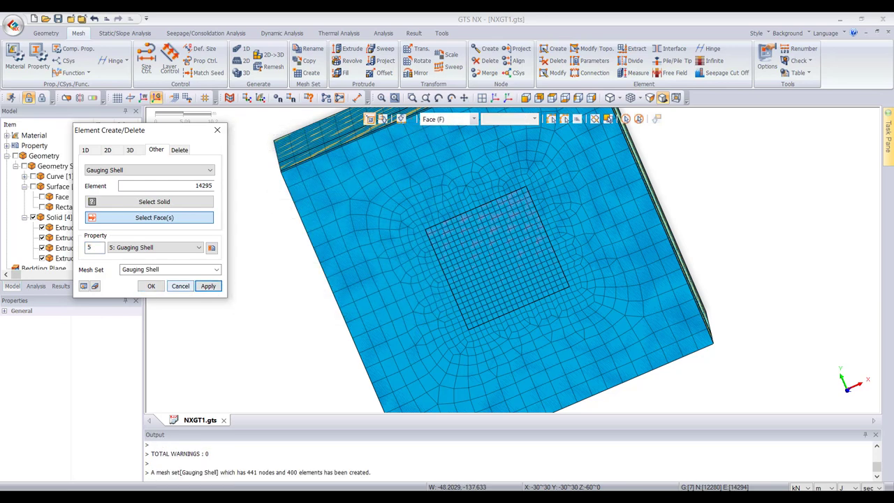
left_click(180, 286)
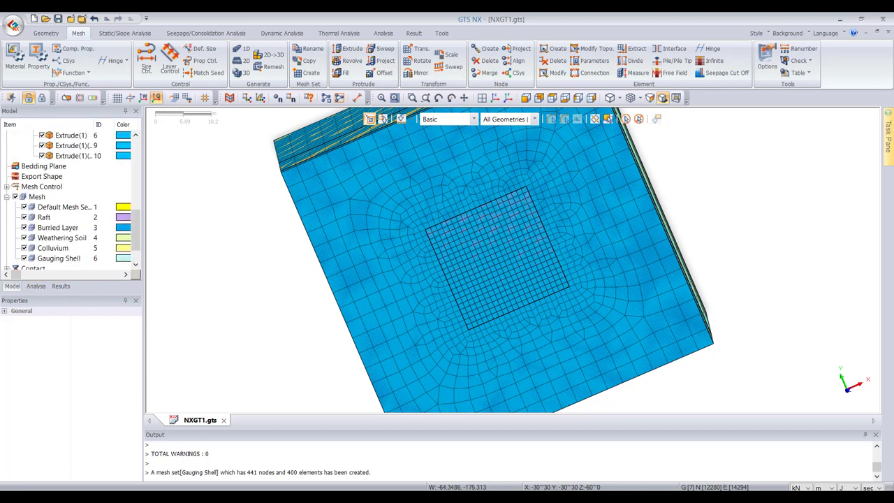
left_click(24, 258)
left_click(24, 258)
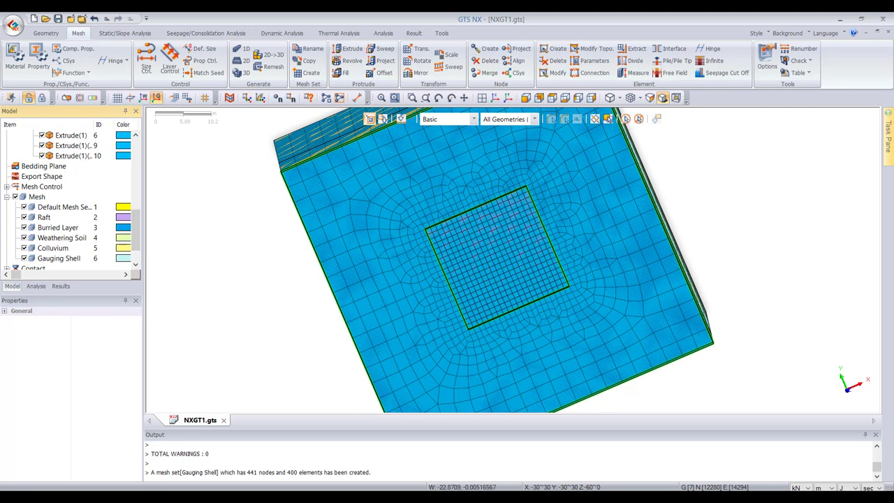
scroll(246, 224, "down", 1)
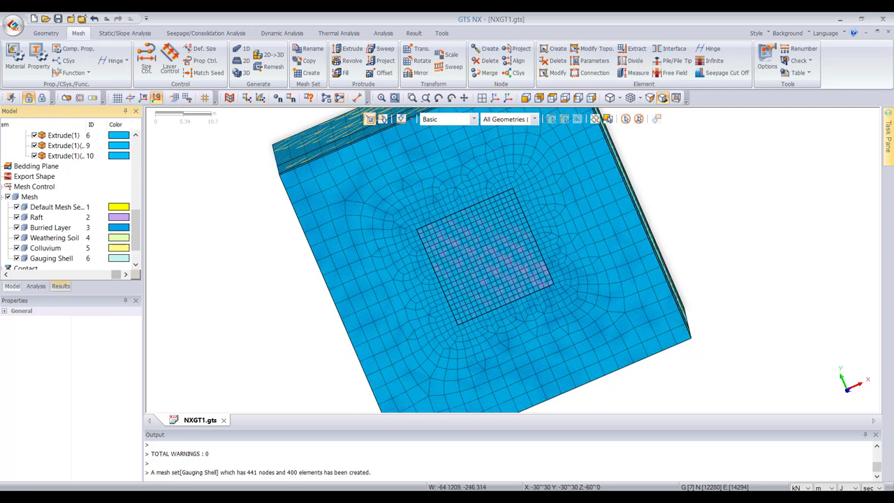
- Activate the Gauging Shell mesh set in the Raft stage of Construction Stage Set-1 and save the stage
left_click(61, 285)
left_click(36, 285)
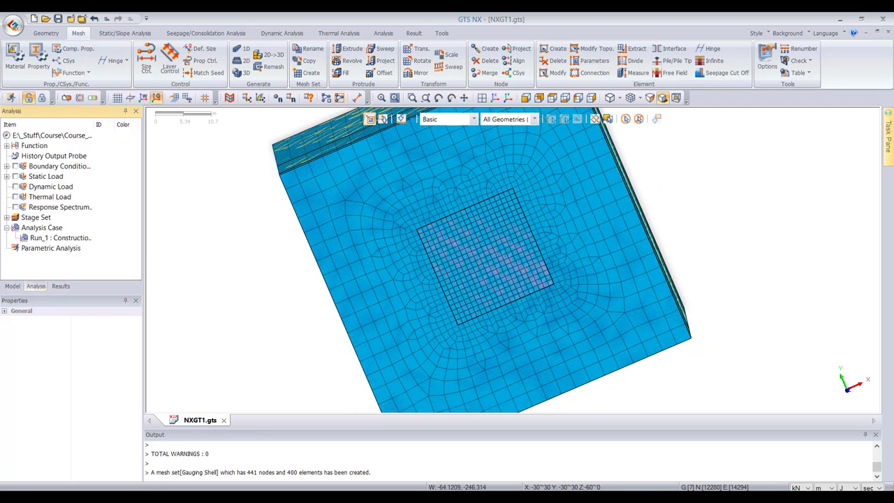
left_click(6, 217)
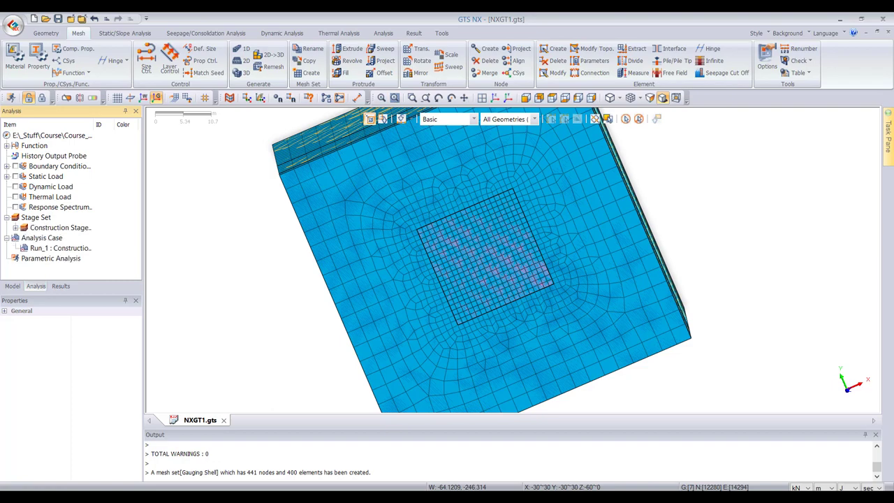
left_click(16, 227)
right_click(56, 247)
left_click(71, 253)
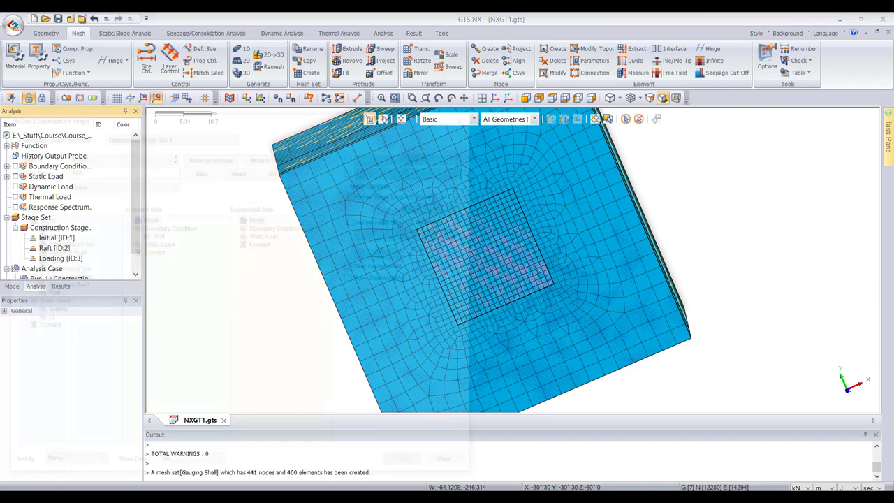
left_click(63, 284)
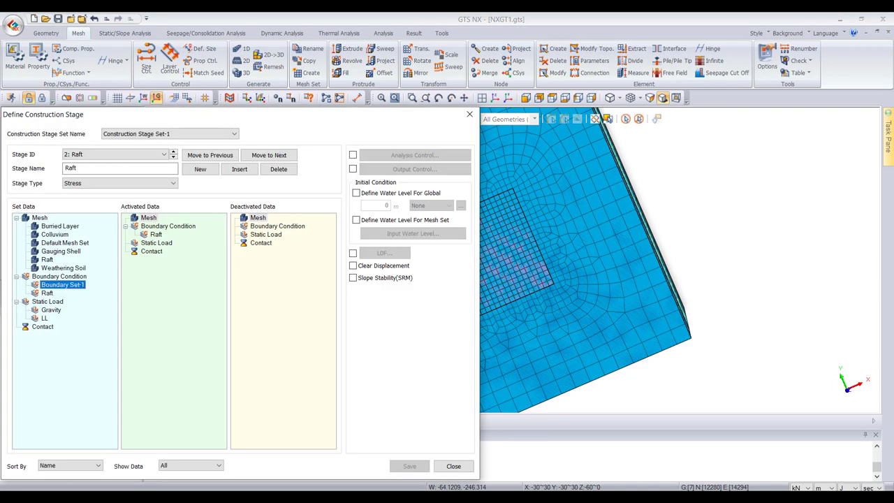
left_click(46, 259)
left_click(61, 251)
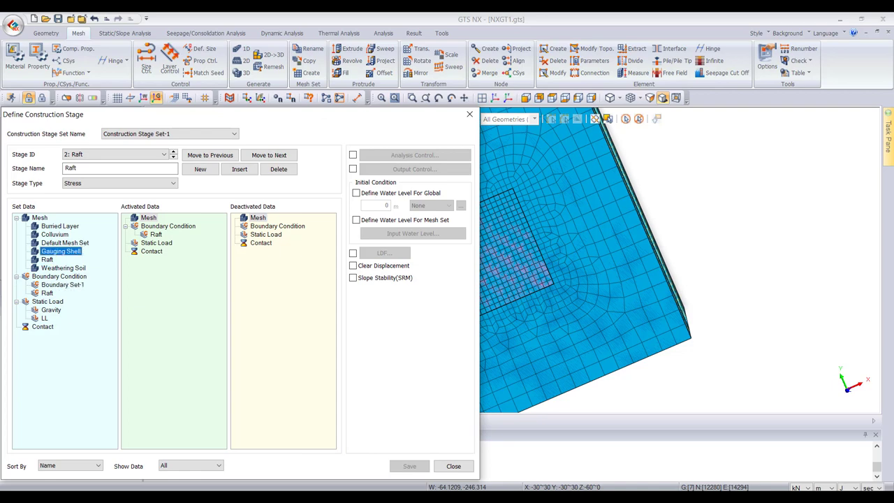
left_click_drag(61, 250, 148, 222)
left_click(409, 466)
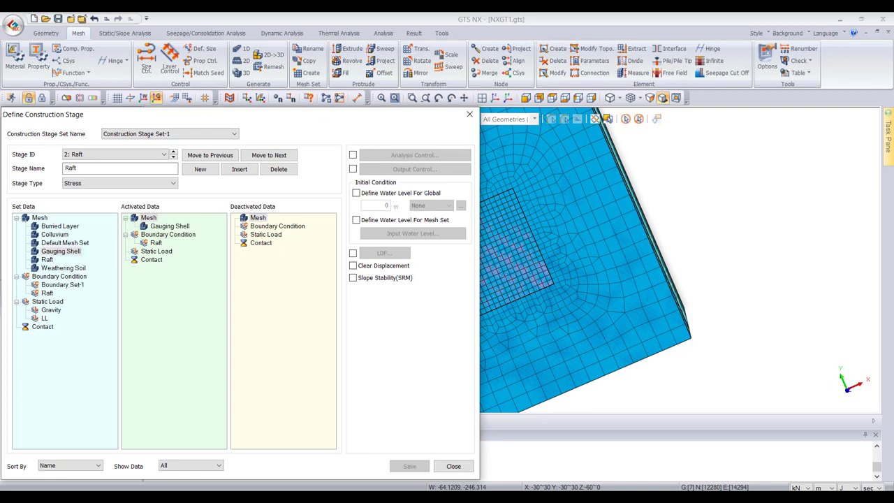
left_click(454, 466)
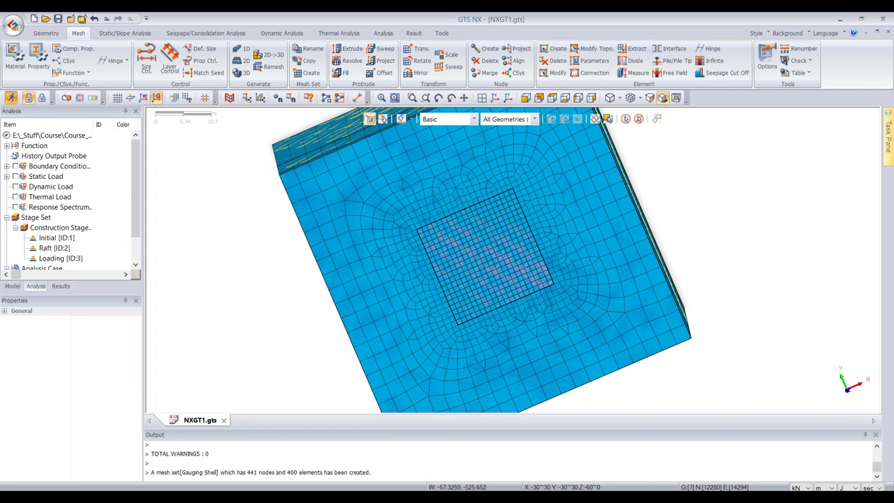
- Run the solver for the Run_1 construction stage case and enlarge the output log
left_click(11, 97)
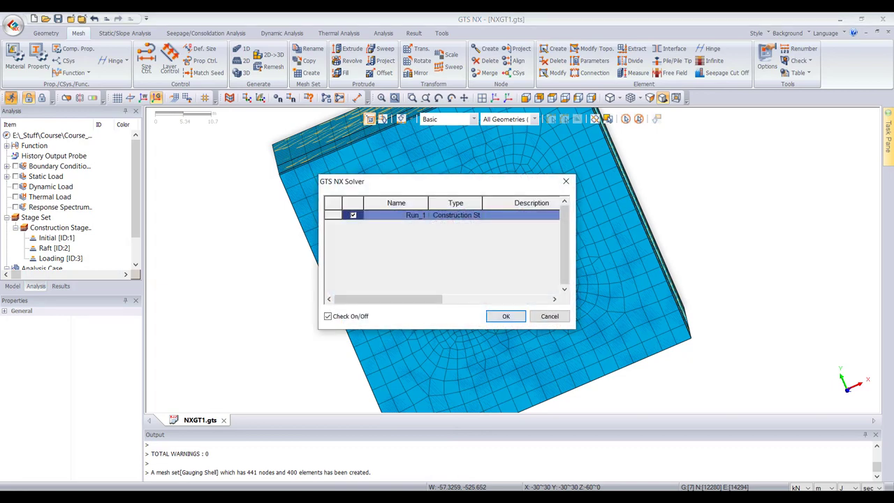
left_click(506, 316)
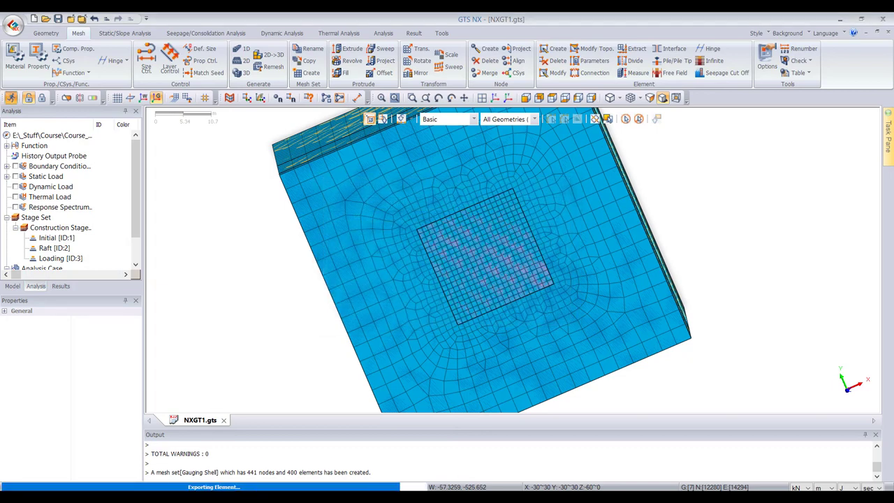
left_click_drag(447, 428, 447, 311)
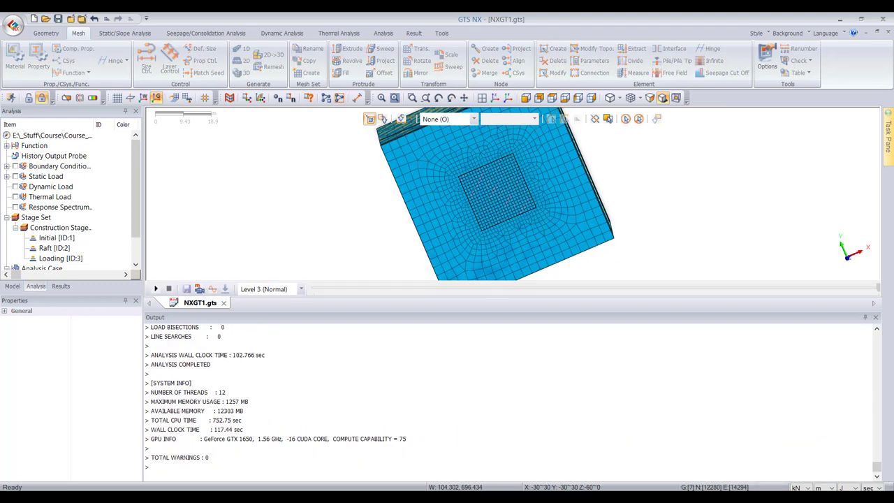
- Display the BENDING MOMENT XX shell element force contour for load increment INCR=20 in a top view
left_click(60, 286)
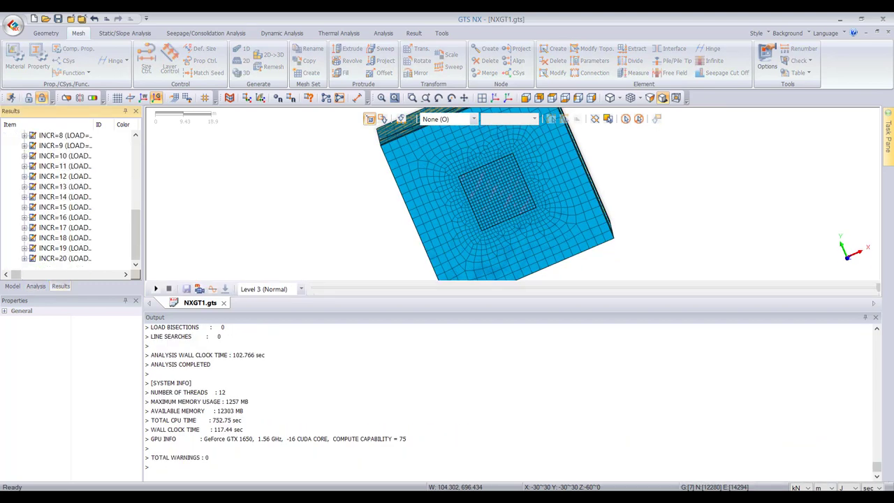
left_click(24, 259)
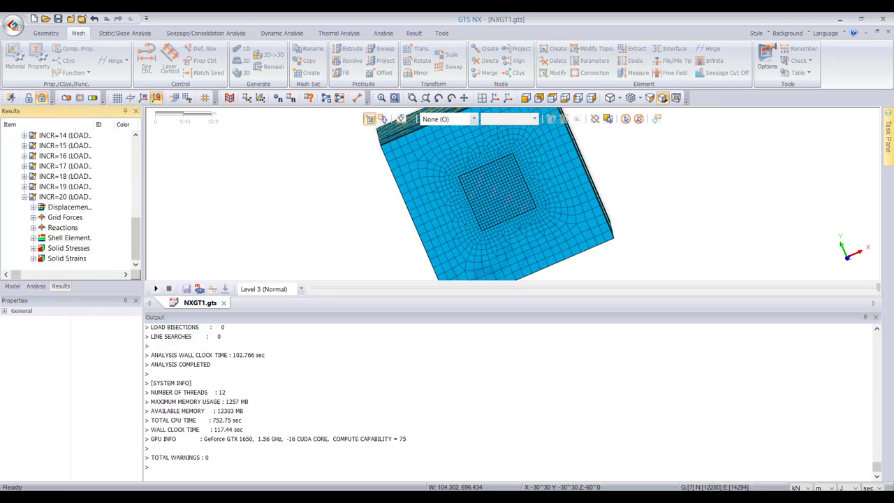
left_click(33, 238)
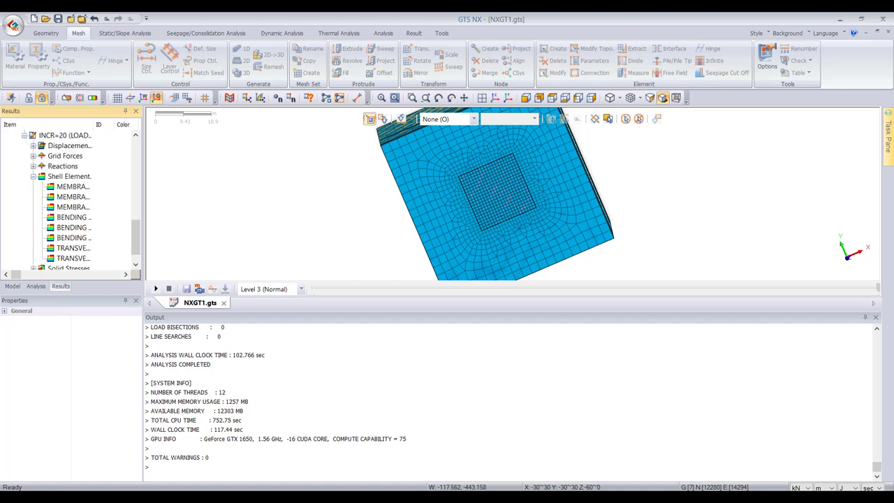
left_click_drag(143, 209, 262, 210)
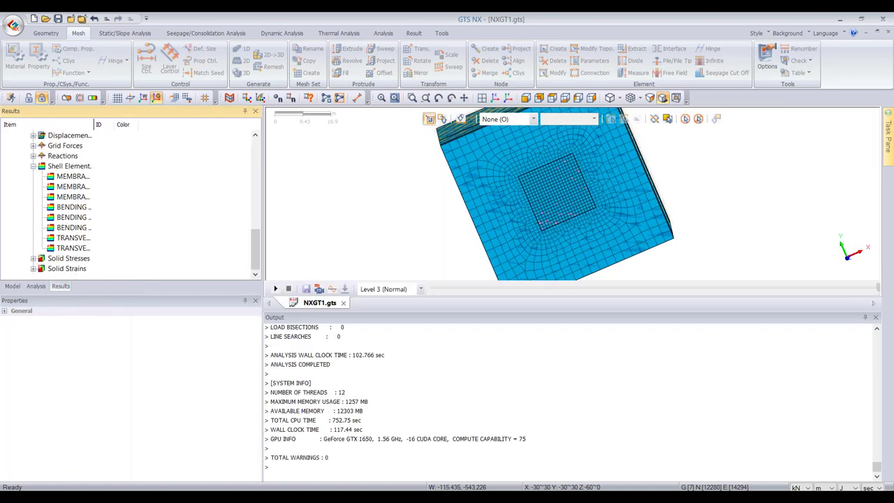
left_click_drag(93, 124, 177, 124)
double_click(93, 207)
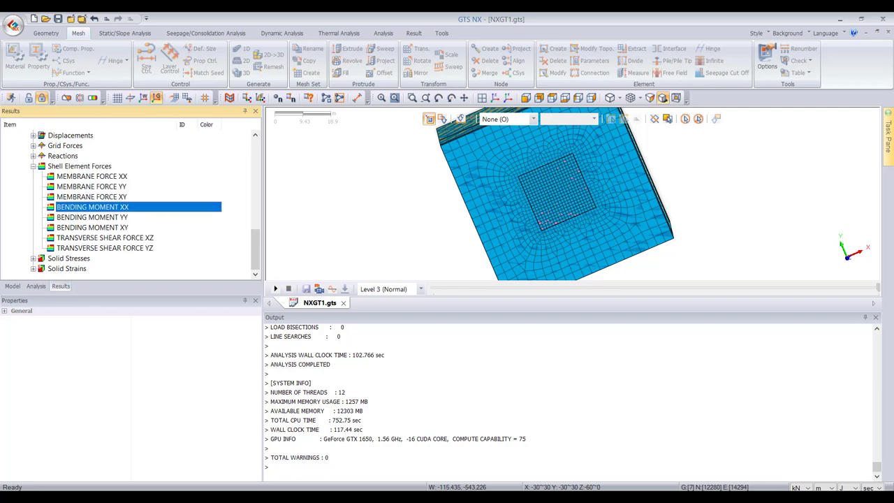
left_click(526, 97)
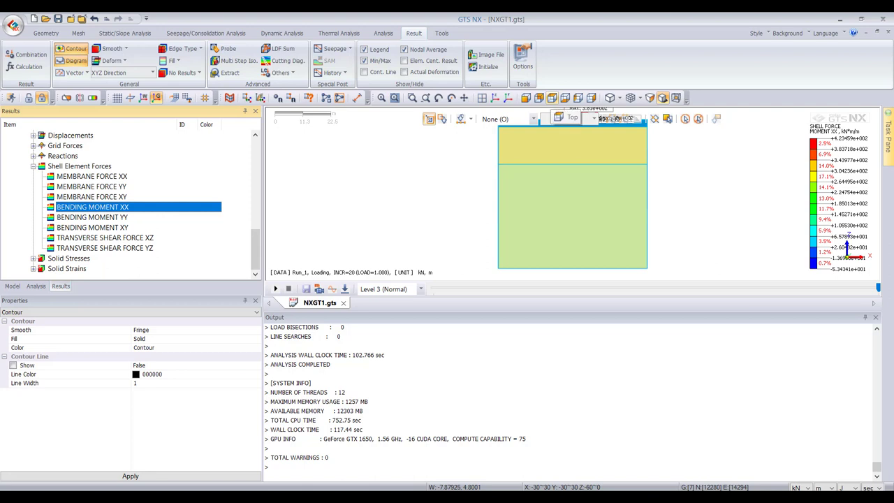
left_click(552, 98)
scroll(583, 215, "up", 4)
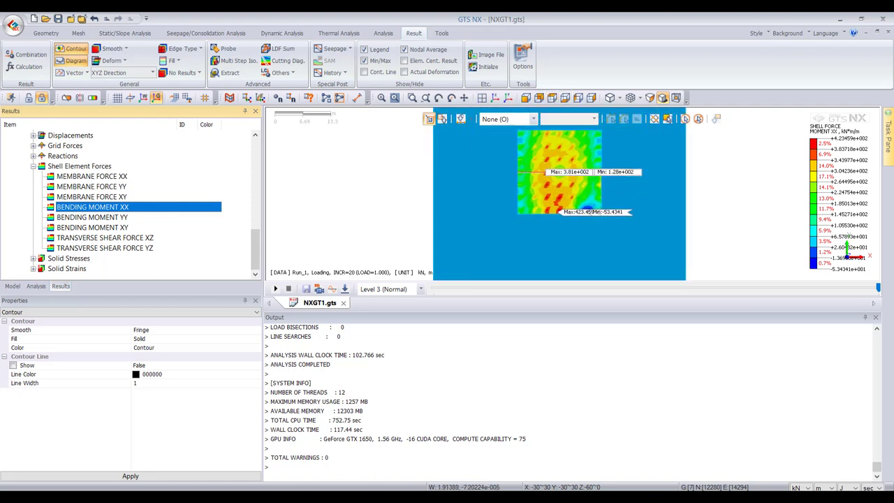
- Hide the geometry solids and all mesh sets except Gauging Shell so the moment contour stands alone
left_click(13, 286)
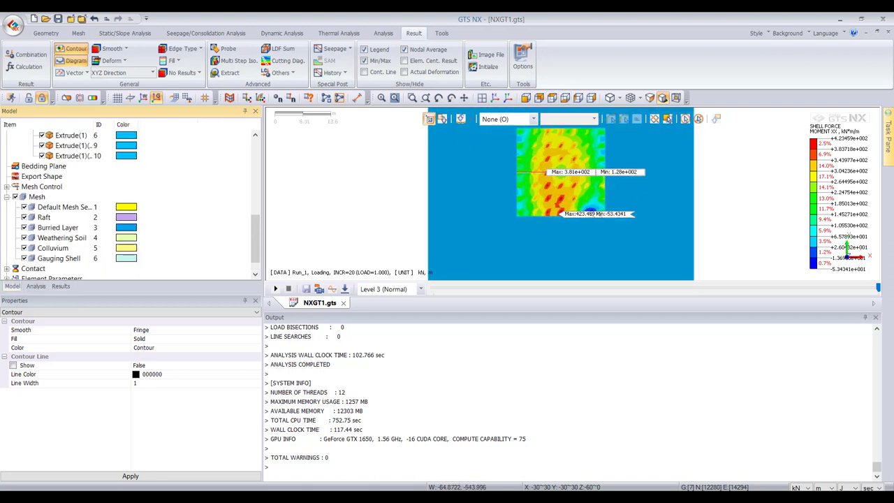
left_click(15, 197)
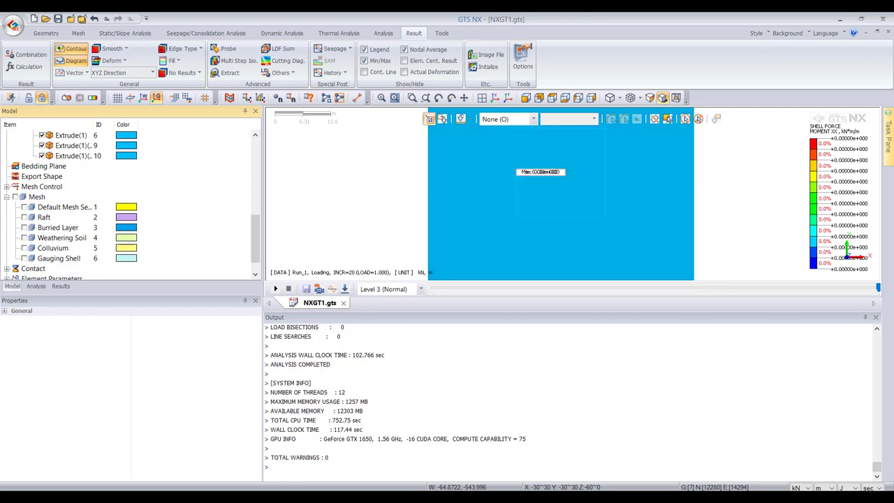
left_click(15, 197)
scroll(125, 202, "up", 3)
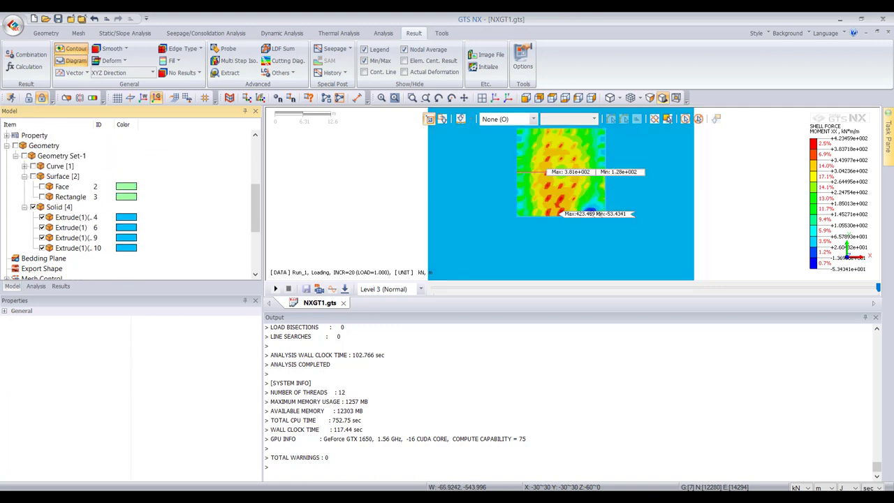
scroll(571, 173, "up", 4)
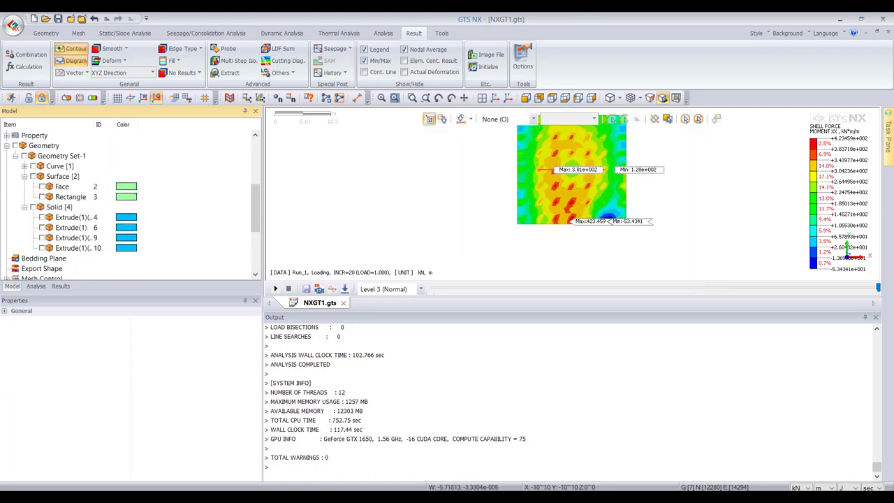
scroll(126, 203, "down", 4)
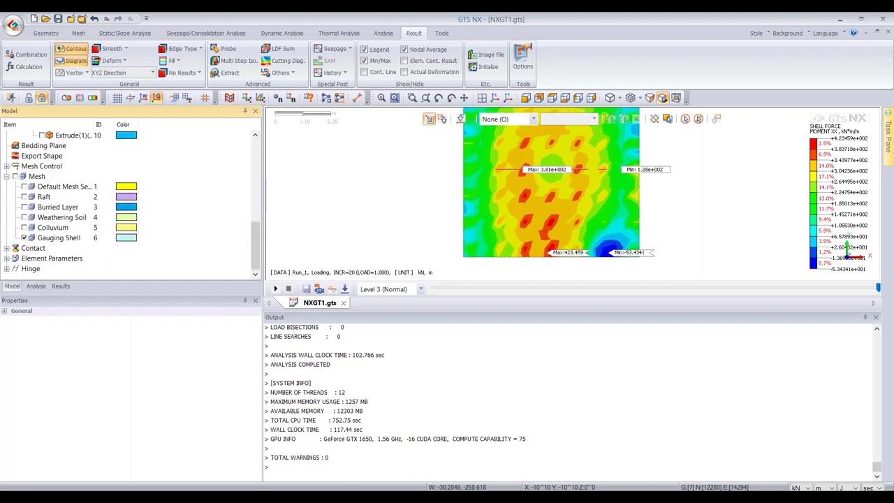
- Hide the on-curve diagram Diagram-2 and redistribute the contour legend's ranges to even out the color percentages
left_click(61, 286)
scroll(126, 202, "up", 10)
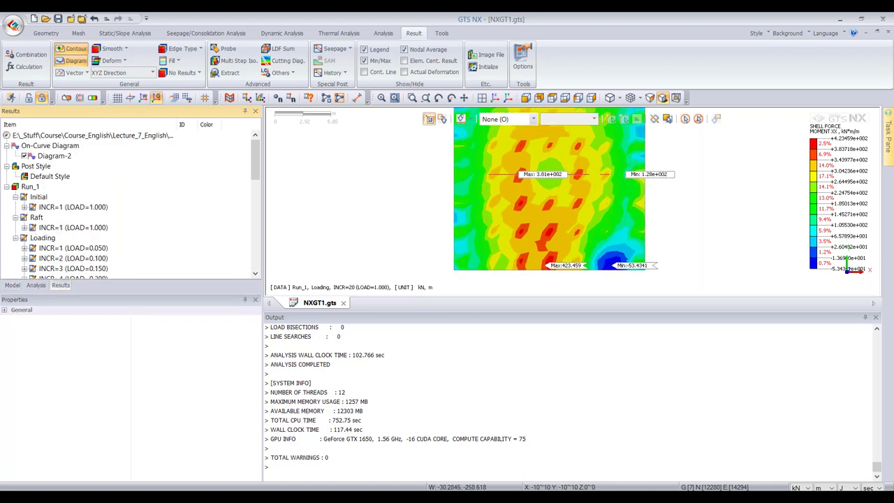
left_click(25, 156)
scroll(523, 192, "up", 1)
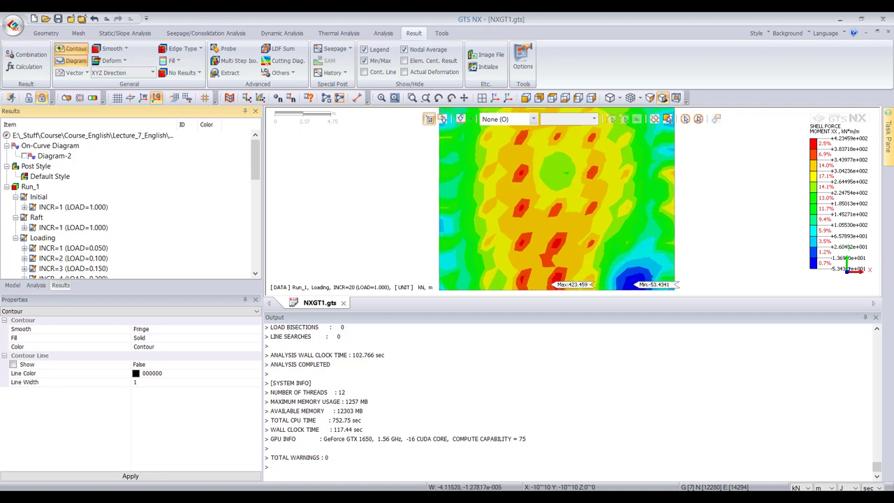
scroll(523, 192, "down", 4)
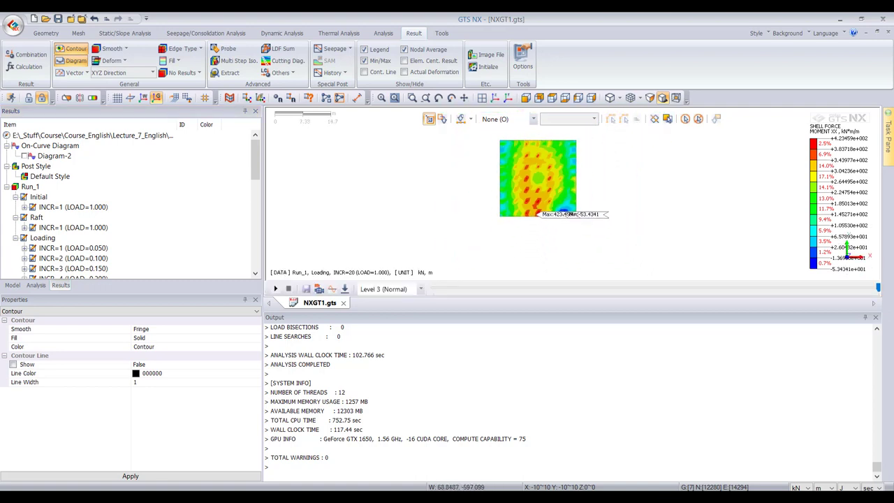
right_click(813, 199)
left_click(842, 261)
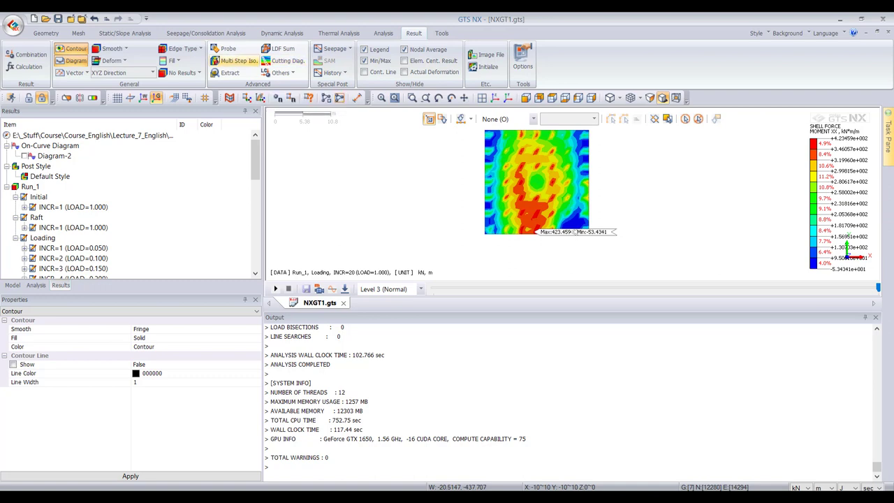
- Add an on-curve diagram along the cutting line from 10, 0, 0 to -10, 0, 0 with 40 divisions in the (+)Y direction
left_click(283, 61)
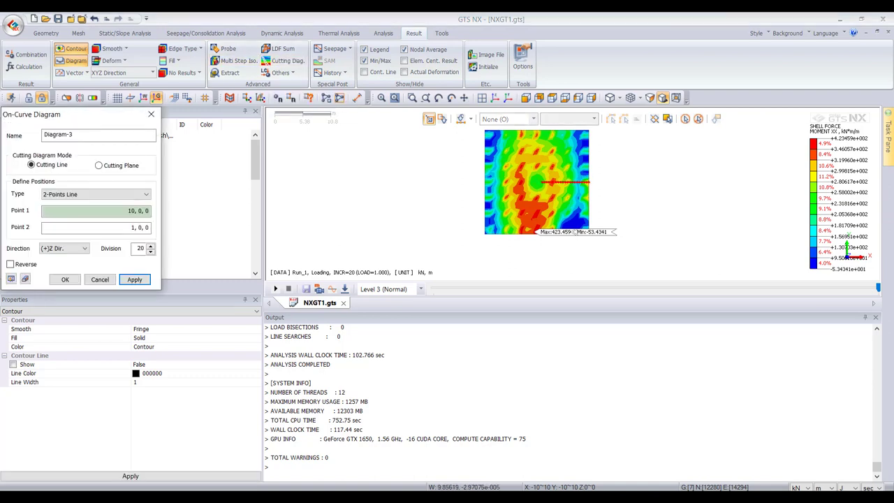
left_click(589, 182)
left_click(485, 182)
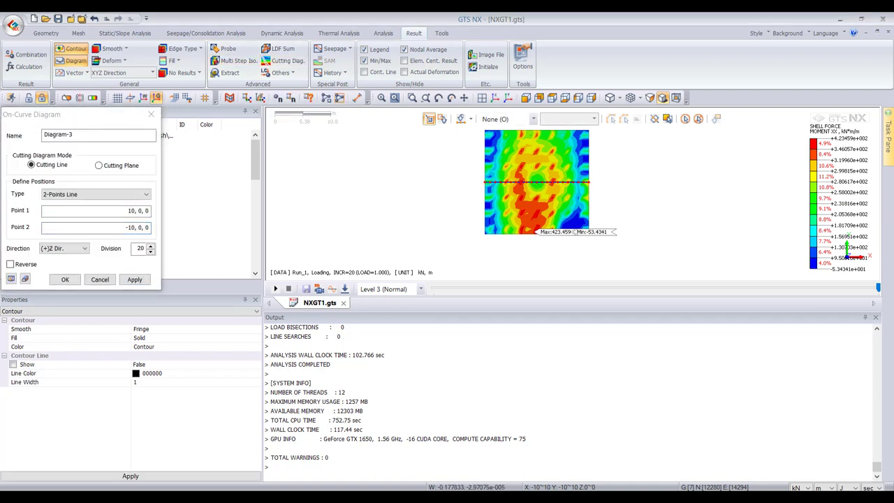
double_click(140, 248)
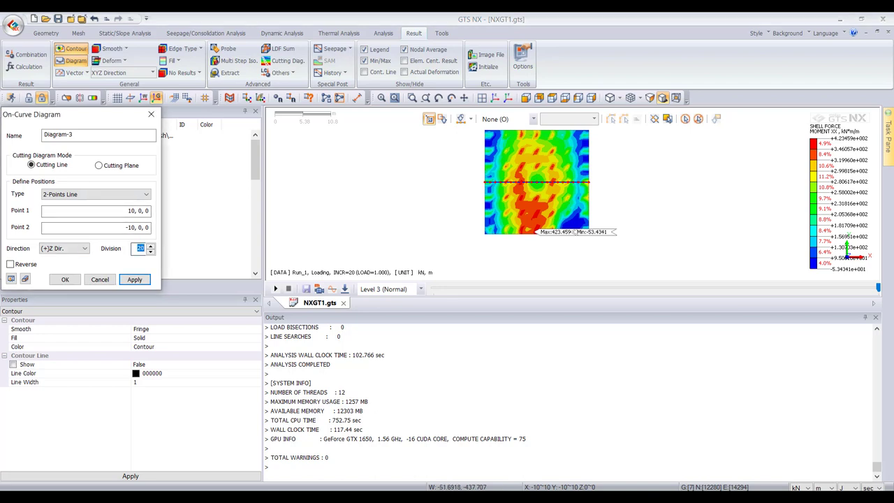
type("40")
left_click(63, 248)
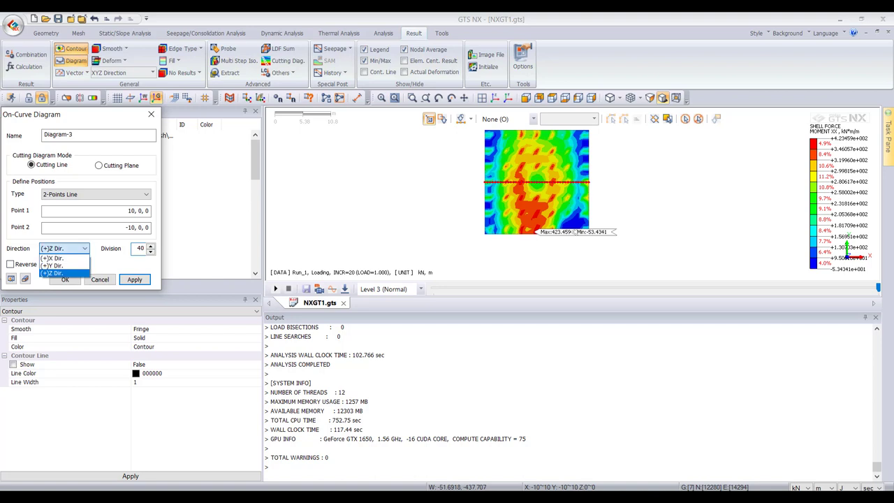
scroll(542, 168, "up", 6)
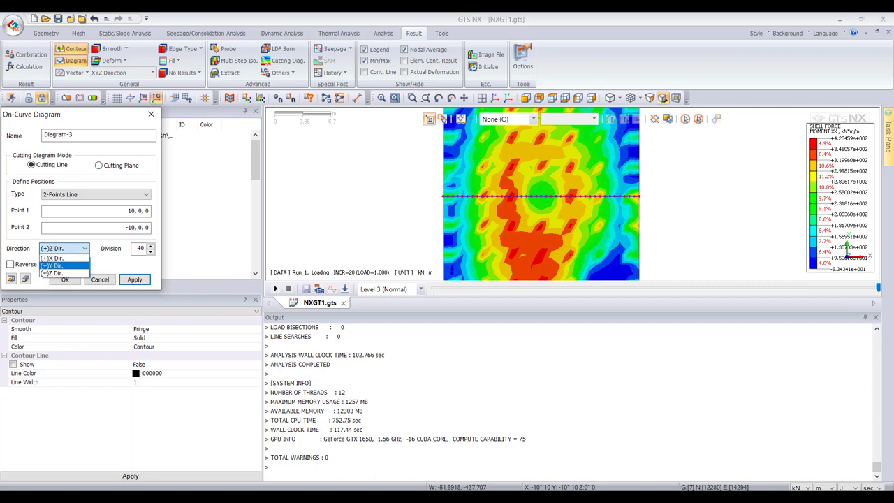
left_click(52, 265)
left_click(11, 278)
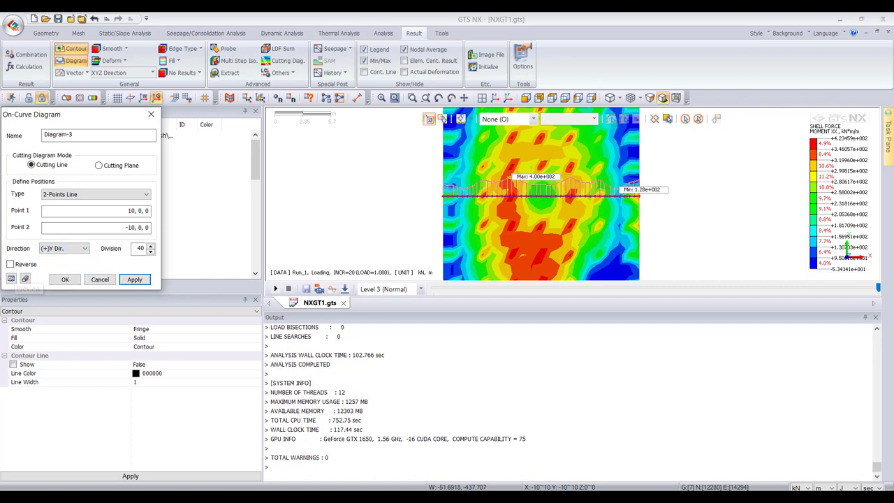
left_click(134, 279)
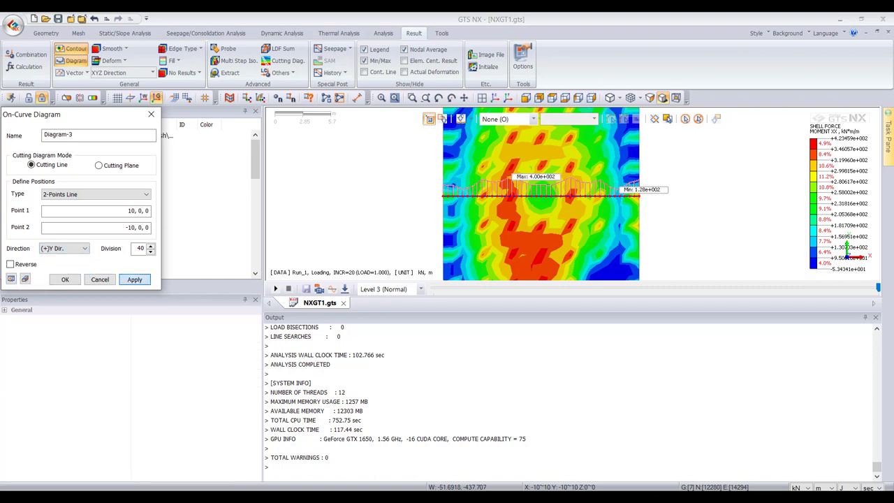
- Add a second on-curve diagram along the cutting line from 1, 10, 0 to 1, -10, 0 in the (+)X direction
scroll(550, 188, "up", 1)
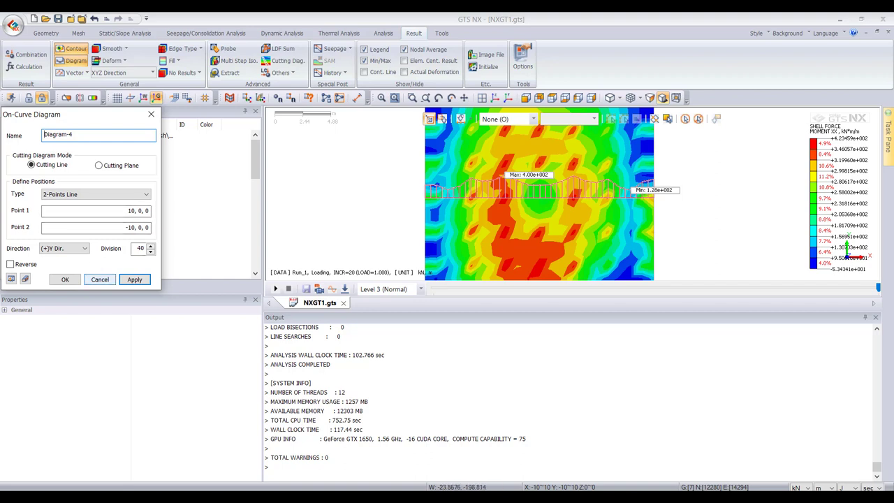
scroll(529, 184, "down", 2)
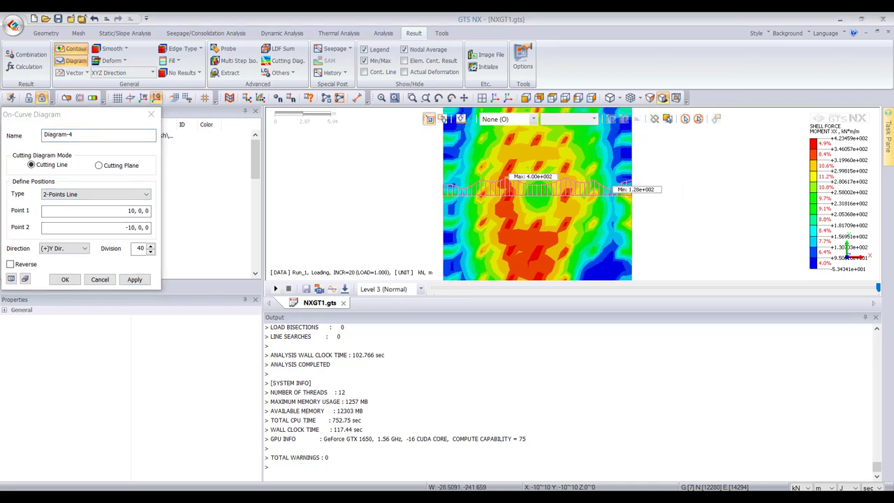
left_click(95, 210)
scroll(524, 190, "down", 5)
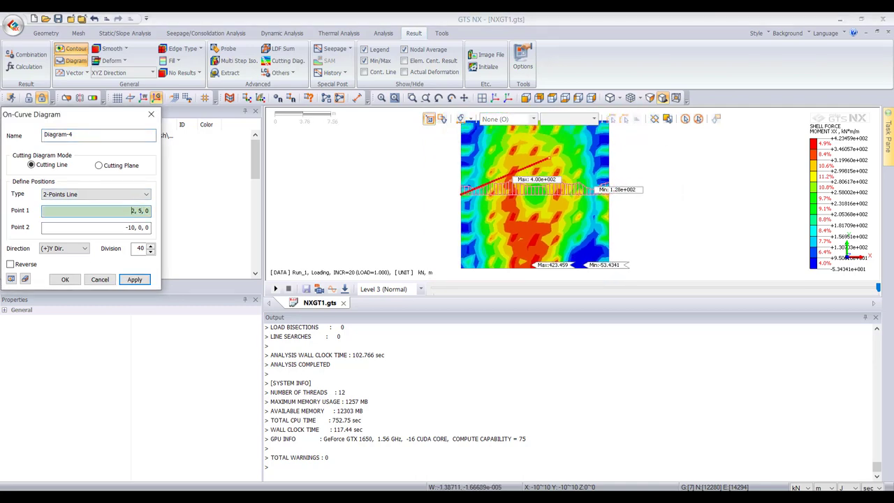
left_click(538, 133)
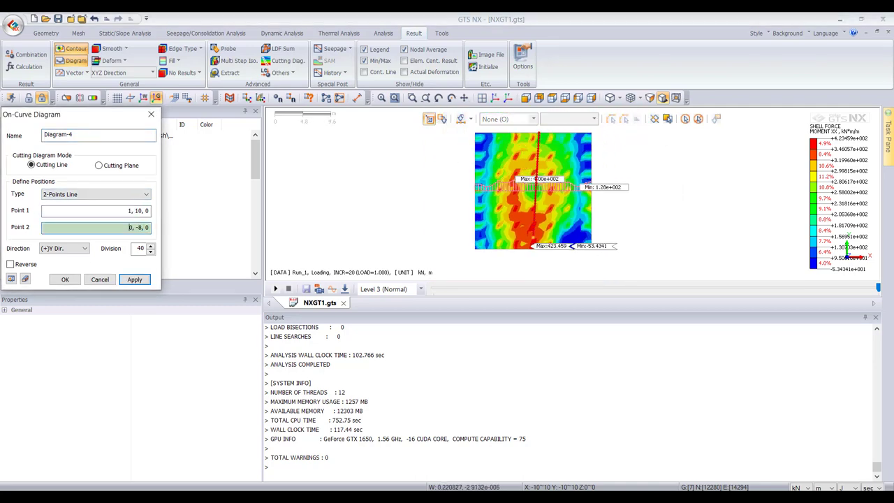
left_click(538, 247)
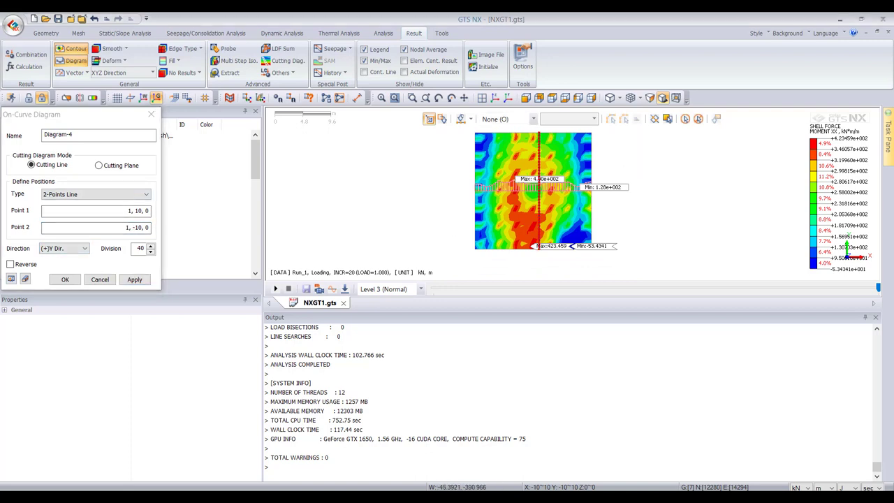
left_click(67, 249)
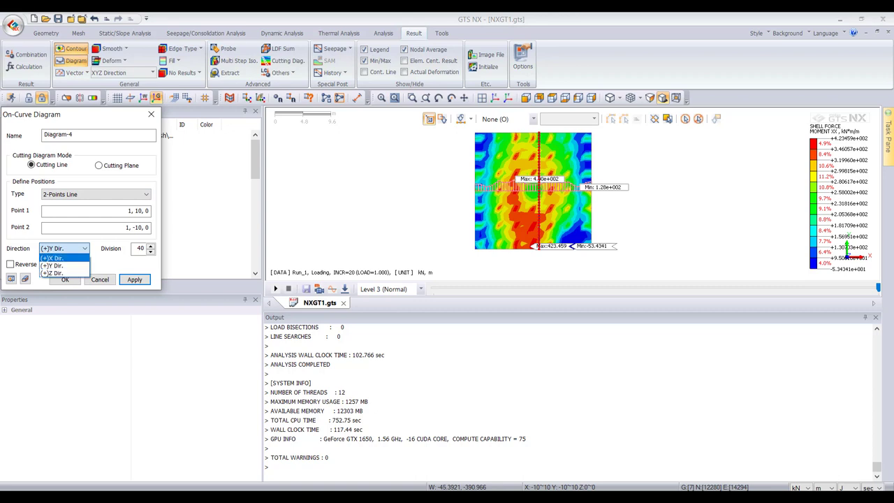
left_click(52, 257)
left_click(10, 279)
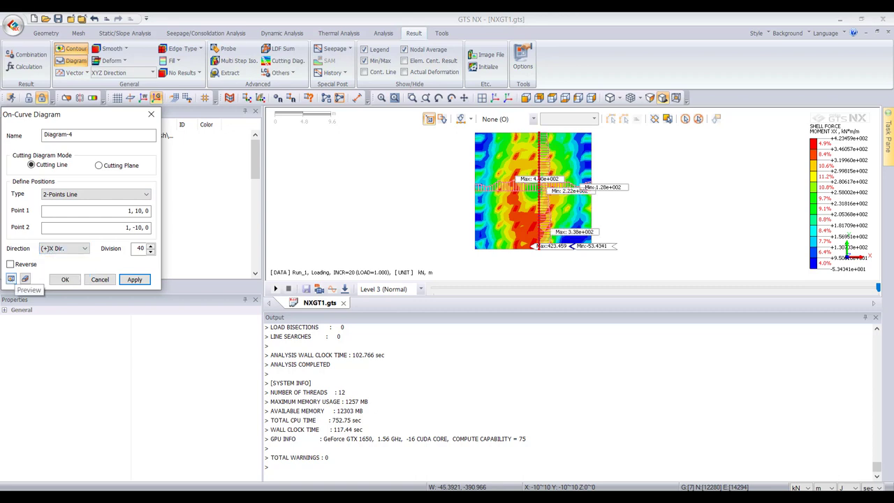
left_click(135, 278)
key("Escape")
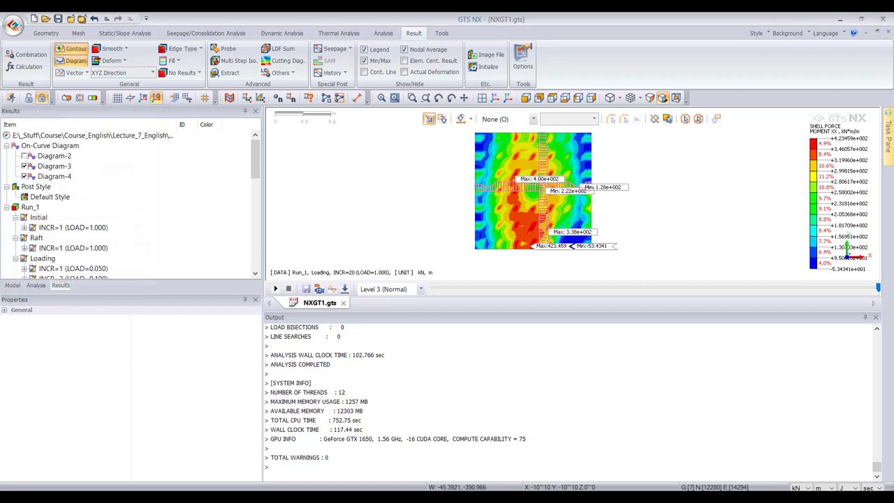
- Examine the BENDING MOMENT XX diagrams along the two crossing cutting lines on the raft
scroll(559, 194, "up", 5)
scroll(500, 147, "down", 2)
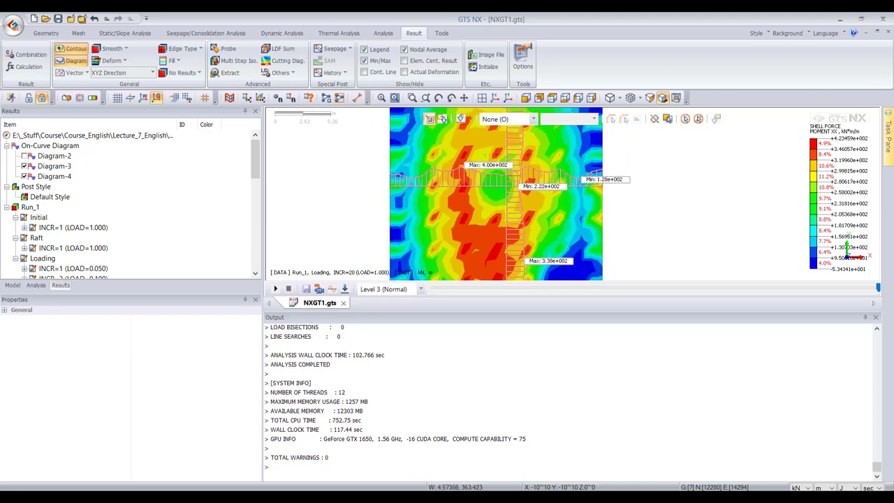
scroll(531, 173, "down", 3)
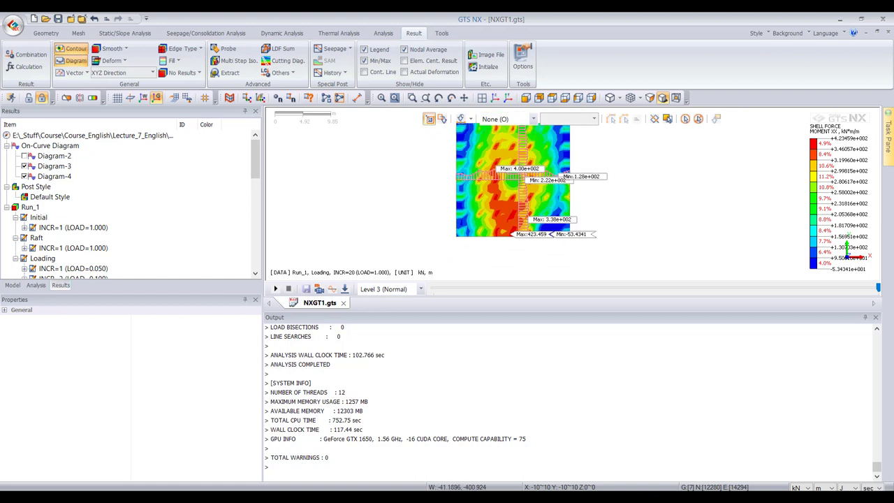
scroll(127, 203, "down", 6)
scroll(525, 183, "up", 2)
scroll(538, 186, "down", 2)
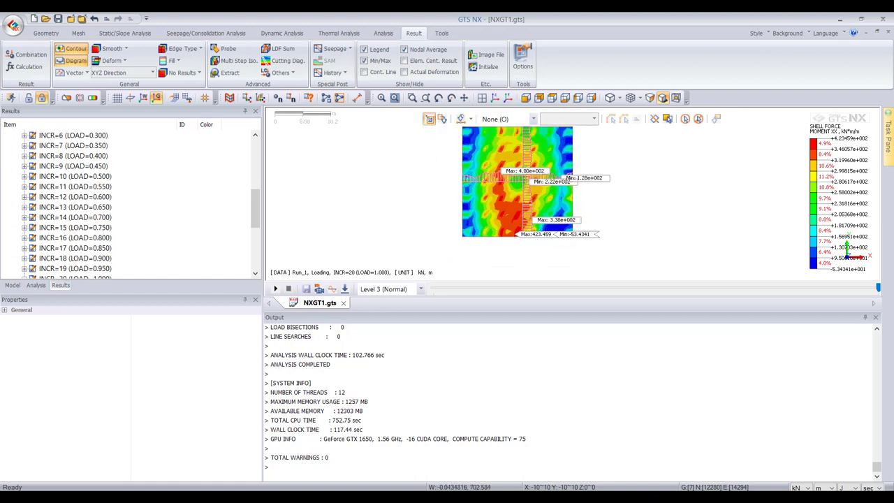
scroll(515, 187, "down", 1)
scroll(523, 167, "up", 2)
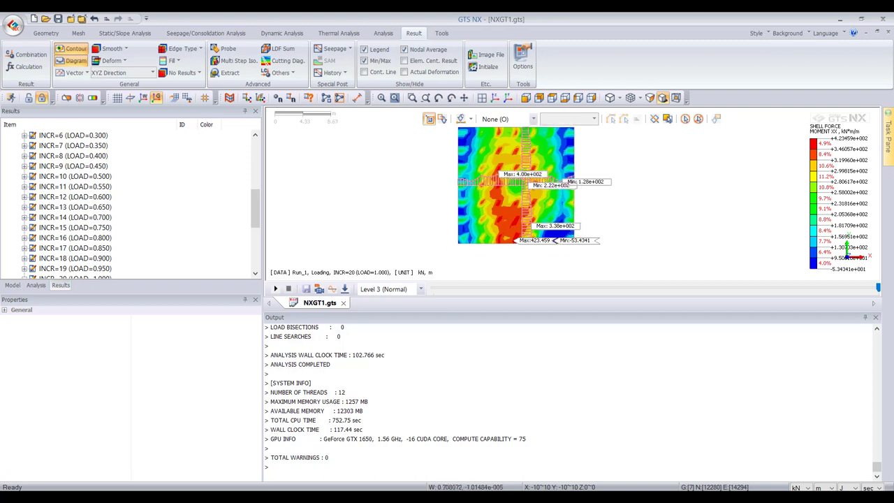
scroll(536, 168, "up", 1)
scroll(537, 169, "down", 3)
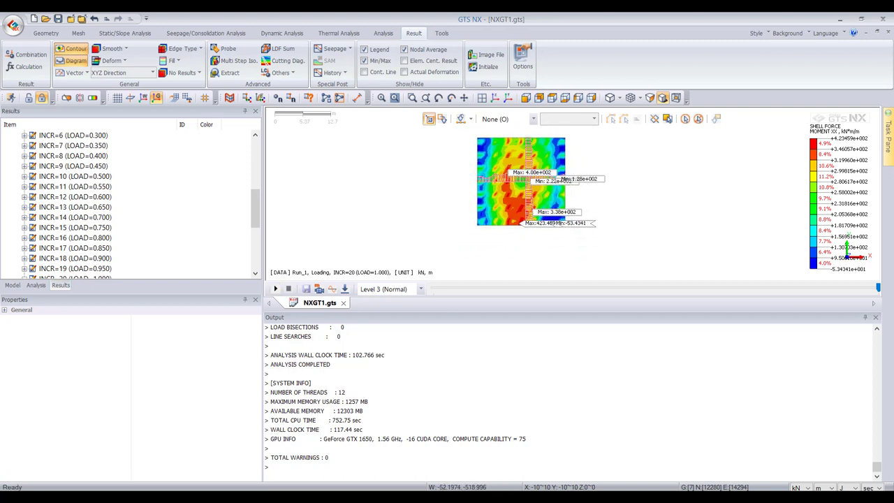
- Display the BENDING MOMENT YY shell force contour for INCR=20 and inspect its diagrams along both cutting lines
scroll(128, 202, "down", 5)
left_click(91, 217)
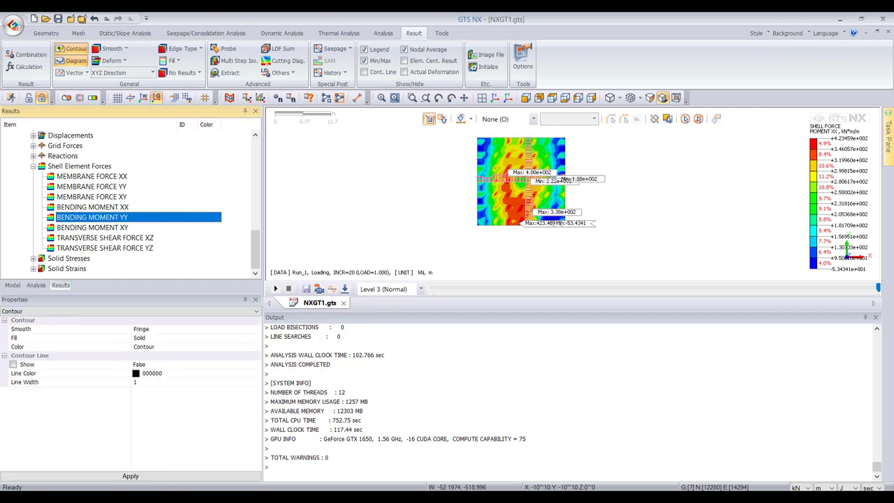
scroll(548, 171, "up", 4)
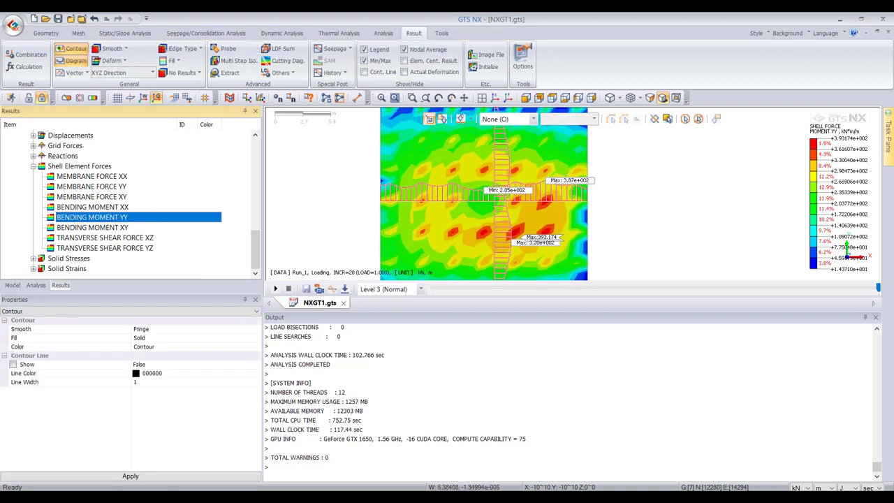
scroll(559, 245, "up", 3)
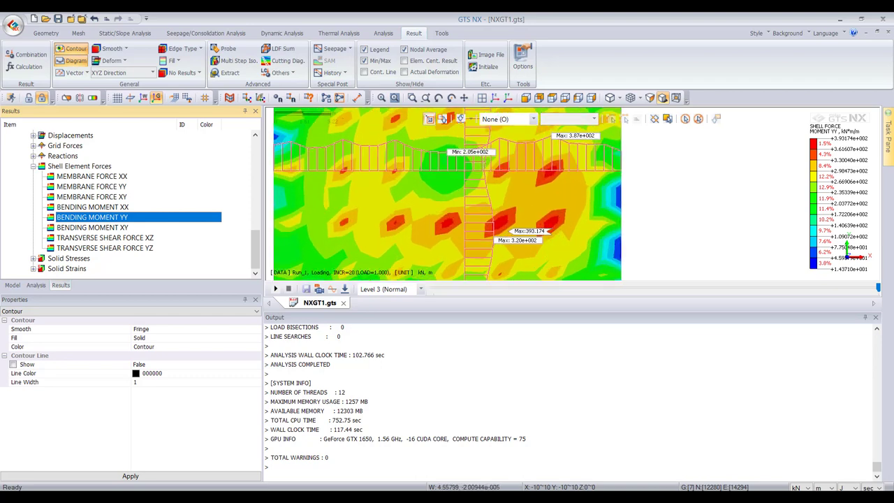
scroll(545, 239, "down", 1)
scroll(545, 239, "up", 2)
scroll(507, 209, "down", 1)
scroll(521, 174, "down", 5)
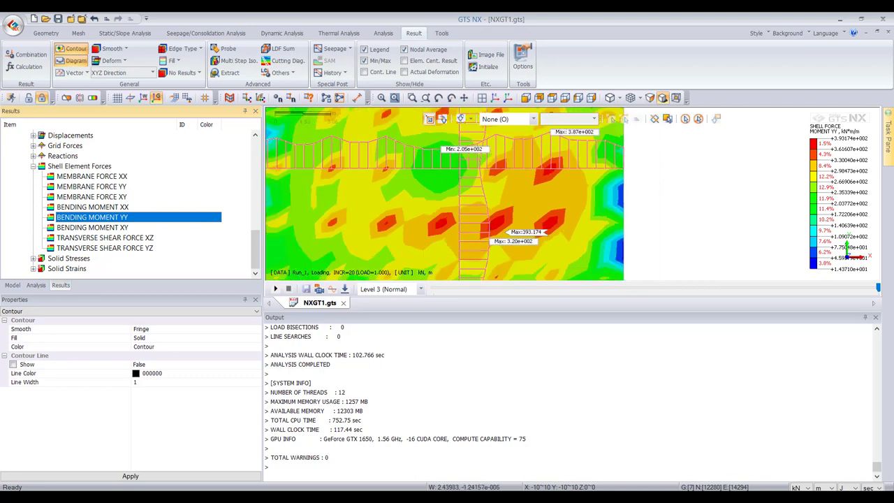
scroll(552, 147, "up", 3)
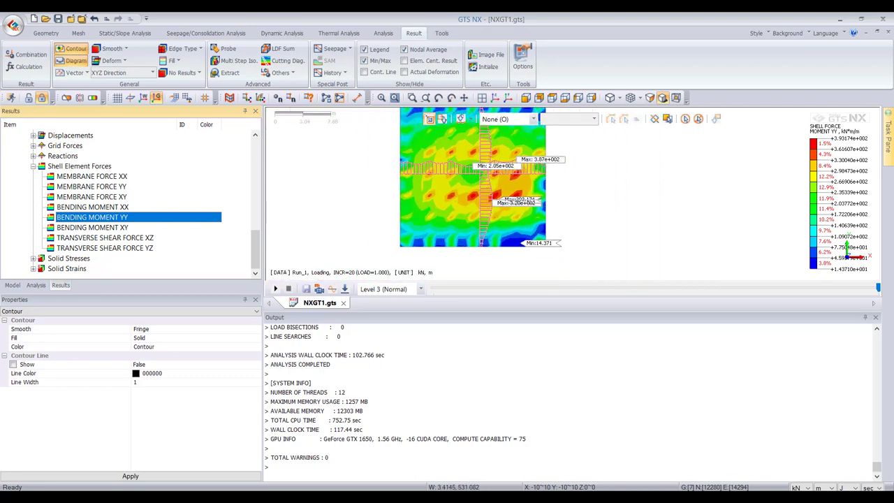
scroll(491, 169, "down", 3)
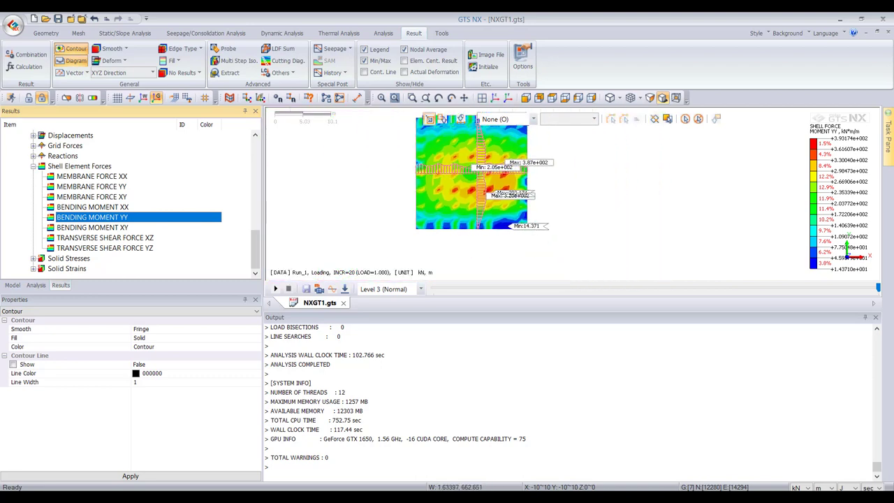
scroll(480, 172, "up", 3)
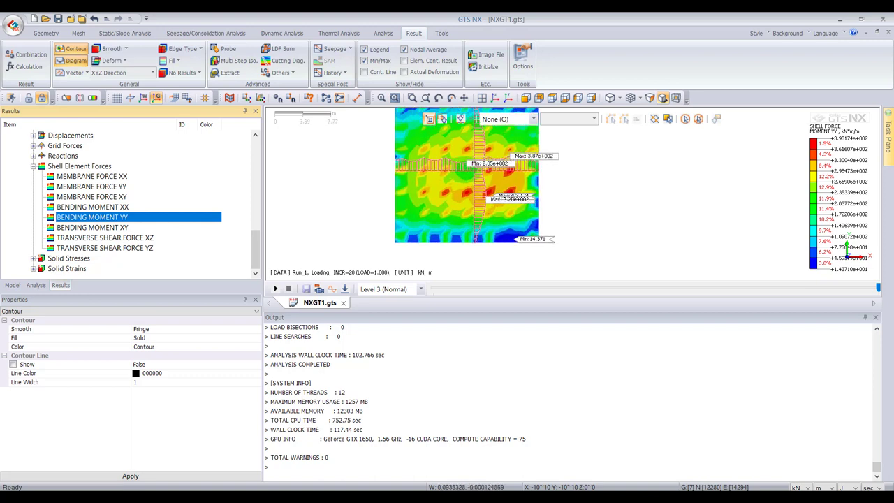
- Redistribute the BENDING MOMENT YY legend's ranges to even out the color percentages and inspect the whole raft contour
right_click(824, 184)
left_click(842, 247)
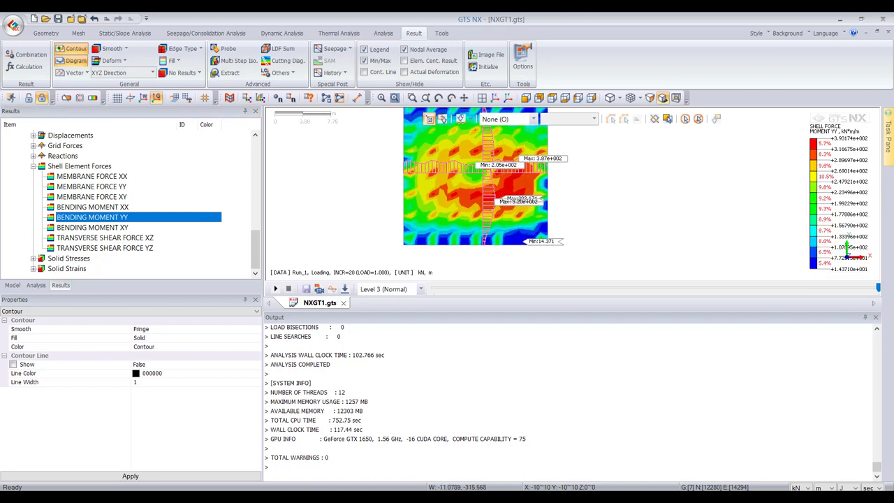
scroll(536, 207, "down", 3)
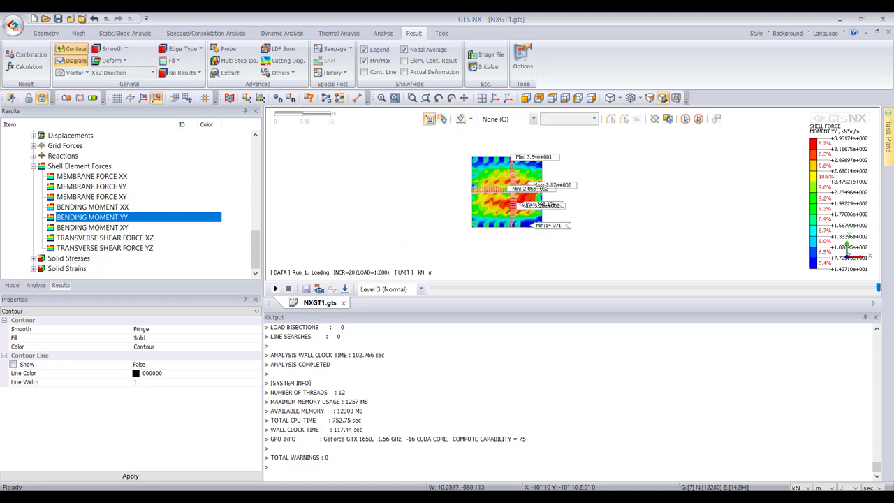
scroll(501, 192, "up", 1)
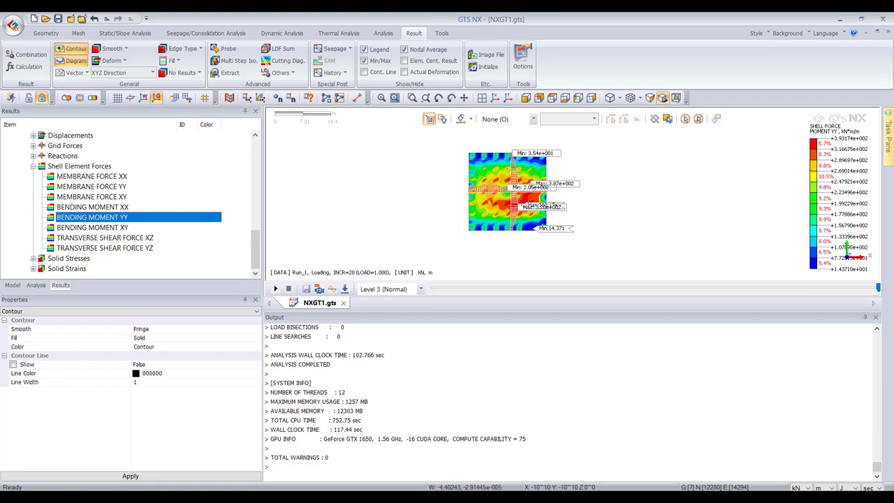
scroll(502, 193, "up", 2)
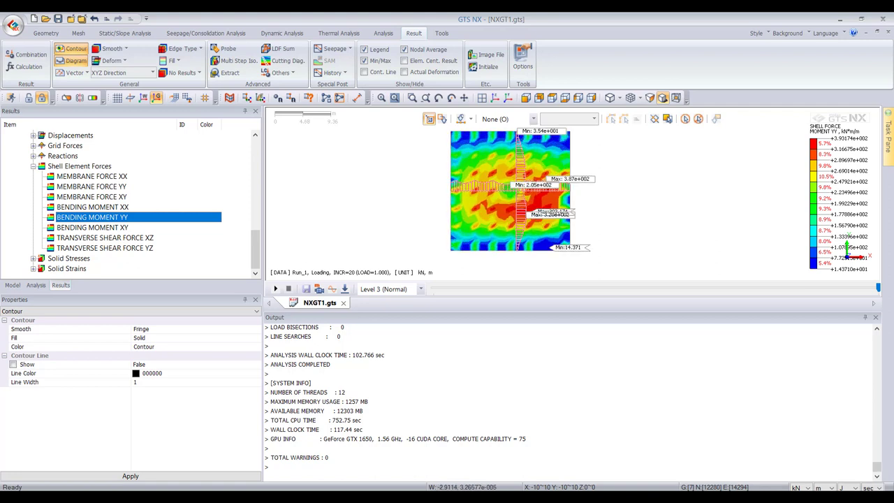
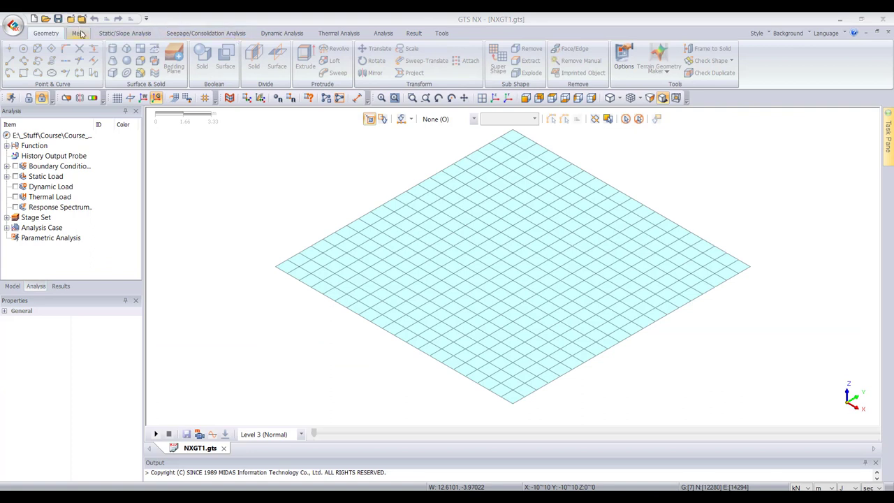
- Save the model as NXGT2.gts in the Lecture_7_English folder, overwriting the existing file
left_click(13, 25)
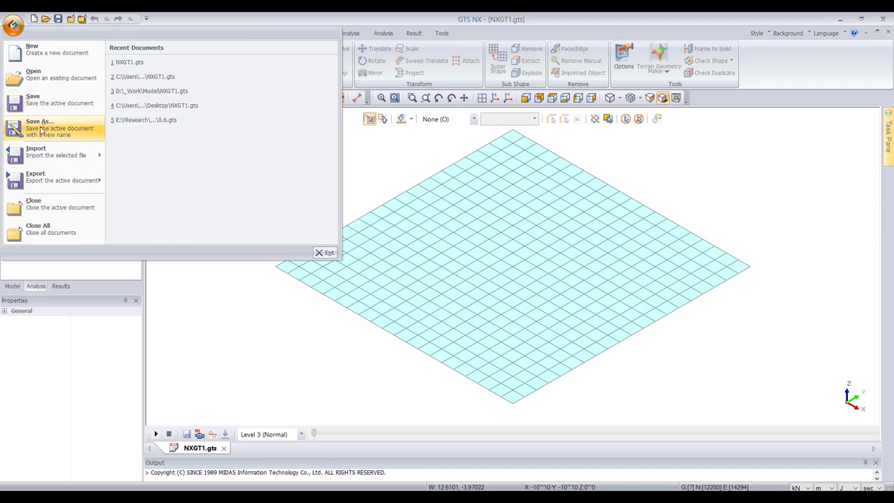
left_click(42, 129)
left_click(139, 114)
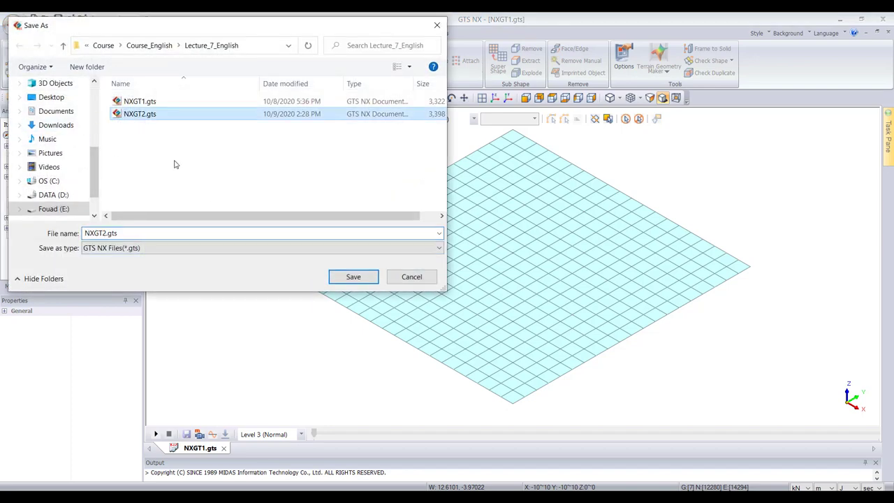
left_click(353, 278)
left_click(479, 265)
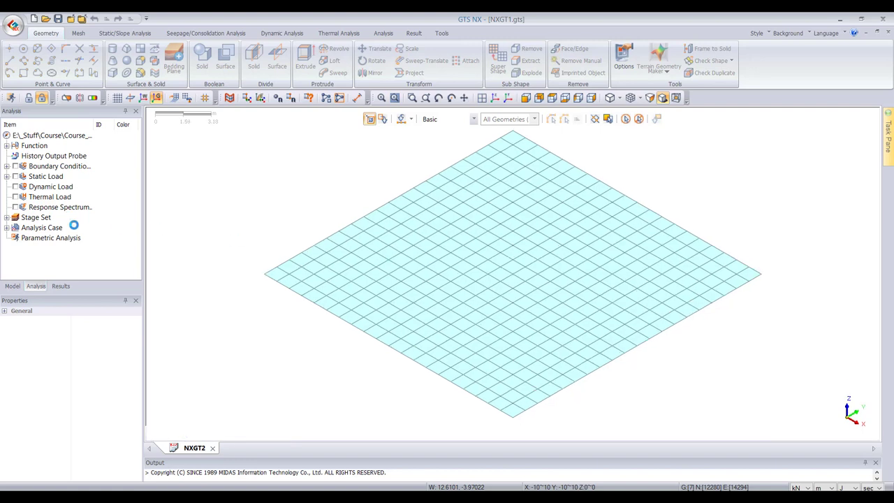
- Delete the Colluvium and Weathering Soil mesh sets from the model
left_click(13, 285)
scroll(26, 241, "down", 1)
left_click(7, 232)
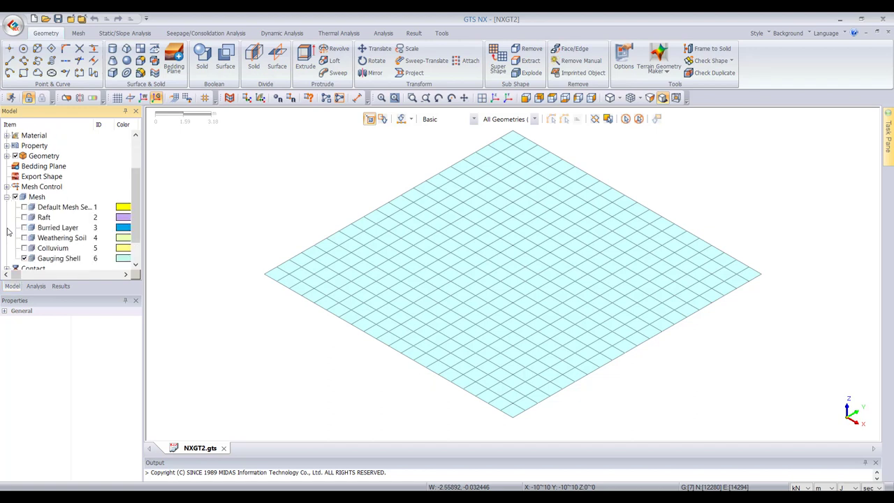
left_click(56, 248)
key("Delete")
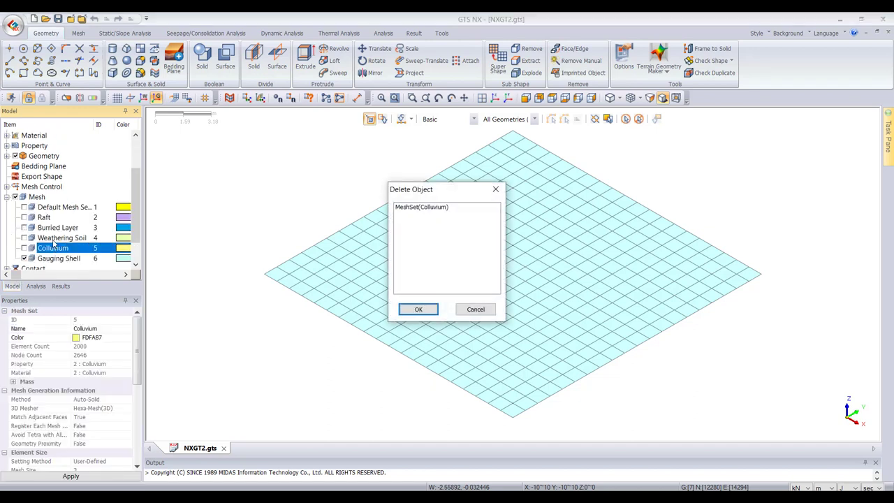
key("Return")
left_click(56, 237)
key("Delete")
key("Return")
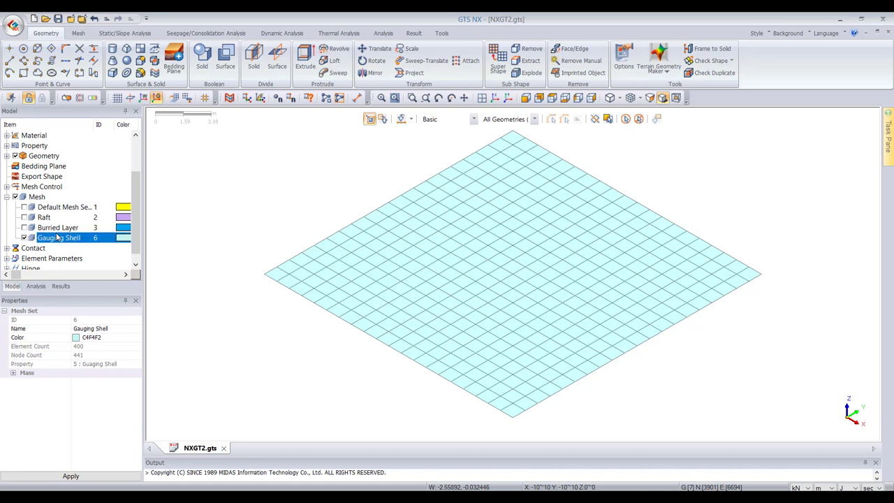
- Delete the Burried Layer and Gauging Shell mesh sets, and show the Raft mesh from below
left_click(56, 227)
key("Delete")
key("Return")
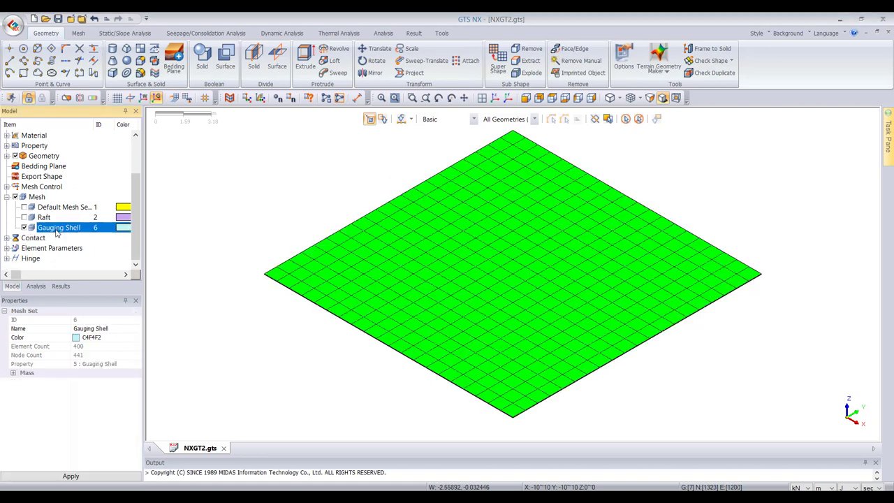
key("Delete")
key("Return")
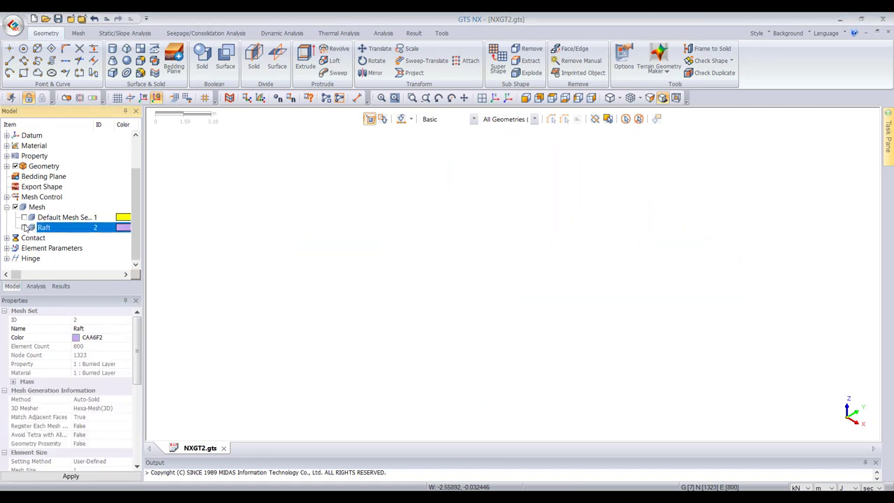
left_click(25, 227)
middle_click_drag(519, 251, 559, 213)
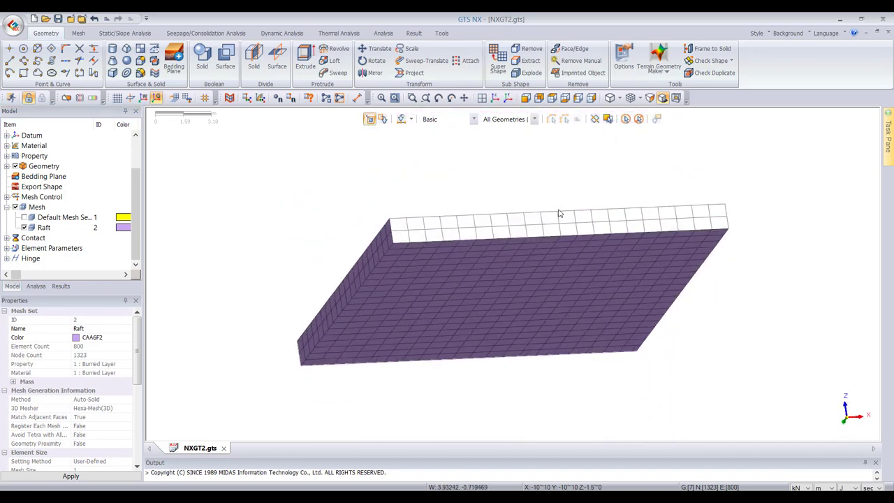
left_click(9, 60)
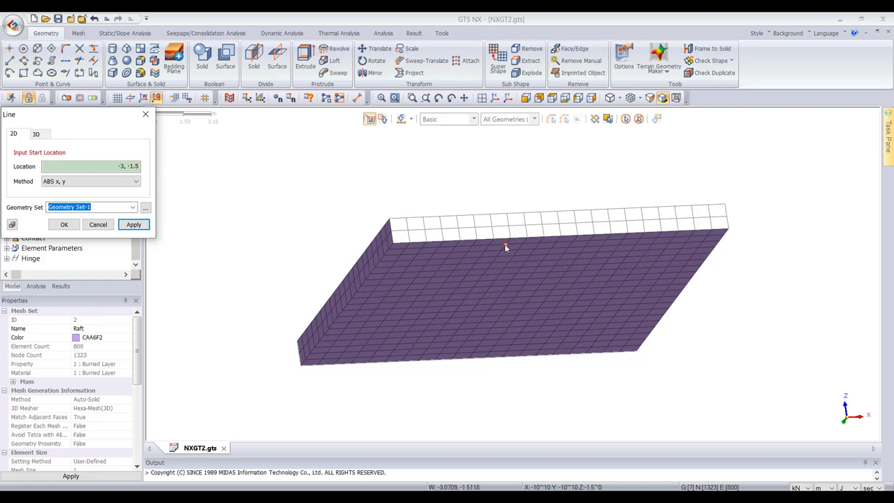
middle_click_drag(433, 255, 438, 216)
scroll(438, 255, "down", 2)
scroll(421, 138, "up", 2)
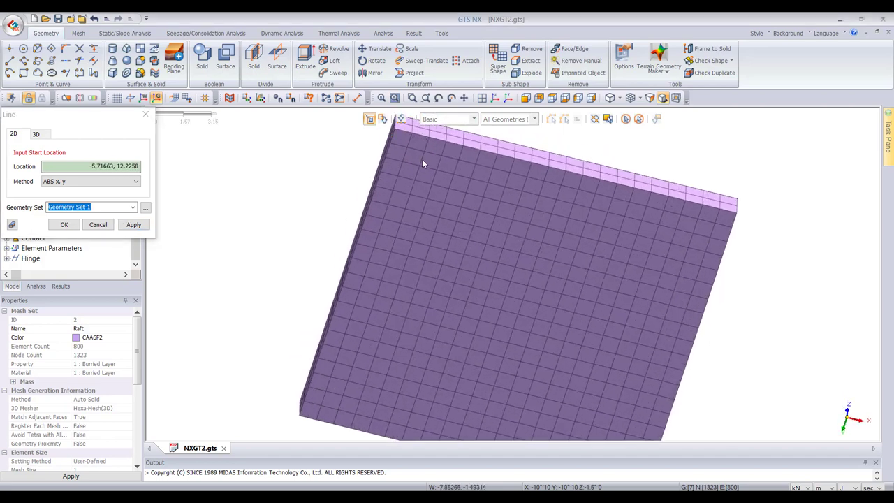
left_click(420, 165)
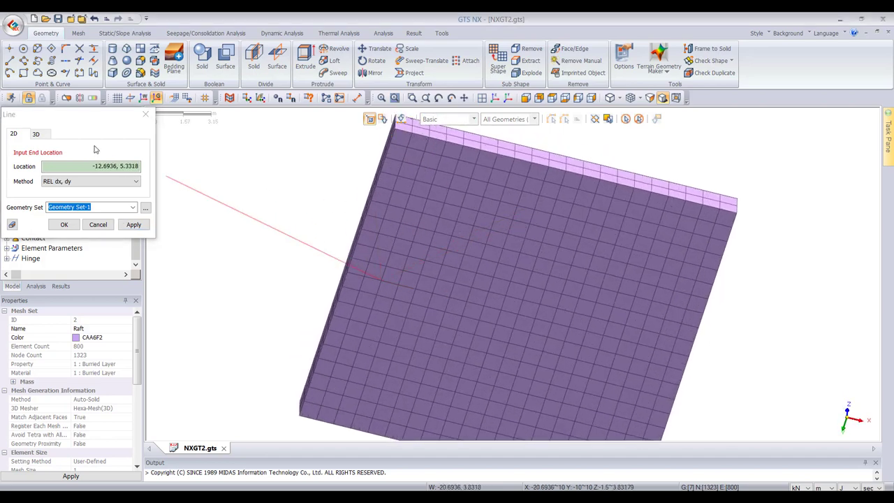
key("Escape")
- Draw a 3D line from the node just inside the raft's underside corner to a relative end location of 0,0,-16.5
left_click(10, 61)
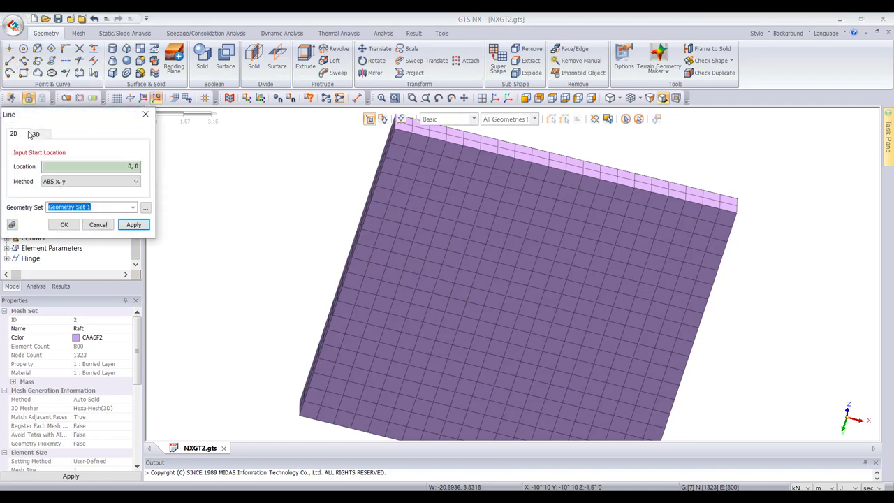
left_click(36, 134)
left_click(417, 165)
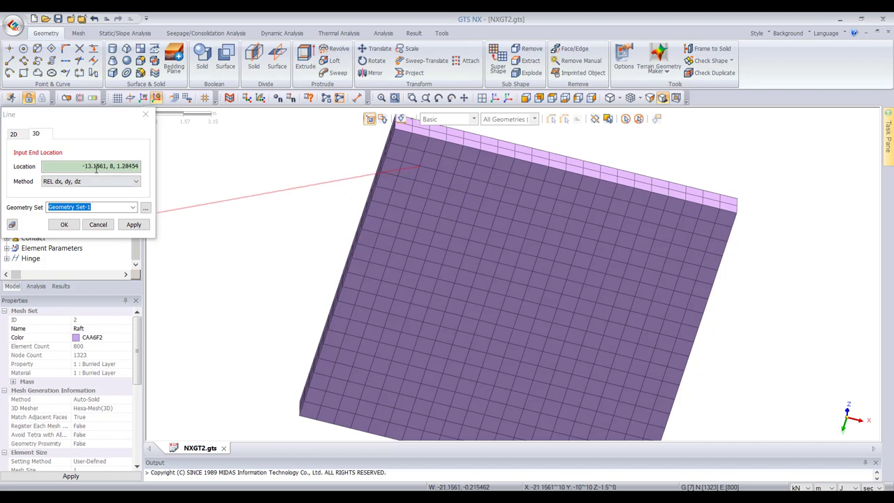
left_click_drag(81, 168, 247, 168)
type("0,0,-16.5")
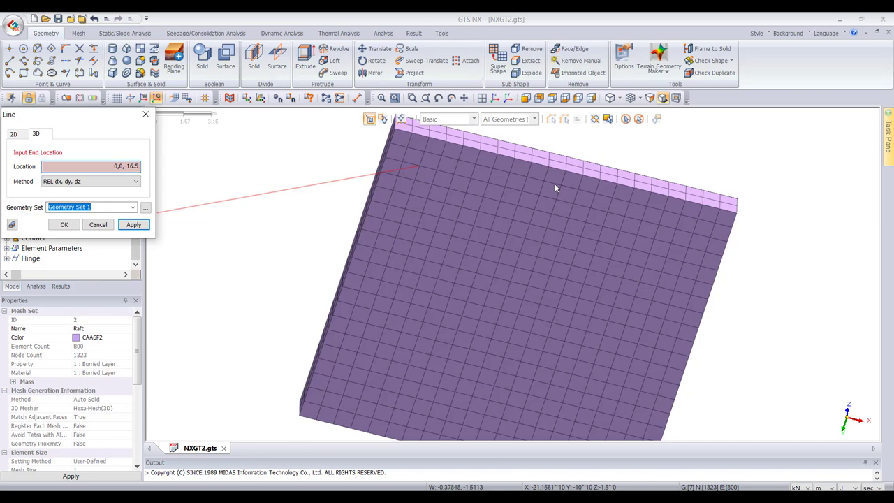
key("Return")
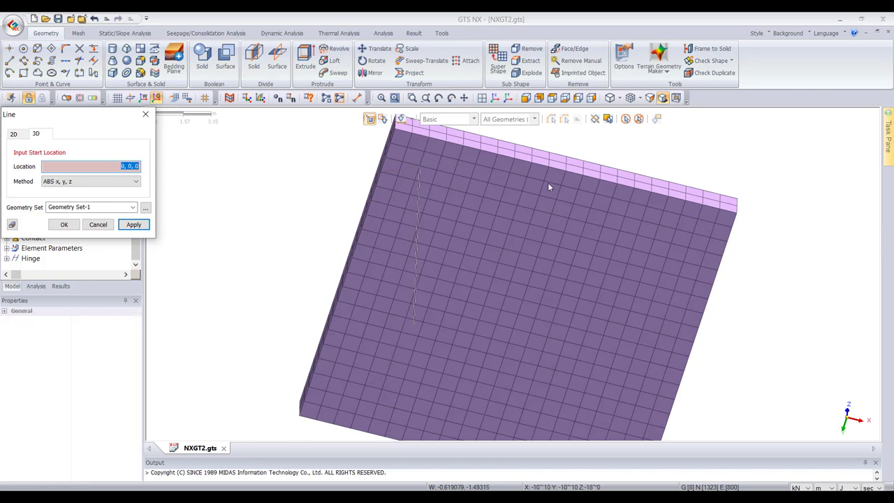
middle_click_drag(548, 183, 535, 226)
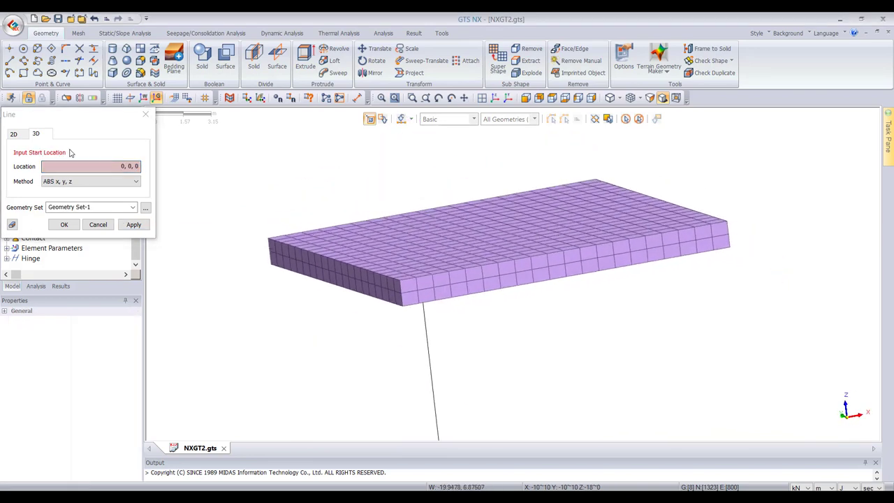
key("Escape")
- Delete the Raft mesh set and display the datum axes and planes
left_click(42, 228)
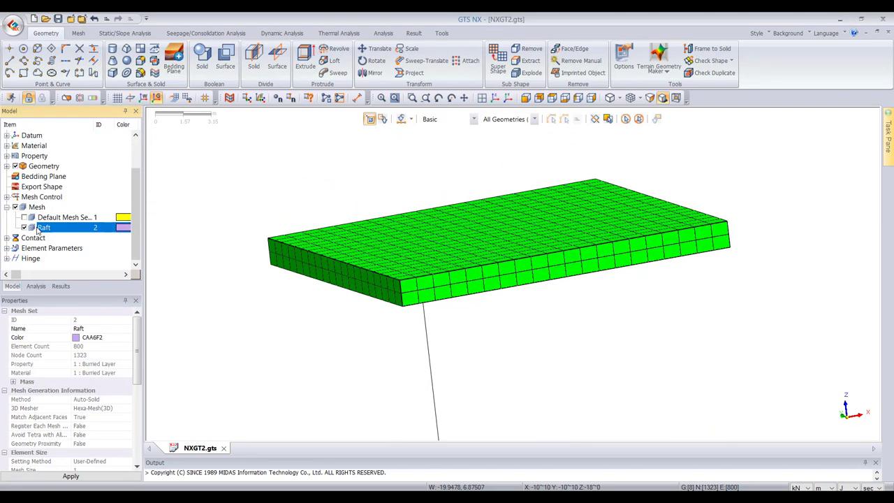
key("Delete")
left_click(418, 310)
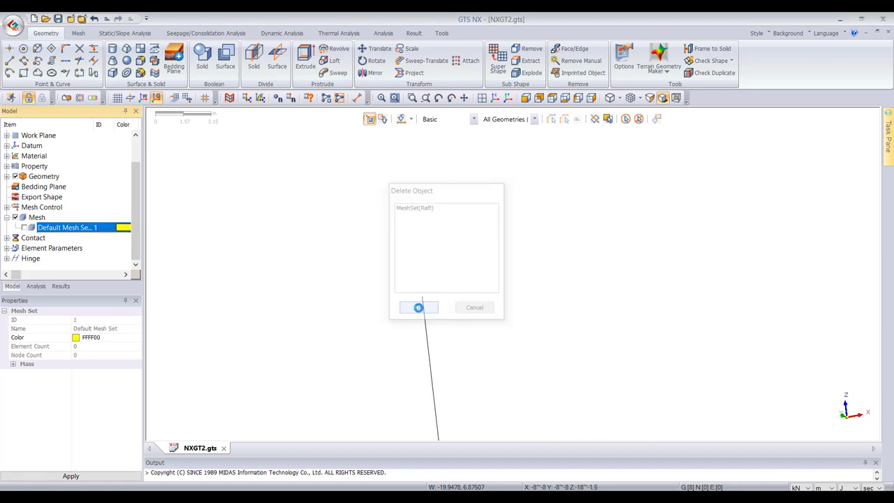
left_click(131, 100)
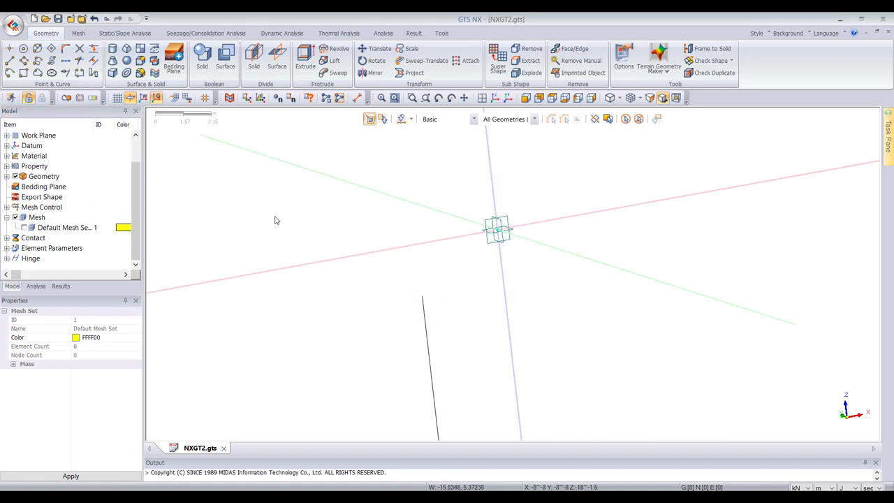
middle_click_drag(273, 220, 433, 230)
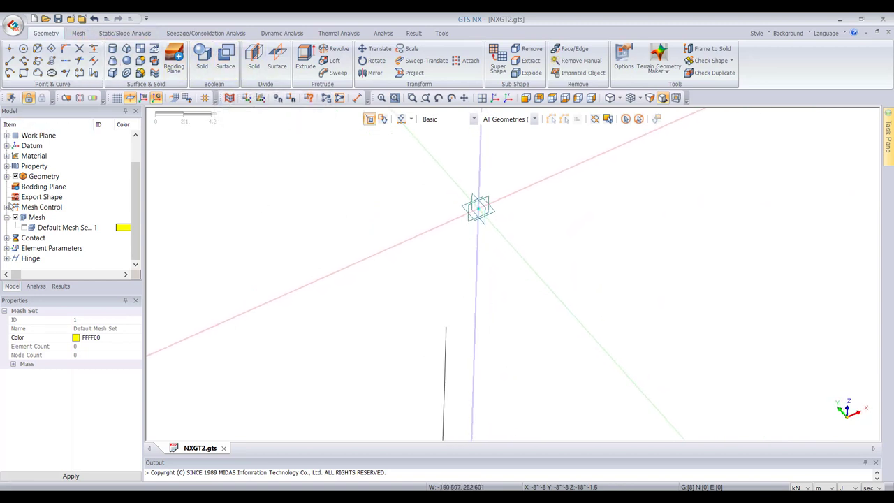
- Show only the raft solid Extrude(1) with ID 6 from the solids of Geometry Set-1
left_click(8, 177)
left_click(15, 186)
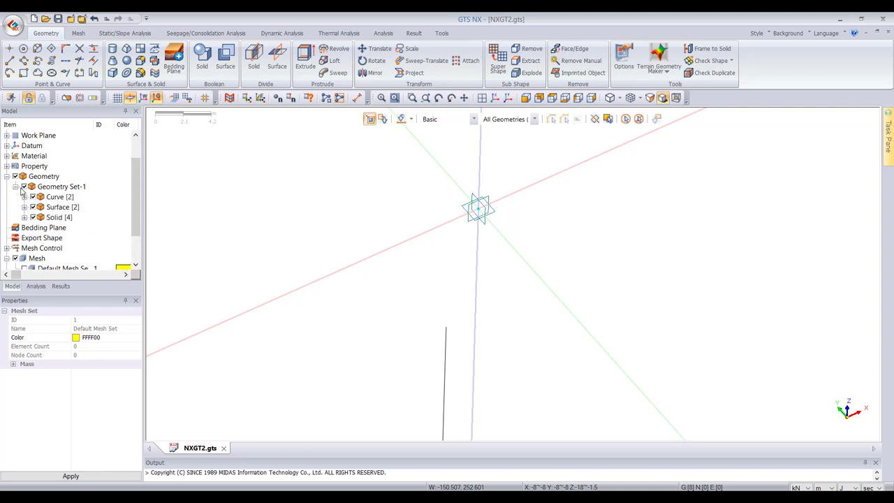
left_click(25, 218)
left_click(42, 227)
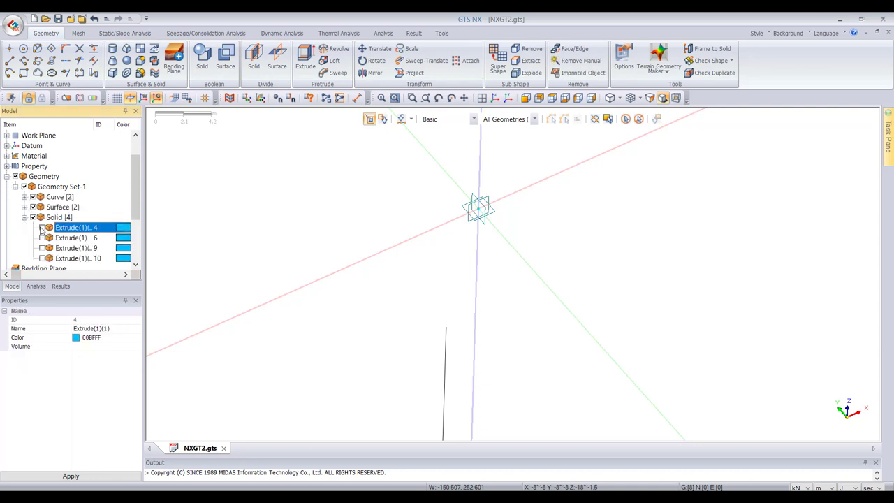
left_click(42, 228)
left_click(42, 238)
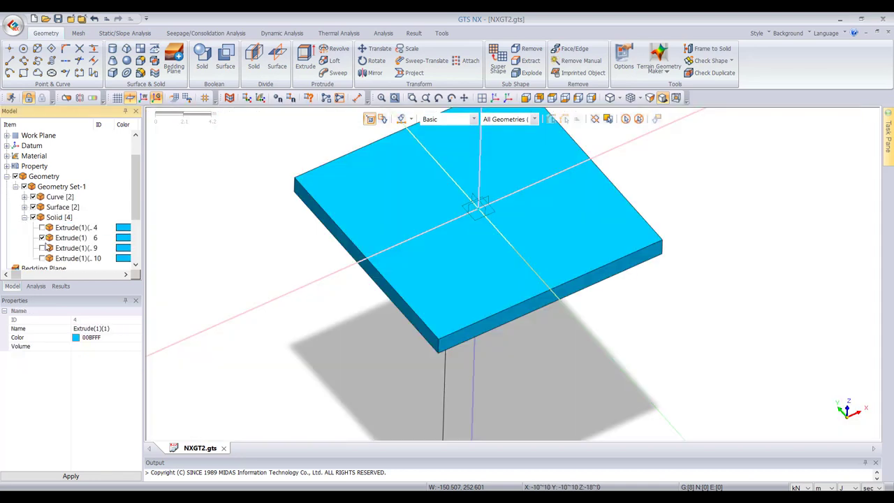
middle_click_drag(518, 302, 464, 269)
- Copy the vertical line uniformly along the X datum axis four times at a distance of 4
left_click(377, 49)
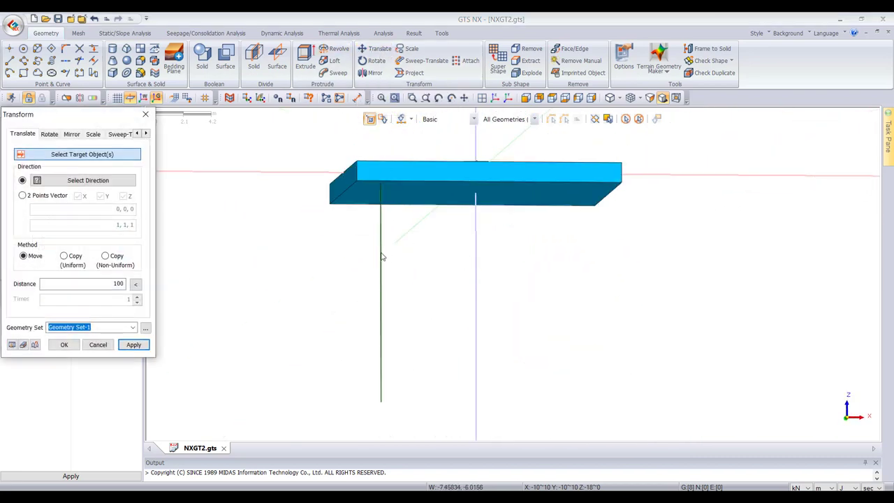
left_click(380, 257)
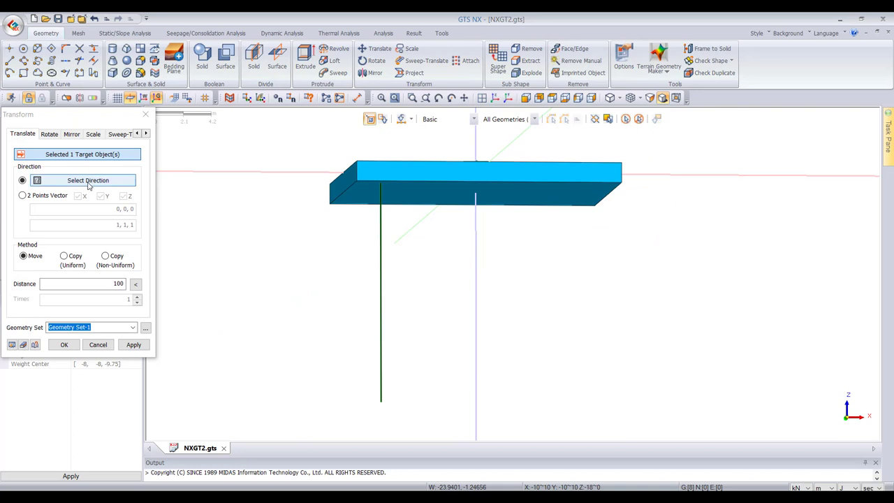
left_click(650, 180)
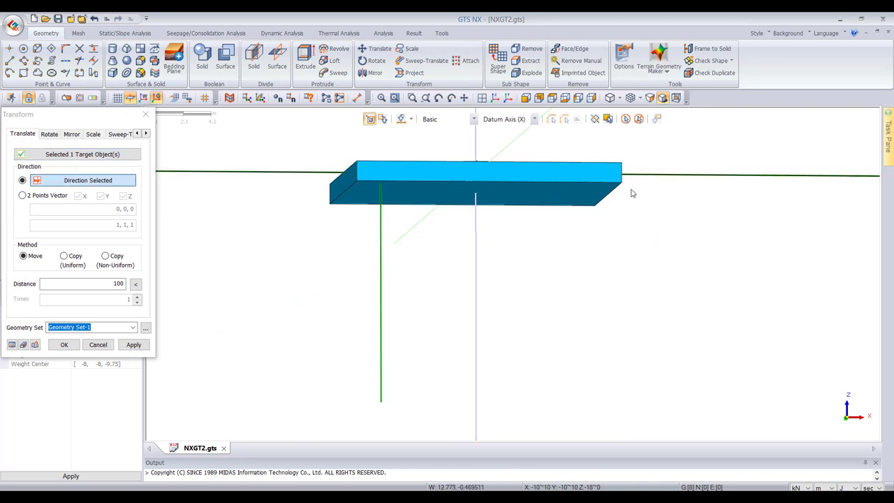
left_click(64, 255)
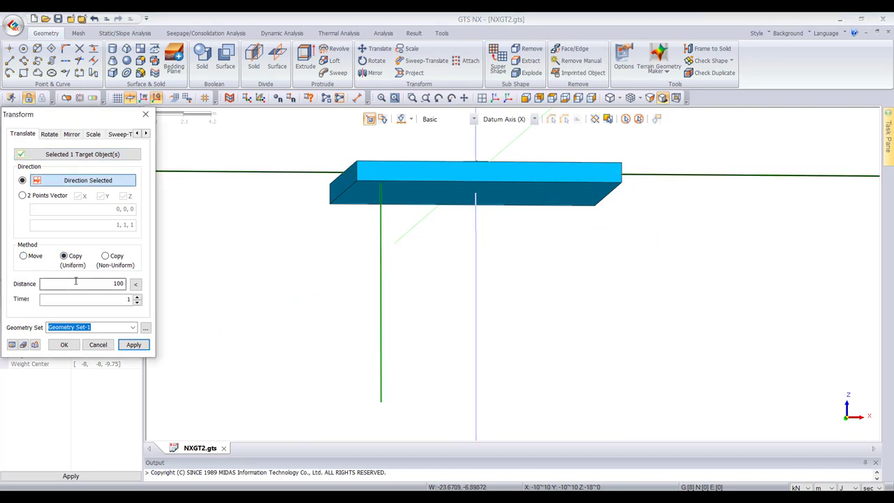
left_click_drag(72, 283, 193, 281)
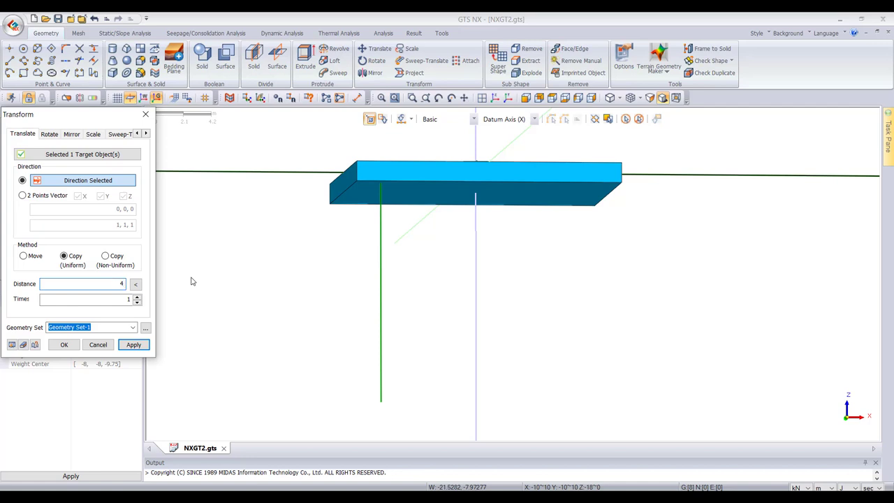
key("Tab")
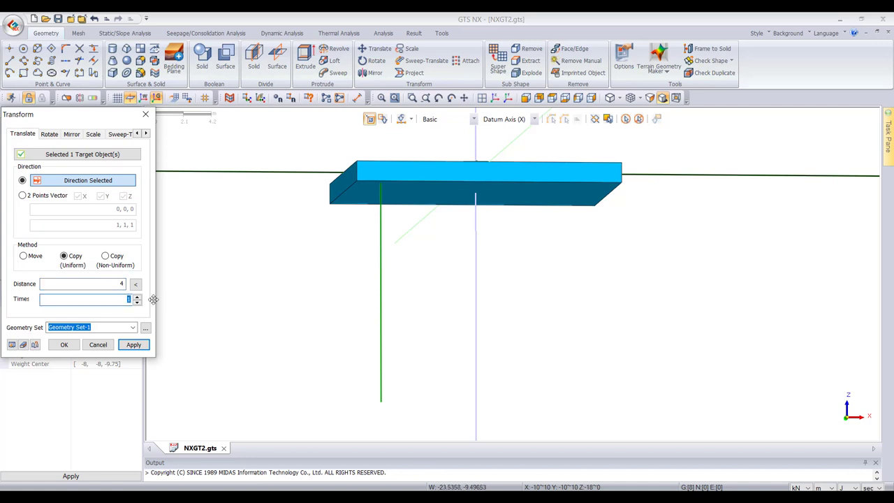
type("4")
left_click(12, 344)
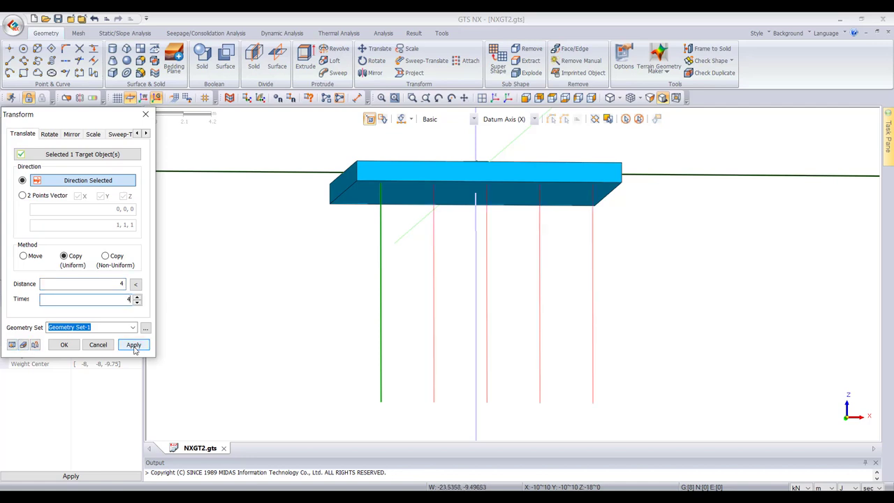
left_click(133, 344)
- Select the row of five vertical pile lines for a uniform copy with distance 4 and four repetitions
middle_click_drag(591, 282, 636, 295)
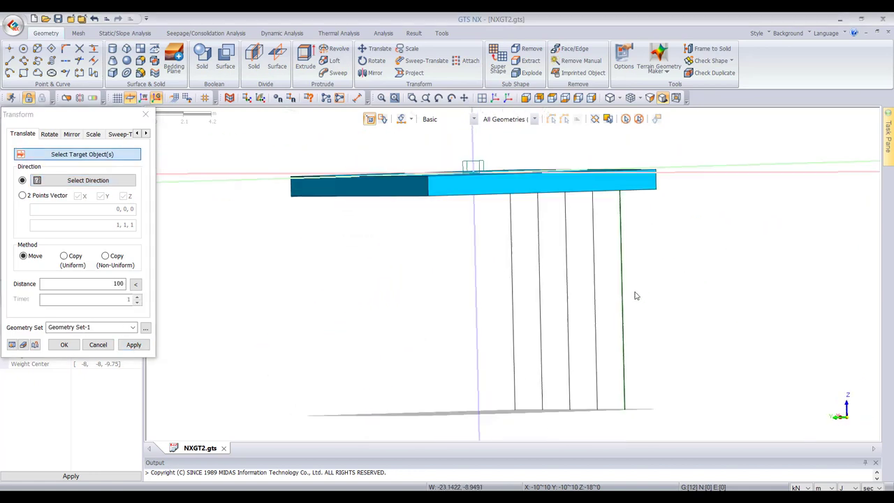
left_click(621, 320)
left_click(595, 316)
left_click(567, 314)
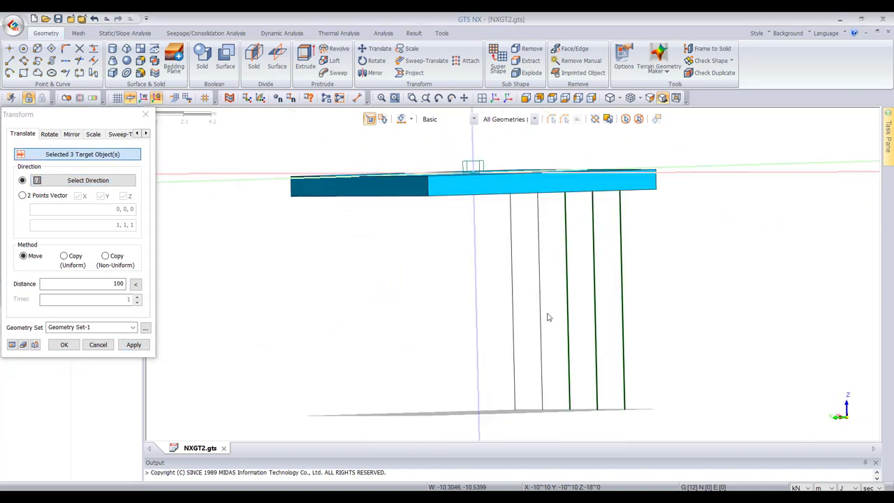
left_click(540, 316)
left_click(512, 325)
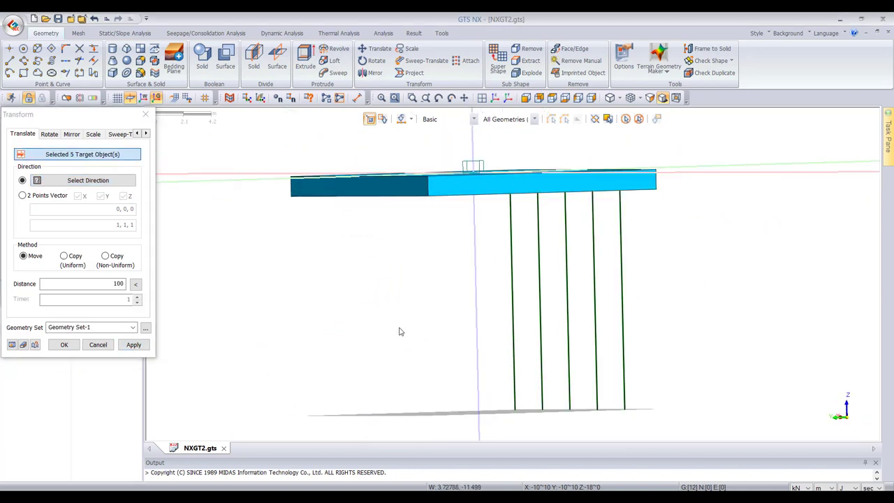
left_click(63, 256)
left_click_drag(88, 284, 176, 281)
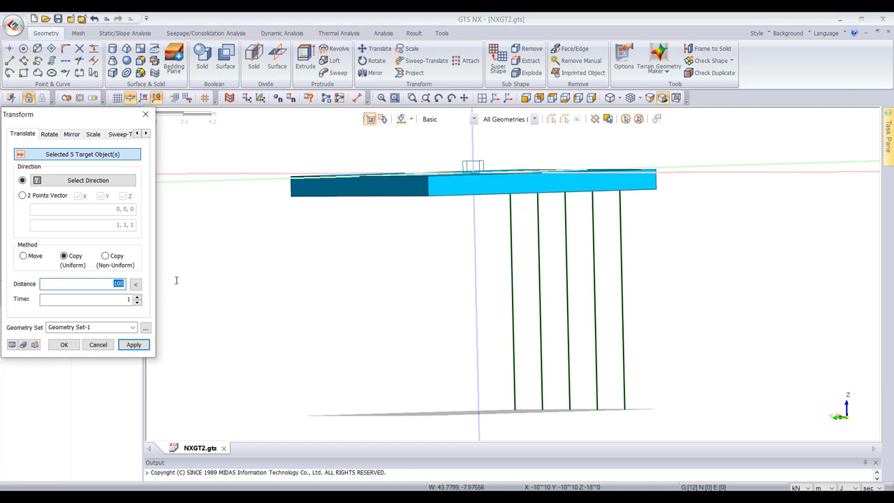
left_click_drag(121, 301, 138, 309)
type("4")
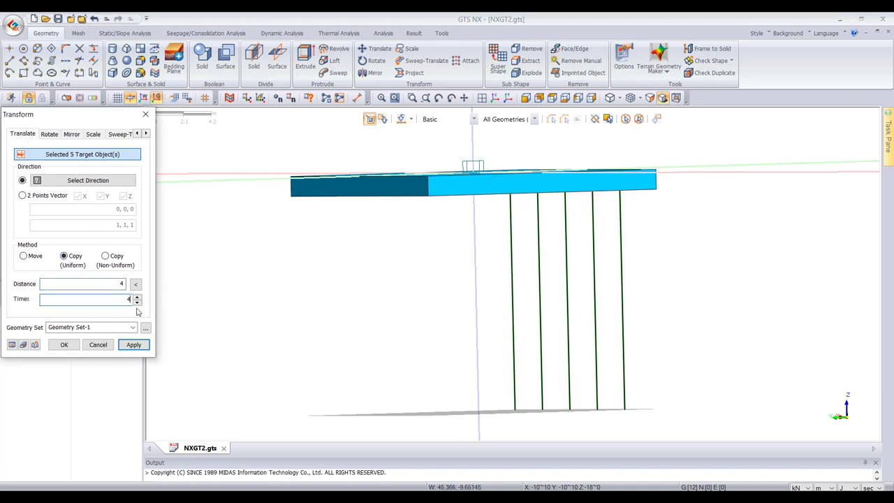
- Copy the five pile lines uniformly along the Y datum axis with the distance changed to -4, and close the Transform dialog
left_click(12, 344)
left_click(114, 263)
middle_click_drag(363, 224, 298, 283)
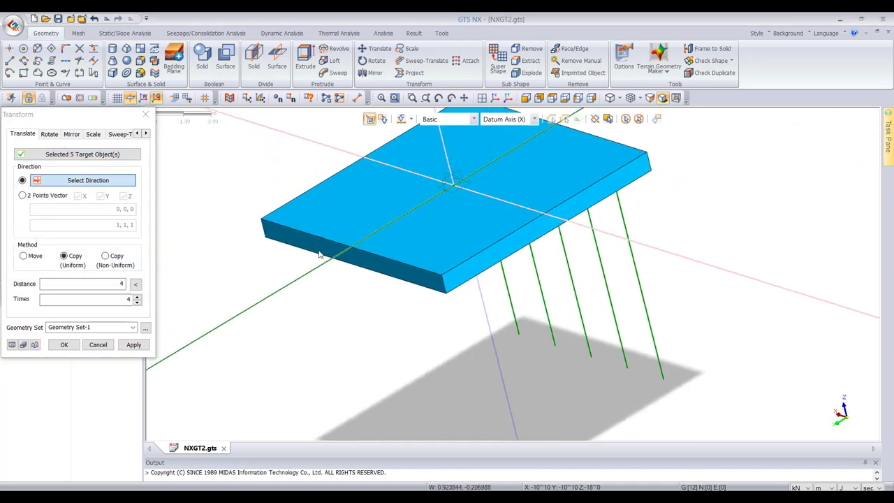
left_click(299, 285)
left_click(109, 282)
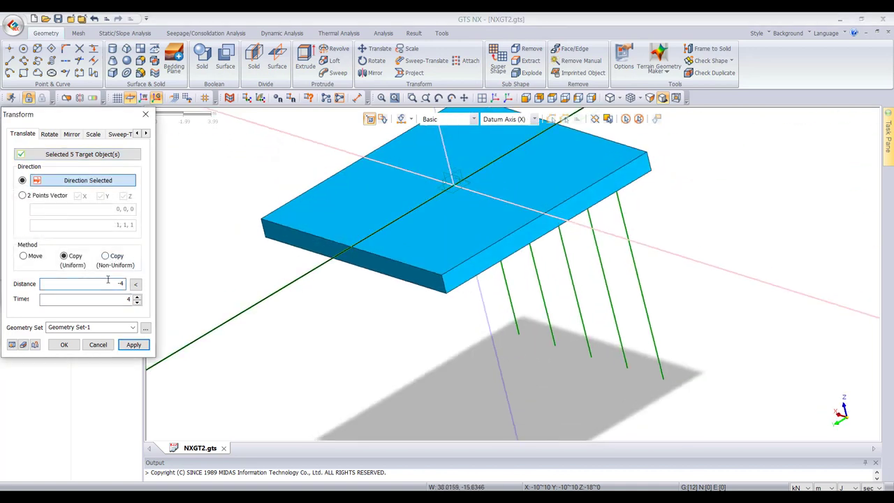
left_click(12, 344)
left_click(131, 343)
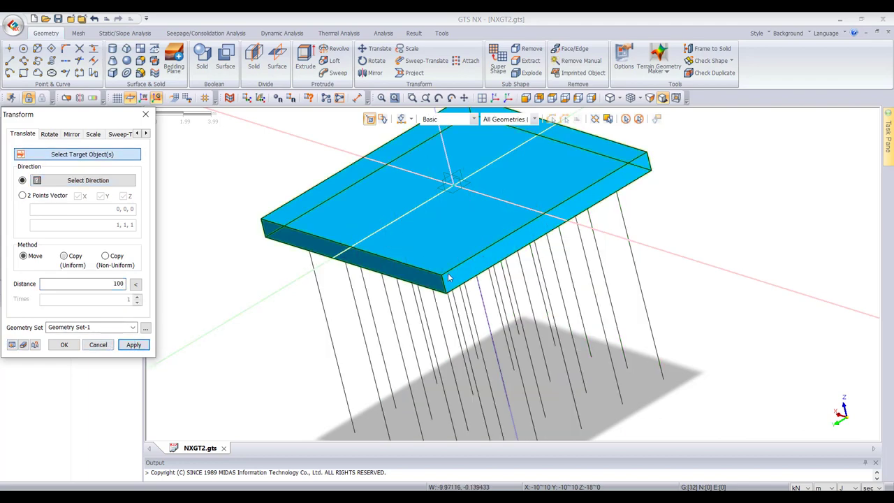
middle_click_drag(449, 277, 491, 221)
left_click(97, 345)
- Imprint all the vertical pile lines as curves onto the raft's bottom face, using the direction of the shortest path line
middle_click_drag(269, 297, 545, 230)
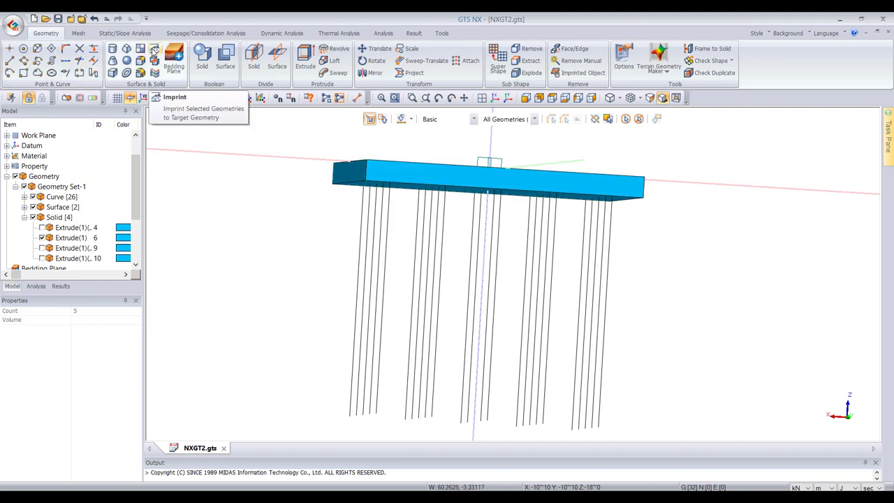
left_click(155, 53)
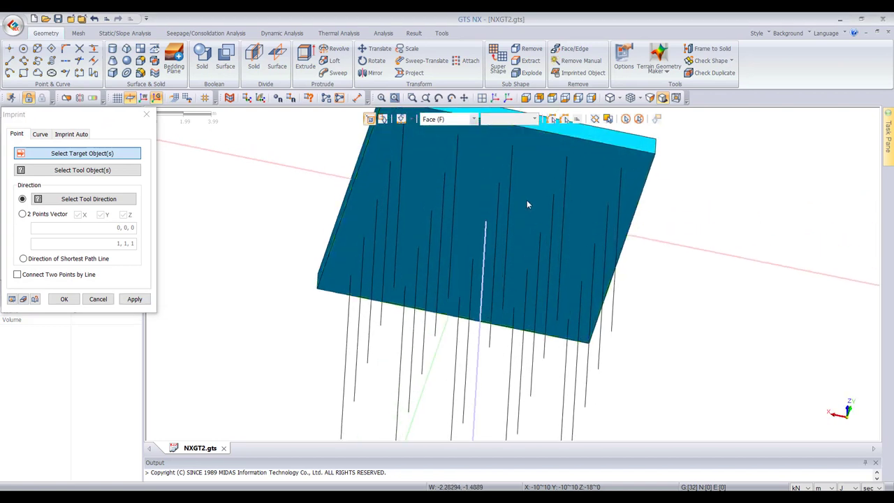
left_click(40, 134)
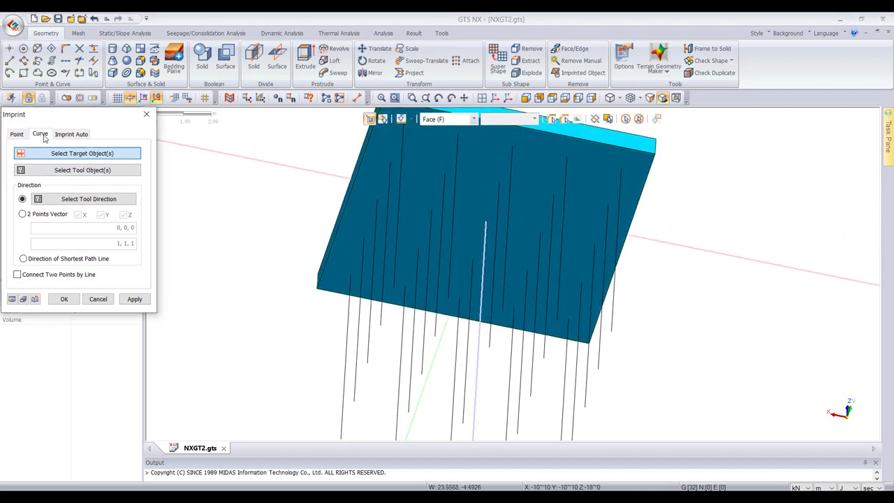
left_click(535, 156)
left_click(77, 172)
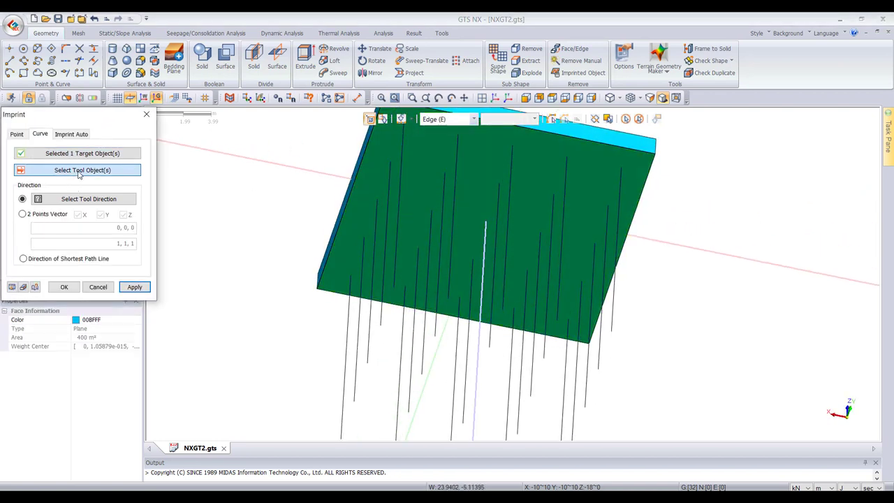
left_click(525, 99)
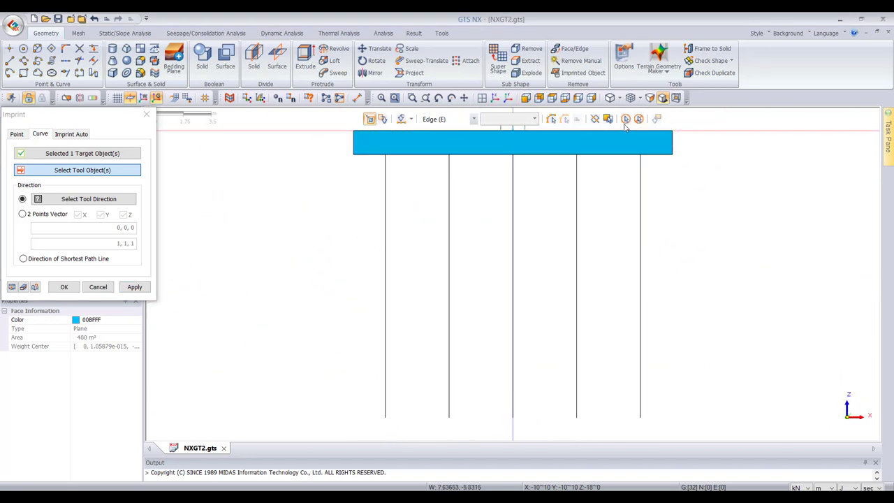
left_click(595, 118)
left_click_drag(740, 254, 288, 319)
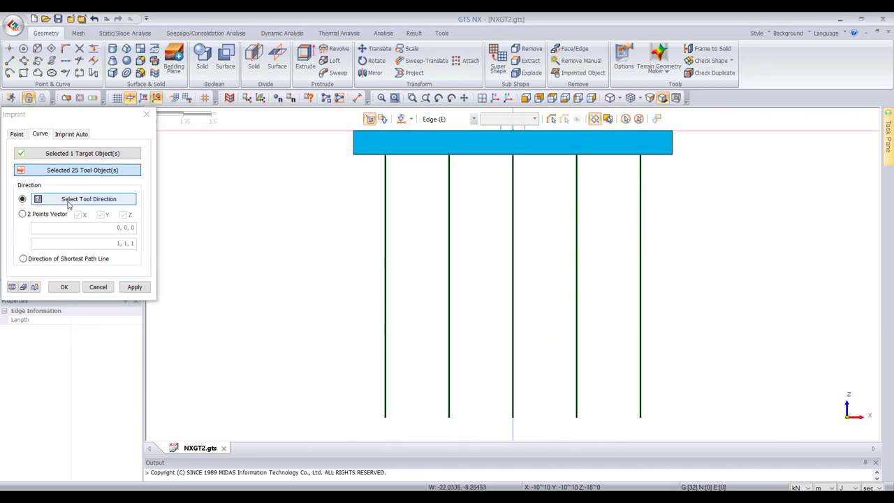
left_click(50, 260)
left_click(140, 289)
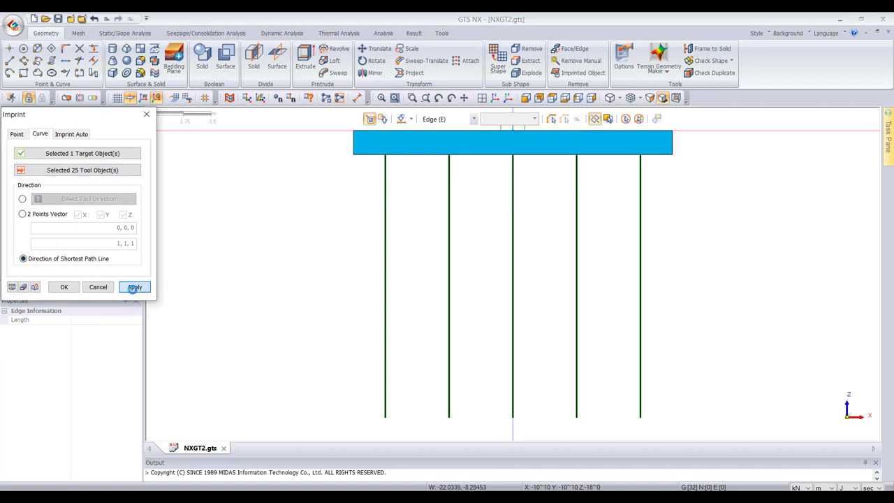
middle_click_drag(510, 205, 539, 200)
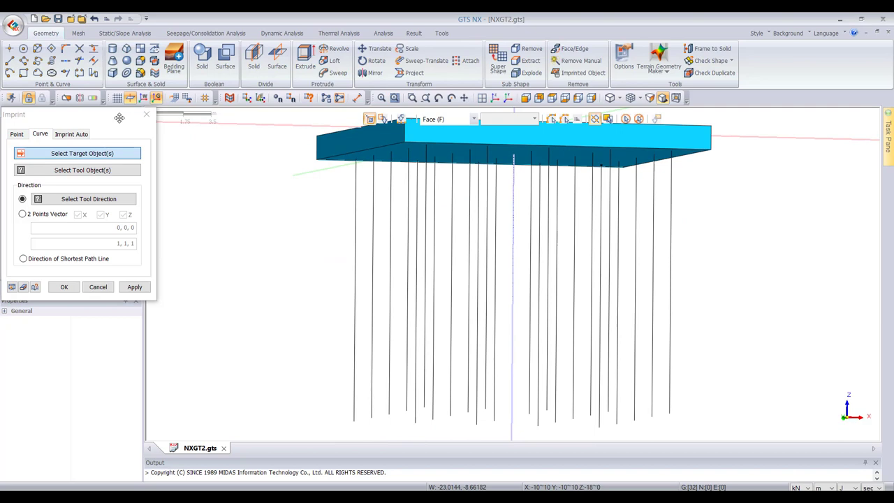
- Show only the Extrude(1) solid with ID 4 and uncover the model tree beside the Imprint dialog
left_click_drag(119, 117, 74, 287)
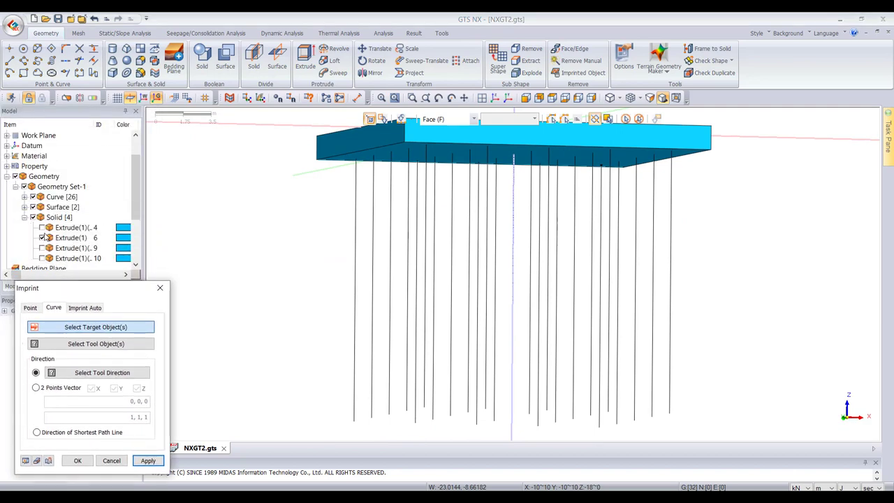
left_click(42, 228)
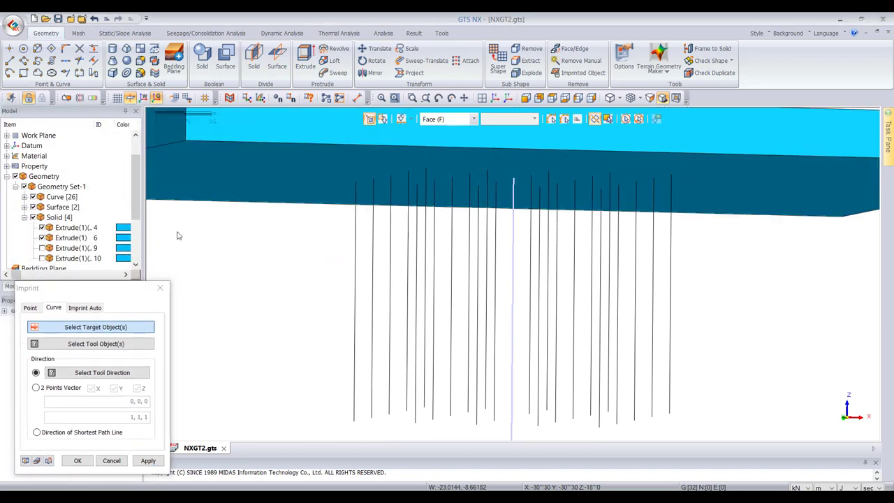
middle_click_drag(355, 200, 370, 250)
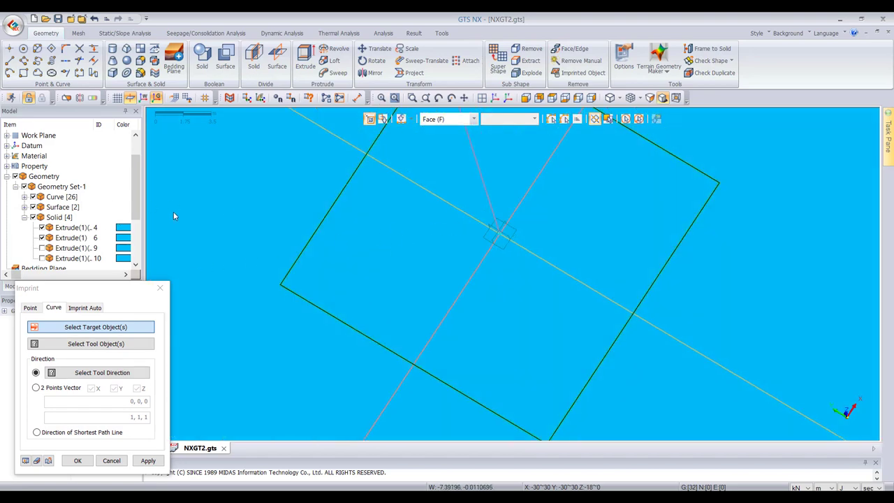
left_click(44, 227)
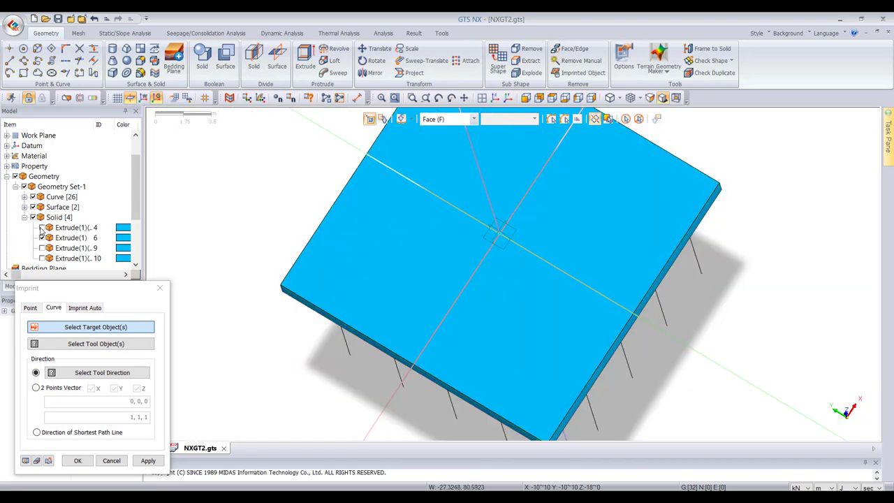
left_click(42, 228)
middle_click_drag(446, 218, 457, 180)
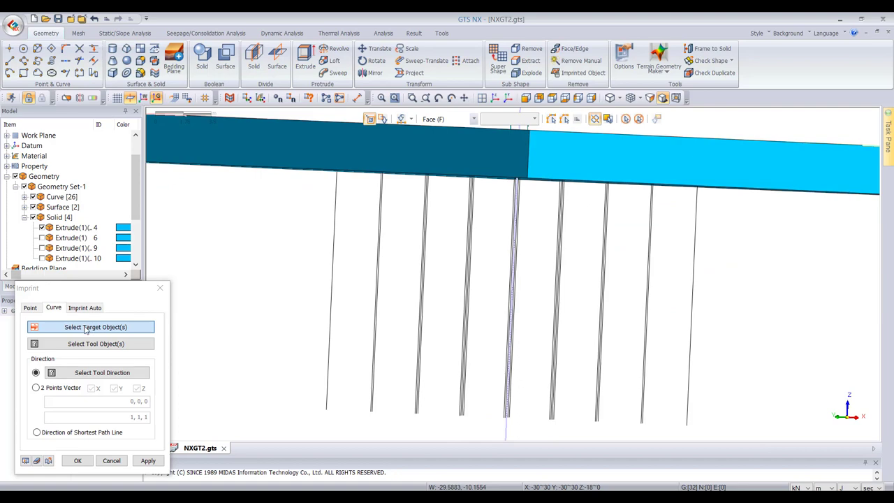
- Imprint all the vertical pile lines as curves onto the recess floor and underside of solid 4, along the shortest path direction
middle_click_drag(435, 284, 558, 184)
left_click(506, 238)
middle_click_drag(506, 238, 489, 209)
left_click(97, 346)
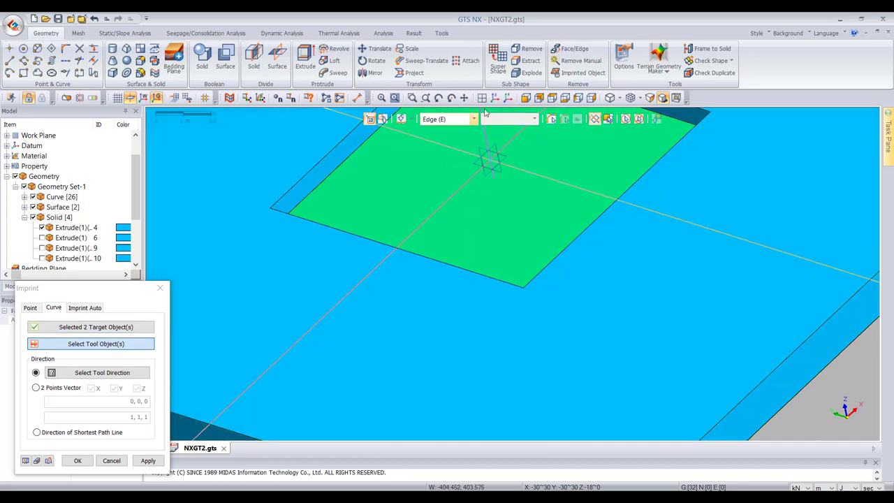
left_click(525, 99)
left_click_drag(579, 247, 432, 290)
left_click_drag(646, 259, 431, 313)
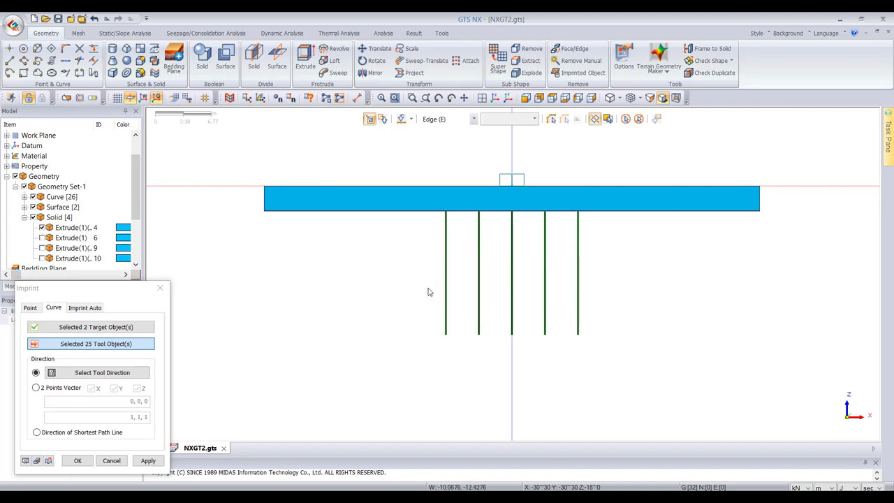
middle_click_drag(417, 280, 516, 224)
middle_click_drag(646, 262, 723, 262)
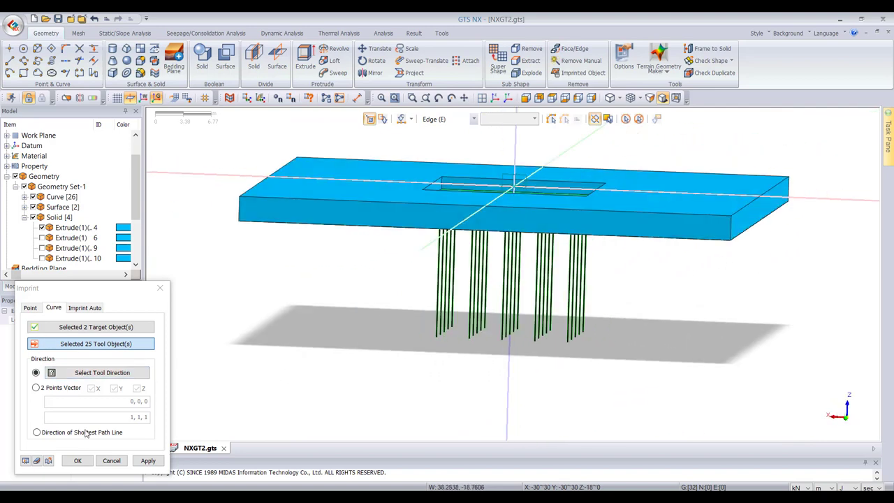
left_click(147, 460)
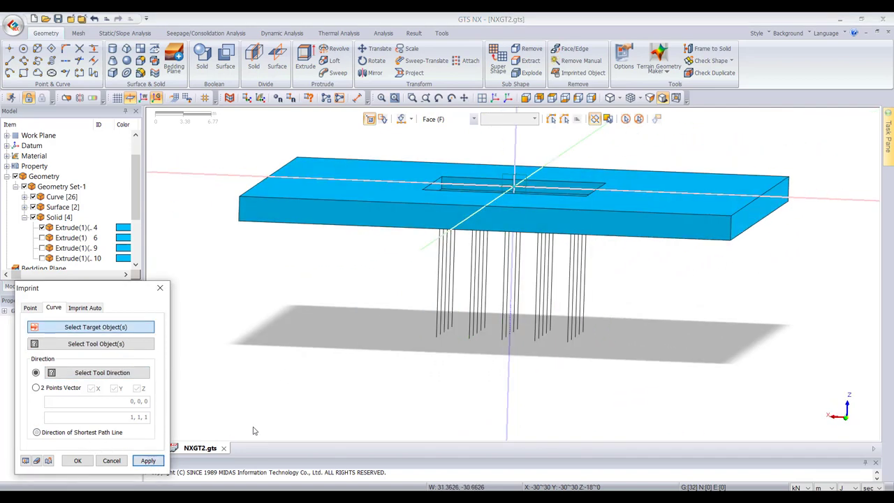
middle_click_drag(509, 272, 472, 282)
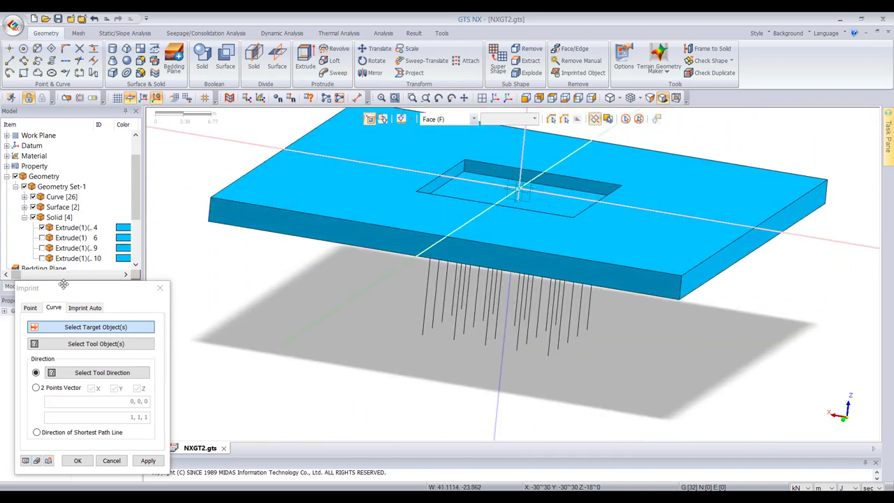
- Show only the Extrude(1) solid with ID 10 among the solids of Geometry Set-1
left_click(42, 238)
left_click(42, 248)
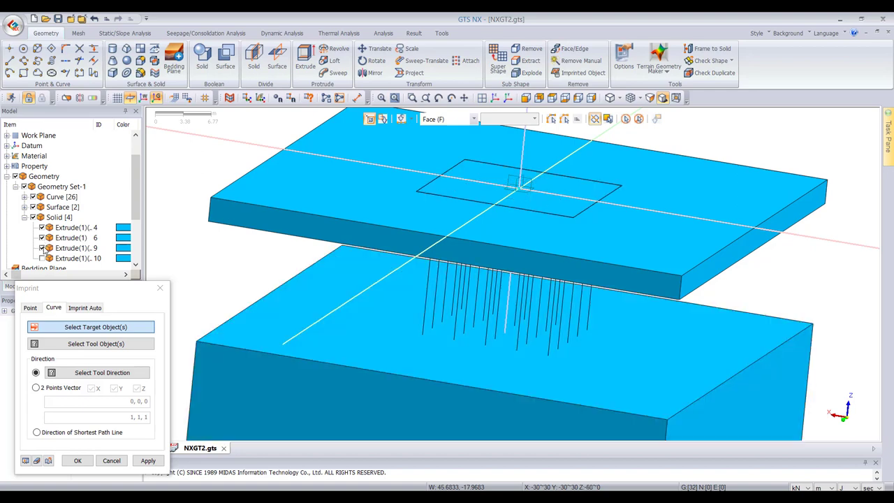
left_click(42, 248)
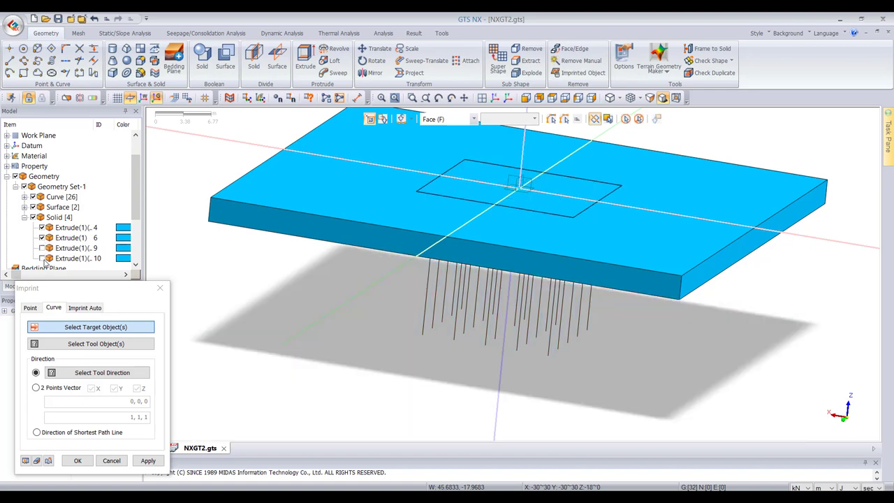
left_click(42, 258)
middle_click_drag(420, 300, 461, 281)
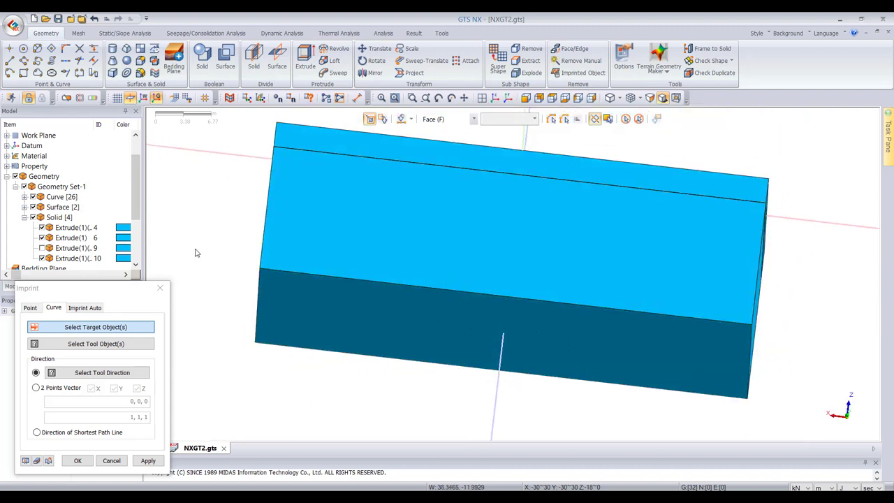
left_click(42, 228)
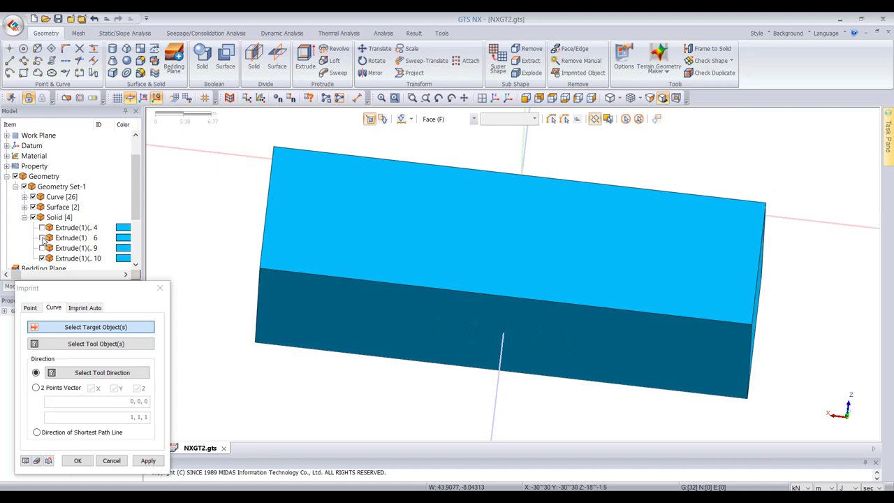
- Imprint all the vertical pile lines as curves onto the top and bottom faces of solid 10, along the shortest path direction
middle_click_drag(627, 152, 597, 168)
middle_click_drag(357, 281, 391, 269)
middle_click_drag(459, 235, 353, 259)
left_click(687, 245)
middle_click_drag(688, 245, 667, 170)
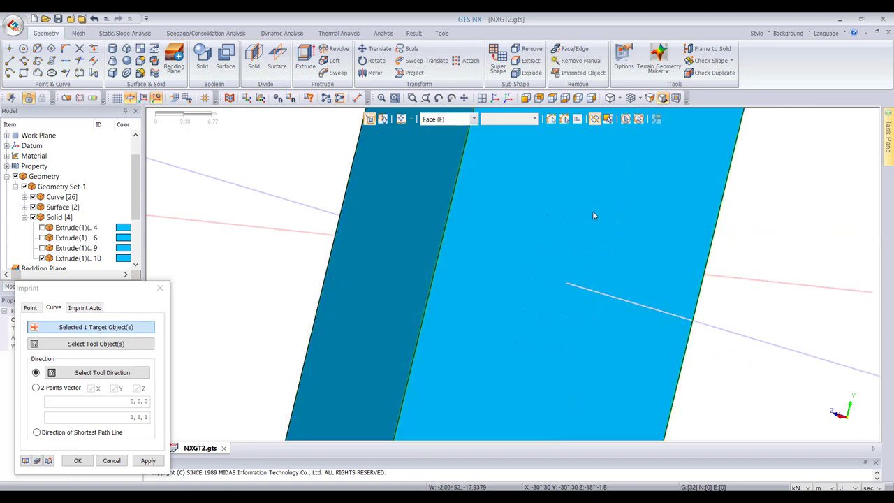
left_click(593, 188)
middle_click_drag(594, 188, 547, 200)
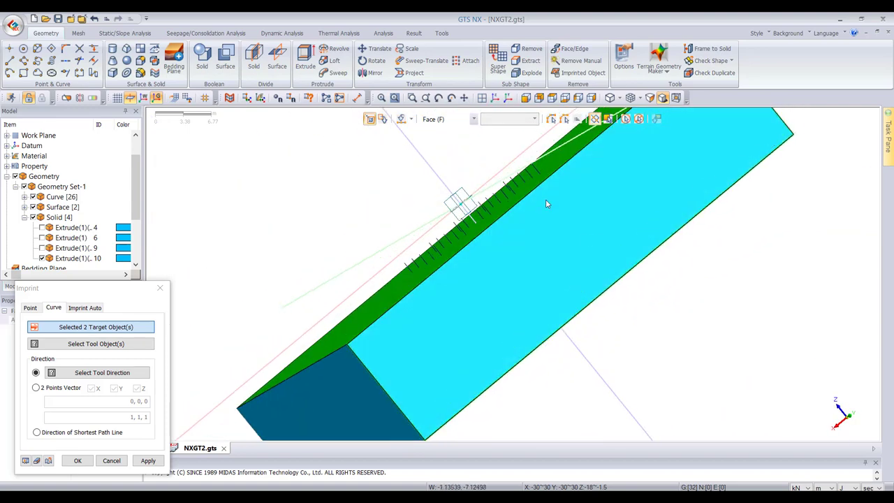
left_click(526, 97)
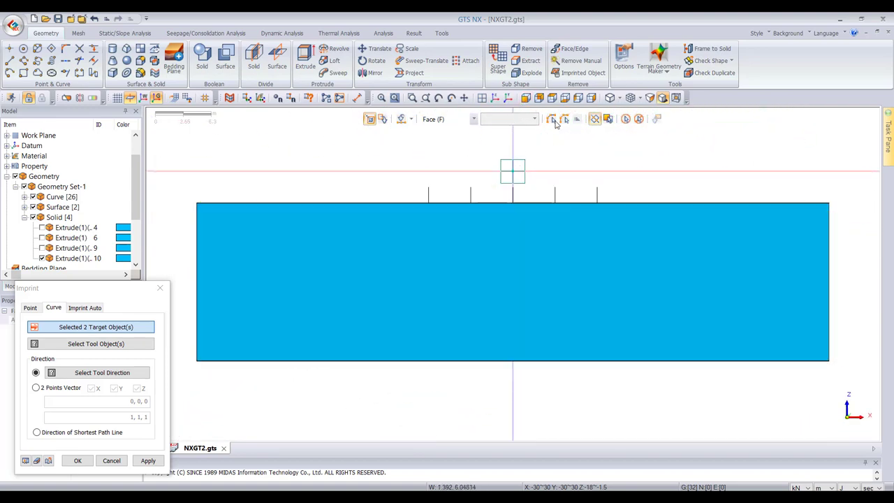
left_click(92, 344)
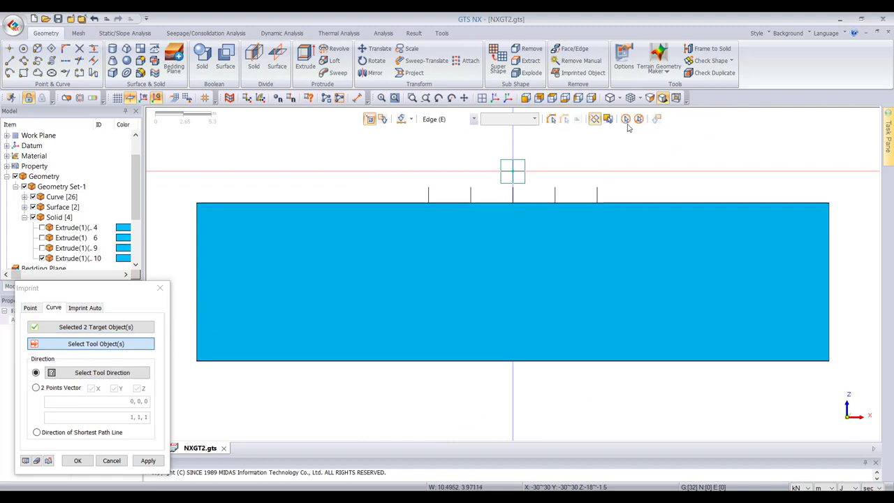
left_click_drag(639, 166, 355, 198)
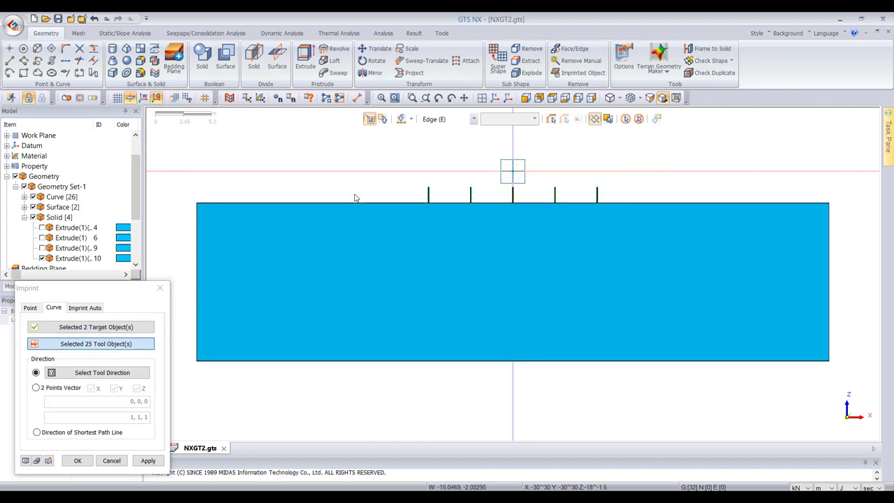
left_click_drag(101, 290, 119, 189)
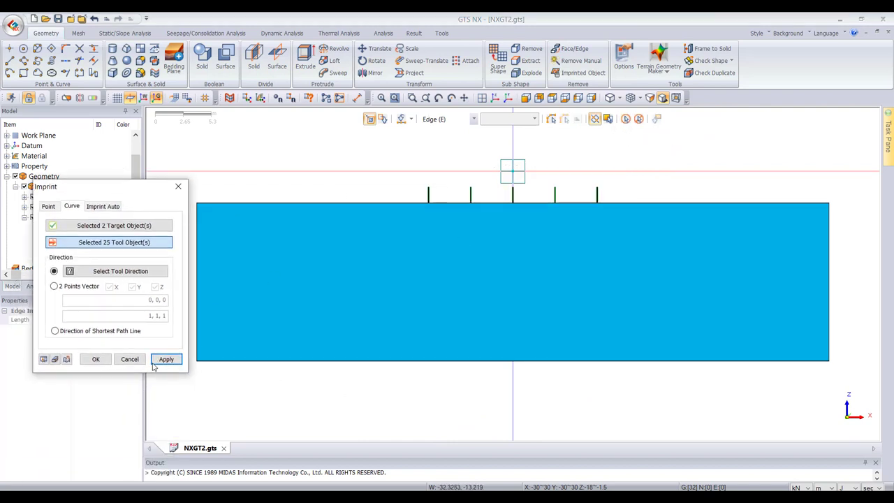
left_click(89, 330)
left_click(165, 359)
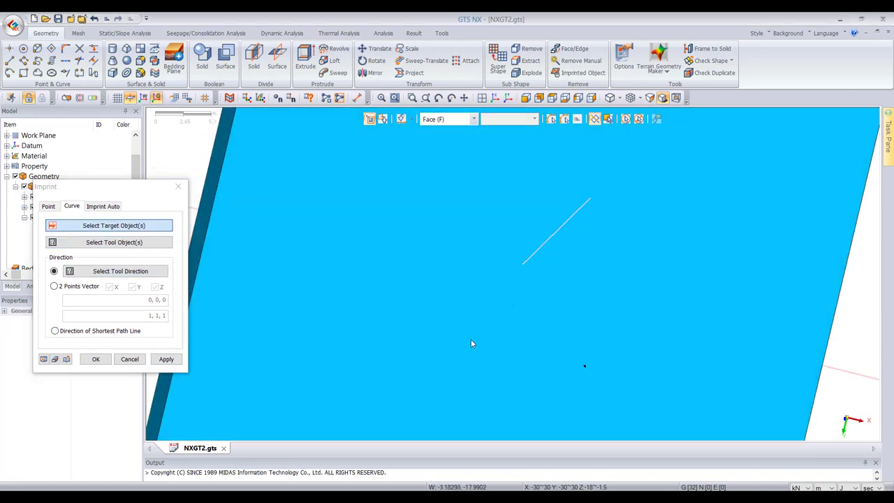
- Uncover the model tree beside the Imprint dialog and show only the Extrude(1) solid with ID 9
middle_click_drag(470, 340, 461, 394)
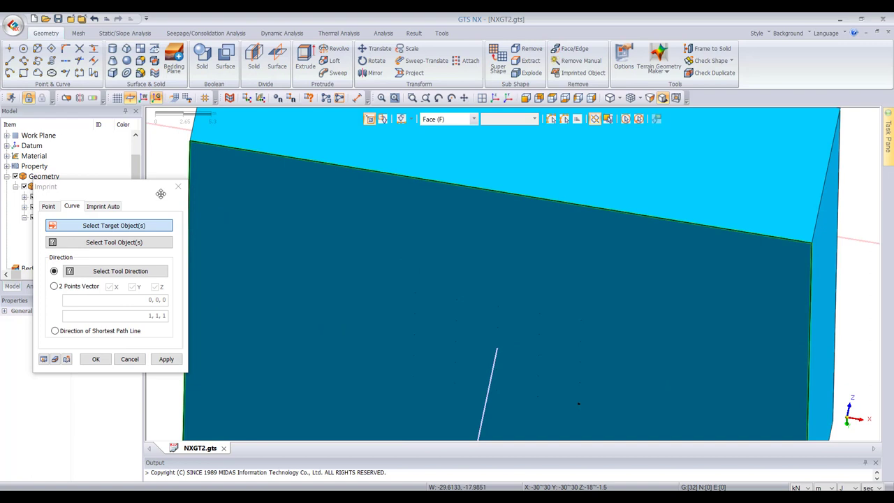
left_click_drag(75, 194, 153, 211)
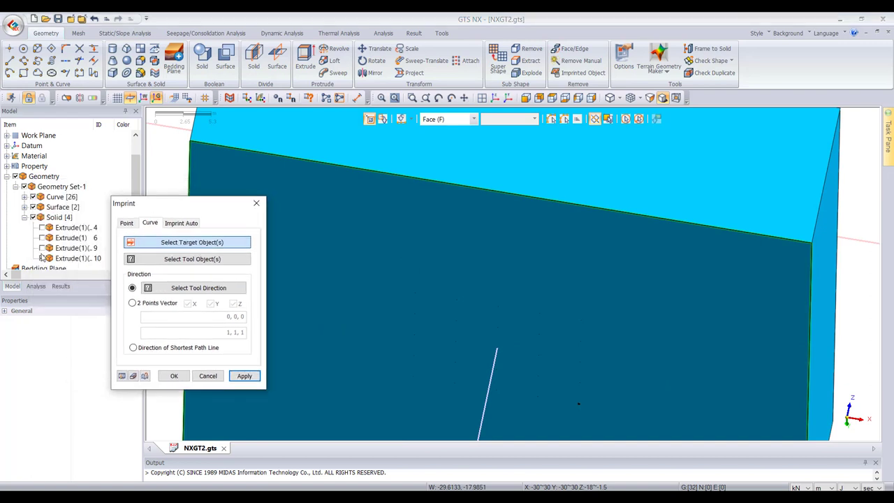
left_click(42, 250)
left_click(42, 257)
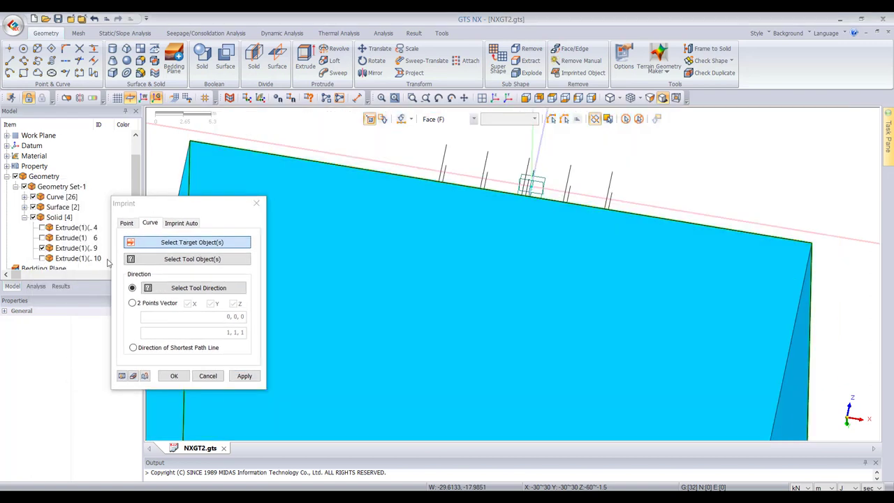
- Imprint all the vertical pile lines as curves onto the top face of solid 9 along the shortest path direction, and close Imprint
middle_click_drag(589, 195, 570, 210)
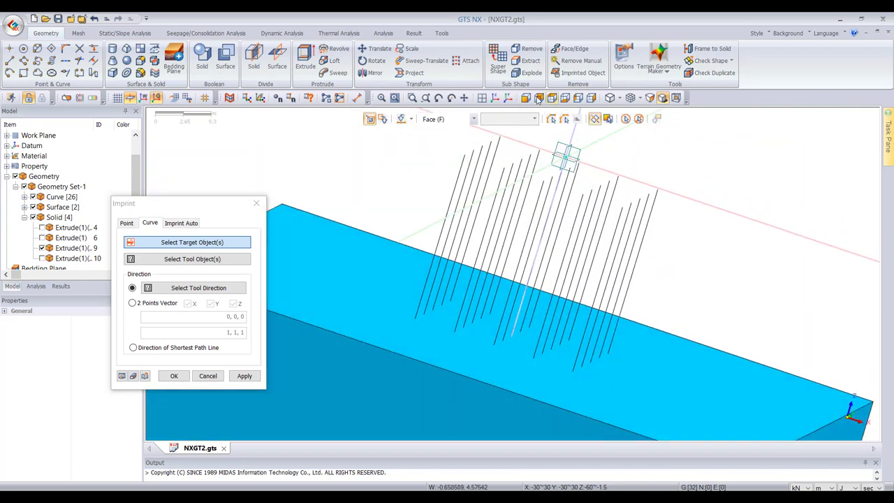
left_click(524, 100)
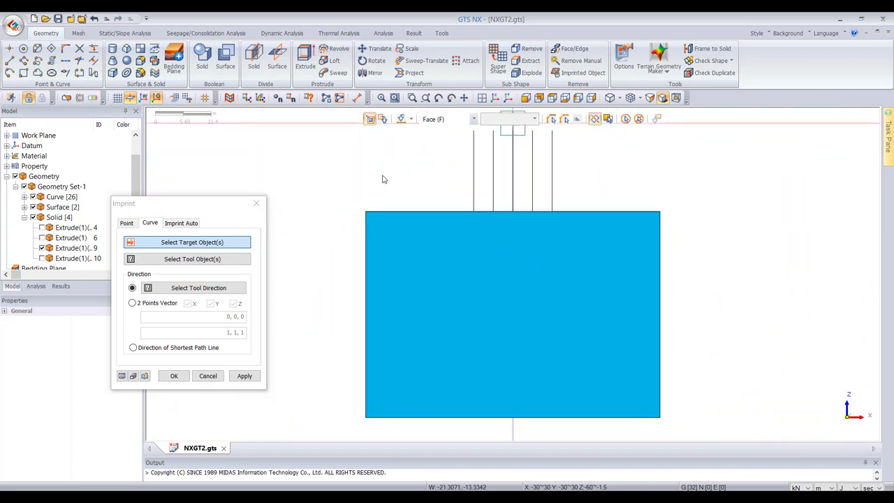
middle_click_drag(381, 178, 383, 180)
left_click(418, 220)
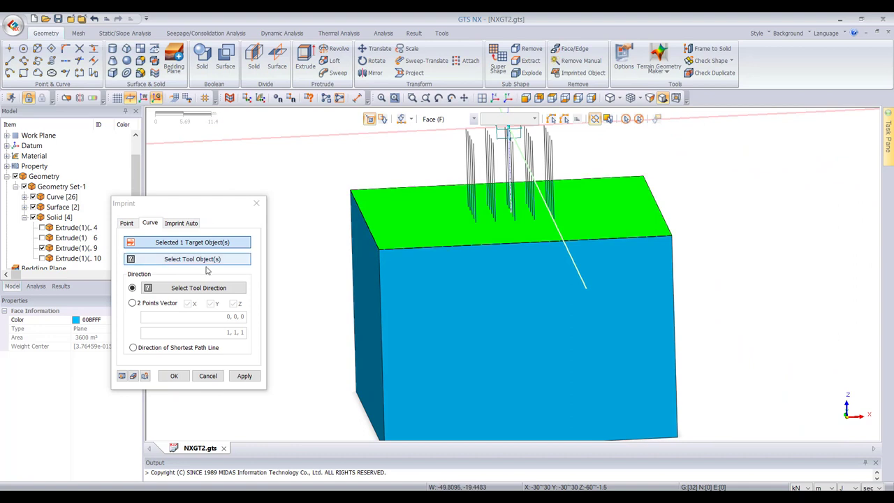
left_click_drag(572, 130, 397, 163)
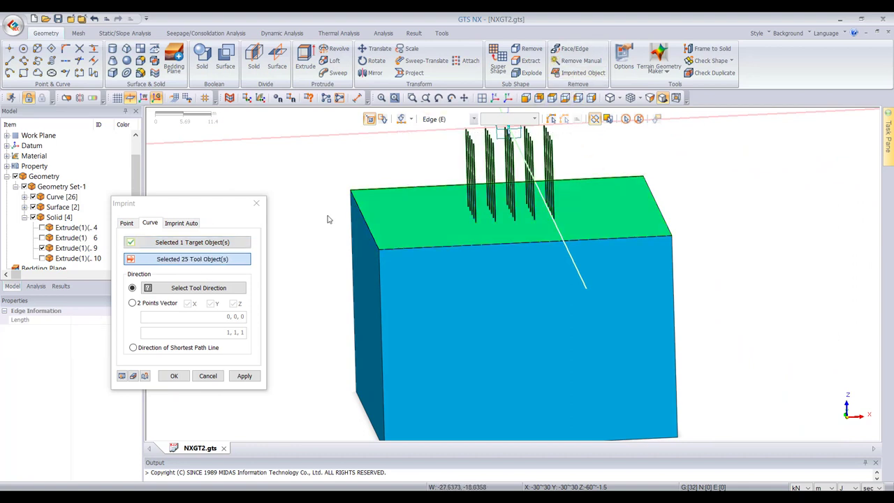
left_click(176, 348)
left_click(243, 376)
left_click(207, 376)
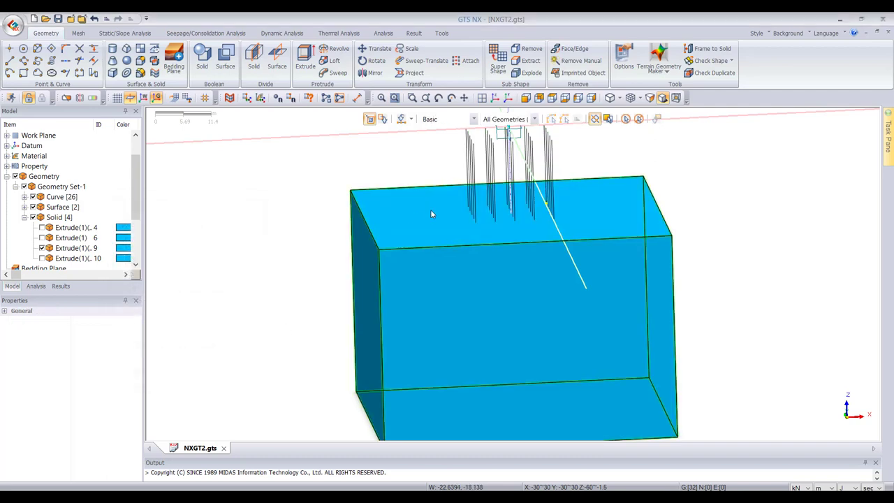
- Show all four solids of Geometry Set-1 again
middle_click_drag(431, 209, 562, 251)
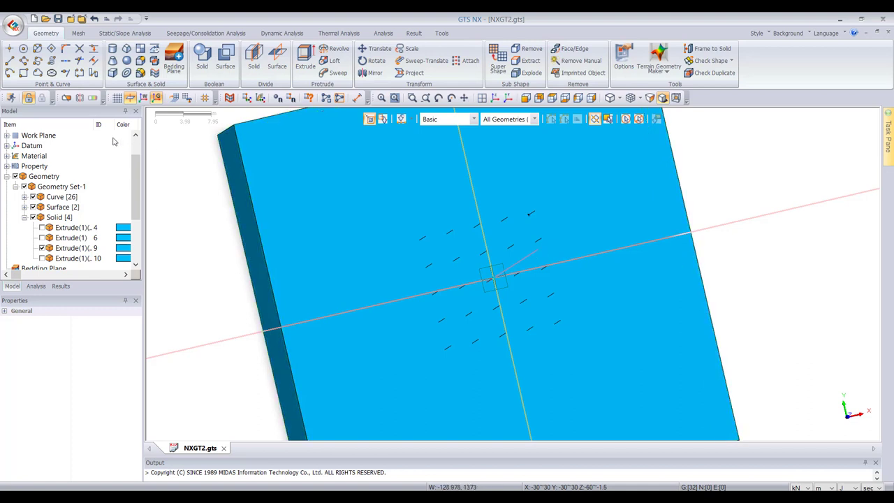
left_click(33, 217)
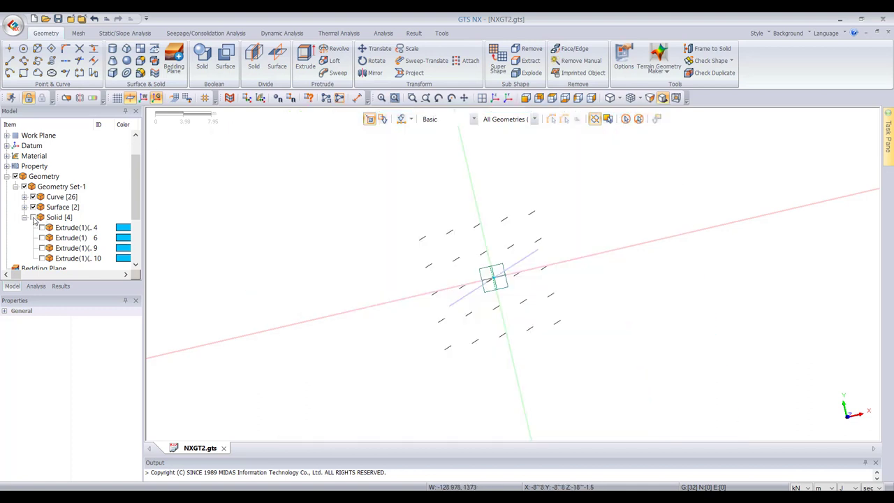
left_click(33, 217)
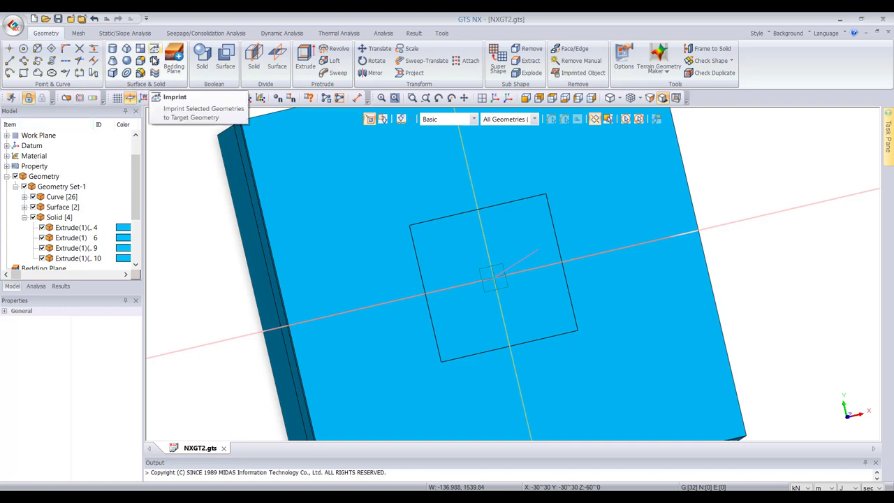
- Auto-connect all four displayed solids with shared faces using the Boolean method
left_click(155, 61)
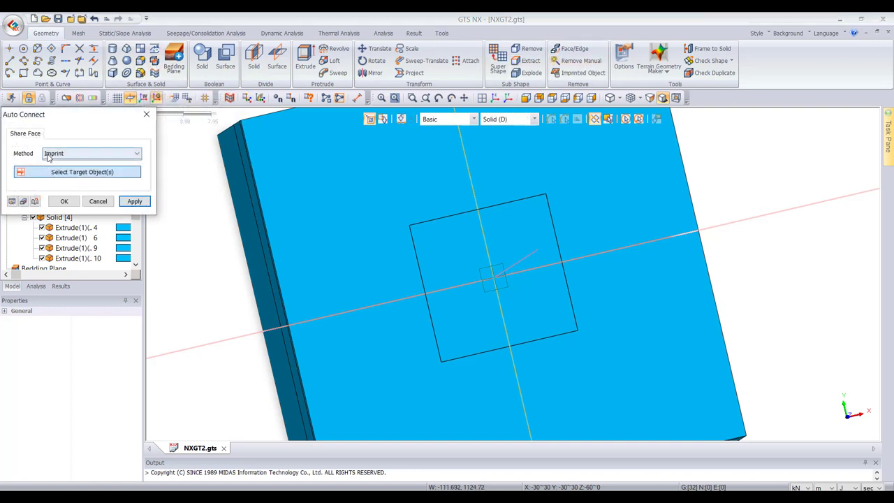
left_click(49, 155)
left_click(51, 173)
left_click(608, 119)
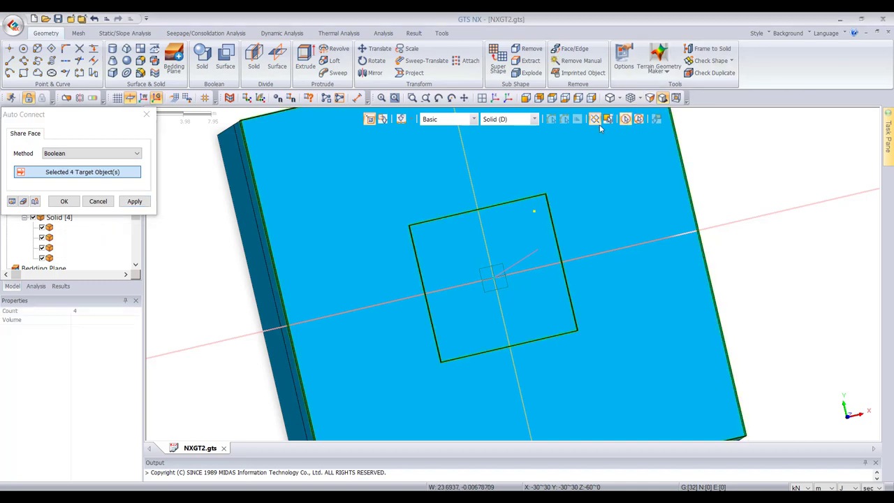
left_click(134, 201)
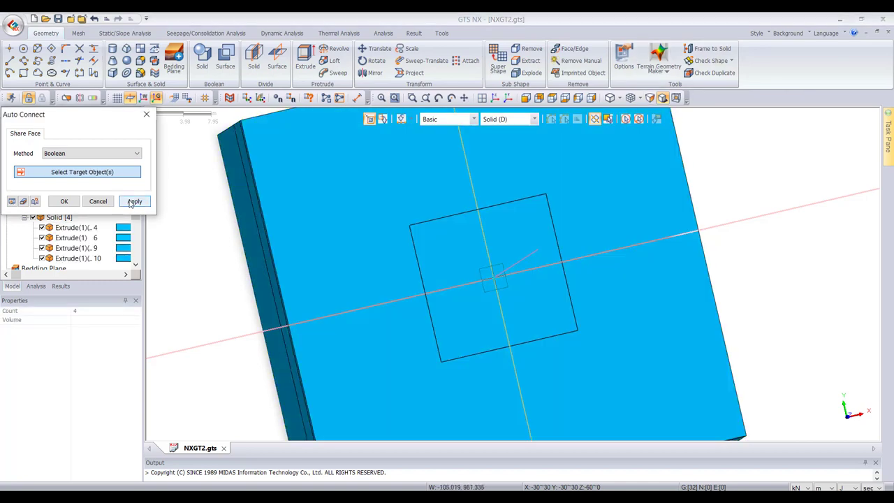
left_click(97, 201)
scroll(662, 267, "down", 6)
scroll(597, 251, "up", 2)
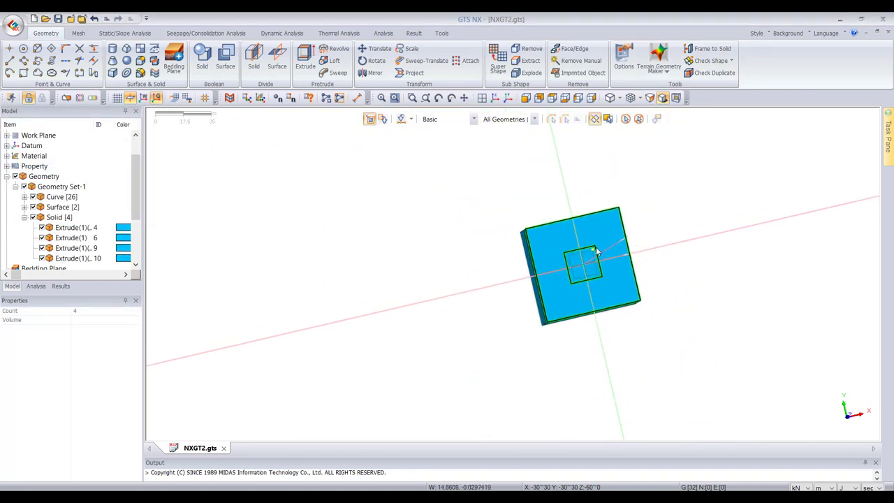
scroll(596, 251, "up", 3)
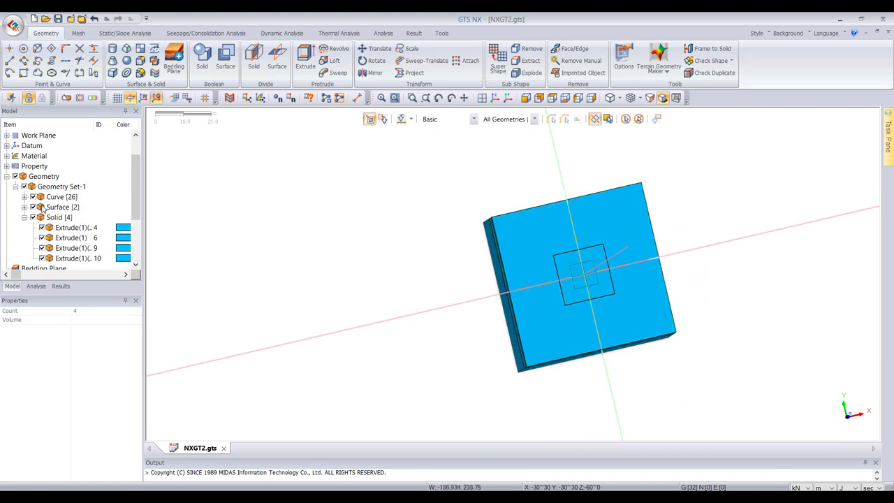
- Create a new 1D mesh property of type Beam named Piles
left_click(78, 33)
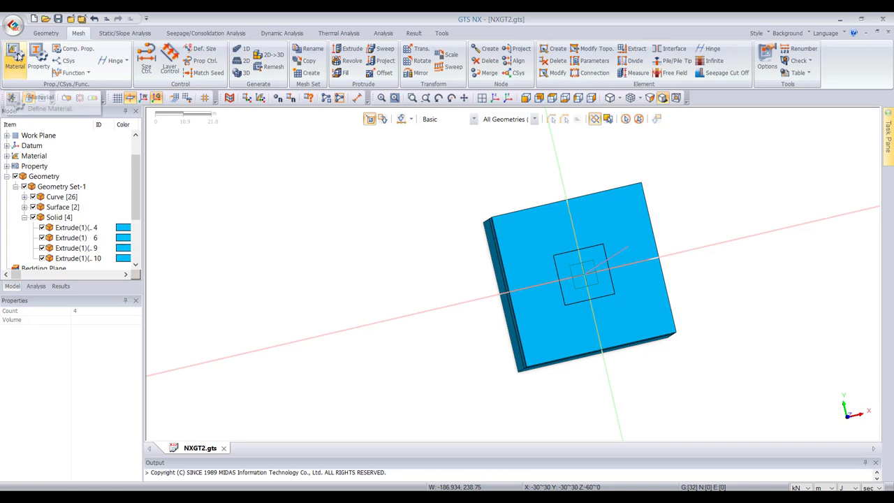
left_click(19, 54)
key("Escape")
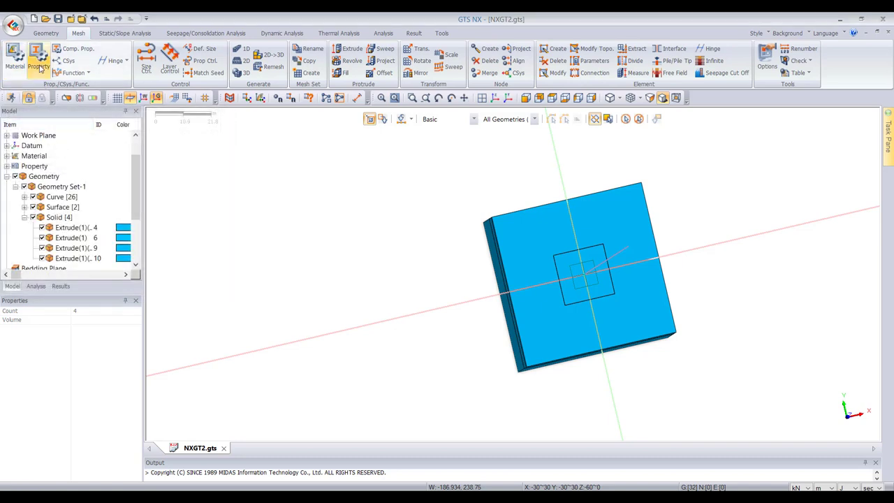
left_click(39, 61)
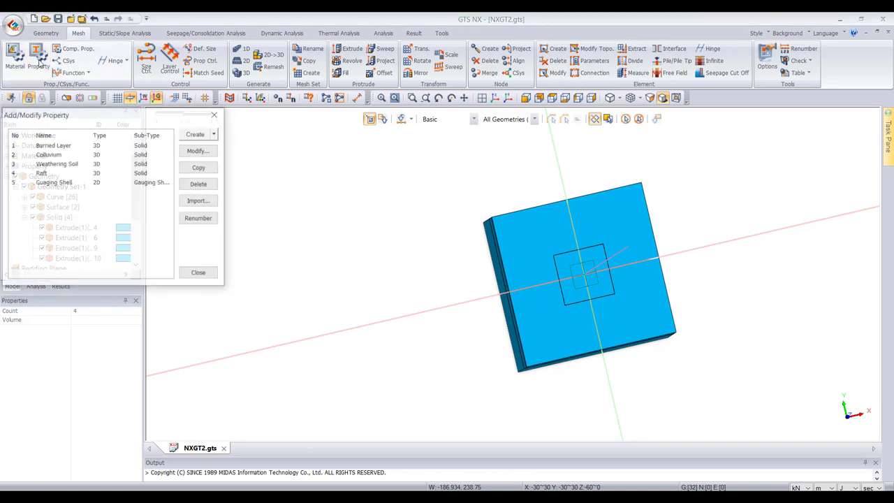
left_click(215, 134)
left_click(199, 145)
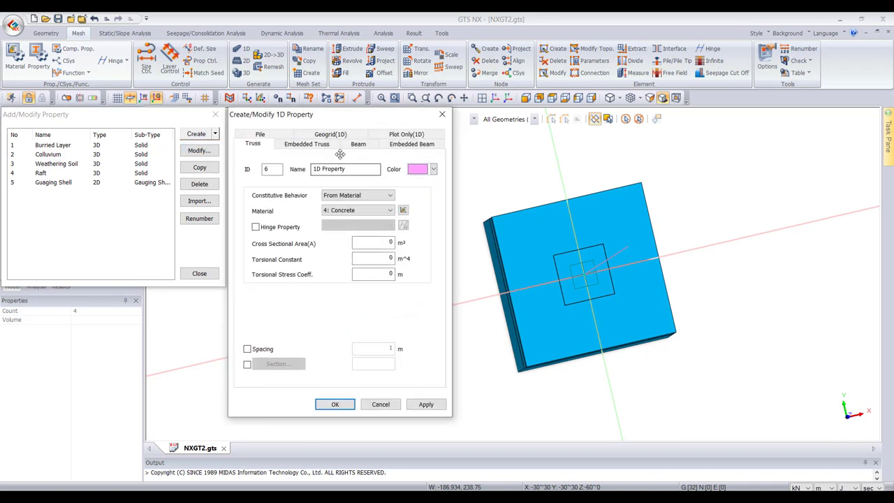
left_click(358, 144)
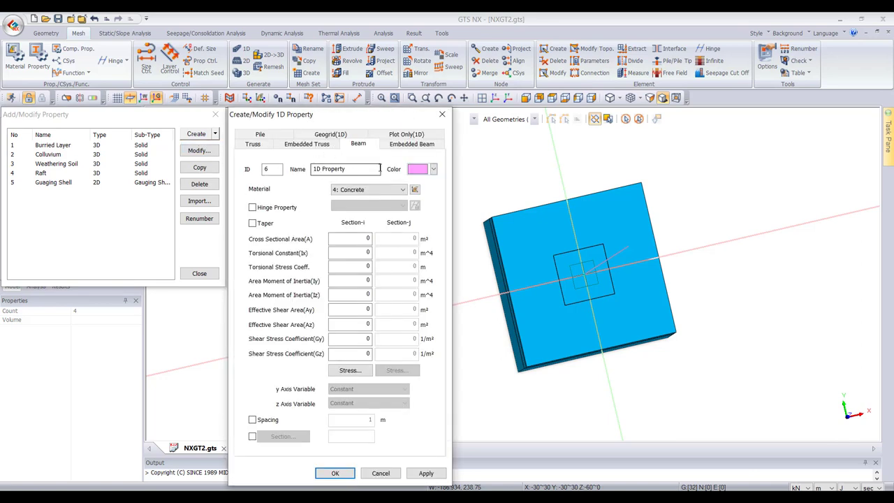
left_click_drag(355, 169, 226, 180)
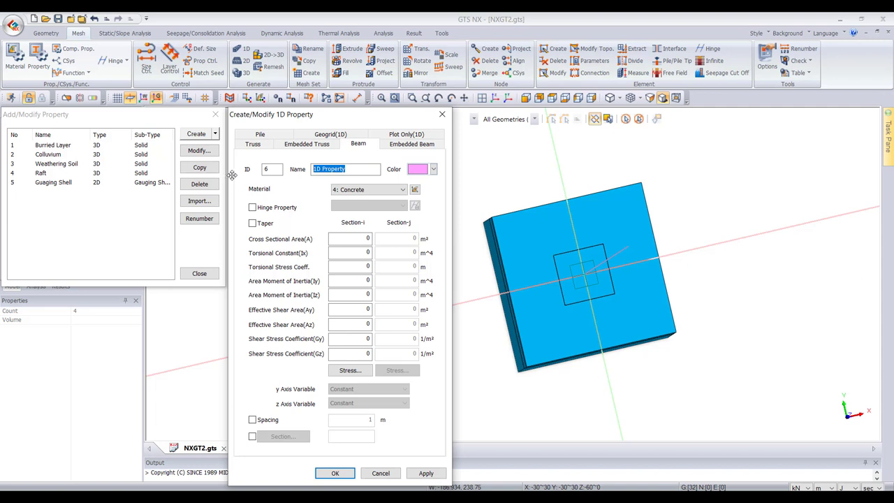
key("BackSpace")
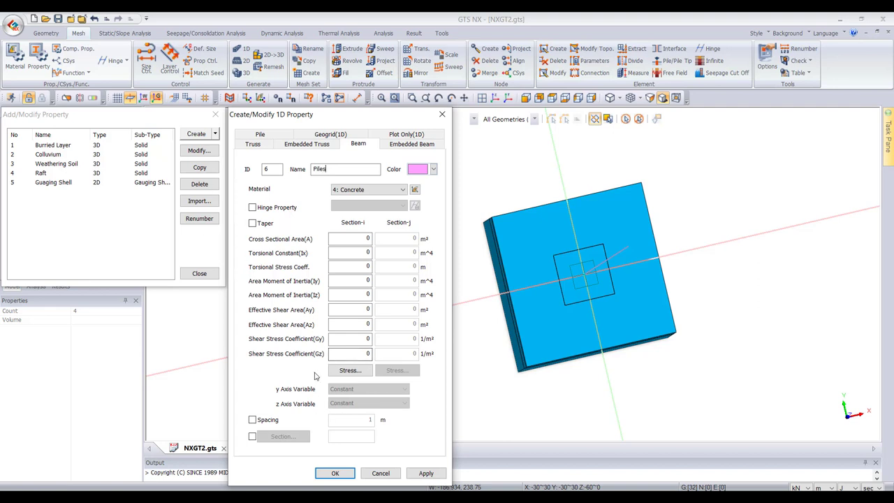
- Give the Piles beam property a Solid Round section 0.6 m in diameter, save it and close the property list
left_click(253, 437)
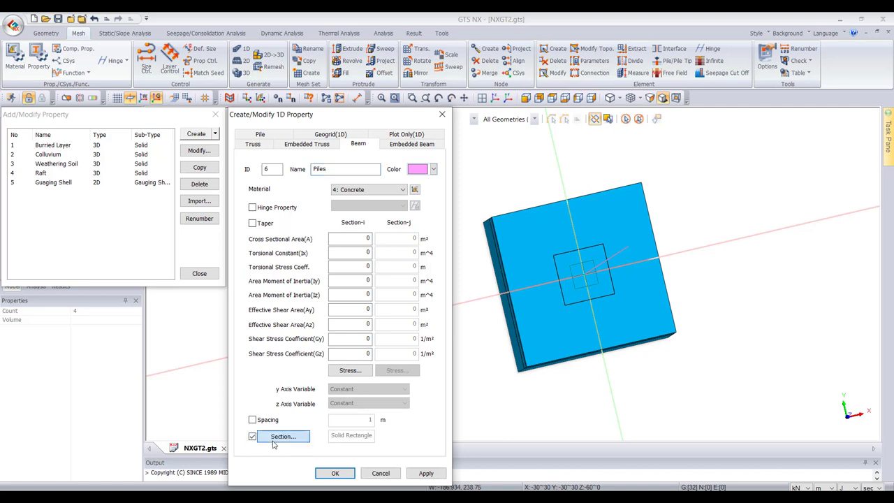
left_click(282, 436)
left_click(412, 162)
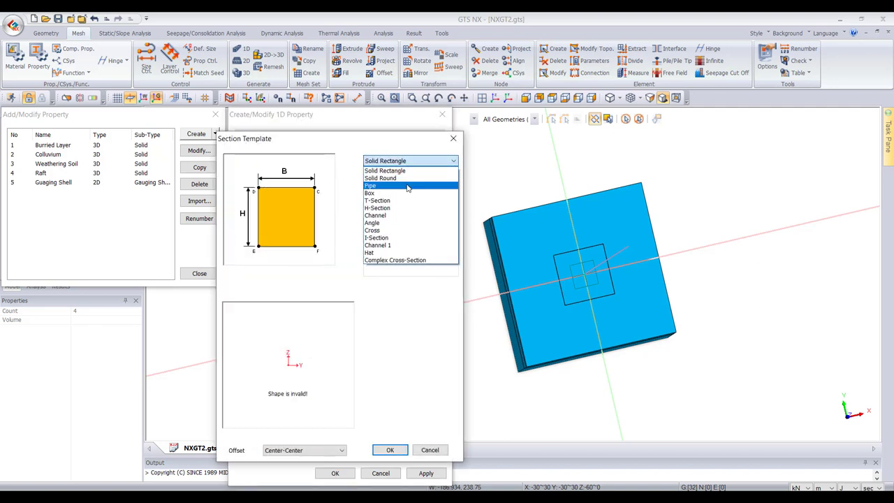
left_click(396, 178)
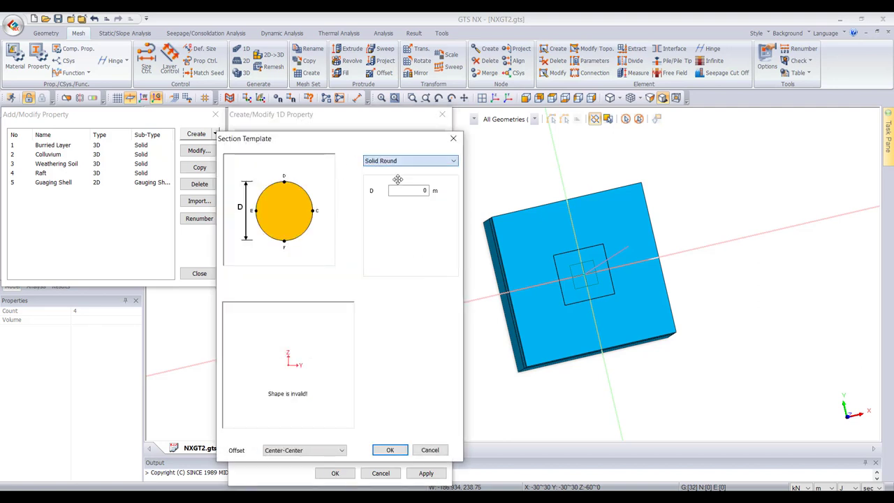
type("0.")
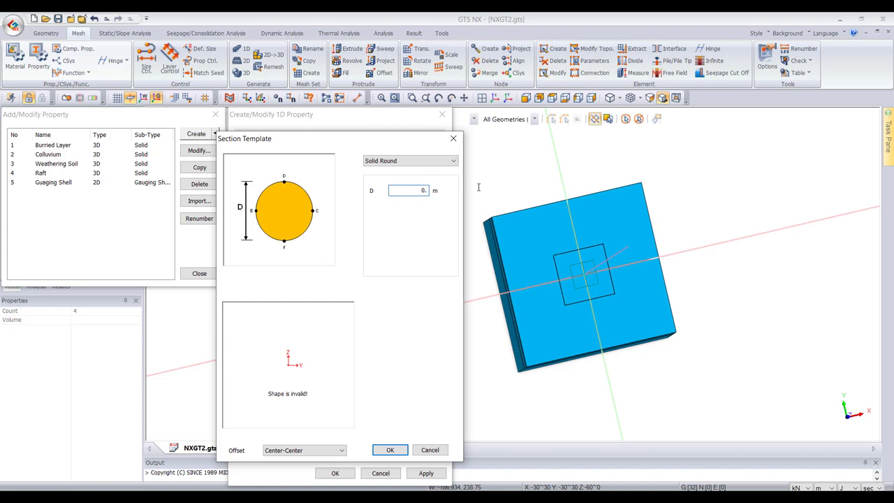
type("6")
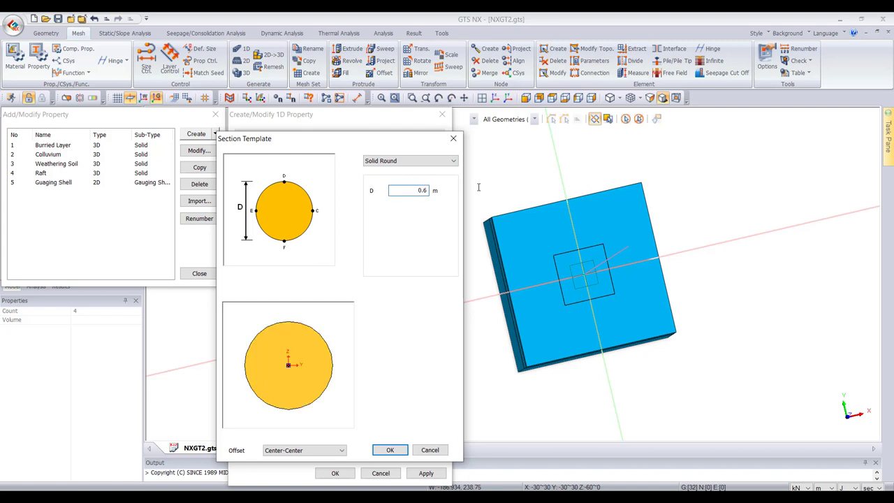
left_click(391, 450)
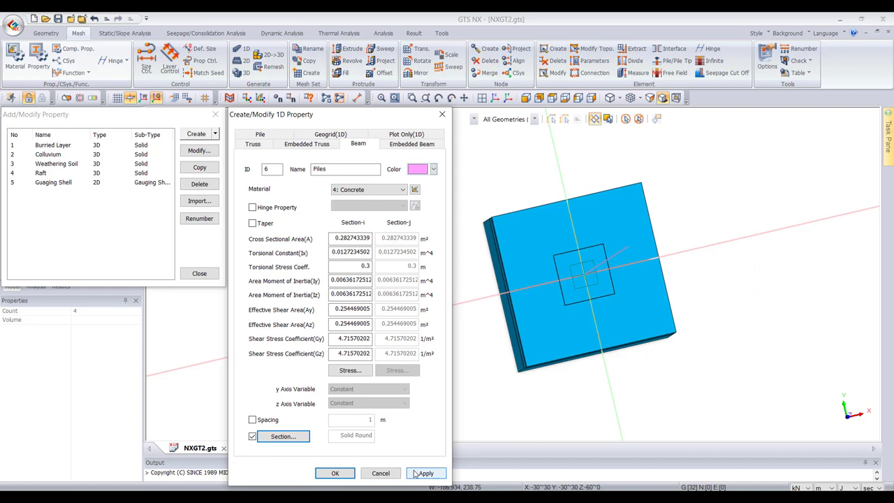
left_click(414, 472)
left_click(377, 475)
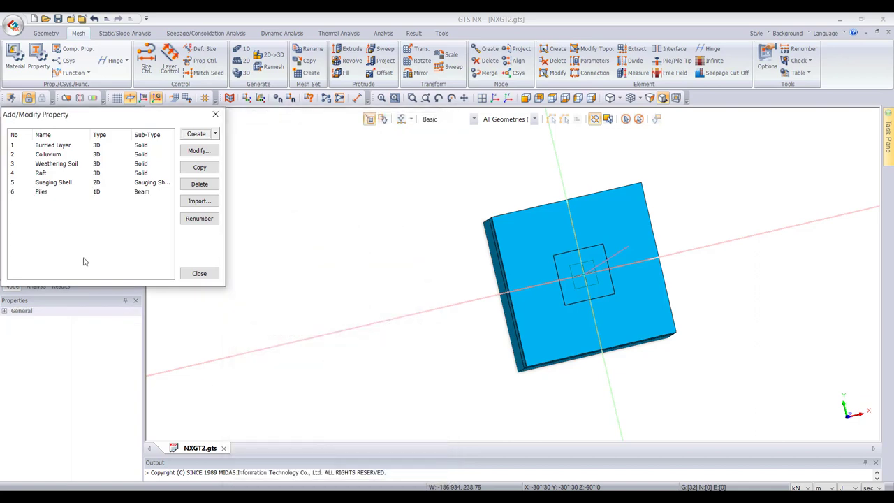
left_click(199, 273)
- Mesh the small central raft solid with the Hybrid Mesher at size 1, using the Raft property and a mesh set named Raft
middle_click_drag(506, 252, 432, 175)
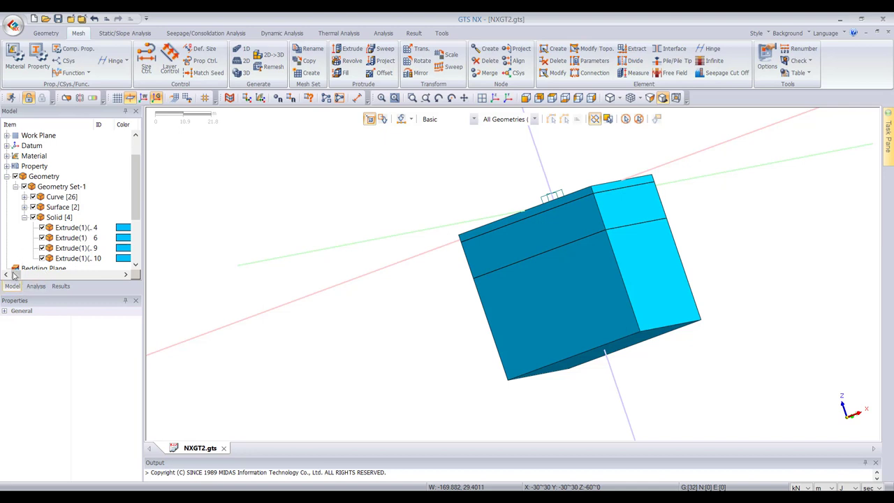
left_click(241, 72)
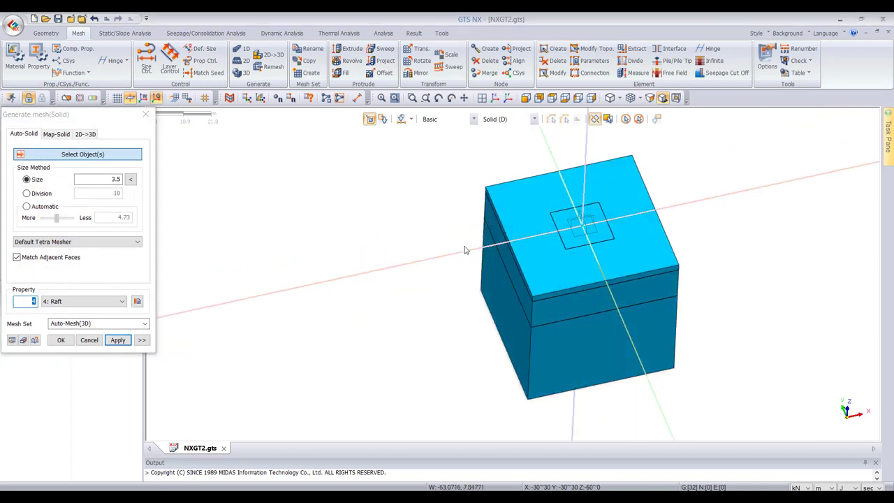
left_click(586, 230)
scroll(632, 196, "up", 3)
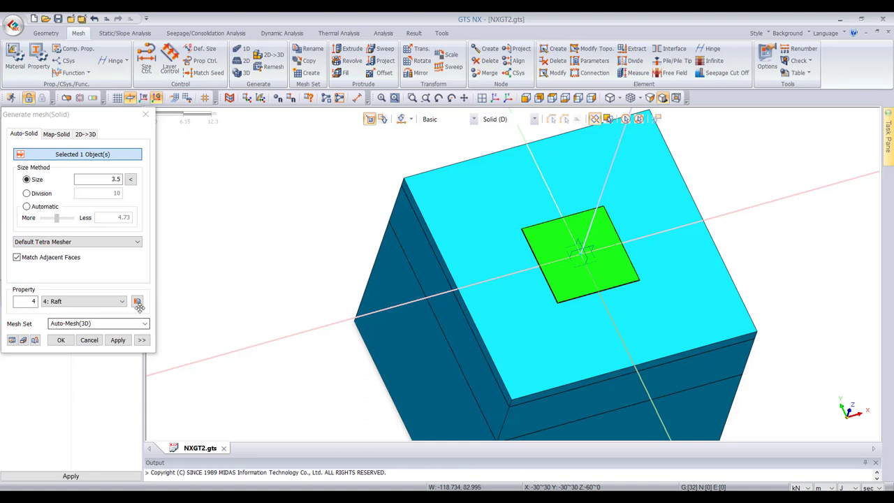
left_click(98, 323)
type("Raft")
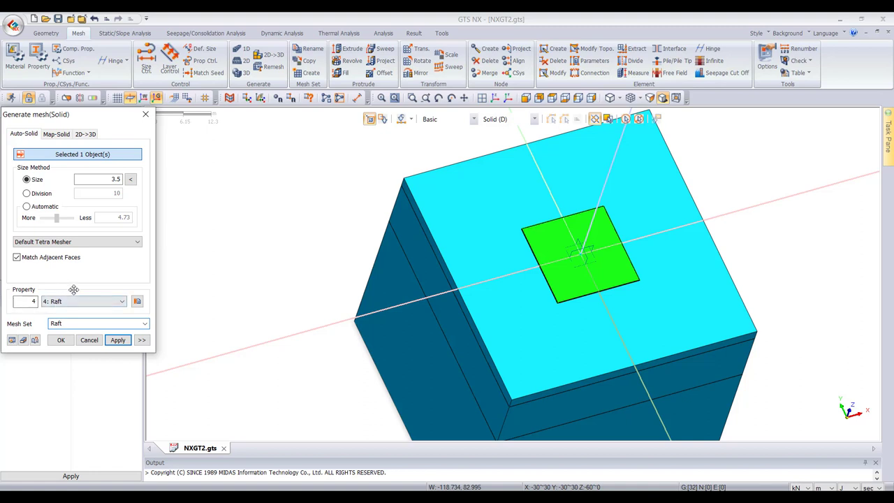
double_click(105, 181)
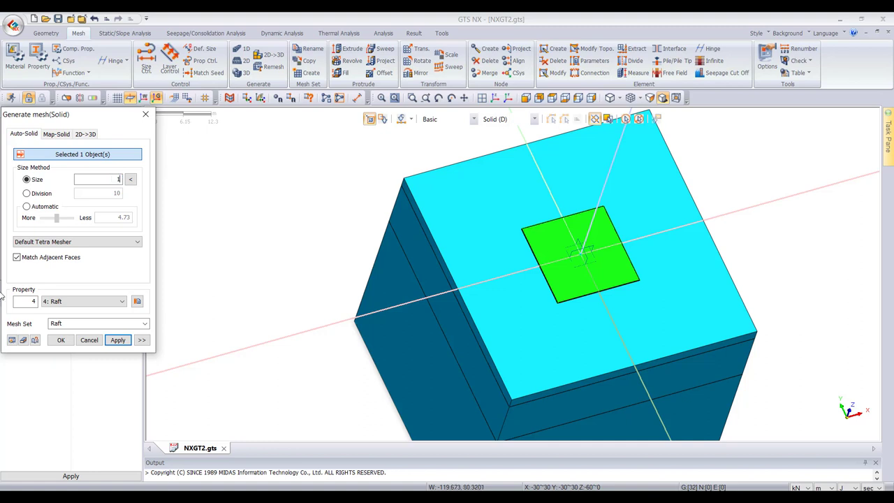
left_click(42, 241)
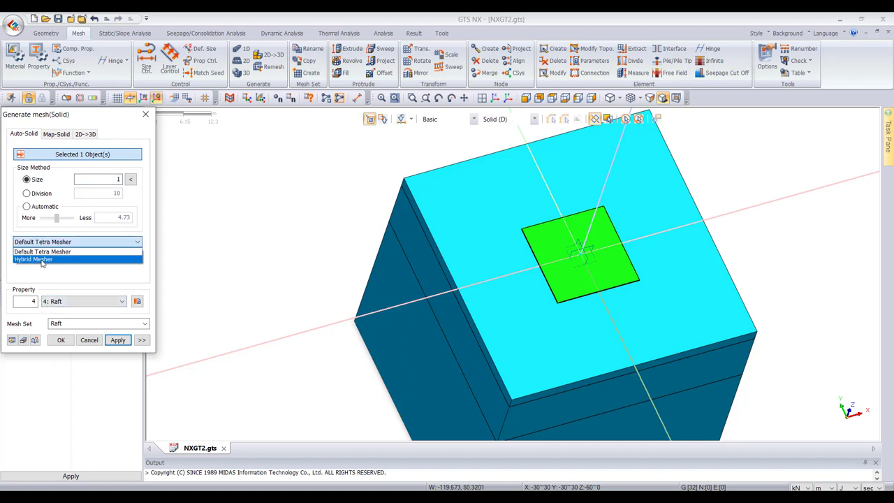
left_click(35, 260)
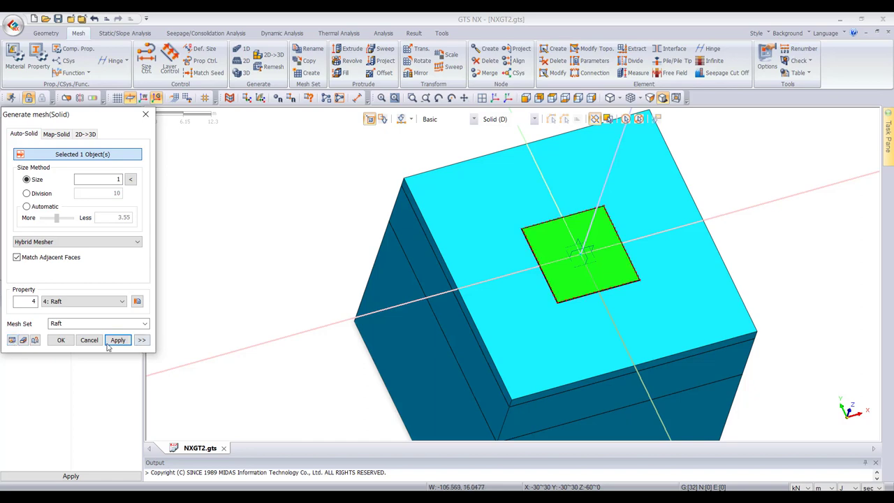
left_click(117, 339)
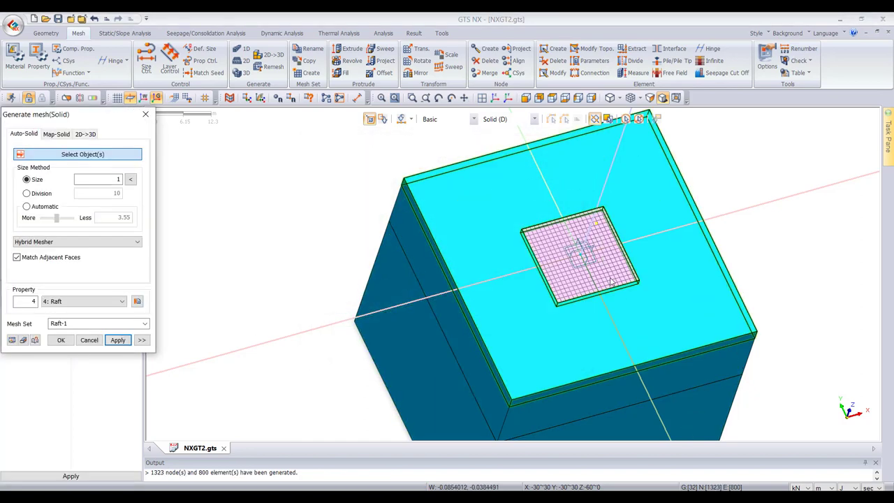
- Mesh the three remaining soil solids with the Hybrid Mesher at size 3, and close mesh generation
left_click(463, 250)
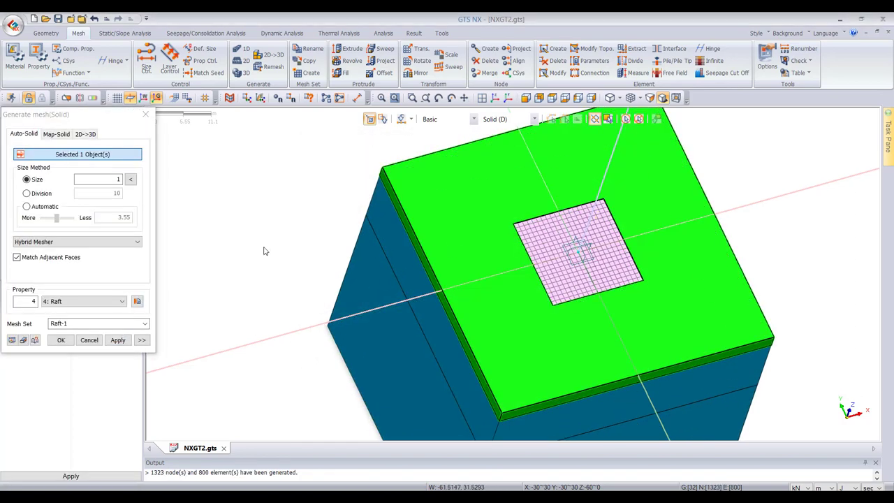
left_click(91, 179)
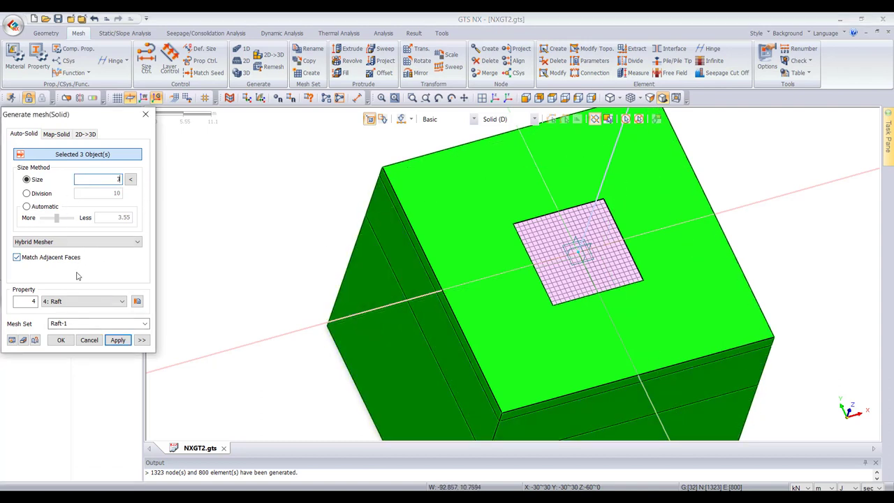
left_click(118, 341)
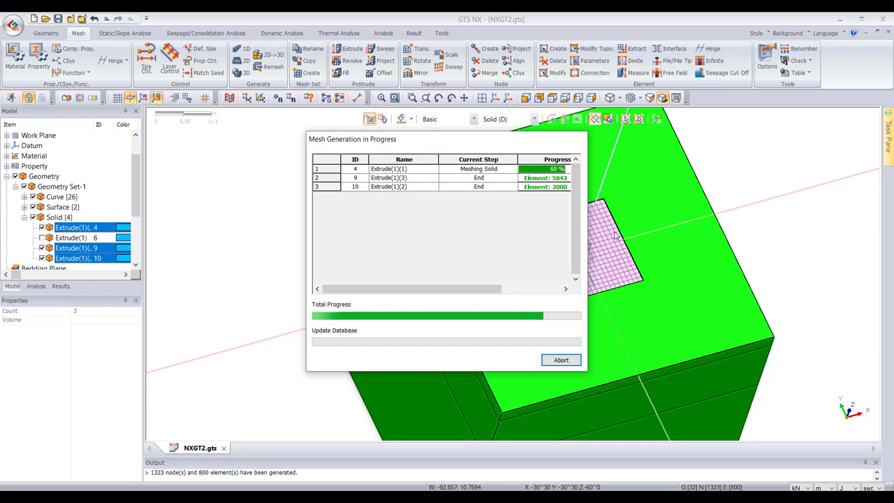
scroll(577, 305, "up", 6)
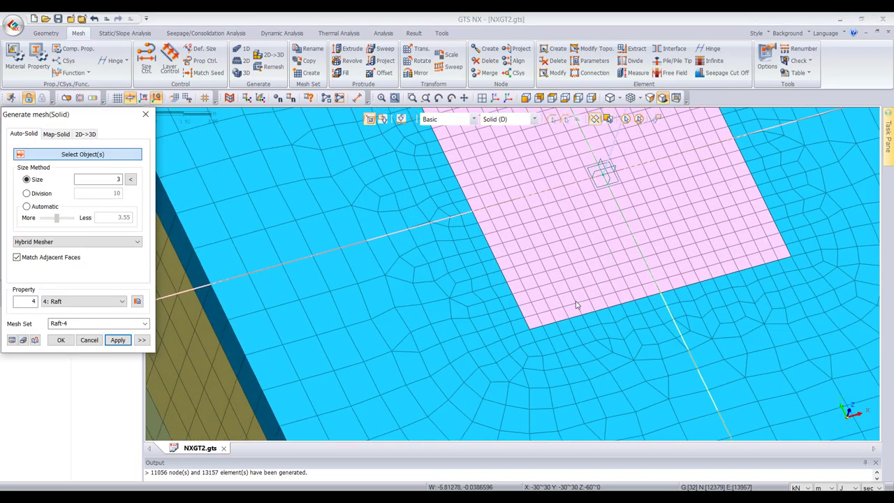
scroll(577, 307, "down", 8)
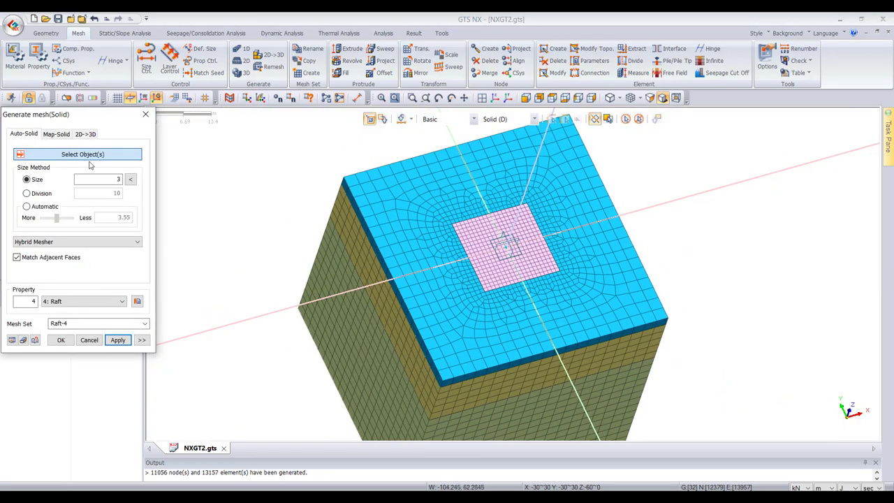
left_click(146, 114)
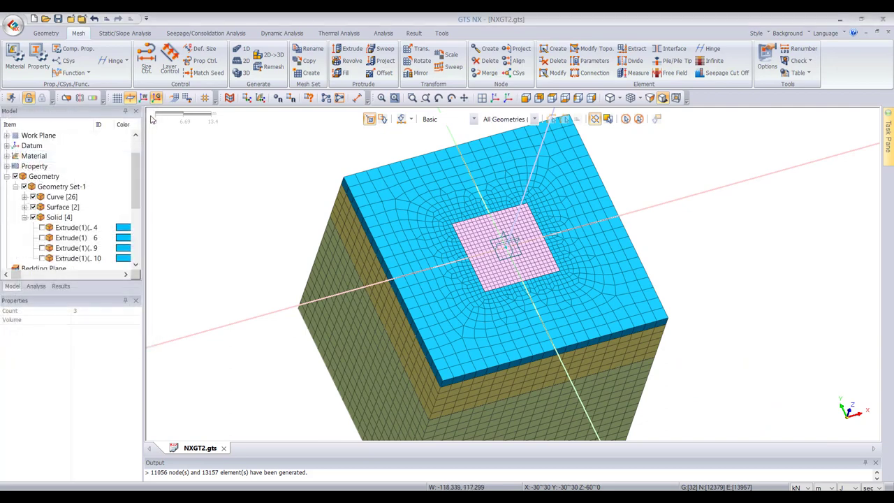
- In front view, change the 3D mesh property of all elements in the uppermost layer to 1: Burried Layer
middle_click_drag(564, 186, 542, 177)
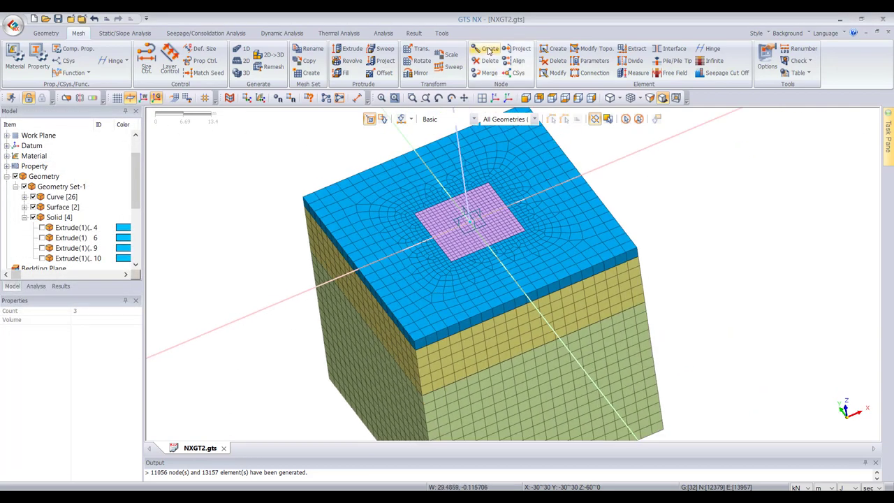
left_click(526, 99)
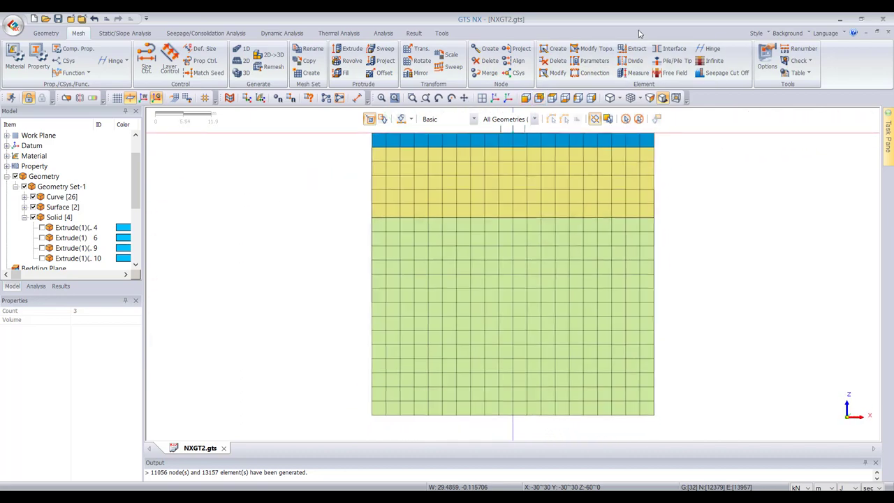
left_click(596, 62)
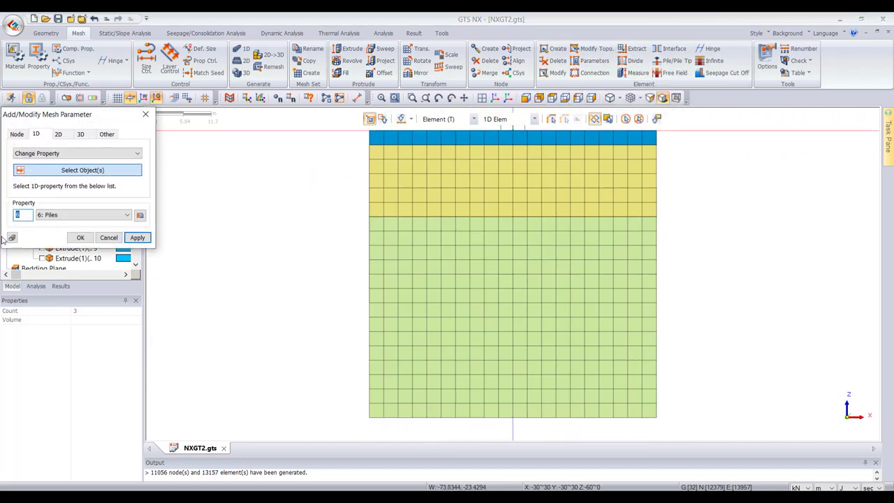
left_click(80, 133)
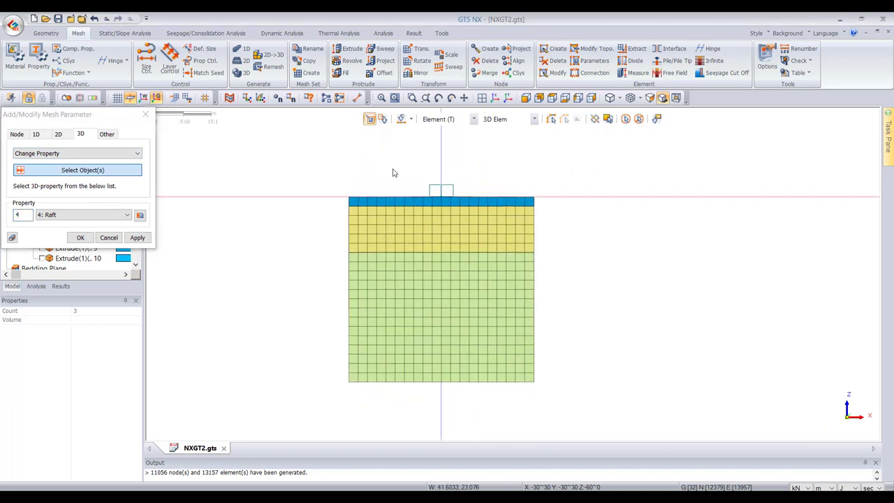
left_click_drag(306, 181, 611, 213)
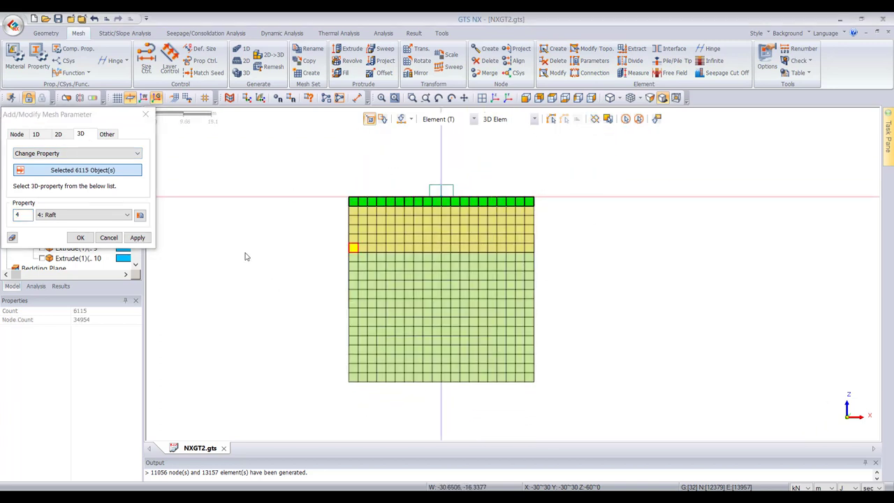
left_click(69, 215)
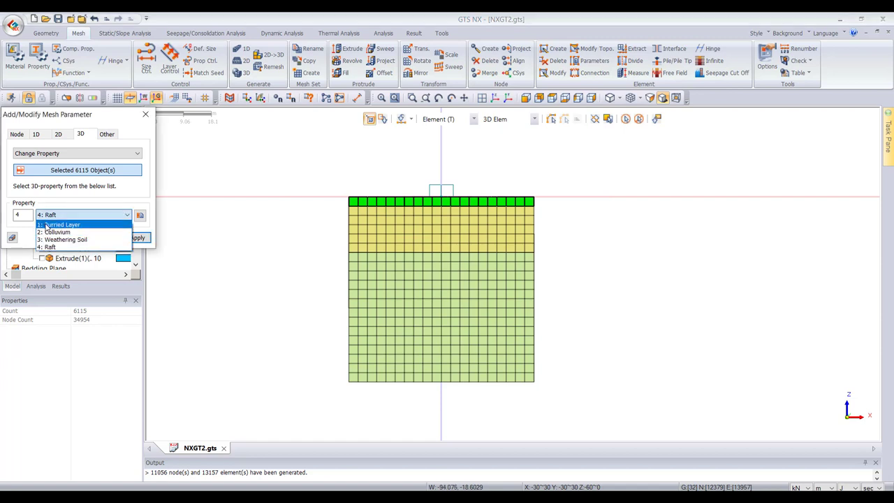
left_click(48, 225)
left_click(137, 238)
- Change the 3D property of the middle soil layer's elements to 2: Colluvium
left_click_drag(327, 204, 582, 263)
left_click(80, 215)
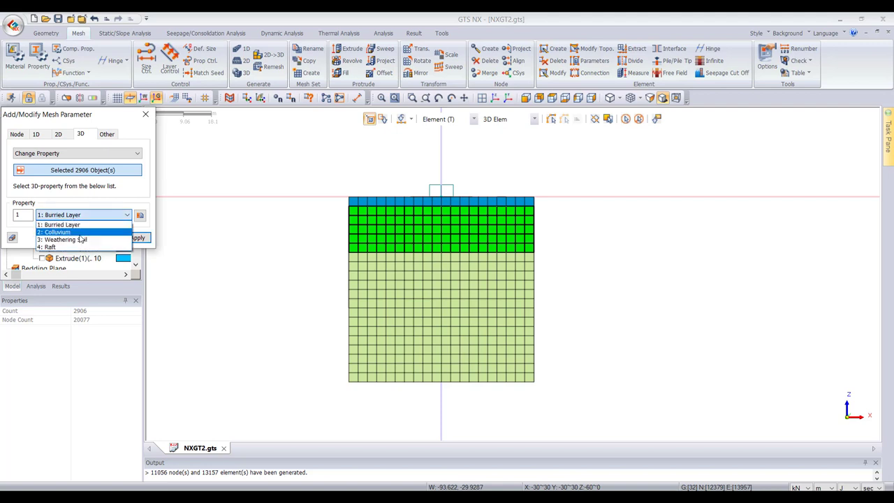
left_click(79, 233)
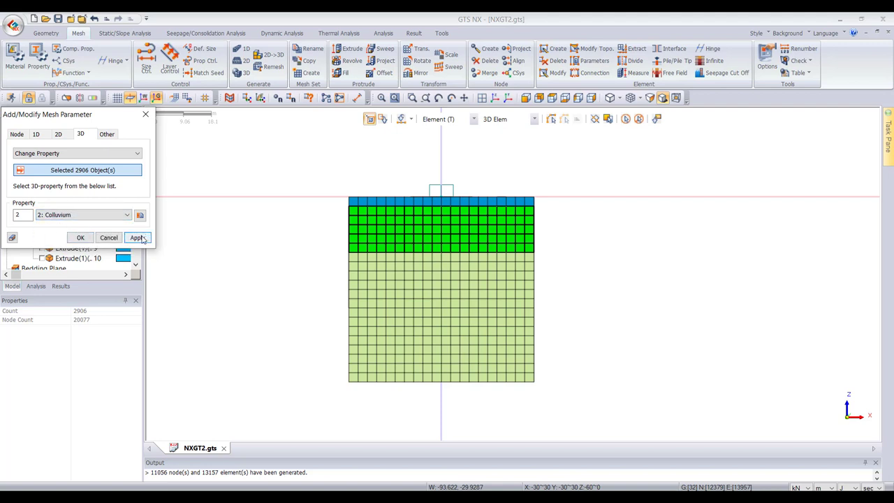
left_click(138, 239)
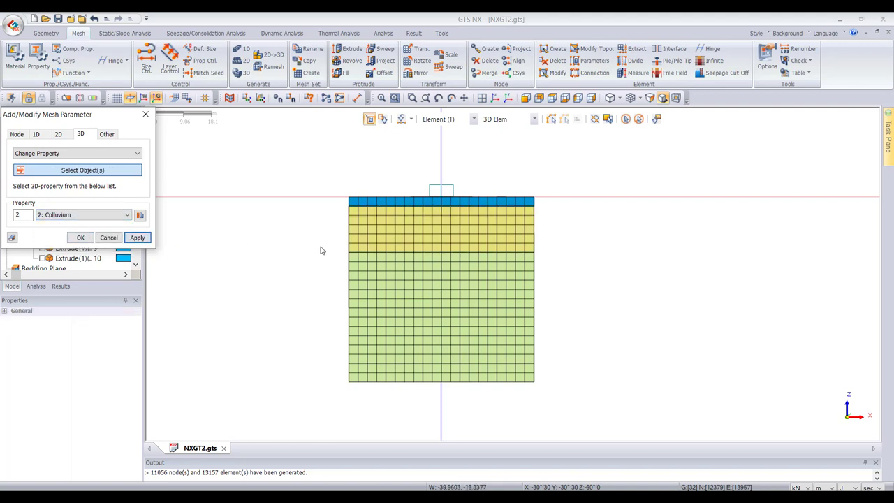
- Change the 3D property of the lowest soil layer's elements to 3: Weathering Soil, and close the mesh parameter settings
left_click_drag(334, 250, 666, 409)
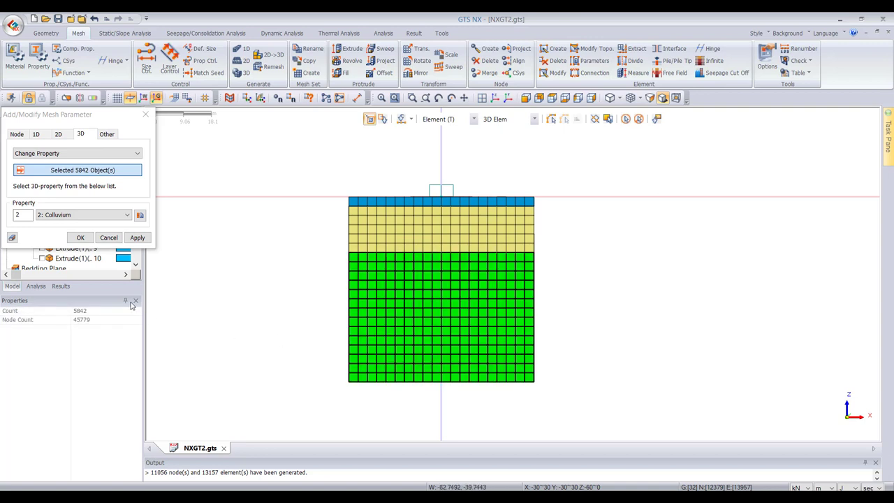
left_click(80, 216)
left_click(89, 239)
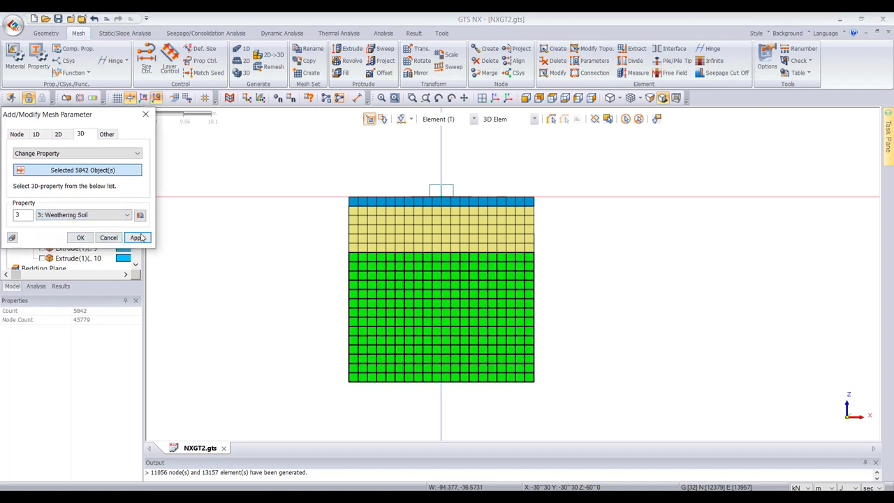
left_click(137, 239)
left_click(108, 239)
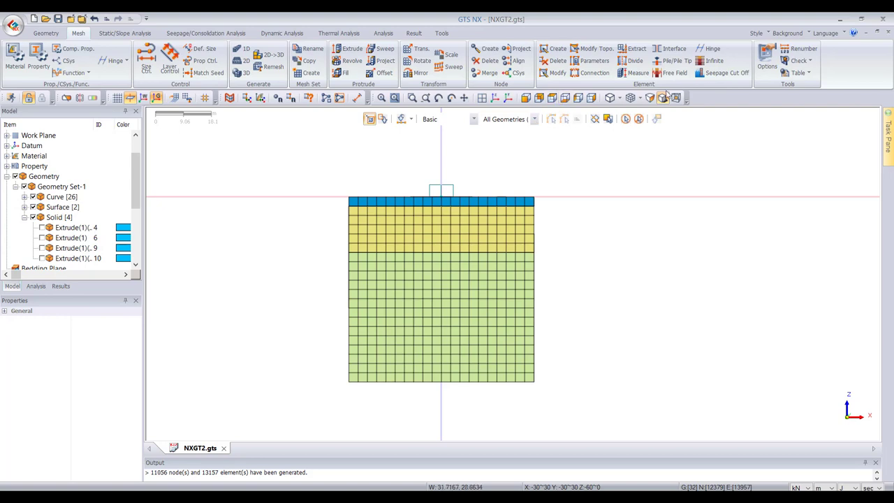
- Display the mesh coloured by property and inspect the layers in 3D
left_click(632, 98)
left_click(673, 252)
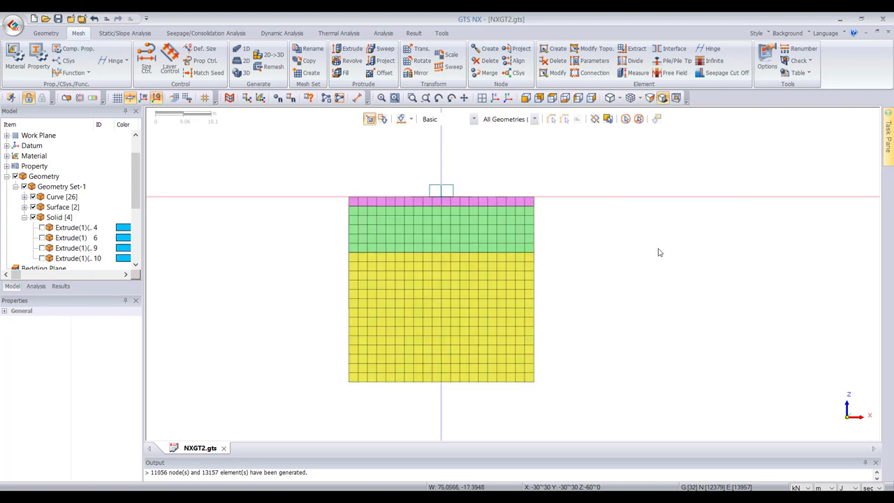
middle_click_drag(660, 252, 504, 246)
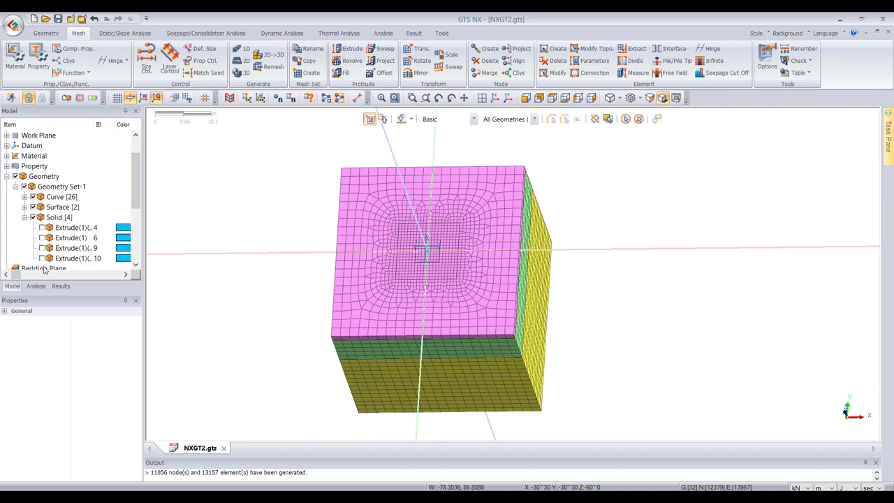
- Delete the two existing boundary sets, Raft and Boundary Set-1, from the boundary conditions
left_click(36, 285)
left_click(6, 167)
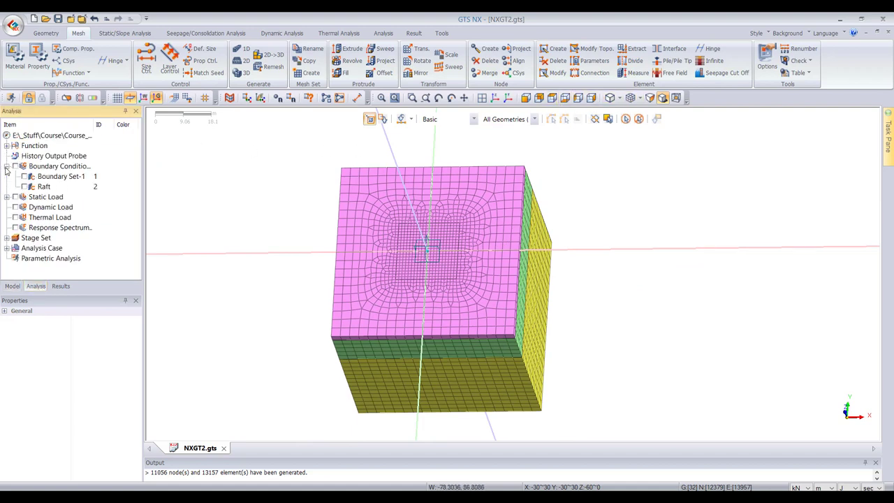
left_click(49, 188)
key("Delete")
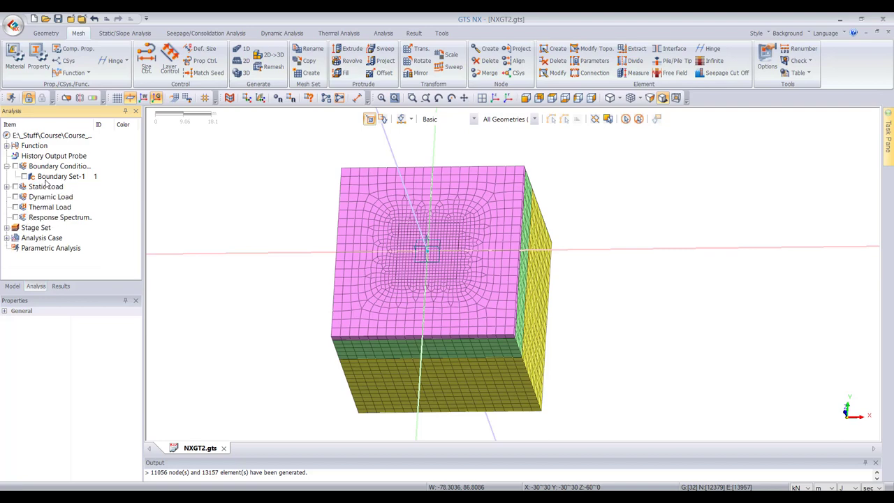
key("Delete")
- Delete the LL load set from the static loads
left_click(7, 177)
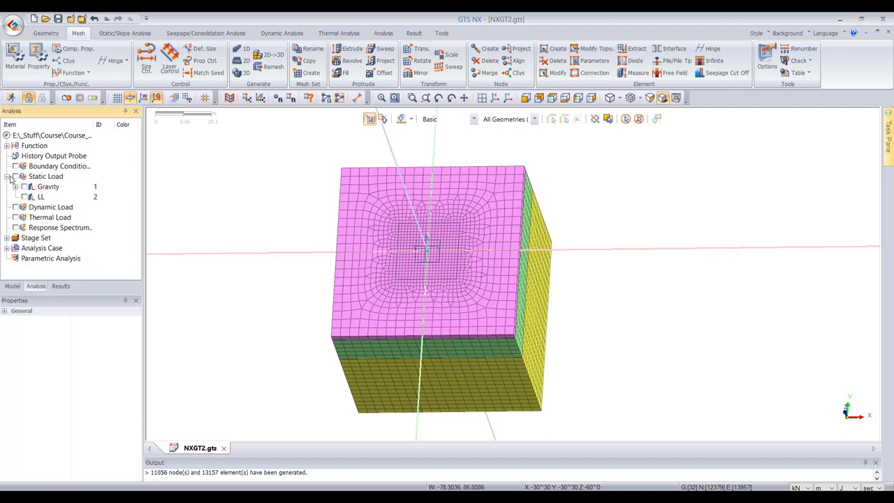
left_click(39, 198)
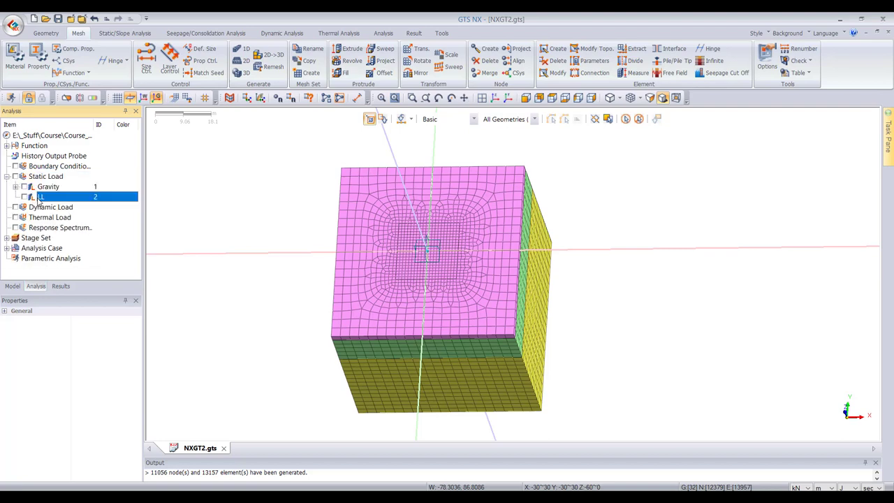
key("Delete")
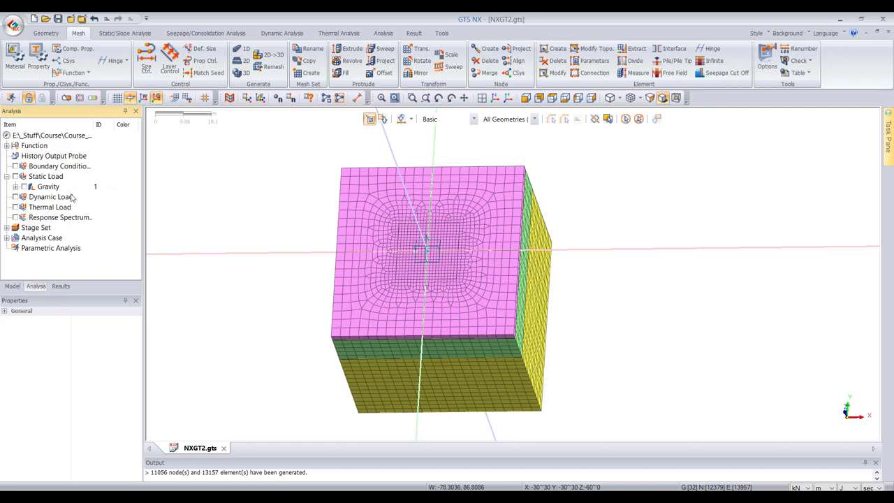
- Display the self-weight load of the Gravity set on the model and check its direction in 3D
left_click(15, 187)
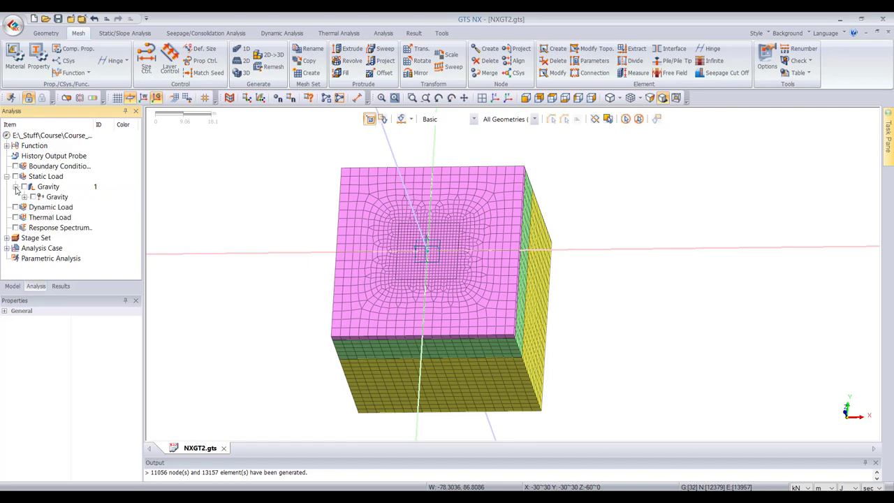
left_click(58, 197)
left_click(33, 197)
middle_click_drag(493, 238, 545, 242)
scroll(545, 242, "up", 2)
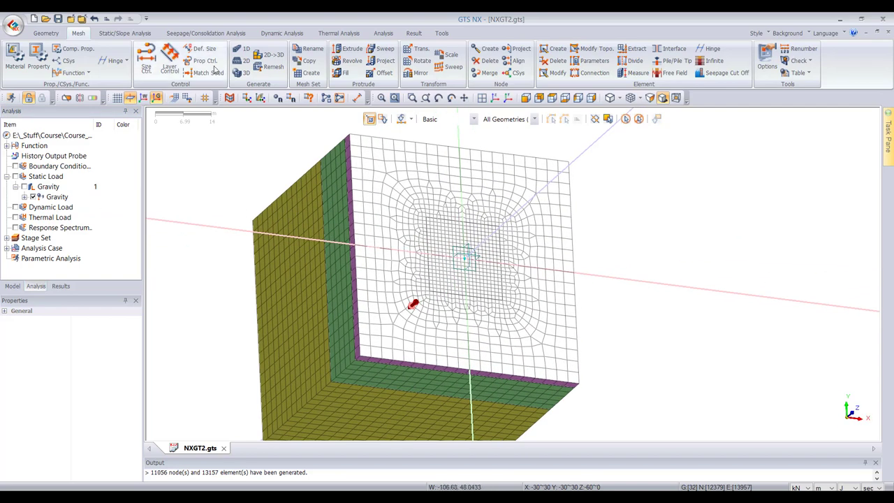
left_click(124, 33)
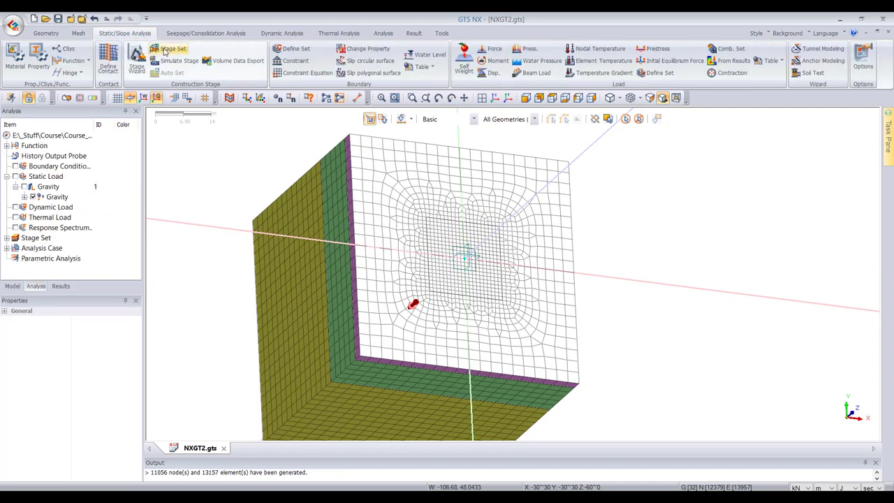
left_click(76, 34)
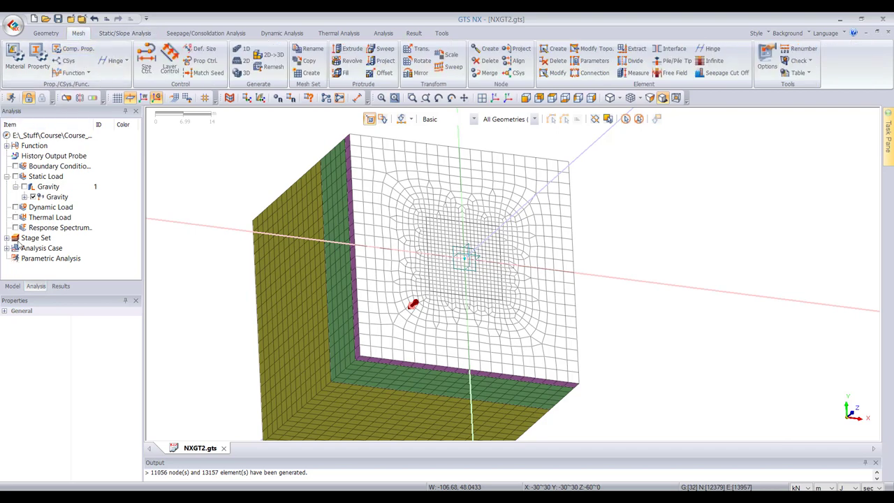
- Hide all mesh sets so that only the pile lines are displayed in the model
left_click(16, 286)
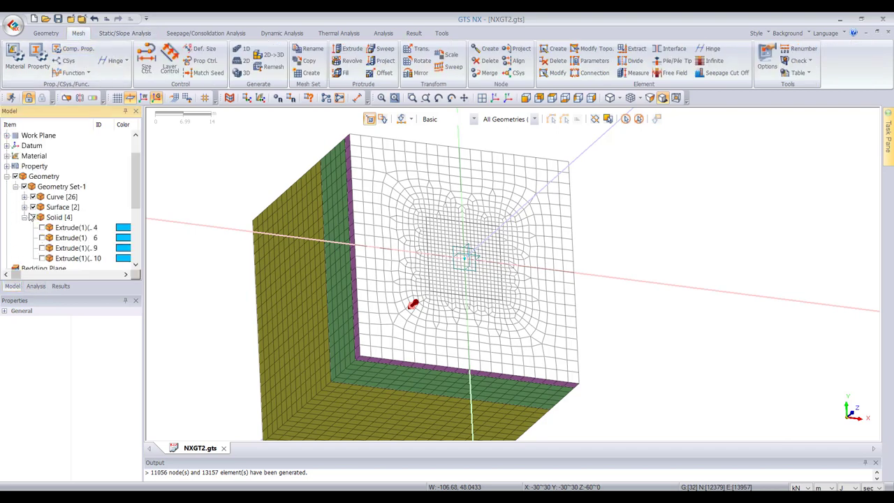
scroll(40, 221, "down", 4)
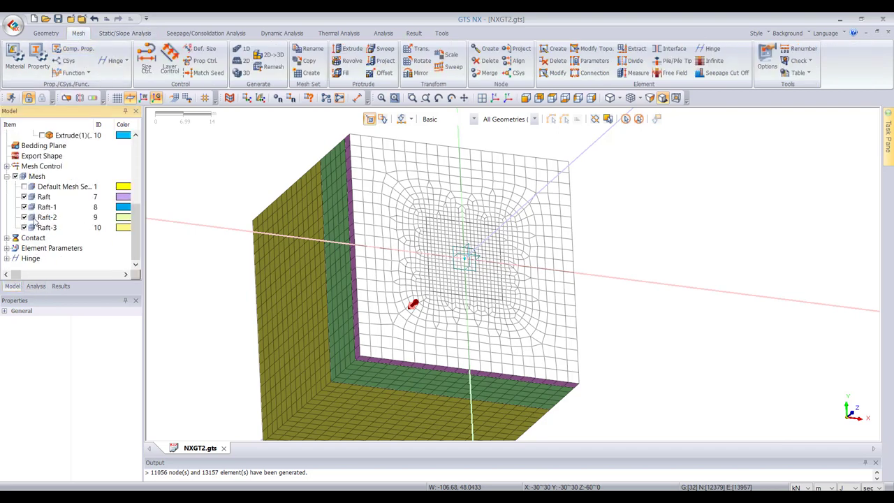
left_click(16, 177)
left_click(16, 177)
left_click(16, 176)
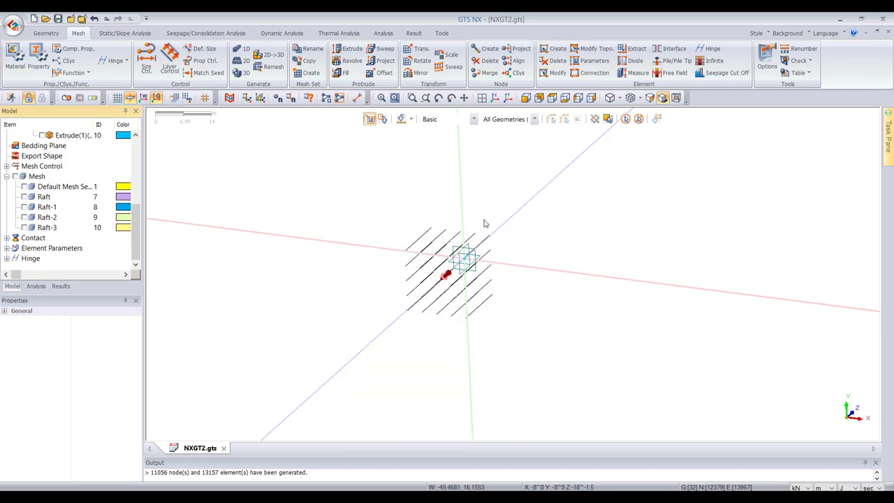
middle_click_drag(517, 223, 544, 181)
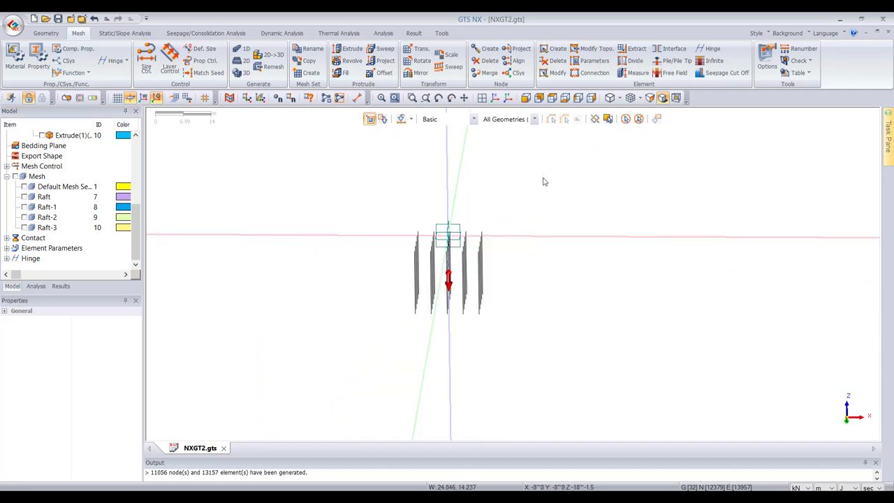
- Start generating a 1D edge mesh and select all displayed pile lines as its objects
left_click(244, 49)
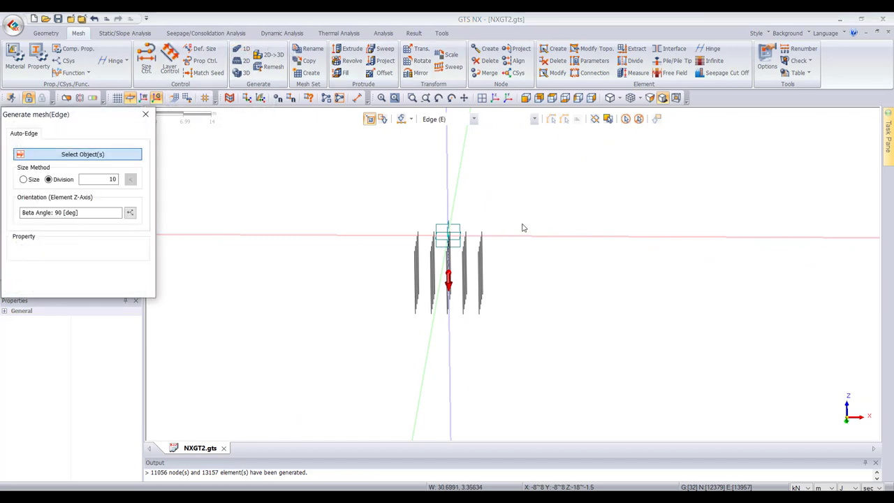
scroll(485, 274, "up", 2)
scroll(482, 300, "up", 3)
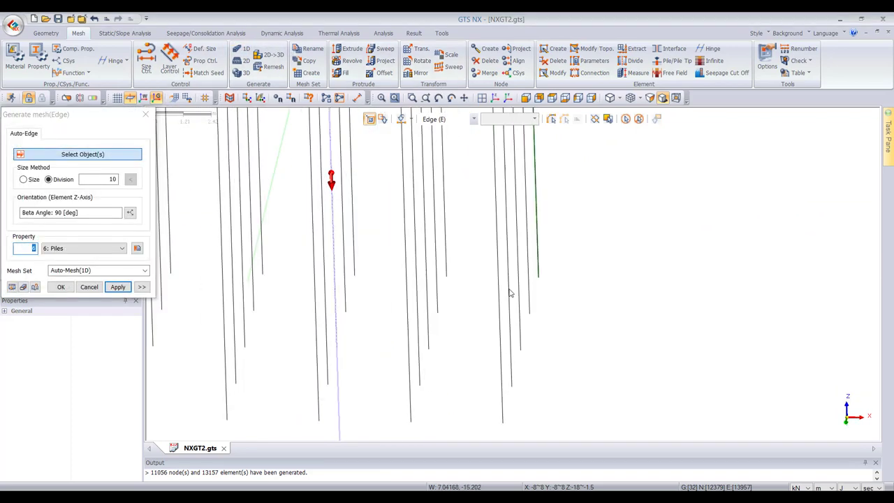
middle_click_drag(509, 293, 573, 314)
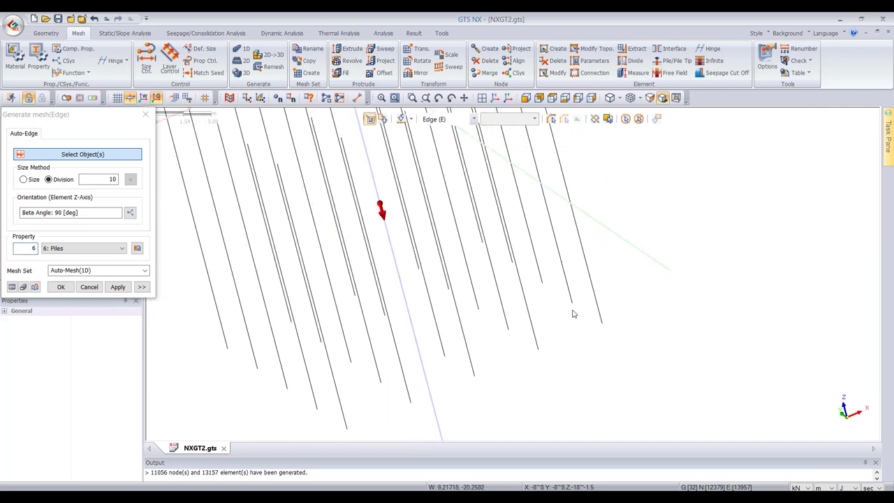
middle_click_drag(509, 259, 508, 154)
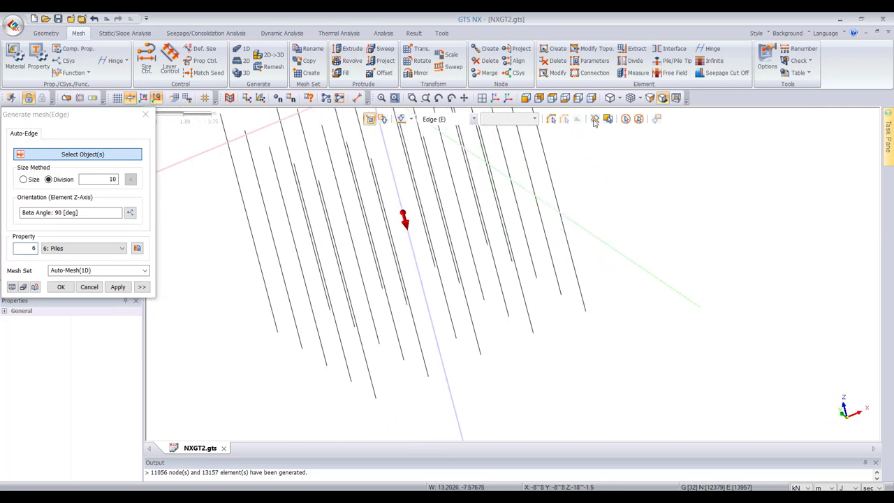
left_click(607, 118)
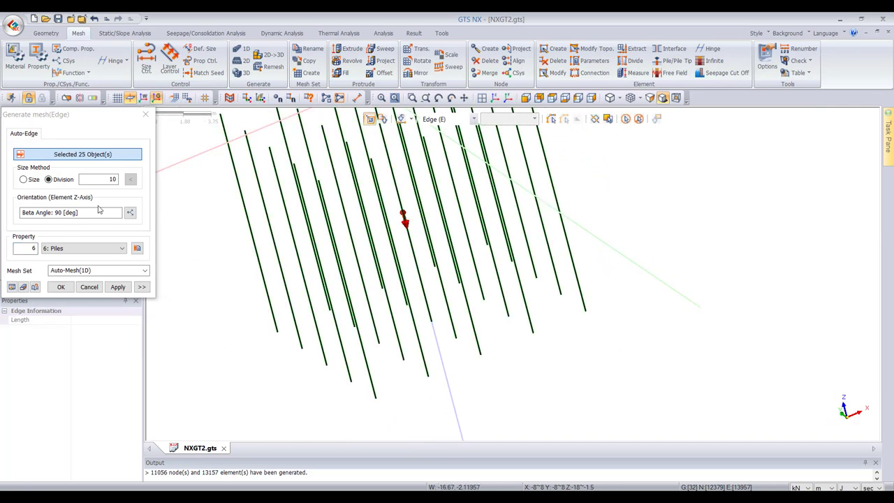
- Generate the pile mesh with element size 1 and property 6: Piles in a mesh set named Pile
left_click(23, 178)
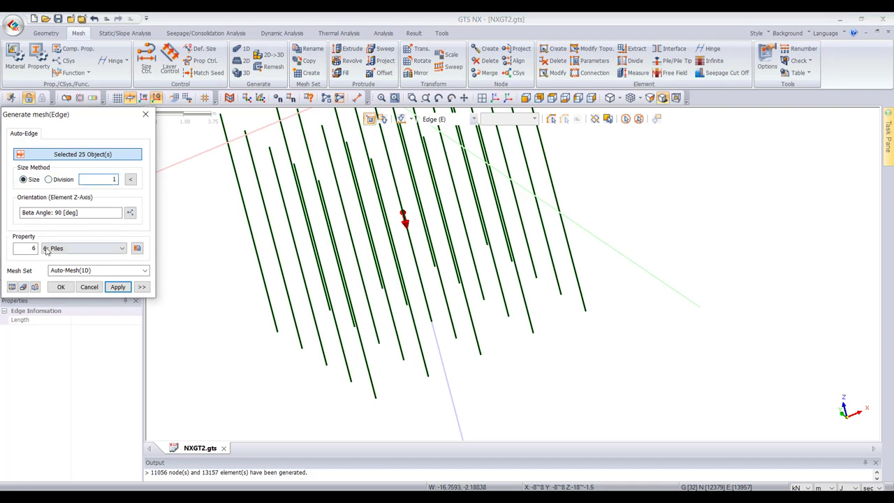
left_click(101, 270)
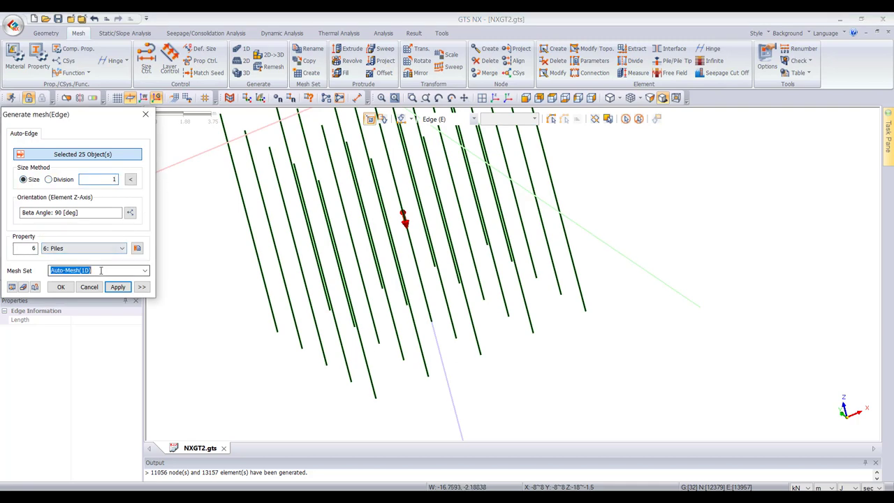
type("Pile")
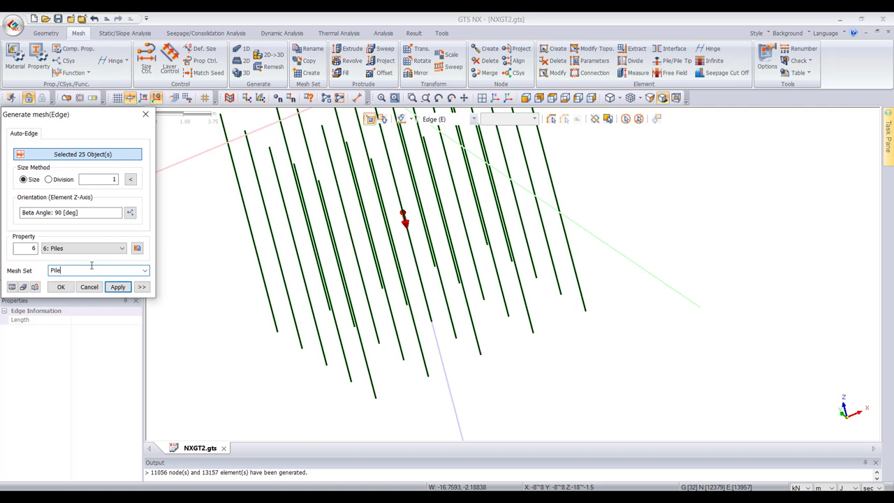
left_click(66, 252)
left_click(70, 259)
left_click(118, 287)
left_click(89, 284)
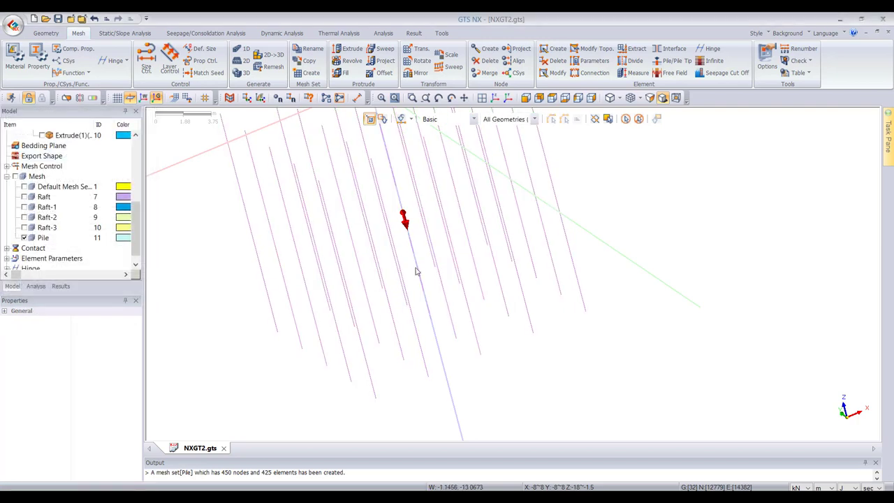
- Display all mesh sets again except the default mesh set
scroll(419, 272, "down", 5)
scroll(431, 285, "down", 2)
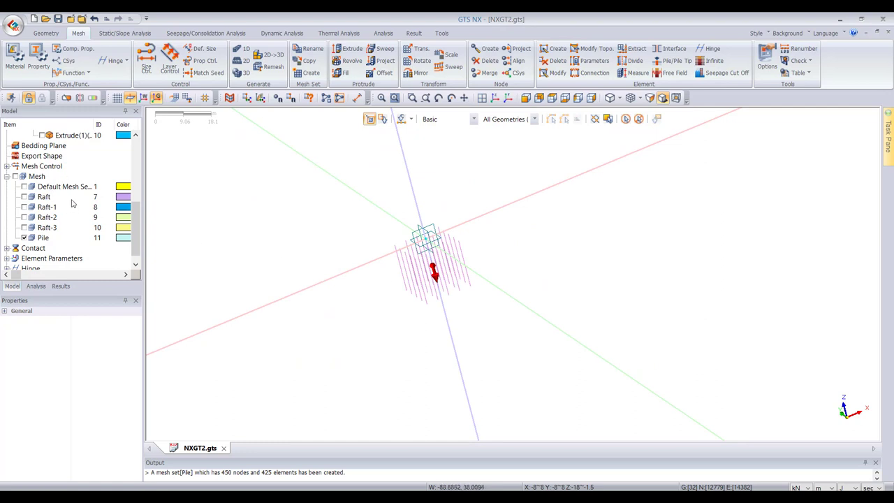
left_click(15, 177)
left_click(52, 200)
right_click(41, 188)
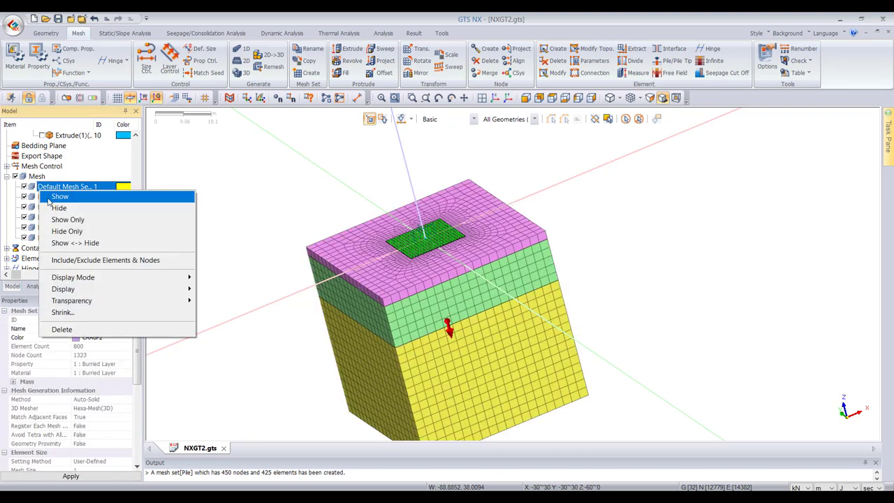
left_click(36, 201)
left_click(39, 197)
right_click(40, 189)
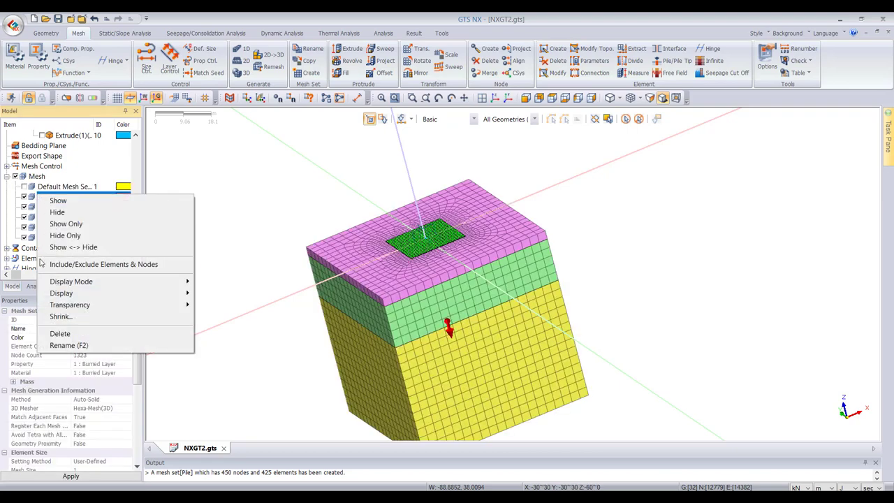
left_click(19, 229)
- Rename the uppermost layer's mesh set Raft-1 as Burried Layer
left_click(42, 208)
right_click(41, 212)
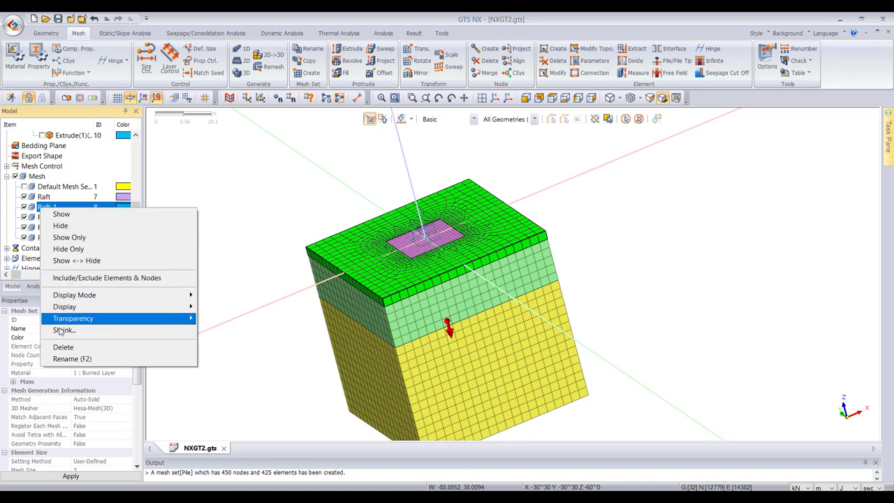
left_click(72, 359)
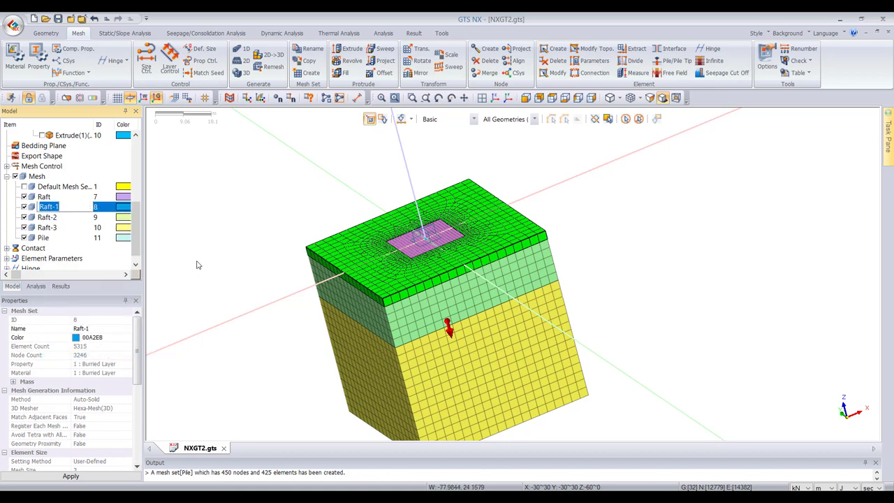
type("Burried Layer")
key("Return")
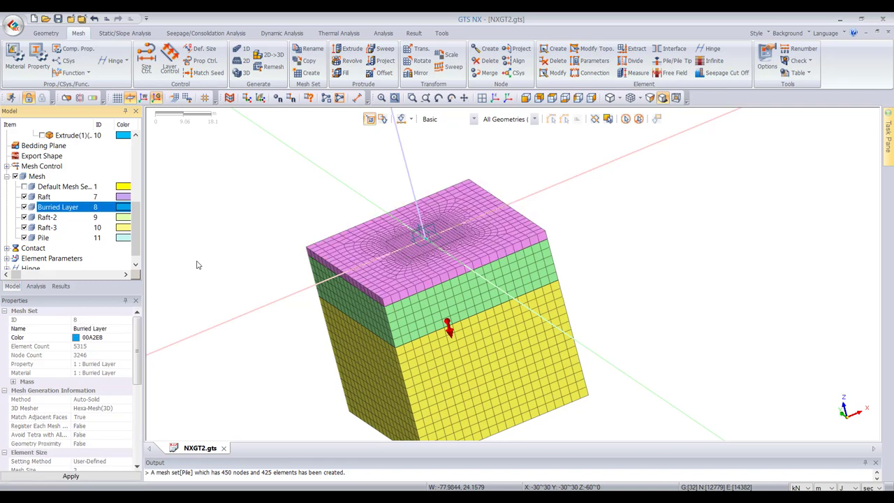
- Rename the lowest layer's mesh set Raft-2 as Weathering Soil
left_click(56, 219)
right_click(55, 219)
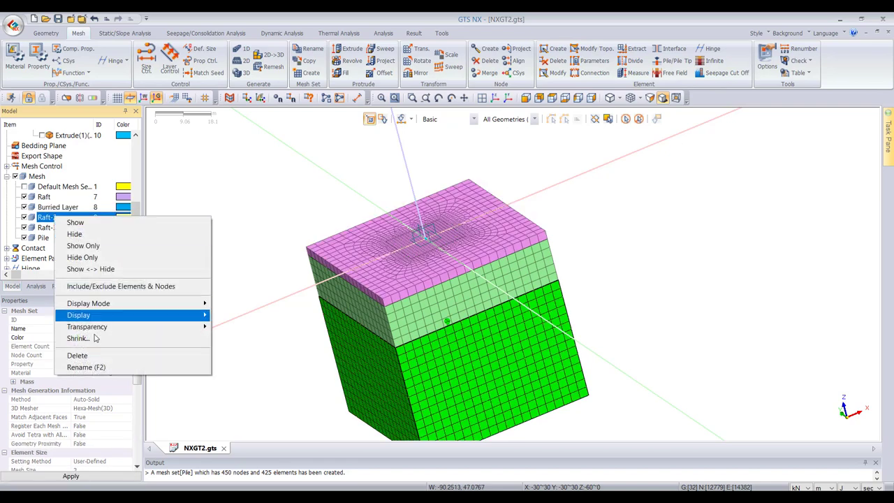
left_click(85, 368)
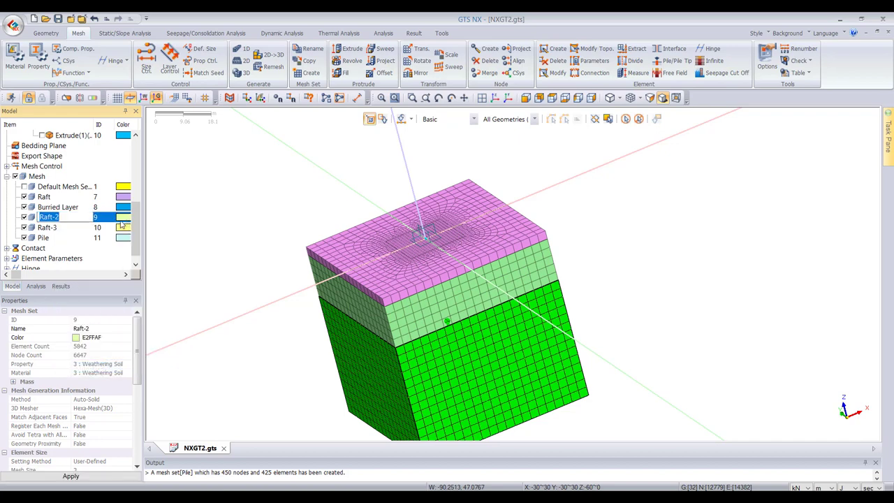
type("Weathering Soil")
key("Return")
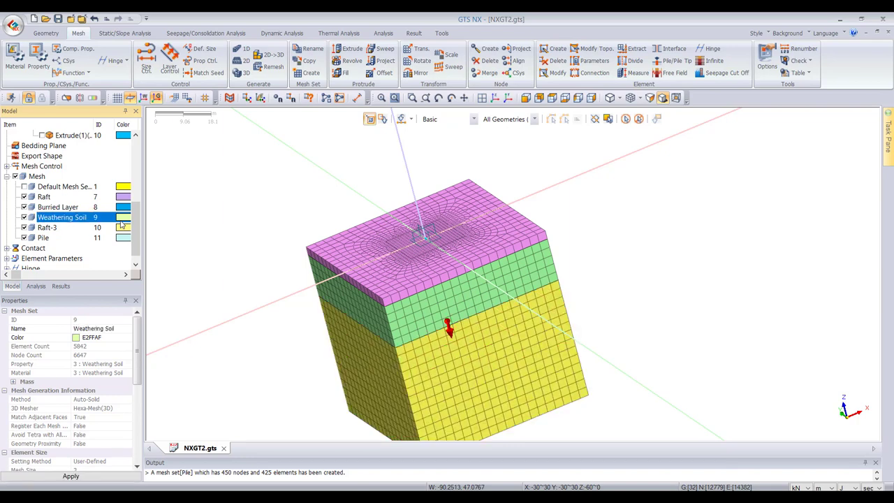
- Rename the middle layer's mesh set Raft-3 as Collivium, and select the Pile mesh set
left_click(43, 228)
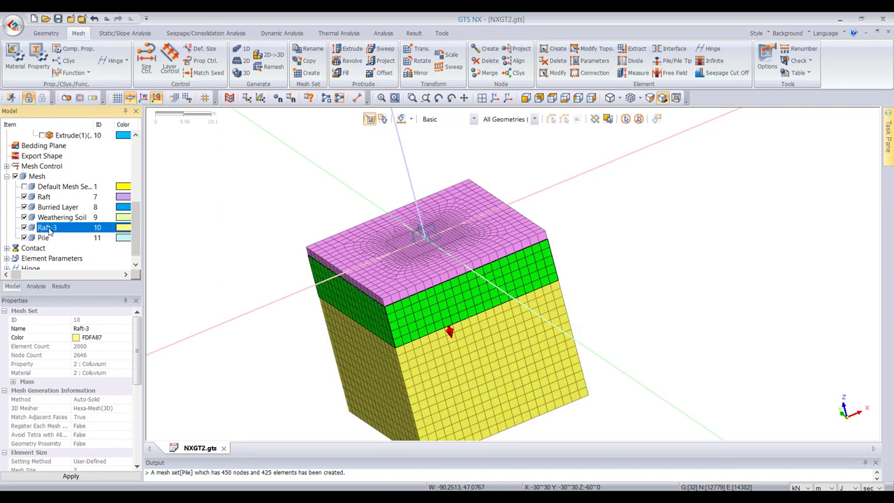
right_click(49, 231)
left_click(80, 380)
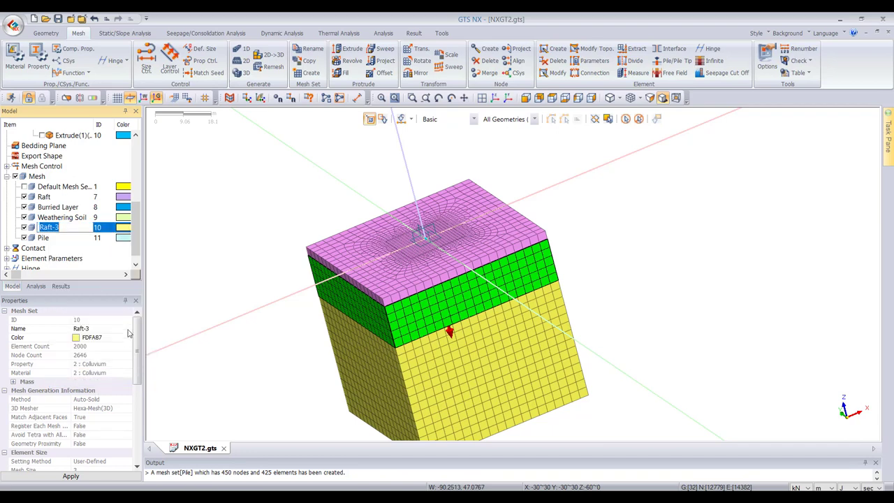
type("Colluvium")
key("Return")
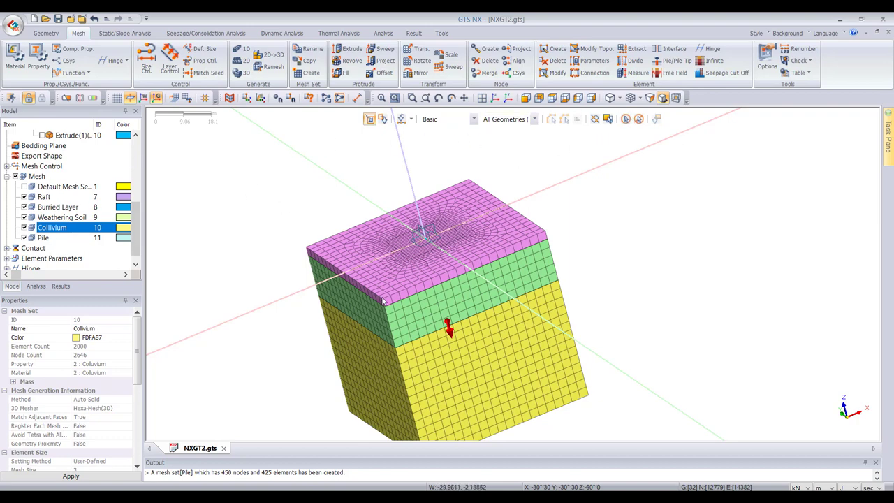
left_click(36, 238)
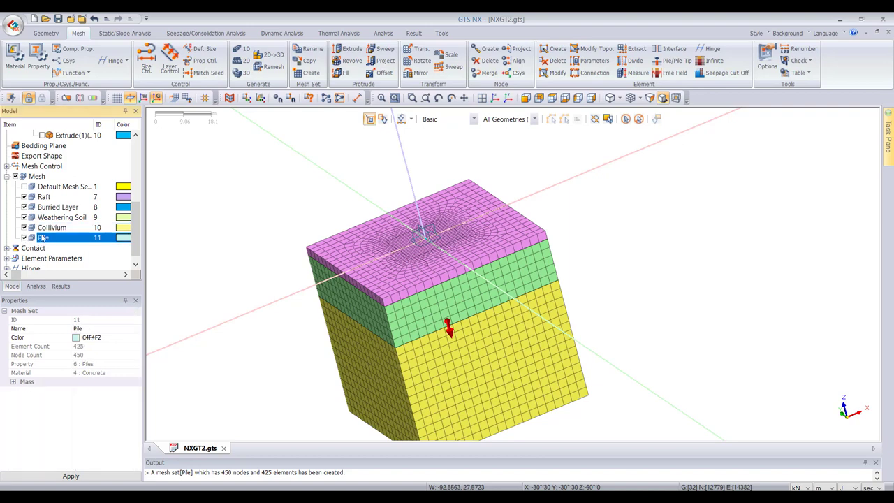
- Review the definition of the existing Piles beam property
left_click(38, 60)
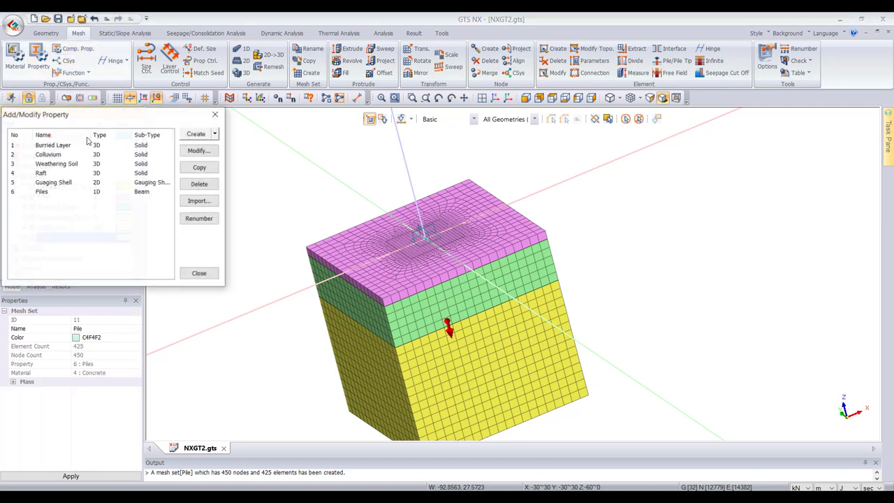
double_click(42, 192)
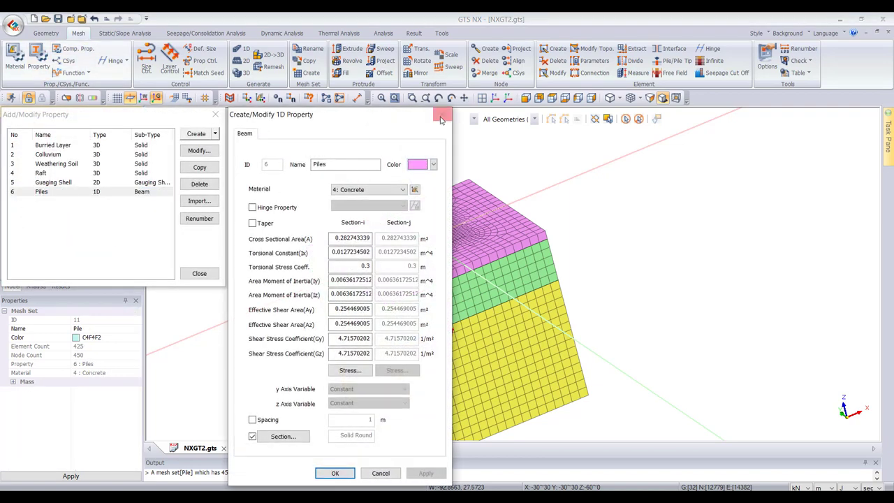
left_click(440, 117)
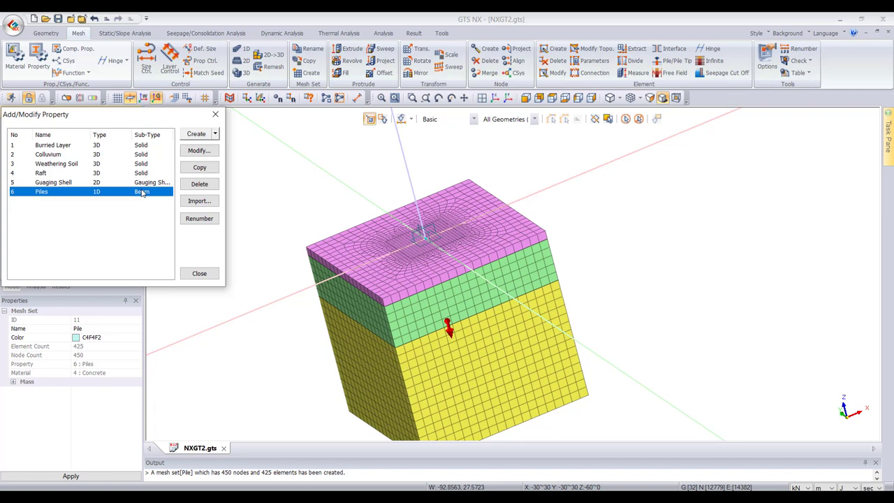
- Start a new 1D property of the Embedded Beam type with Concrete as its material
left_click(215, 134)
left_click(217, 149)
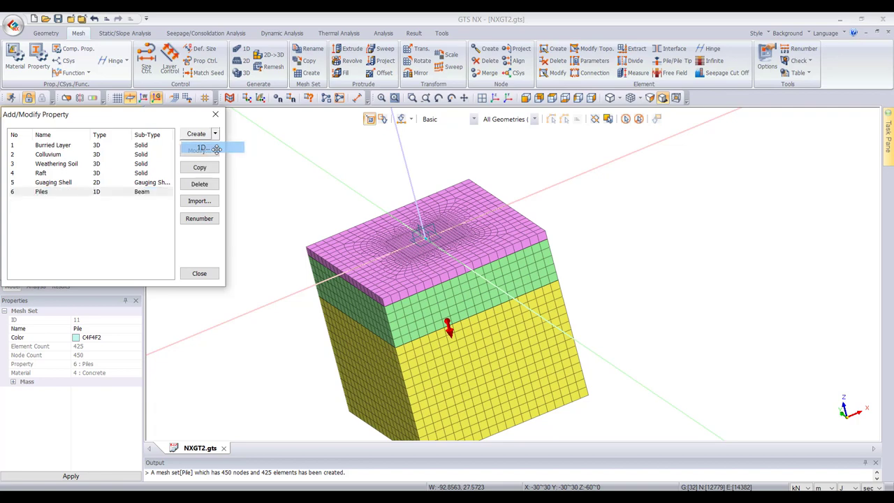
left_click(313, 145)
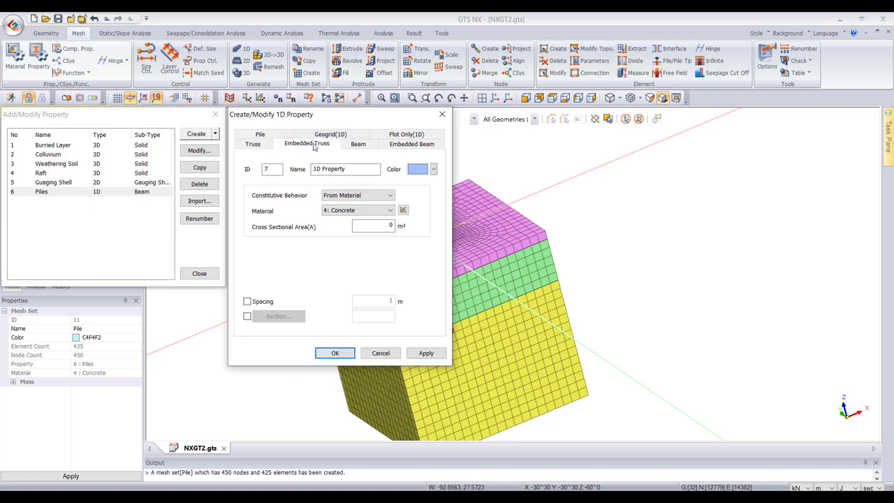
left_click(358, 144)
left_click(410, 145)
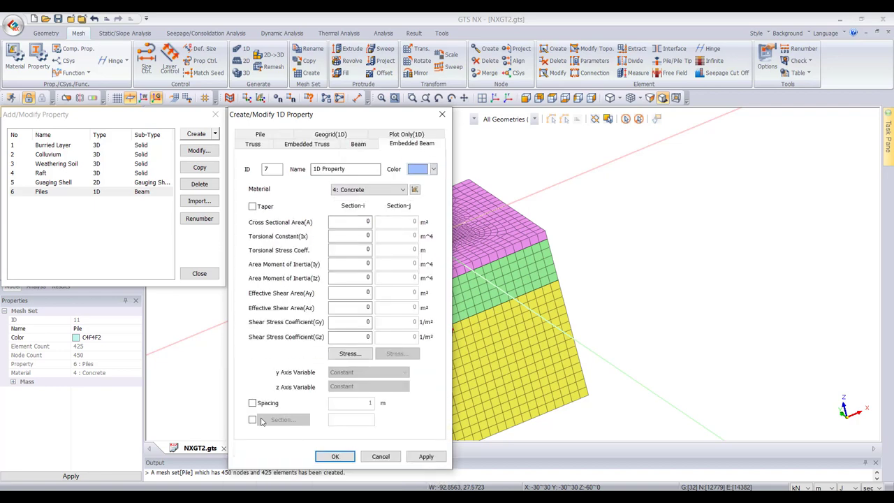
- Give the embedded beam property a Solid Round section with a diameter of 0.6 m
left_click(252, 420)
left_click(283, 419)
left_click(415, 155)
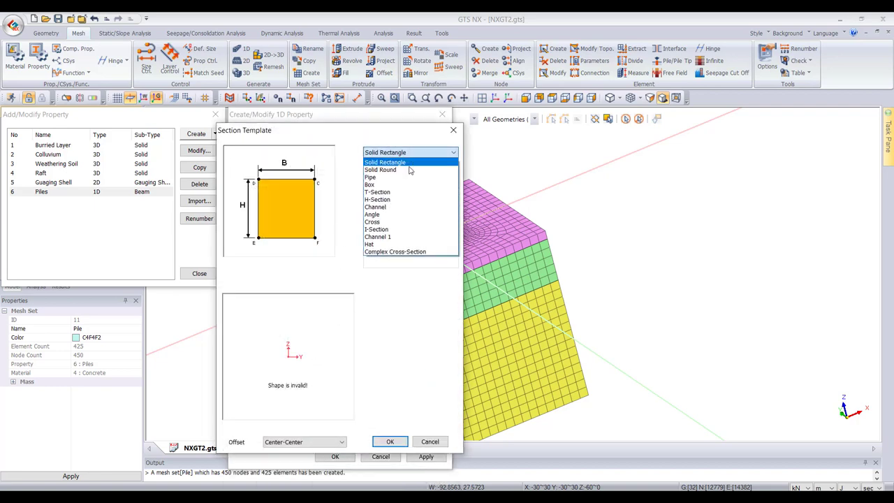
left_click(403, 175)
left_click(407, 182)
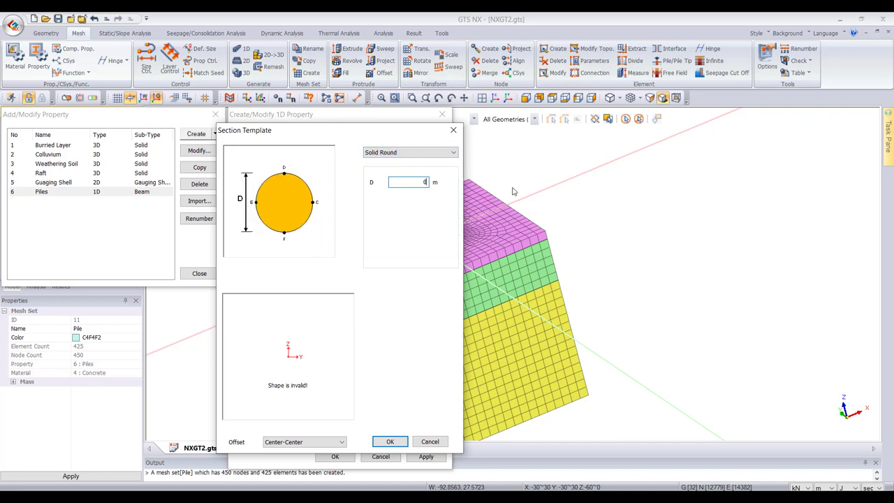
type("0.6")
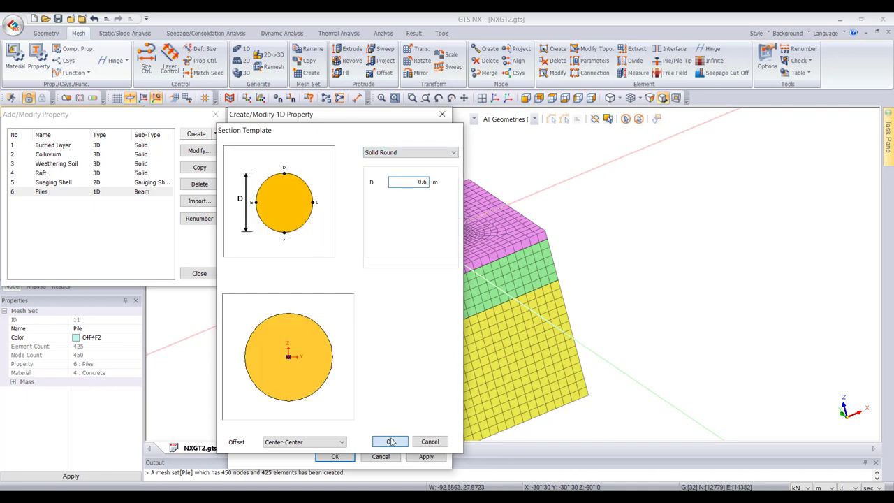
left_click(390, 441)
- Name the embedded beam property Pile_Embeded and add it to the property list
left_click(348, 170)
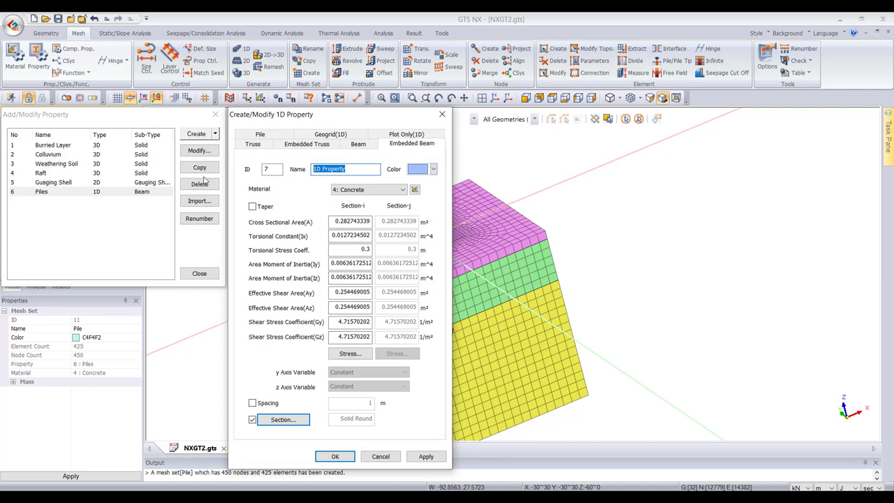
type("Pile_Embeded")
key("Return")
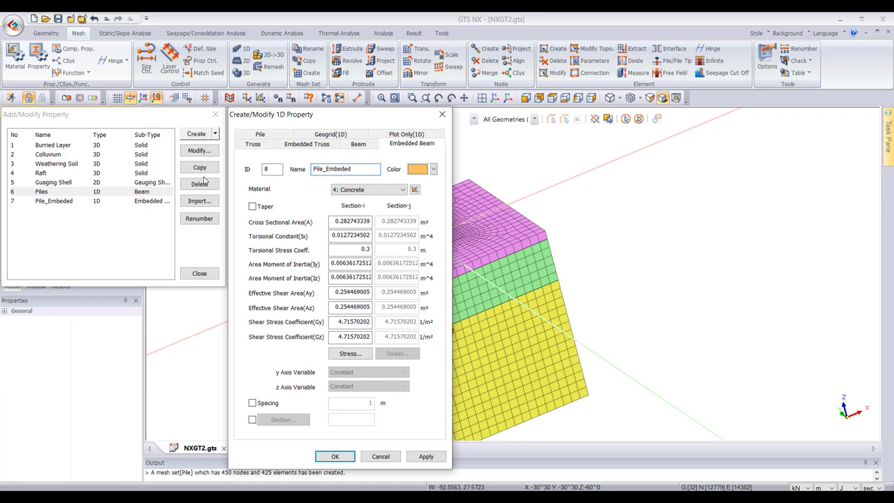
left_click(381, 456)
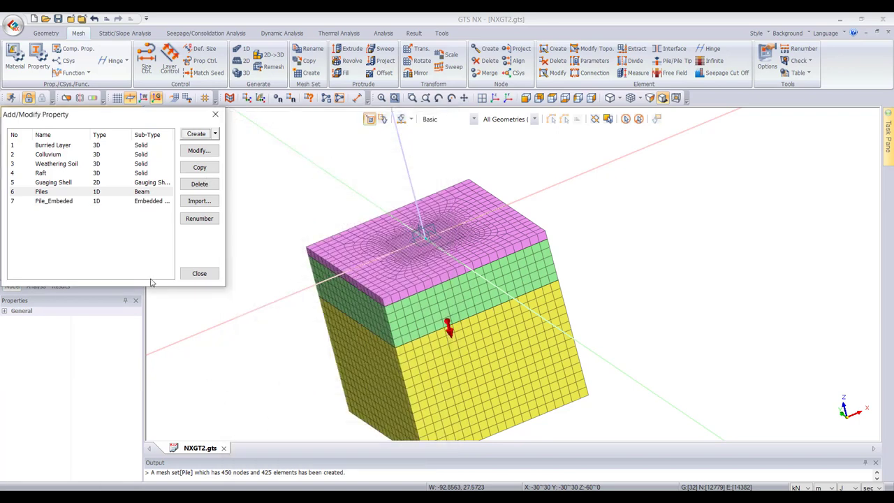
left_click(198, 274)
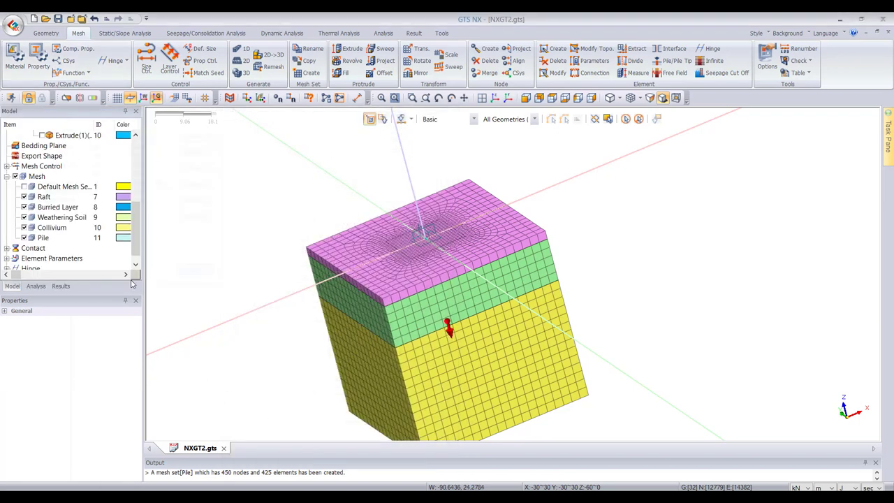
- Try to change the Pile mesh set's assigned property directly in its mesh set details
left_click(42, 239)
left_click(90, 364)
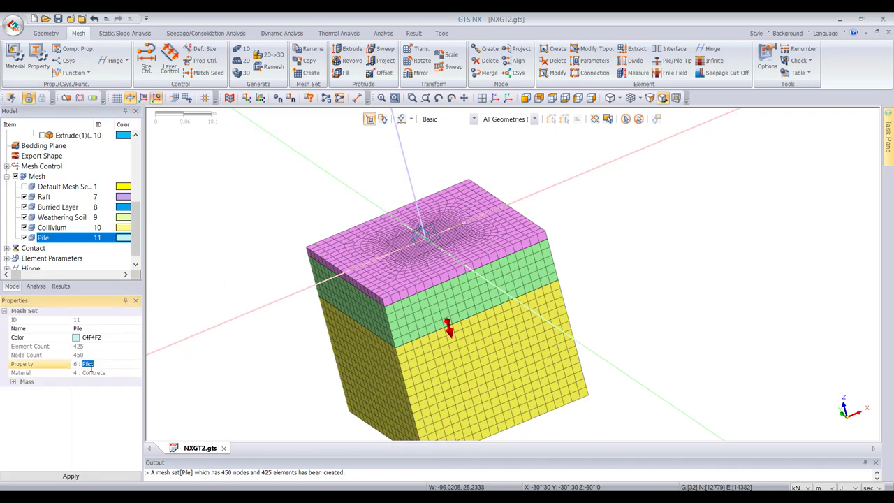
left_click(100, 373)
left_click(89, 364)
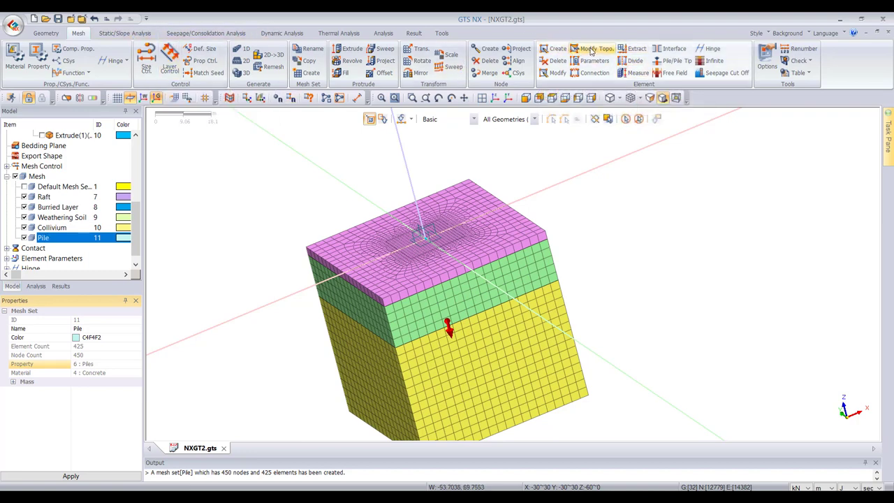
- Change the property of all 1D elements in the Pile mesh set to 7: Pile_Embeded using the mesh parameters
left_click(590, 64)
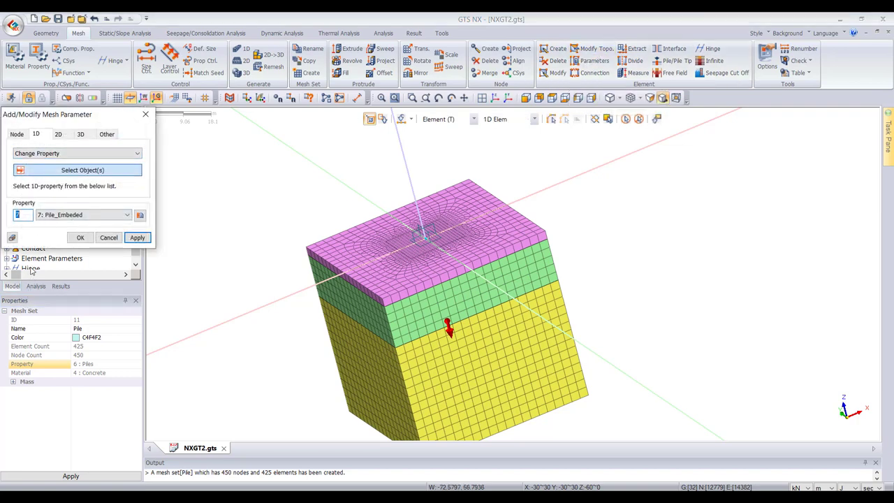
left_click_drag(47, 115, 177, 117)
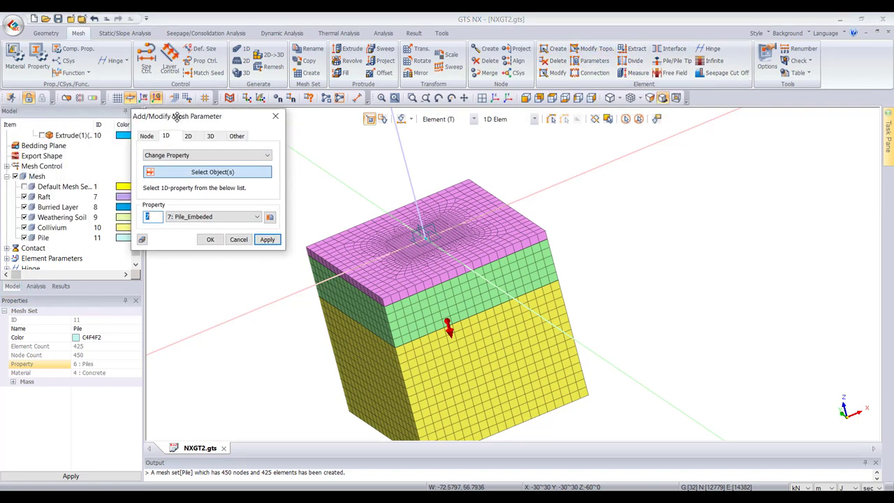
left_click(43, 238)
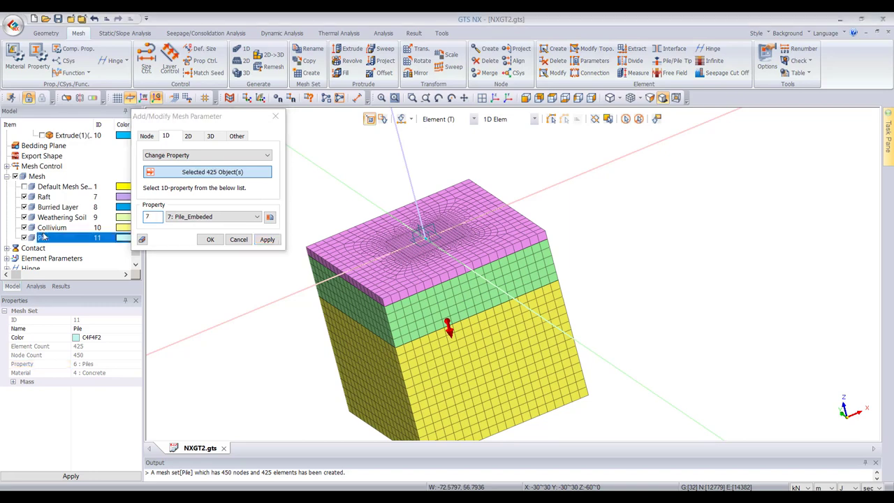
left_click(203, 218)
left_click(194, 234)
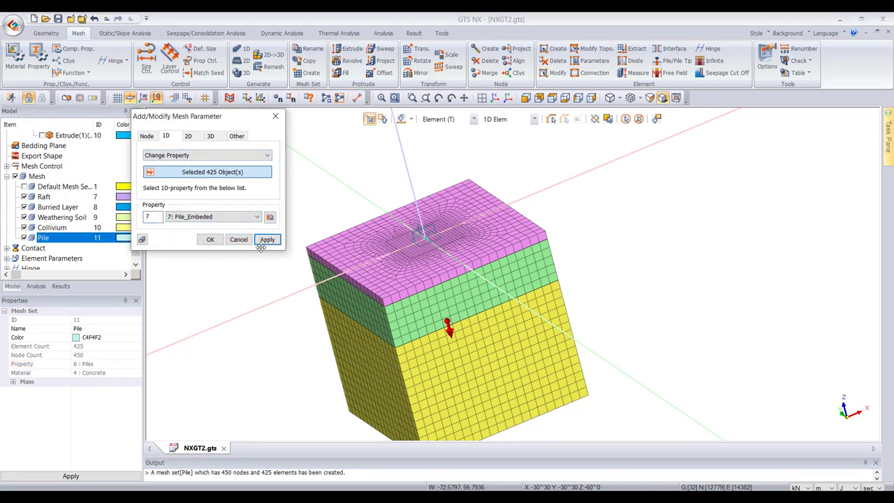
left_click(266, 240)
left_click(238, 241)
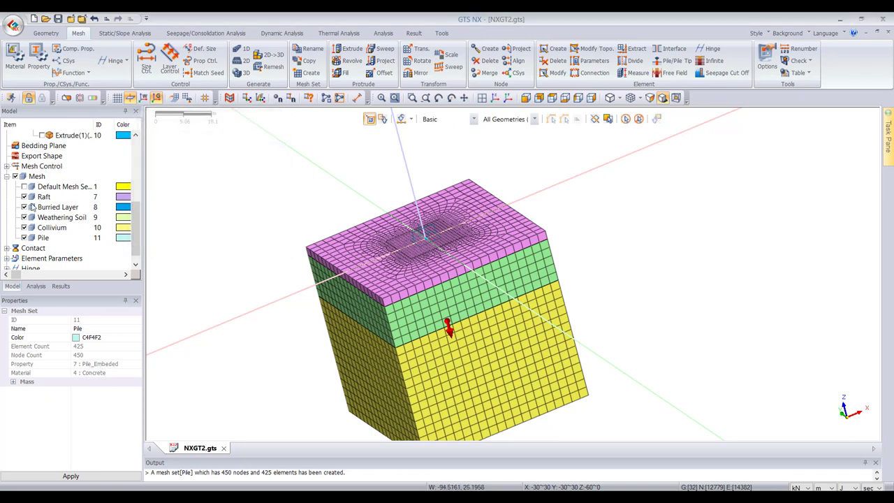
- Delete the unused Piles beam property from the property list
left_click(38, 56)
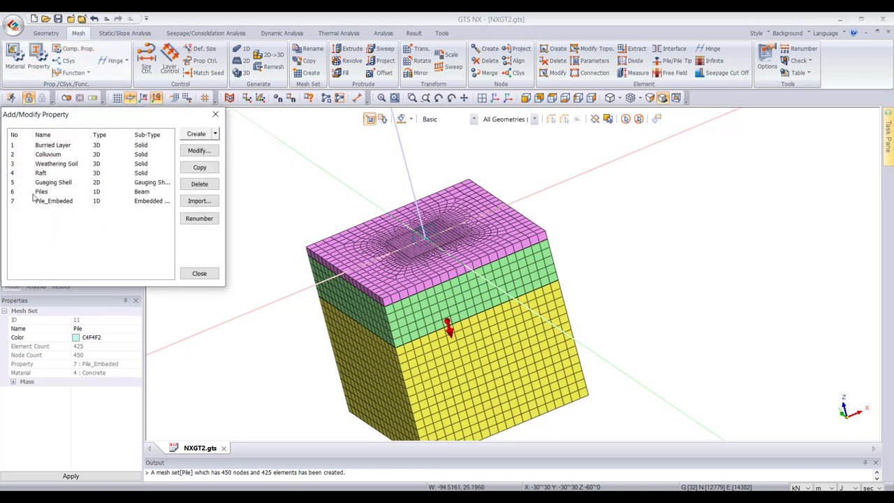
left_click(33, 193)
key("Delete")
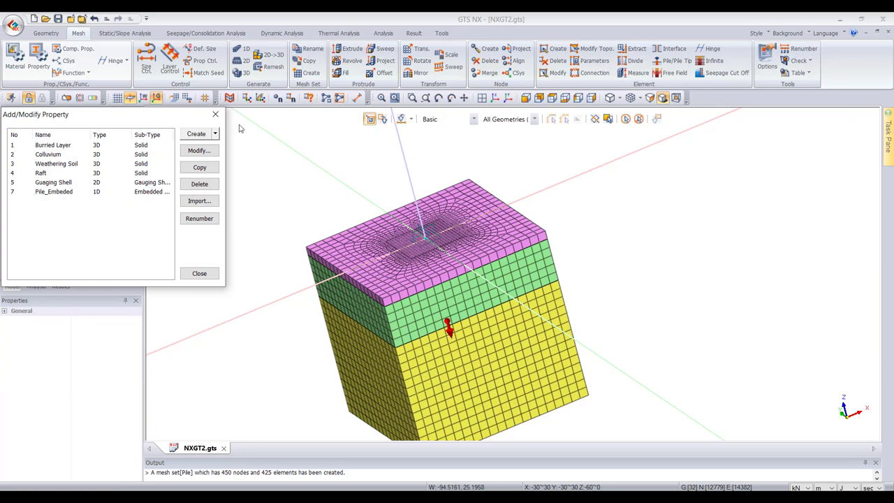
left_click(215, 114)
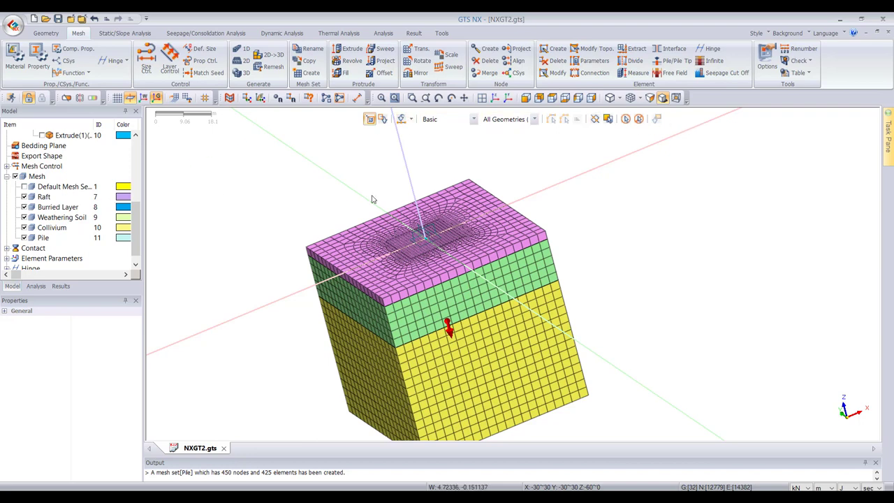
- Apply automatic constraints to the whole model in Boundary Set-1
left_click(125, 34)
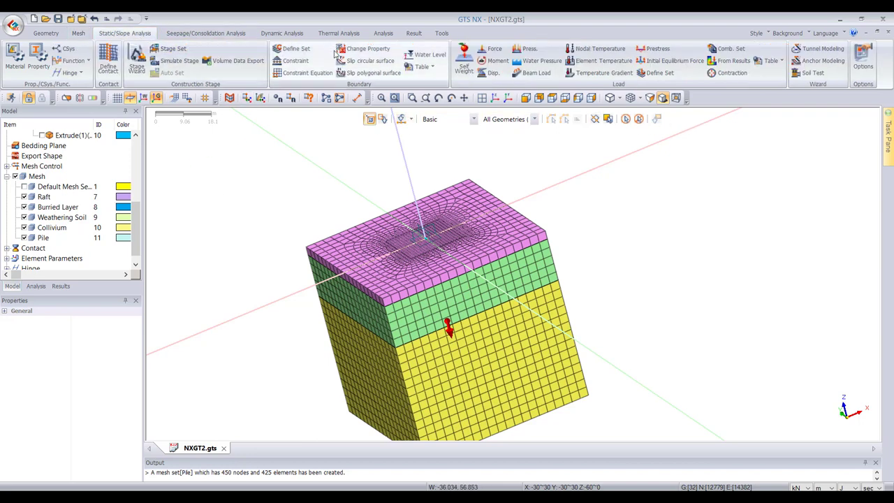
left_click(289, 61)
left_click(77, 133)
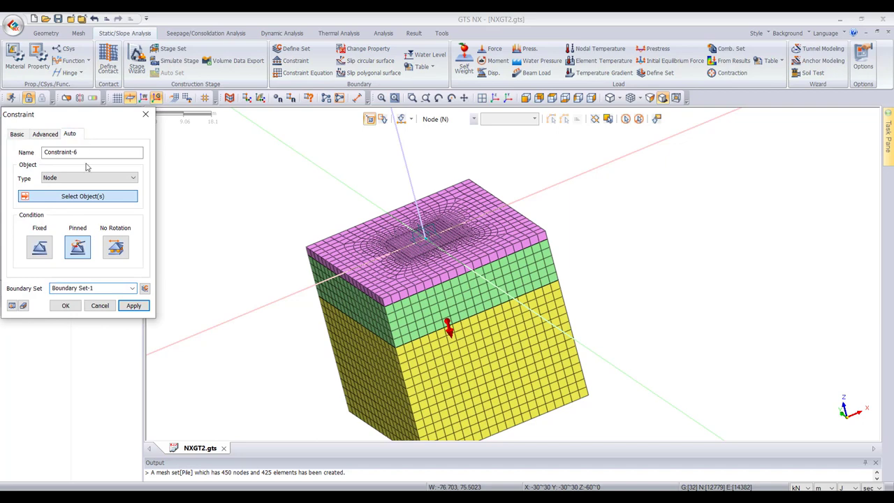
left_click(133, 232)
left_click(100, 233)
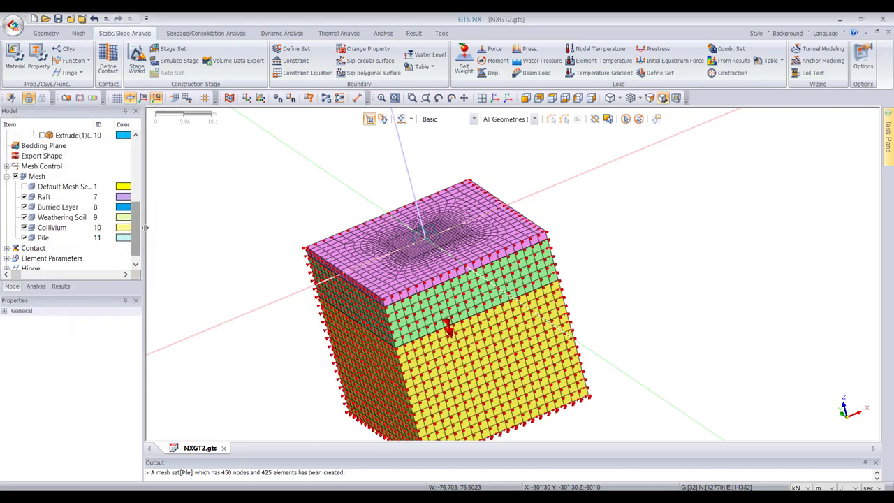
- Add a Change Property boundary that switches the Raft mesh set to 4: Raft, stored in a boundary set named Raft
left_click(363, 48)
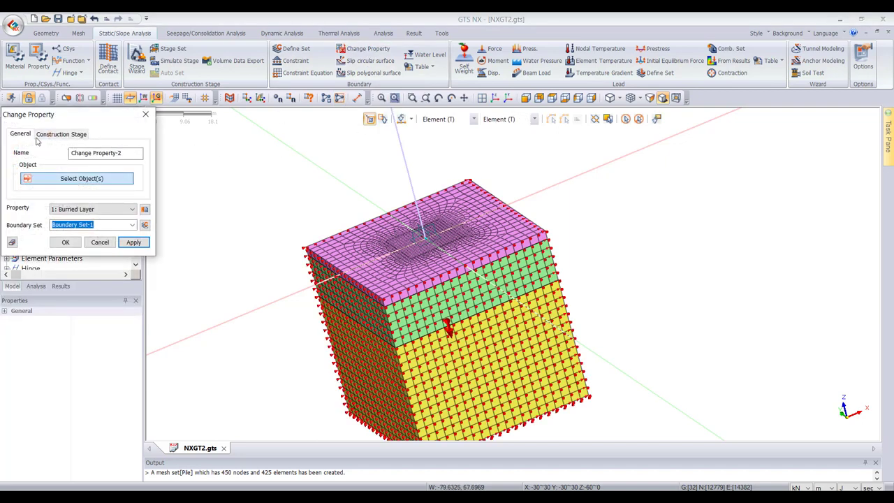
left_click(35, 286)
left_click(14, 286)
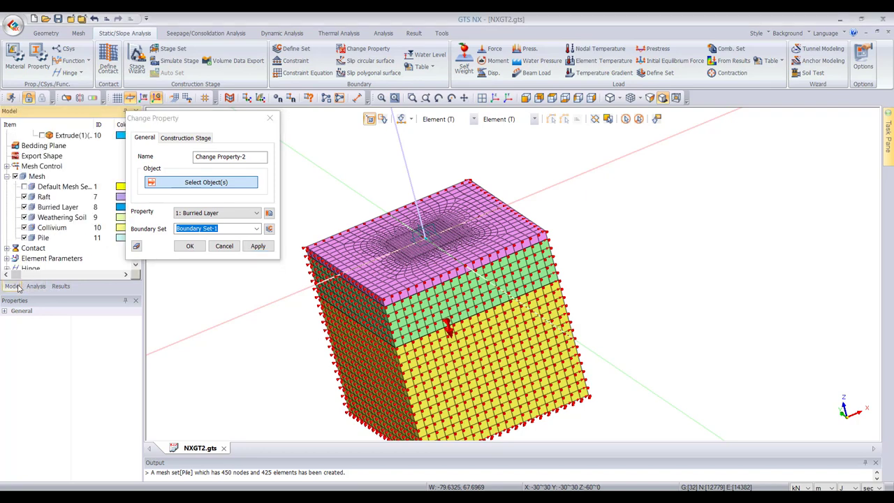
left_click(44, 197)
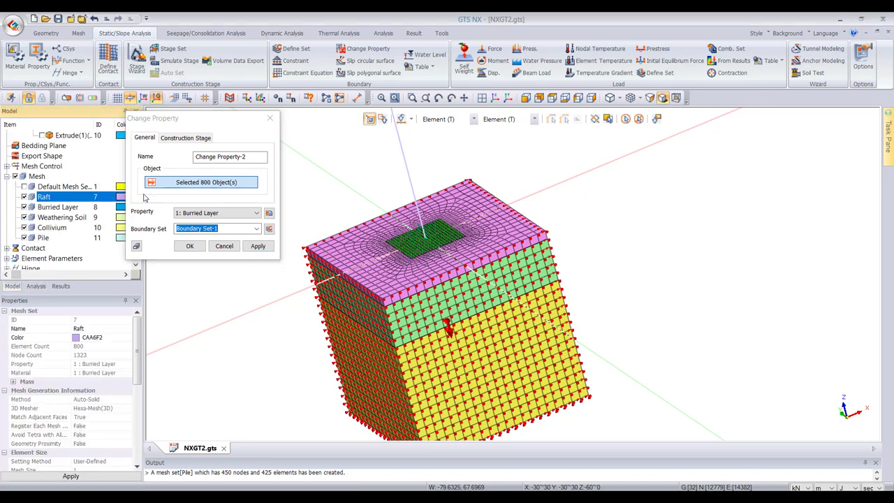
left_click(216, 213)
left_click(203, 246)
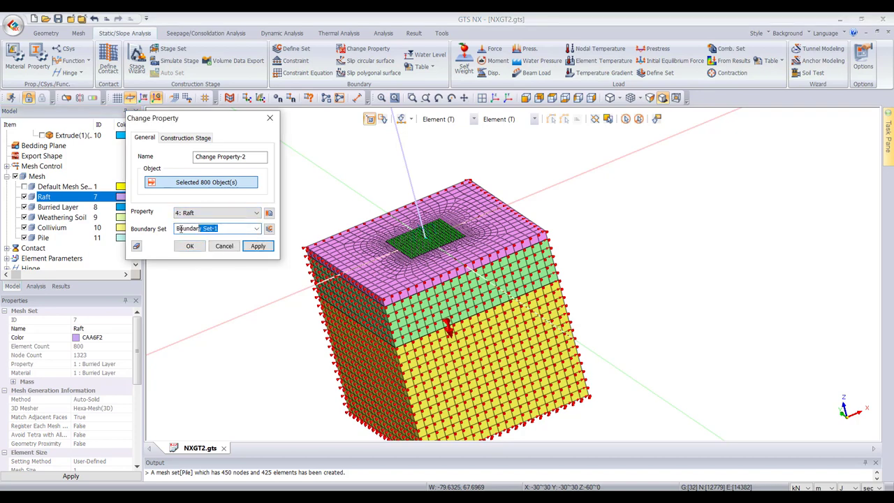
type("Raft")
left_click(258, 246)
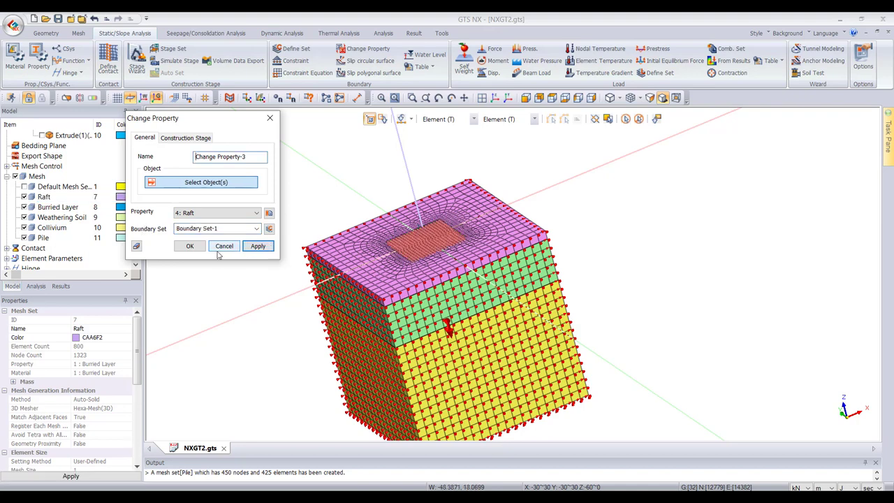
left_click(222, 248)
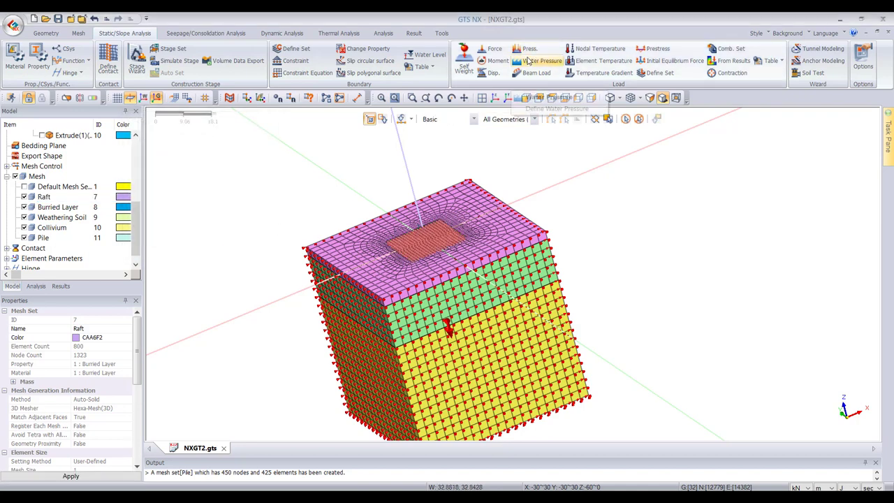
- Hide the Boundary Set-1 and Raft boundary sets and the Gravity load set in the model view
left_click(35, 287)
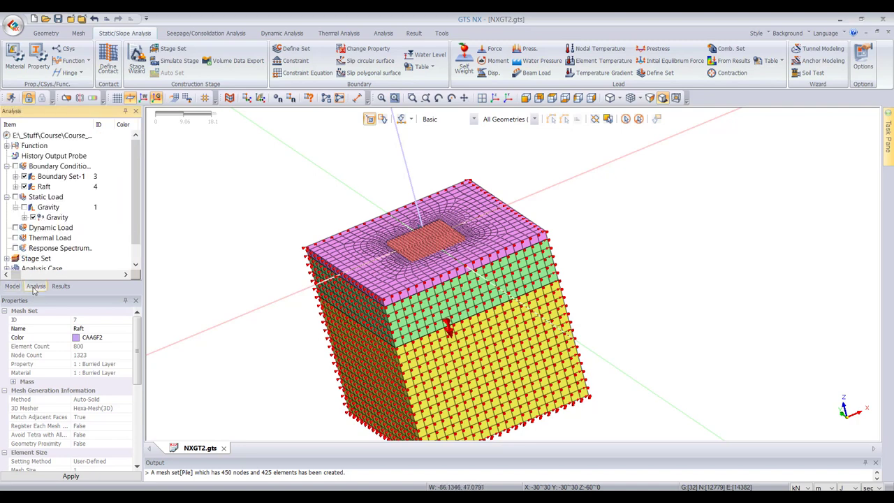
left_click(25, 176)
left_click(25, 186)
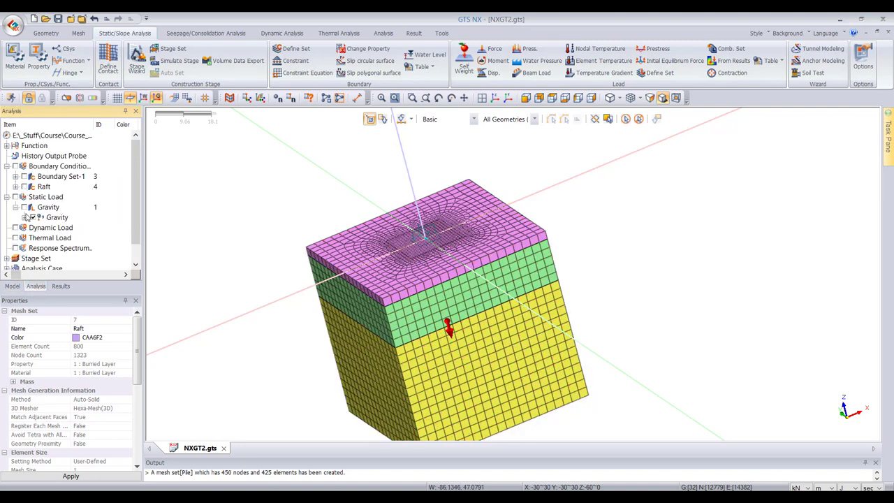
left_click(24, 208)
middle_click_drag(328, 164, 407, 188)
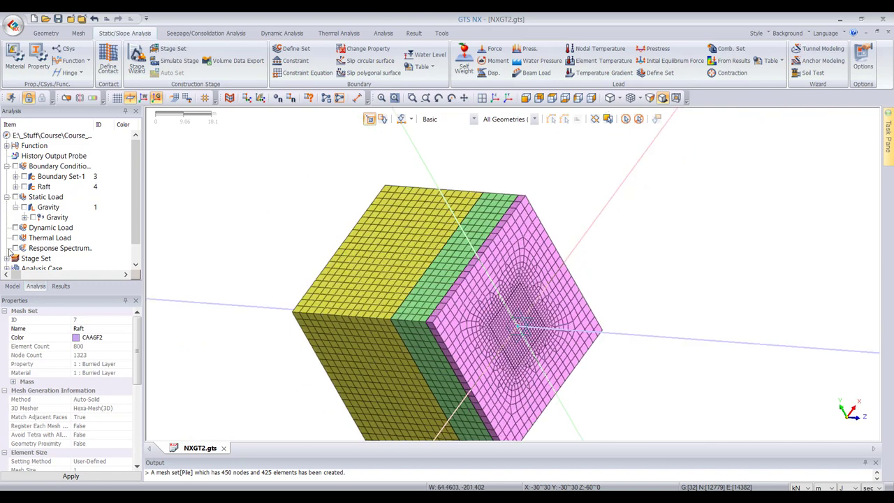
- Show only the Raft mesh set in plan view and start a nodal force load
left_click(13, 286)
left_click(8, 167)
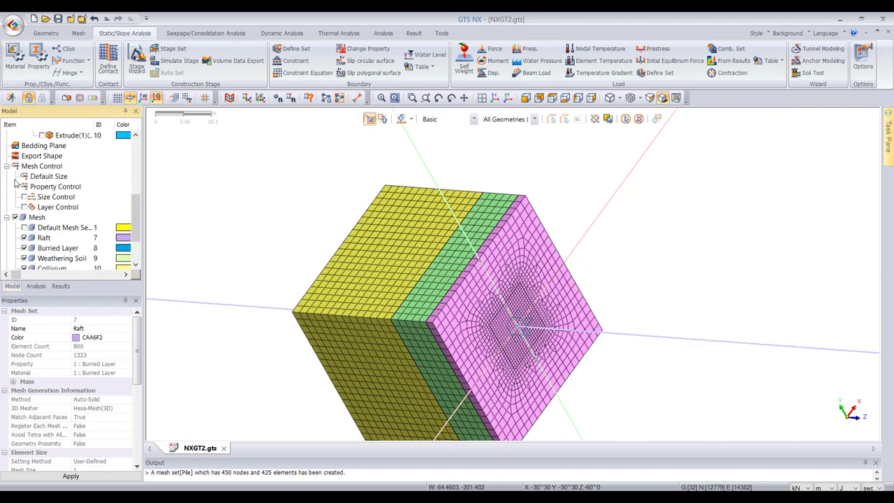
left_click(15, 218)
scroll(31, 236, "down", 1)
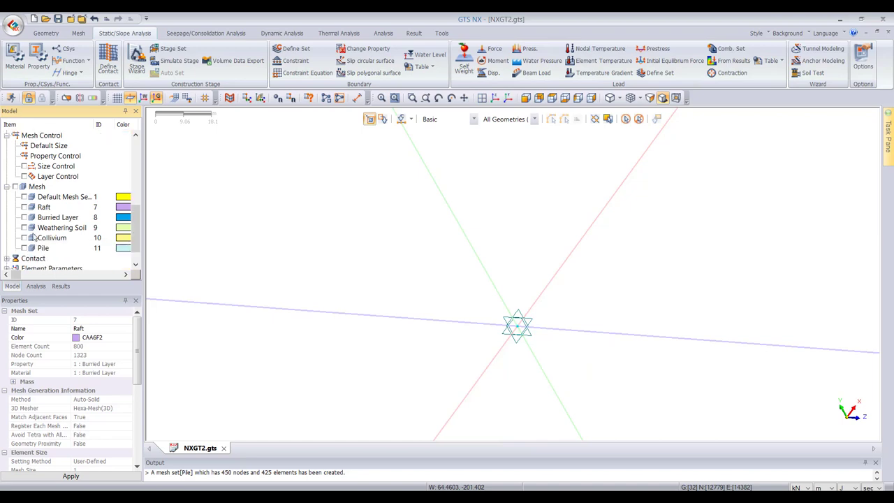
left_click(24, 206)
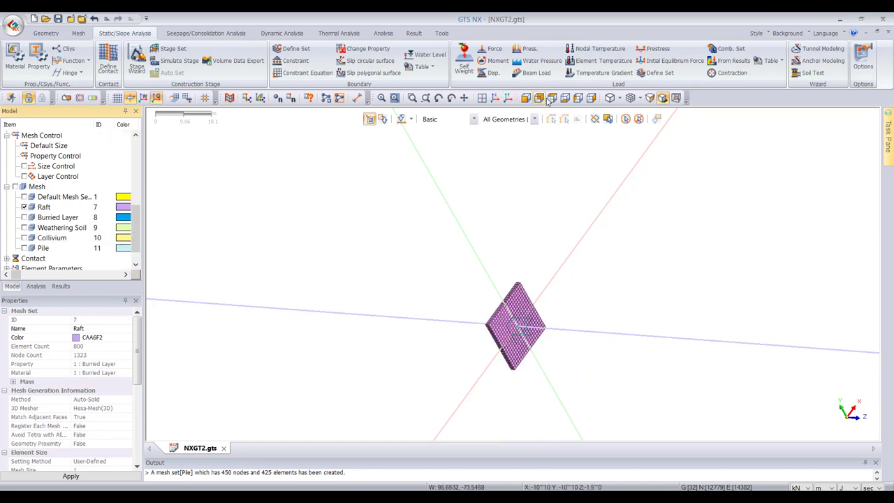
left_click(564, 98)
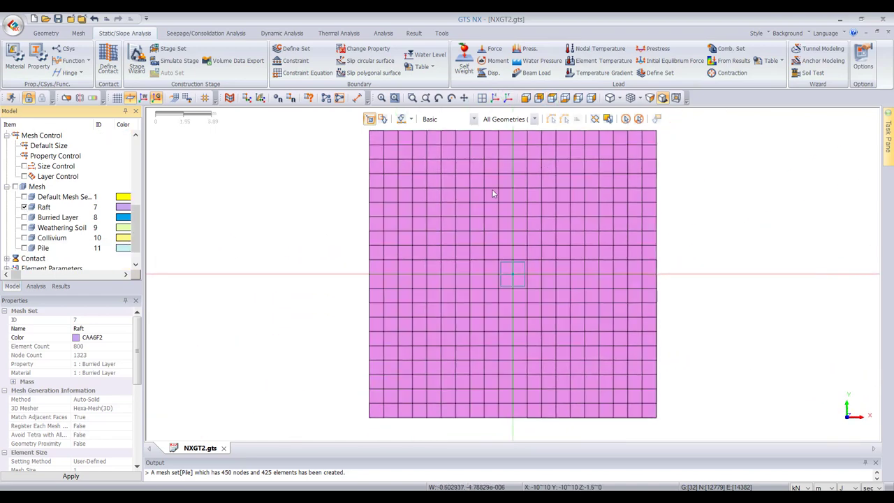
left_click(493, 48)
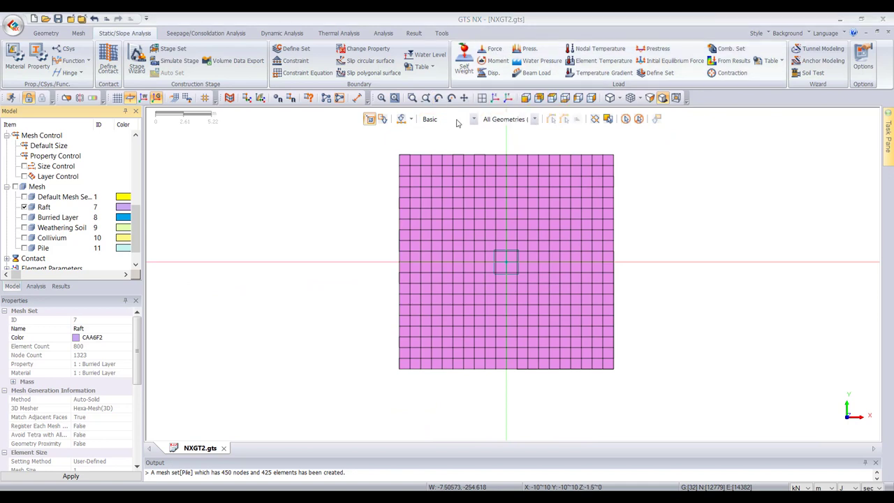
left_click(419, 176)
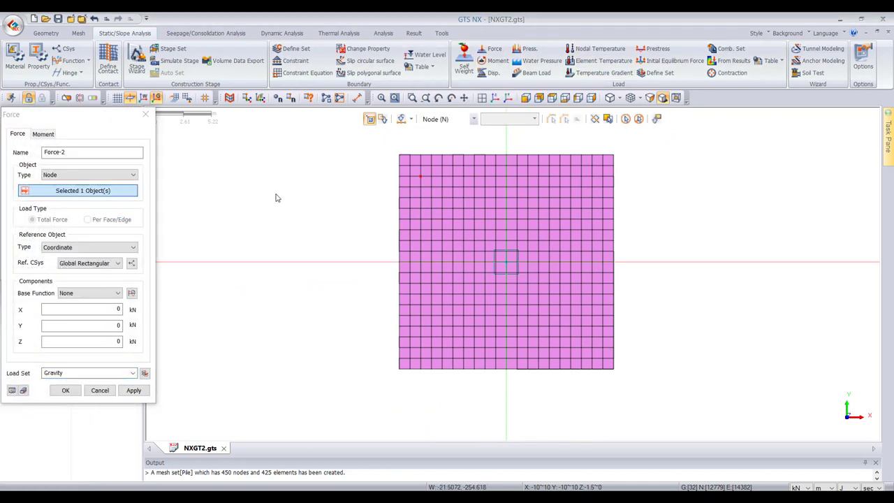
left_click(507, 176)
left_click(593, 177)
- Open NXGT1.gts, examine the layout of its static loads in plan view, and return to NXGT2.gts
left_click(46, 18)
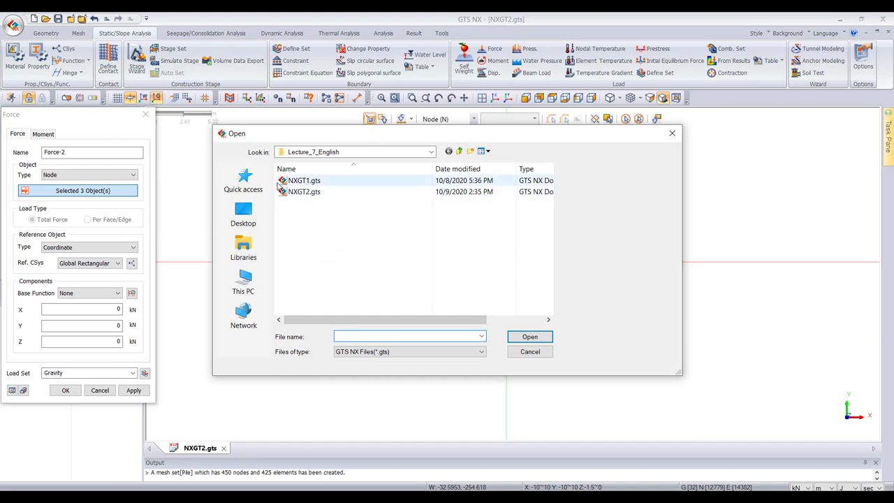
double_click(299, 192)
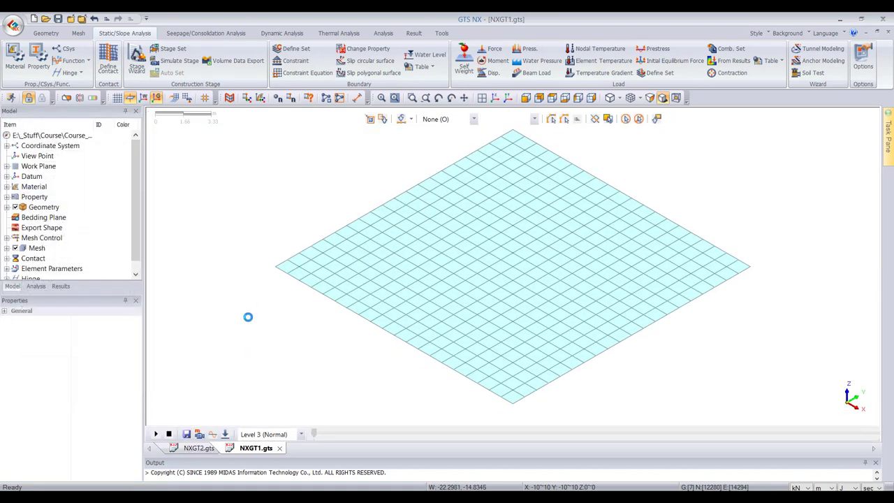
left_click(35, 287)
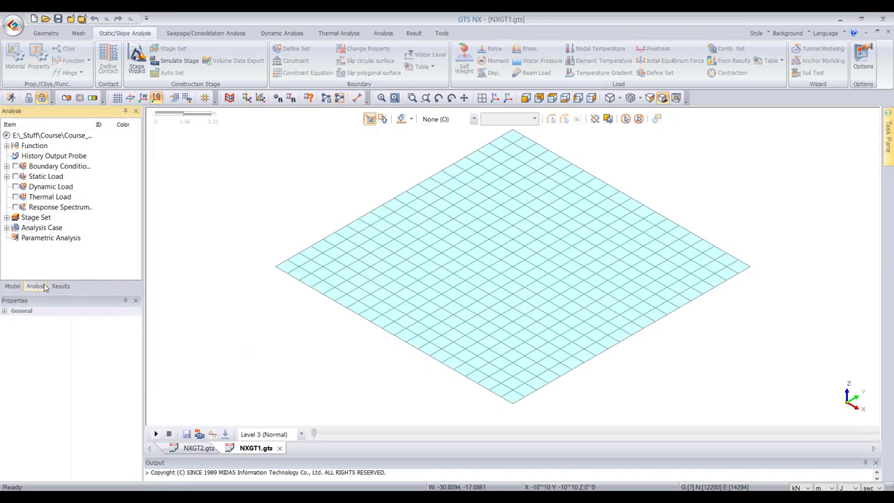
left_click(16, 176)
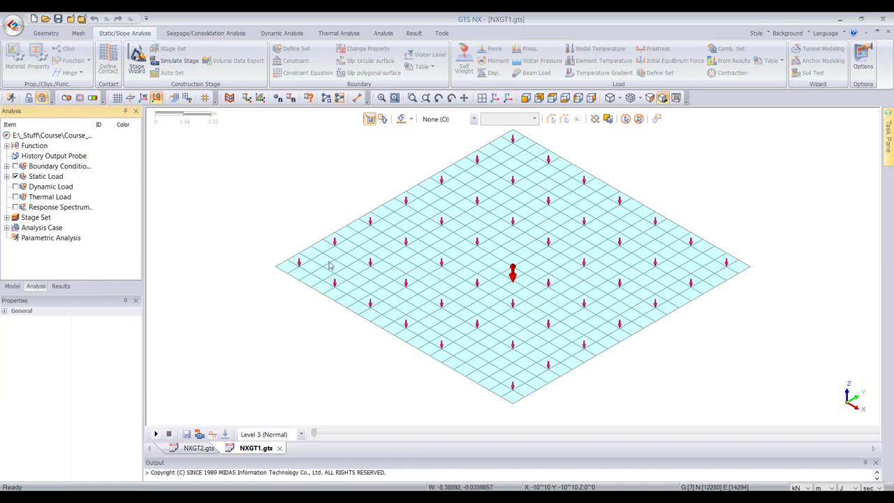
left_click(565, 98)
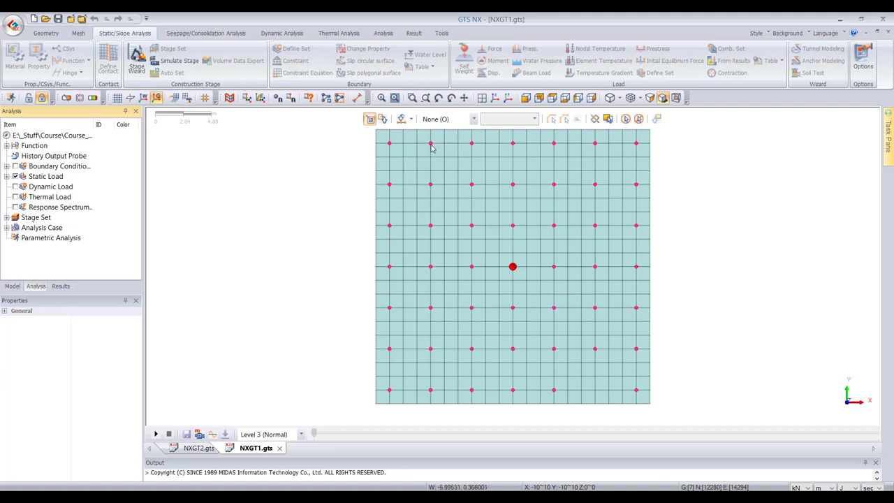
left_click(178, 452)
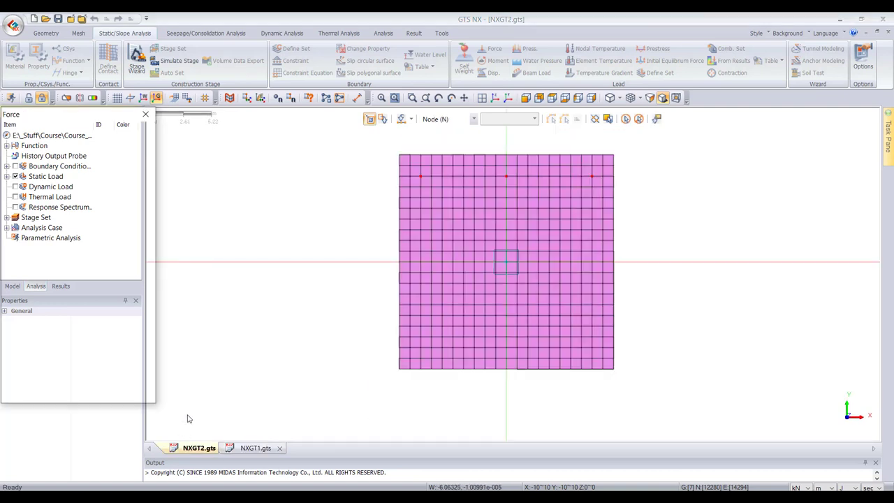
left_click(442, 176)
left_click(475, 176)
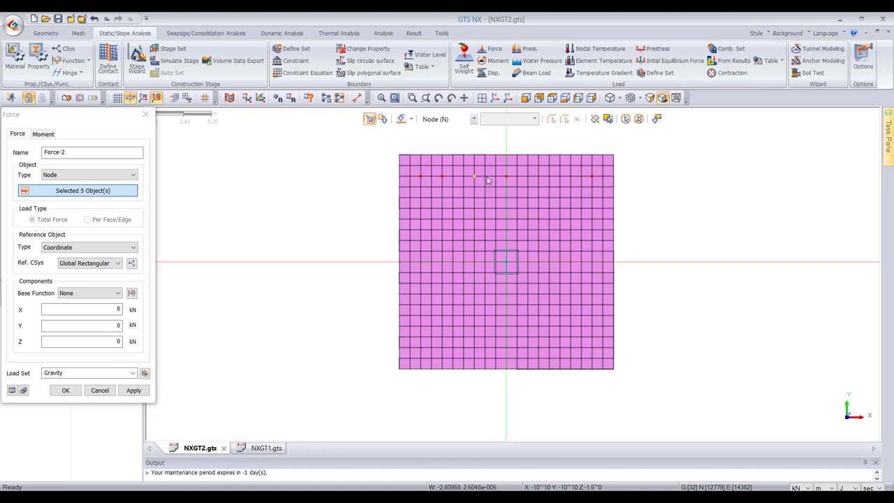
left_click(528, 176)
left_click(560, 176)
left_click(257, 448)
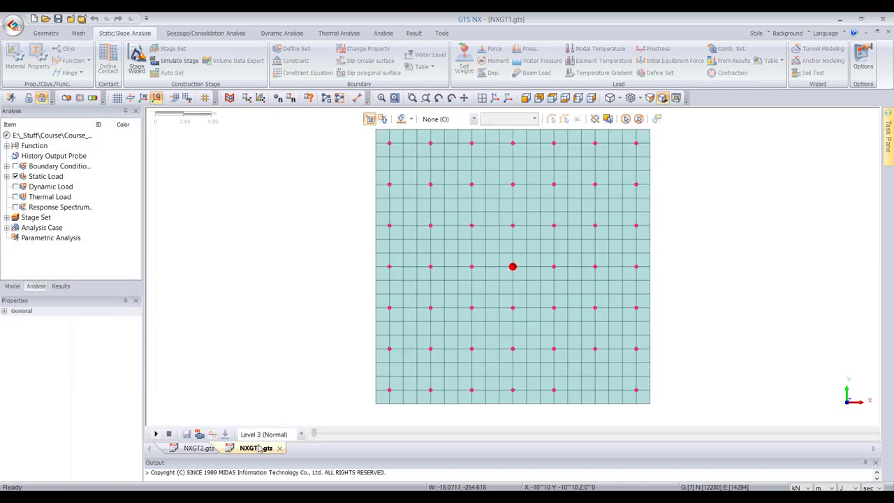
left_click(203, 448)
left_click(640, 119)
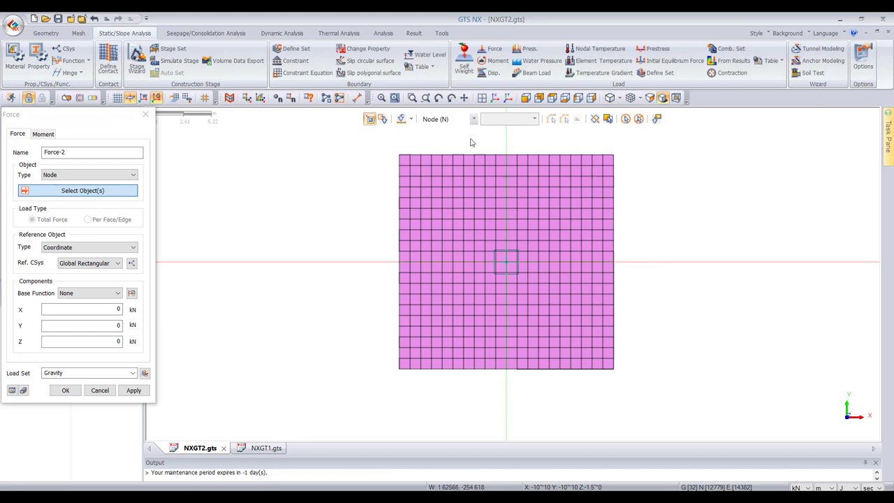
- Select seven nodes along the raft's uppermost load row, one element in from the edges and three elements apart
left_click(410, 167)
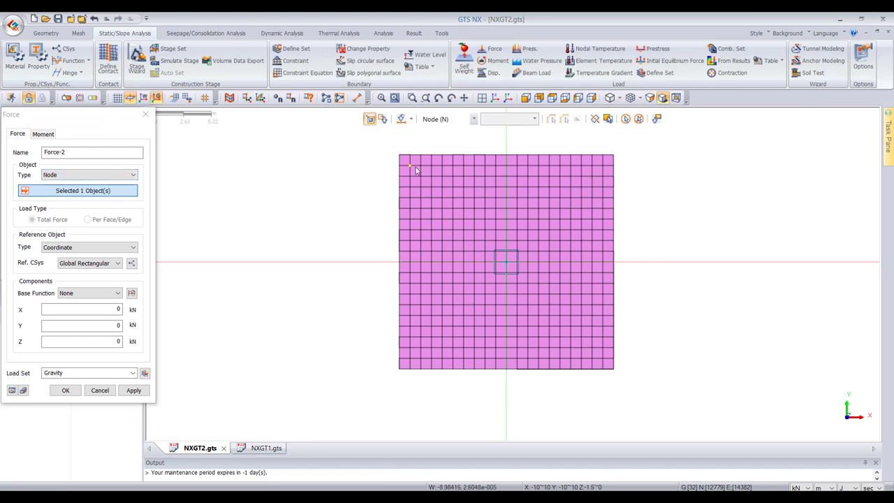
left_click(507, 166)
left_click(603, 166)
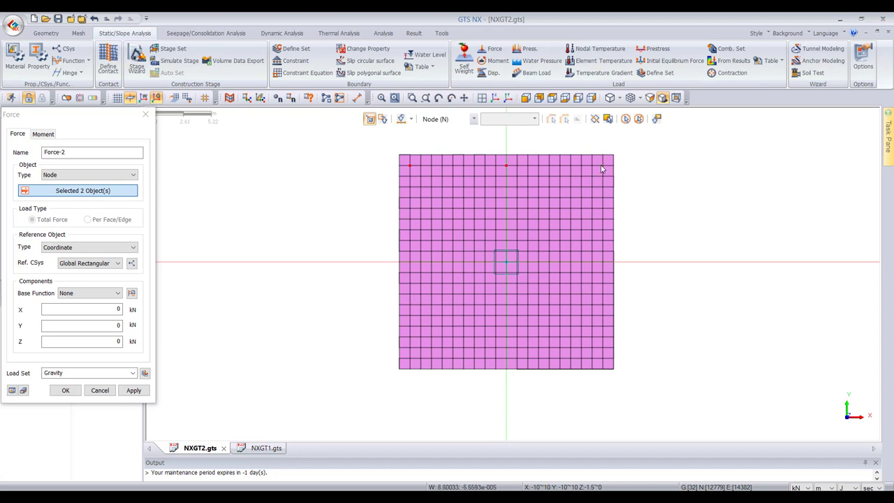
left_click(539, 166)
left_click(570, 166)
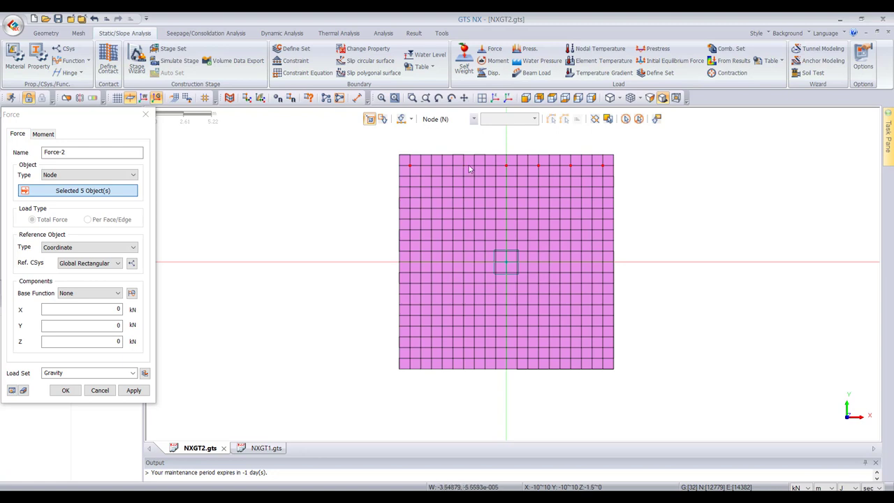
left_click(475, 166)
left_click(442, 166)
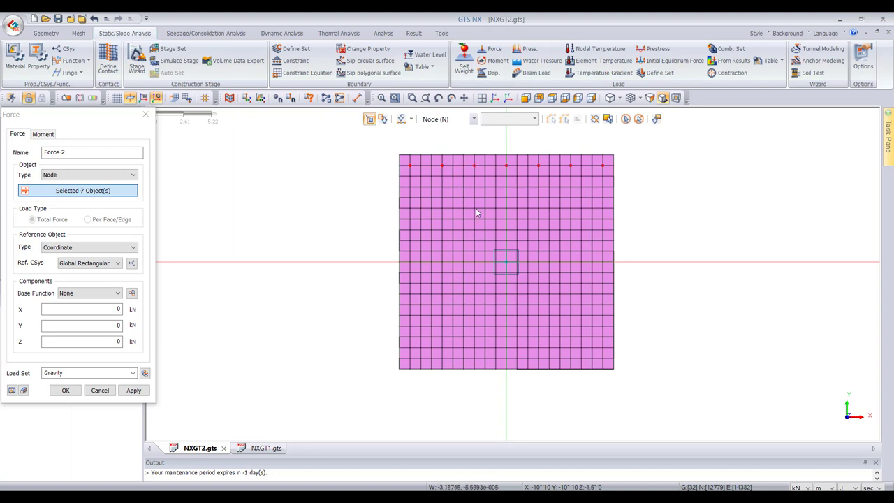
- Add the nodes along the raft's horizontal centreline to the force selection, spaced three elements apart
left_click(506, 262)
left_click(538, 262)
left_click(571, 262)
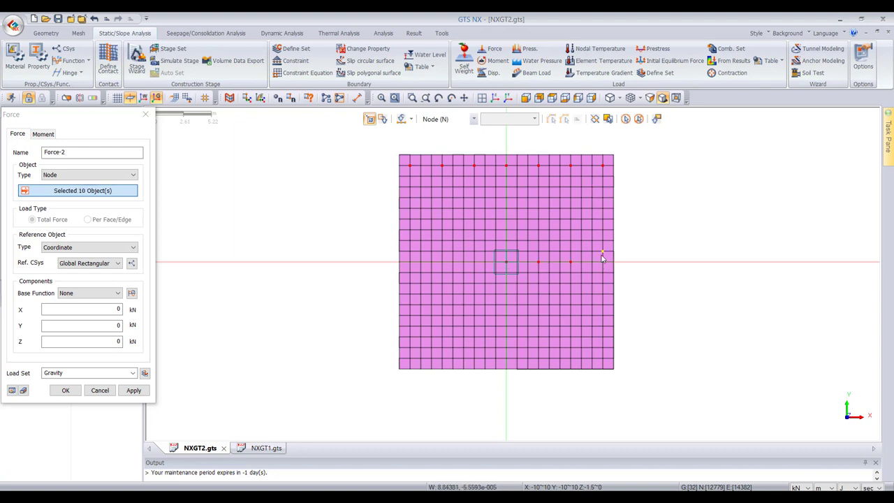
left_click(603, 263)
left_click(474, 263)
left_click(409, 262)
- Add seven nodes along the raft's lowest load row, one element above the bottom edge and three elements apart
left_click(410, 360)
left_click(443, 359)
left_click(475, 359)
left_click(507, 359)
left_click(538, 359)
left_click(571, 360)
left_click(605, 360)
- Add the nodes of the two load rows between the uppermost row and the centreline, three elements apart
left_click(442, 200)
left_click(413, 200)
left_click(442, 231)
left_click(475, 231)
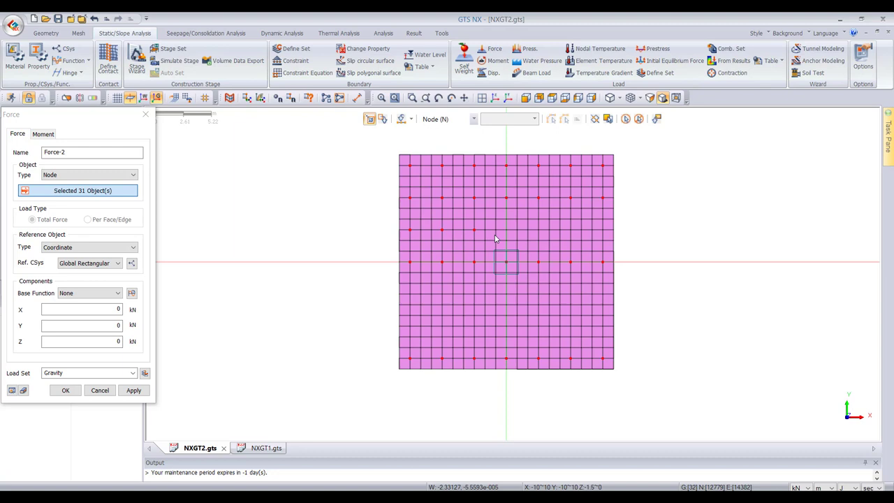
left_click(537, 229)
left_click(571, 231)
left_click(604, 231)
- Add the nodes of the load row three elements below the raft's centreline to the force selection
left_click(539, 296)
left_click(506, 295)
left_click(473, 295)
left_click(445, 297)
left_click(409, 297)
- Add seven nodes of the load row six elements below the raft's centreline, completing the seven-by-seven load grid
left_click(410, 327)
left_click(442, 328)
left_click(475, 328)
left_click(506, 327)
left_click(539, 328)
left_click(572, 328)
left_click(603, 327)
- Apply a Z force of -1000 kN to the selected nodes in a new load set named LL
left_click(117, 341)
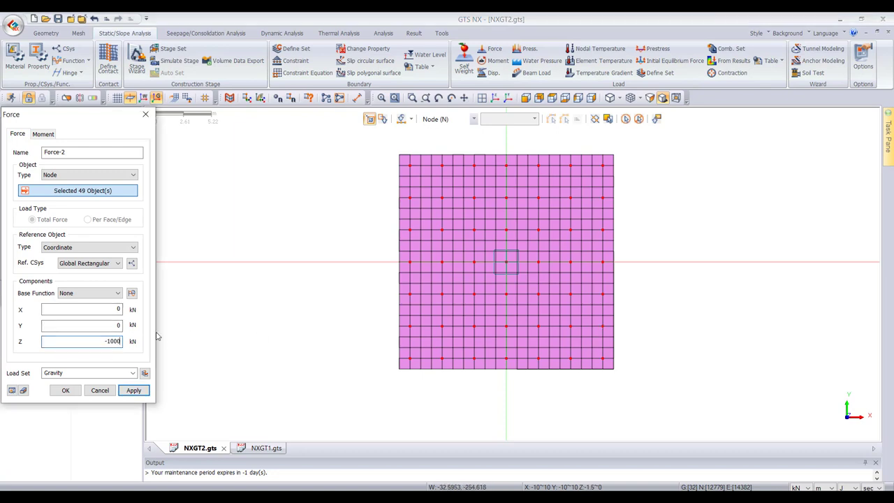
key("Tab")
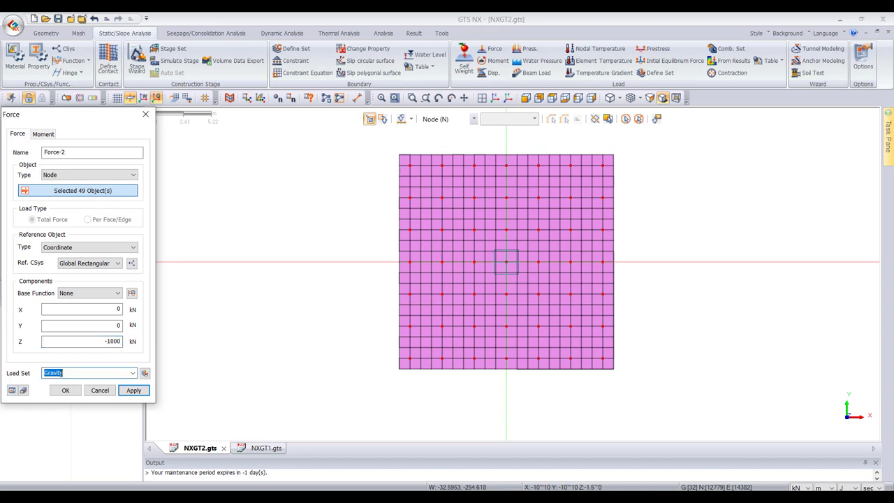
type("LL")
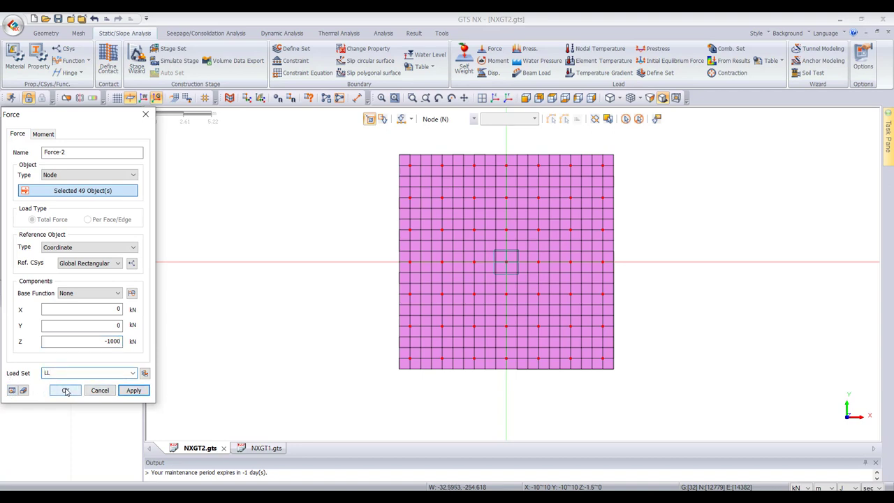
left_click(65, 392)
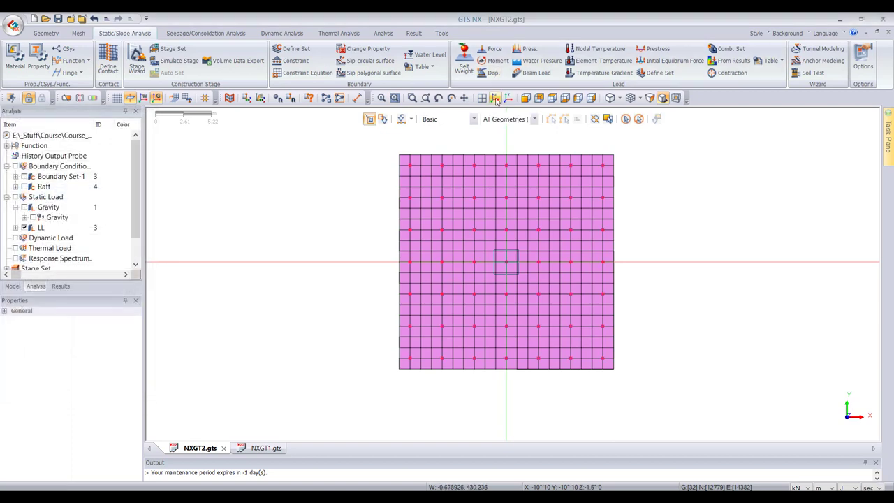
left_click(496, 99)
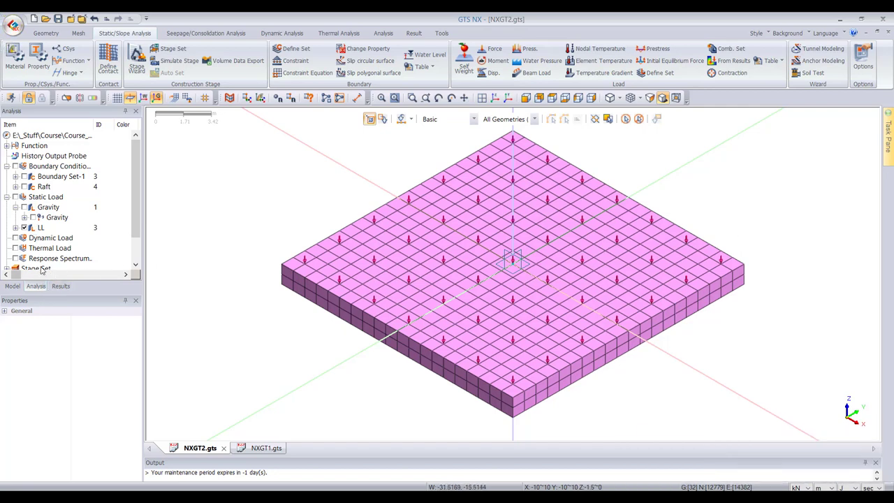
- Open the Initial stage of Construction Stage Set-1 for editing
scroll(16, 231, "down", 1)
right_click(29, 238)
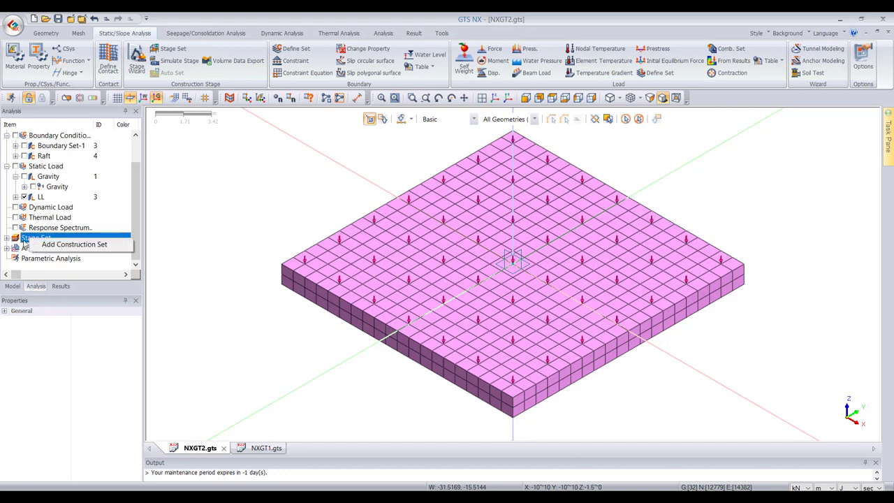
left_click(13, 240)
left_click(7, 239)
left_click(16, 248)
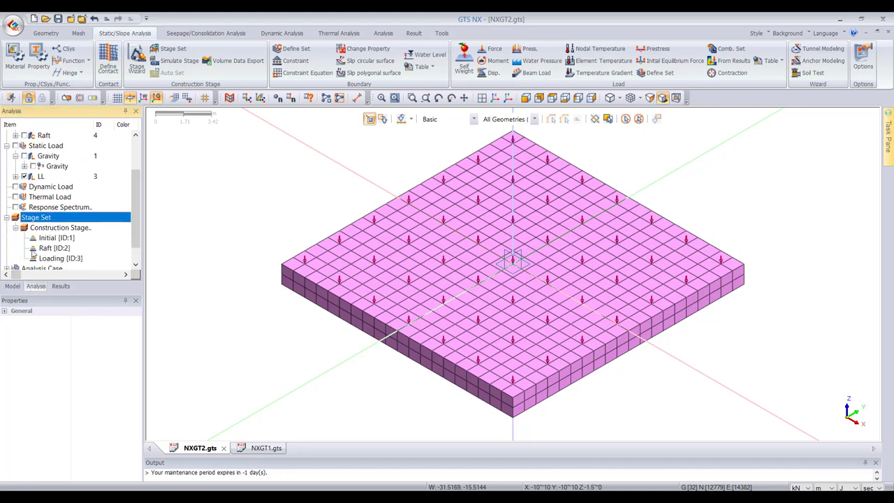
right_click(46, 241)
left_click(56, 244)
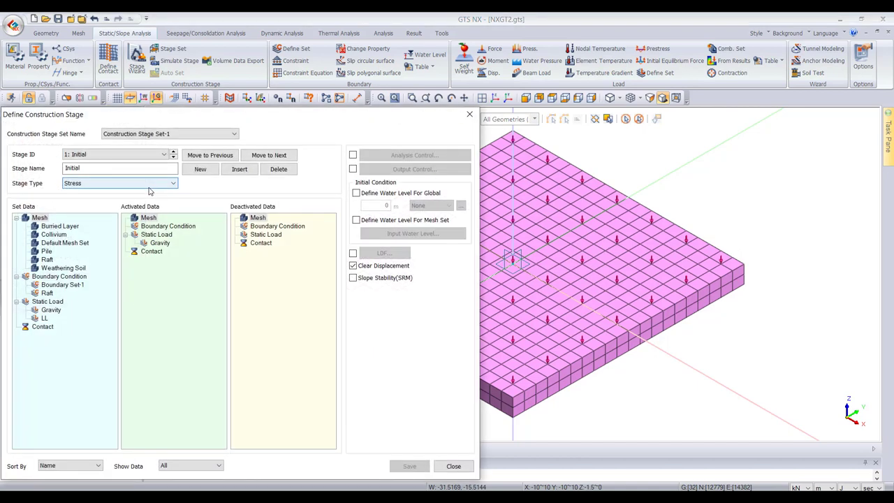
- Activate the Burried Layer, Collivium, Raft and Weathering Soil meshes plus Boundary Set-1 in the Initial stage and save it
left_click_drag(60, 227, 165, 251)
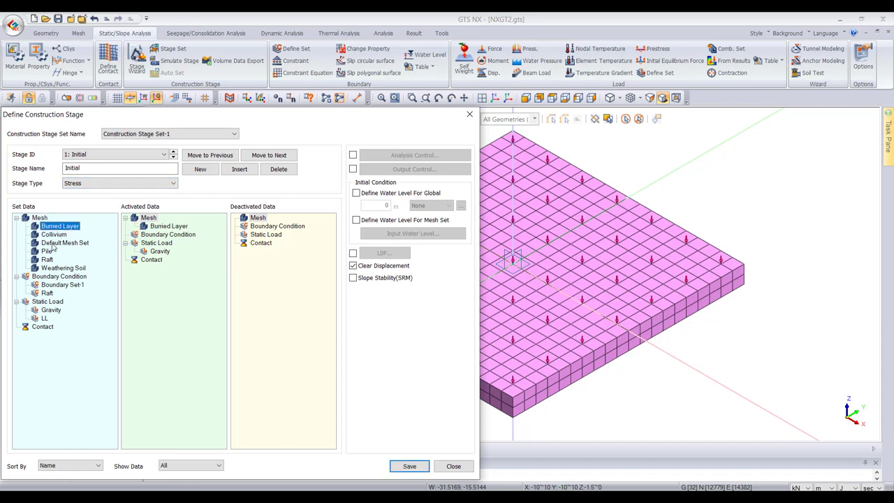
left_click_drag(53, 236, 157, 256)
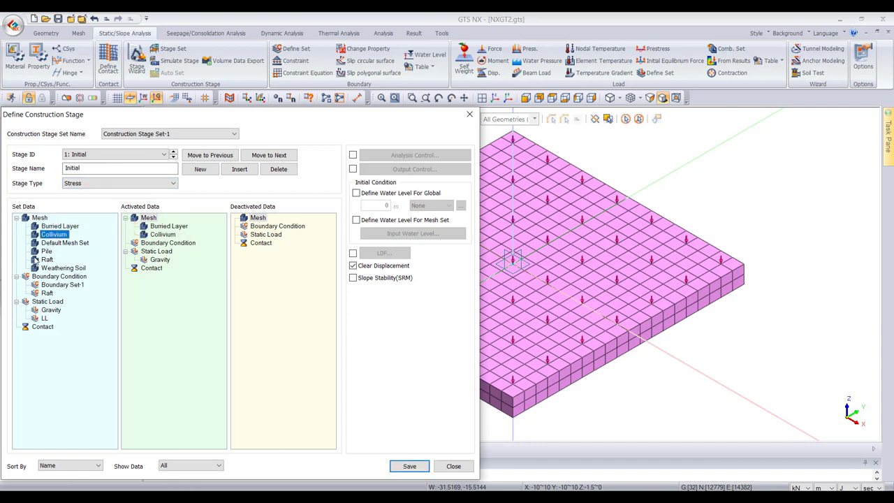
left_click_drag(47, 259, 154, 268)
left_click_drag(79, 271, 165, 271)
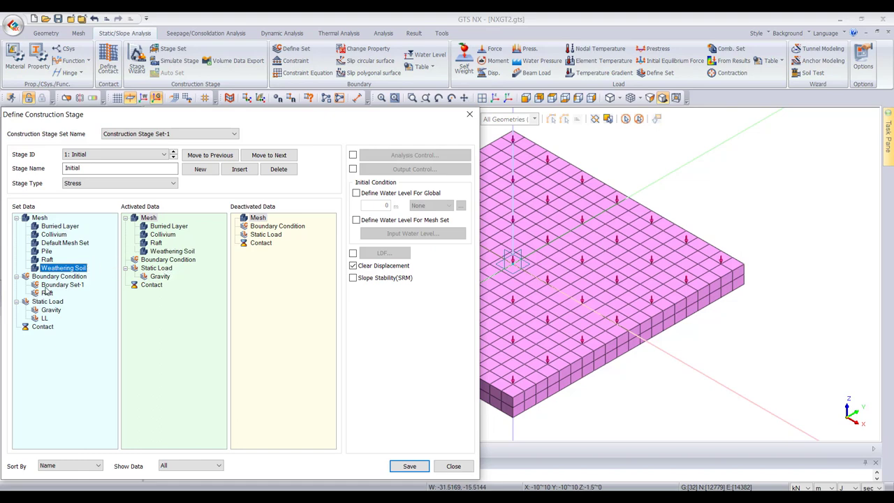
left_click_drag(46, 285, 145, 297)
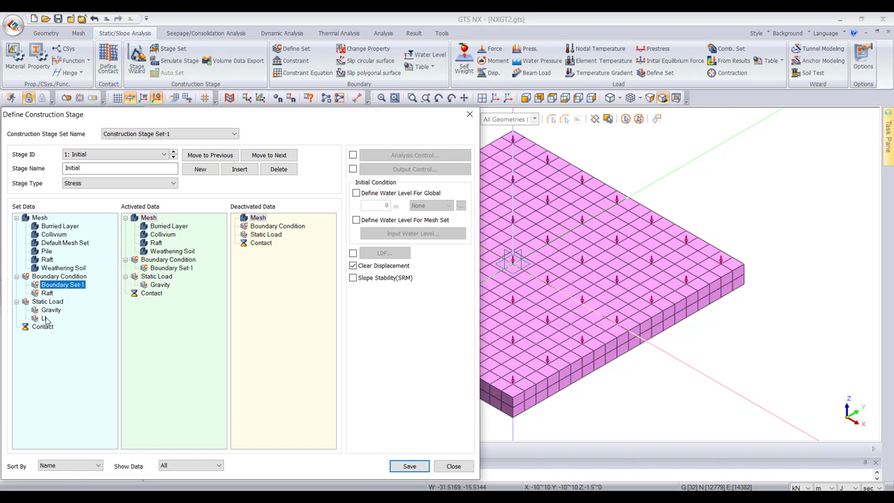
left_click(409, 466)
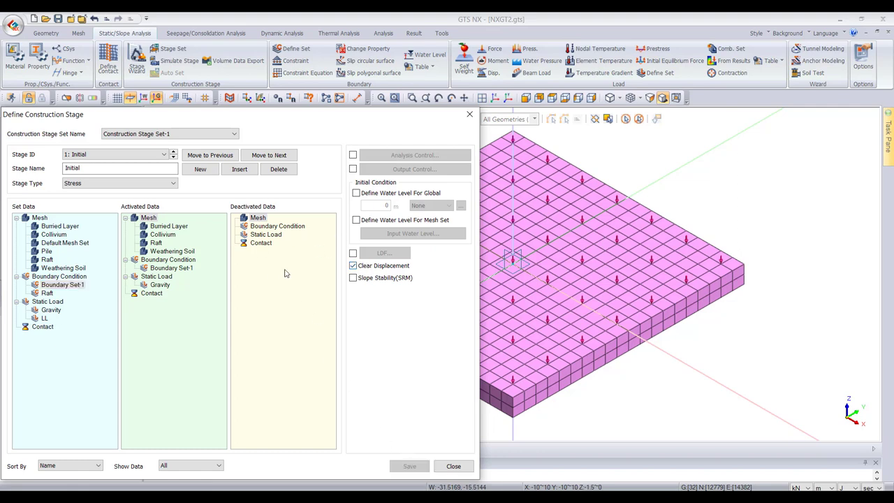
- Activate the Raft boundary set and the Pile mesh in the Raft stage and save the stage
left_click(175, 158)
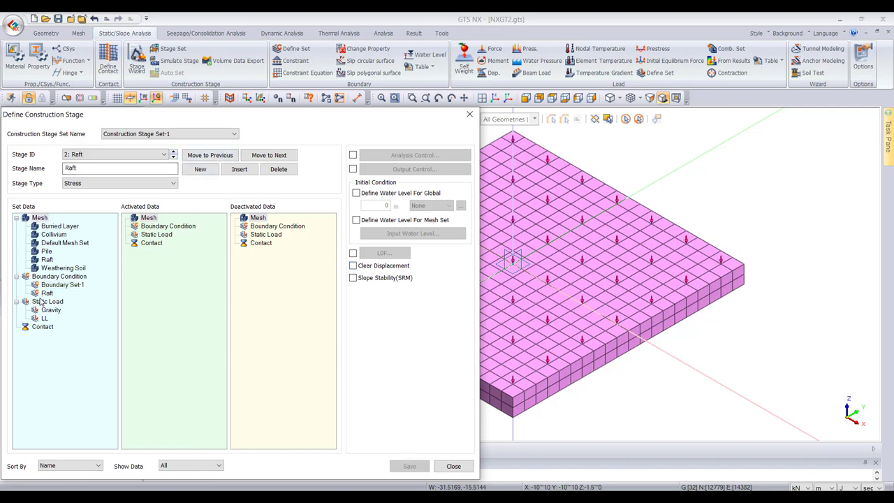
left_click_drag(45, 294, 133, 294)
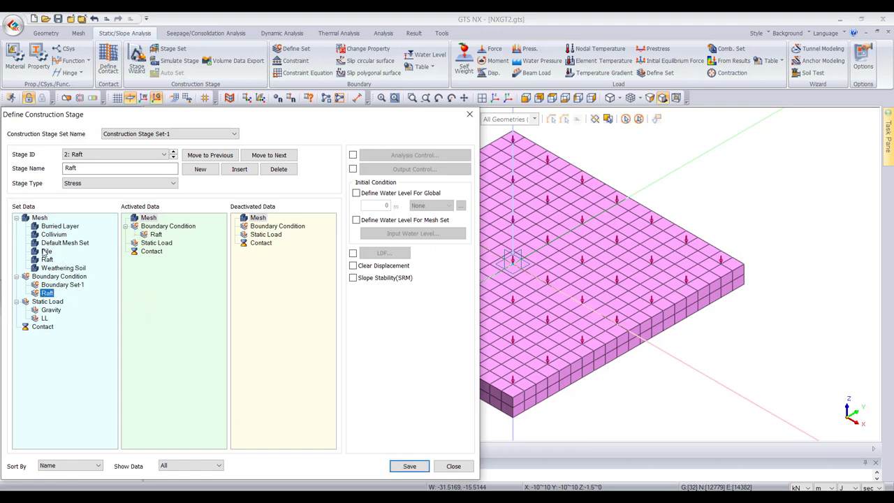
left_click_drag(44, 252, 162, 264)
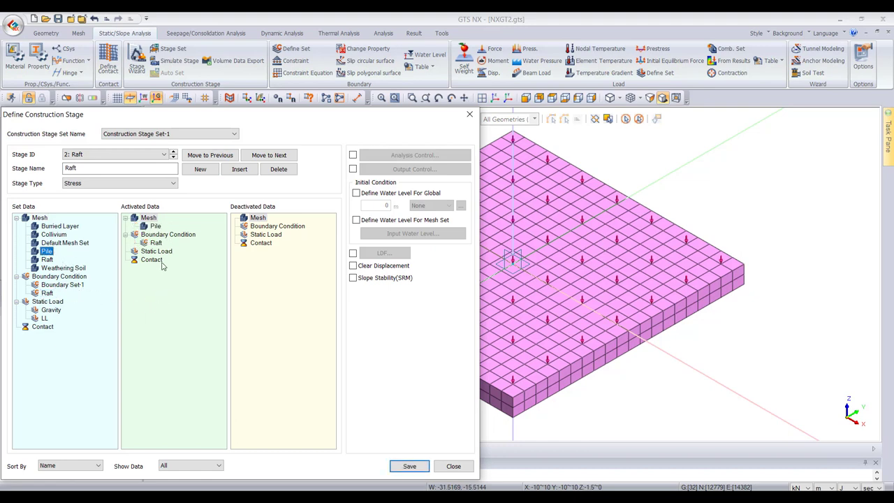
left_click(410, 467)
- Activate the LL static load in the Loading stage, save it and finish the construction stage definition
left_click(173, 158)
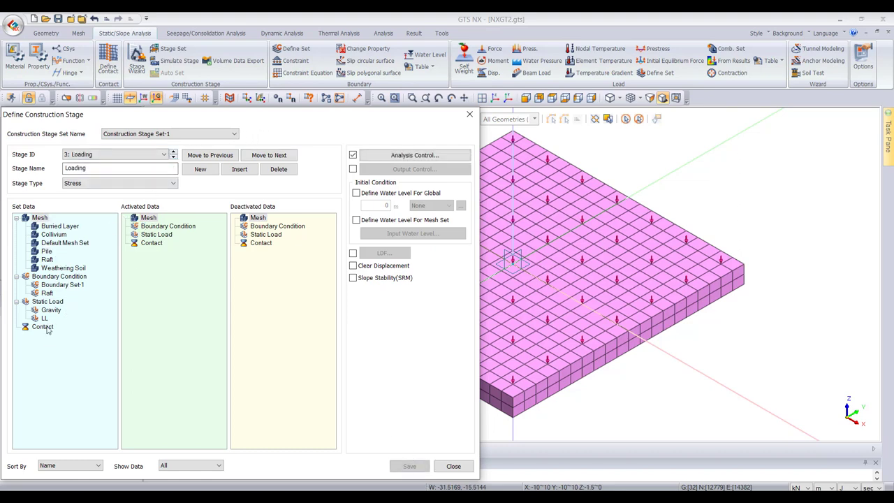
left_click_drag(44, 319, 164, 281)
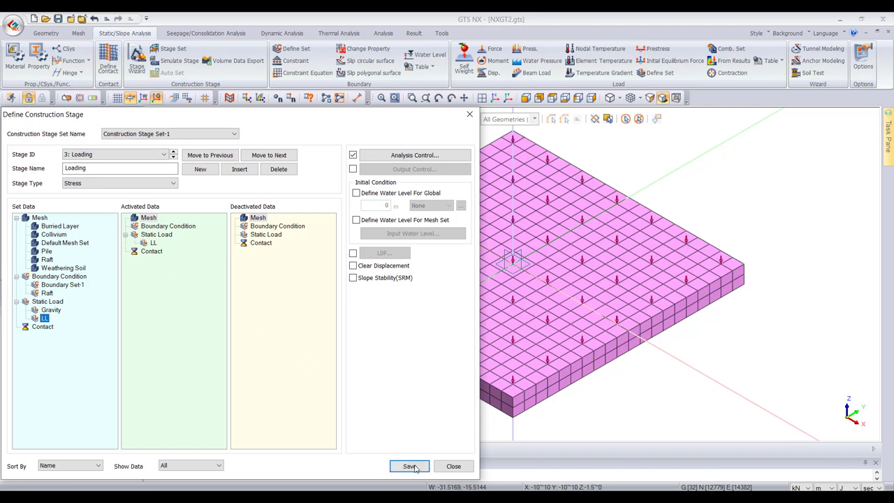
left_click(410, 466)
left_click(454, 466)
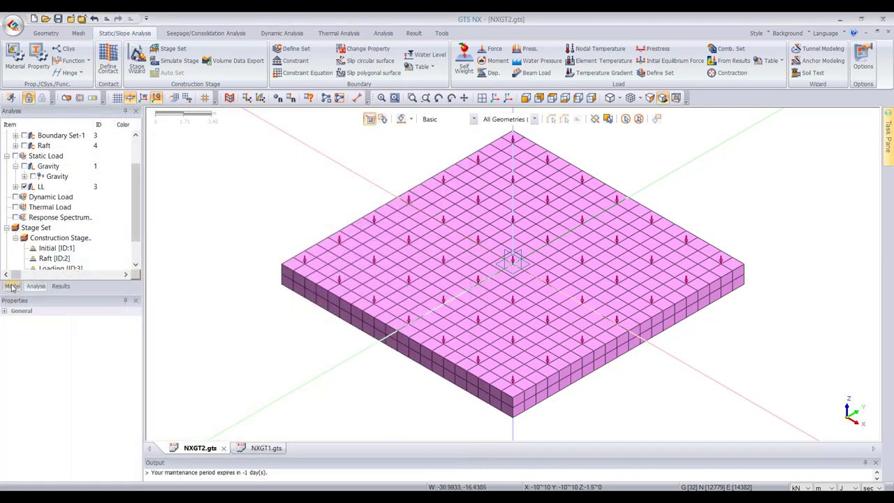
- Create another 2D property of the Gauging Shell type named Guaging Shell, keeping the default stiffness scale factor
left_click(40, 63)
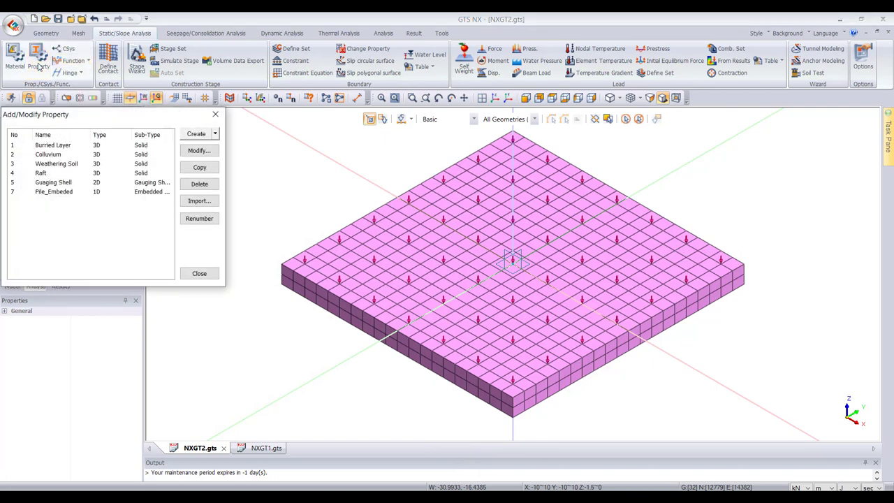
left_click(216, 114)
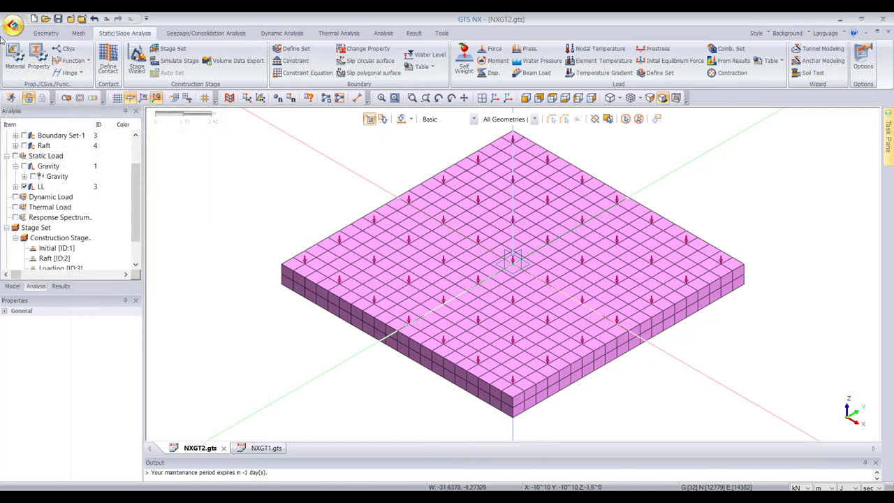
left_click(38, 59)
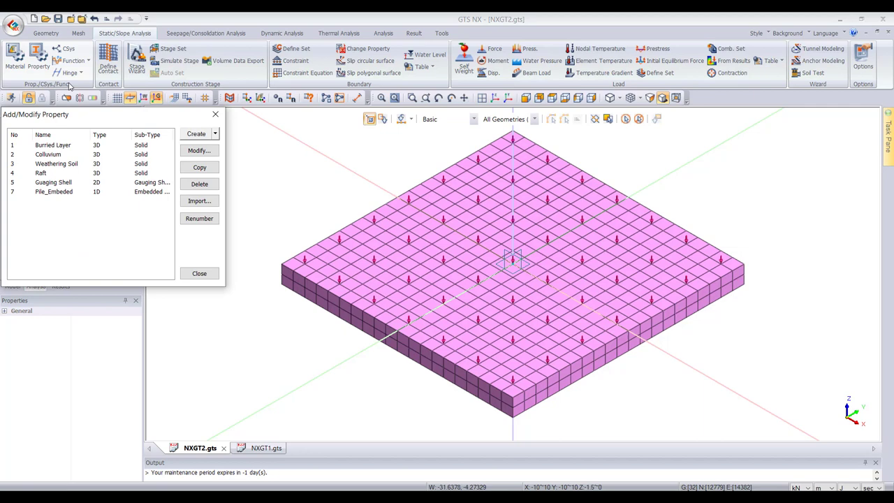
left_click(216, 134)
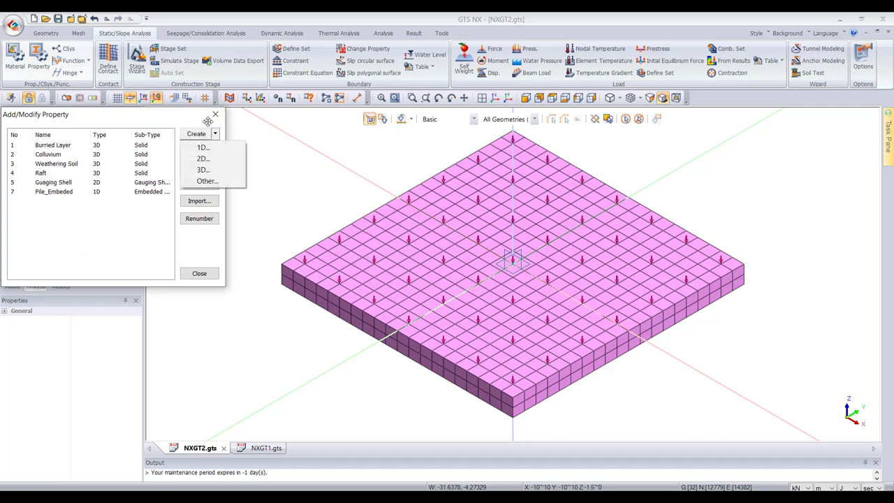
left_click(202, 159)
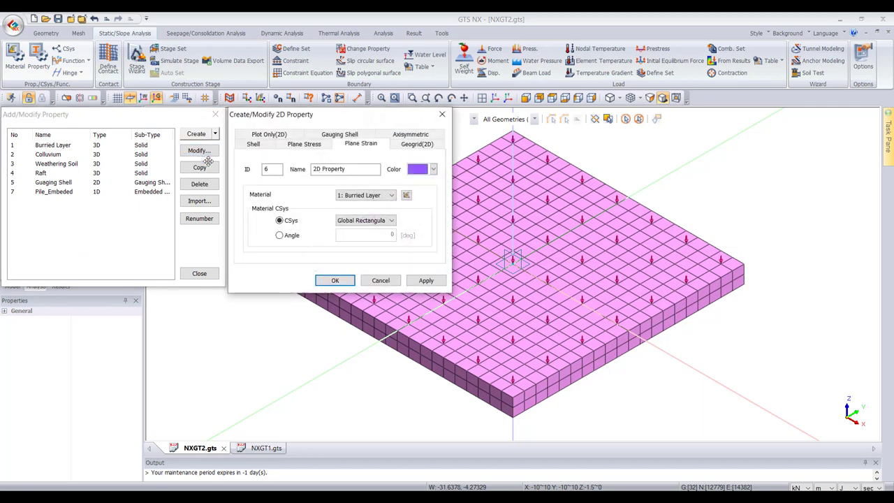
left_click(341, 135)
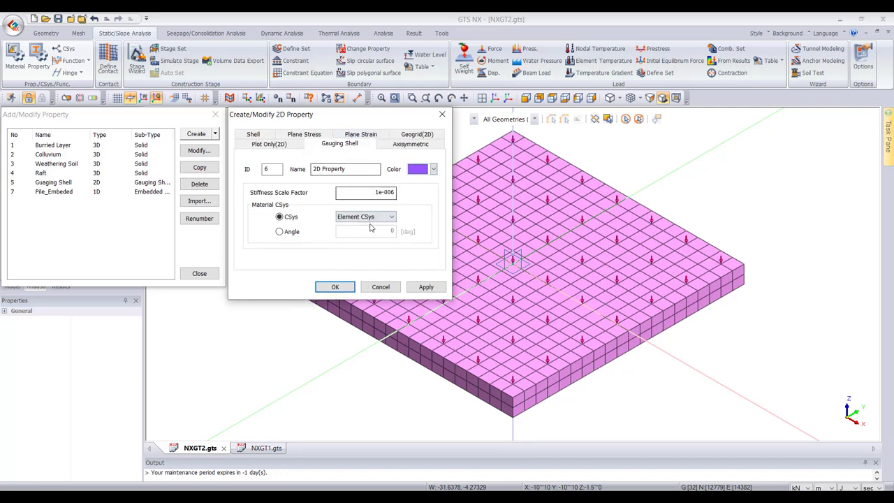
type("Guaging Shell")
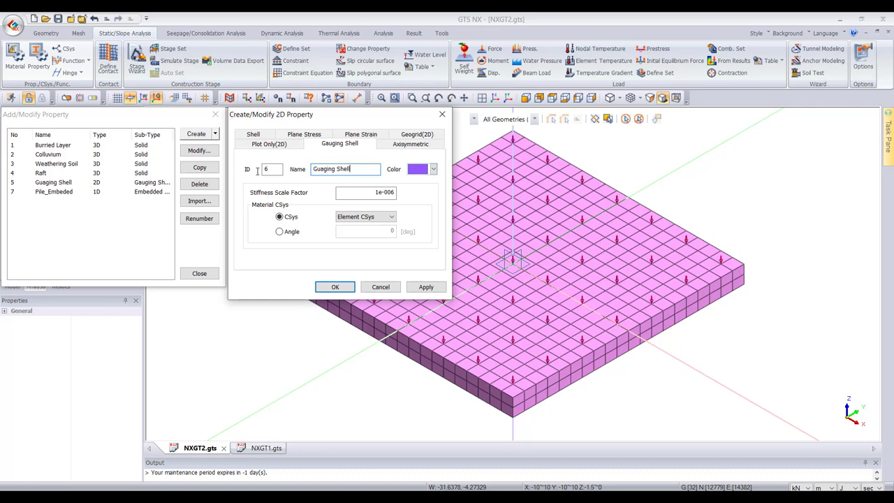
key("Return")
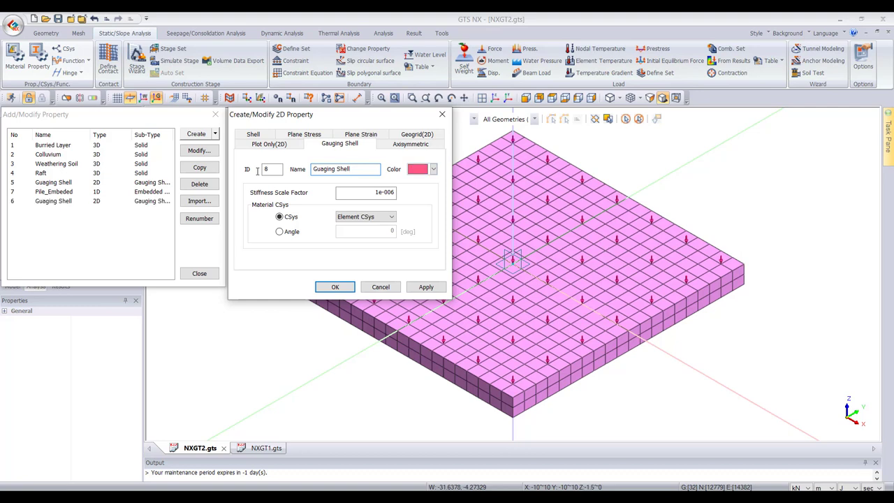
left_click(392, 290)
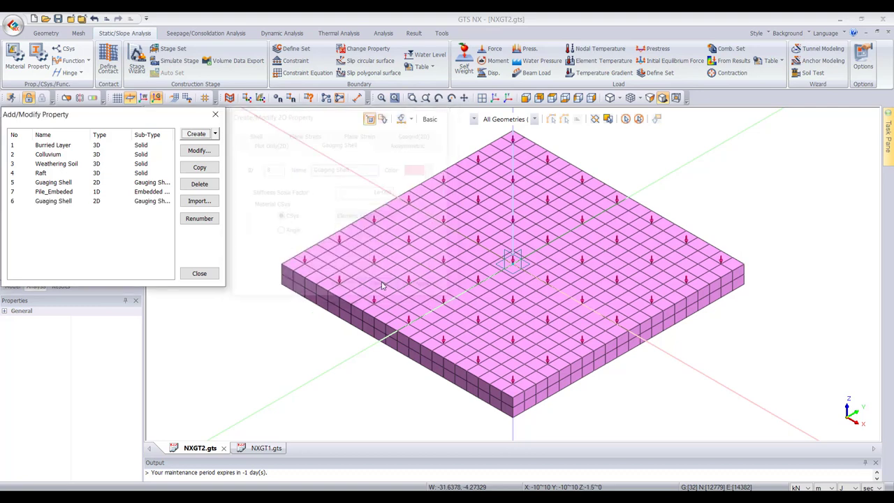
left_click(215, 114)
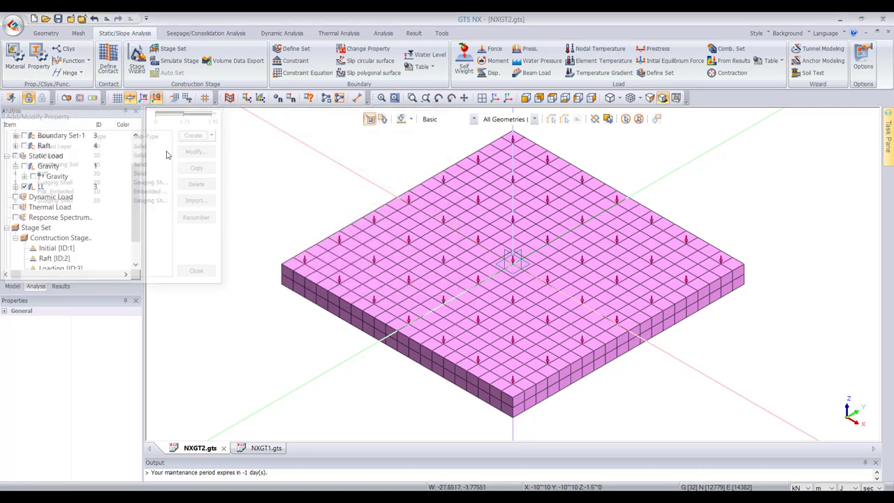
- Show all solids of Geometry Set-1 and hide the Raft mesh in the model view
scroll(19, 195, "up", 5)
scroll(28, 199, "up", 1)
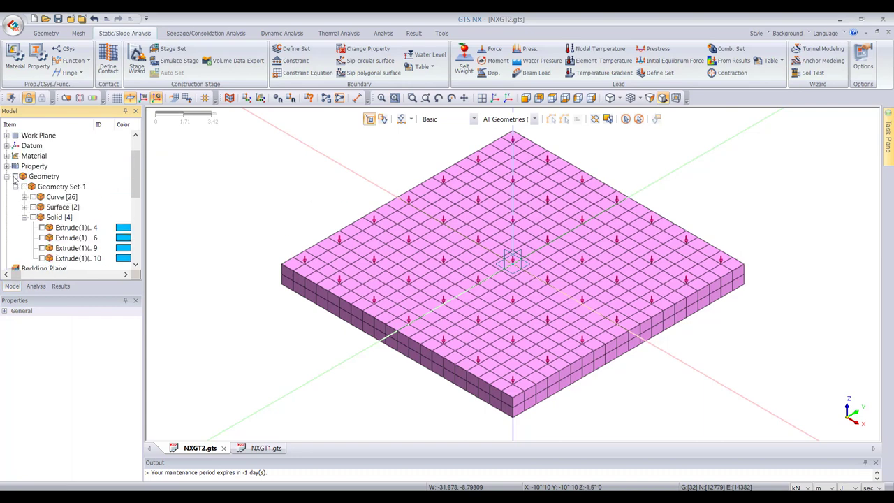
left_click(33, 217)
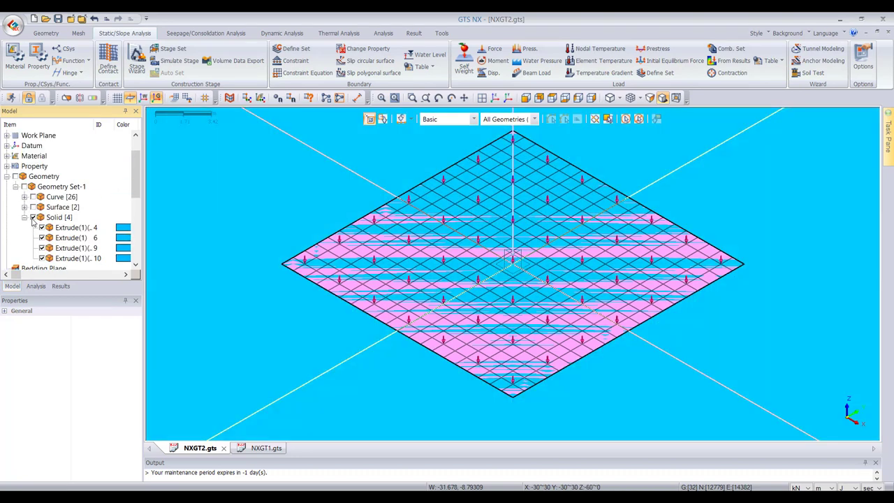
scroll(65, 222, "down", 4)
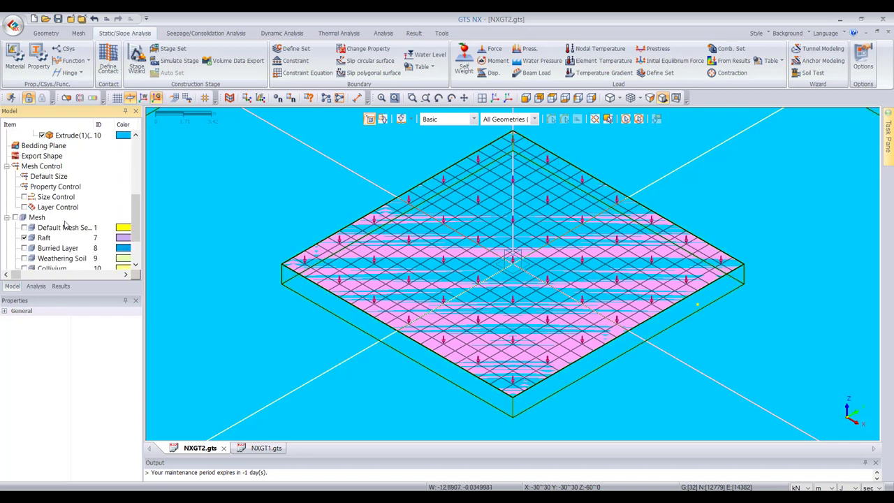
left_click(24, 237)
scroll(517, 265, "down", 2)
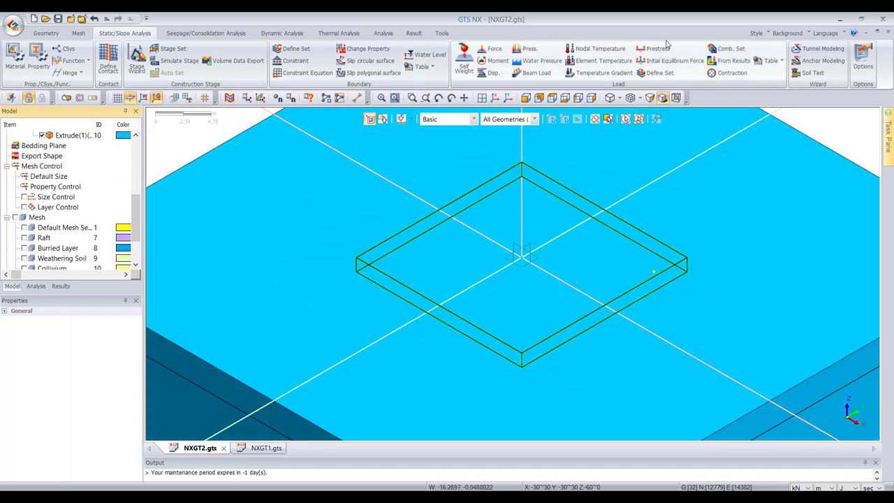
- Create a Gauging Shell element set on the square raft solid's top face, using the Guaging Shell property and mesh set name Gauging Shell
scroll(660, 66, "up", 1)
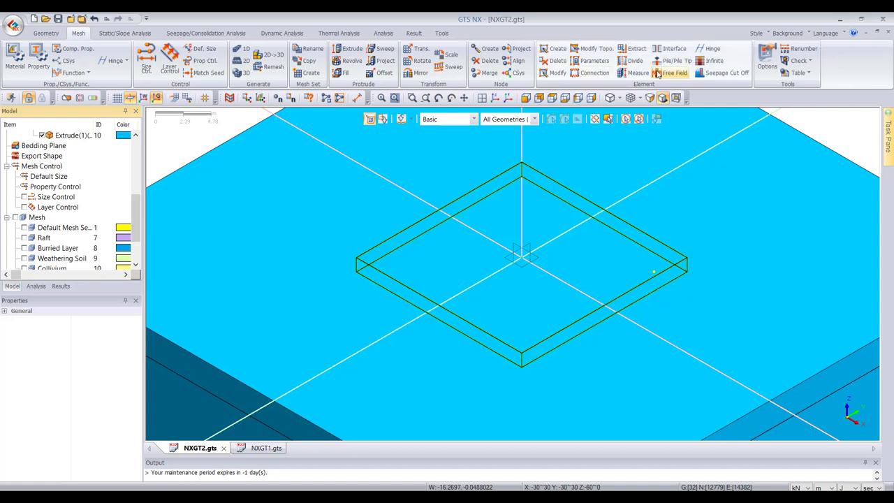
left_click(544, 54)
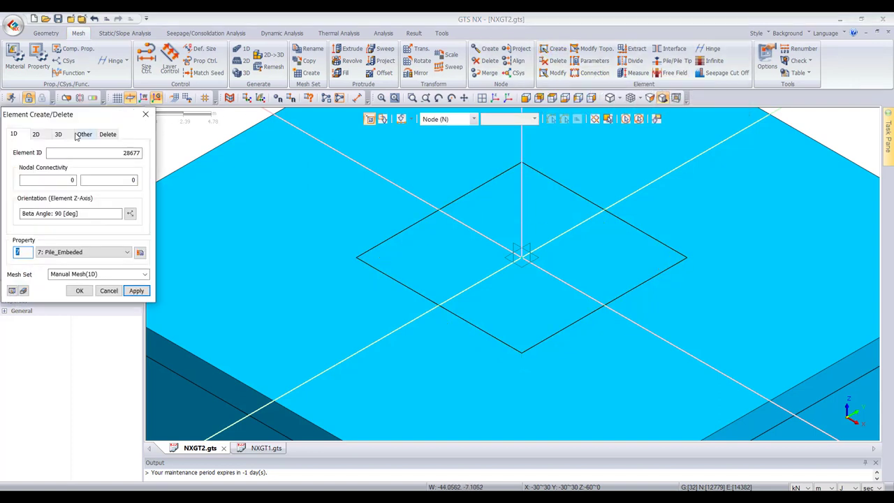
left_click(82, 134)
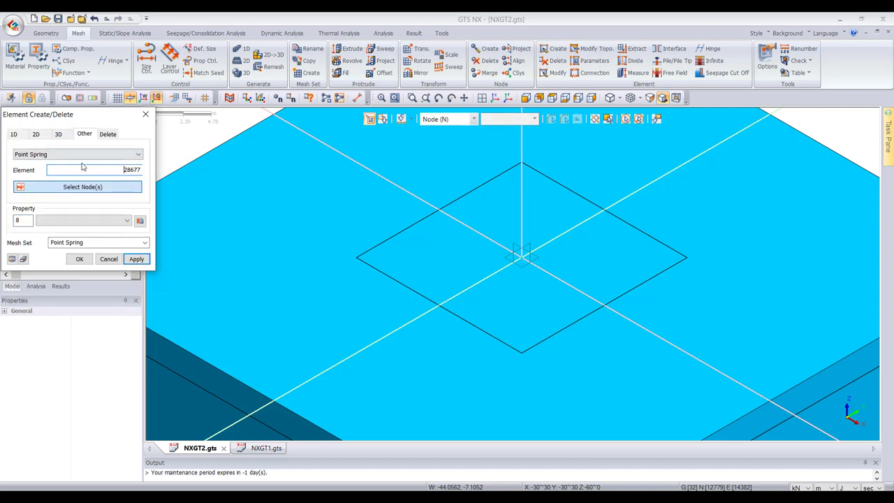
left_click(56, 154)
left_click(50, 217)
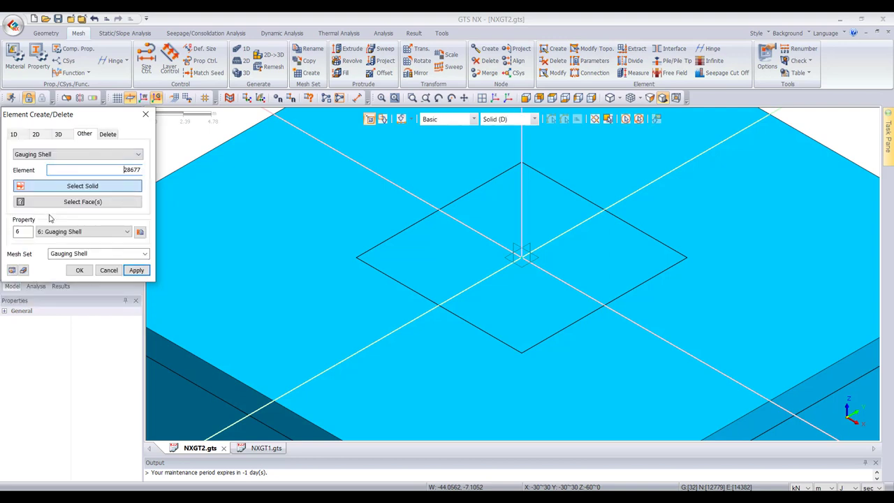
left_click(494, 275)
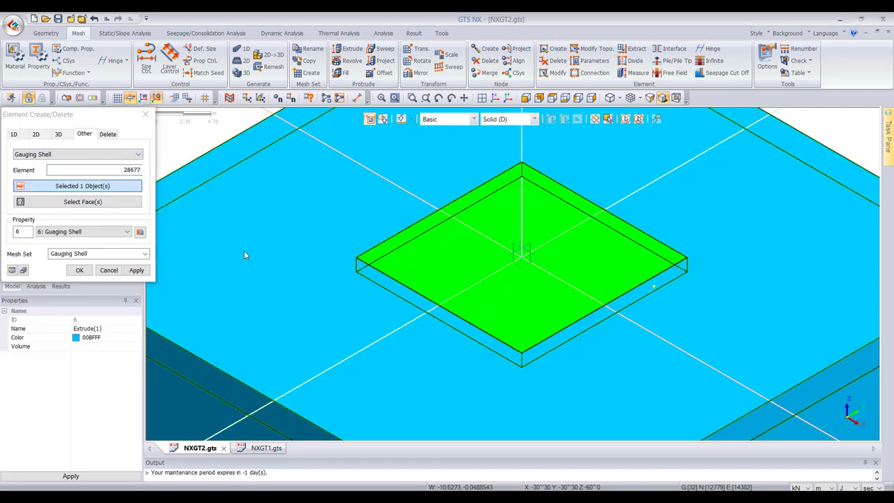
left_click(470, 236)
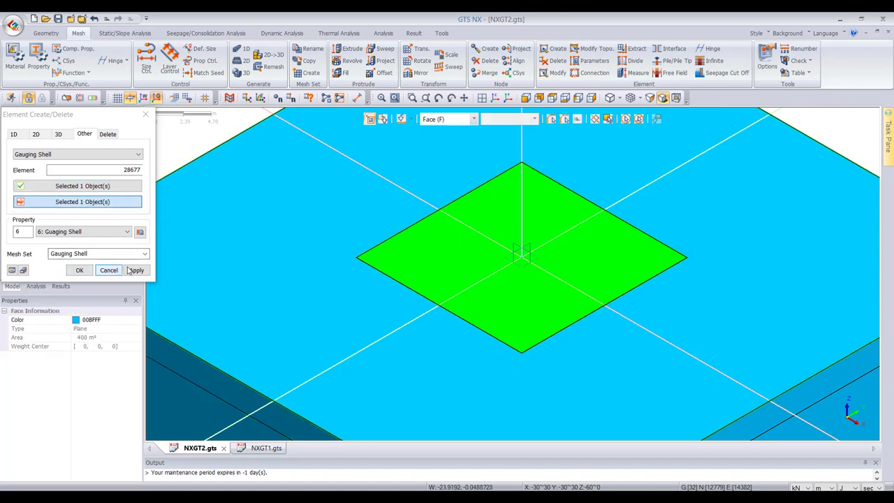
left_click(145, 255)
left_click(145, 255)
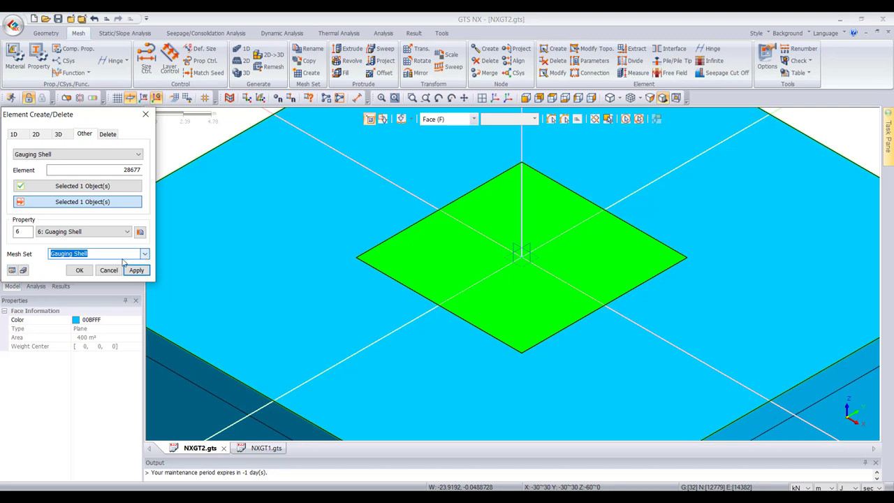
left_click(137, 270)
left_click(109, 270)
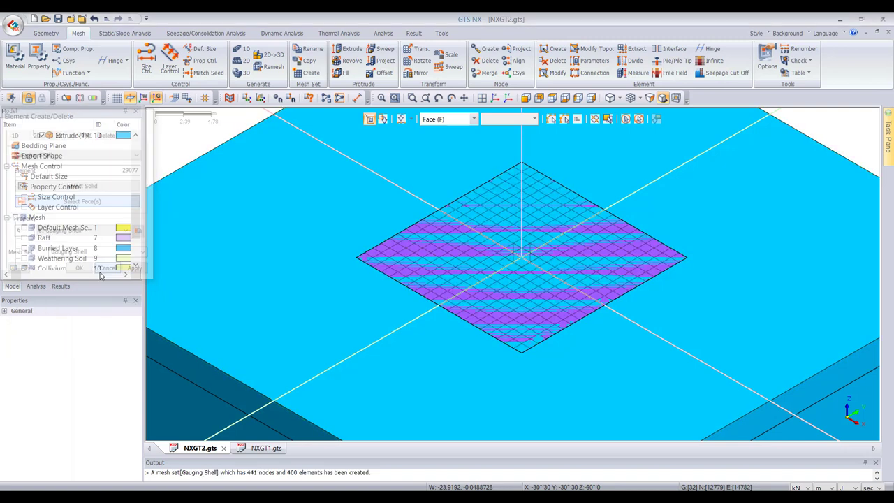
- Activate the Gauging Shell mesh set in the Raft construction stage, save it, and check the Loading stage's activated data
scroll(43, 237, "down", 2)
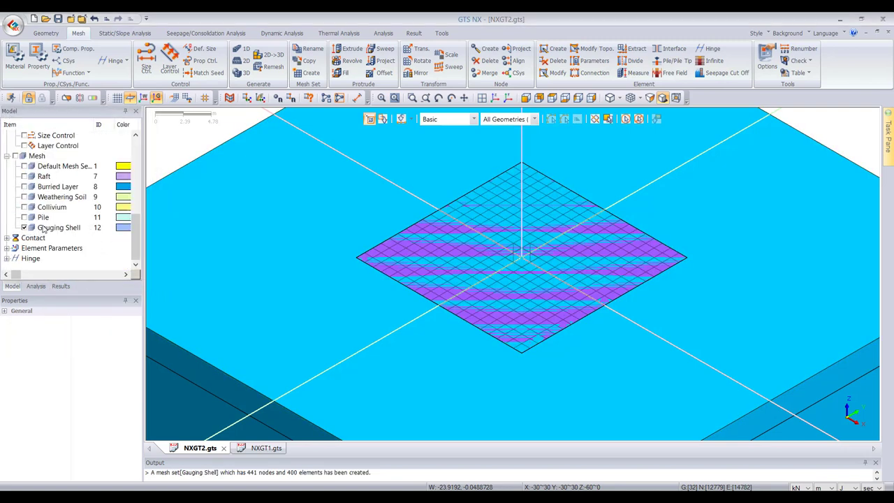
left_click(36, 286)
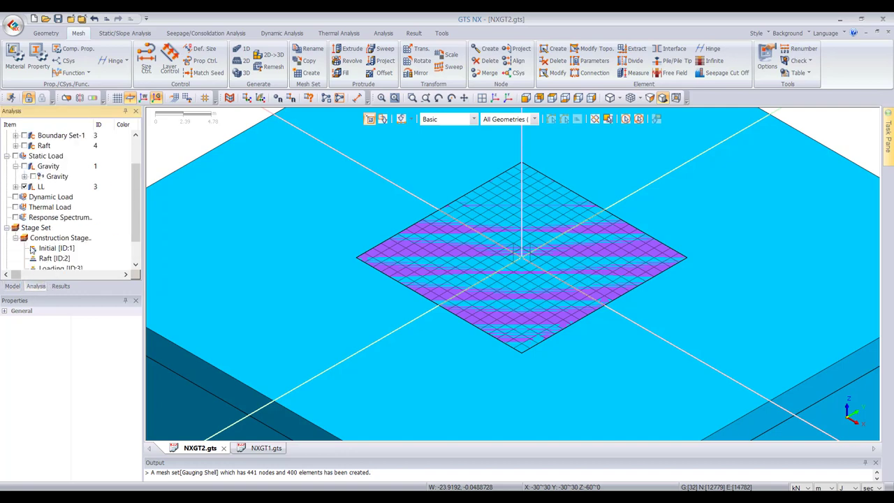
scroll(40, 242, "down", 1)
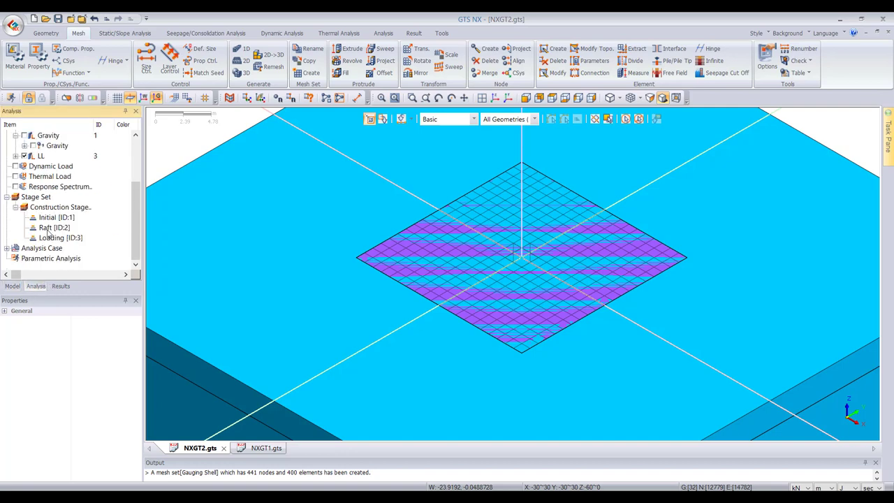
right_click(50, 229)
left_click(66, 236)
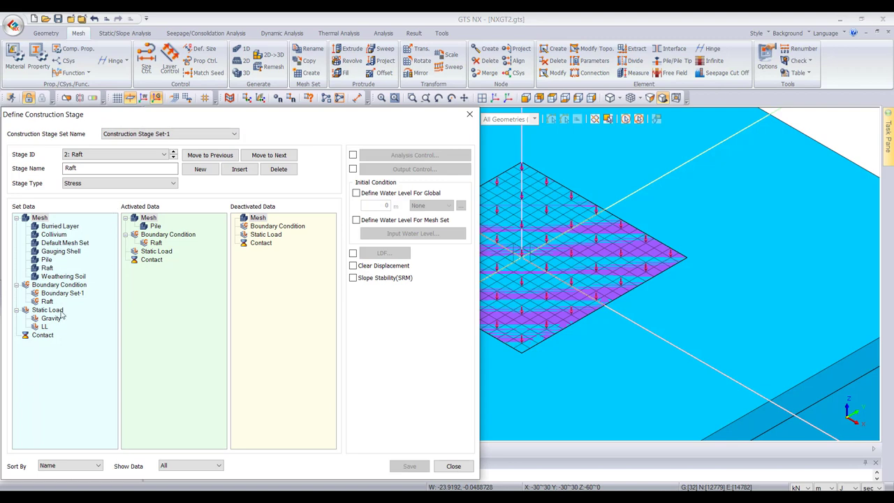
left_click_drag(60, 255, 166, 283)
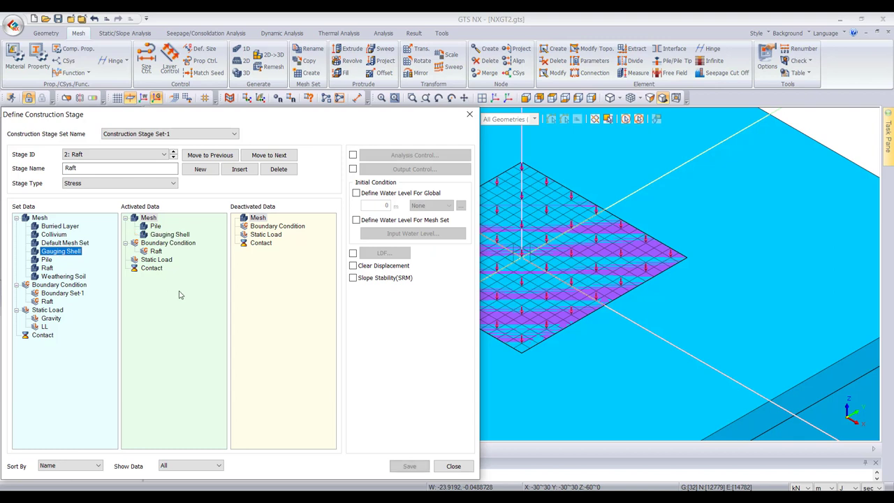
left_click(409, 466)
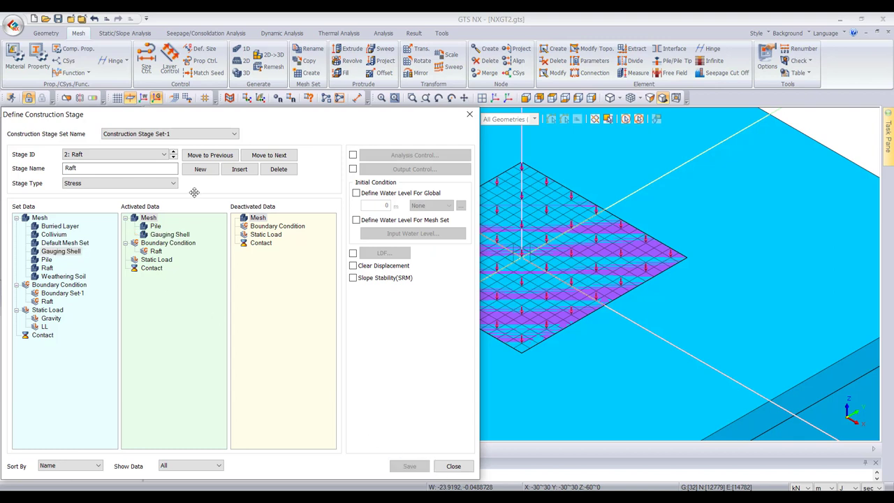
left_click(174, 159)
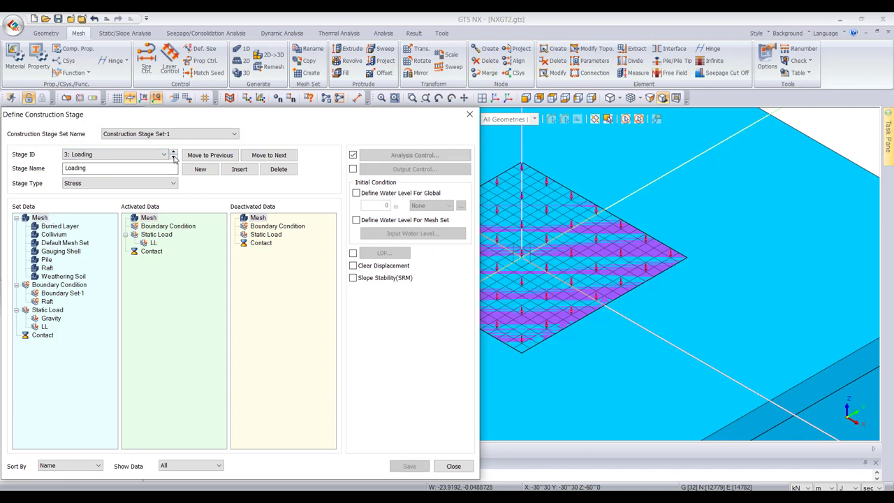
left_click(135, 252)
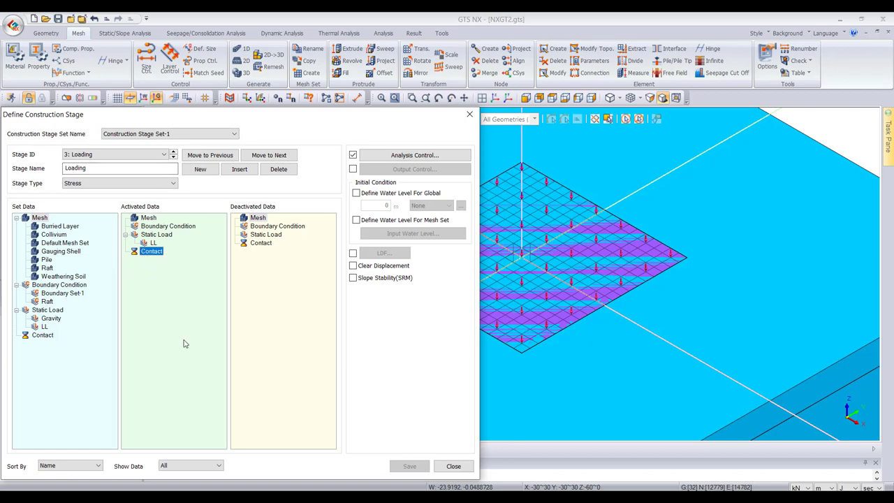
left_click(452, 466)
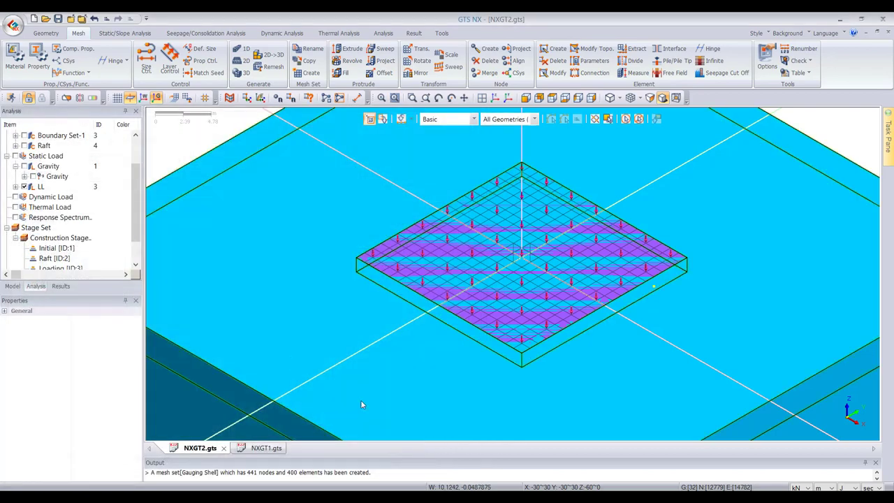
- Show all mesh sets and hide the four geometry solids so only the meshed soil block is displayed
scroll(440, 213, "down", 8)
scroll(445, 222, "up", 6)
scroll(440, 231, "down", 1)
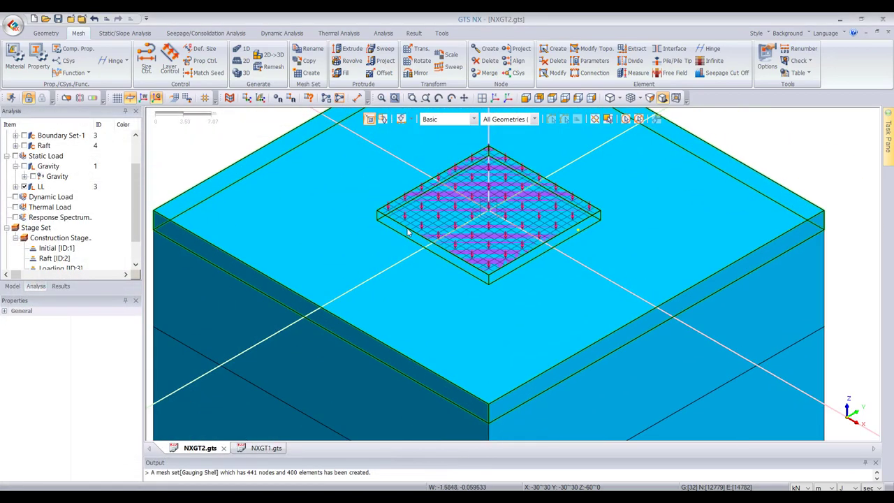
left_click(13, 286)
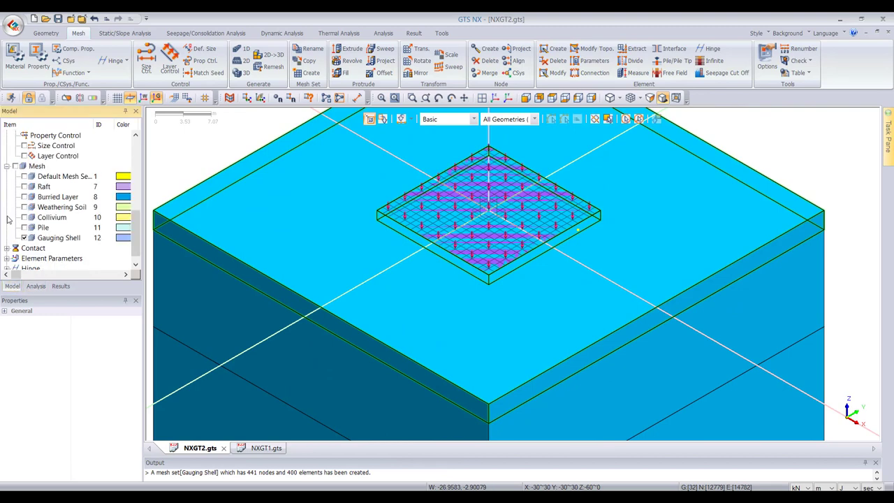
left_click(16, 167)
scroll(18, 176, "up", 2)
scroll(26, 212, "up", 2)
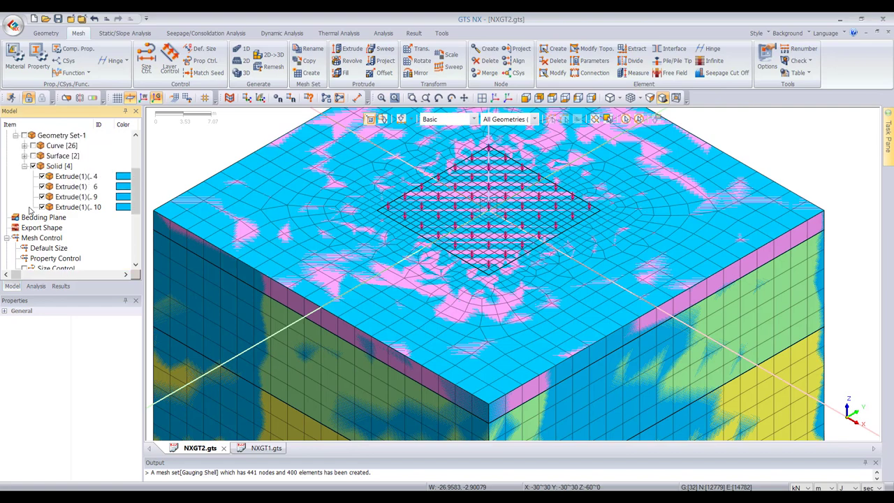
scroll(25, 190, "up", 2)
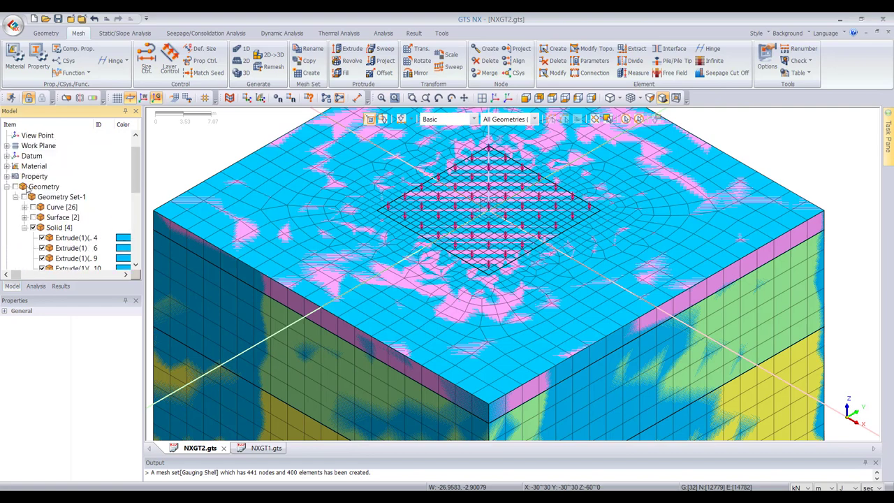
left_click(33, 227)
scroll(500, 219, "down", 6)
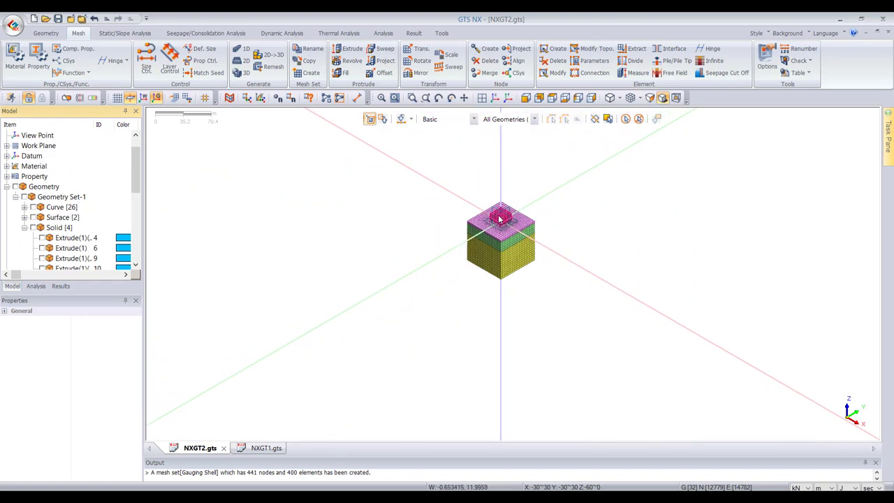
scroll(468, 230, "up", 6)
scroll(467, 230, "down", 2)
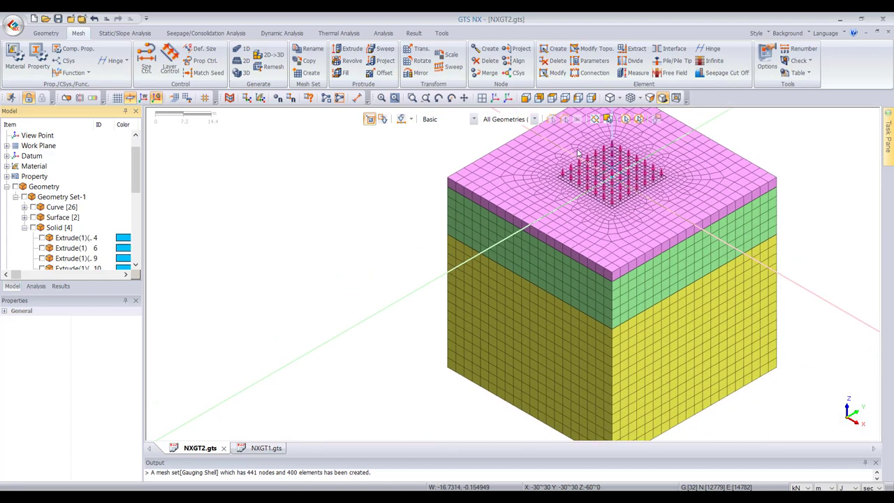
scroll(578, 153, "up", 2)
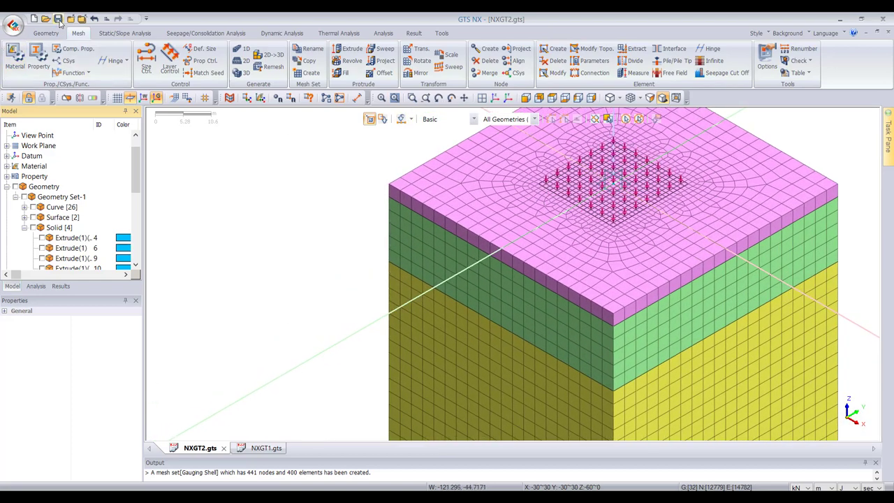
- Save the model and run the Run_1 construction stage analysis, following the solver output
left_click(60, 22)
left_click(11, 98)
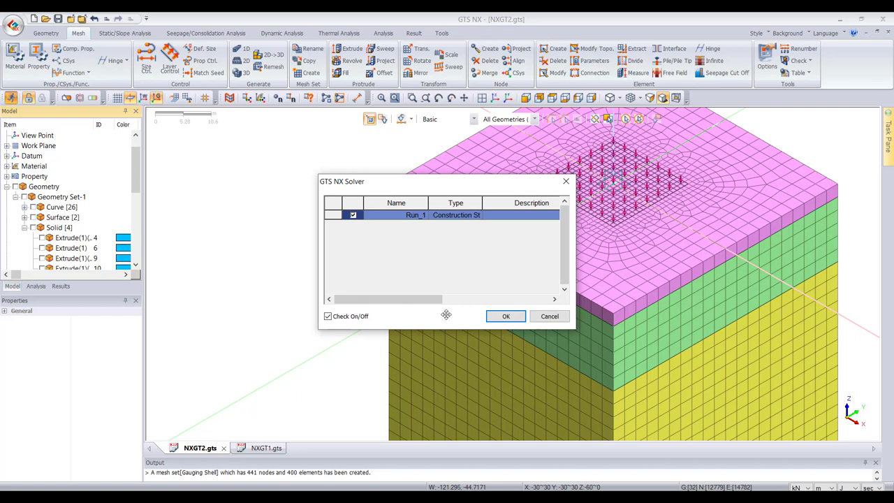
left_click(507, 316)
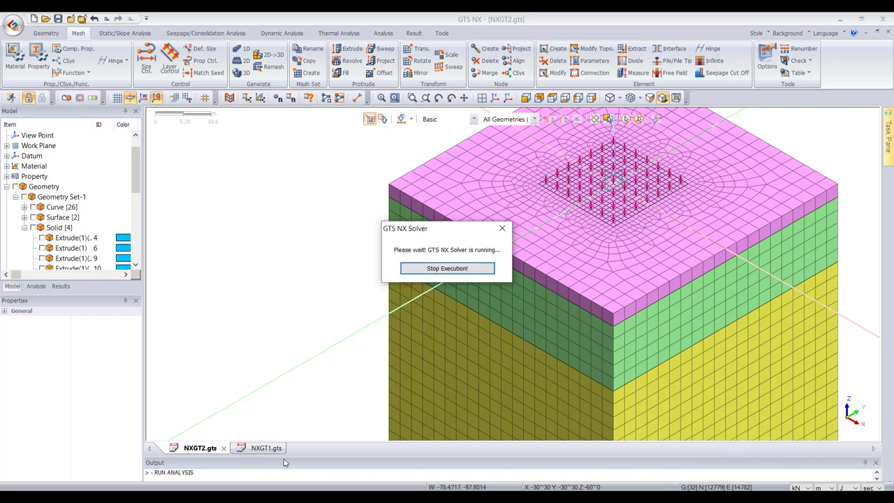
left_click_drag(284, 456, 276, 318)
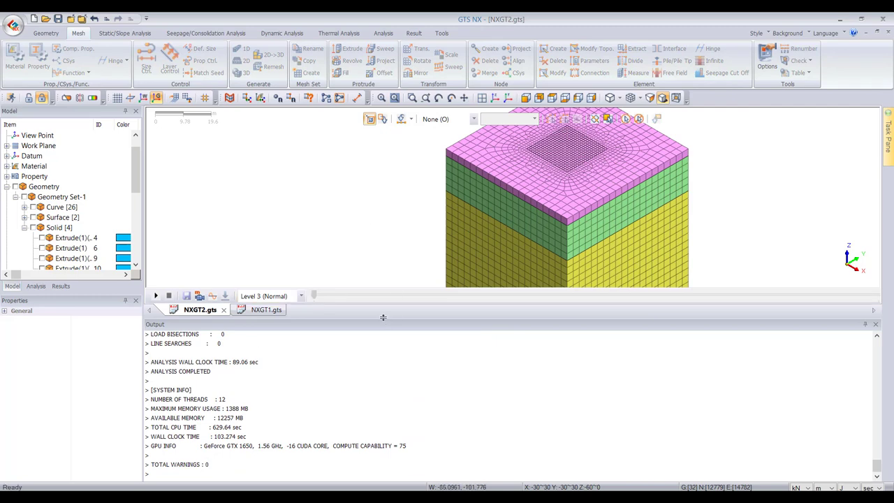
left_click_drag(382, 317, 382, 431)
- Display the total translation contour for increment 20 of the Loading stage
left_click(60, 286)
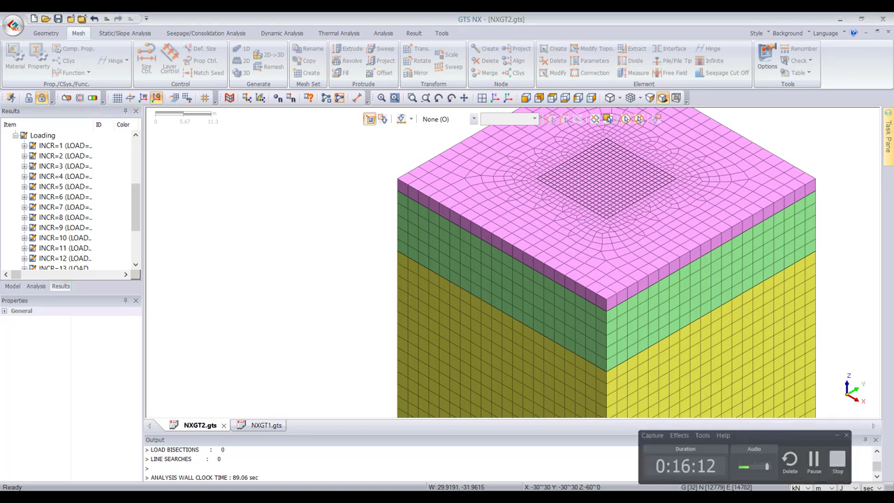
scroll(46, 263, "down", 3)
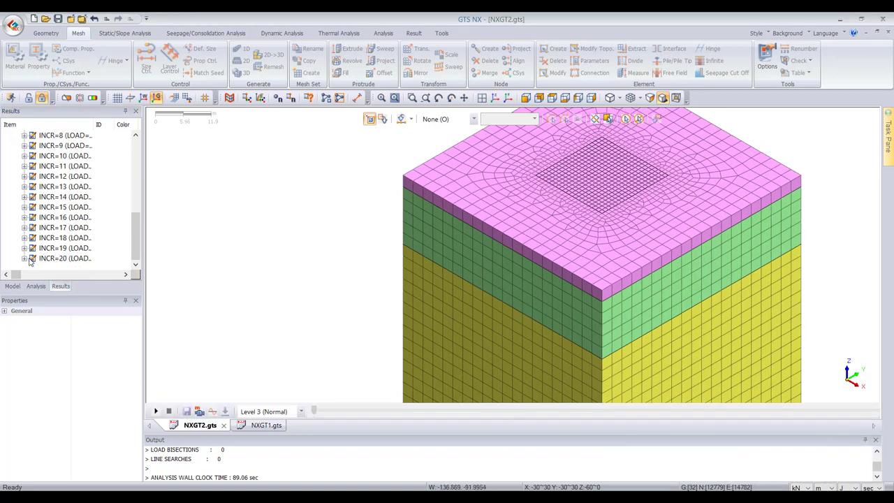
left_click(25, 259)
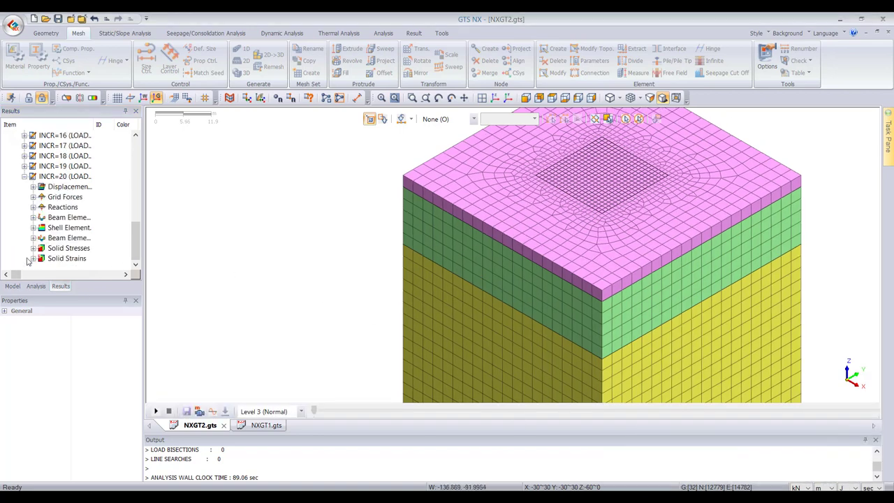
left_click(33, 186)
left_click(62, 159)
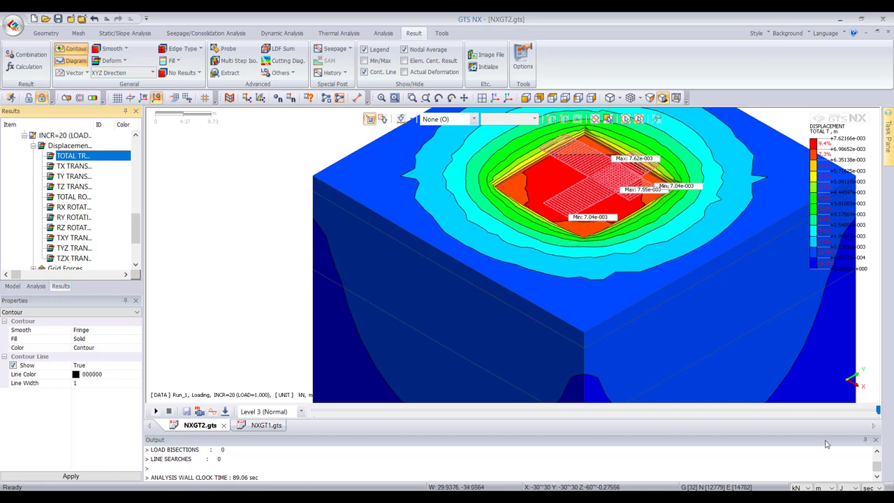
- Switch the length unit of the displayed results to mm
left_click(869, 487)
left_click(869, 456)
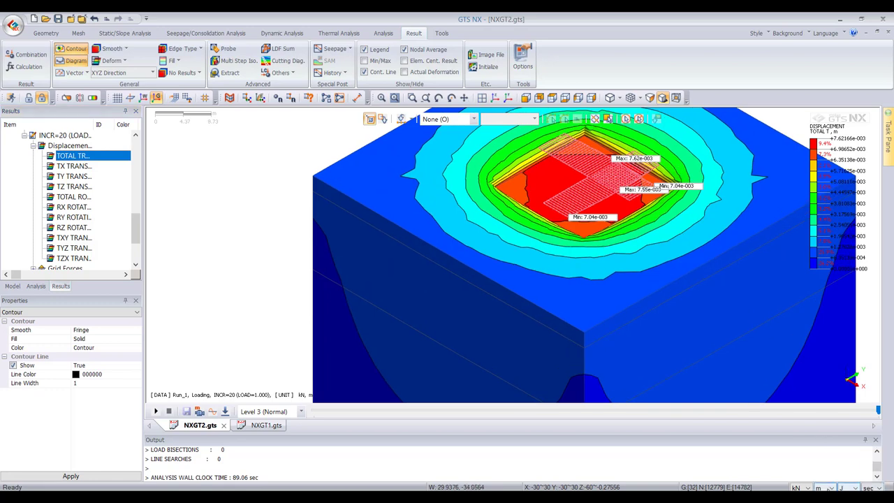
left_click(825, 488)
left_click(823, 441)
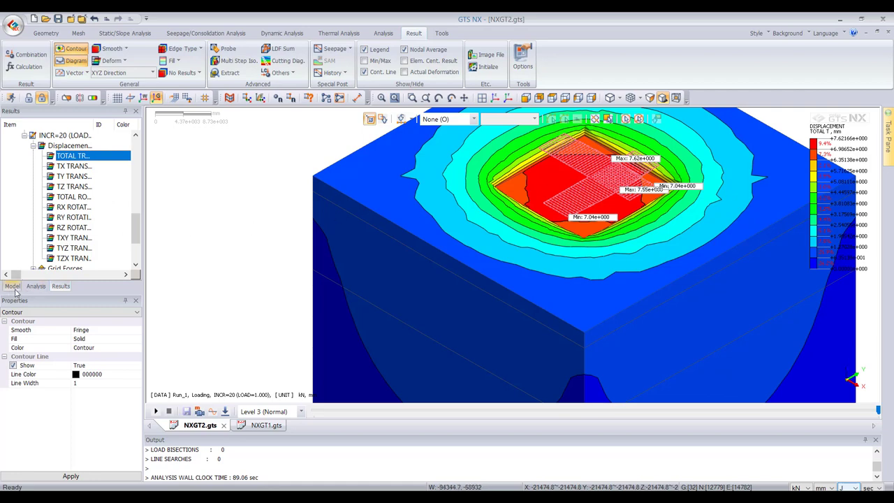
- Hide the on-curve diagrams Diagram-3 and Diagram-4 from the total translation contour of NXGT2.gts
scroll(605, 184, "up", 2)
scroll(605, 184, "up", 3)
scroll(491, 230, "down", 2)
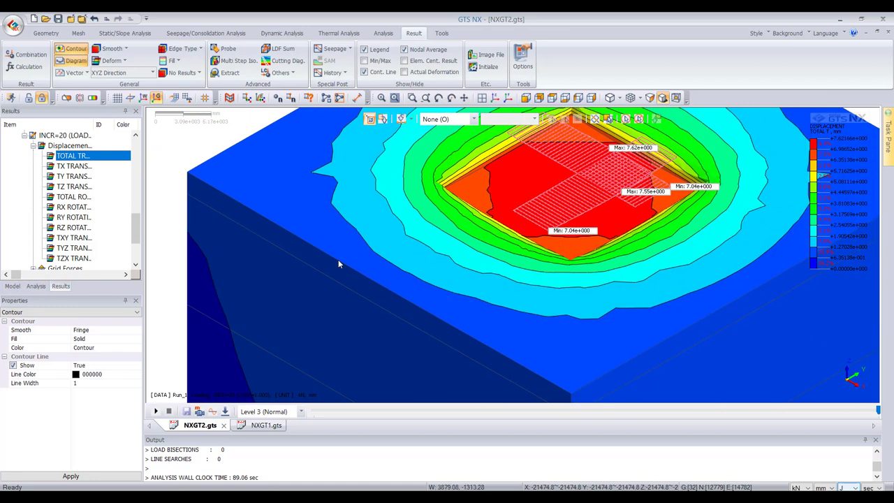
scroll(66, 239, "up", 4)
scroll(67, 239, "up", 6)
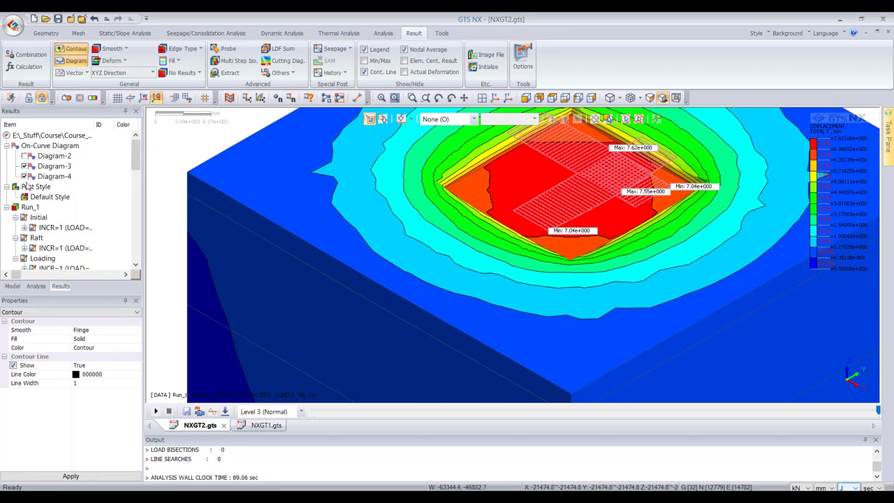
left_click(24, 167)
left_click(25, 177)
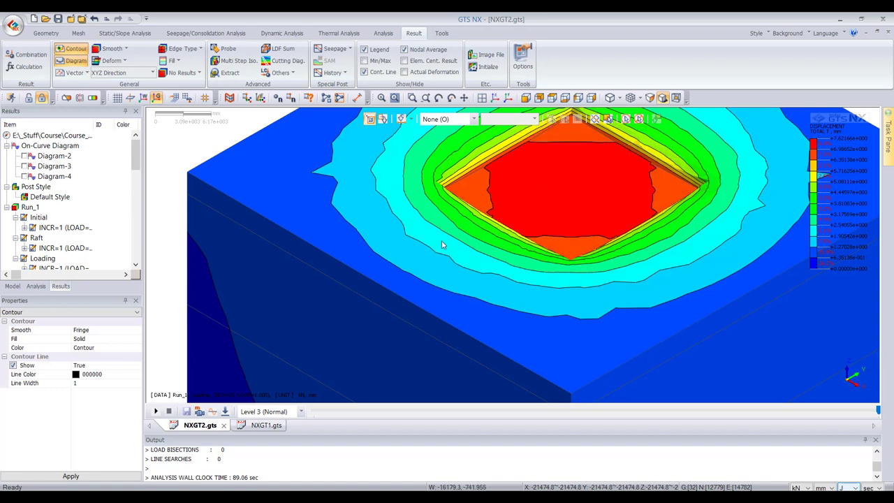
- Apply Auto-Range to the contour legend of the total translation results
right_click(811, 211)
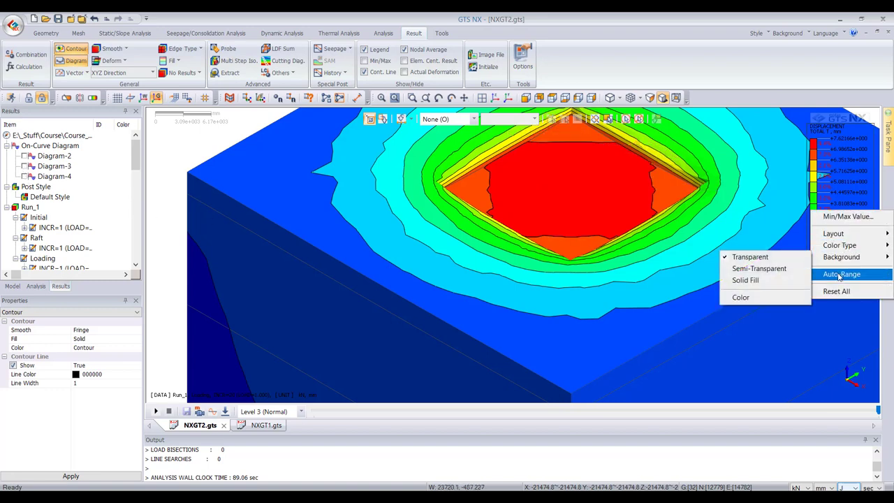
left_click(836, 274)
scroll(461, 267, "down", 3)
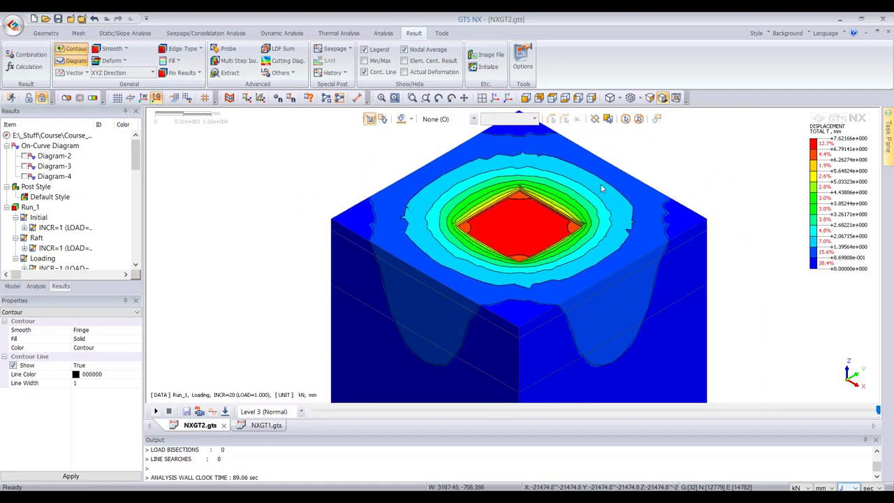
scroll(604, 181, "up", 6)
scroll(611, 181, "down", 4)
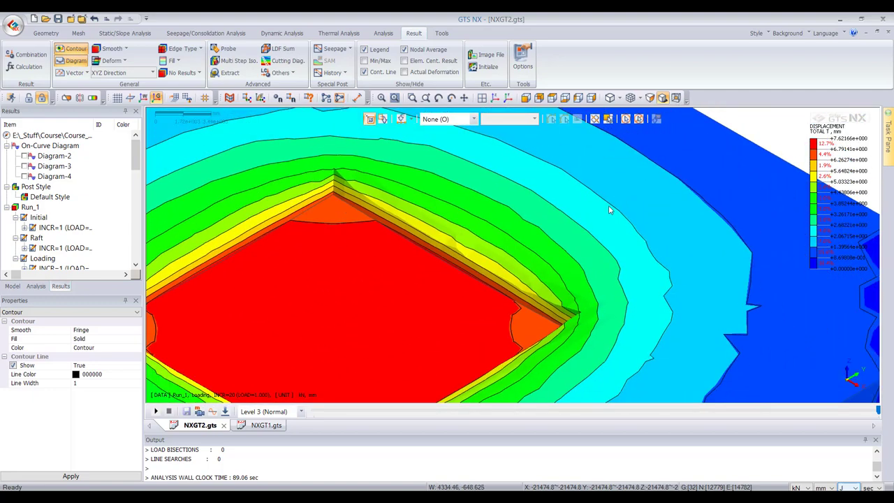
scroll(398, 241, "down", 1)
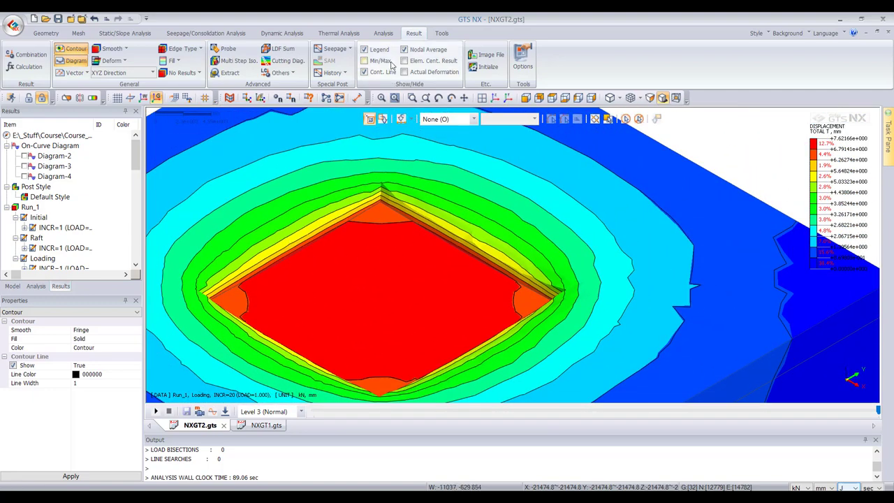
- Show the min/max value labels and hide the contour lines on the NXGT2.gts displacement plot
left_click(364, 61)
left_click(364, 72)
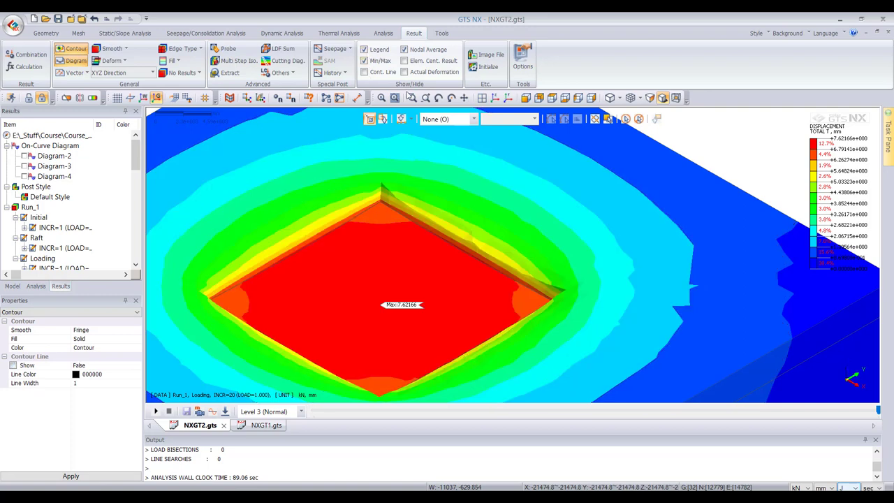
scroll(424, 300, "down", 2)
scroll(434, 307, "up", 4)
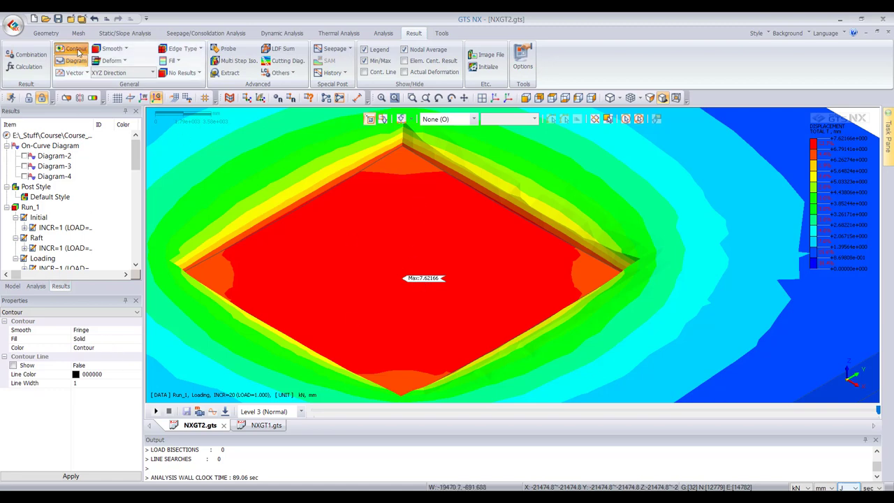
- Switch to the NXGT1.gts model and display its total translation contour for increment 20 of the Loading stage
left_click(259, 426)
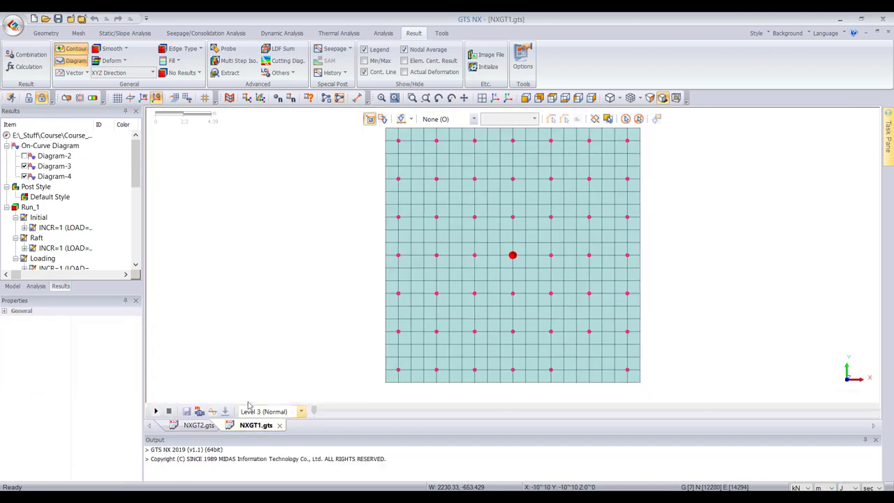
scroll(35, 231, "down", 5)
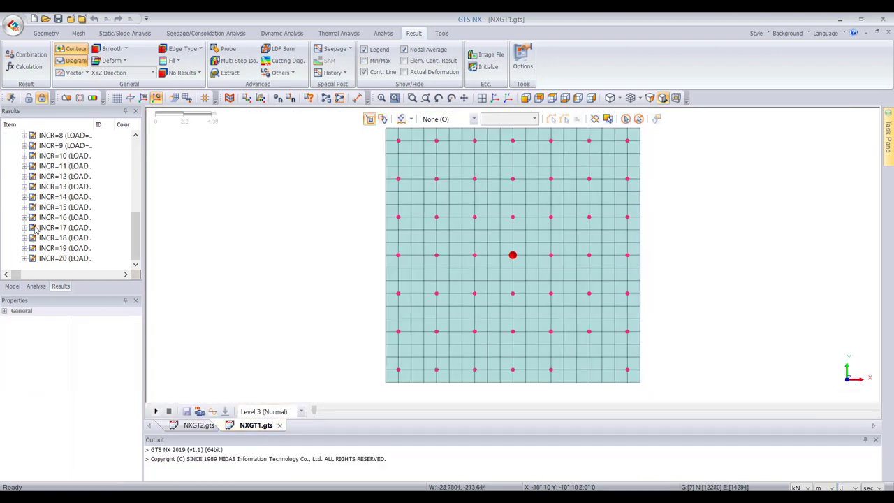
left_click(25, 258)
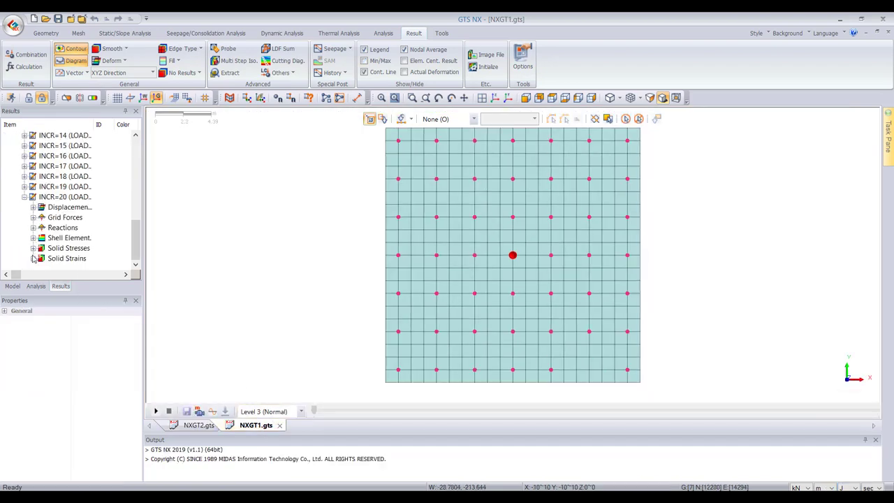
scroll(31, 174, "up", 1)
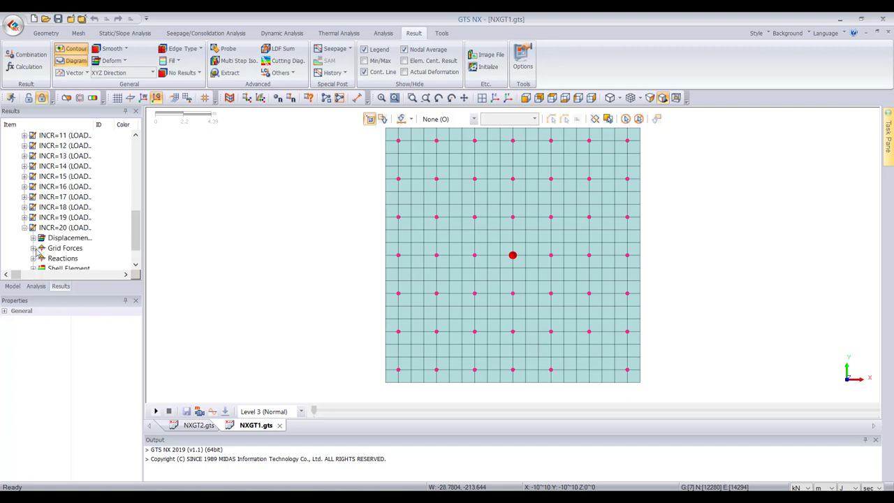
left_click(33, 238)
left_click(61, 156)
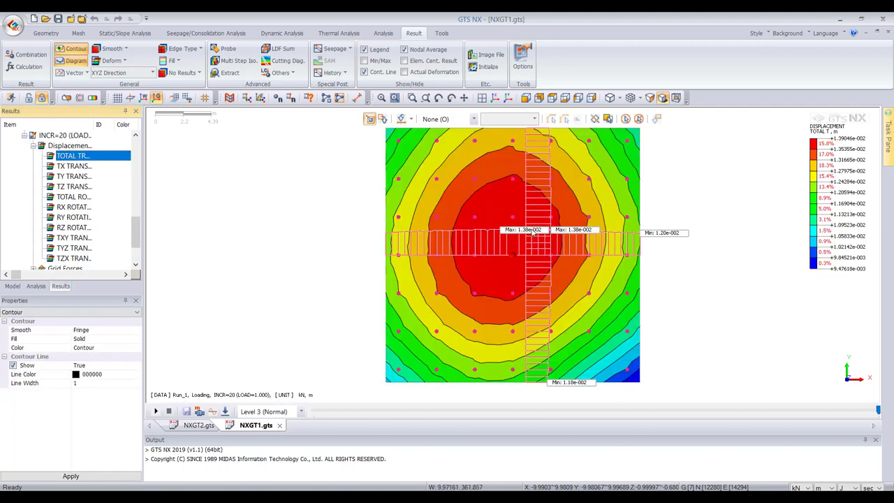
- Hide Diagram-3 and Diagram-4 in NXGT1.gts and set the length unit of its results to mm
scroll(62, 210, "up", 10)
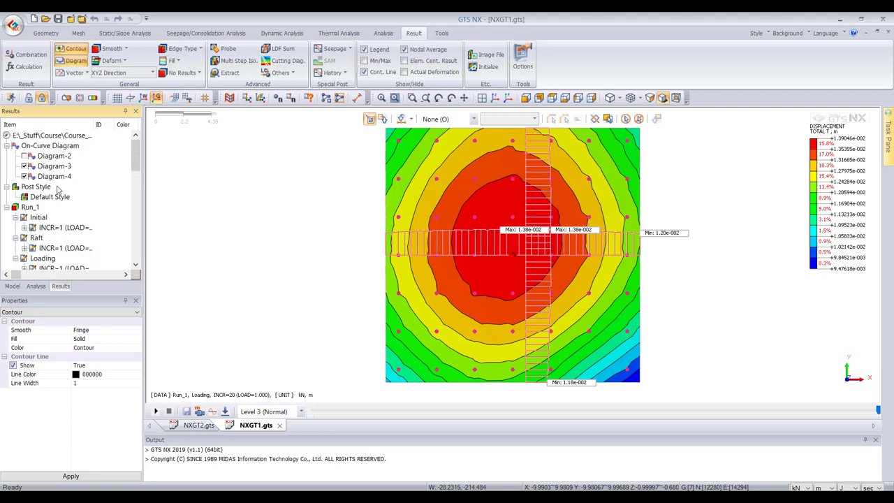
left_click(24, 166)
left_click(24, 176)
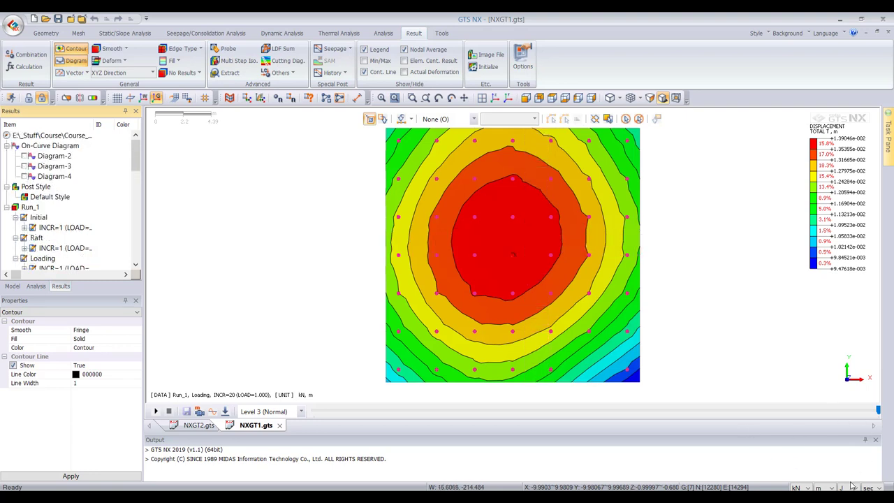
left_click(828, 487)
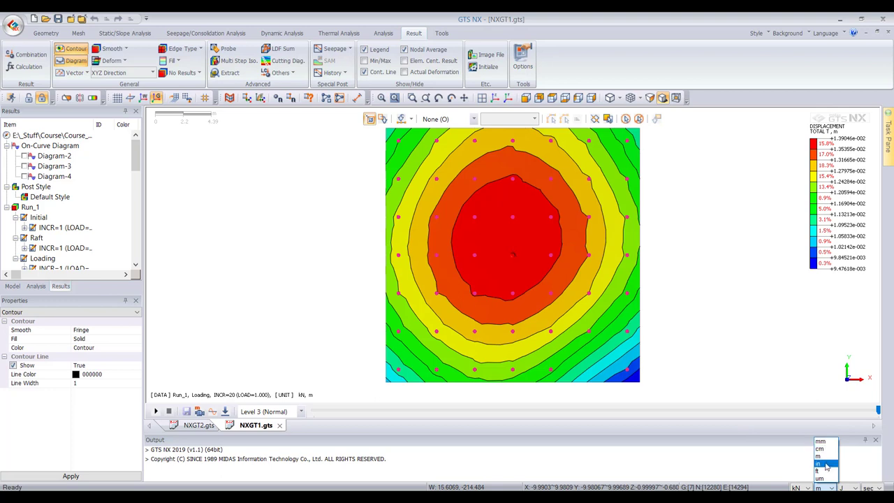
left_click(821, 442)
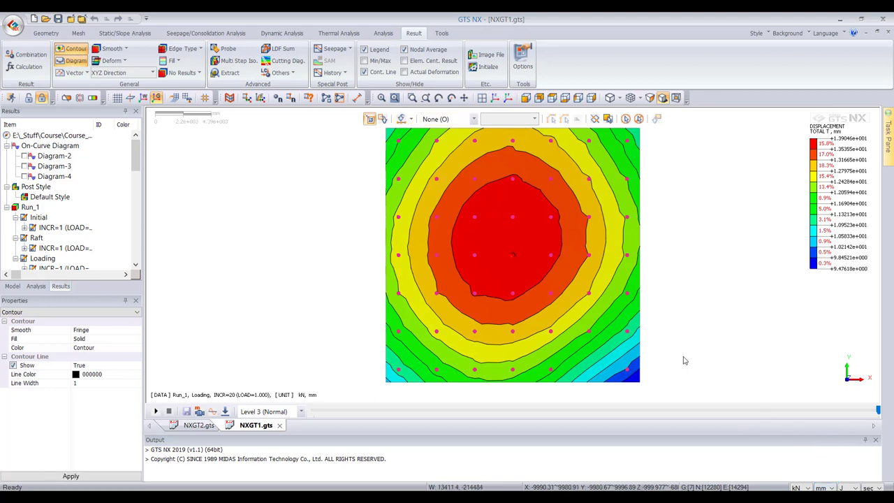
- Set an isometric view and show all mesh sets so the contour covers the whole soil block
left_click(481, 97)
left_click(13, 286)
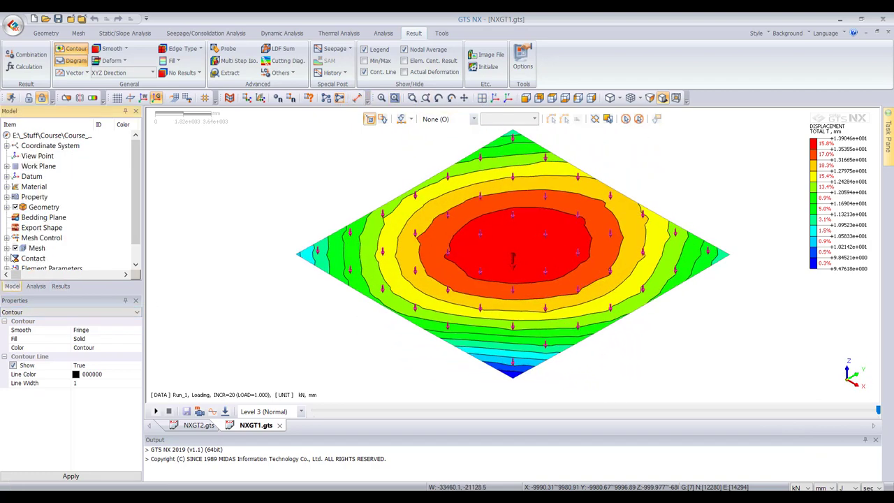
scroll(15, 237, "down", 1)
left_click(15, 228)
left_click(15, 227)
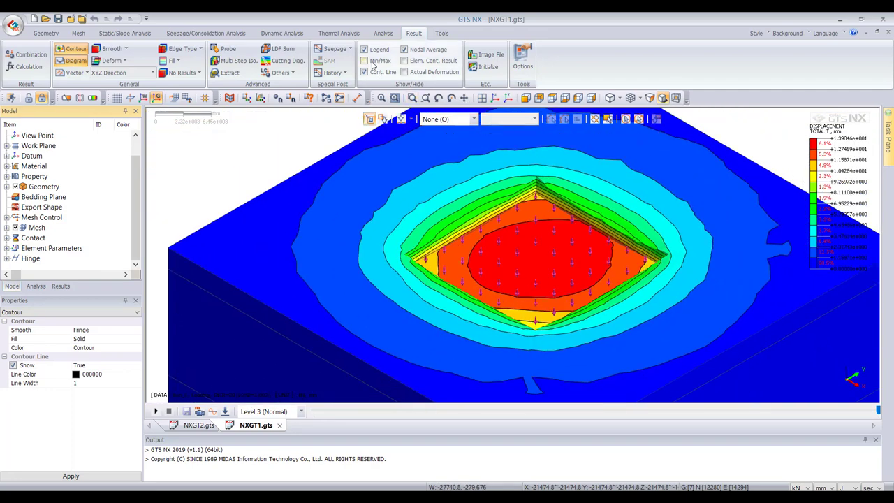
- Show the min/max value labels and hide the contour lines on the NXGT1.gts displacement plot
left_click(364, 61)
left_click(364, 73)
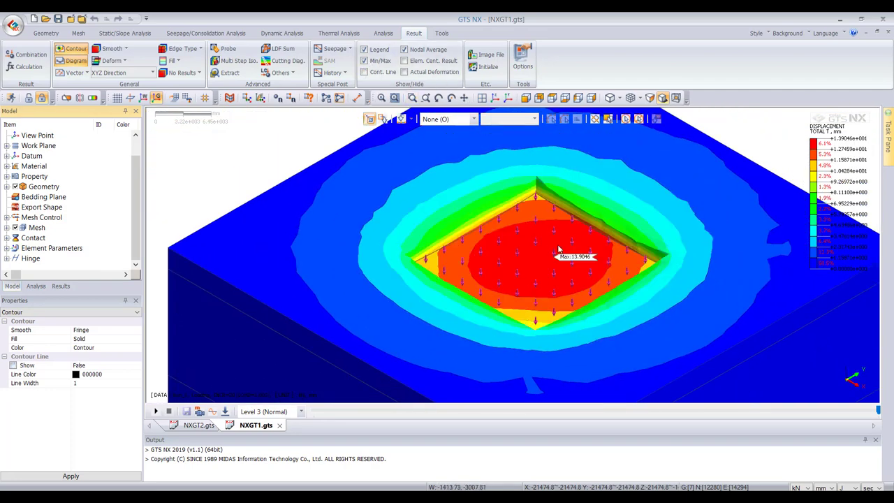
scroll(561, 261, "up", 3)
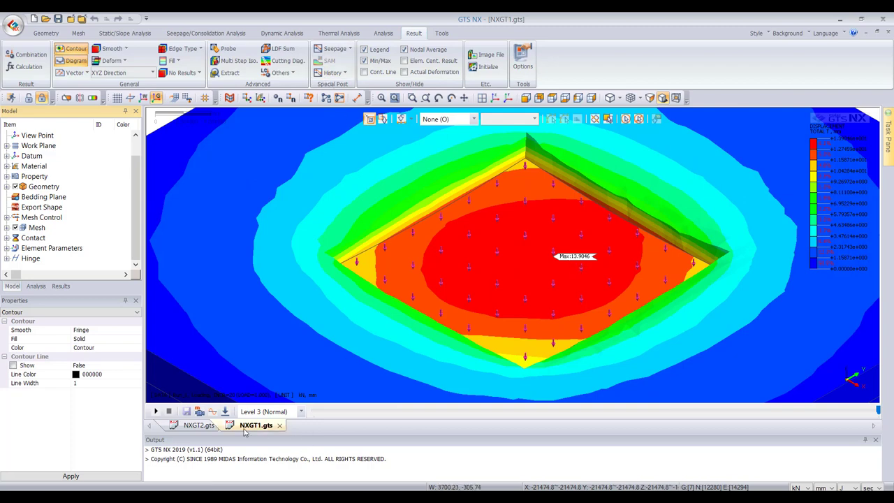
- Compare the maximum total displacement of NXGT1.gts with that of NXGT2.gts, ending on NXGT2.gts
left_click(186, 426)
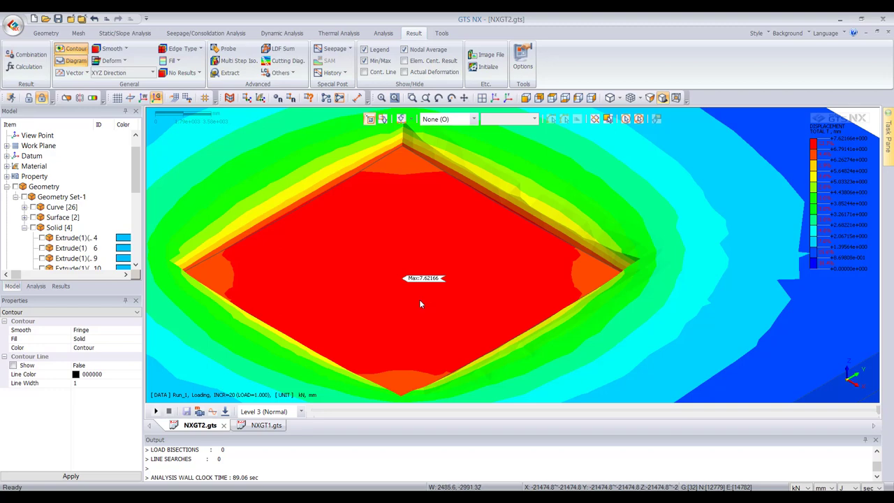
left_click(250, 431)
left_click(200, 426)
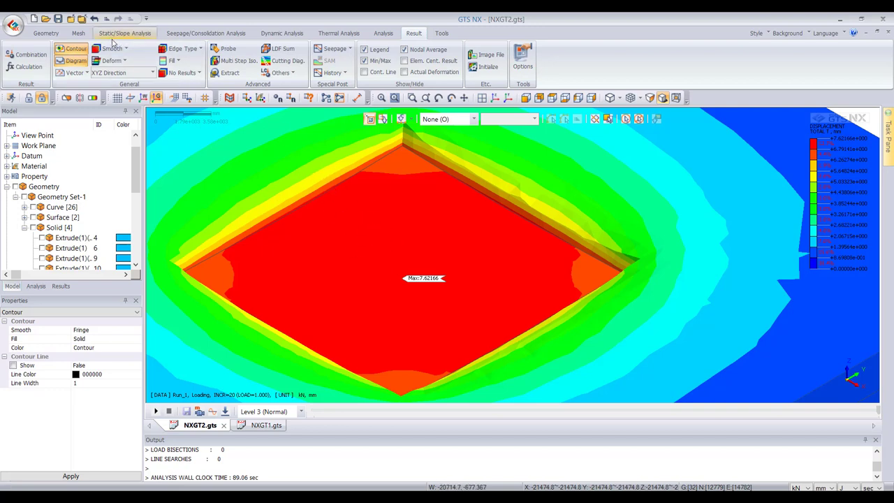
left_click(73, 34)
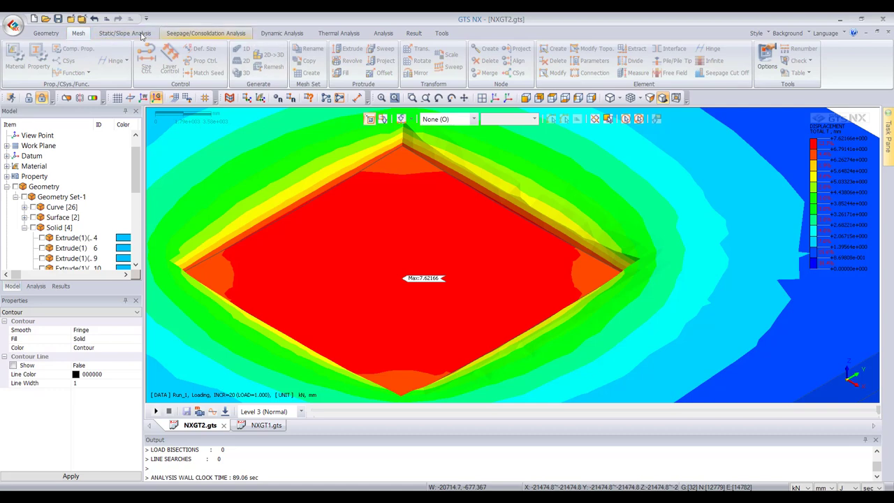
left_click(124, 33)
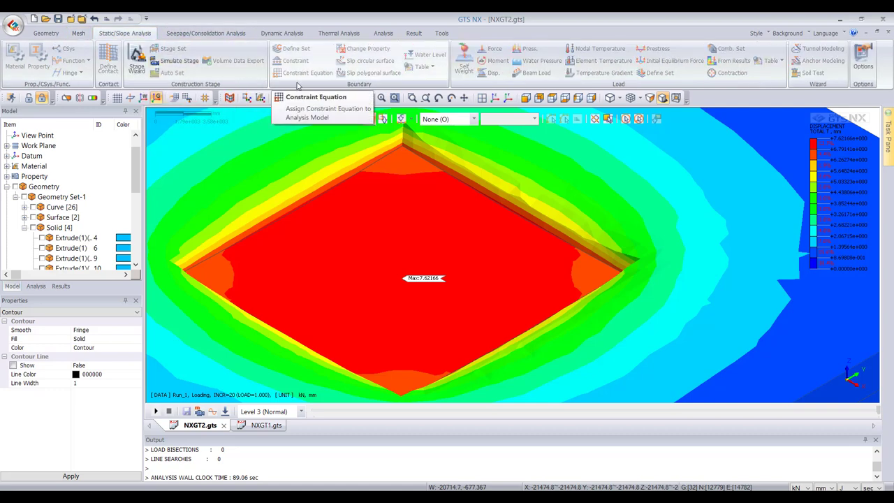
scroll(322, 342, "down", 5)
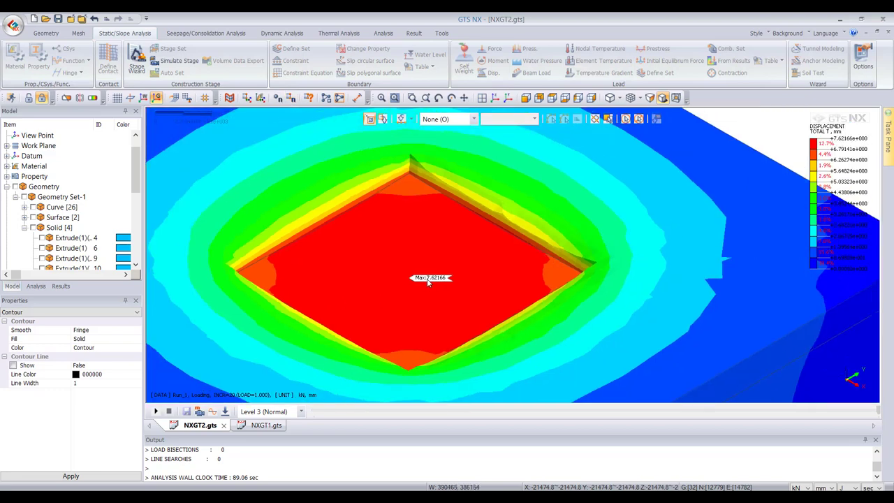
scroll(359, 299, "up", 4)
scroll(365, 296, "down", 4)
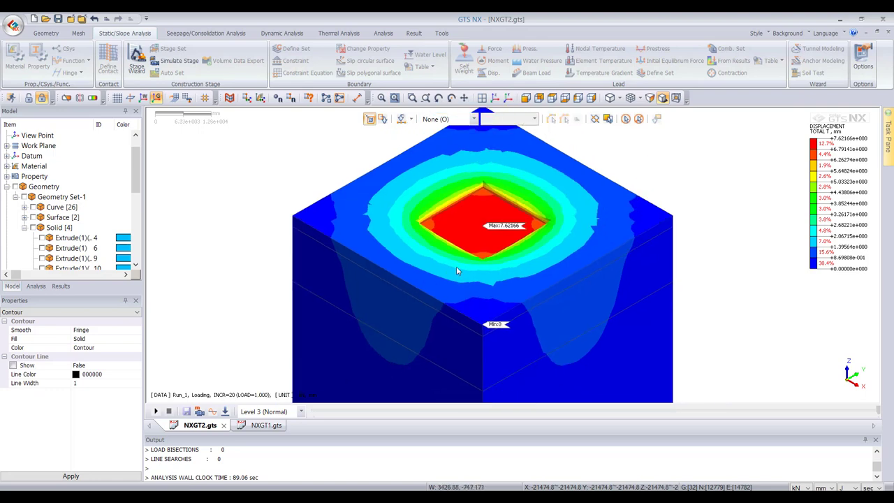
scroll(465, 243, "up", 1)
- Display the TZ translation contour for increment 20 of the Loading stage in NXGT2.gts and apply Auto-Range to its legend
left_click(64, 286)
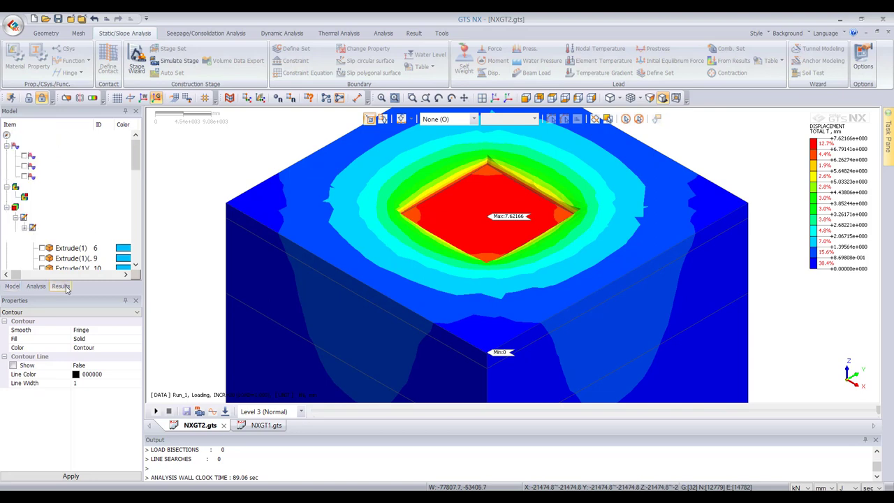
scroll(35, 250, "down", 7)
scroll(48, 262, "down", 3)
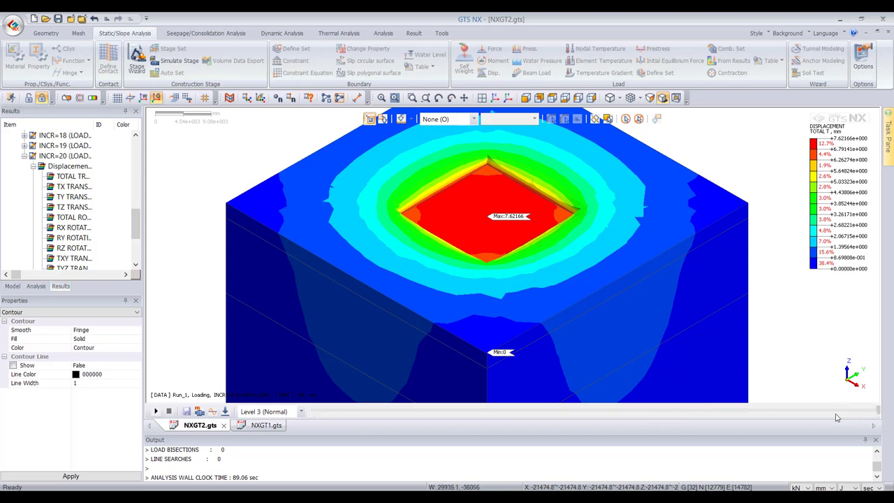
left_click(69, 239)
left_click(59, 187)
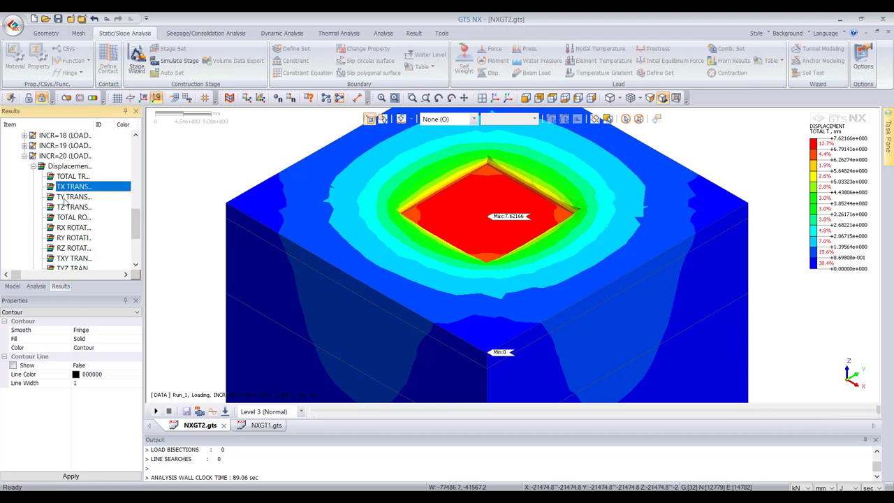
left_click(65, 198)
left_click(65, 208)
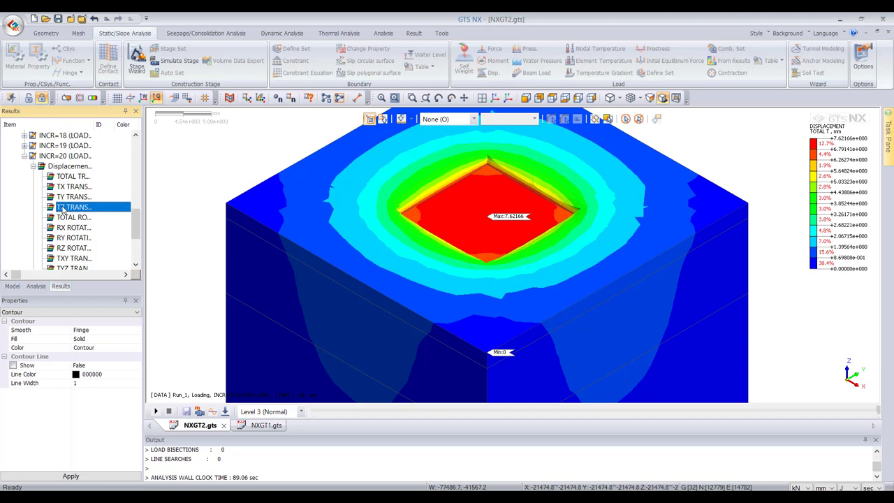
right_click(847, 201)
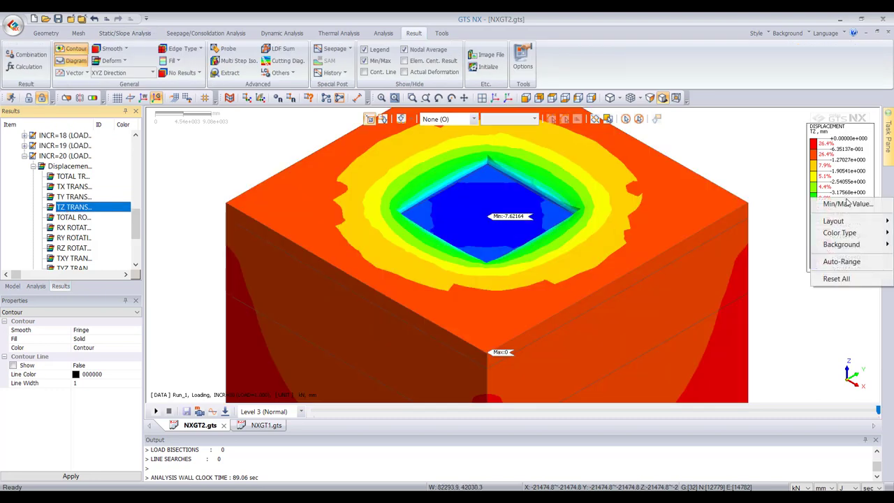
left_click(843, 262)
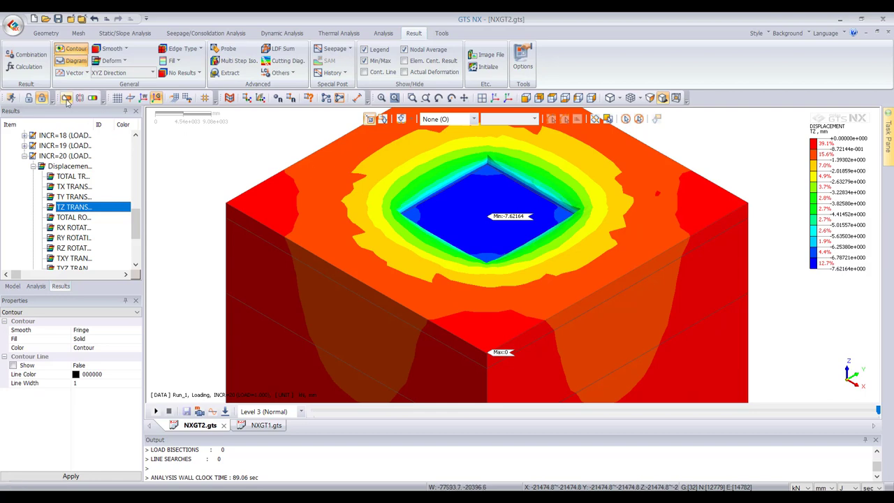
- Clip the soil block through the raft with an X-direction plane and a reversed Y-direction plane
left_click(66, 98)
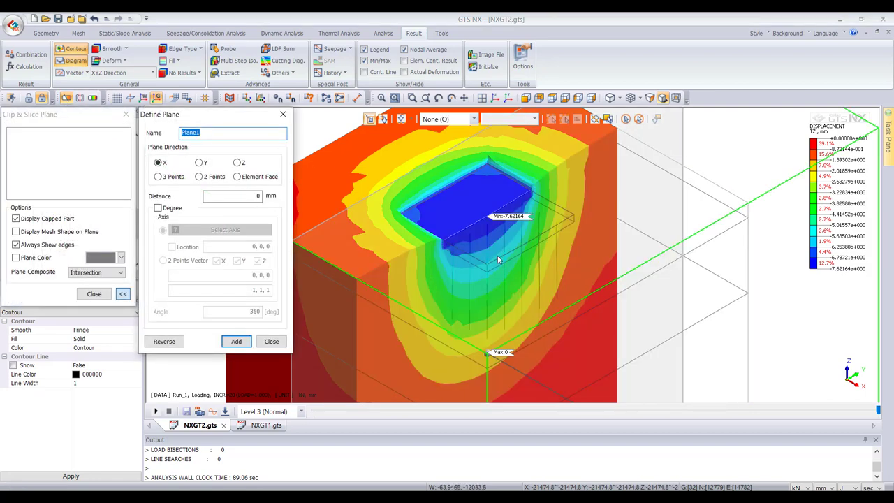
mouse_move(507, 261)
left_mouse_down()
mouse_move(491, 243)
mouse_move(497, 246)
left_mouse_up()
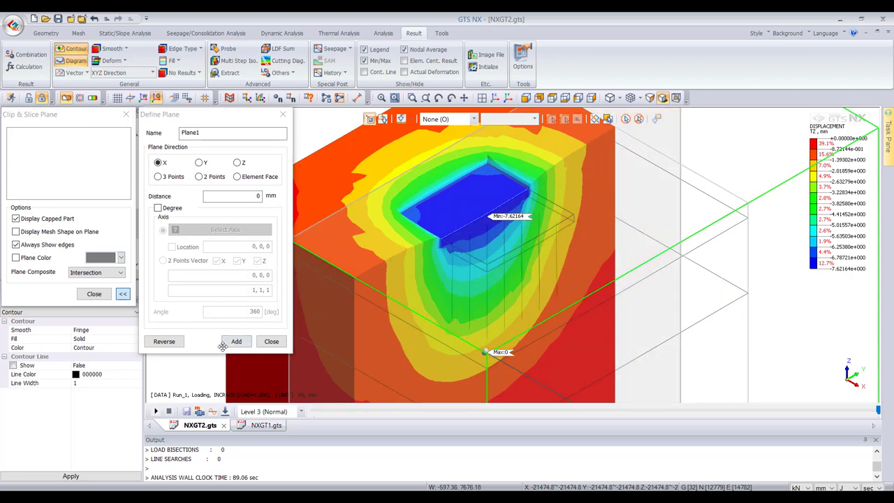
left_click(237, 342)
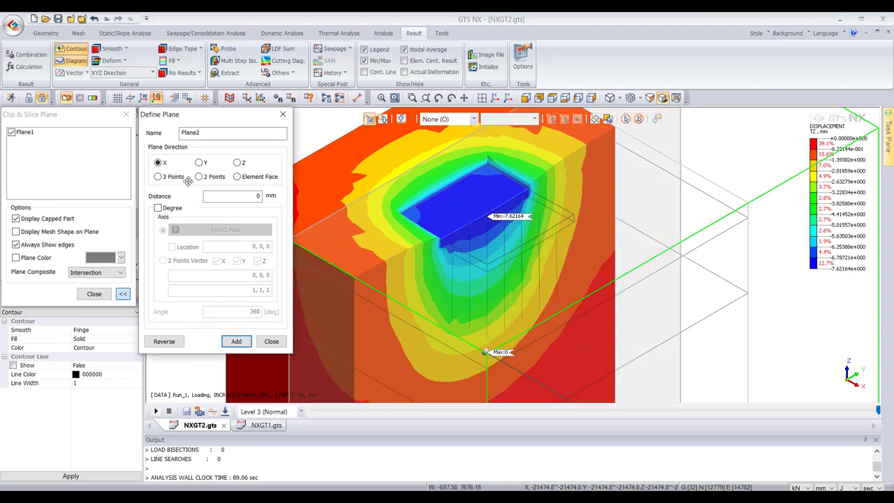
left_click(200, 162)
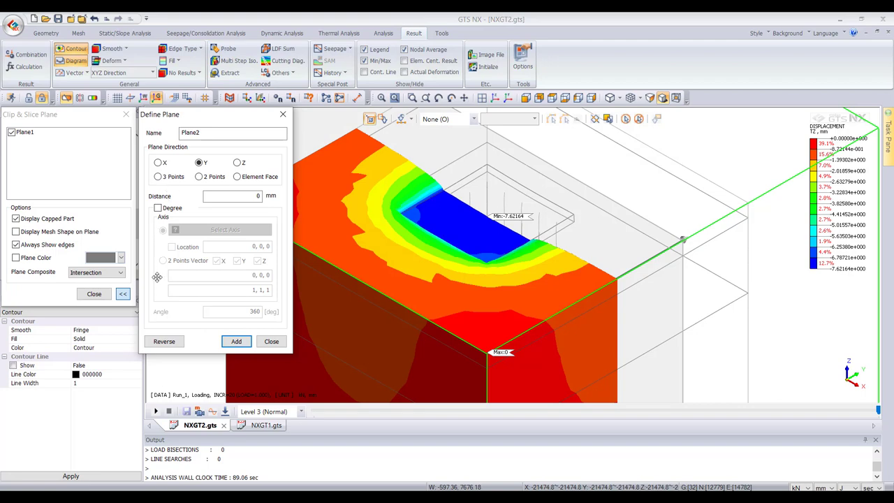
left_click(165, 341)
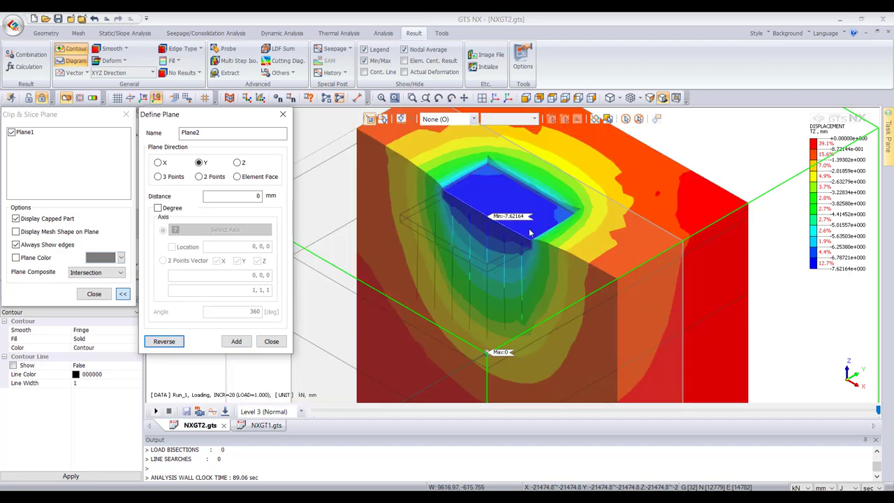
left_click(235, 343)
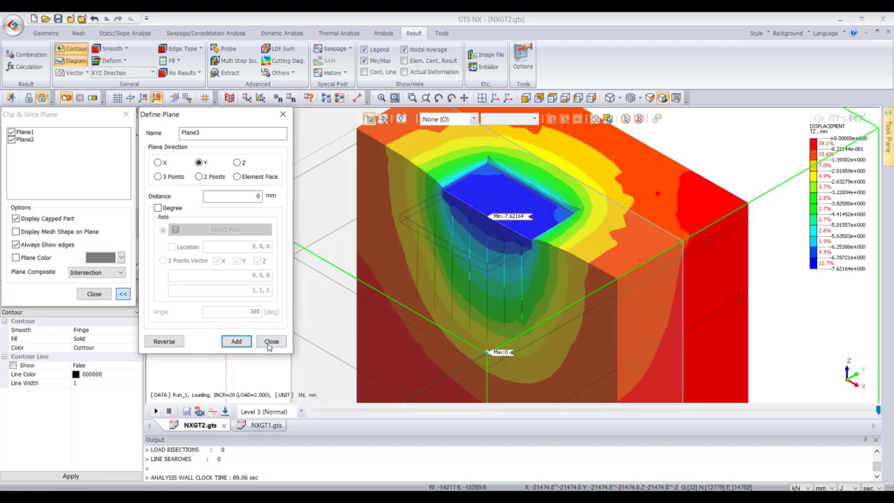
left_click(271, 342)
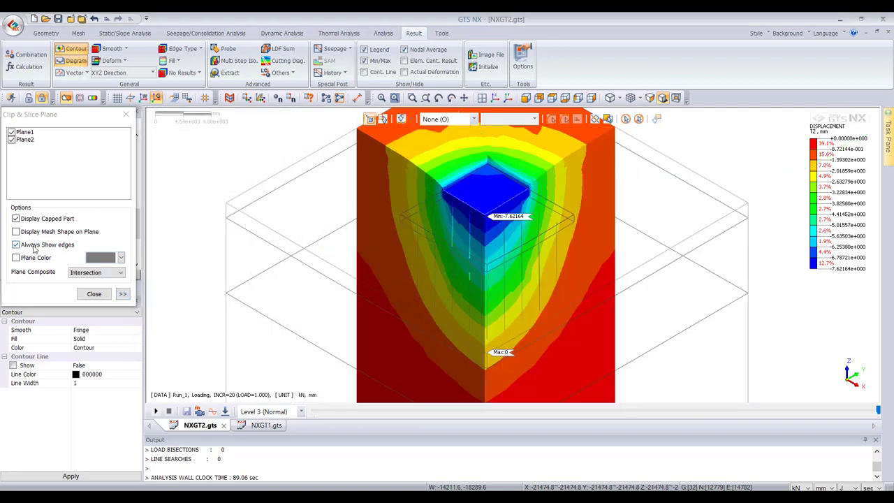
- Turn off Always Show edges for the clipped model and examine the vertical displacement around the raft corner
left_click(34, 247)
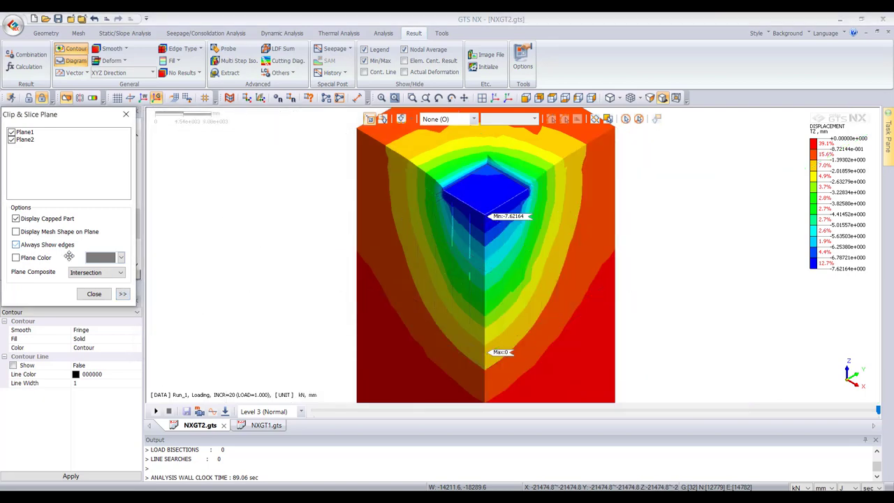
left_click(94, 294)
scroll(489, 245, "up", 5)
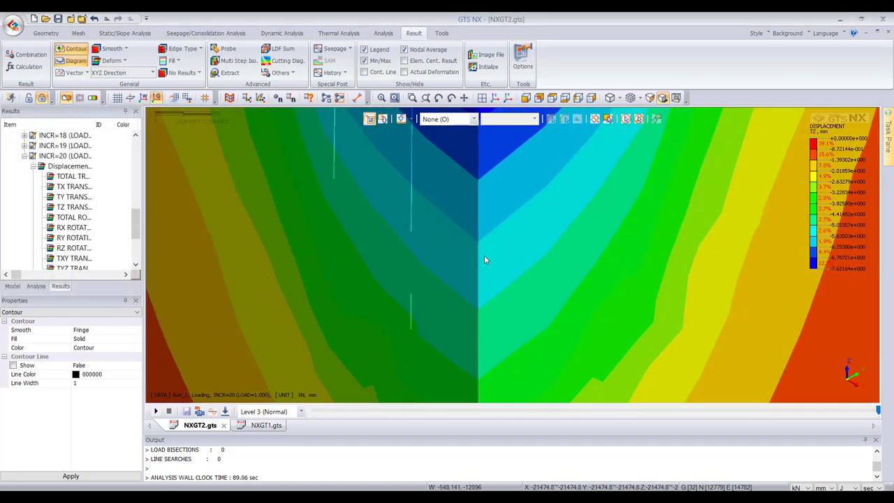
scroll(482, 255, "down", 6)
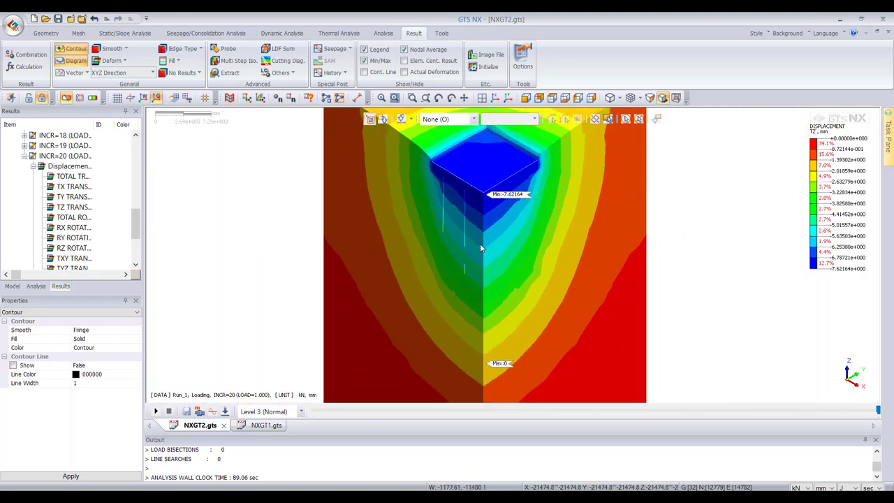
scroll(482, 238, "up", 4)
scroll(490, 213, "down", 2)
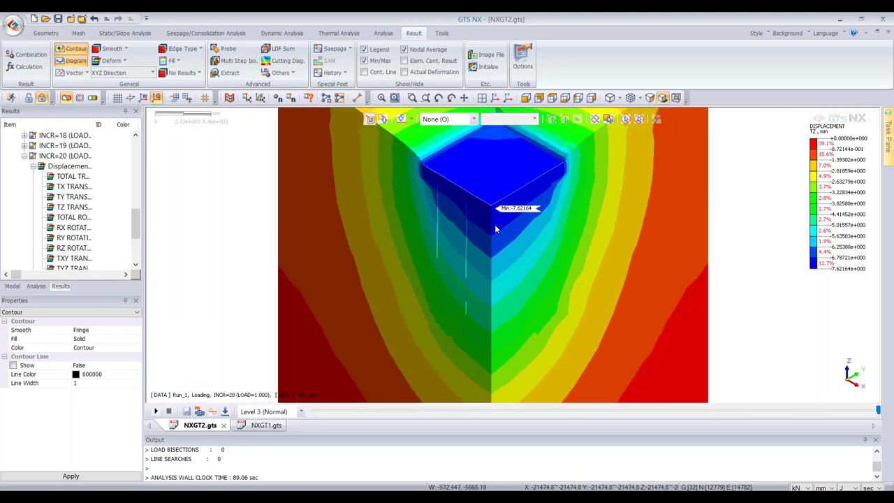
- Display the clipped TZ displacement contour on the deformed shape
left_click(115, 60)
left_click(119, 74)
scroll(444, 207, "up", 3)
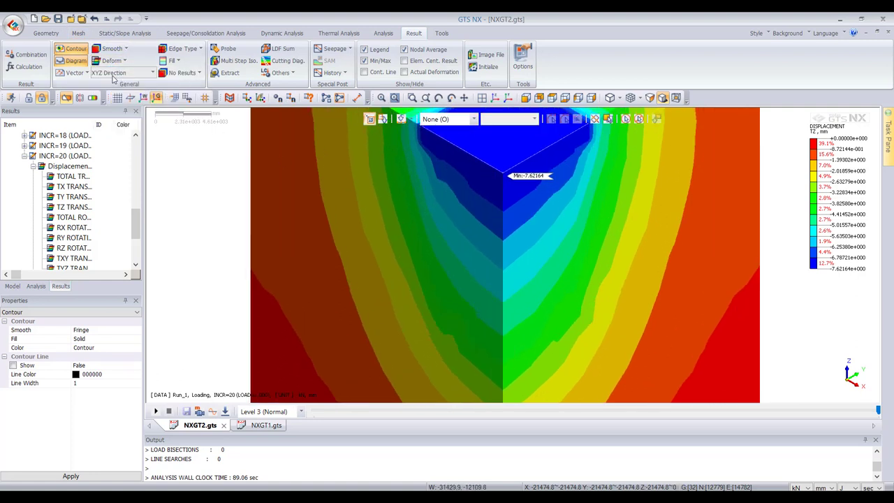
left_click(135, 72)
left_click(115, 61)
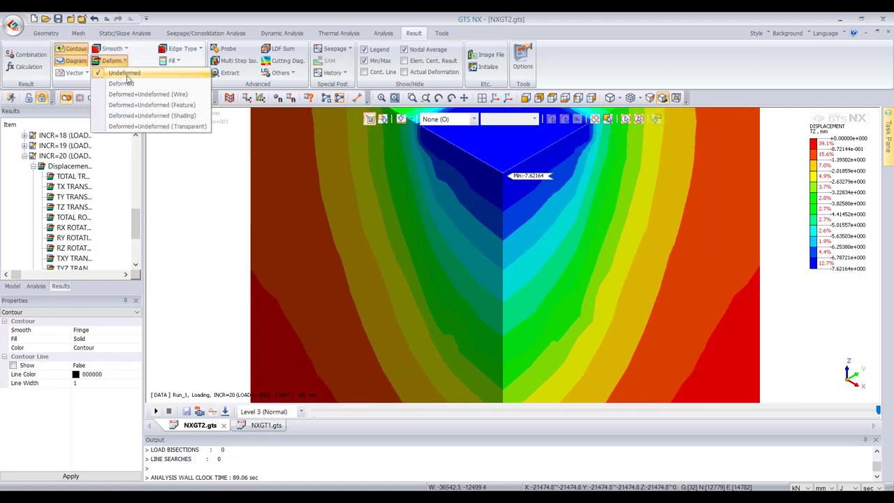
left_click(123, 84)
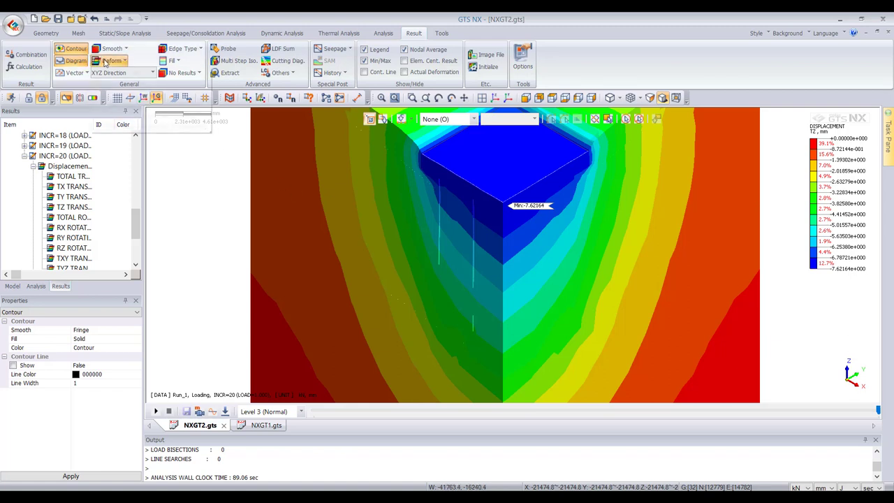
scroll(394, 230, "down", 2)
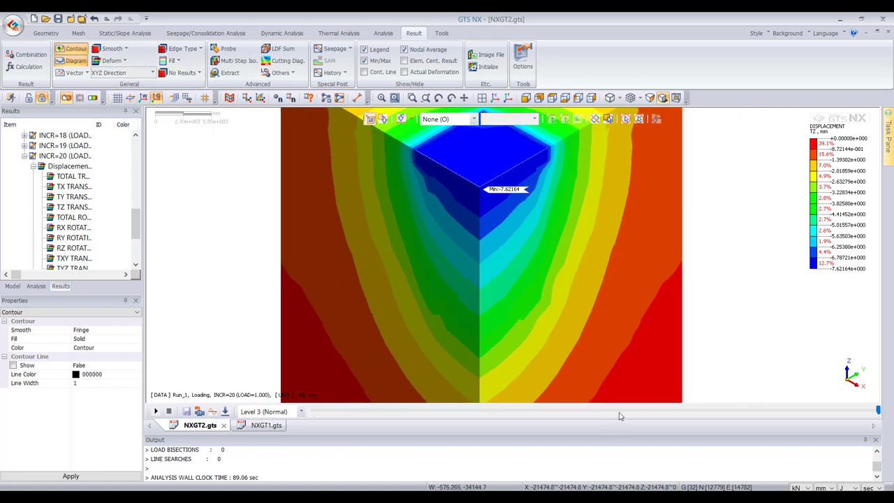
- Review the TZ displacement contour at earlier increments back to the Raft stage, returning to increment 20 of the Loading stage
left_click(619, 413)
left_click(612, 411)
left_click(600, 410)
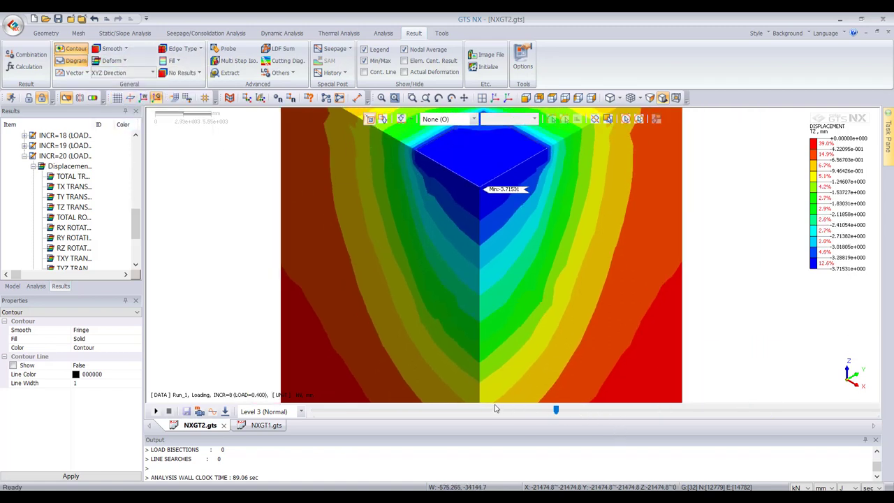
left_click(437, 412)
left_click(418, 414)
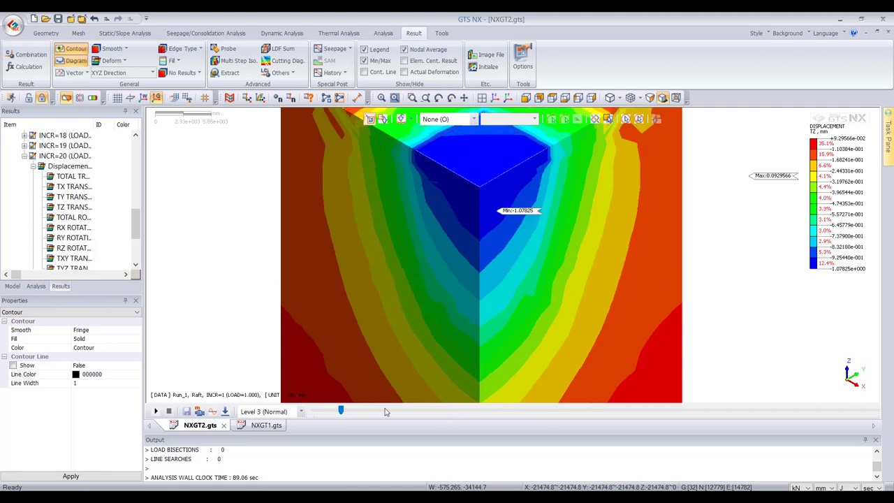
left_click_drag(340, 410, 882, 413)
- Display the S-ZZ solid stress contour for increment 20 and apply Auto-Range to its legend
scroll(52, 236, "down", 3)
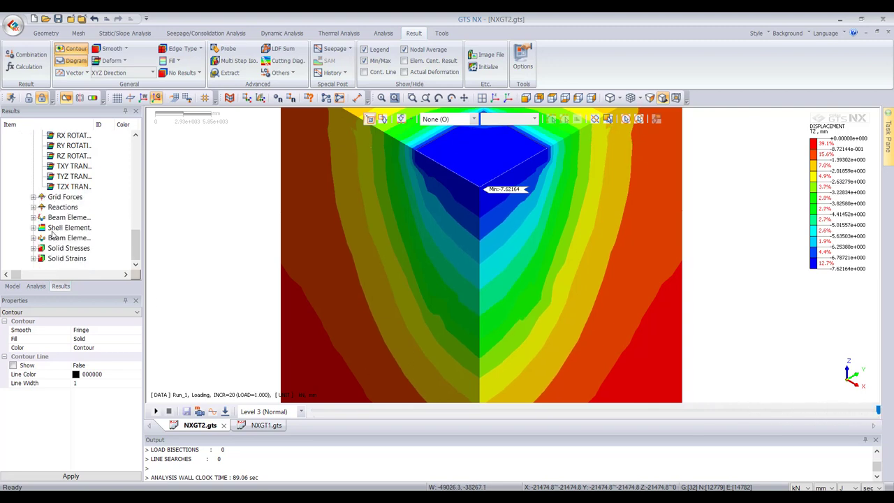
left_click(35, 198)
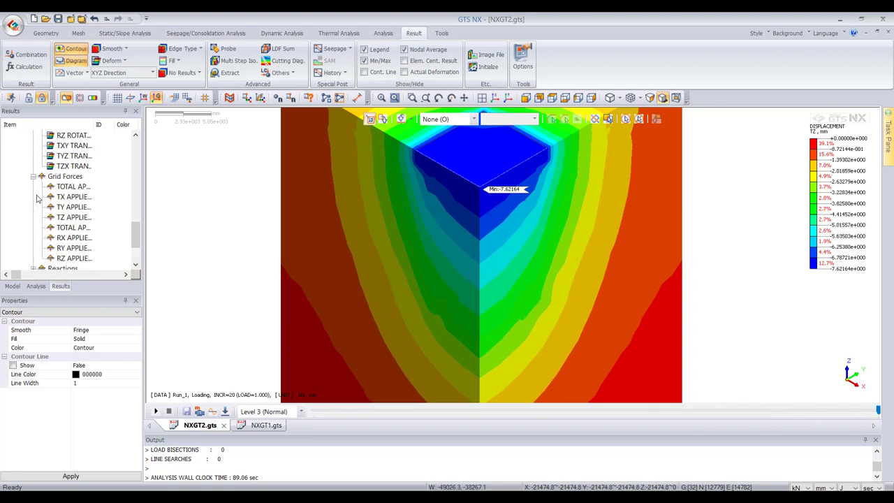
left_click(33, 177)
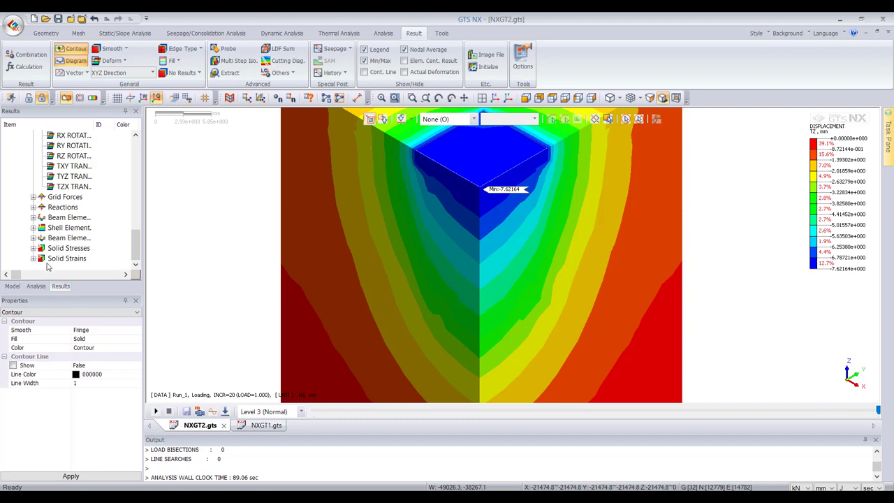
left_click(33, 239)
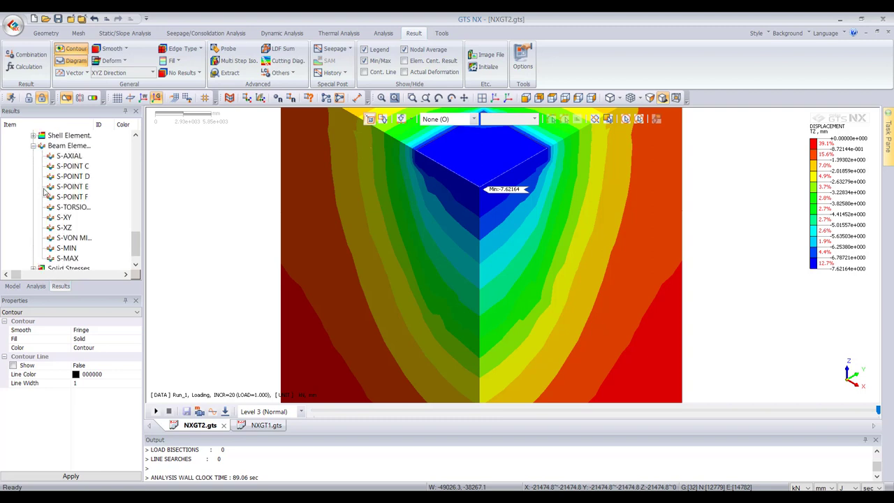
left_click(34, 146)
left_click(33, 248)
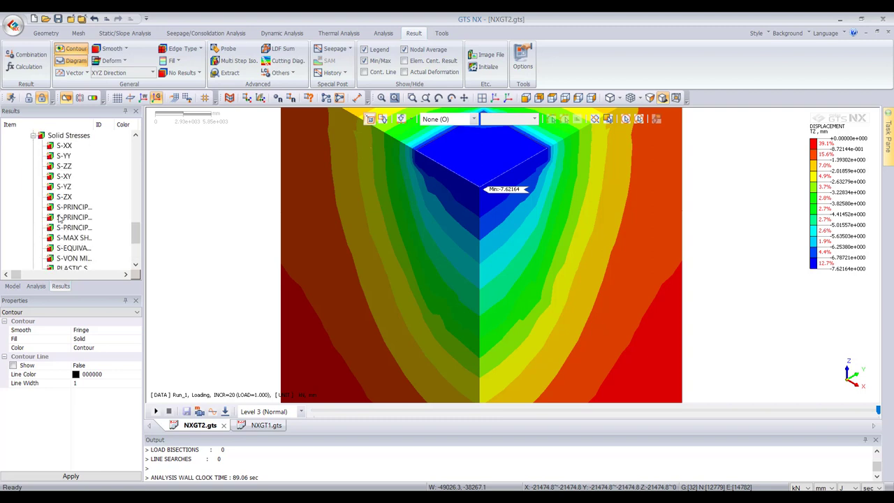
left_click(64, 166)
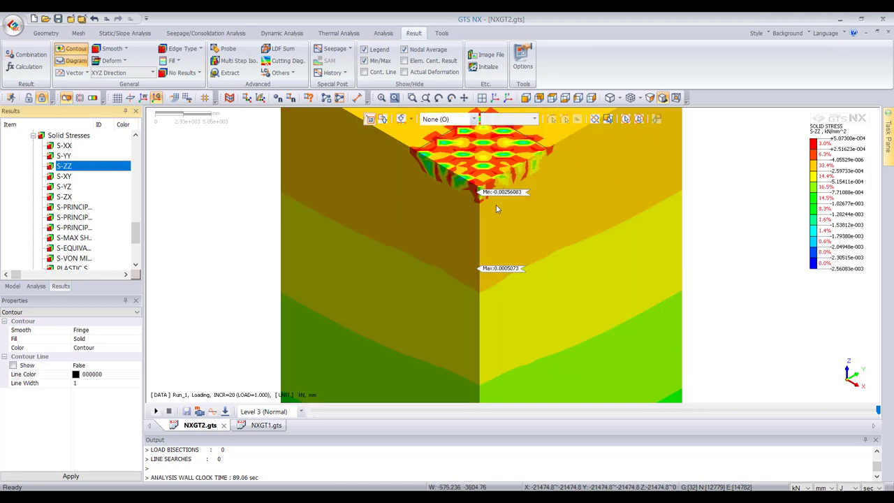
right_click(840, 195)
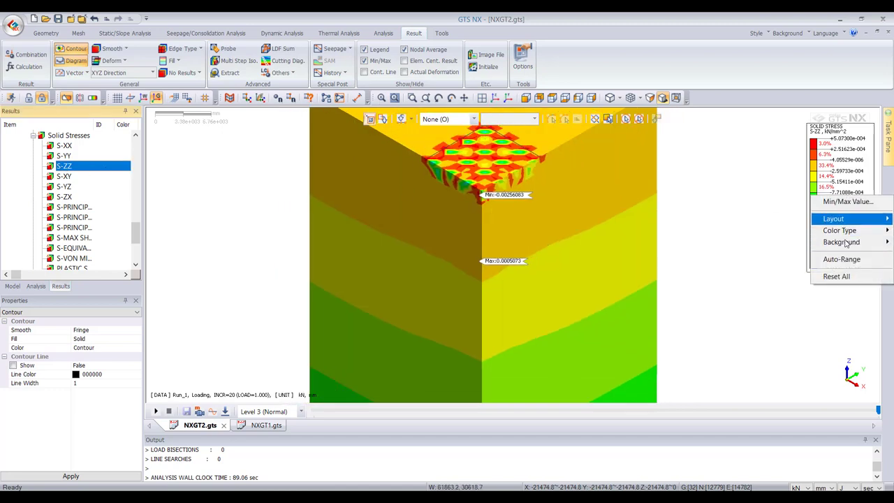
left_click(839, 260)
scroll(475, 168, "up", 4)
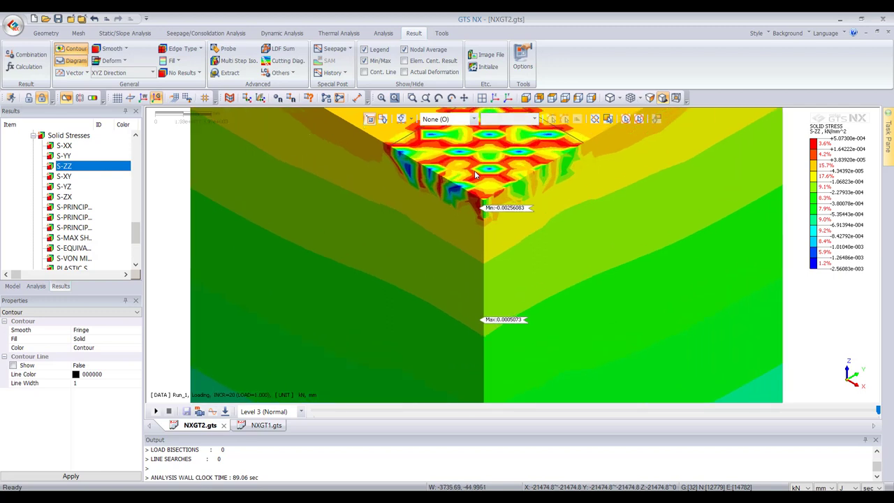
- Show the saved on-curve Diagram-2 on the S-ZZ stress contour, then hide it again
scroll(61, 195, "up", 4)
scroll(61, 195, "up", 5)
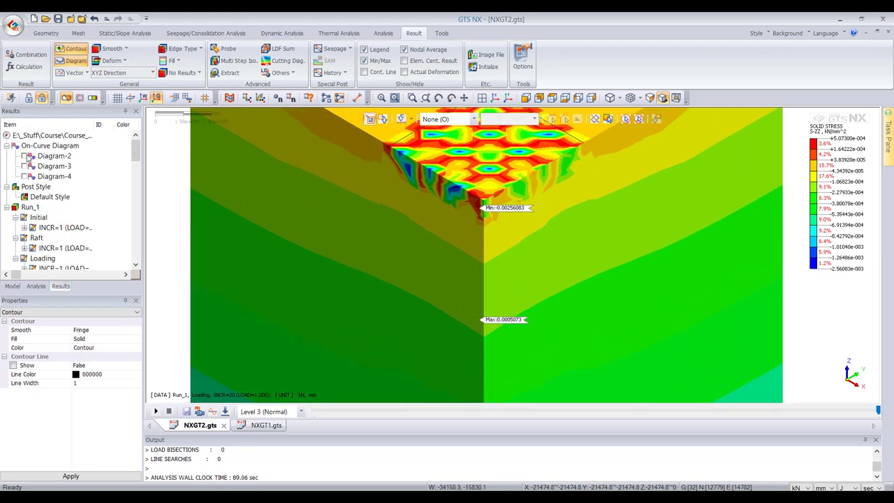
left_click(25, 156)
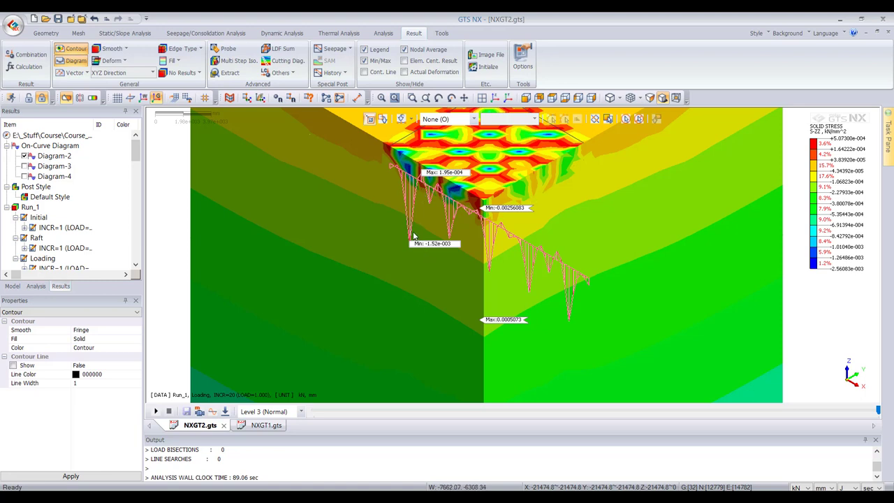
left_click(25, 166)
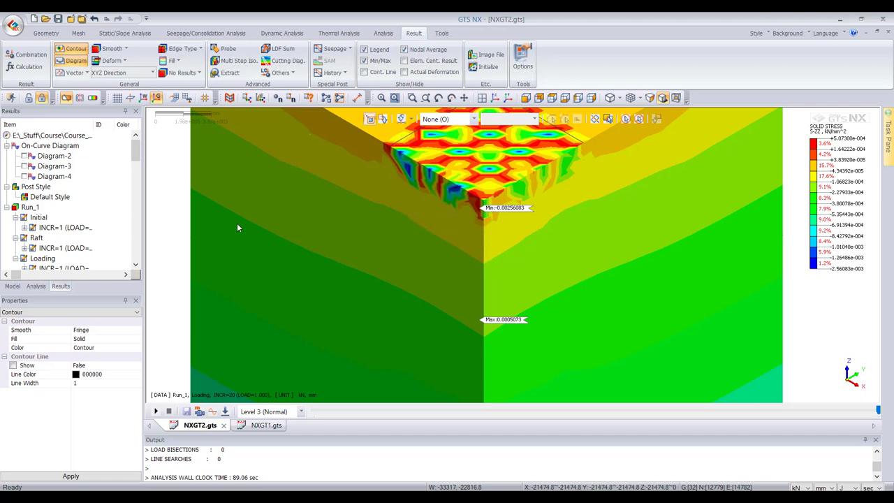
- Expand the Shell Element Forces results of increment 20 and widen the Item column to read their full names
scroll(238, 228, "down", 3)
scroll(59, 230, "down", 8)
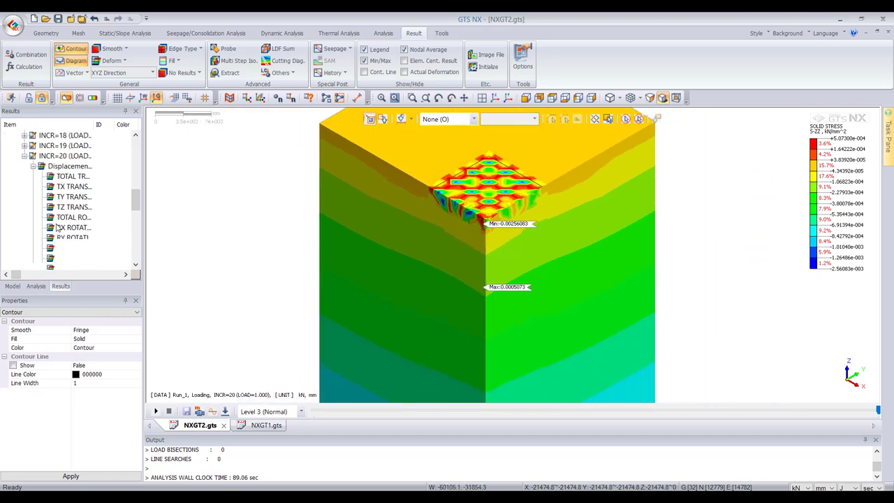
scroll(62, 234, "down", 10)
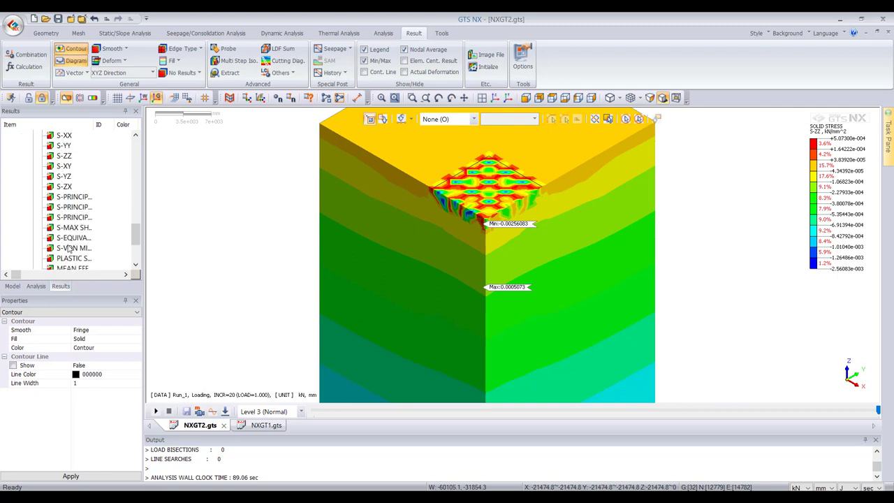
scroll(67, 243, "up", 3)
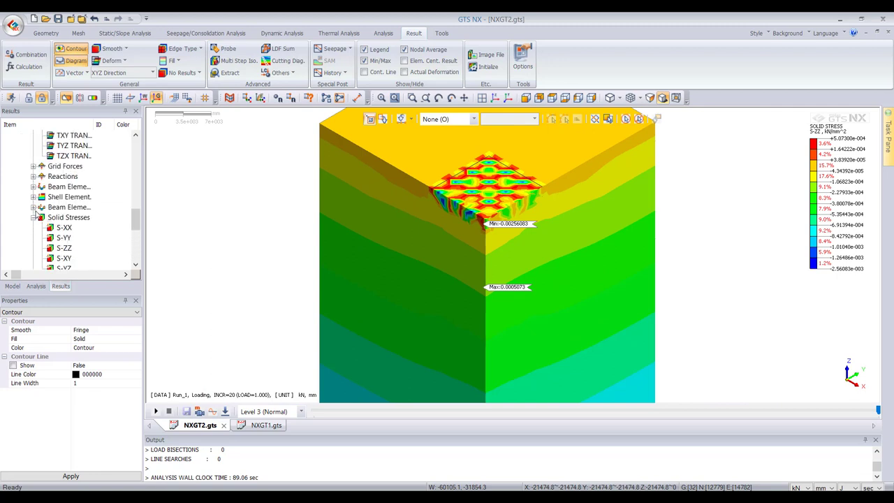
left_click(33, 198)
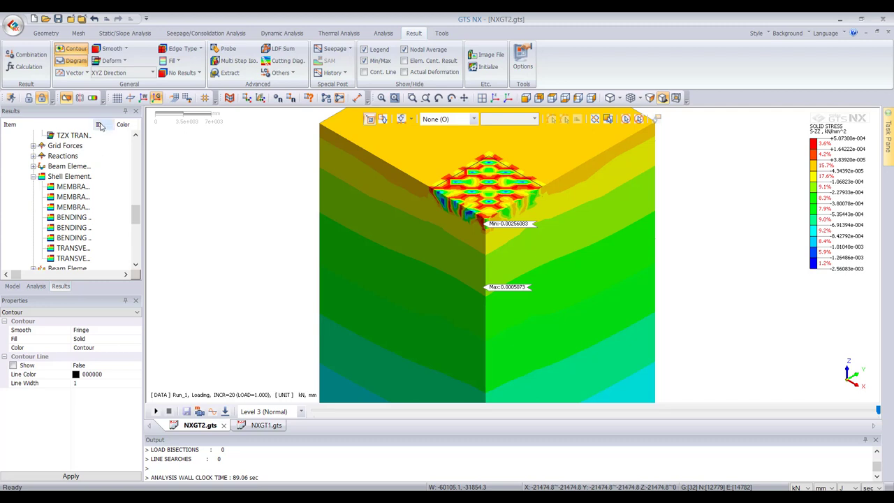
left_click_drag(93, 125, 127, 125)
- Turn off the clipping plane, then hide all mesh sets except Gauging Shell
left_click(69, 98)
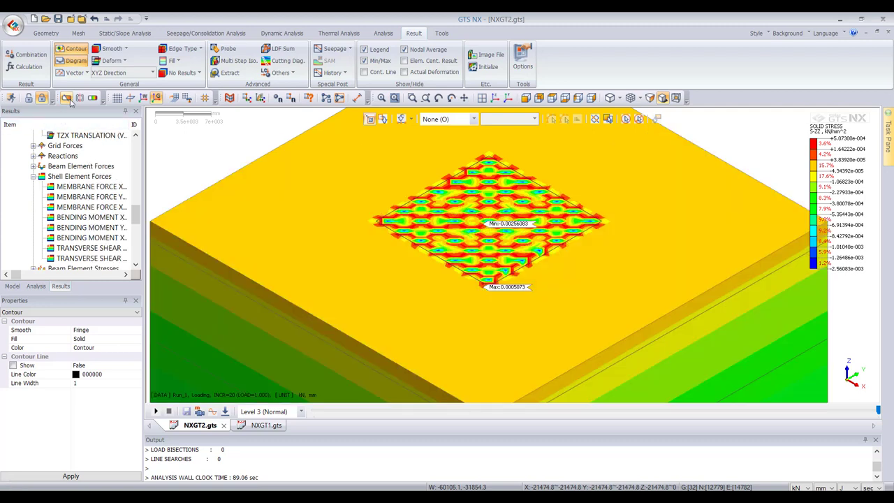
scroll(87, 248, "down", 1)
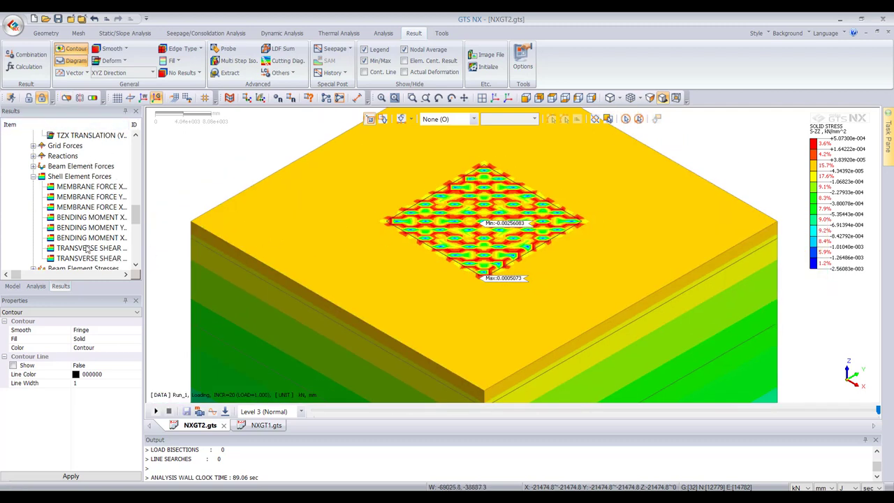
left_click(12, 286)
scroll(27, 218, "down", 5)
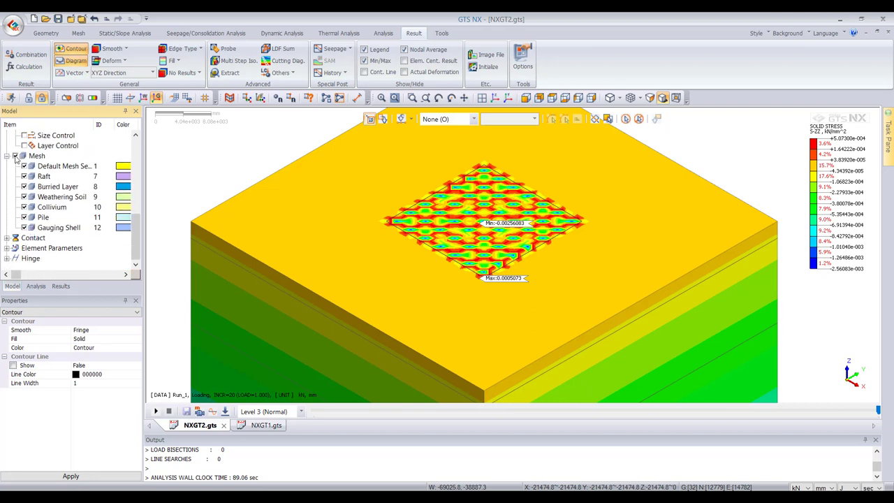
left_click(16, 156)
left_click(25, 228)
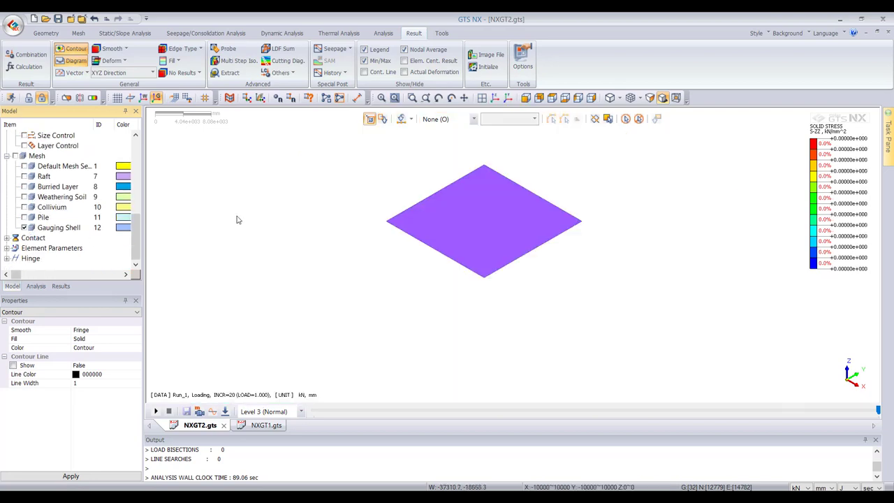
- Display the Bending Moment YY shell force contour for increment 20 and apply Auto-Range to its legend
left_click(64, 286)
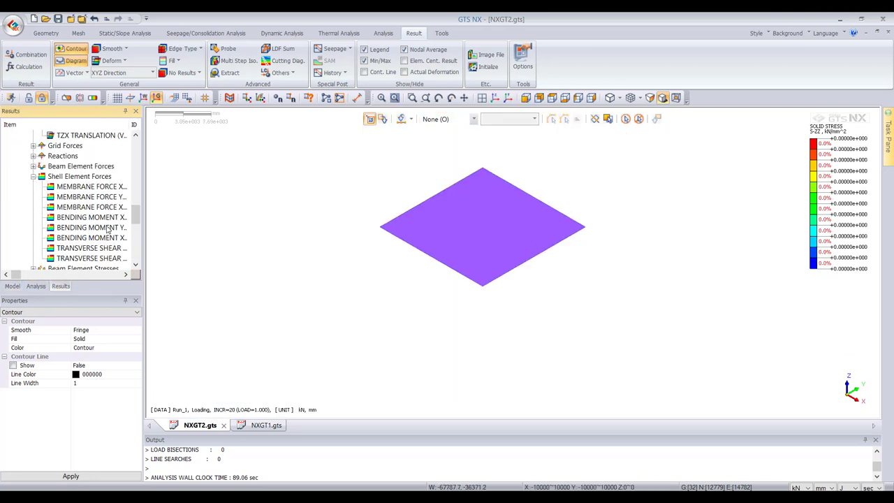
left_click(104, 228)
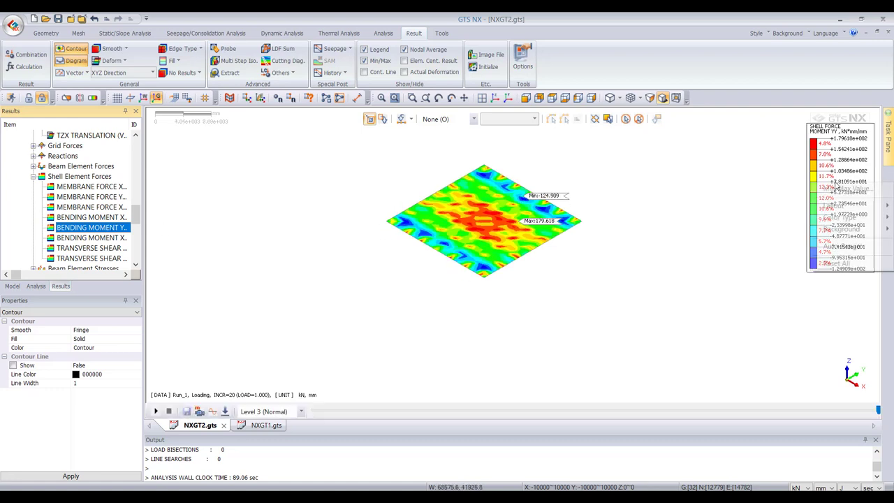
right_click(812, 180)
left_click(810, 246)
scroll(564, 224, "up", 6)
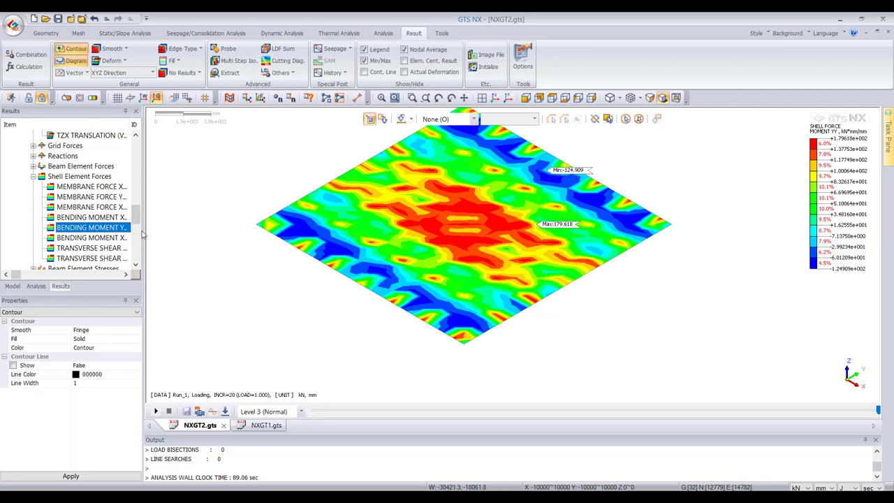
- Widen the results tree to read the full item names and show Diagram-3 and Diagram-4 on the moment contour
left_click_drag(144, 230, 194, 229)
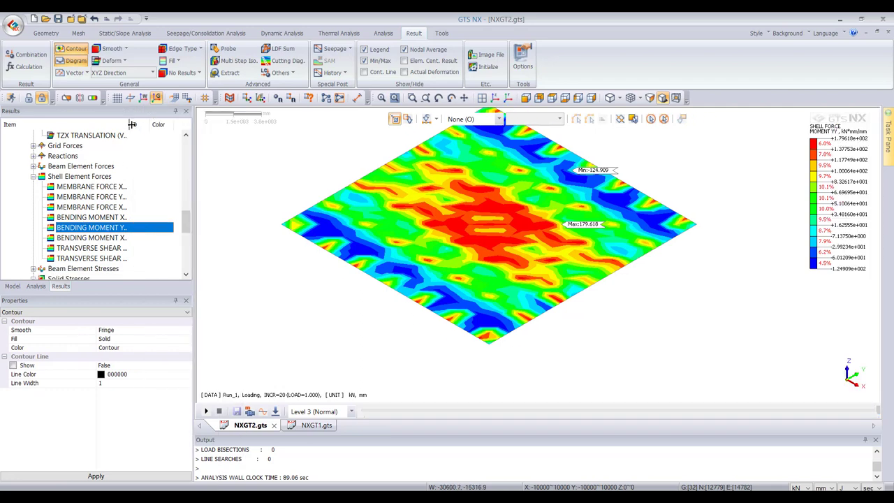
left_click_drag(132, 125, 143, 124)
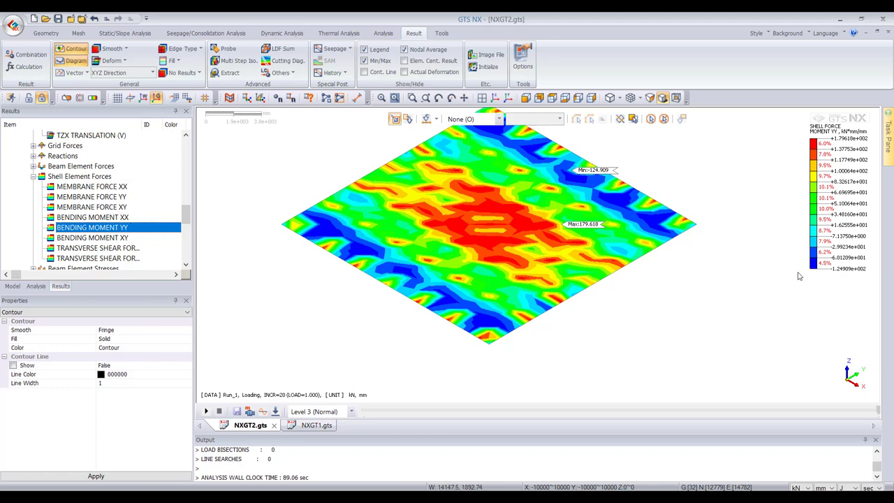
scroll(81, 175, "up", 5)
scroll(76, 174, "up", 6)
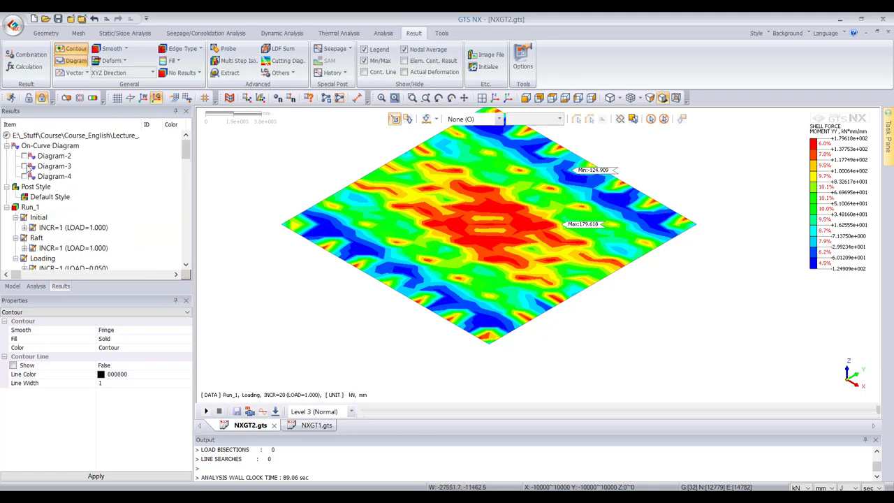
left_click(25, 166)
left_click(25, 177)
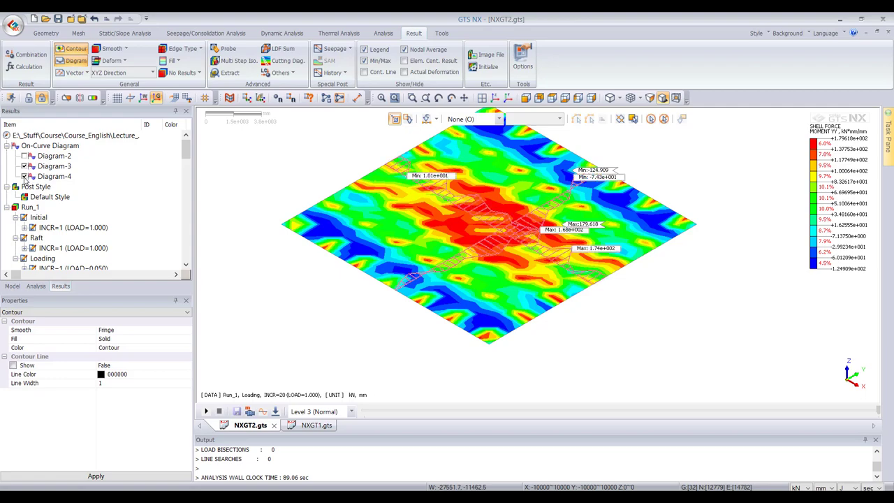
- Examine the minimum and maximum YY bending moment labels along Diagram-3 and Diagram-4 on the gauging shell
scroll(577, 219, "up", 2)
scroll(503, 206, "up", 4)
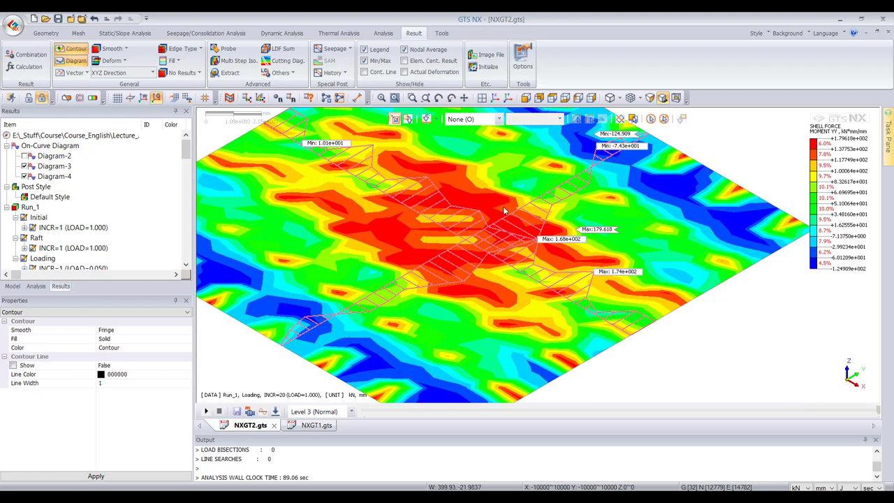
scroll(605, 183, "down", 3)
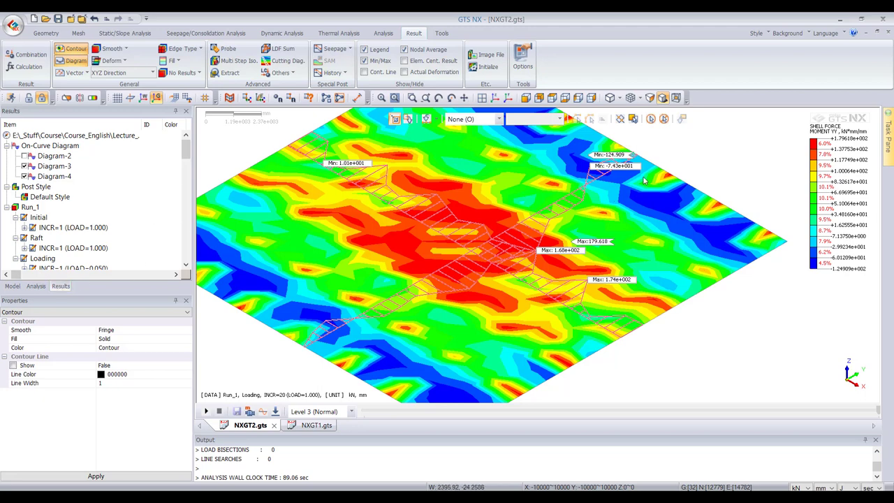
scroll(605, 170, "up", 5)
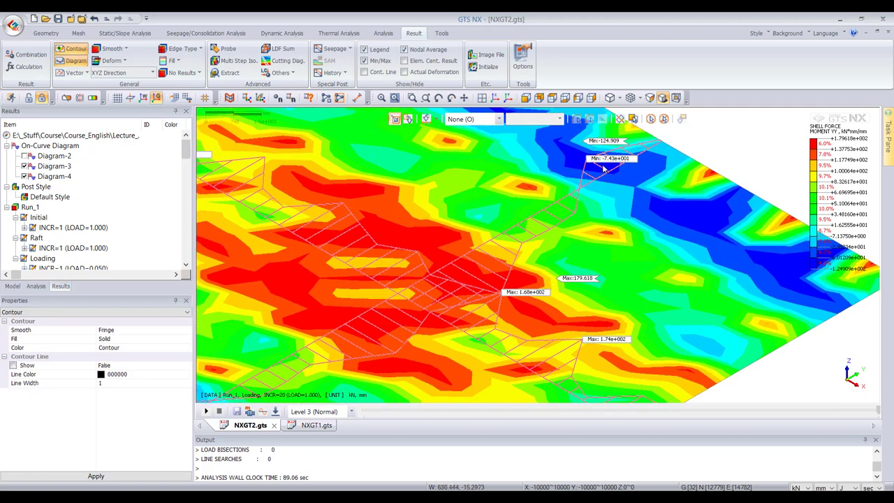
scroll(605, 167, "up", 1)
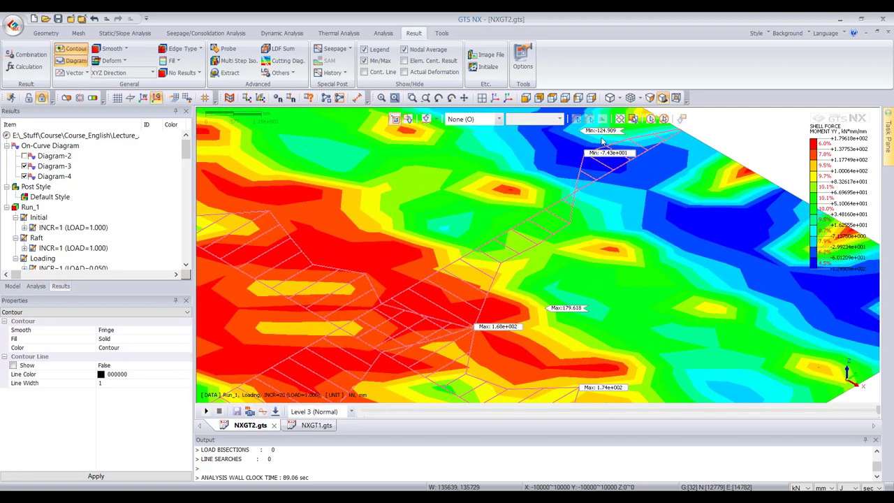
scroll(508, 267, "down", 2)
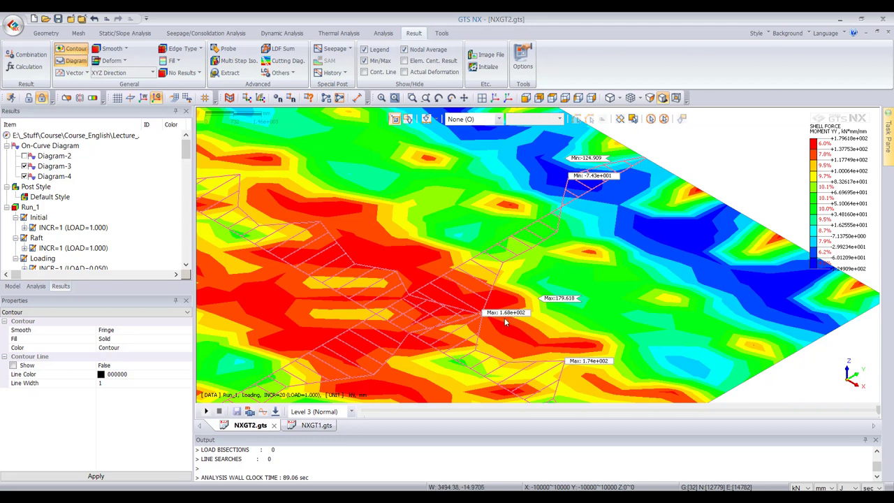
middle_click_drag(505, 318, 591, 362)
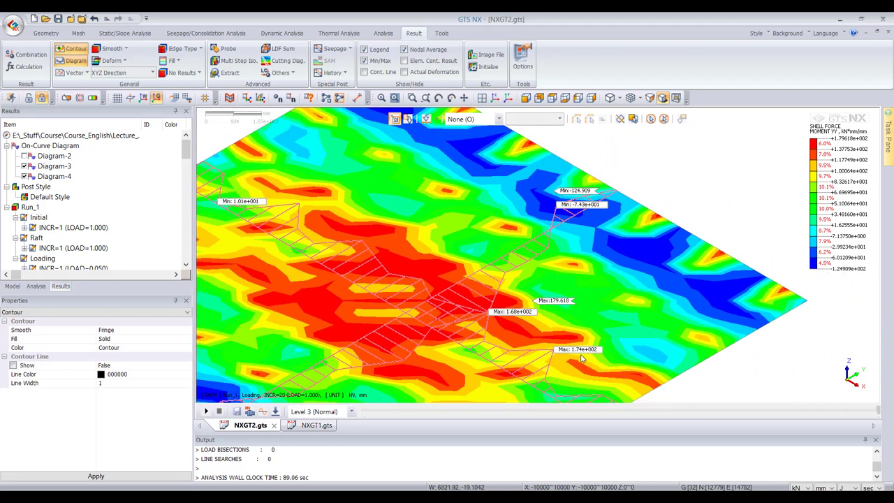
- Switch to NXGT1.gts and display the Bending Moment YY shell force contour for increment 20 of the Loading stage
left_click(317, 425)
scroll(20, 228, "down", 4)
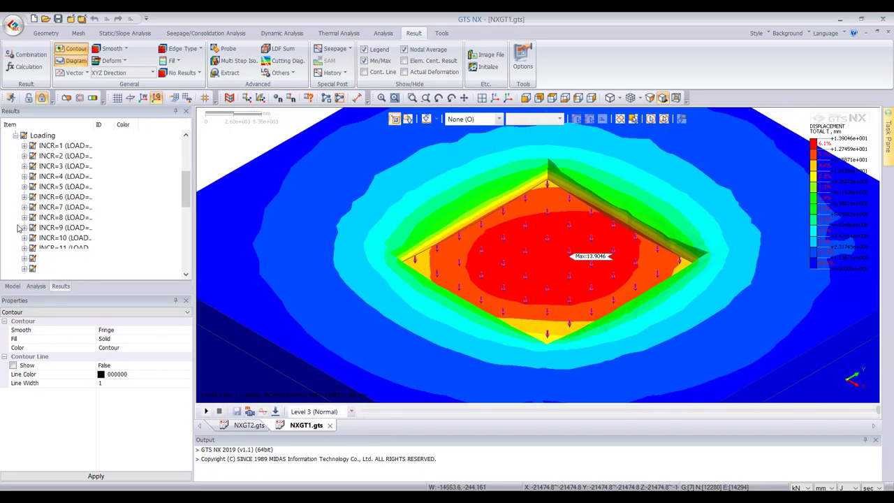
scroll(19, 232, "down", 5)
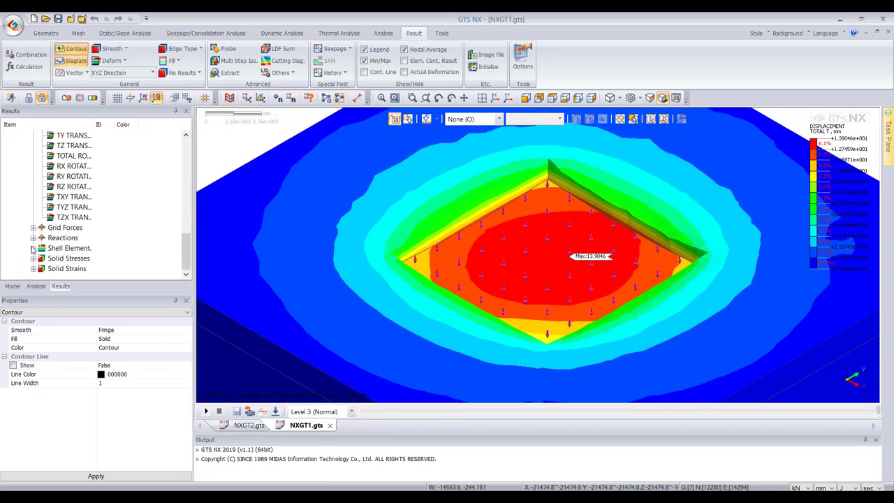
left_click(33, 249)
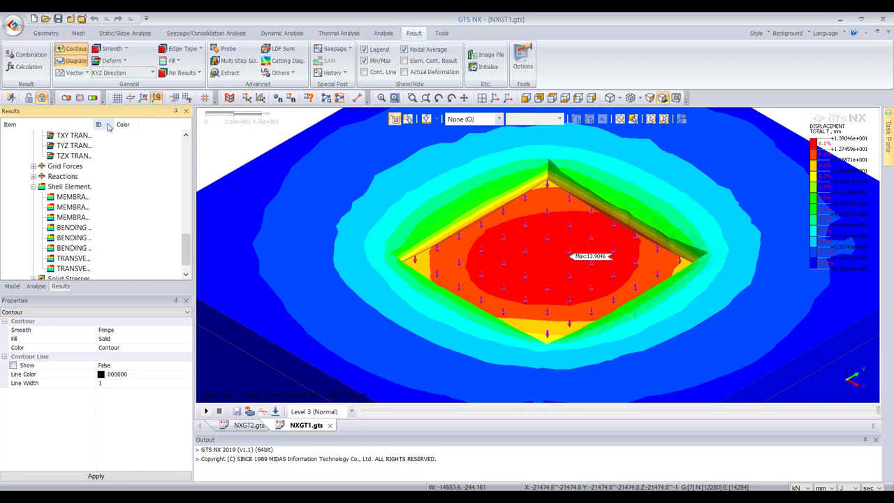
left_click_drag(93, 124, 172, 126)
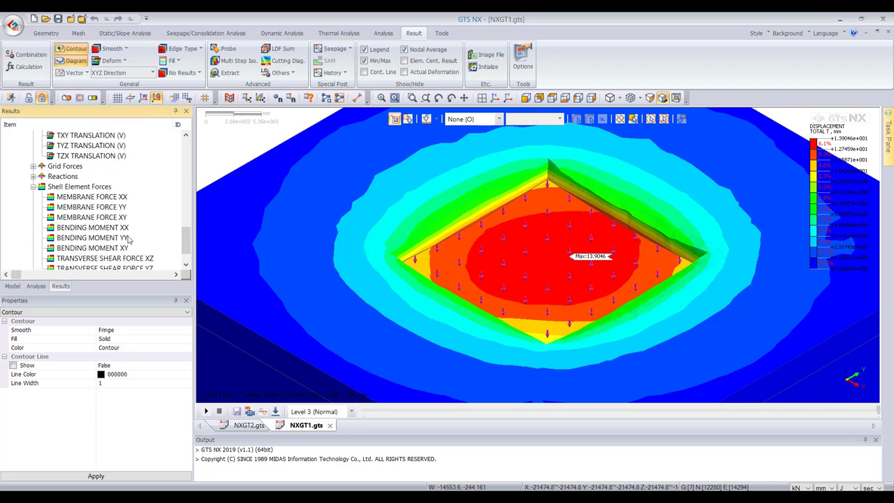
double_click(112, 242)
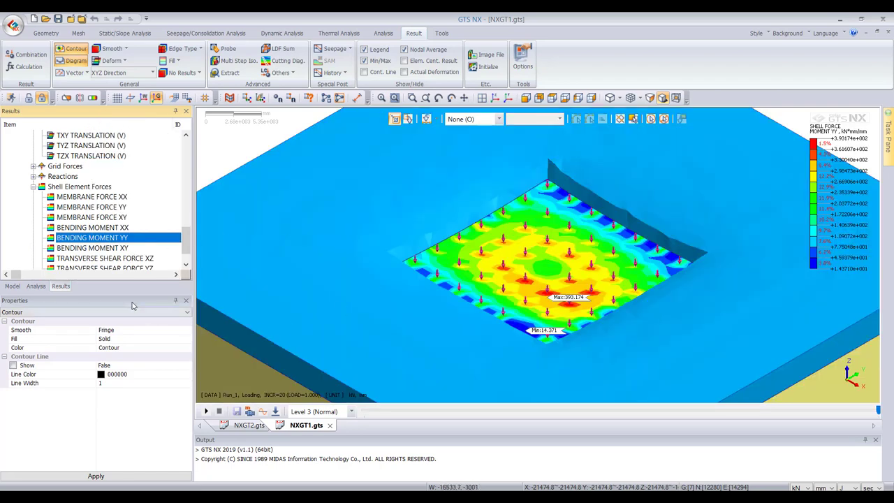
- Show Diagram-3 and Diagram-4 on the NXGT1.gts moment contour and inspect their minimum and maximum labels
scroll(101, 186, "up", 5)
scroll(84, 178, "up", 9)
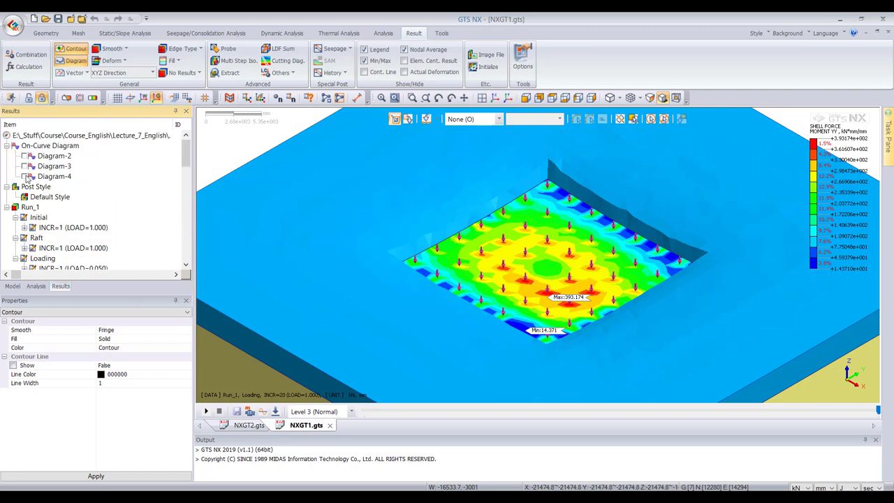
left_click(24, 166)
left_click(25, 177)
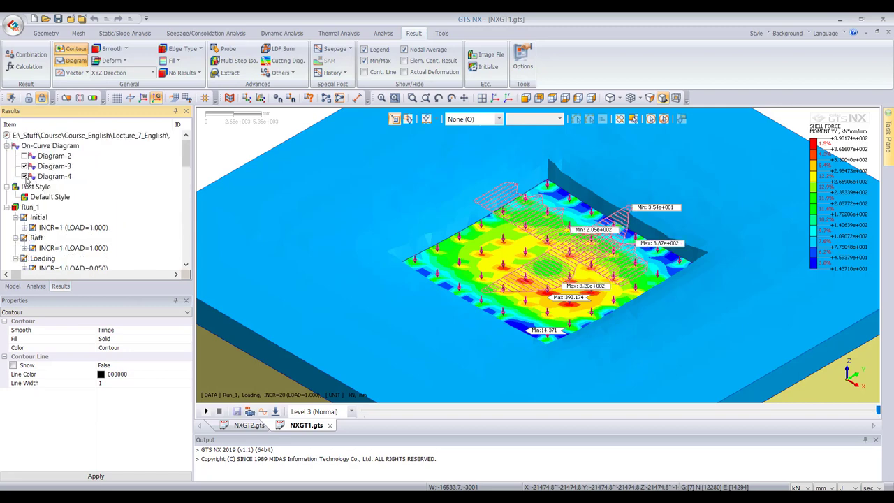
scroll(631, 223, "up", 2)
scroll(631, 223, "up", 2)
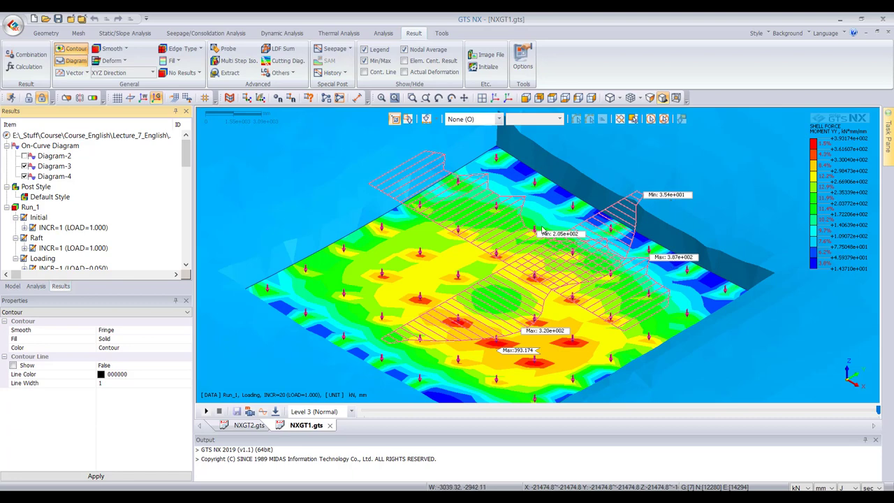
- Return to NXGT2.gts and display the Bending Moment XX shell force contour for increment 20 with the diagrams shown
left_click(249, 425)
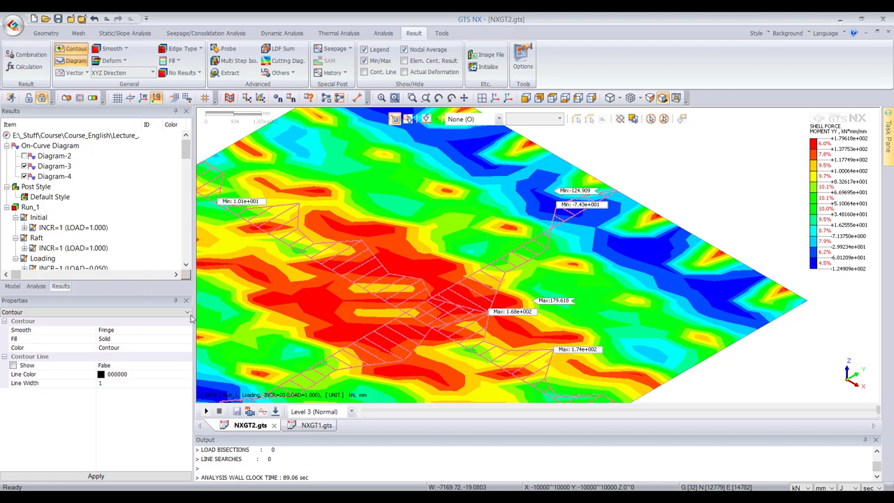
scroll(97, 259, "down", 4)
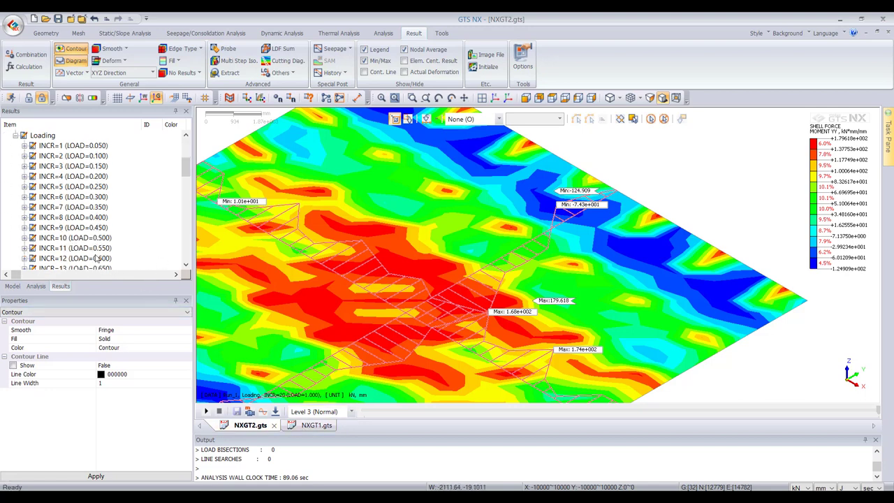
scroll(91, 251, "down", 5)
scroll(81, 237, "up", 3)
scroll(79, 235, "down", 3)
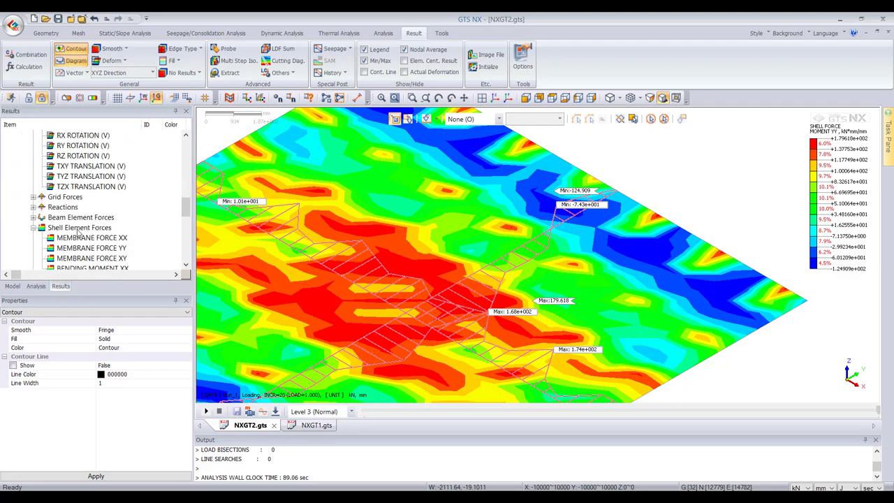
scroll(84, 239, "down", 1)
left_click(96, 238)
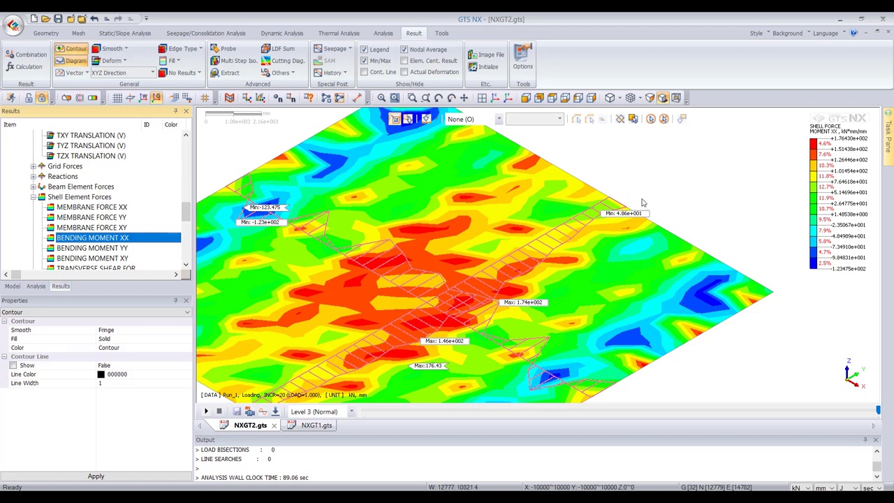
scroll(602, 227, "down", 1)
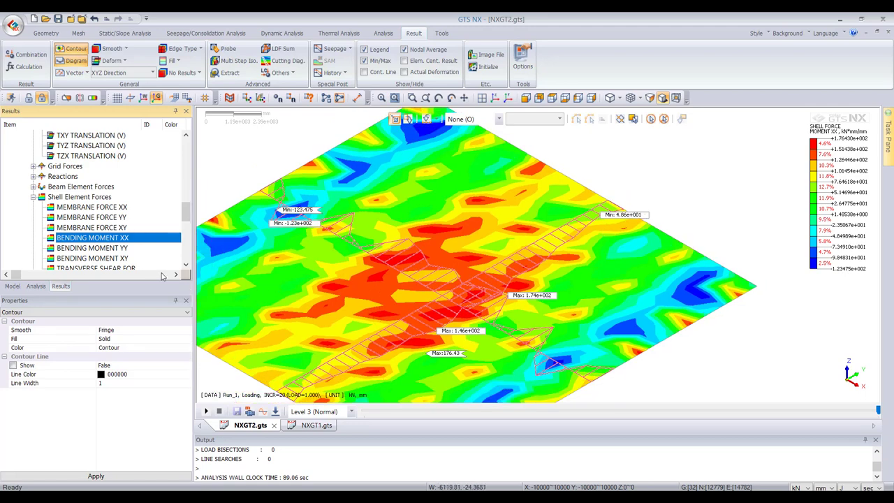
- Apply Auto-Range to the Bending Moment XX legend and inspect the diagrams at the centre of the raft
scroll(91, 246, "down", 4)
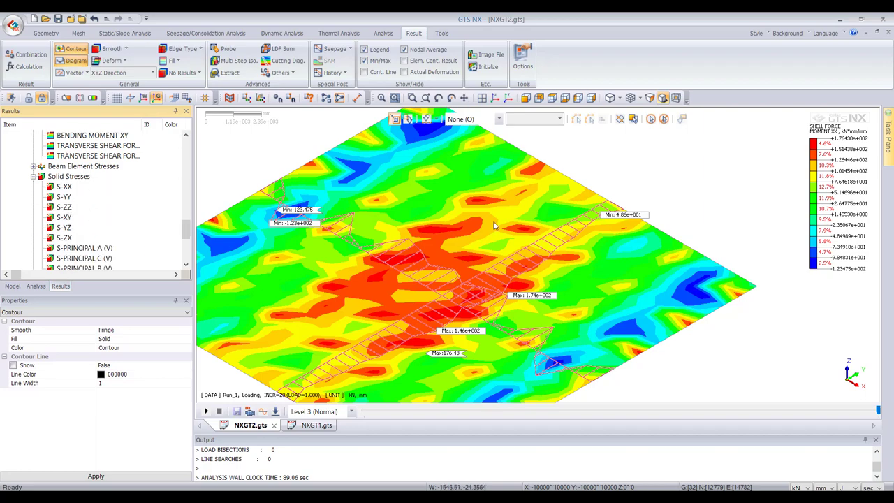
scroll(482, 223, "down", 3)
scroll(485, 235, "up", 6)
scroll(484, 231, "down", 5)
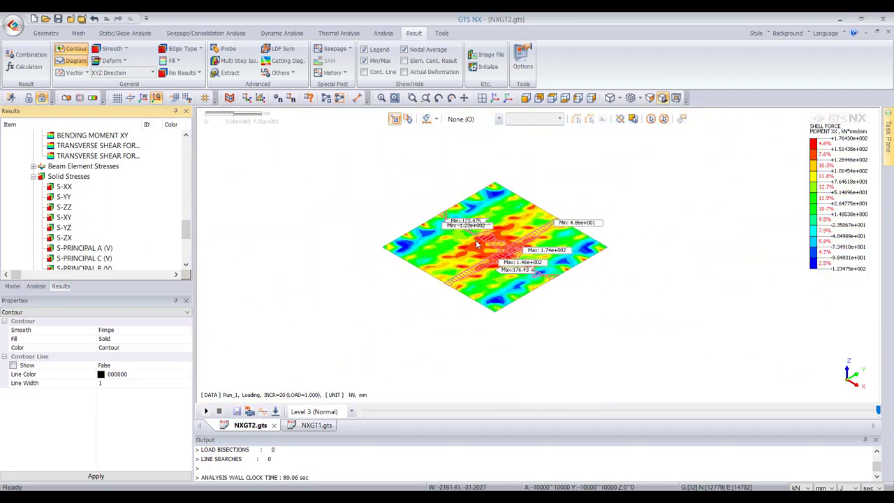
right_click(828, 178)
left_click(842, 244)
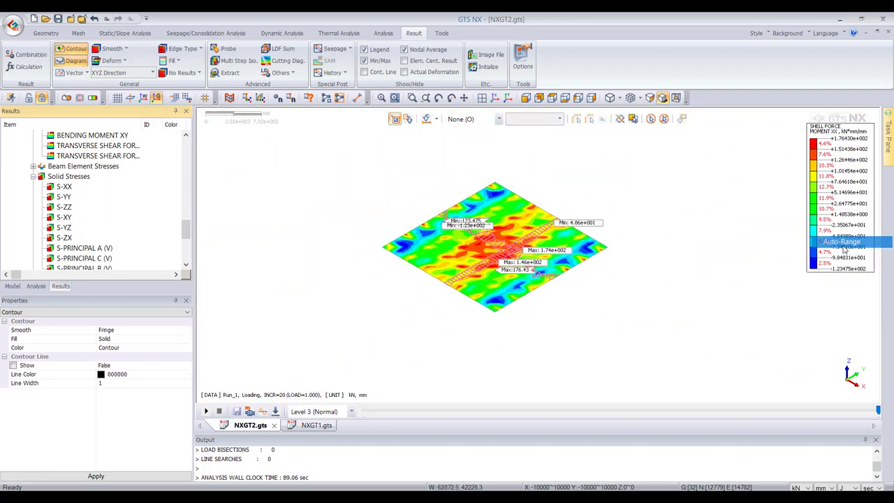
scroll(523, 236, "up", 5)
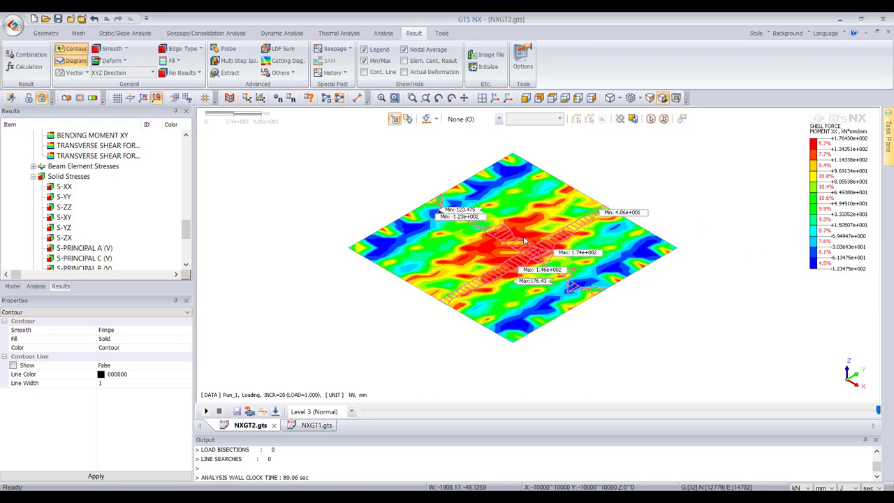
scroll(587, 221, "down", 1)
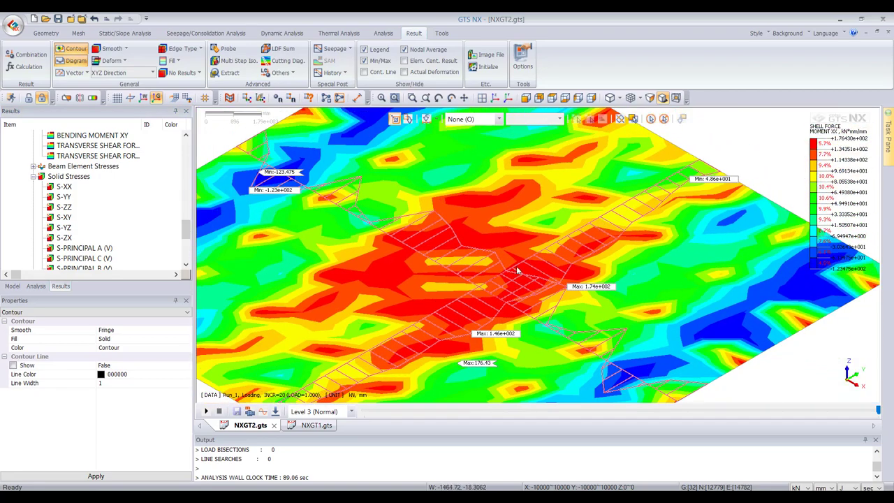
- Hide all displayed mesh sets, show only the Pile mesh, and return to the analysis results
scroll(524, 240, "down", 1)
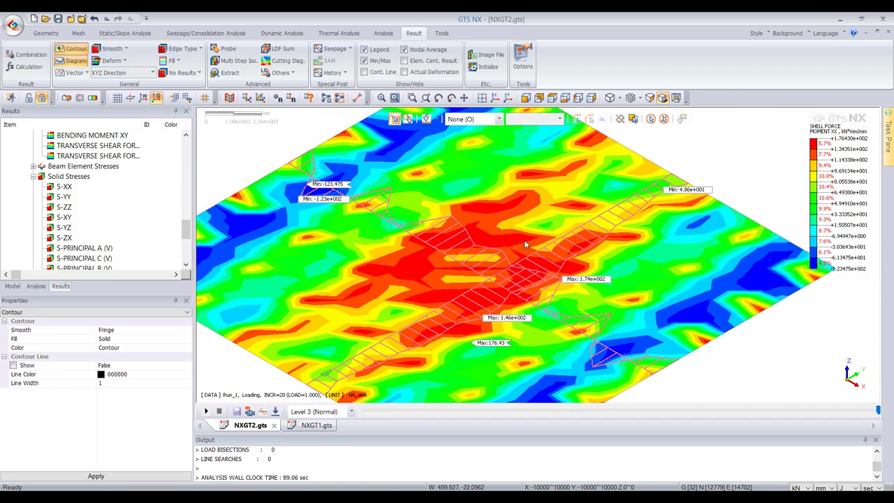
left_click(13, 286)
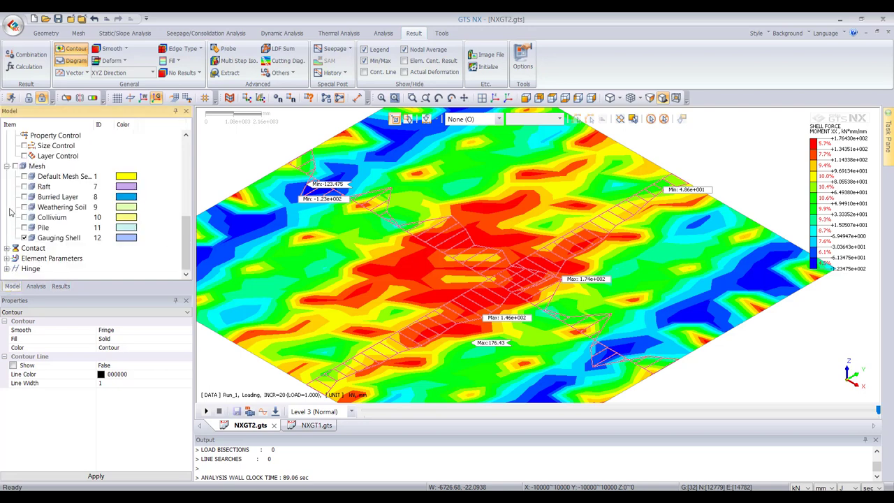
left_click(16, 167)
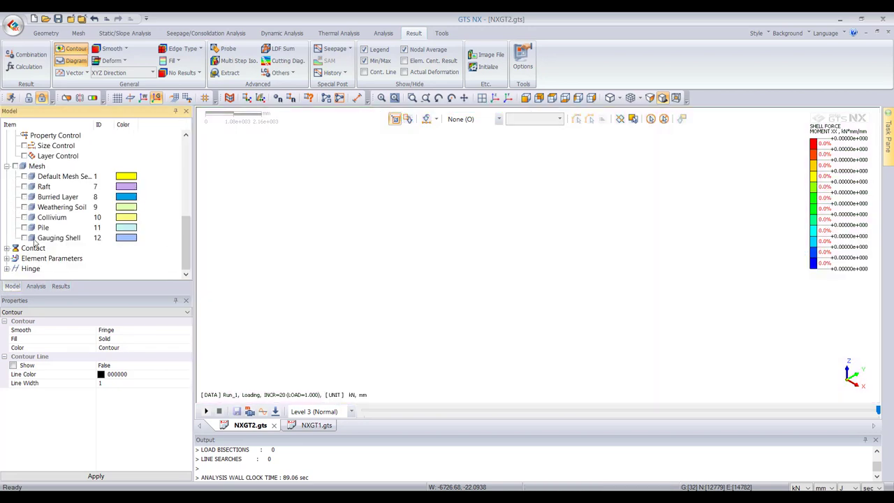
left_click(25, 227)
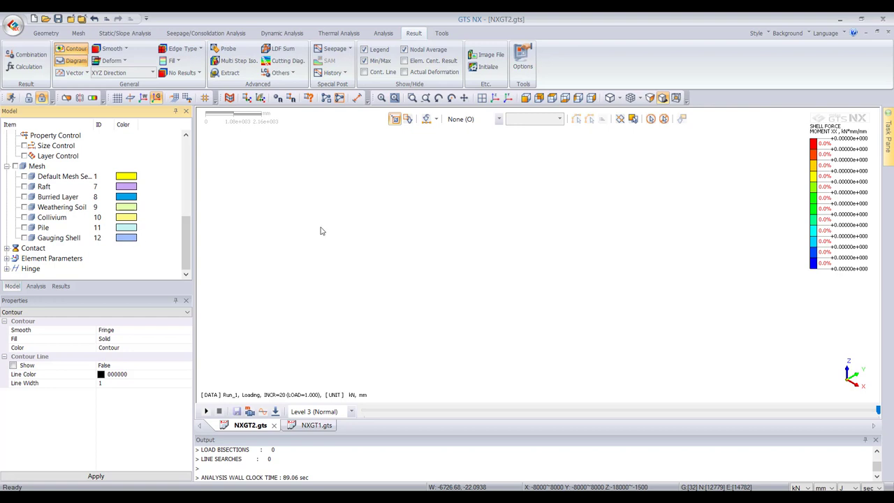
left_click(60, 286)
scroll(483, 259, "down", 3)
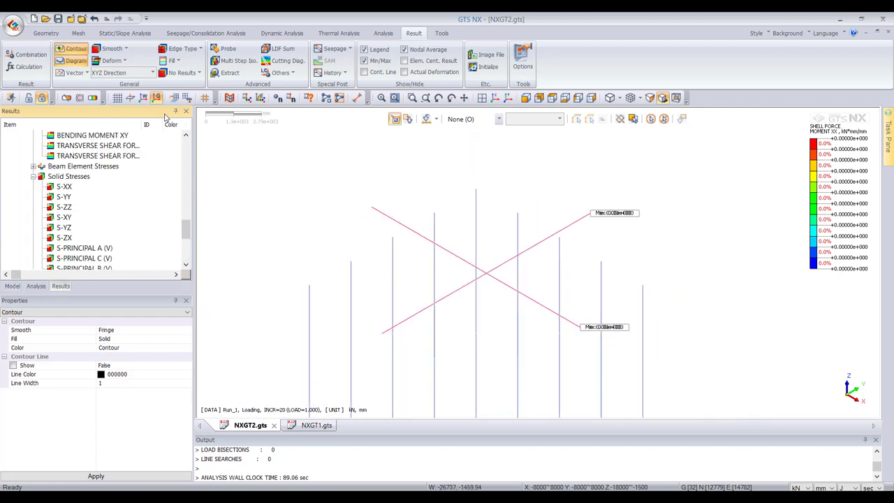
- Switch the displayed axes from the global to the work coordinate system and turn off the Min/Max labels
left_click(143, 98)
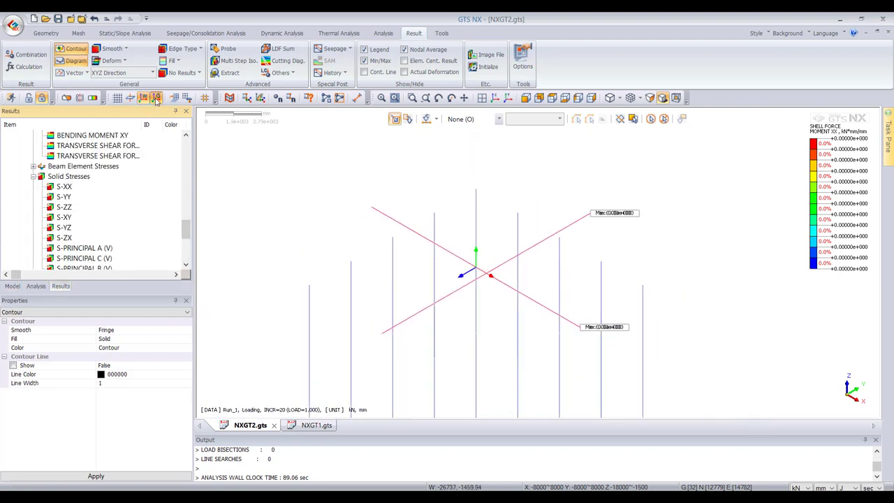
left_click(365, 61)
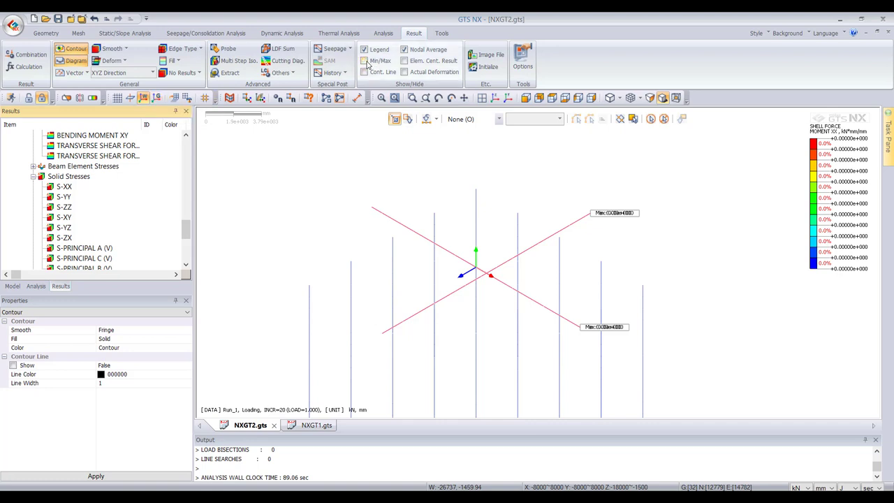
scroll(579, 253, "down", 2)
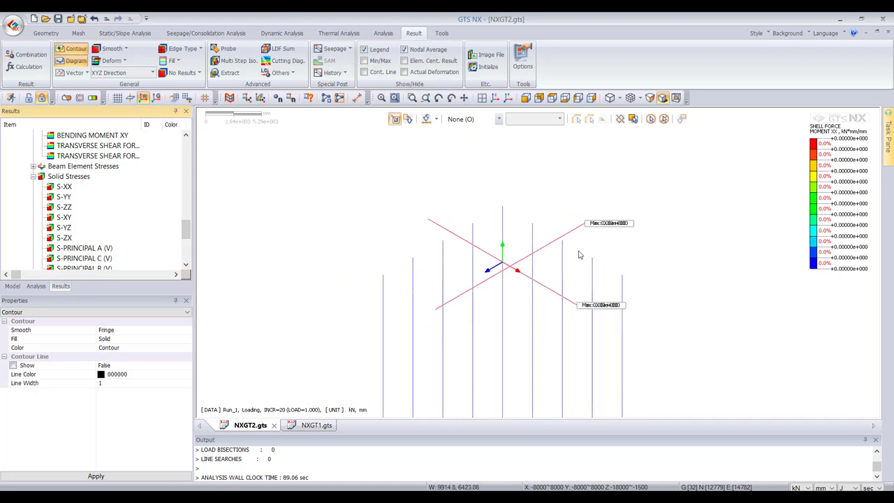
scroll(63, 220, "down", 2)
- Collapse the Solid Stresses and Shell Element Forces results and expand the Beam Element Forces group
scroll(63, 221, "down", 3)
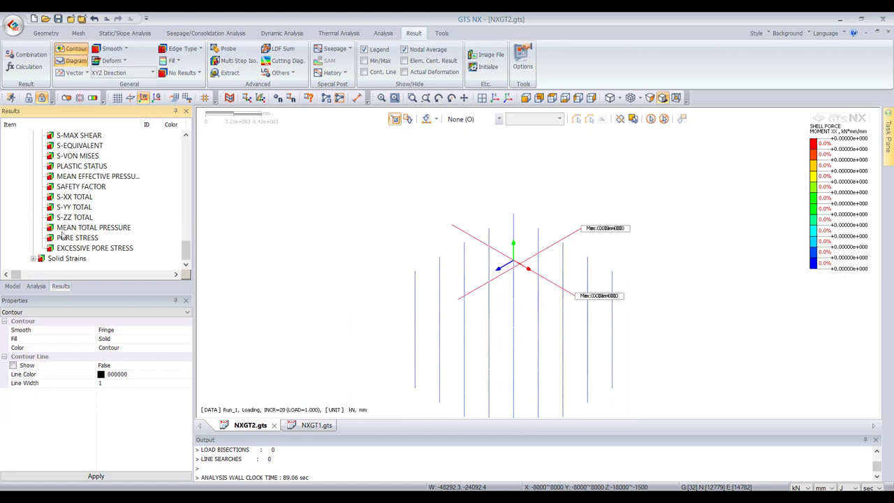
scroll(35, 215, "up", 7)
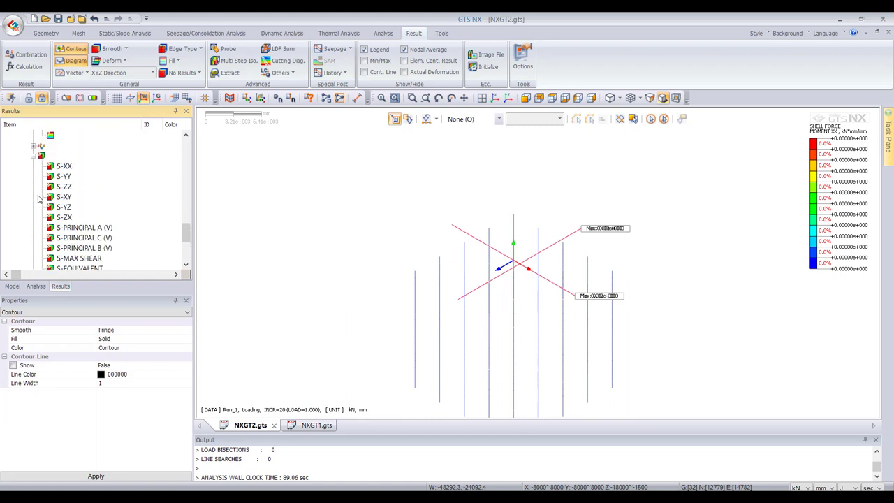
left_click(33, 216)
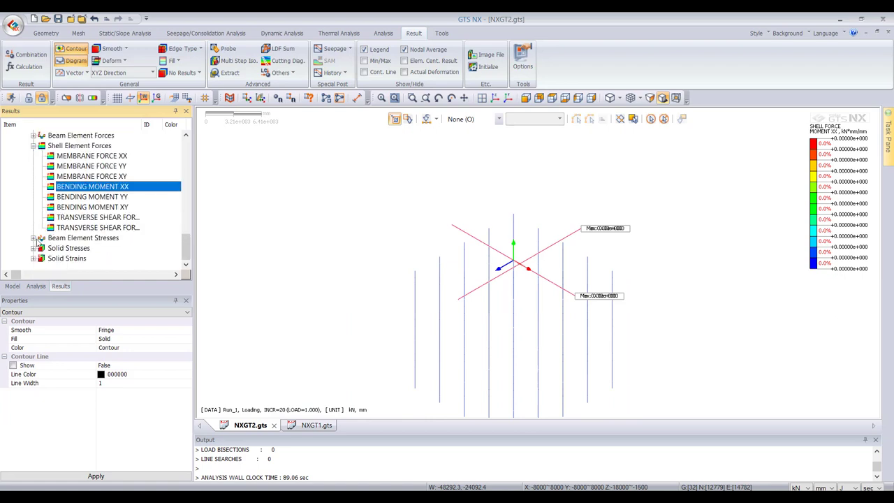
left_click(34, 145)
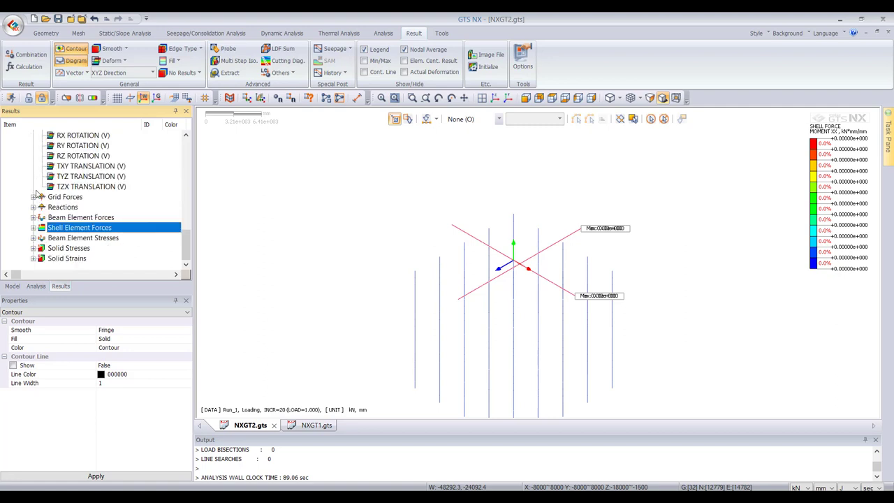
left_click(35, 217)
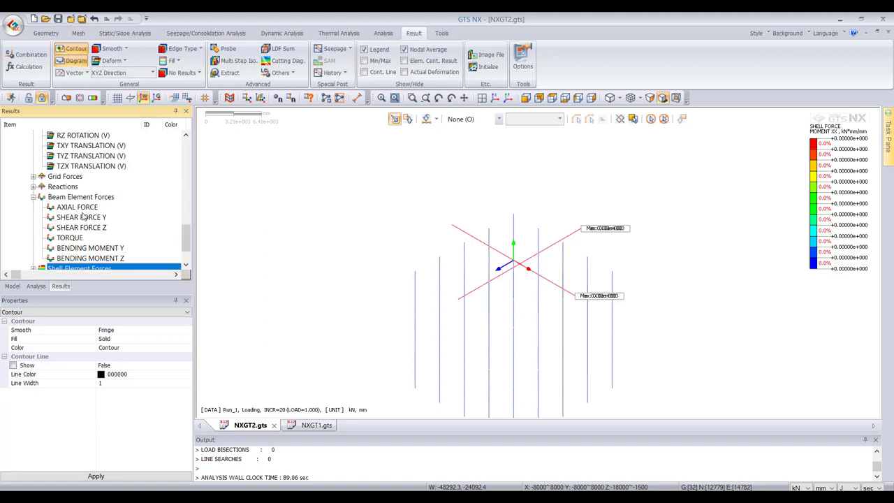
- Display the Bending Moment Y beam force diagram and inspect its distribution along the piles
left_click(103, 250)
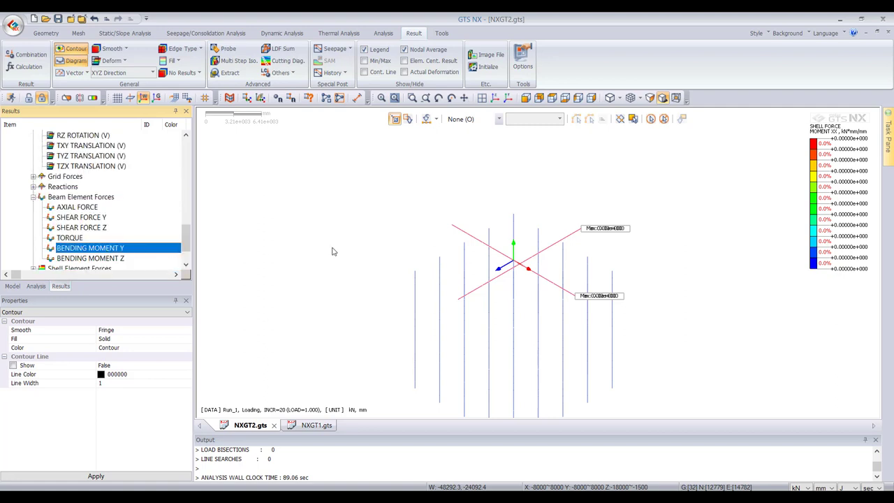
scroll(443, 240, "up", 5)
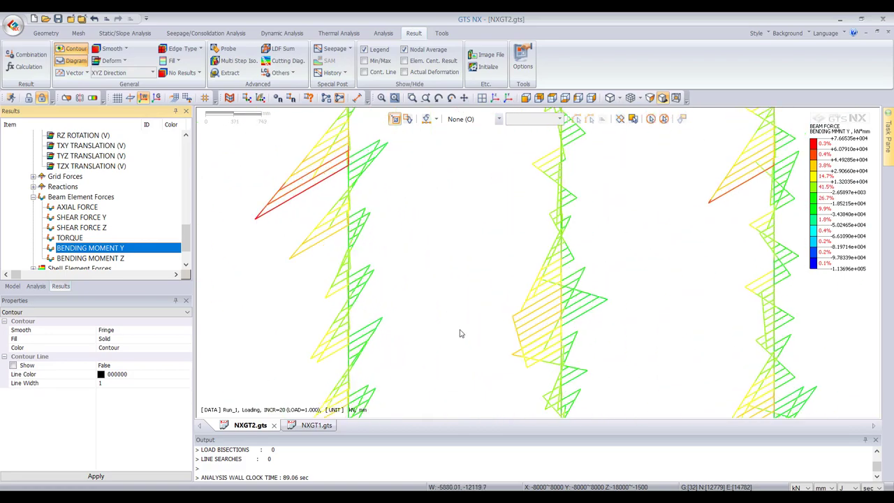
scroll(460, 333, "down", 5)
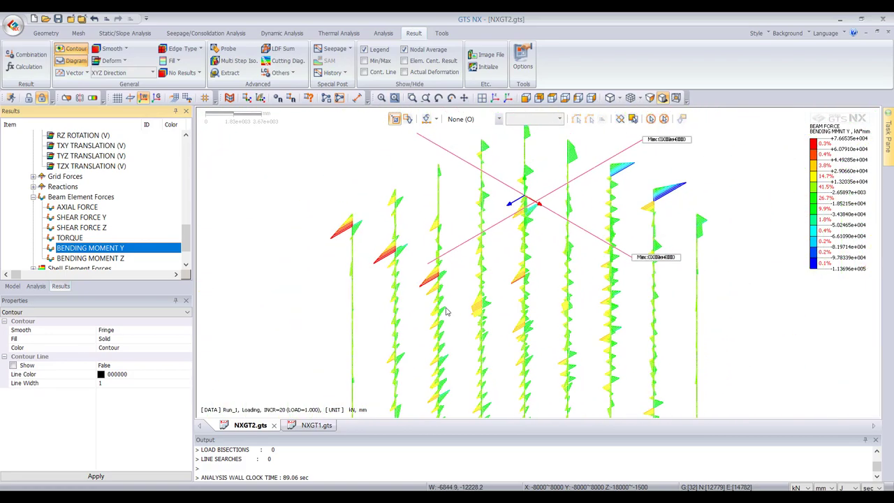
scroll(447, 312, "down", 2)
scroll(646, 210, "up", 5)
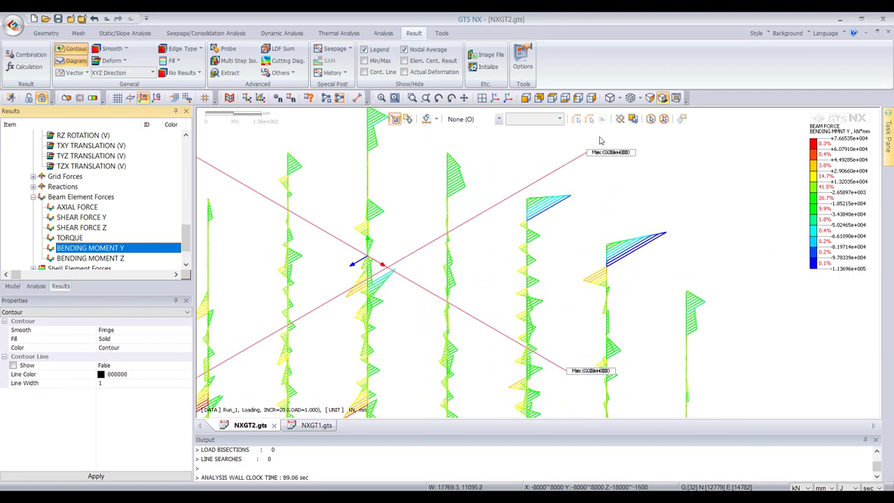
scroll(599, 141, "down", 5)
scroll(600, 265, "up", 5)
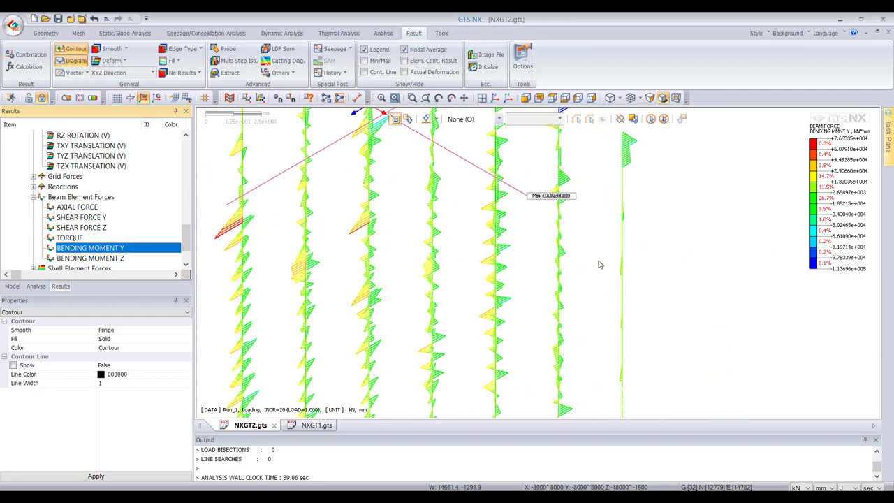
scroll(600, 265, "down", 3)
- Display the Bending Moment Z beam force diagram on the piles, checking it against the neighbouring beam force results
left_click(111, 259)
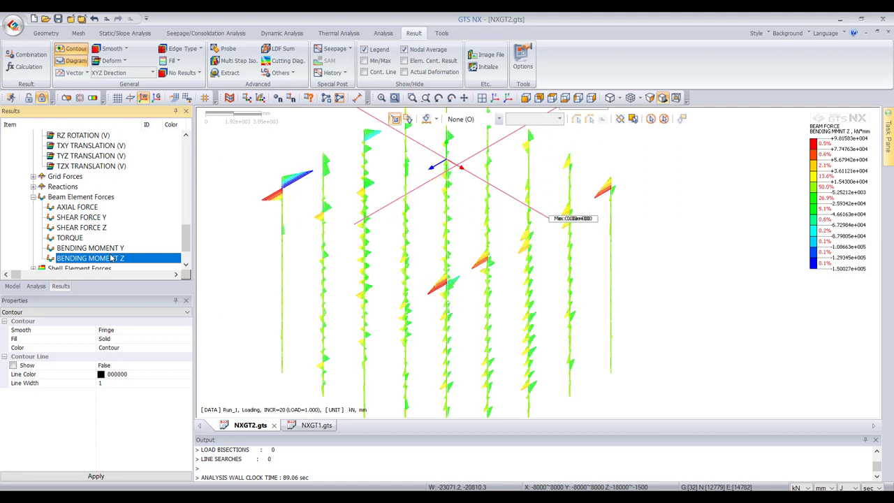
left_click(117, 249)
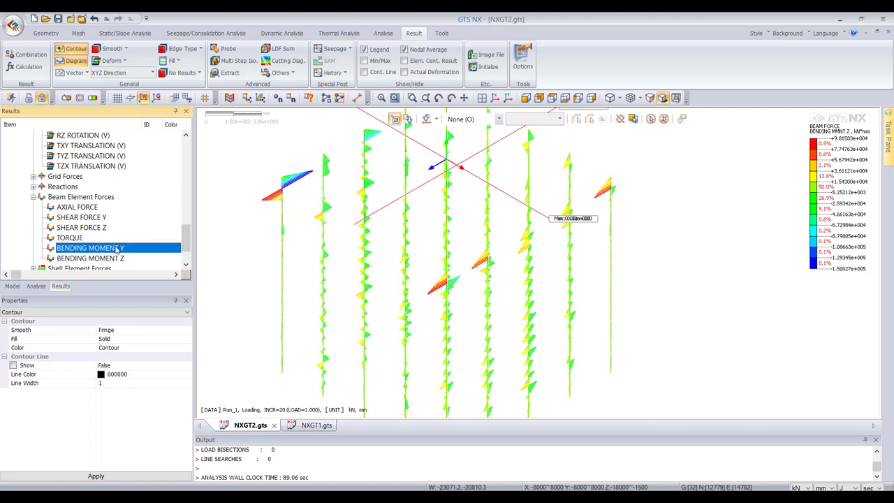
left_click(117, 259)
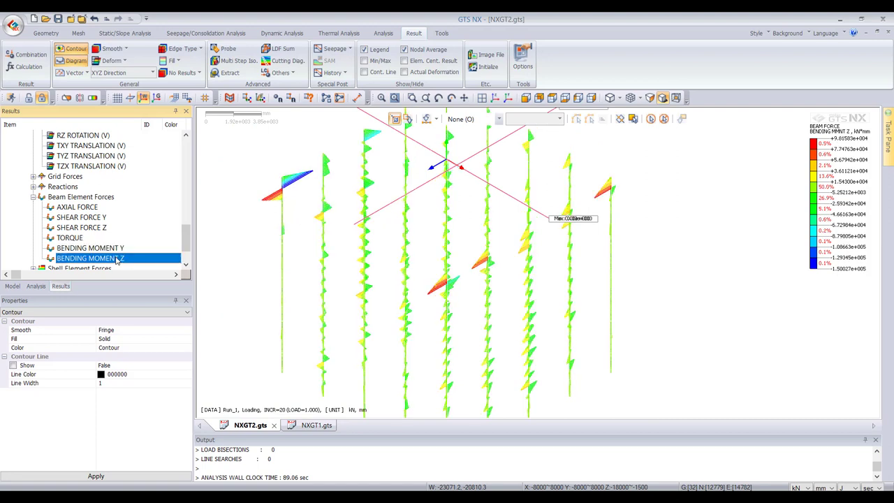
left_click(90, 226)
left_click(112, 260)
- Display the Shear Force Z beam diagram with Min/Max labels turned on and inspect the labelled piles
left_click(81, 227)
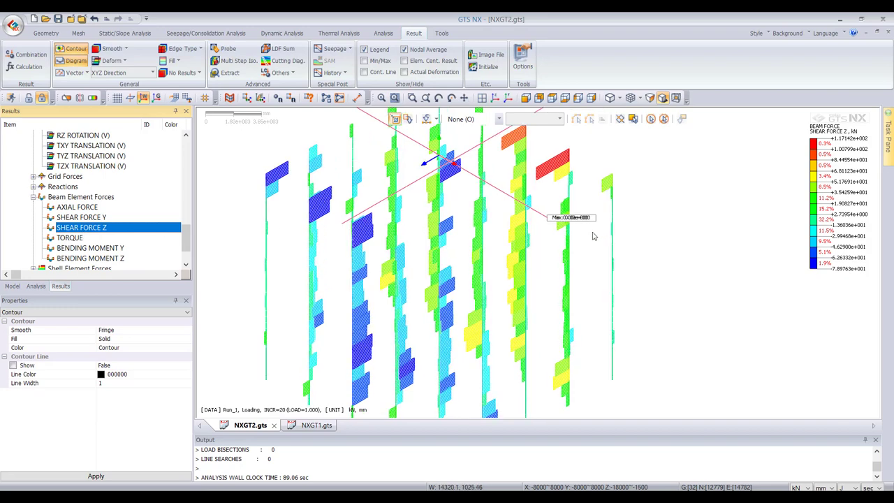
left_click(364, 61)
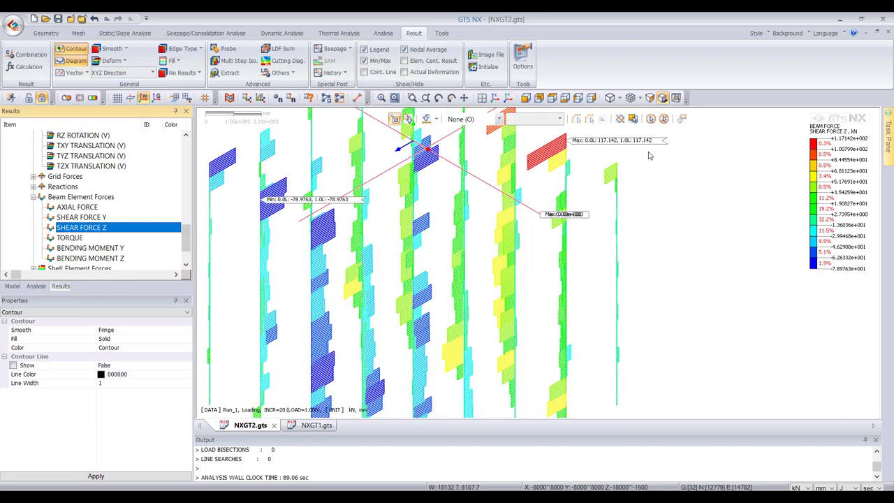
scroll(663, 190, "down", 3)
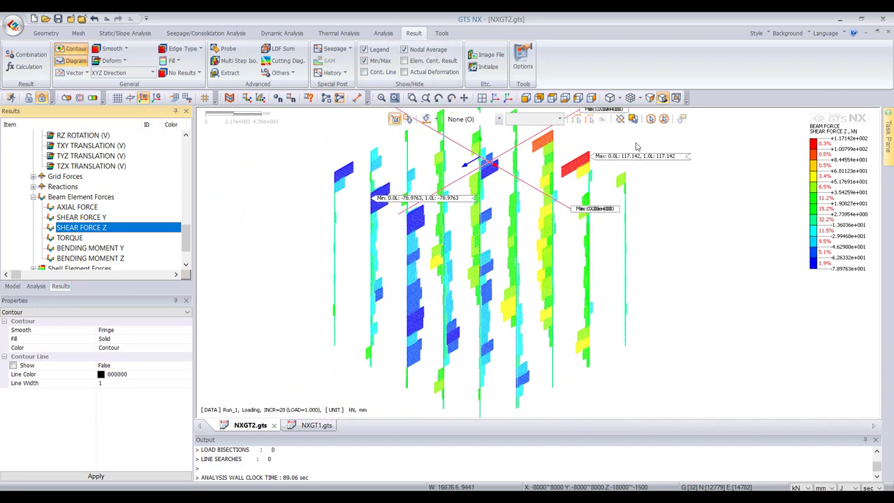
scroll(636, 146, "up", 3)
middle_click_drag(657, 148, 643, 162)
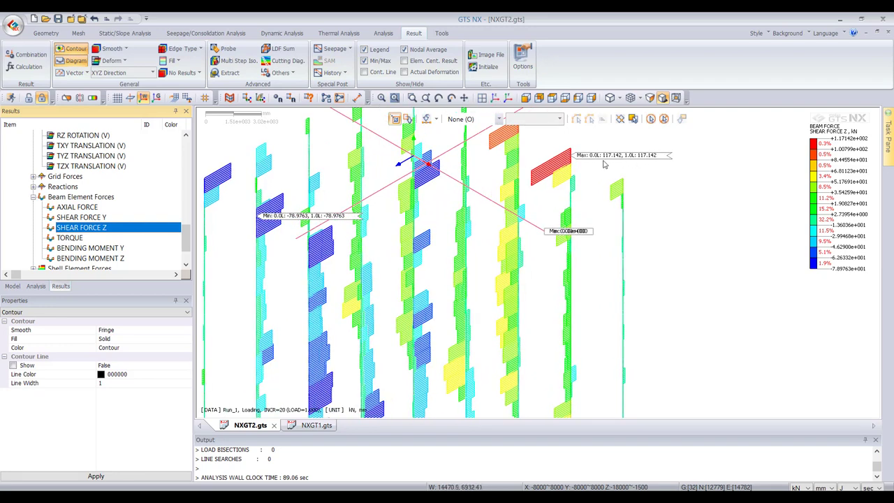
- Display the Axial Force beam diagram and inspect its minimum and maximum labels along the piles
left_click(65, 209)
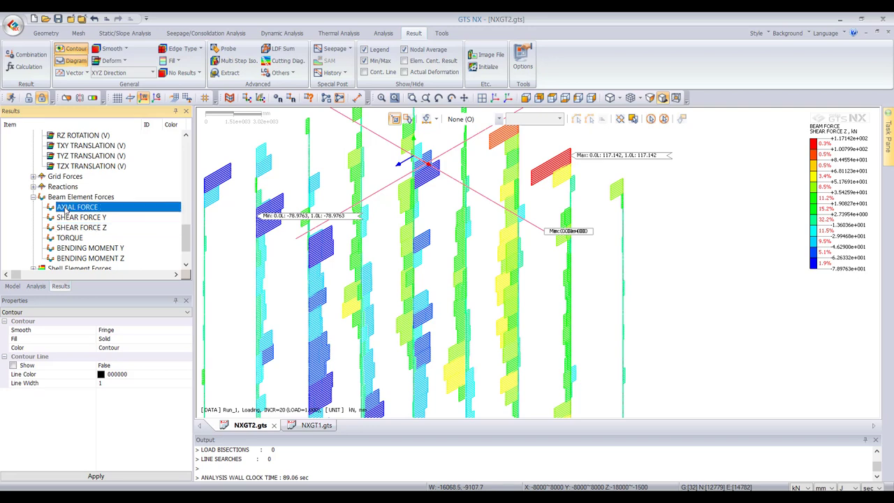
scroll(463, 211, "down", 5)
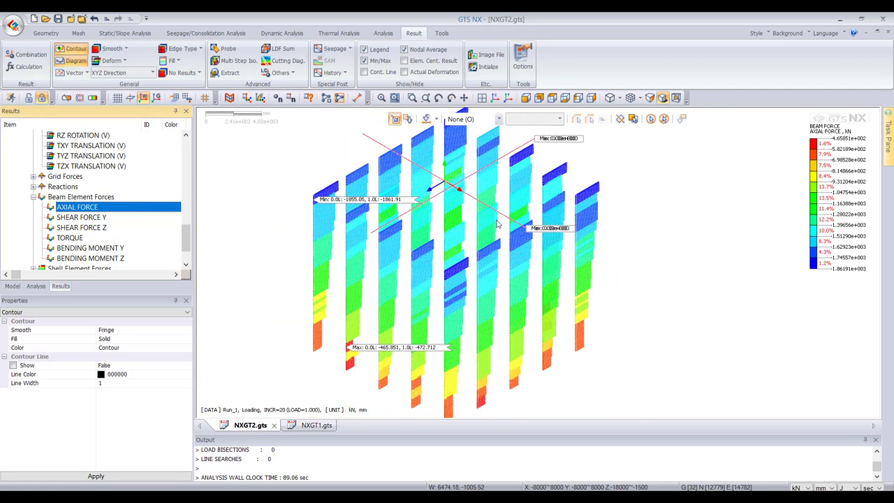
scroll(405, 360, "up", 2)
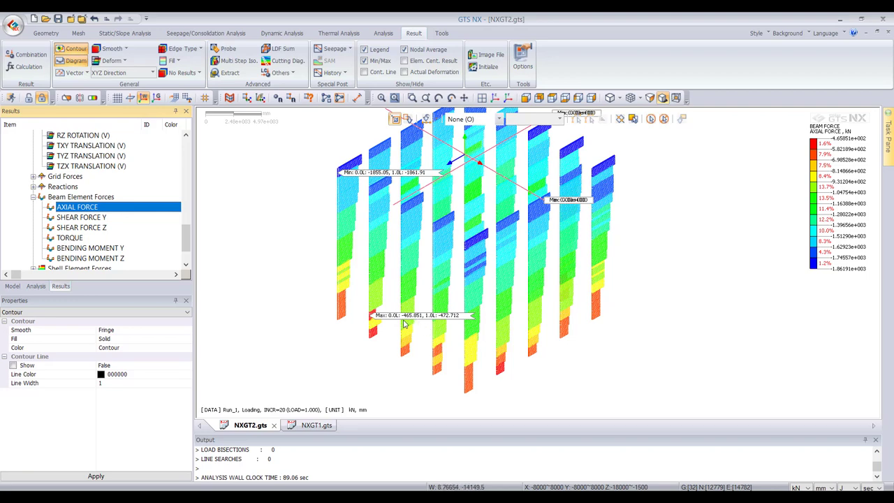
scroll(403, 323, "up", 2)
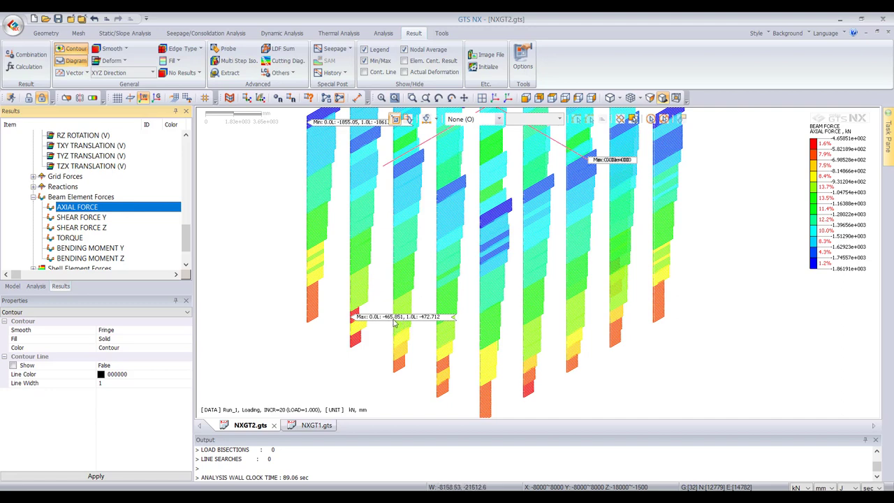
scroll(423, 323, "down", 10)
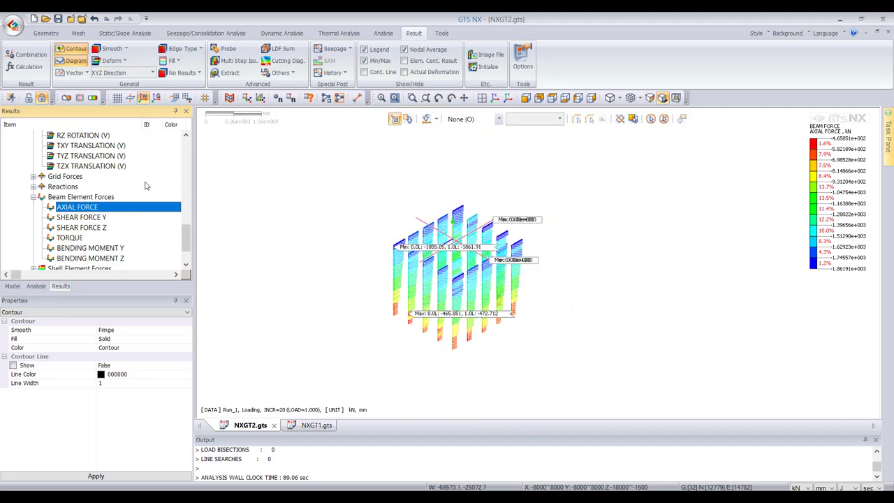
scroll(409, 222, "up", 3)
scroll(409, 222, "up", 2)
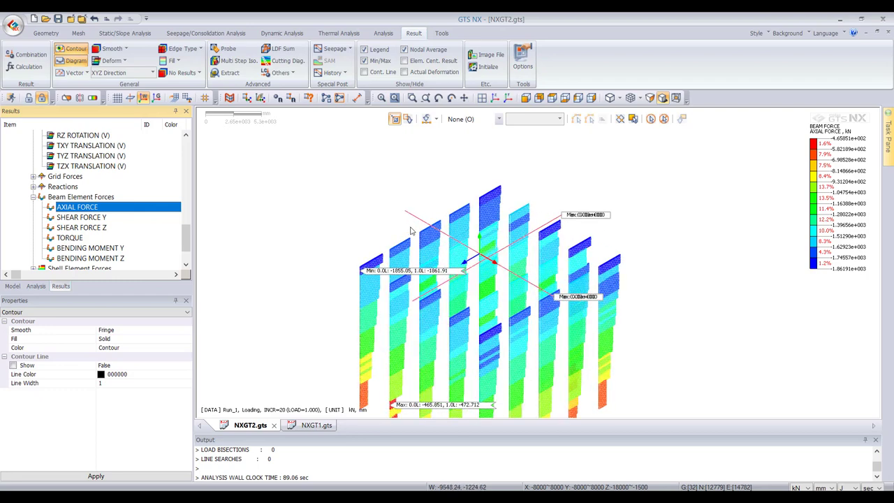
- Step the Axial Force diagram through the Loading stage increments, including 4, 8 and 16
left_click(725, 320)
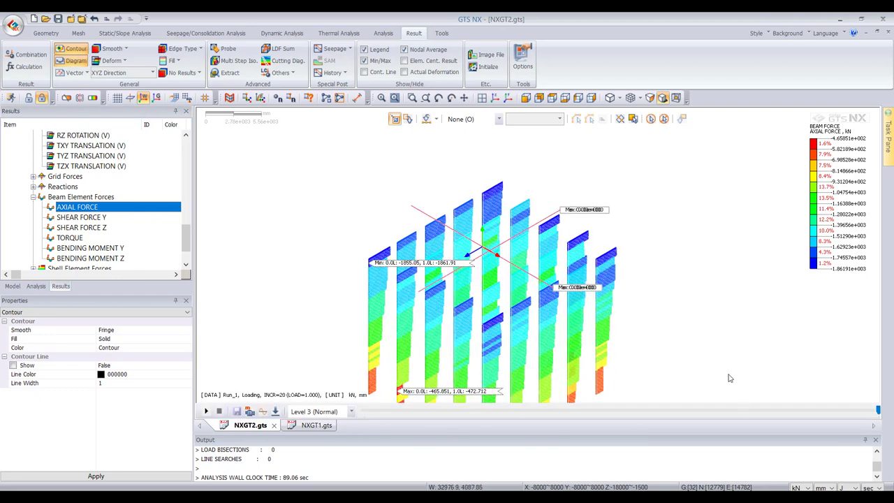
left_click(570, 411)
left_click(468, 410)
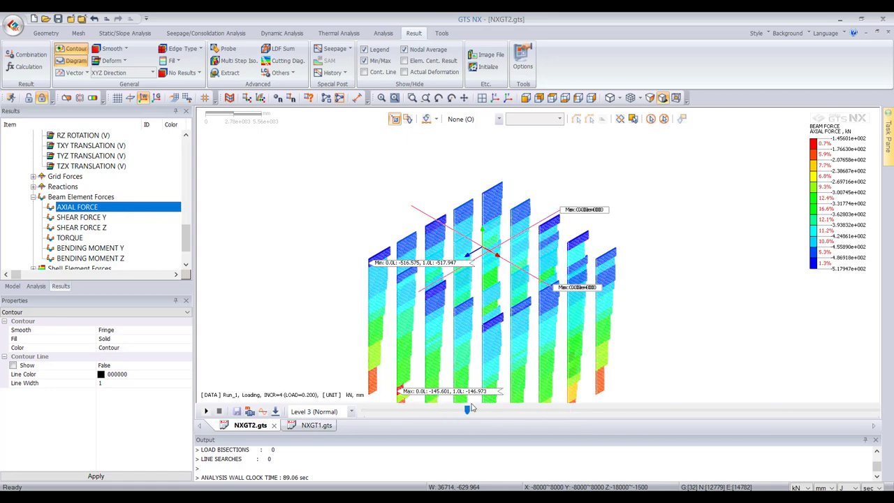
left_click(514, 412)
left_click(636, 411)
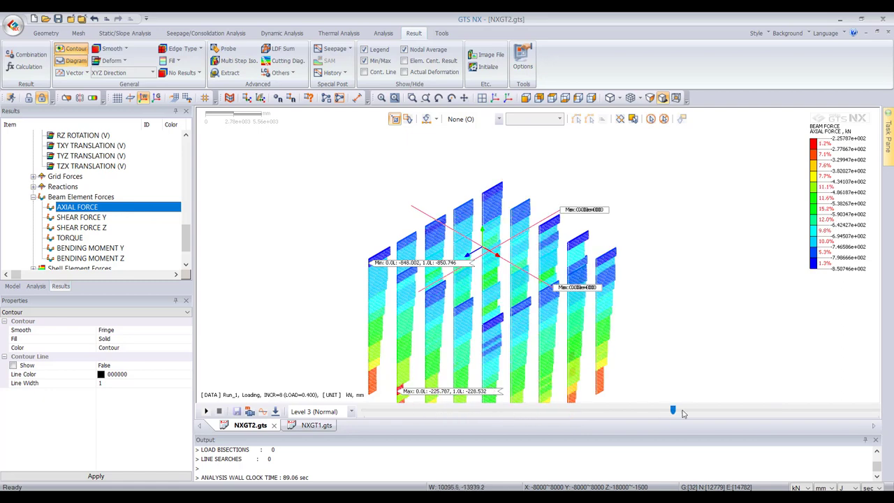
left_click(789, 413)
left_click(874, 412)
left_click(874, 412)
scroll(34, 221, "down", 1)
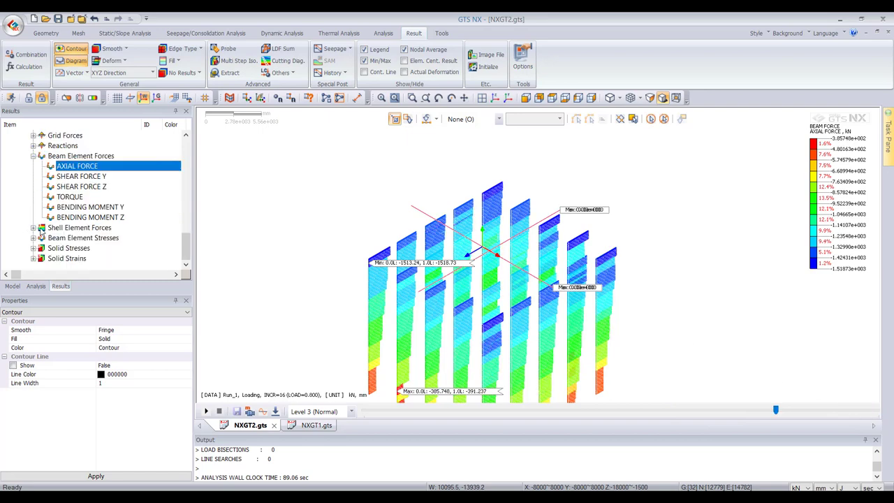
- Examine the pile axial force distribution at Loading increment 16 across the whole pile group, from pile heads to toes
scroll(48, 238, "up", 15)
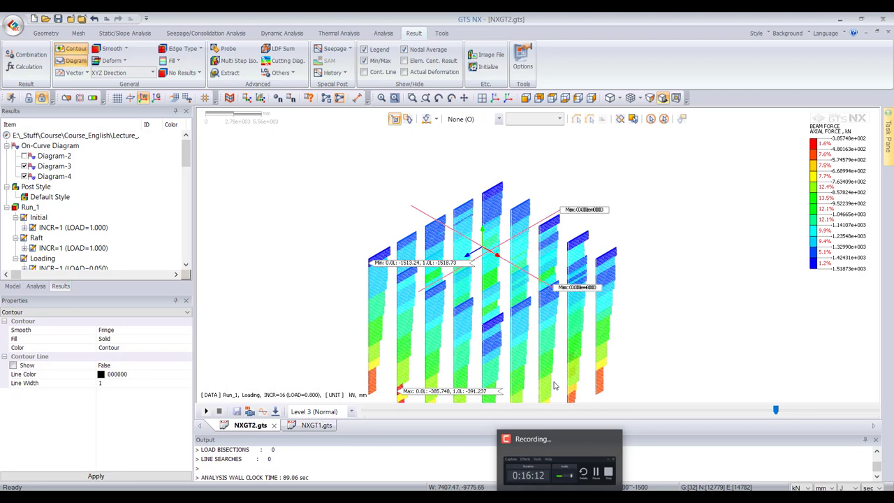
left_click(575, 466)
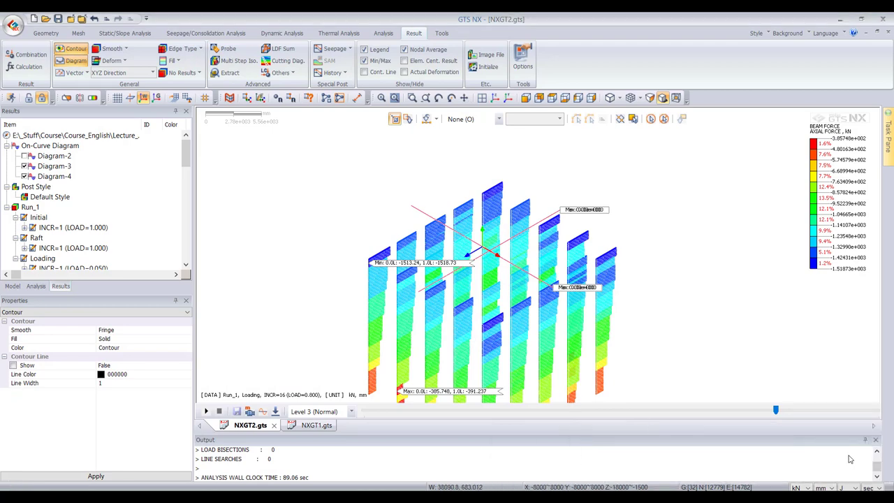
scroll(858, 235, "down", 4)
scroll(755, 268, "up", 2)
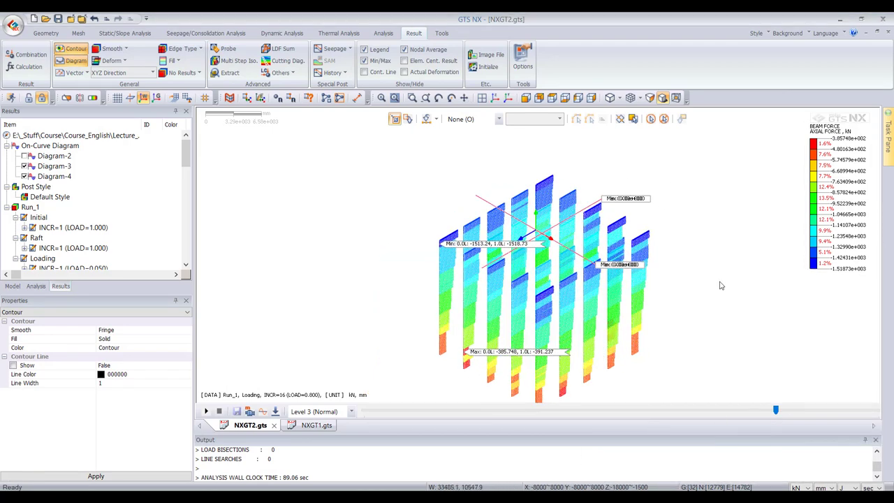
scroll(720, 282, "up", 2)
scroll(387, 241, "up", 1)
scroll(445, 240, "down", 3)
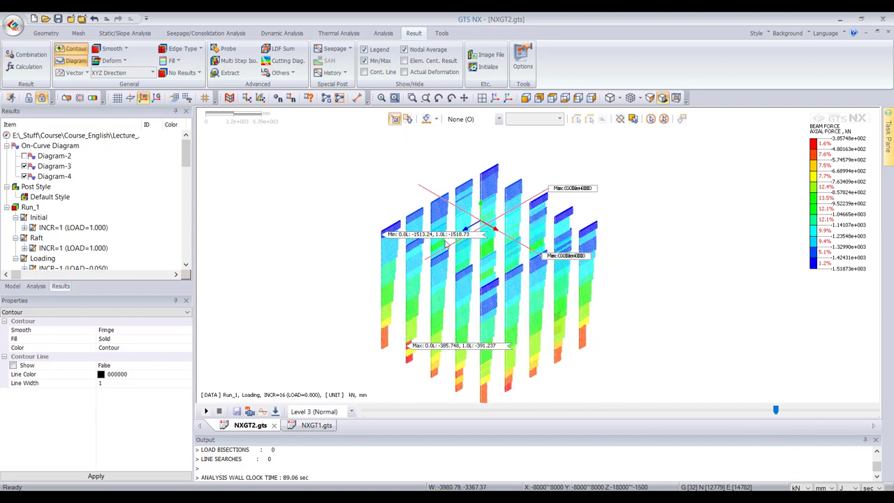
scroll(445, 243, "down", 2)
scroll(391, 311, "up", 4)
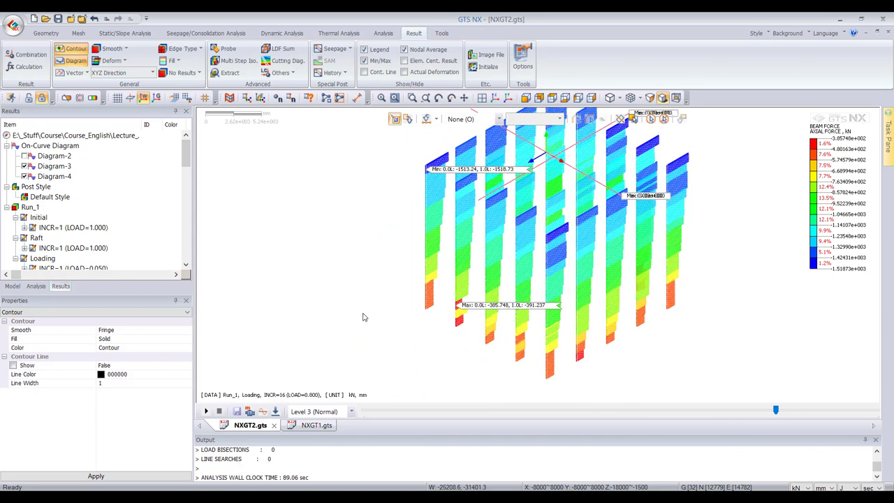
middle_click_drag(363, 317, 459, 229)
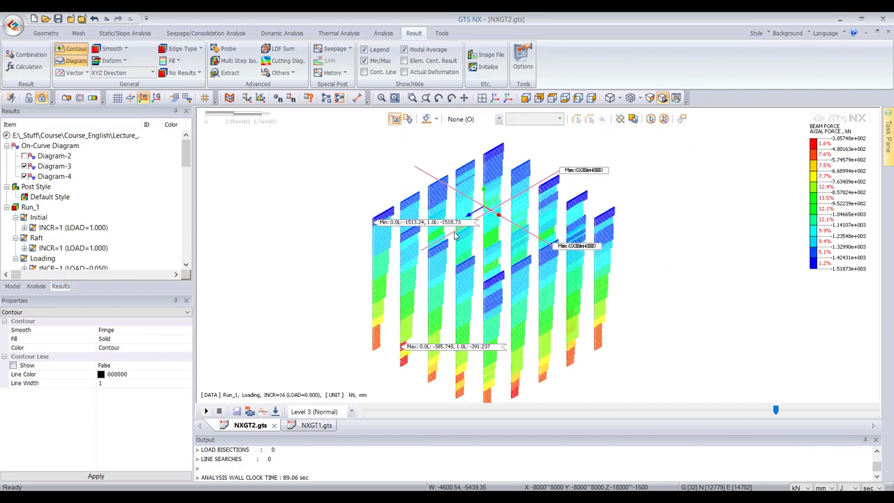
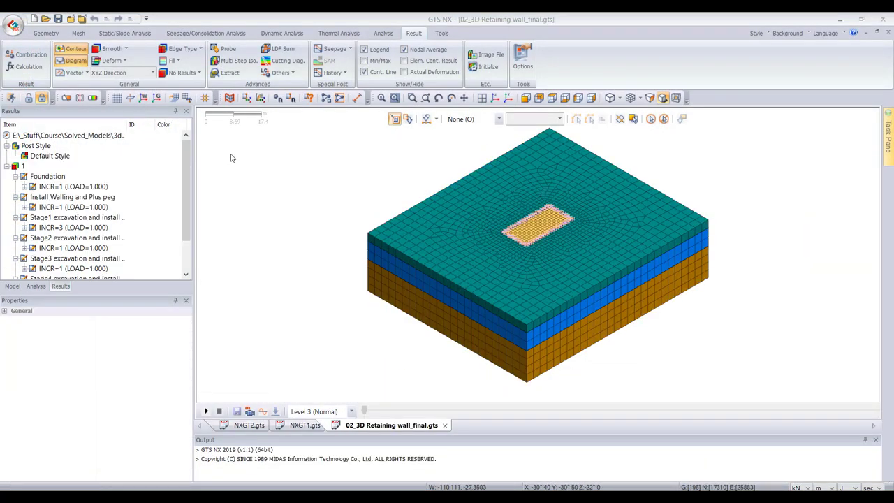
- Start saving a copy of the retaining wall model and choose the Course_English\Lecture_7_English folder as its location
left_click(13, 25)
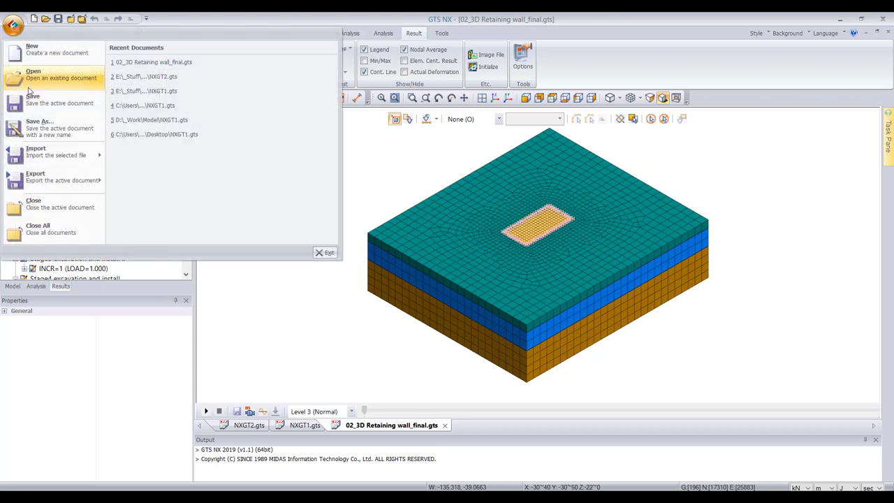
left_click(41, 140)
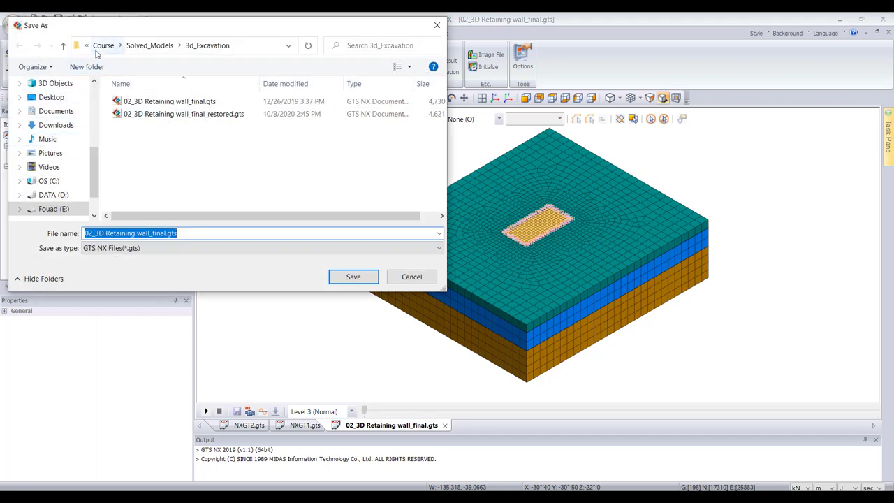
left_click(102, 46)
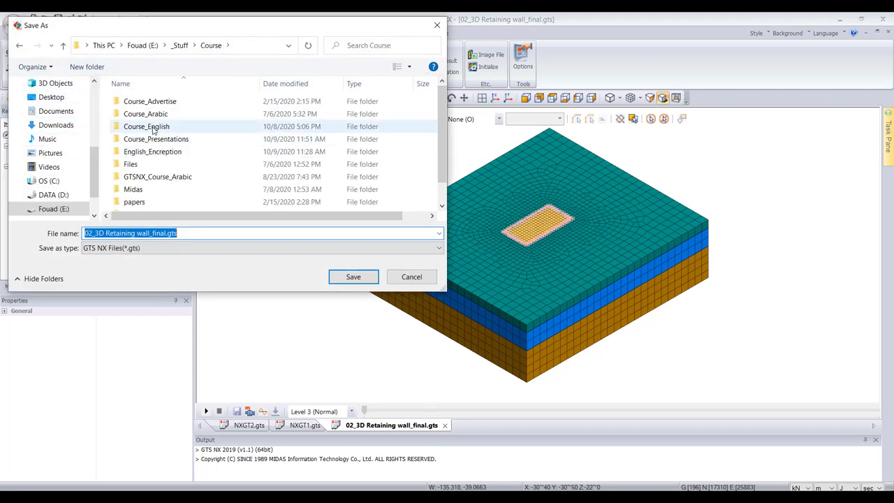
double_click(154, 129)
double_click(157, 177)
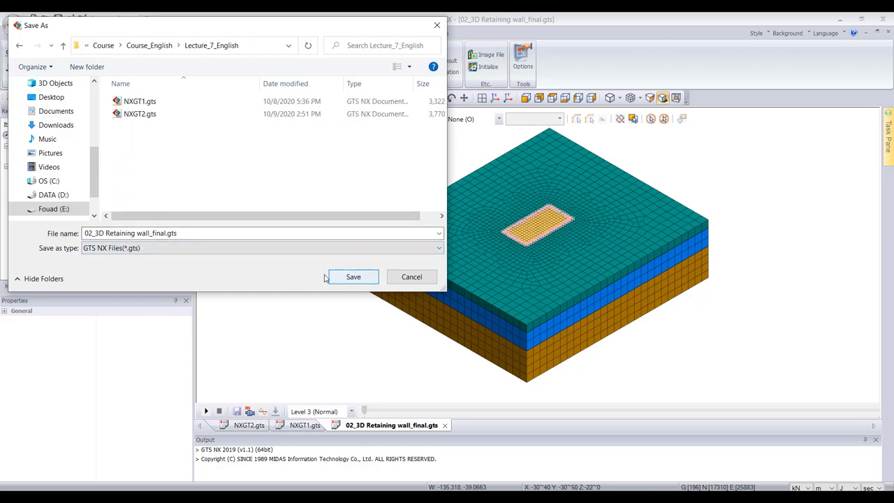
- Name the copy 02_3D Retaining wall_Raft.gts by replacing "final" with "Raft", and save it
left_click(159, 233)
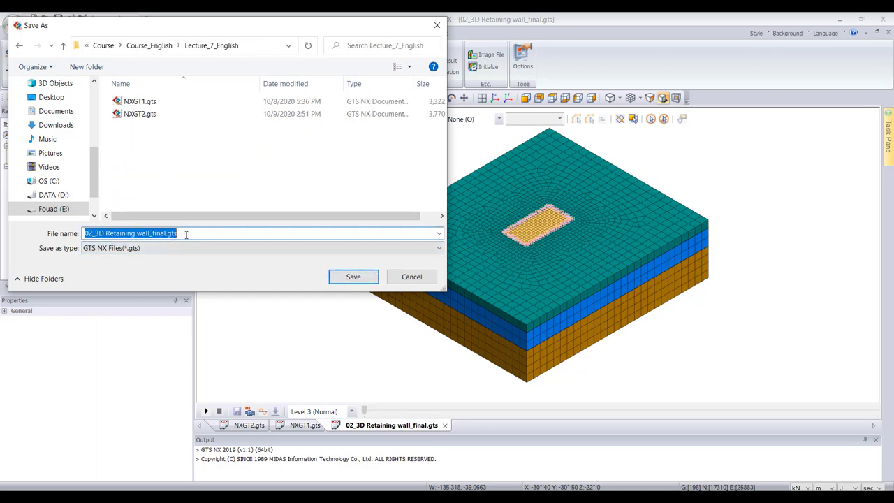
left_click(166, 233)
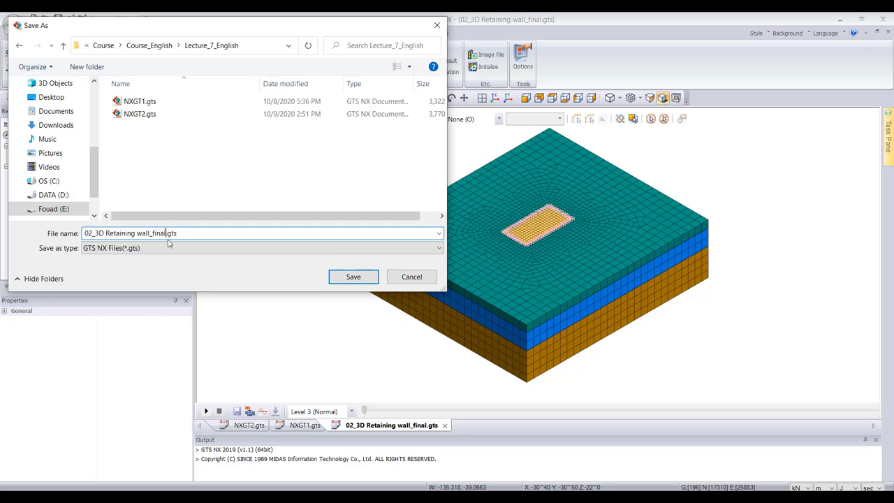
key("BackSpace")
key("BackSpace")
key("BackSpace")
key("BackSpace")
key("BackSpace")
key("BackSpace")
type("ٌشبف")
key("BackSpace")
key("BackSpace")
key("BackSpace")
key("BackSpace")
type("Raft")
key("Return")
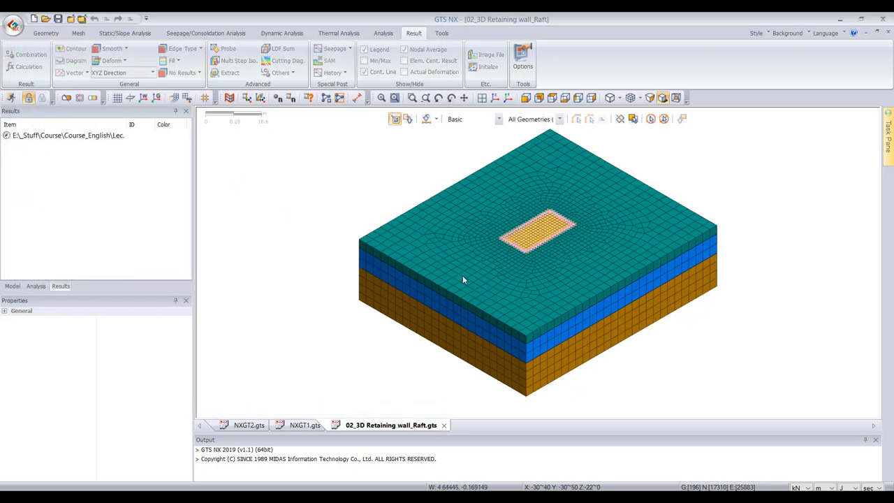
- Examine the mesh of the rectangular excavation area and the surrounding ground surface up close
scroll(542, 220, "up", 6)
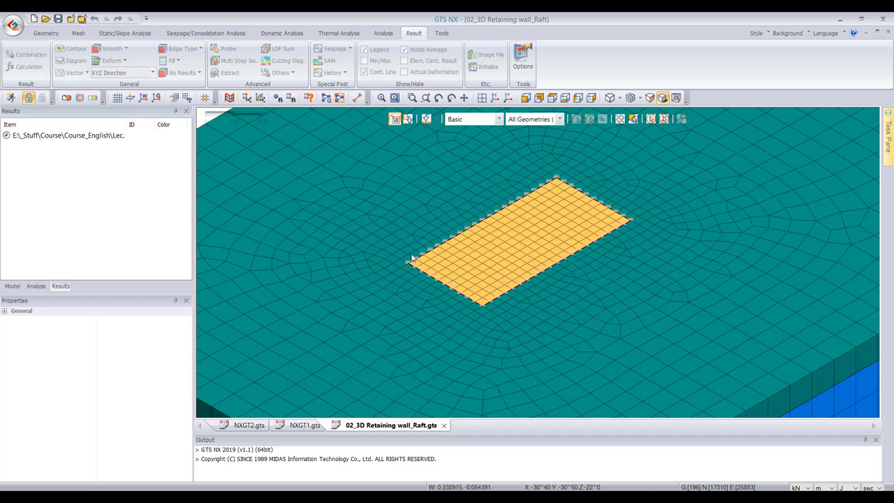
scroll(432, 249, "down", 3)
scroll(431, 250, "up", 5)
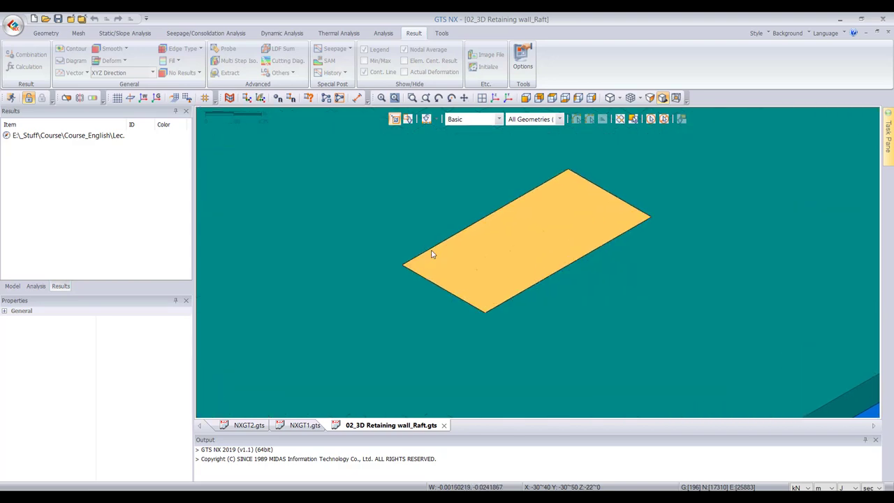
scroll(431, 252, "up", 3)
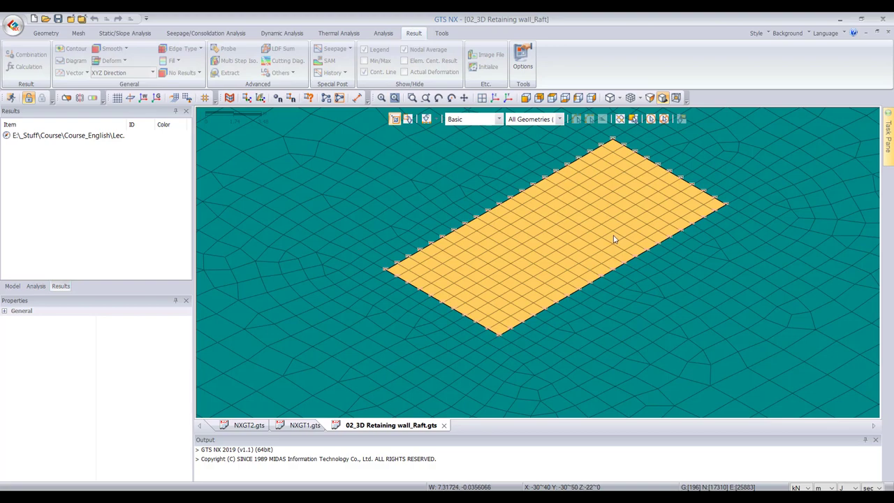
scroll(613, 249, "down", 3)
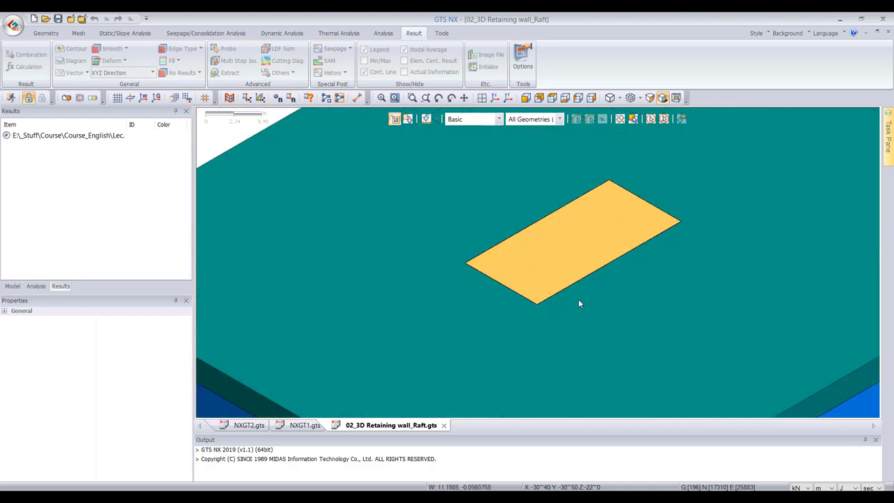
scroll(499, 333, "up", 4)
scroll(544, 278, "down", 4)
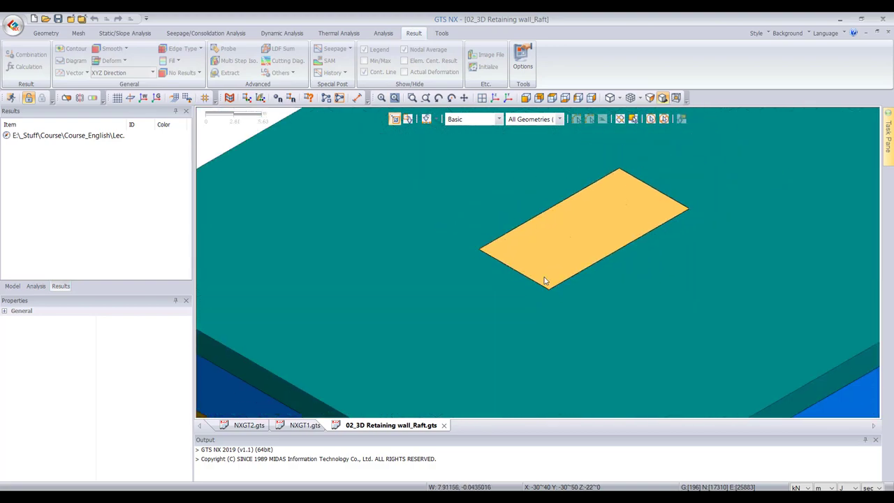
scroll(615, 192, "up", 3)
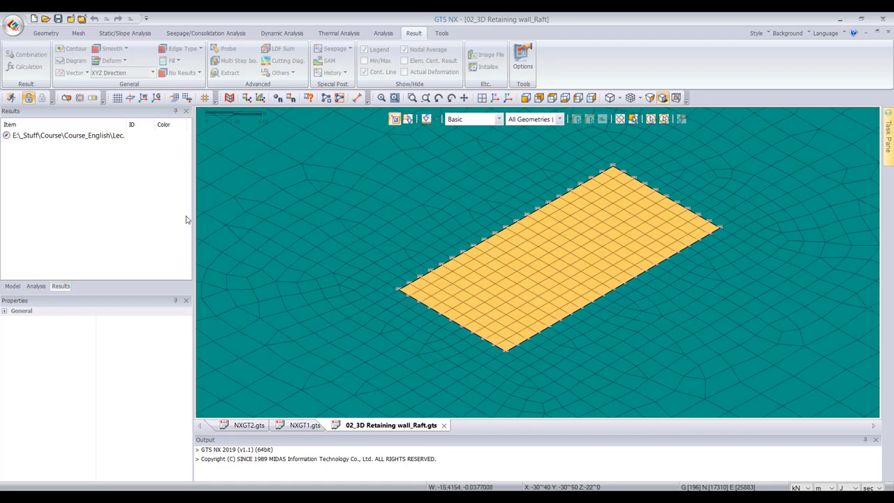
- Review the model's mesh sets, from the excavation stages and soil layers to the walings, struts, anchors, interface and rigid links
left_click(36, 286)
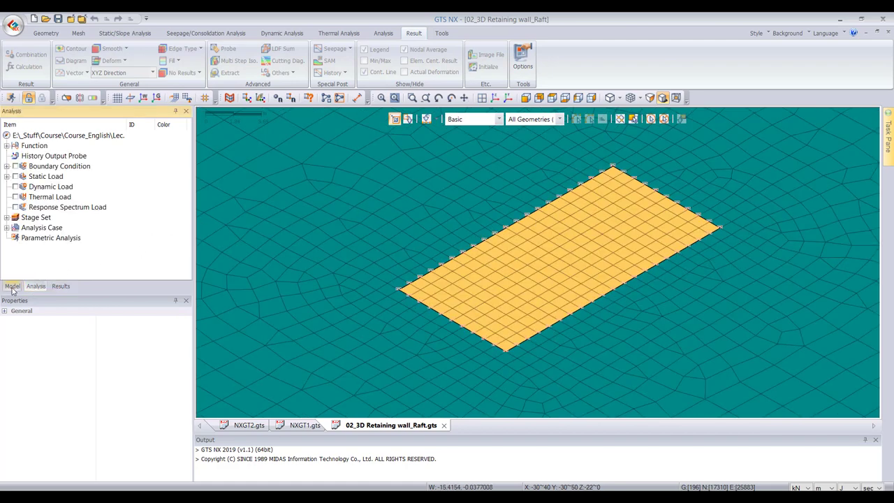
left_click(12, 286)
scroll(29, 243, "down", 1)
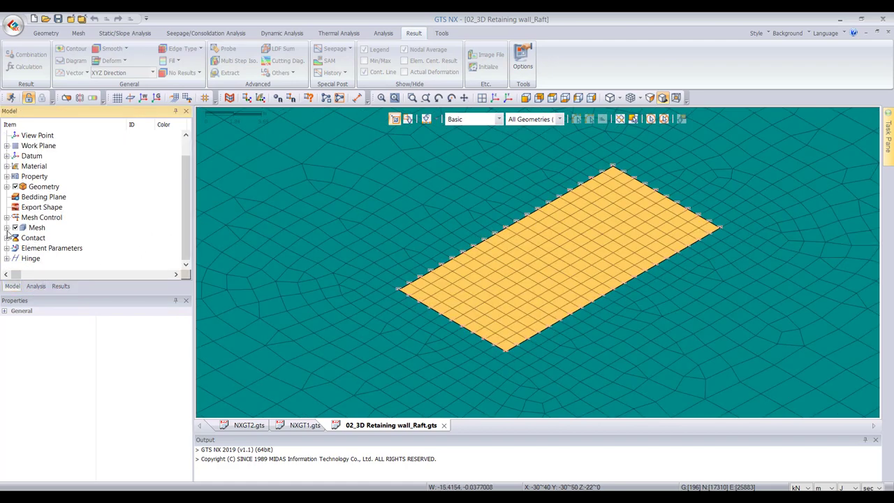
left_click(6, 228)
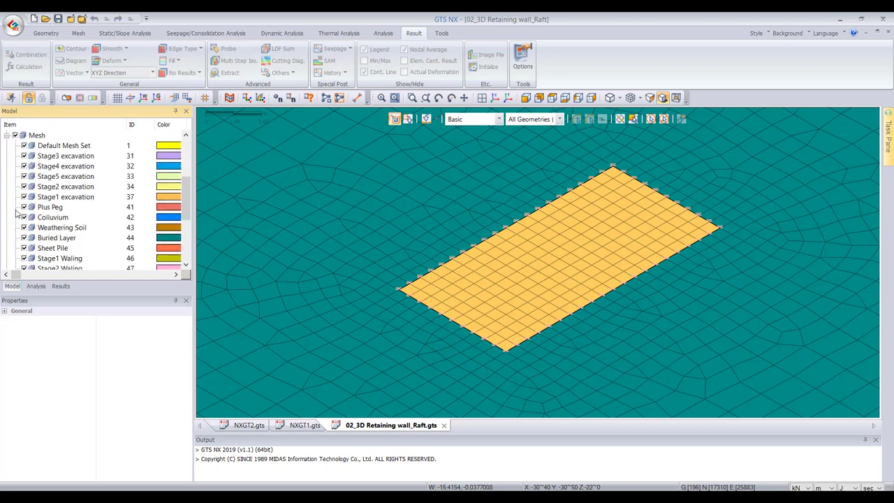
scroll(16, 213, "up", 2)
scroll(19, 211, "down", 4)
scroll(22, 208, "up", 1)
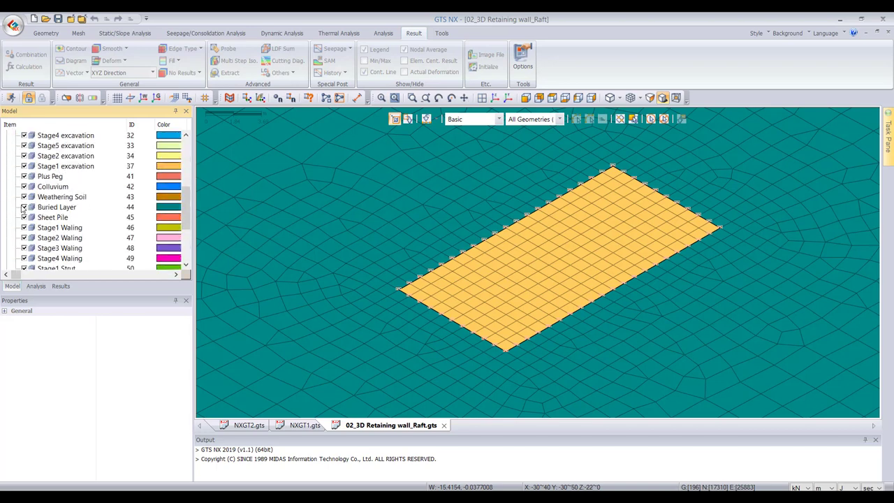
scroll(22, 208, "up", 2)
scroll(70, 202, "down", 5)
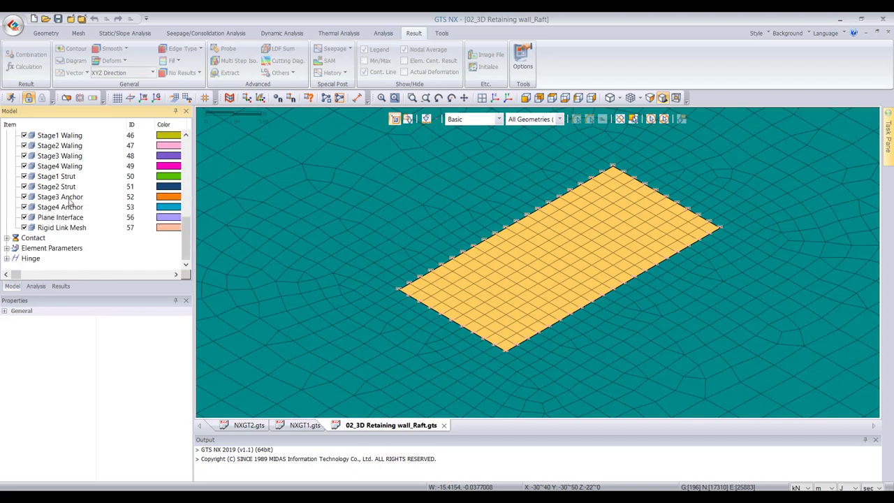
scroll(61, 233, "up", 2)
scroll(60, 233, "down", 2)
scroll(60, 232, "up", 5)
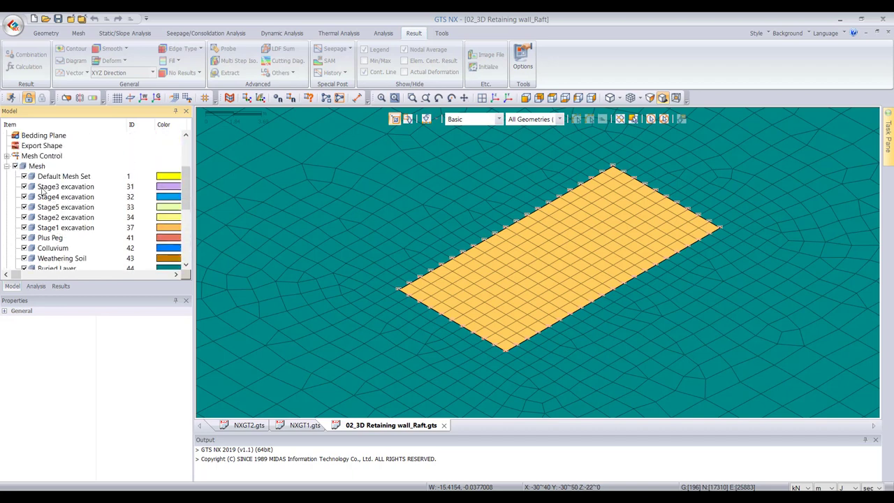
- Try to delete interface property number 16 from the property list, and close the list
left_click(77, 33)
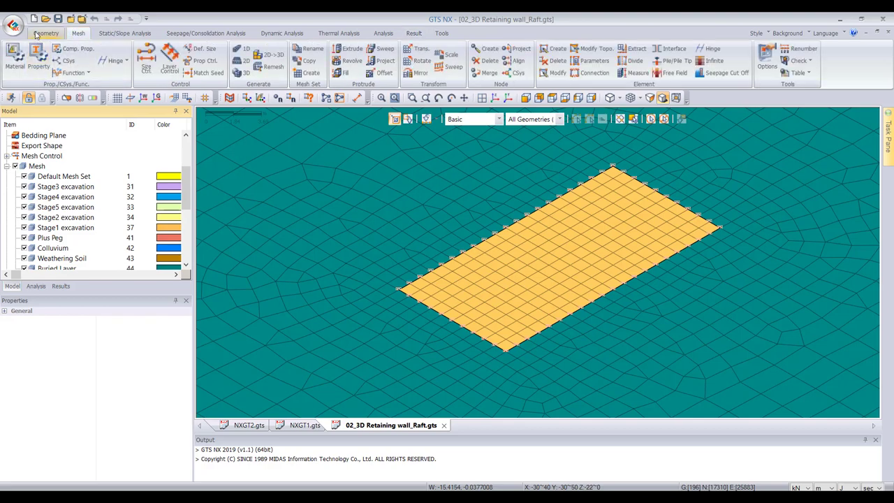
left_click(39, 60)
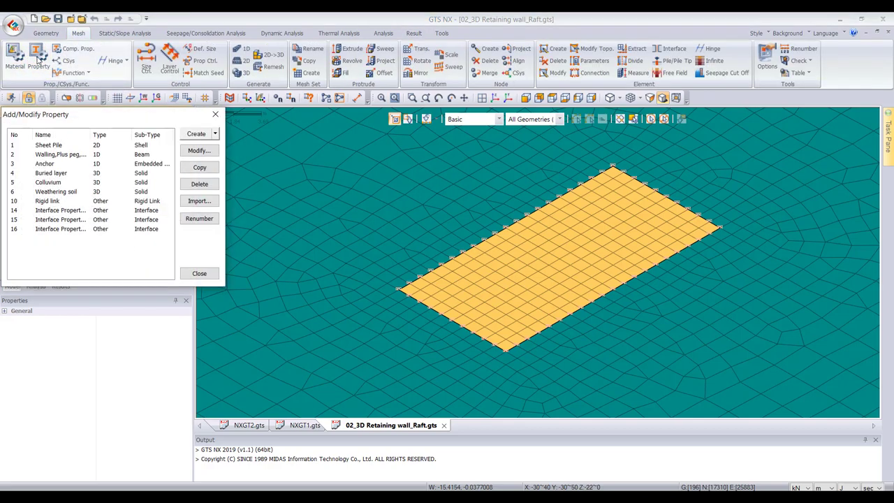
left_click(71, 231)
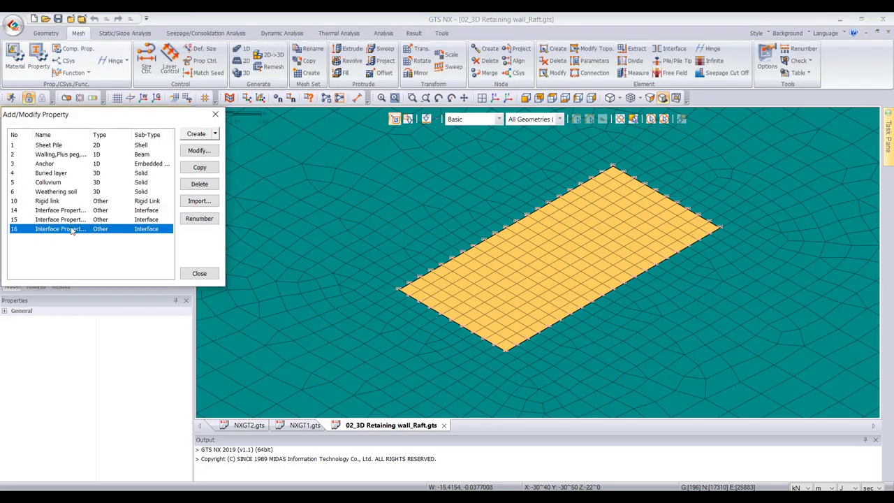
key("Delete")
left_click(199, 273)
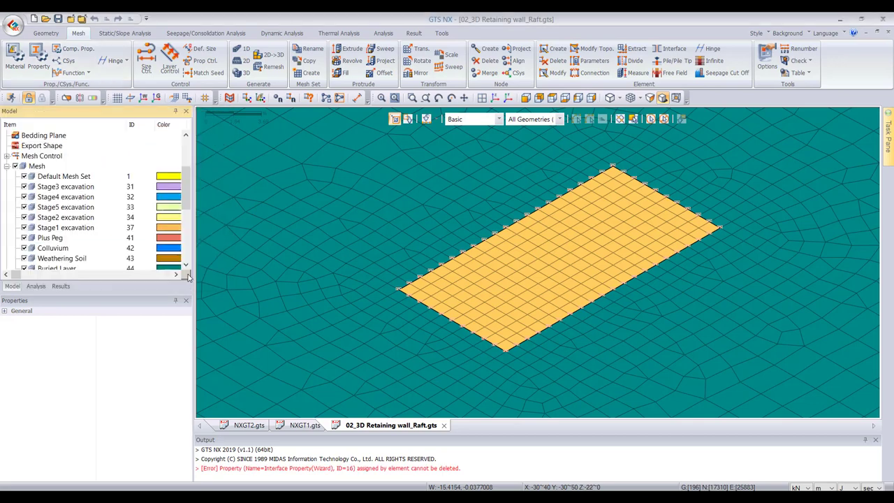
- Delete the Colluvium, Weathering Soil and Buried Layer mesh sets from the model
scroll(32, 253, "down", 5)
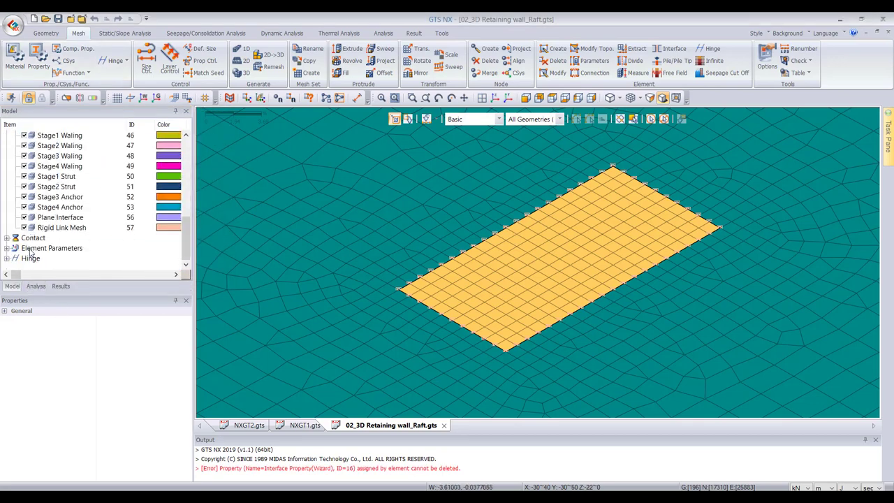
scroll(33, 253, "up", 3)
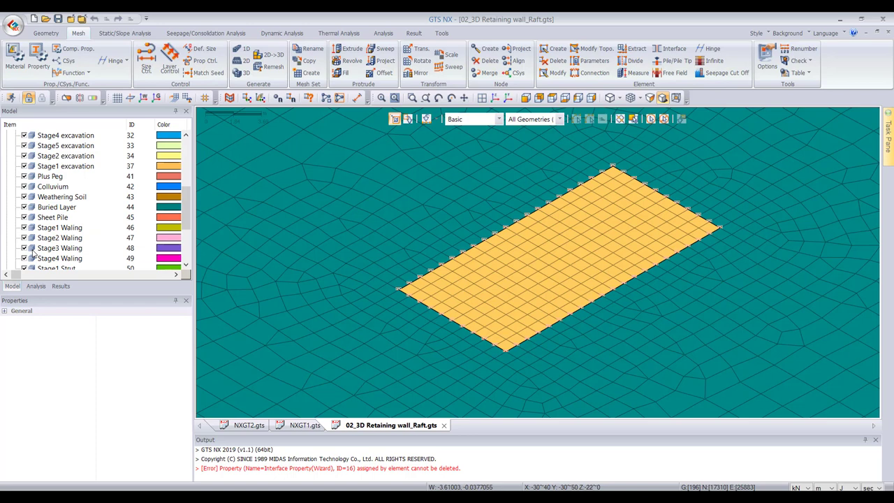
scroll(38, 252, "down", 2)
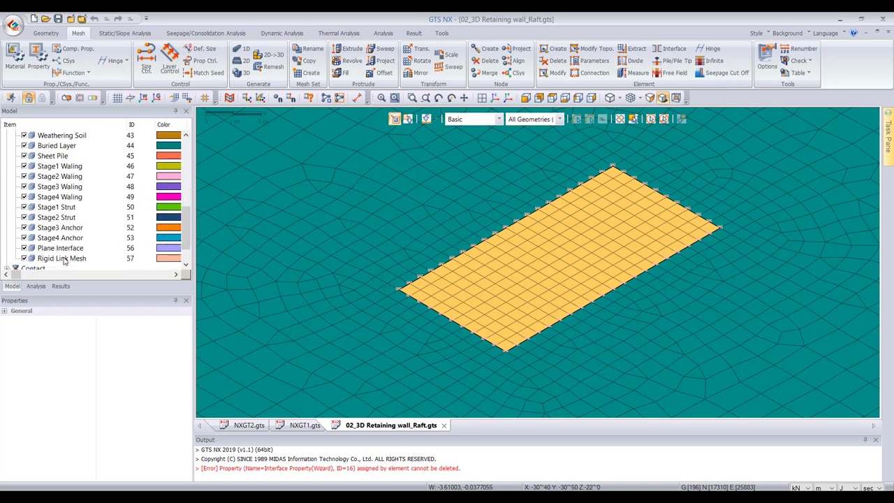
scroll(53, 231, "up", 1)
scroll(53, 227, "up", 3)
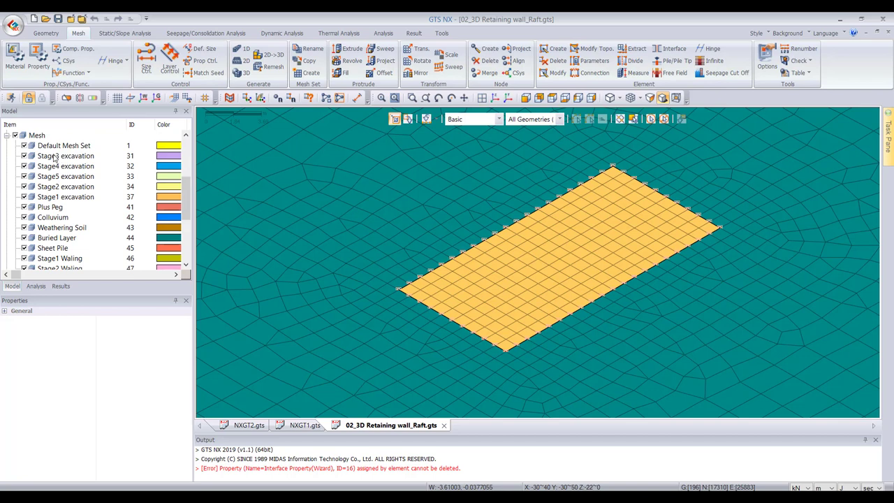
left_click(58, 219)
key("Delete")
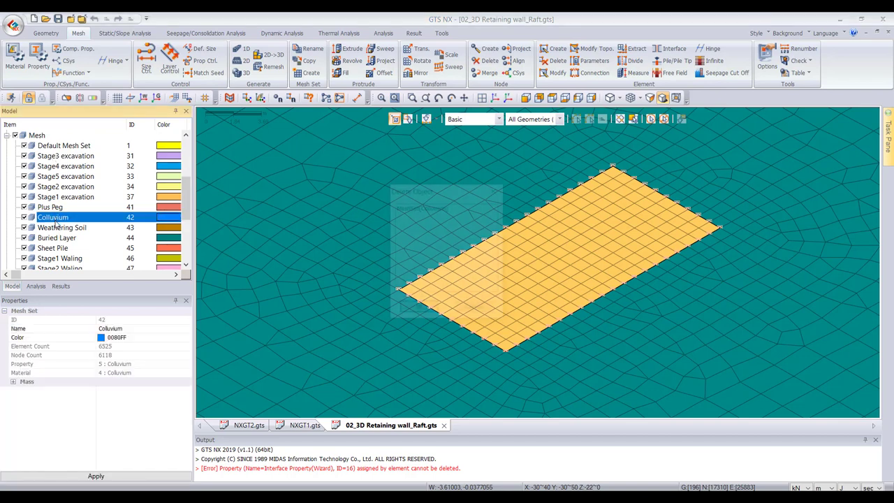
key("Return")
left_click(65, 219)
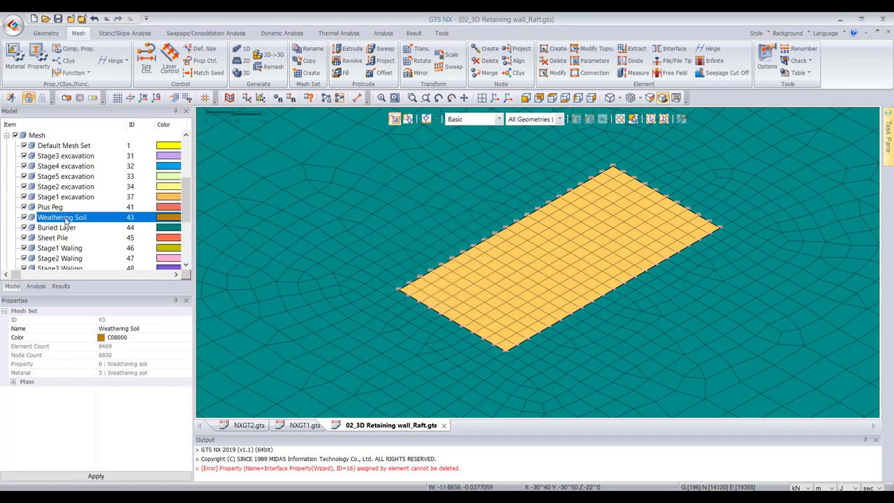
key("Delete")
key("Return")
left_click(60, 217)
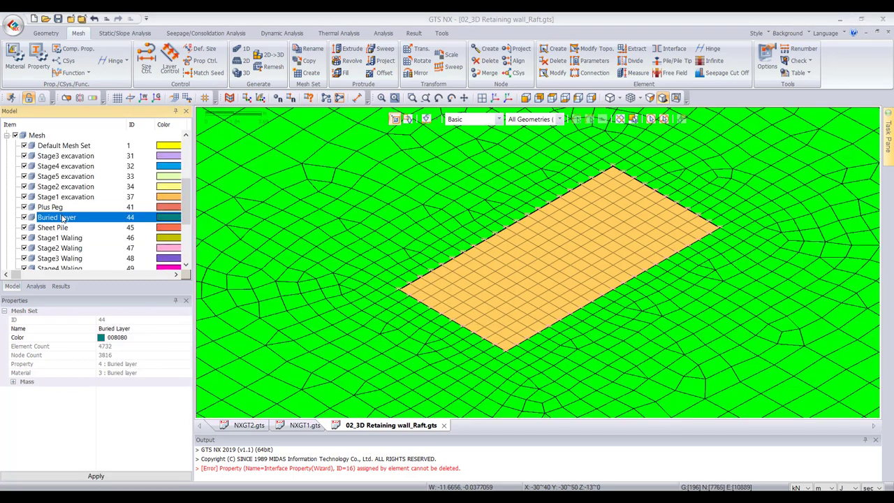
key("Delete")
key("Return")
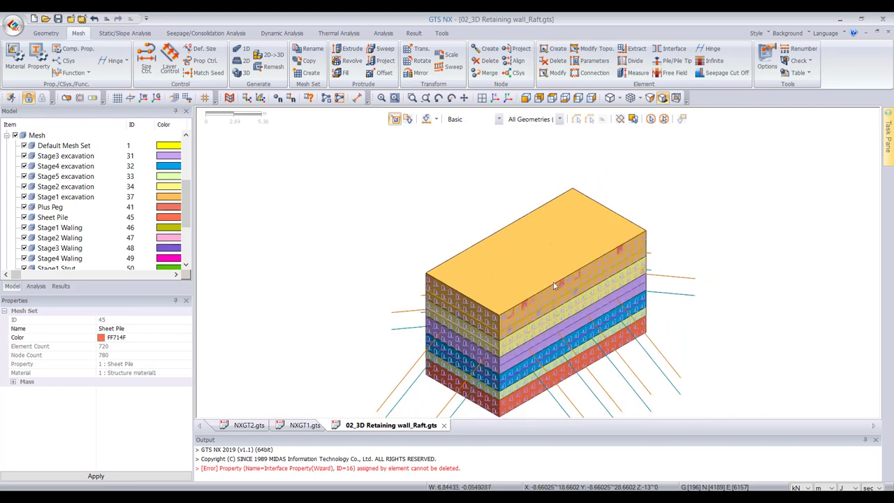
- Delete the Rigid Link Mesh and Plane Interface mesh sets from the model
scroll(55, 251, "down", 3)
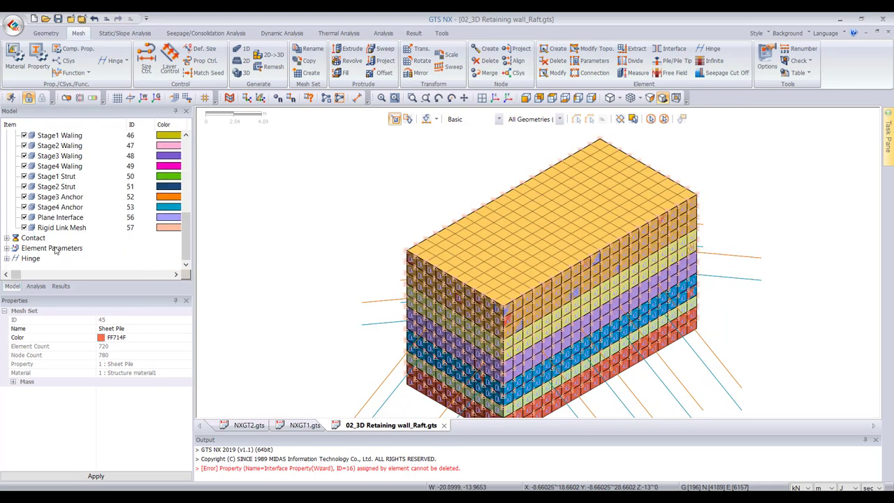
left_click(57, 228)
key("Delete")
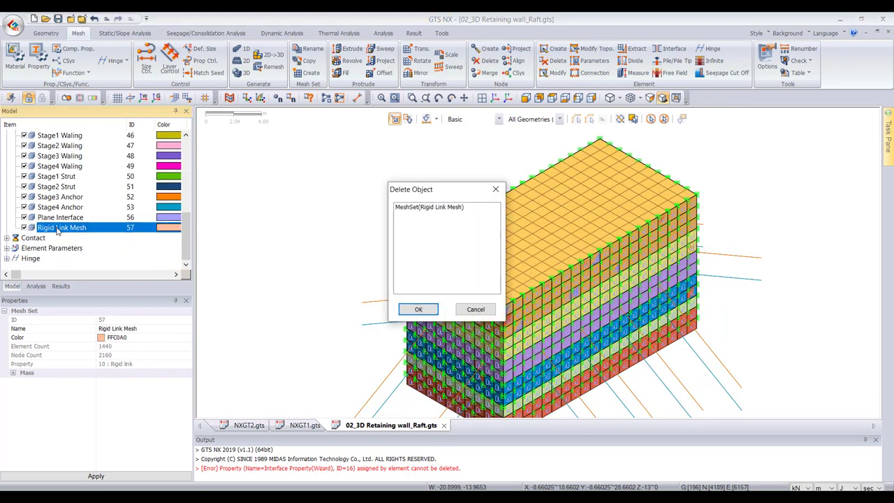
key("Return")
left_click(60, 227)
key("Delete")
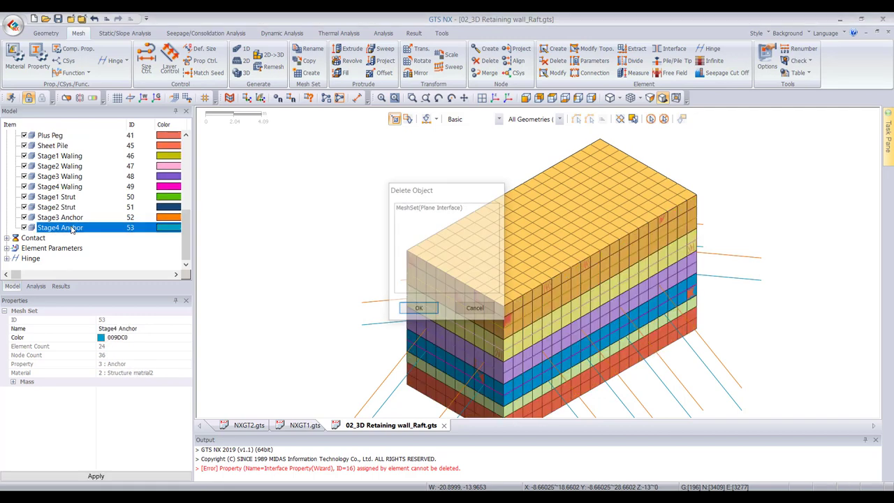
key("Return")
- Delete the rigid link property 10 and interface properties 14, 15 and 16, and close the property list
scroll(66, 231, "up", 3)
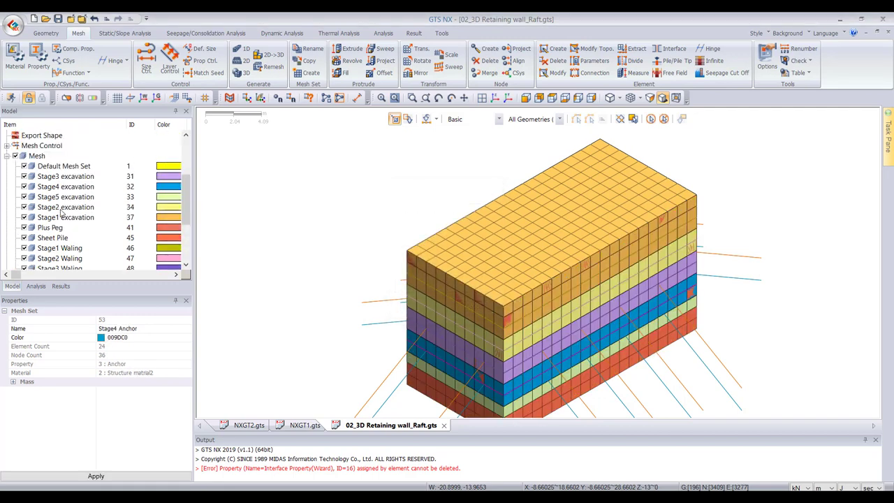
left_click(15, 55)
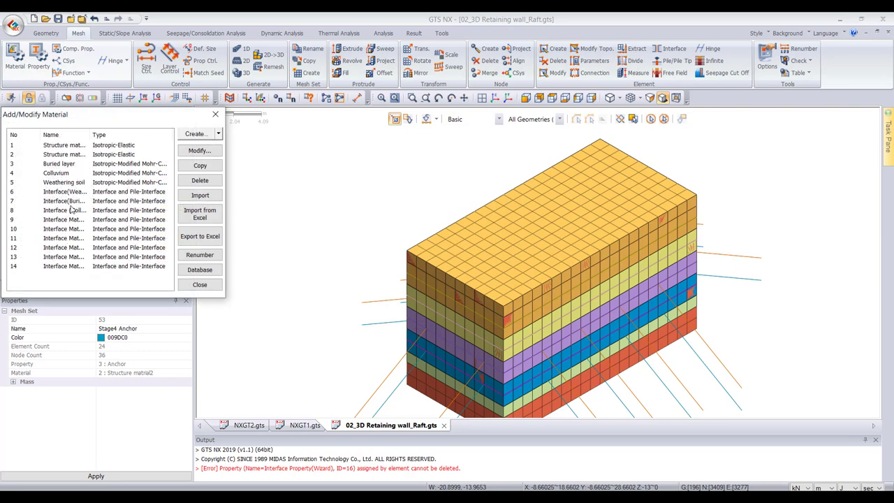
left_click(215, 114)
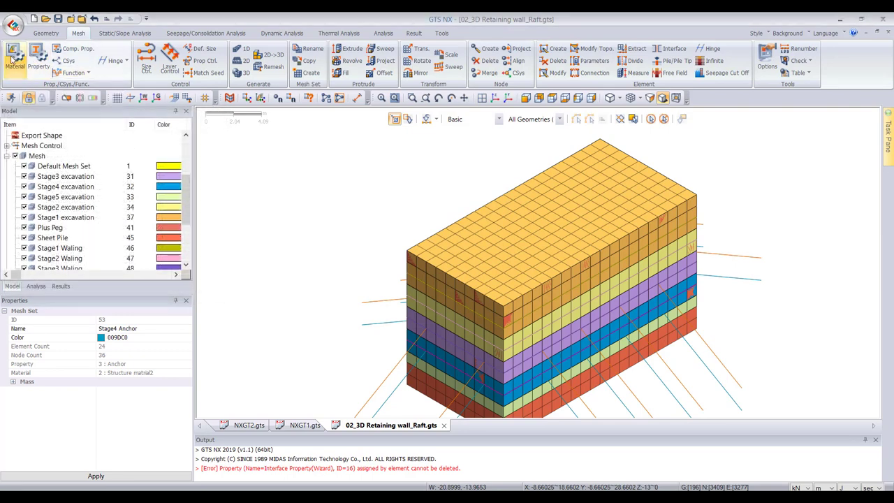
left_click(34, 60)
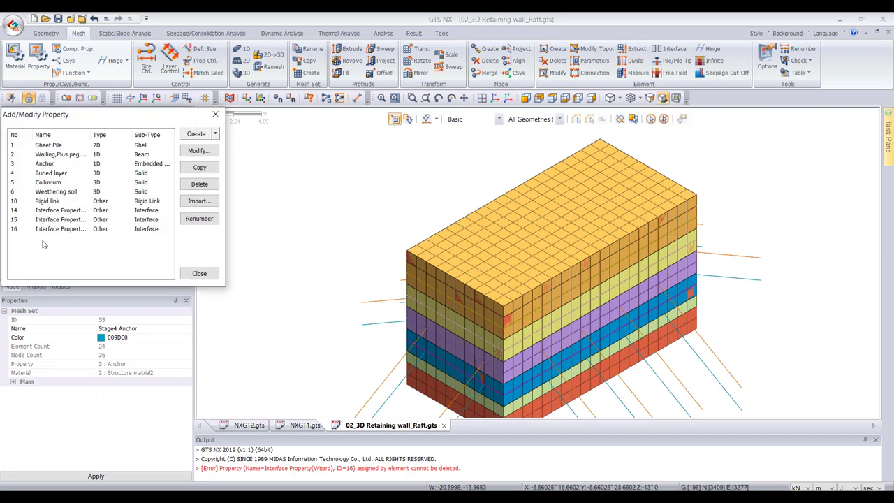
left_click(47, 226)
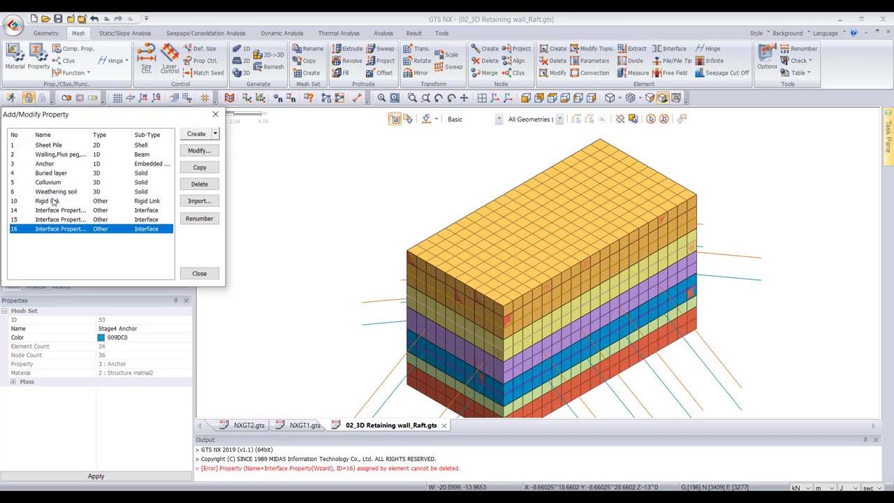
left_click(55, 201, "shift")
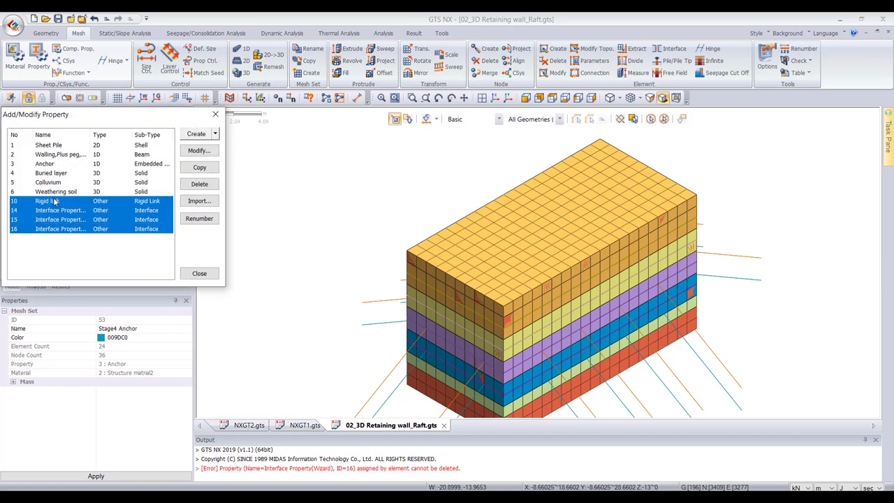
key("Delete")
left_click(199, 273)
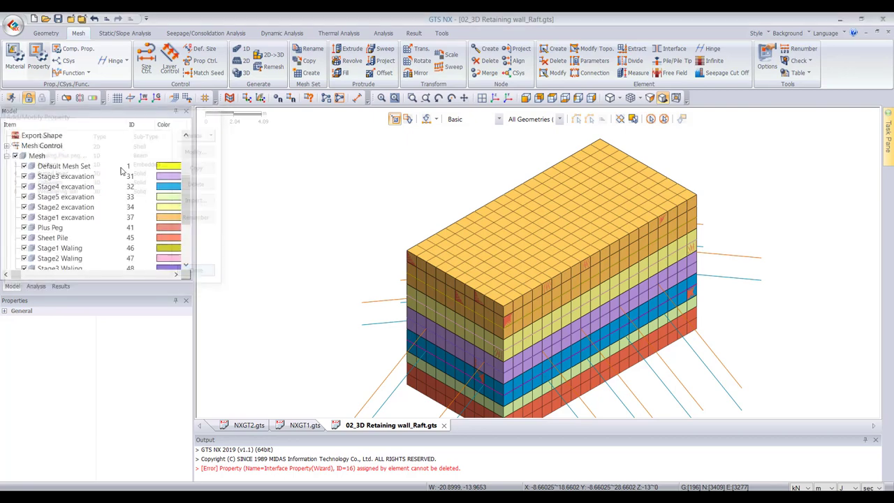
- Delete the interface materials numbered 6 to 14 and close the material list
left_click(23, 61)
left_click(53, 270)
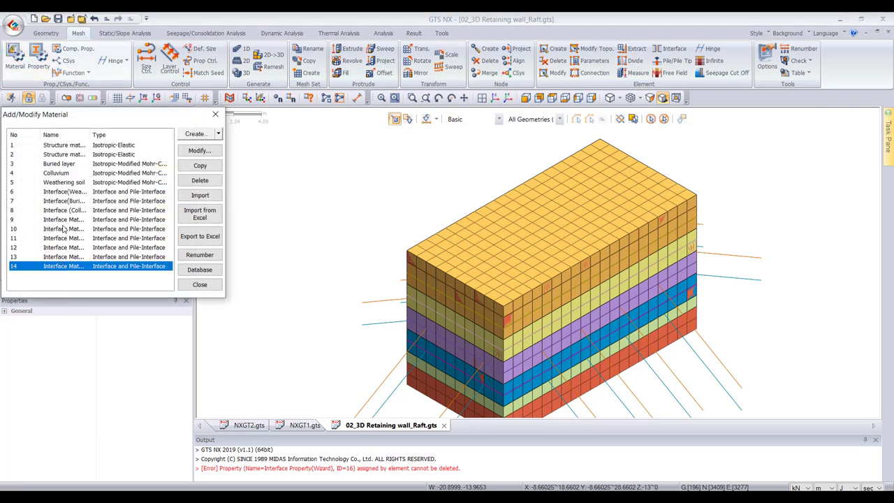
left_click(57, 193, "shift")
key("Delete")
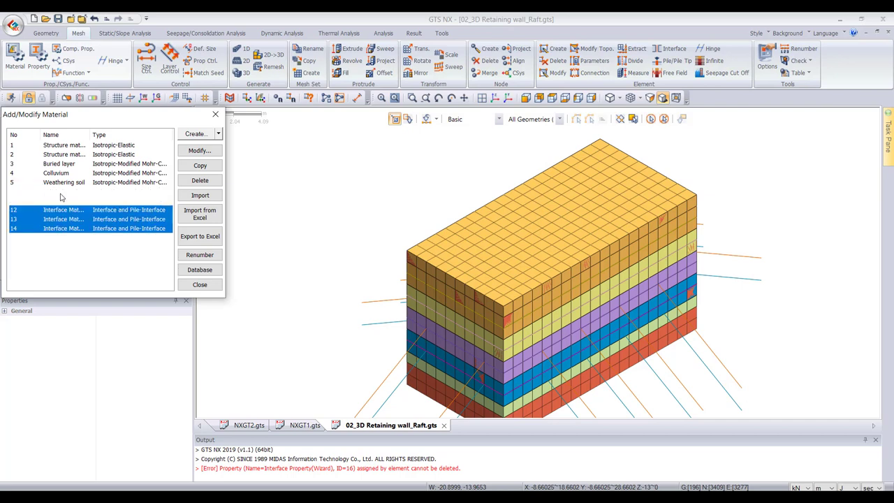
left_click(200, 285)
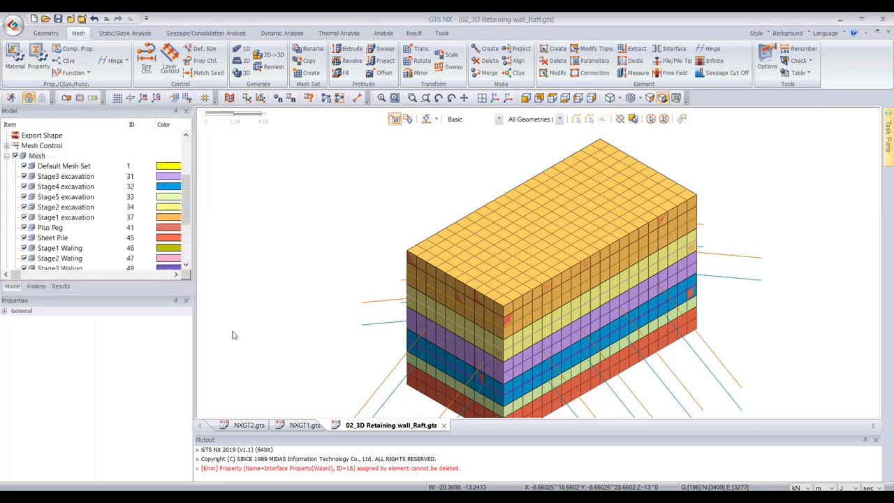
- Hide the Default Mesh Set and the Stage1 to Stage5 excavation mesh sets to expose the struts inside the sheet pile walls
scroll(330, 399, "down", 3)
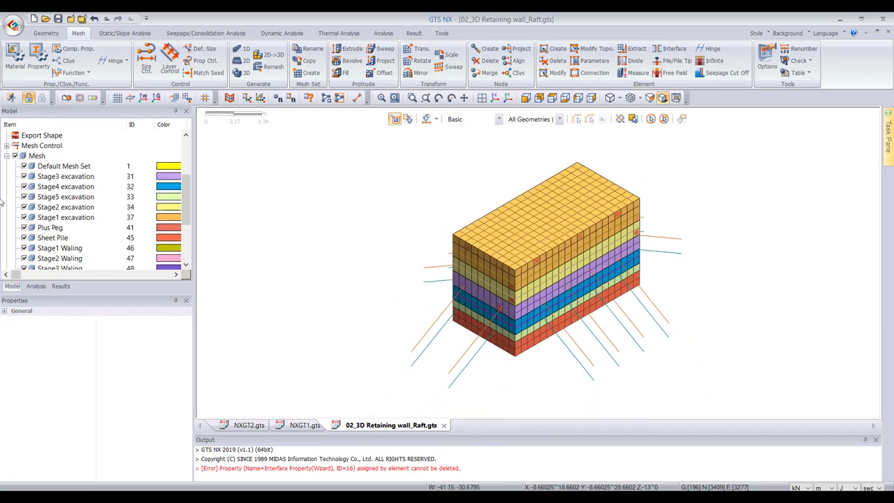
scroll(66, 223, "down", 3)
scroll(66, 223, "up", 1)
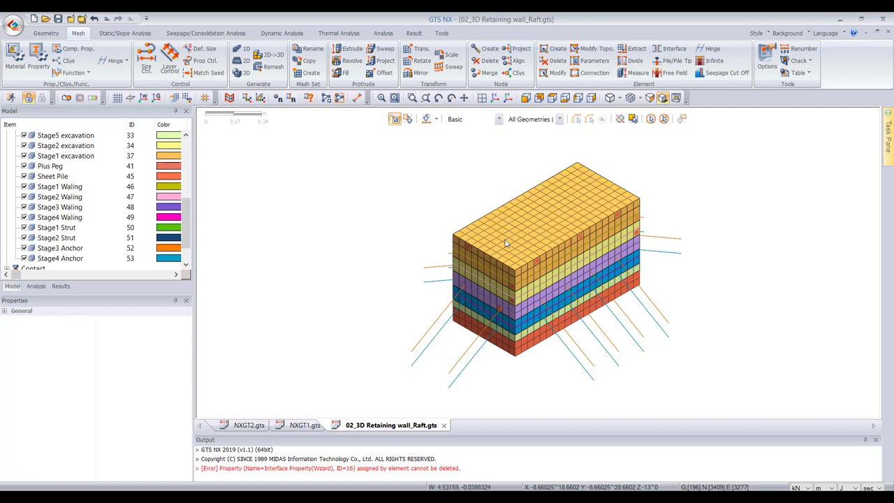
scroll(26, 219, "up", 1)
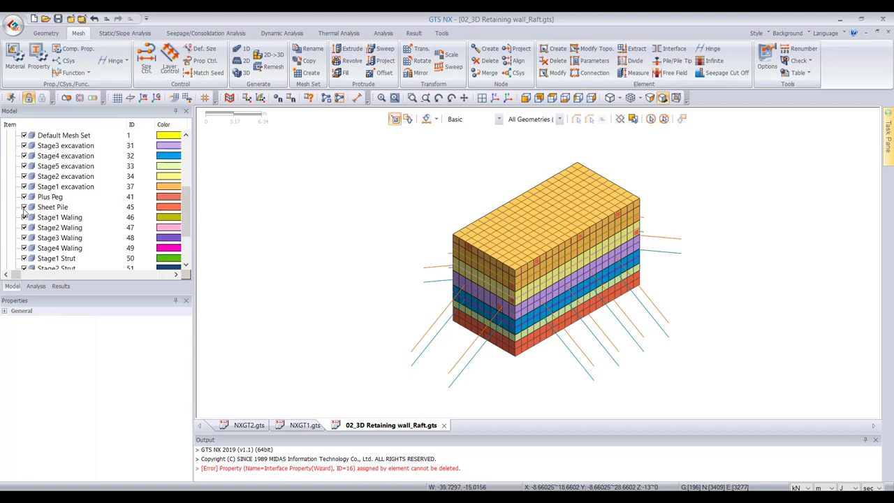
left_click(24, 156)
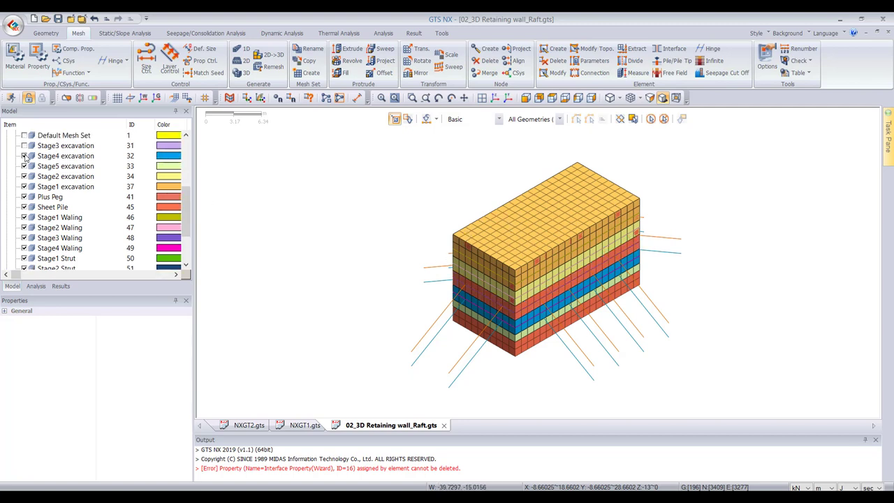
left_click(23, 166)
left_click(24, 176)
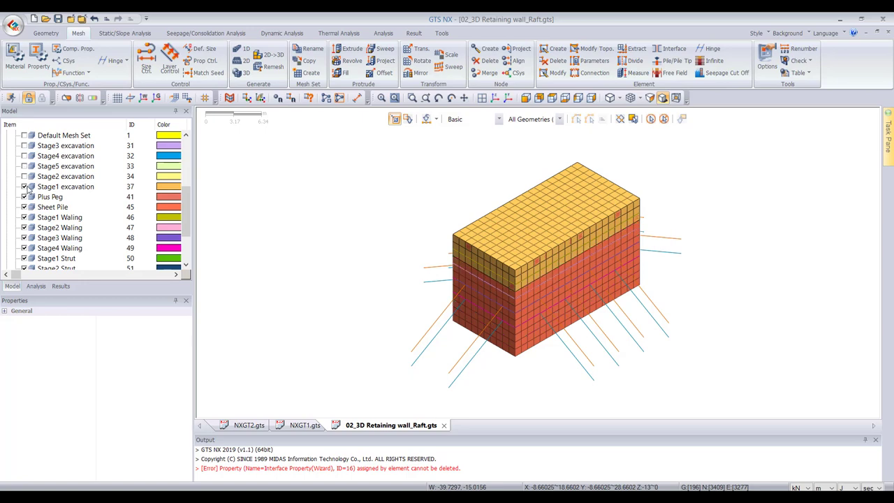
left_click(25, 186)
scroll(512, 222, "up", 5)
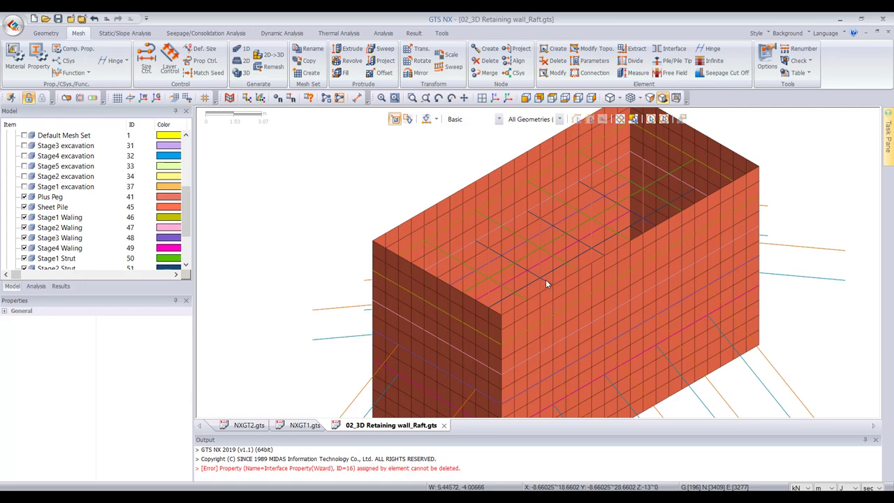
scroll(546, 280, "down", 5)
scroll(540, 272, "up", 5)
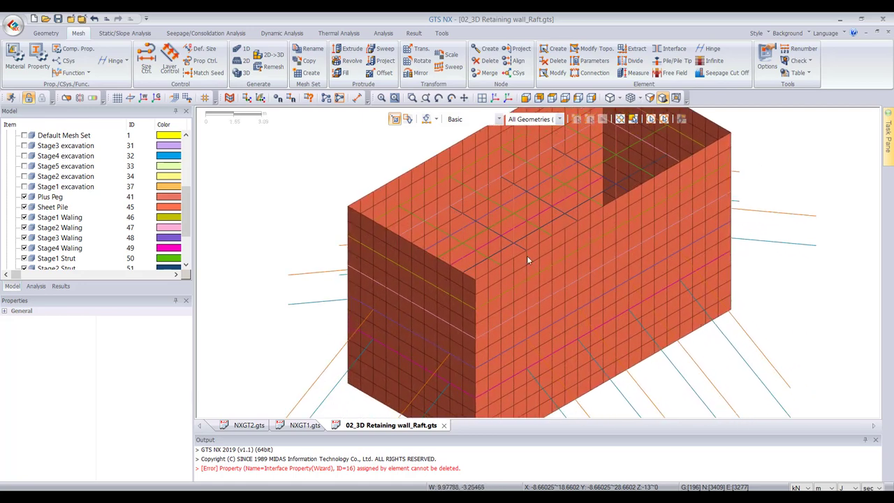
scroll(517, 248, "down", 3)
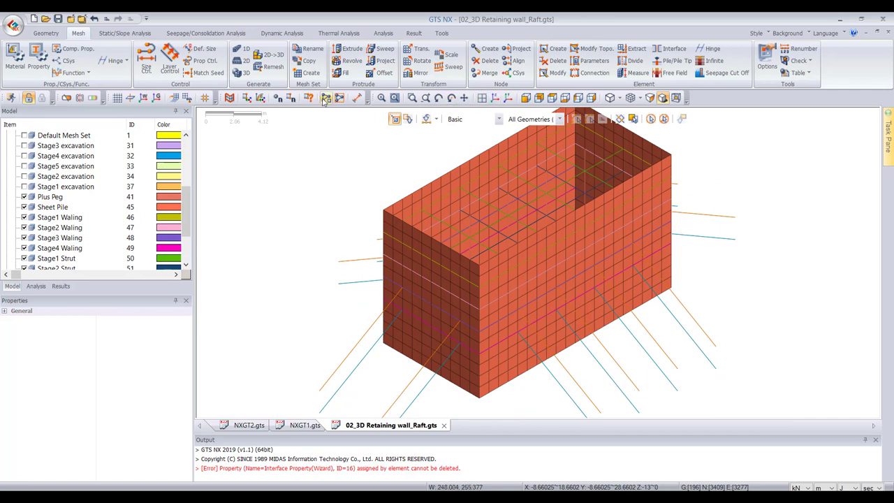
- Delete the Stage2 Strut and Stage1 Strut mesh sets and check the inside of the sheet pile enclosure
left_click(483, 97)
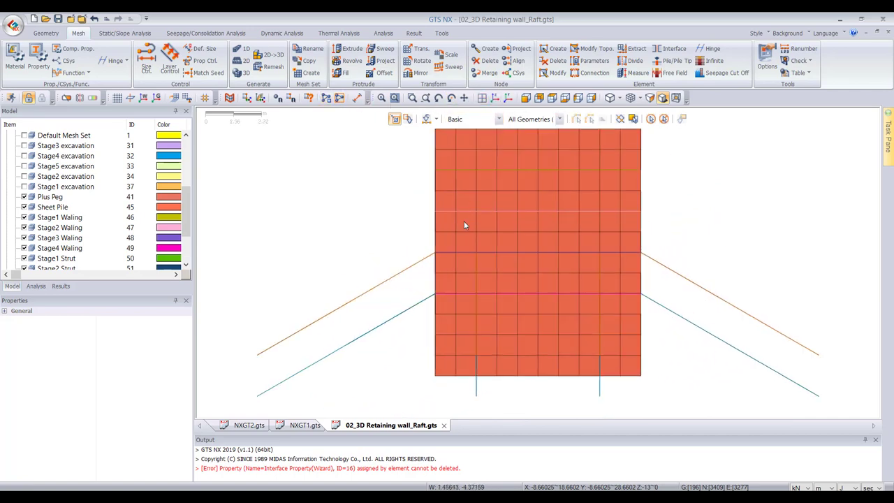
scroll(463, 225, "down", 1)
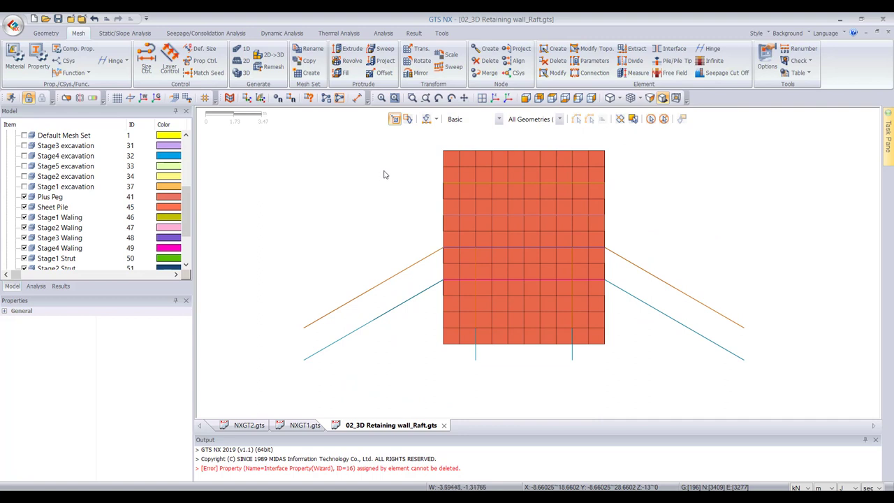
scroll(68, 250, "down", 2)
left_click(61, 209)
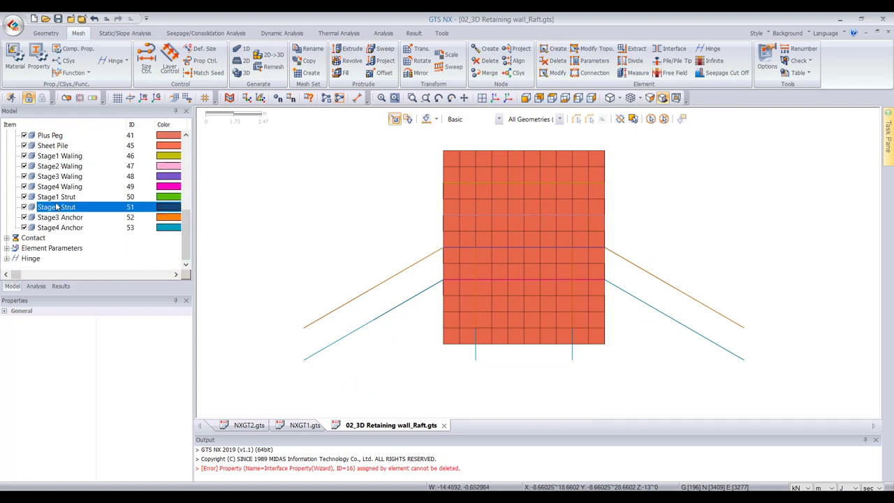
key("Delete")
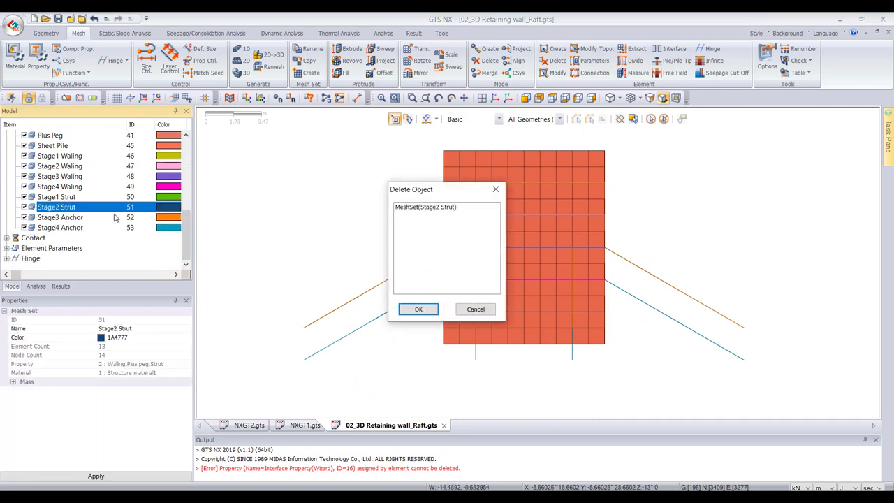
left_click(420, 310)
left_click(75, 208)
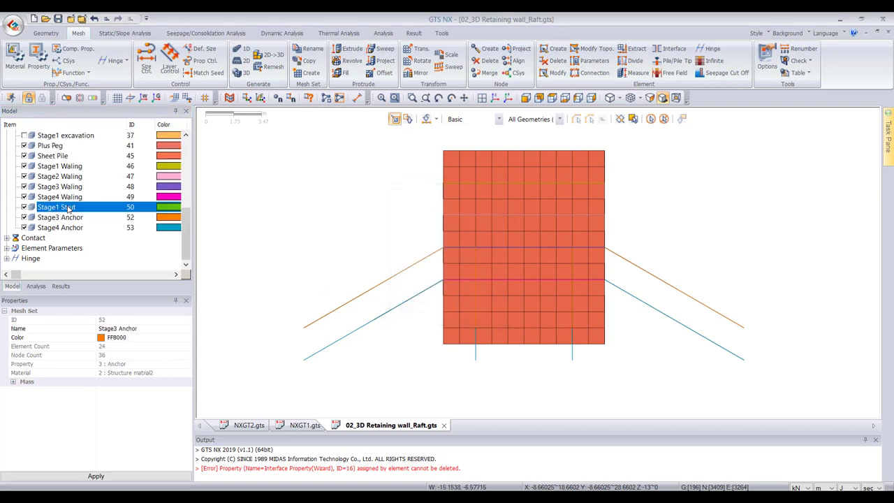
key("Delete")
left_click(431, 310)
middle_click_drag(625, 222, 710, 190)
middle_click_drag(614, 151, 585, 185)
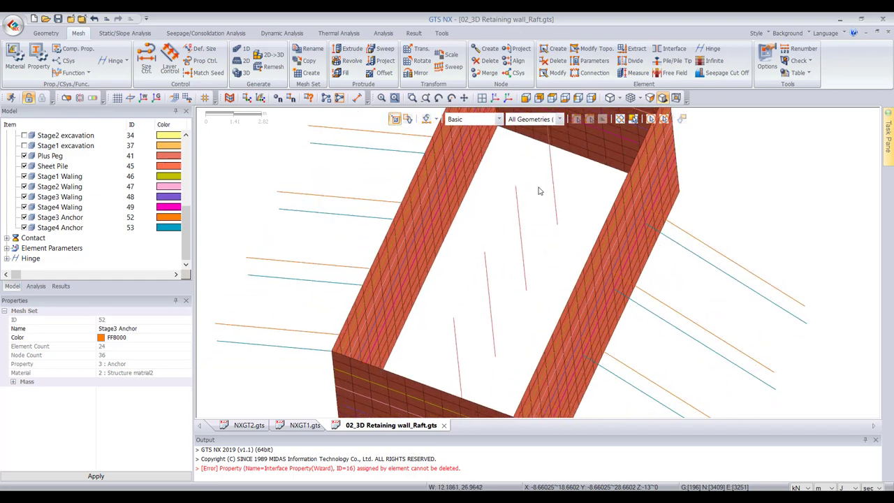
- Delete the Plus Peg mesh set from the model
left_click(20, 186)
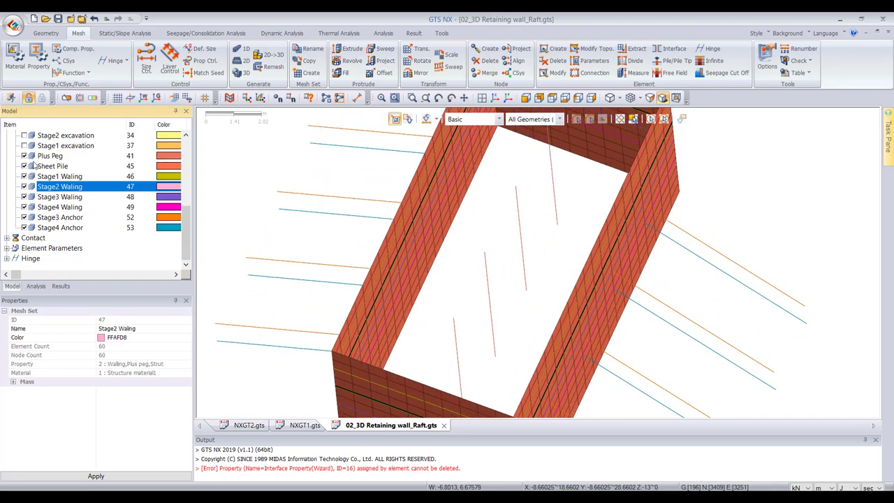
left_click(35, 159)
key("Delete")
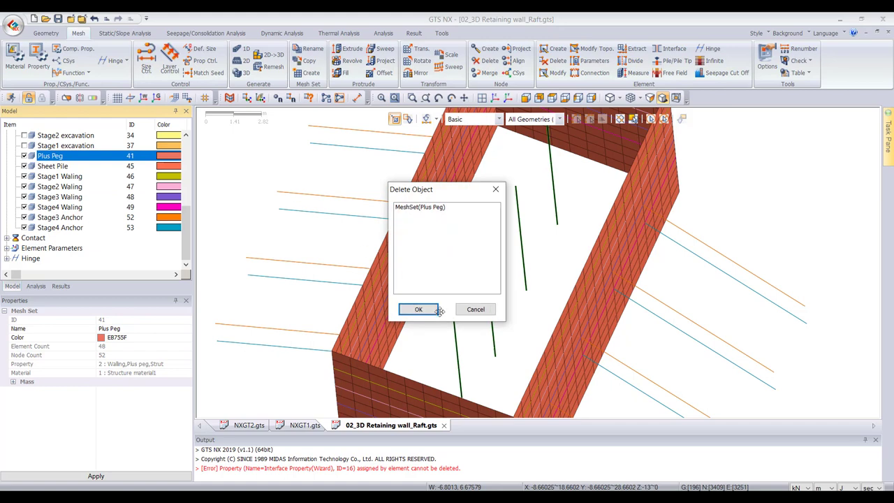
left_click(415, 310)
- Start translating mesh sets as a uniform copy with a distance of 2 and 2 repetitions
left_click(524, 100)
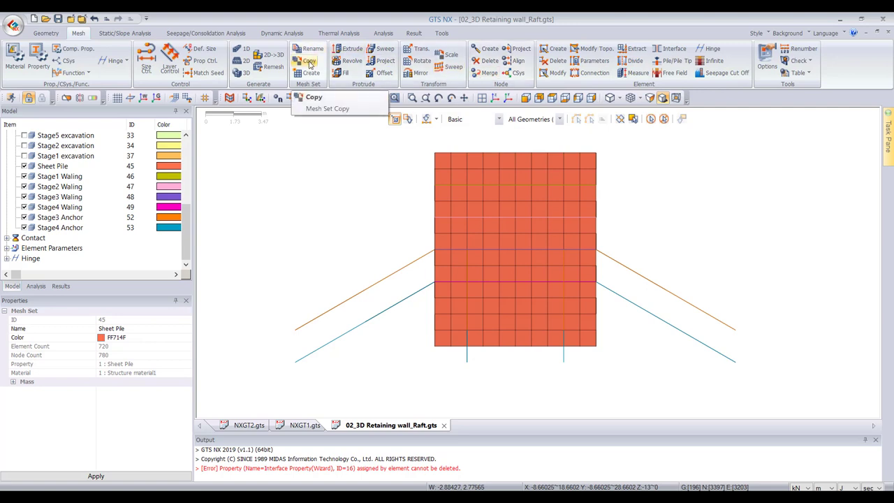
left_click(420, 56)
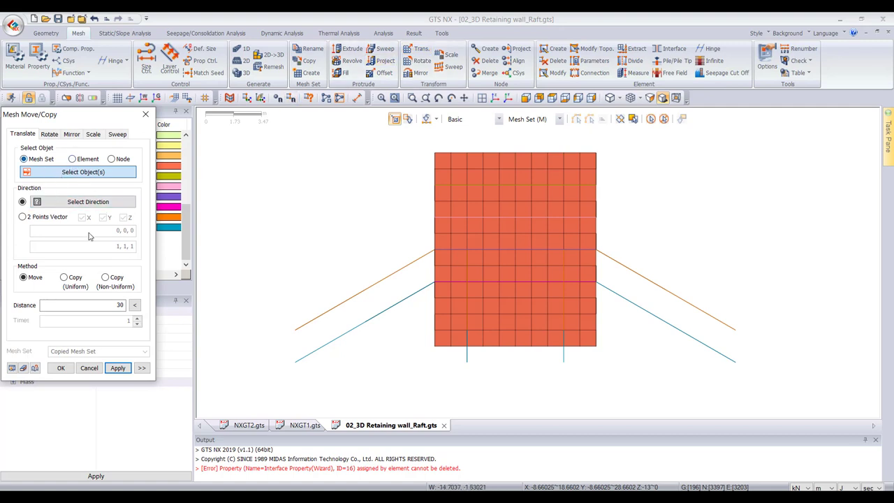
left_click(73, 277)
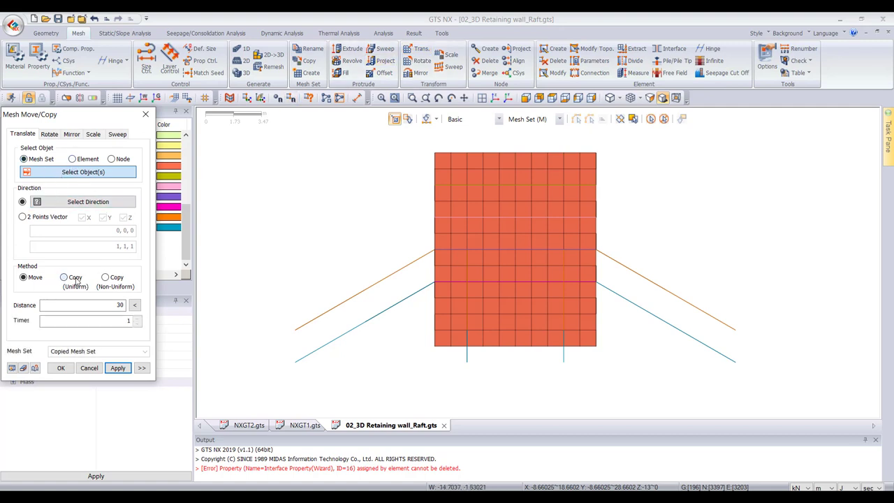
double_click(105, 304)
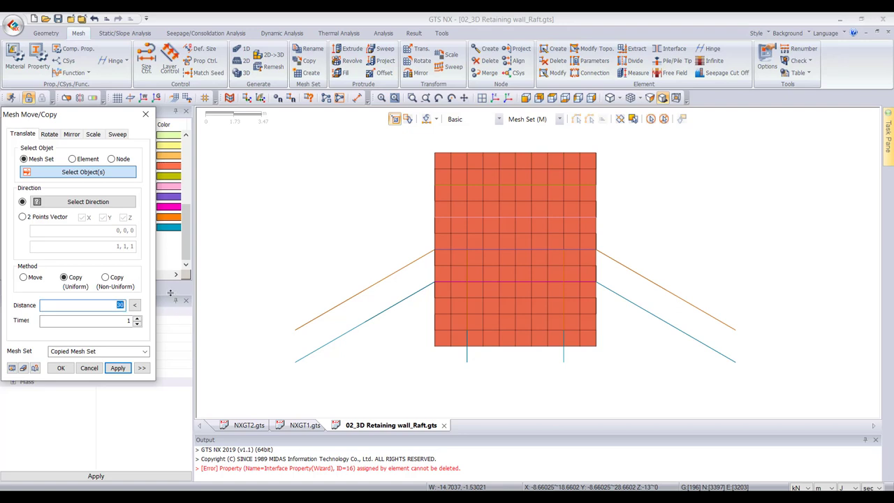
type("2")
key("Tab")
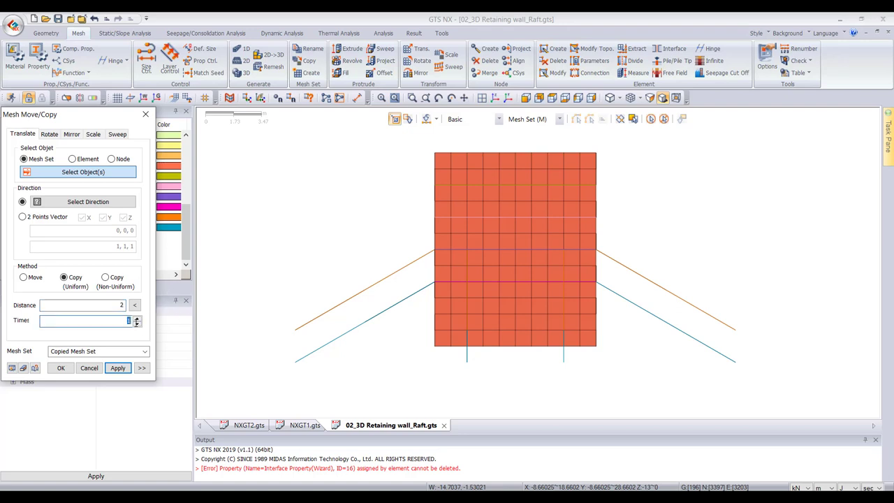
type("2")
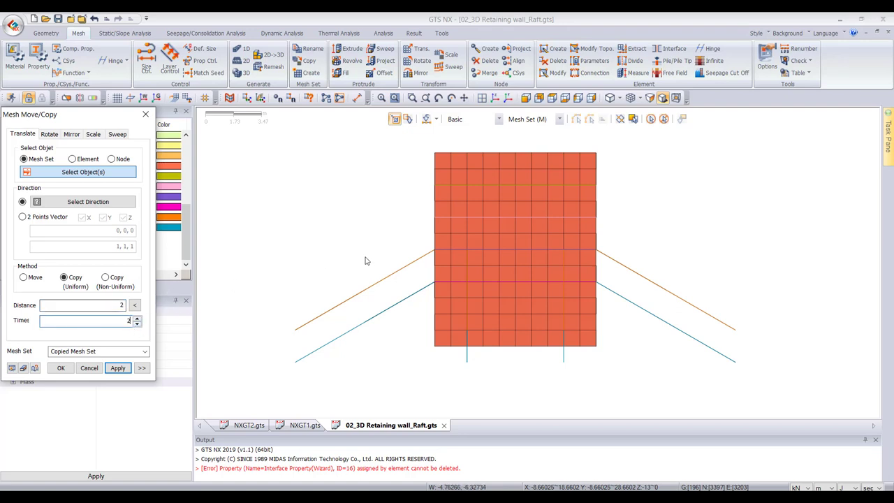
- Display the datum axes and coordinate systems, and pick the vertical Z axis as the copy direction
left_click(130, 97)
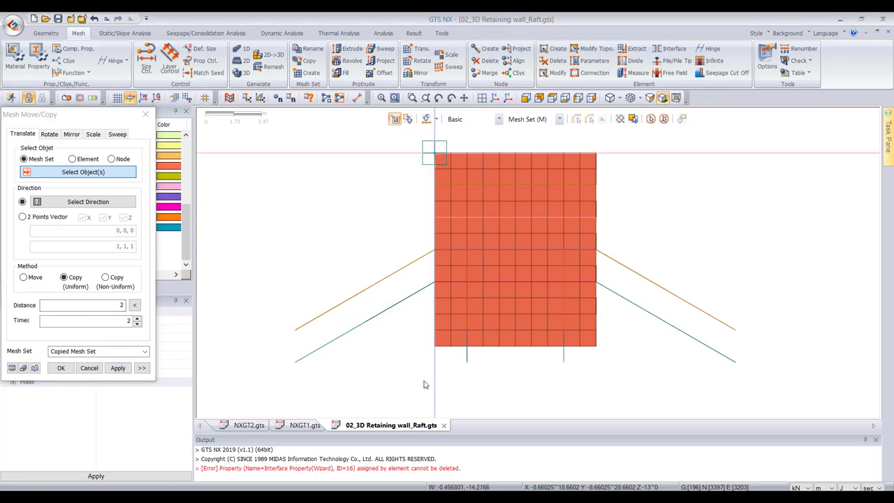
left_click(503, 220)
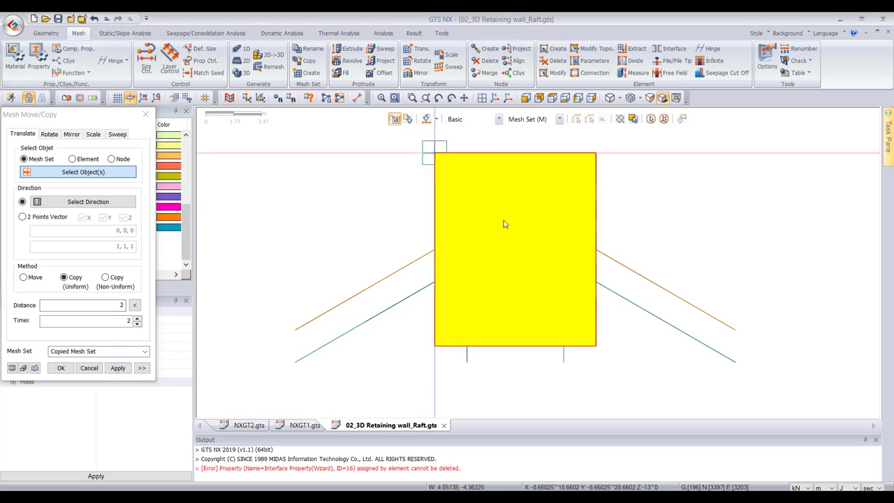
scroll(600, 307, "down", 1)
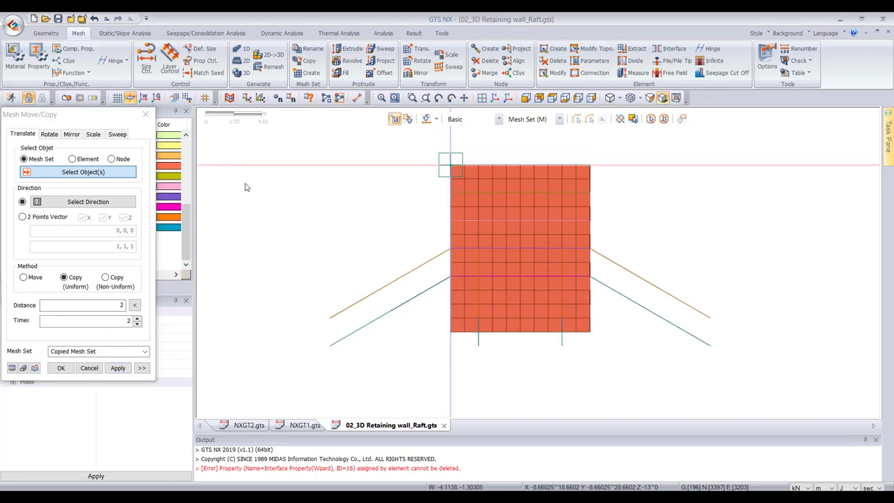
left_click(80, 206)
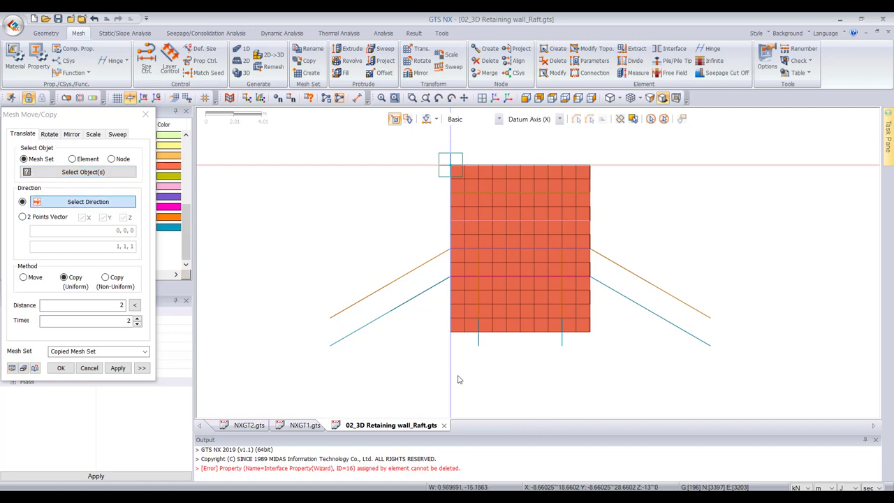
left_click(452, 323)
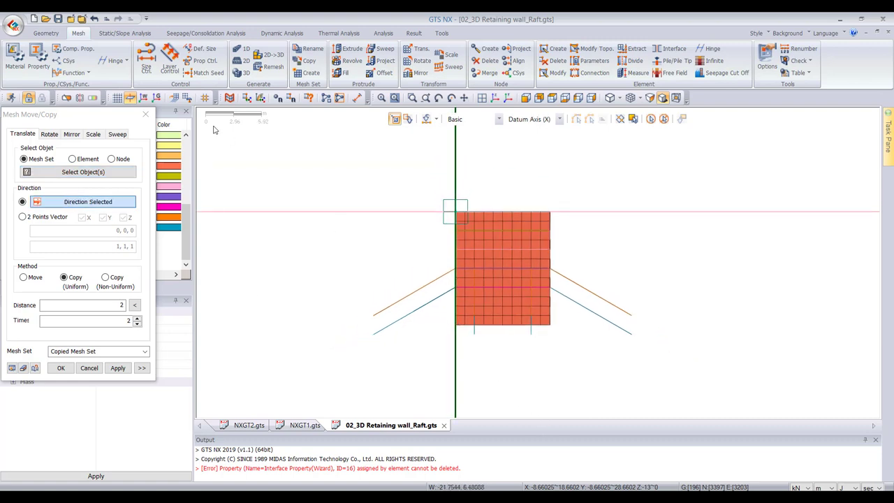
left_click(156, 99)
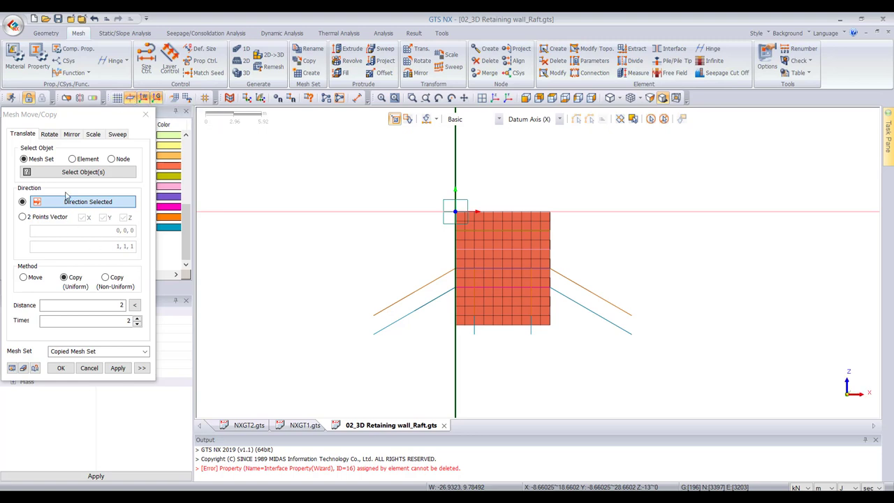
- Copy the Stage3 Anchor mesh set upward along the chosen axis, previewing the copies before applying
left_click(54, 174)
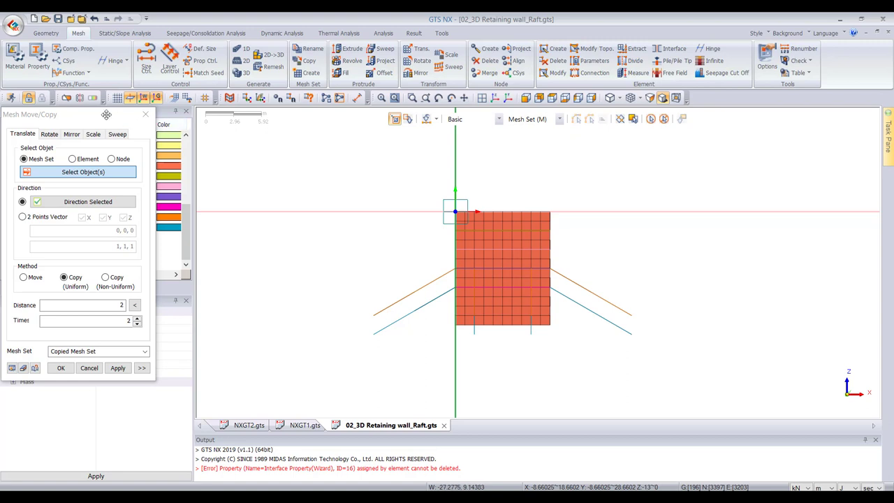
left_click_drag(85, 116, 280, 115)
scroll(64, 222, "up", 2)
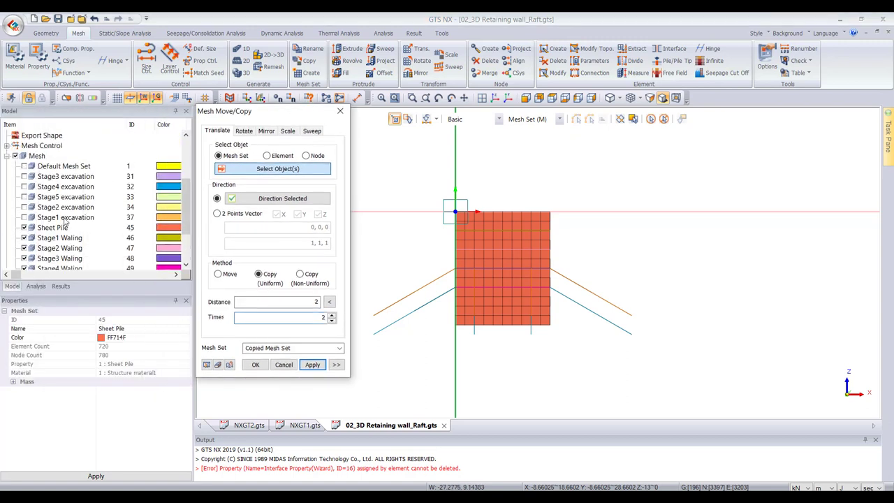
scroll(68, 222, "down", 1)
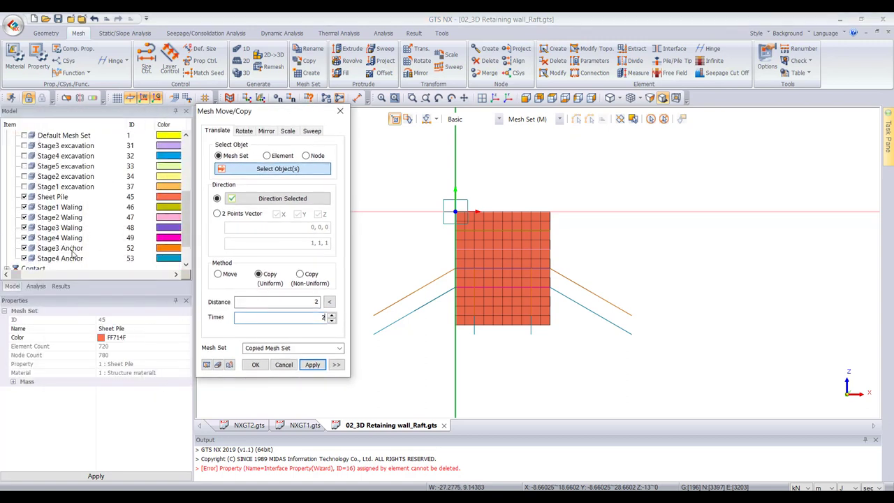
left_click(73, 248)
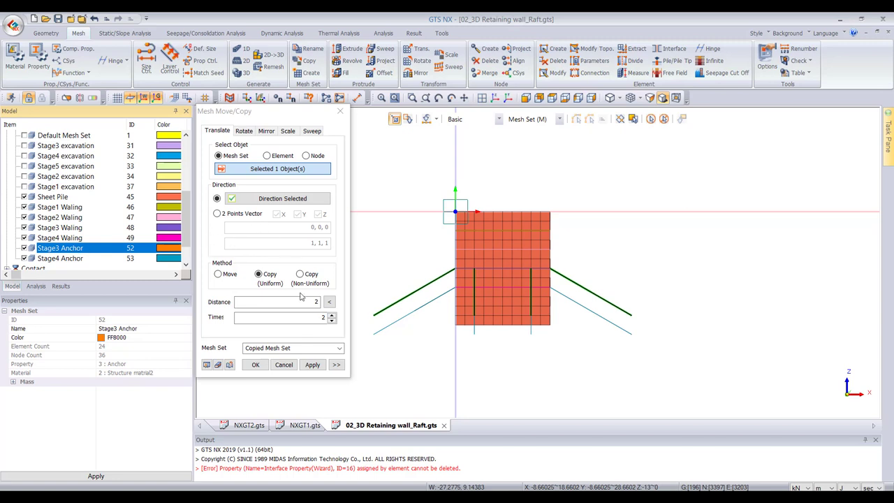
left_click(207, 364)
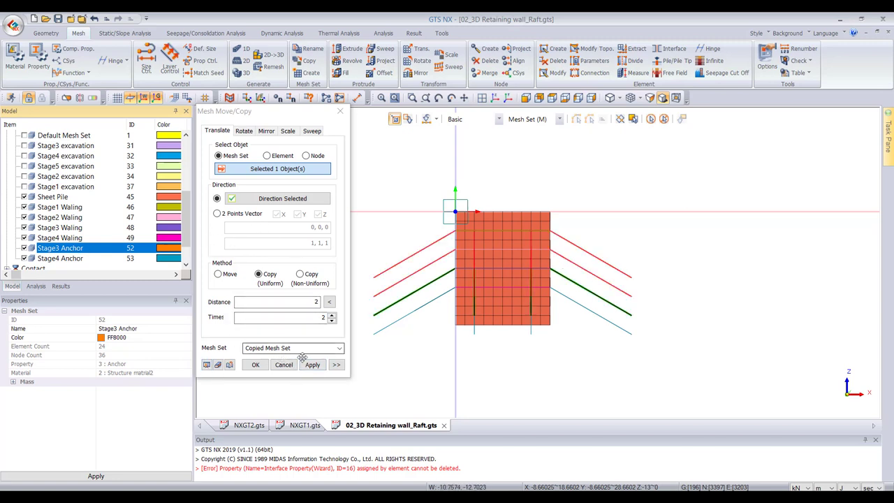
left_click(311, 364)
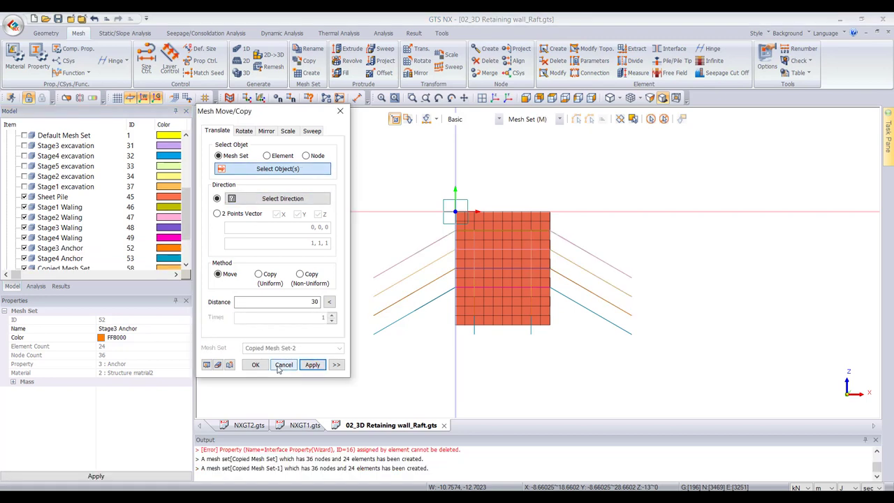
left_click(284, 365)
- Rename the Copied Mesh Set with ID 58 as Stage 3 Anchor
scroll(63, 244, "down", 2)
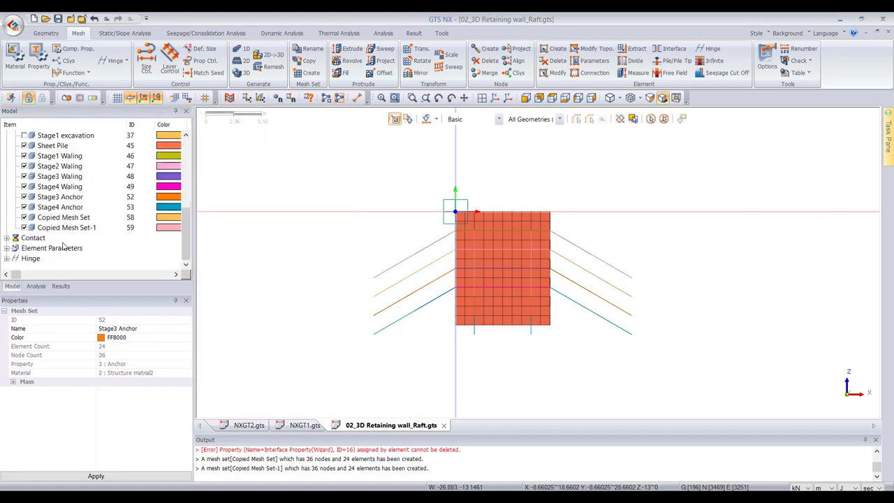
left_click(51, 227)
right_click(50, 218)
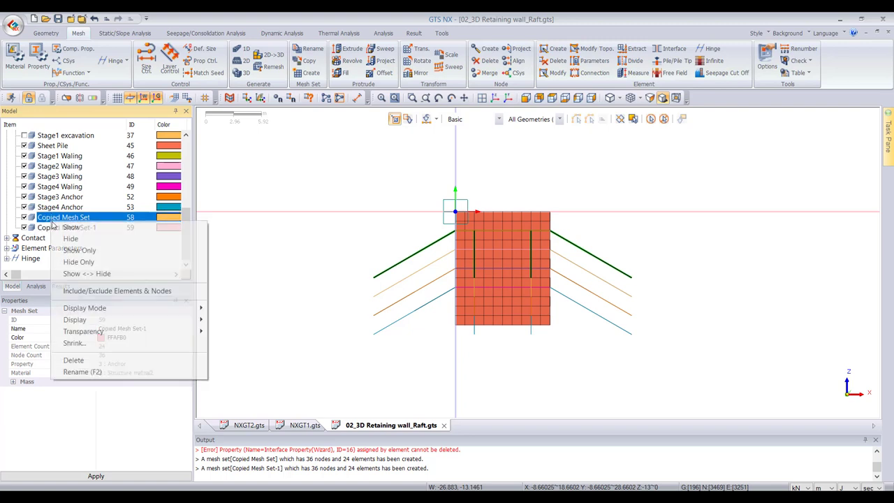
left_click(82, 371)
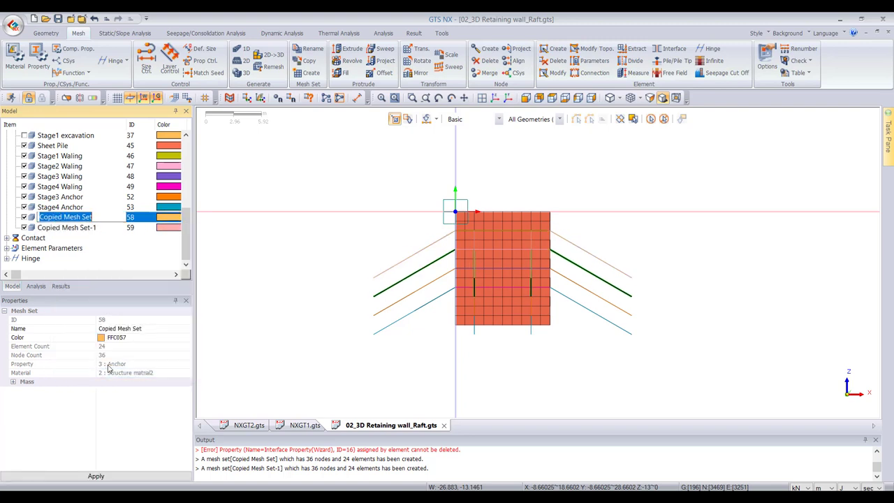
type("Anchor")
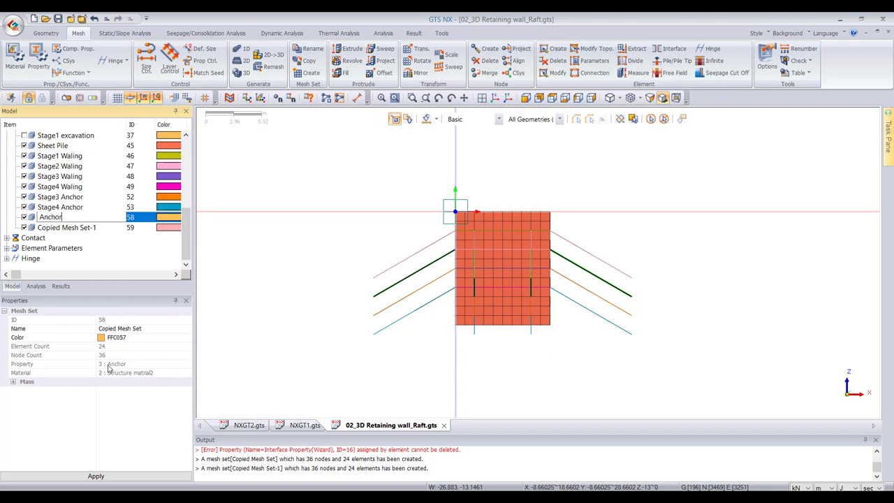
type("Stage 3")
key("Return")
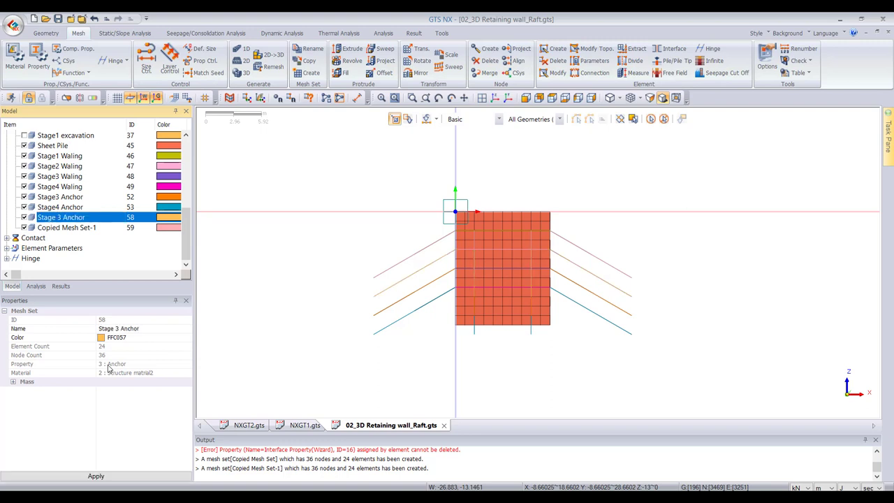
right_click(63, 220)
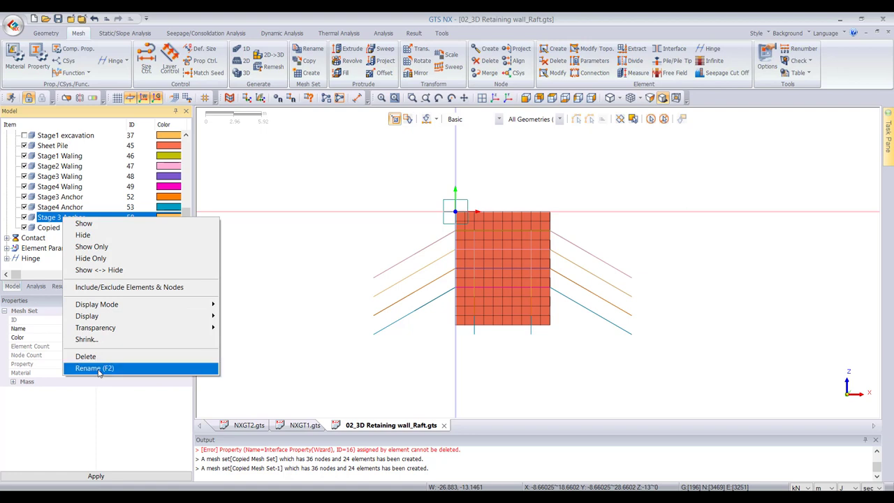
left_click(90, 368)
key("BackSpace")
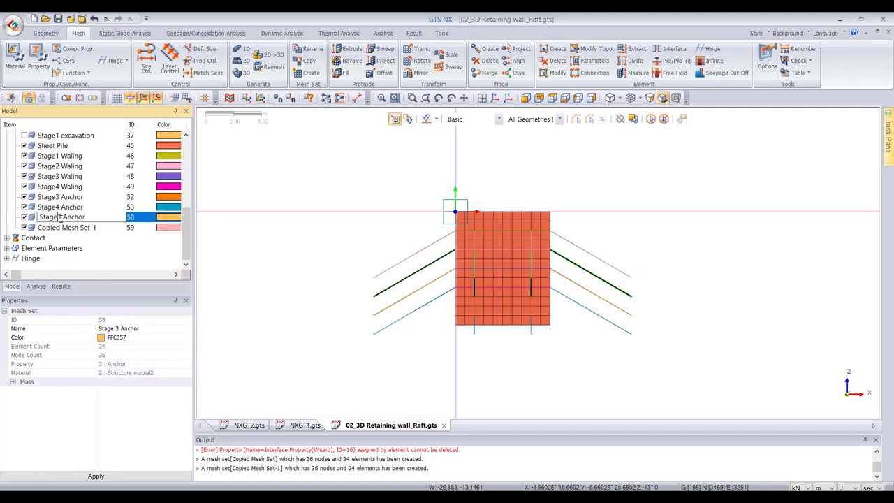
key("Escape")
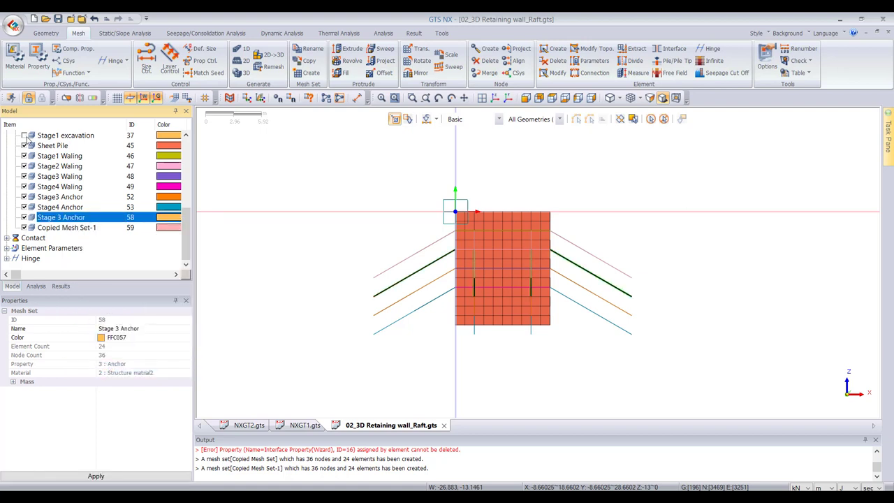
- Rename the uppermost anchor copy, Copied Mesh Set-1, as Stage1 Anchor
left_click(64, 229)
right_click(64, 229)
left_click(94, 380)
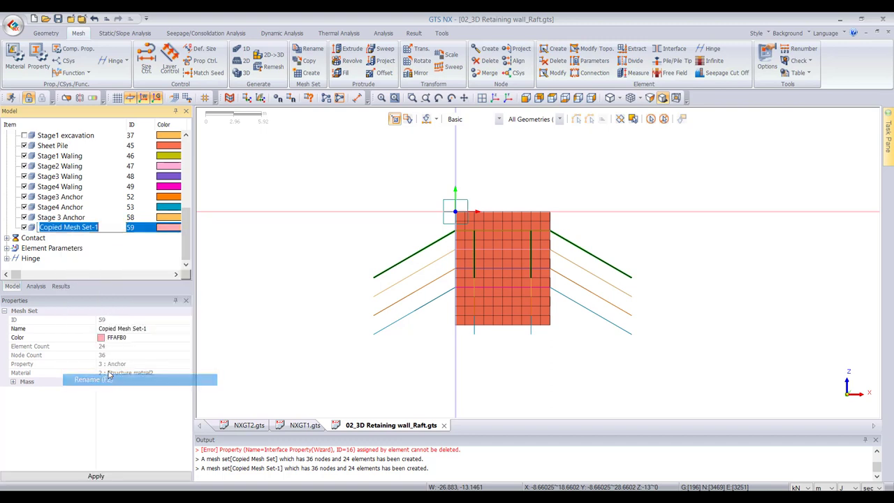
type("A")
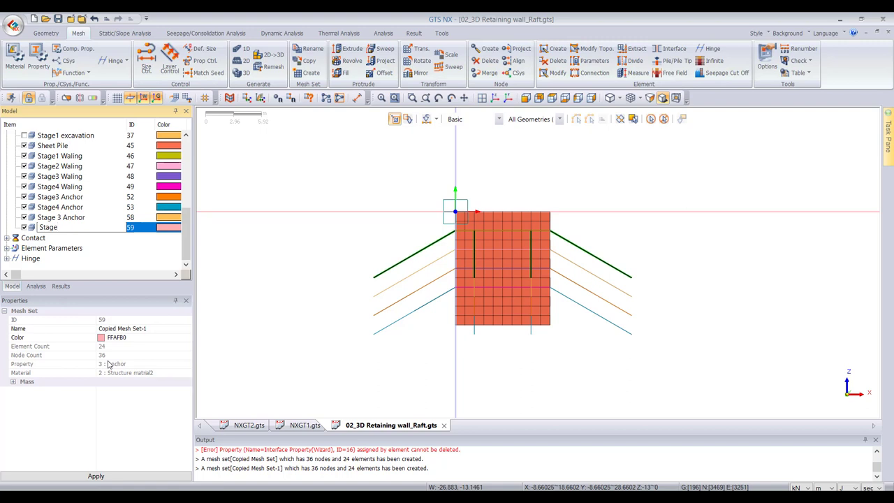
type("tage1 Anchor")
key("Return")
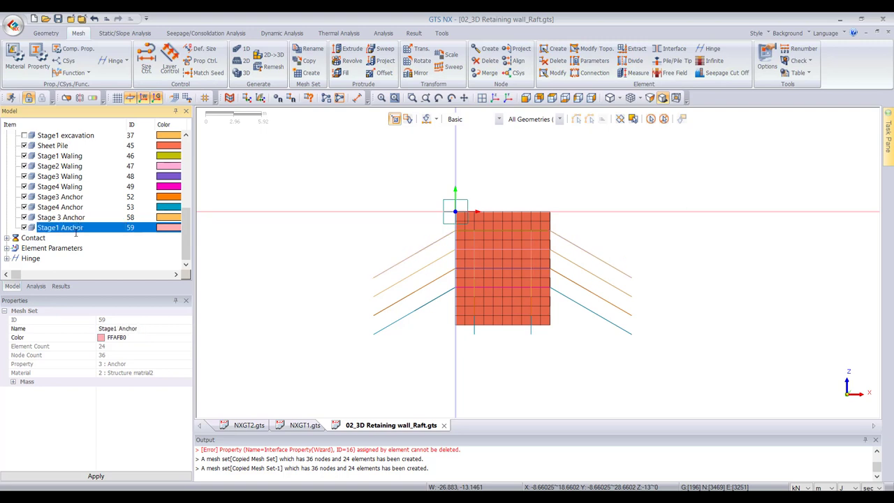
- Rename the anchor mesh set with ID 58 as Stage2 Anchor
left_click(69, 218)
right_click(65, 217)
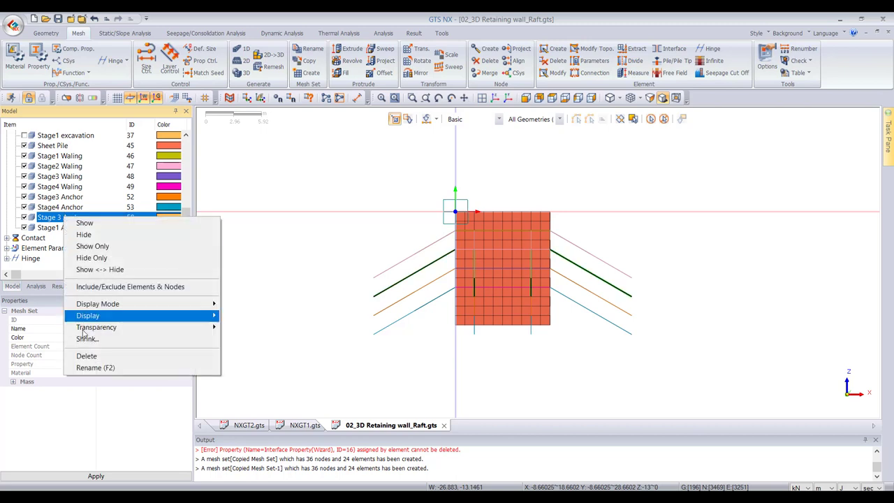
left_click(98, 370)
left_click(63, 218)
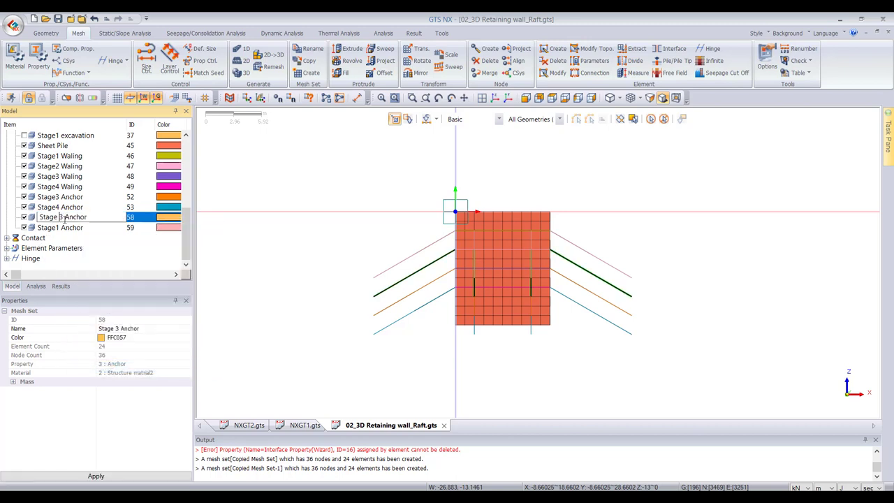
key("BackSpace")
type("2")
key("Return")
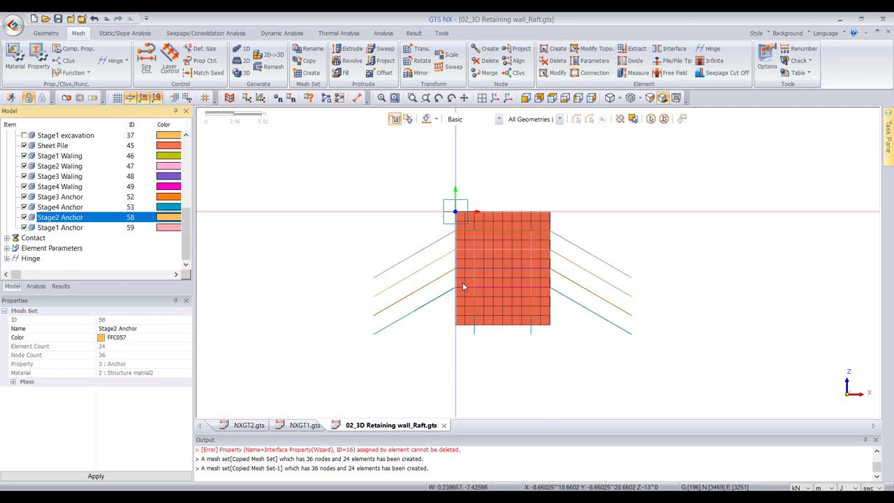
middle_click_drag(425, 192, 294, 187)
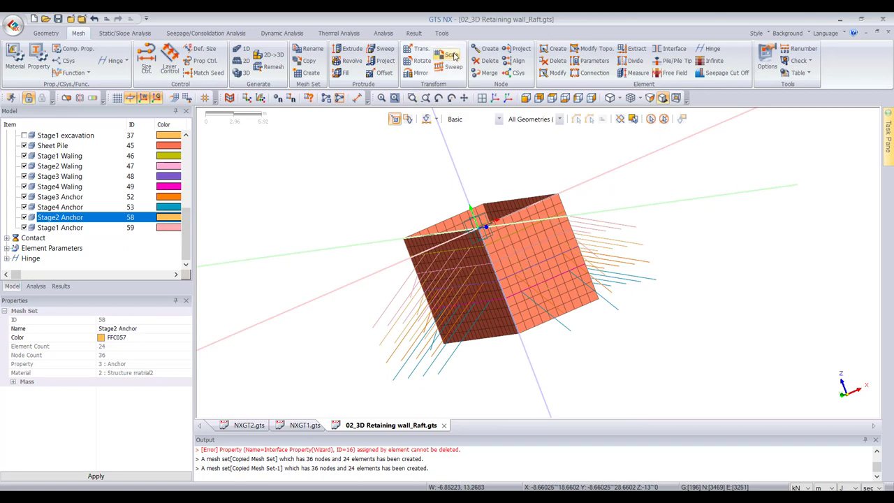
- Display the Stage3 and Stage4 anchor tension static loads on the model to check where the existing prestress is applied
left_click(31, 283)
left_click(7, 177)
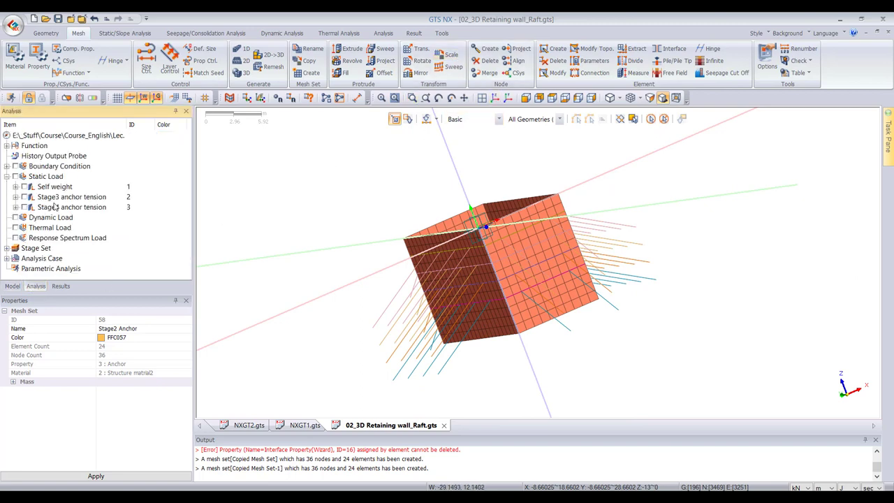
left_click(70, 197)
left_click(25, 198)
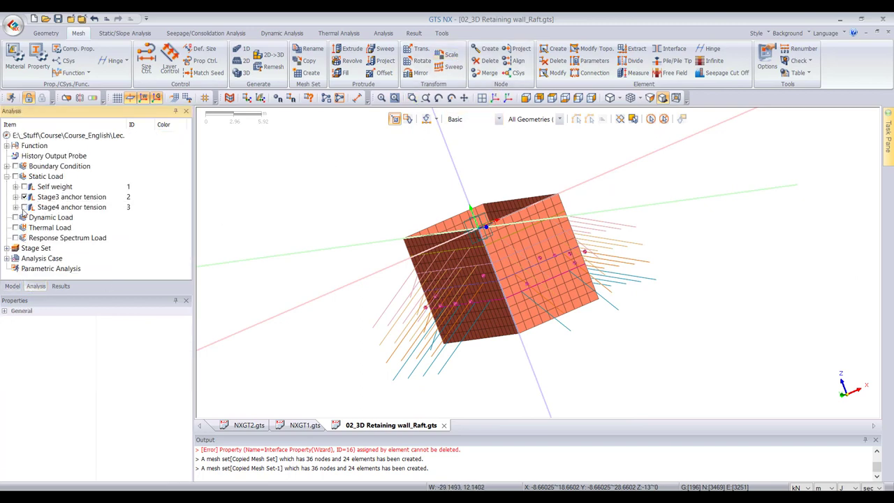
left_click(23, 218)
left_click(24, 207)
middle_click_drag(302, 191, 433, 214)
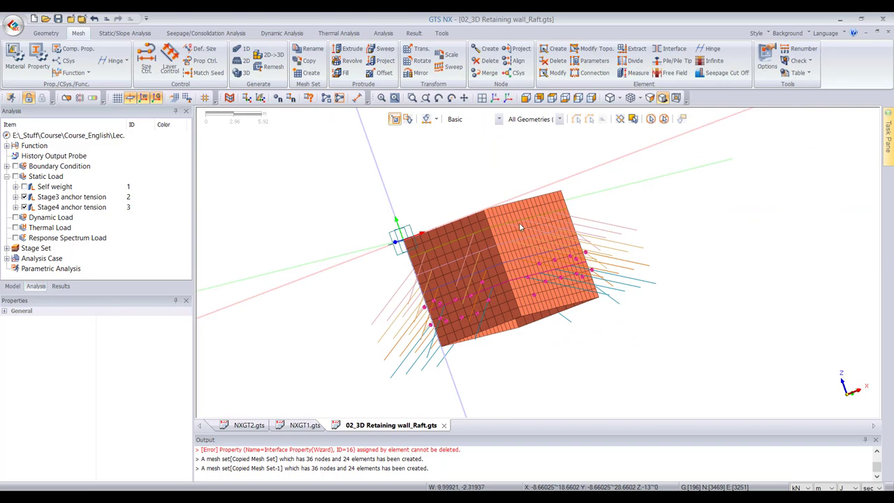
middle_click_drag(519, 226, 573, 210)
- Start a truss prestress load and select the 12 wall-side elements of the Stage2 anchors on all four sides
left_click(526, 98)
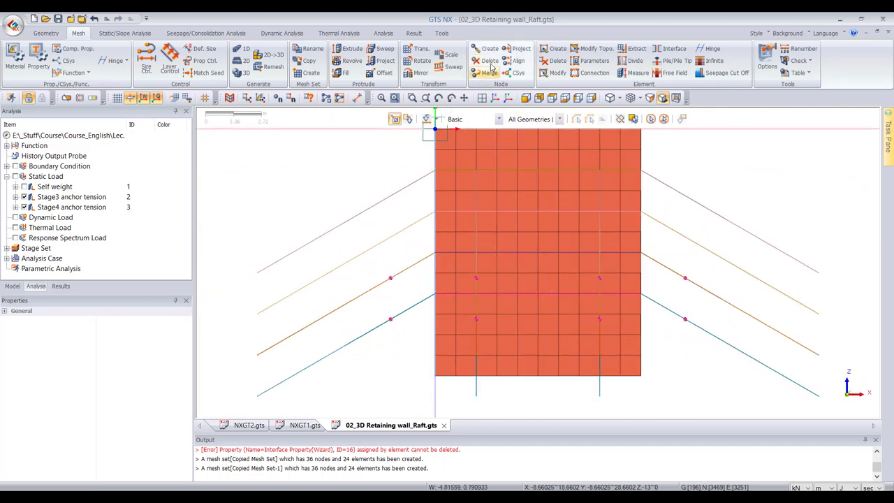
left_click(125, 32)
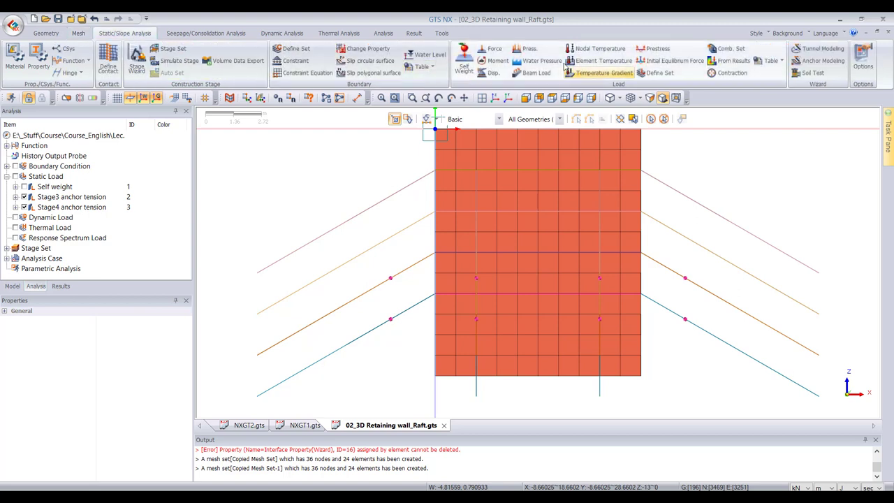
left_click(645, 49)
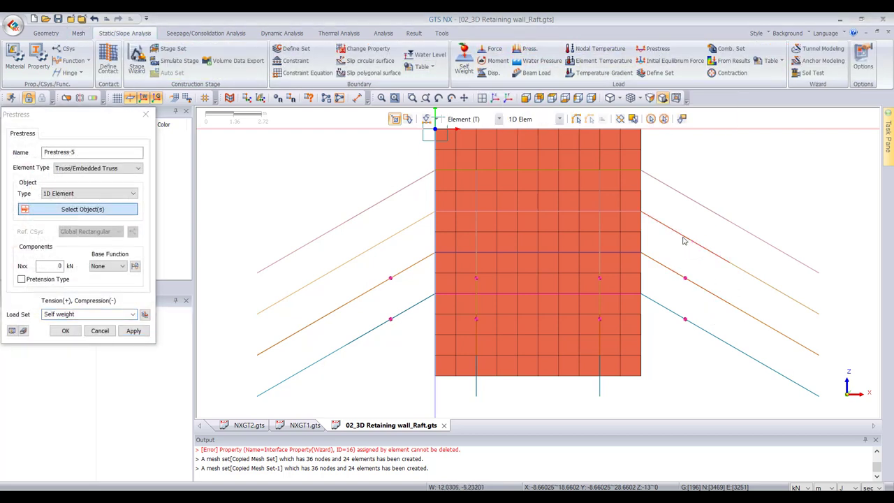
left_click(665, 254)
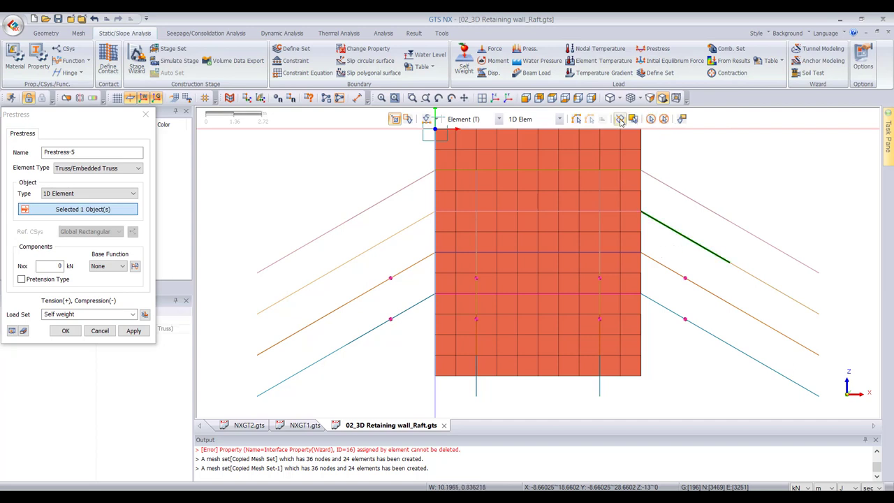
left_click_drag(705, 228, 672, 257)
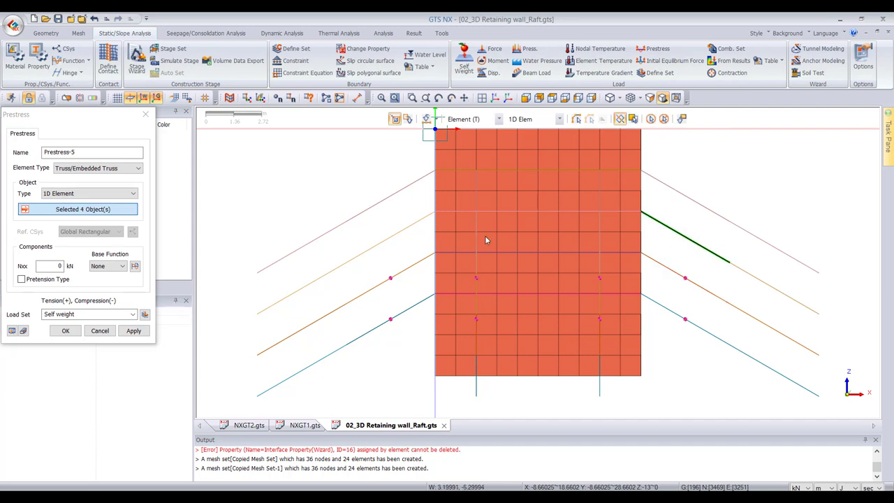
left_click_drag(410, 221, 381, 253)
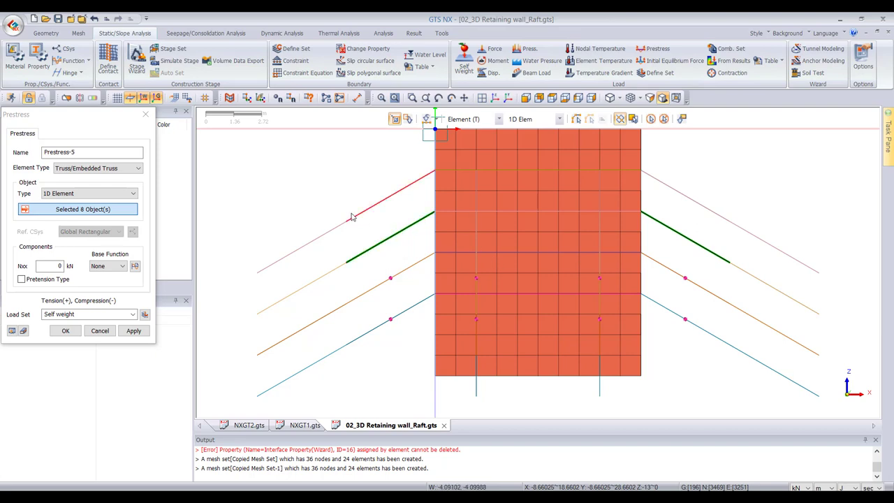
middle_click_drag(327, 201, 421, 167)
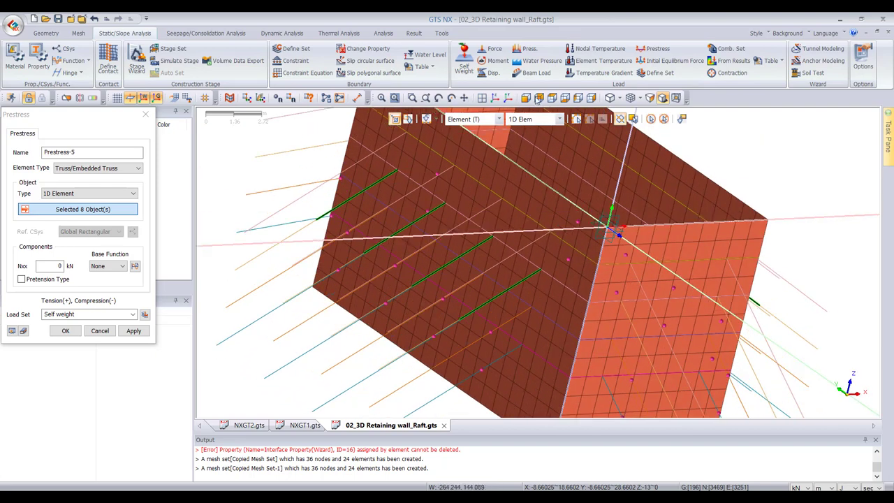
left_click(566, 98)
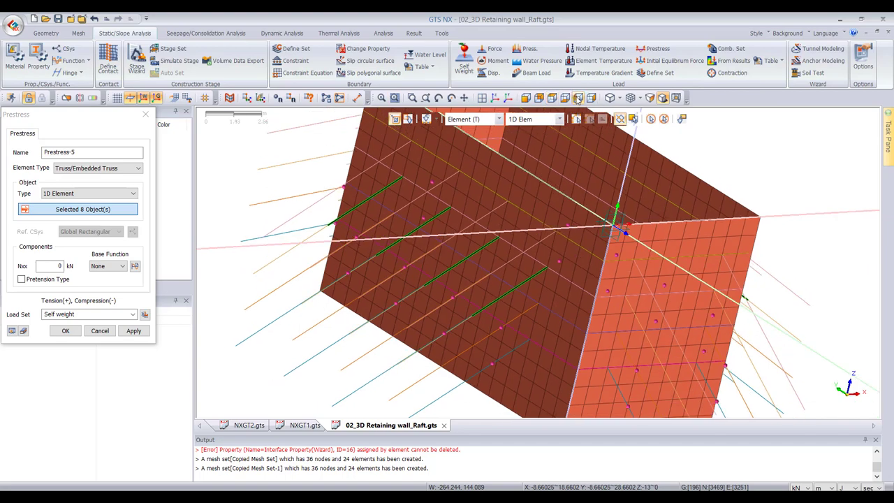
left_click(726, 240)
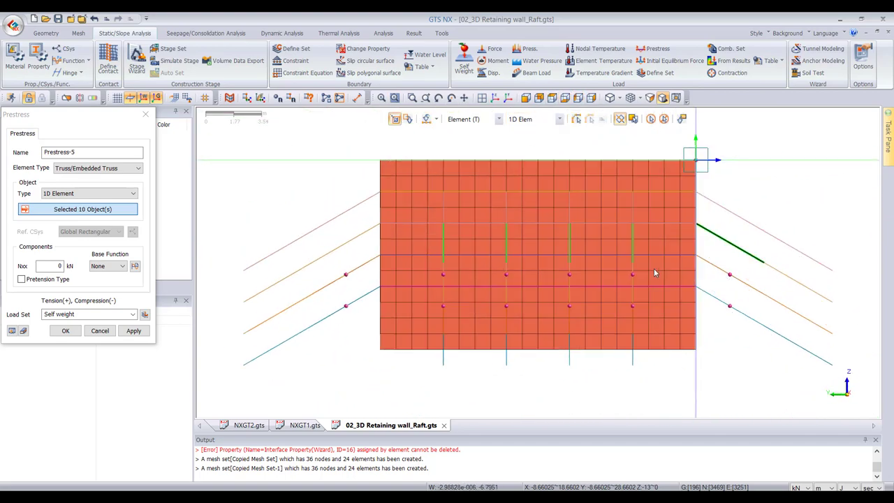
left_click(355, 239)
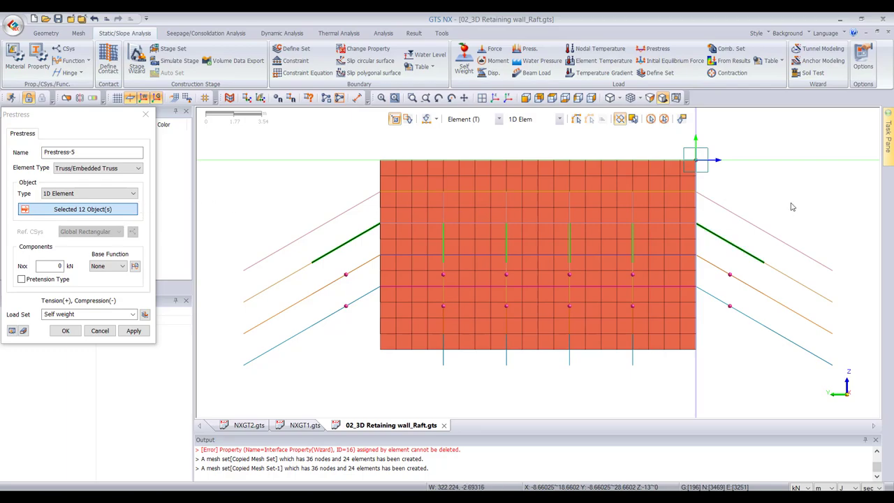
middle_click_drag(790, 203, 594, 254)
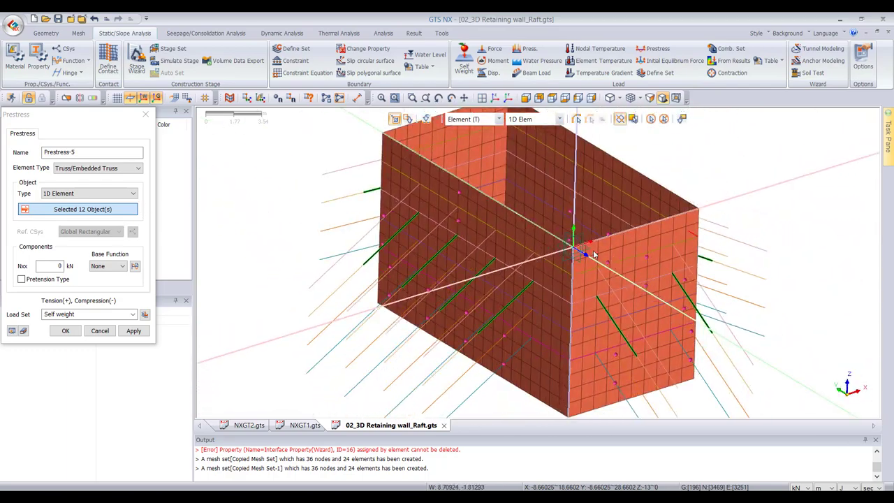
- Apply a 200 kN pretension-type prestress to the selected Stage2 anchor elements in a new load set named Stage2 anchor tension
left_click(22, 279)
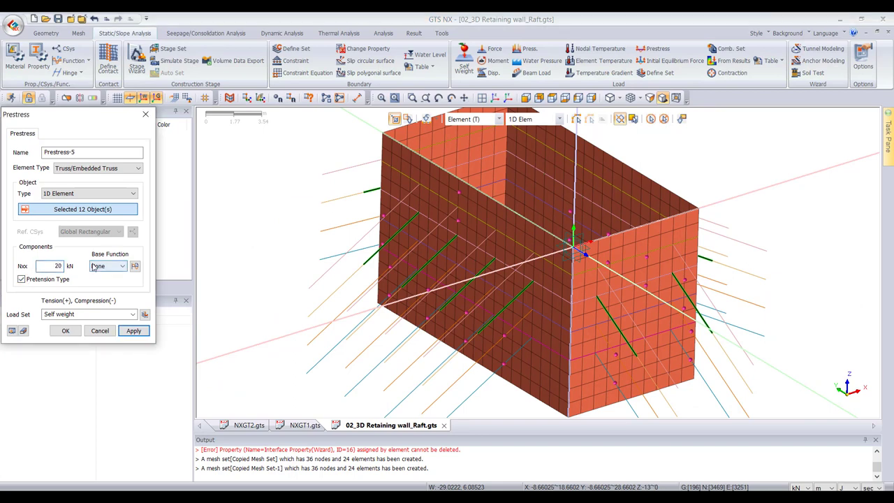
key("Tab")
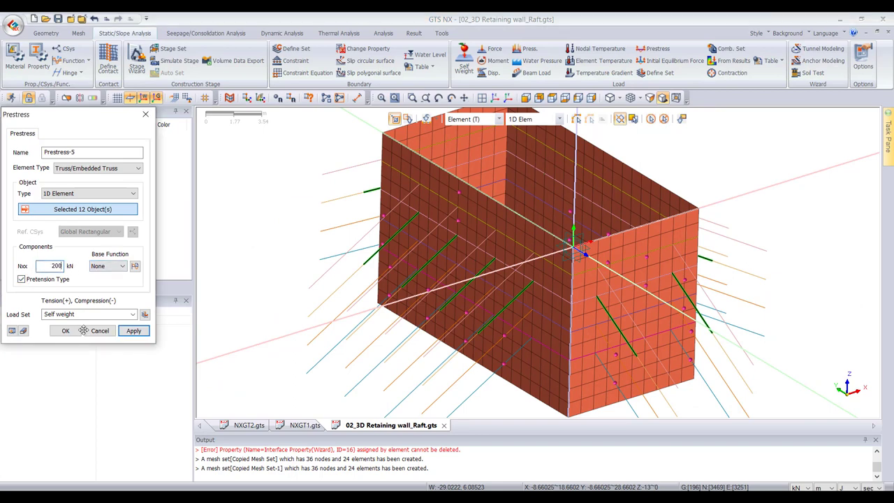
left_click(98, 314)
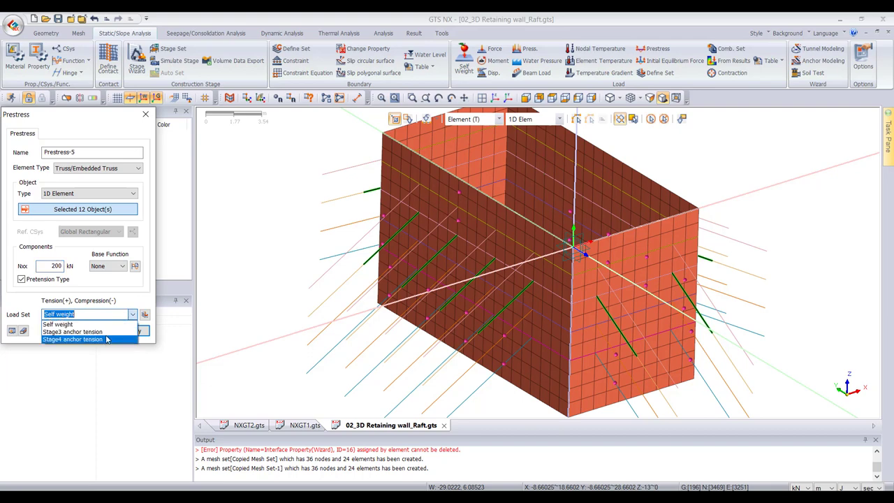
left_click(107, 340)
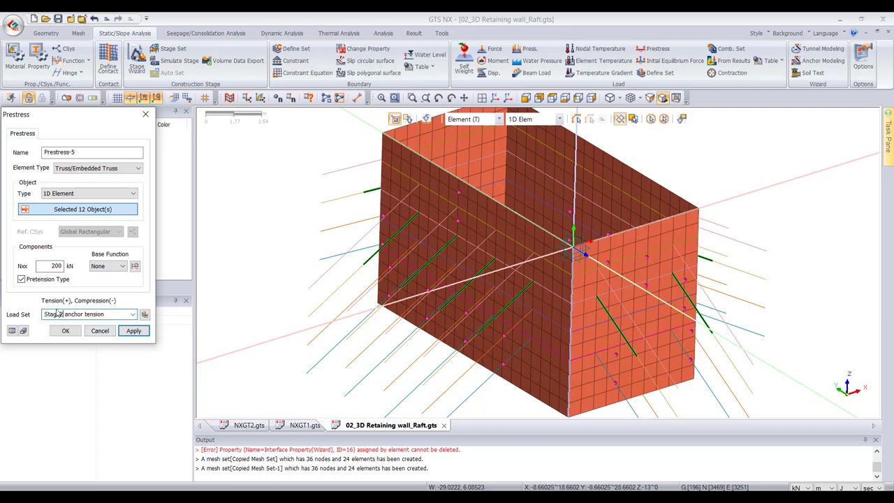
left_click(133, 331)
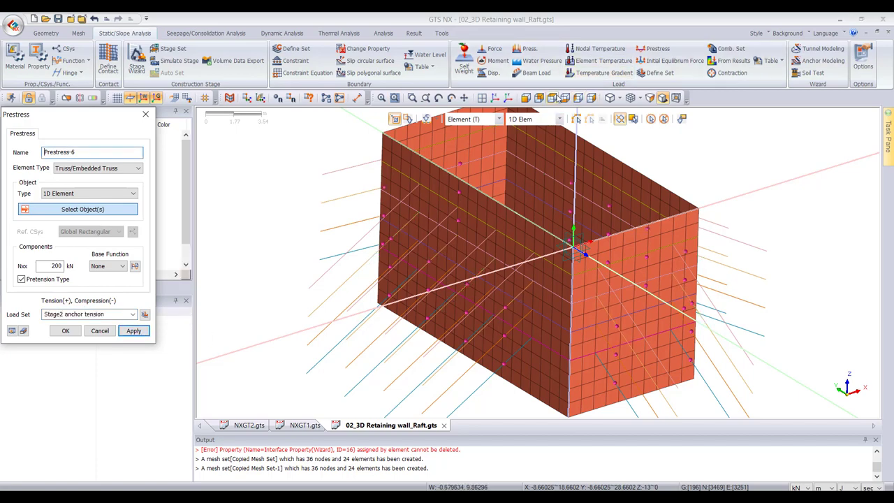
- Select the 12 wall-side elements of the uppermost Stage1 anchors on all four sides for the next prestress load
left_click(527, 98)
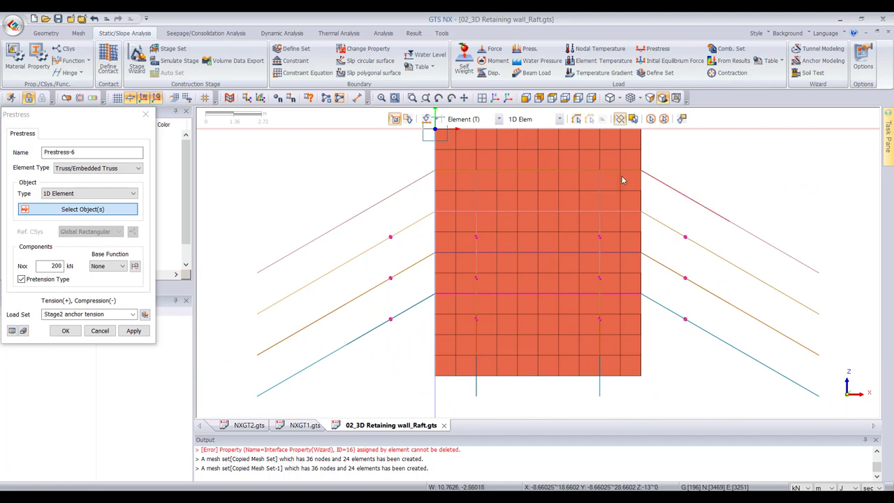
left_click(70, 208)
left_click_drag(696, 181, 656, 208)
left_click_drag(398, 171, 378, 214)
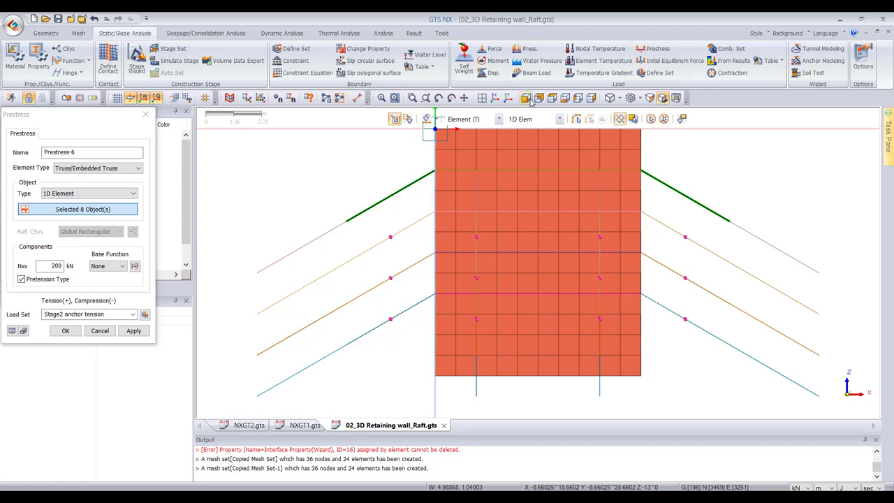
left_click(579, 98)
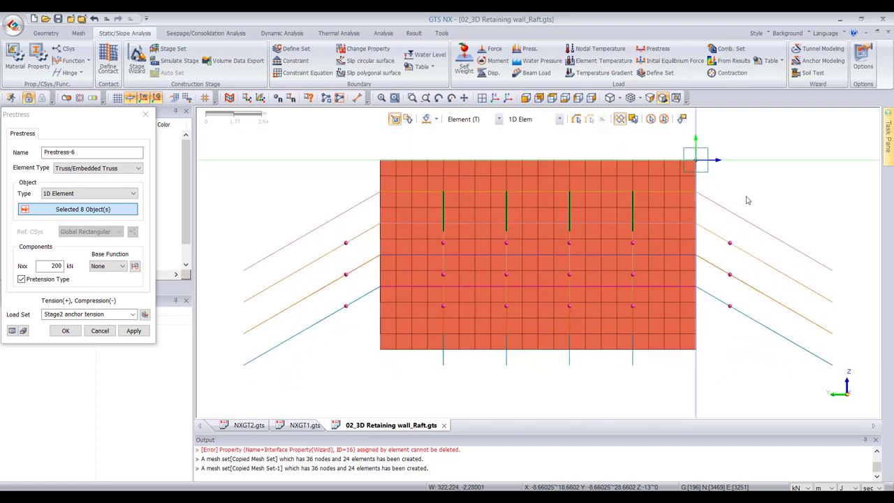
left_click_drag(748, 197, 720, 220)
left_click_drag(363, 195, 348, 222)
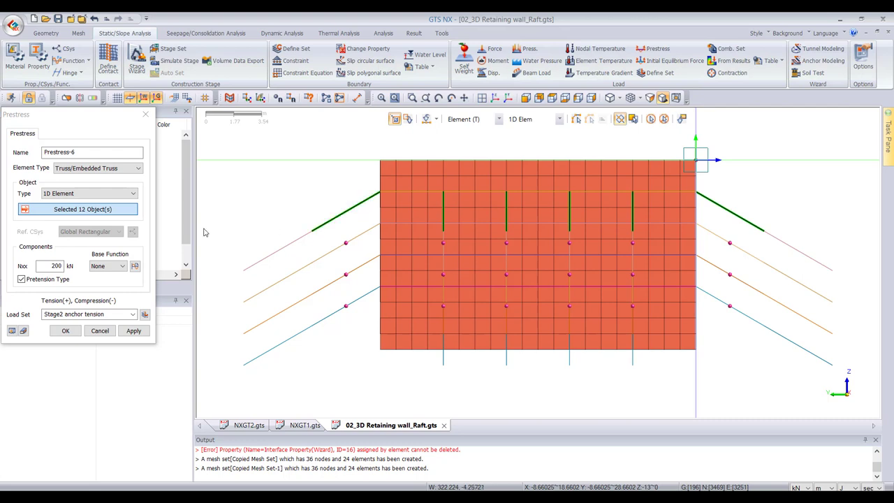
- Apply the 200 kN pretension to the selected Stage1 anchor elements in a new load set named Stage1 anchor tension
left_click(62, 315)
left_click(63, 315)
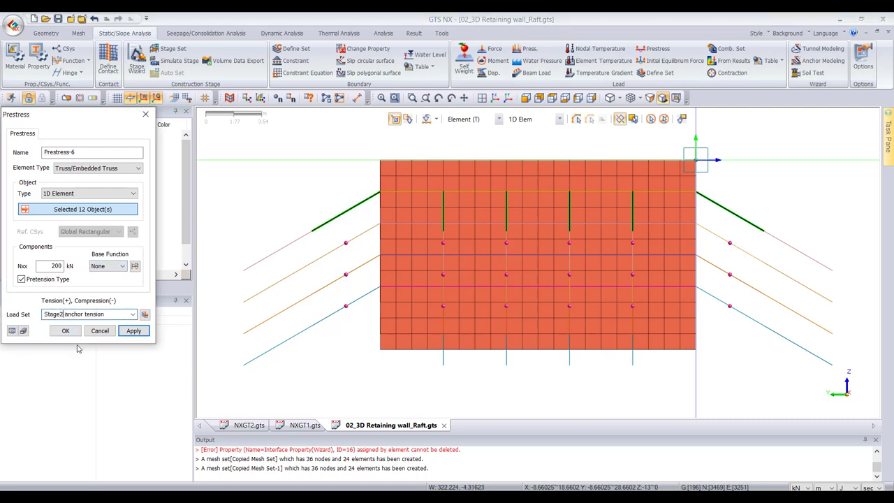
key("BackSpace")
type("1")
key("Return")
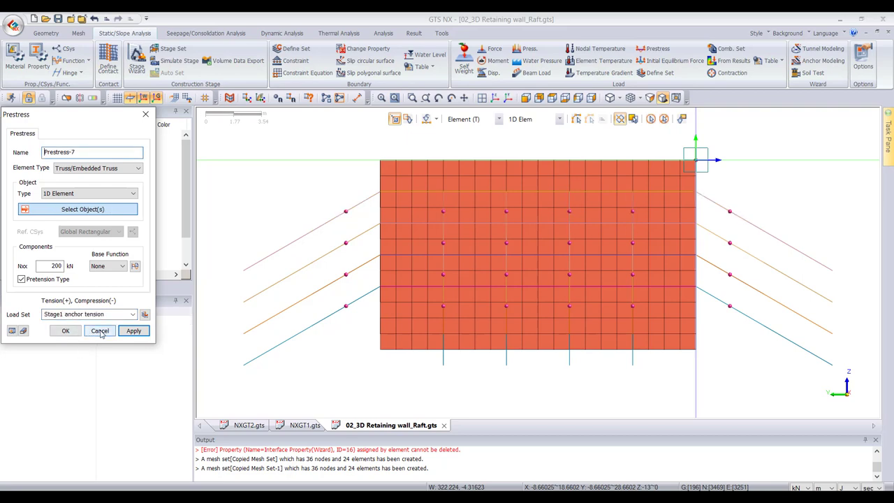
left_click(100, 331)
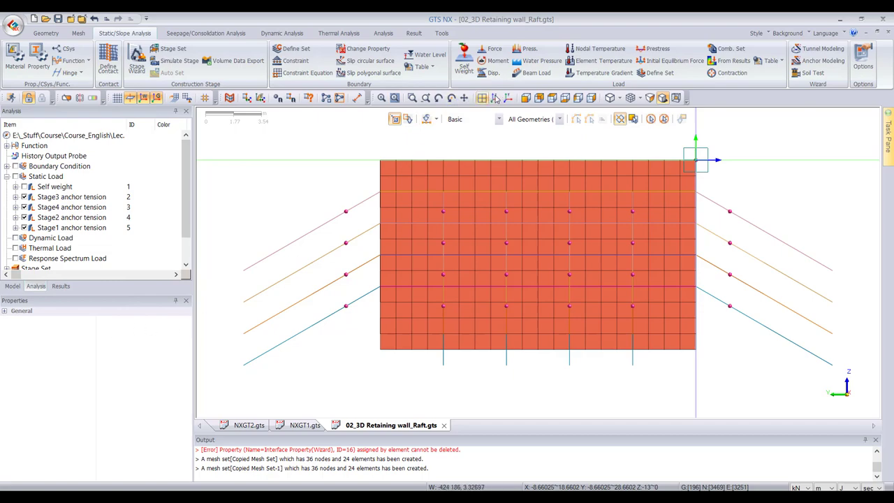
- Try deleting the Constraint rotation boundary set and undo the deletion
left_click(499, 99)
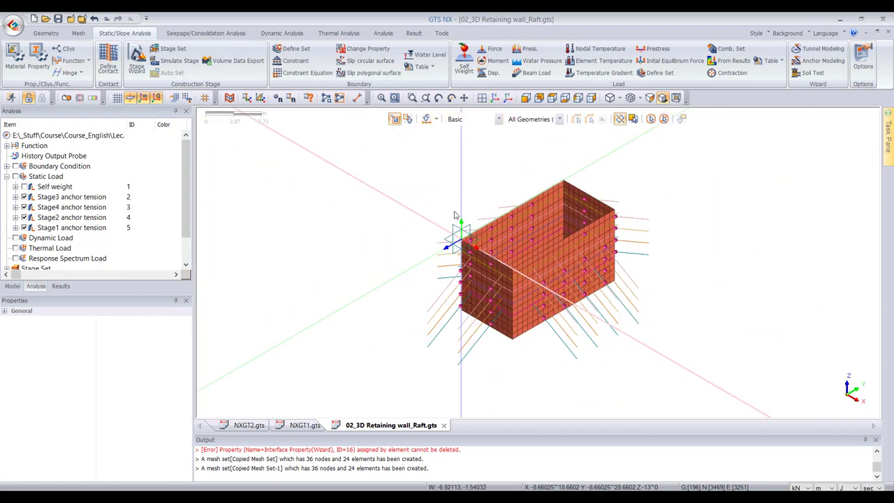
scroll(598, 239, "down", 1)
scroll(521, 251, "up", 8)
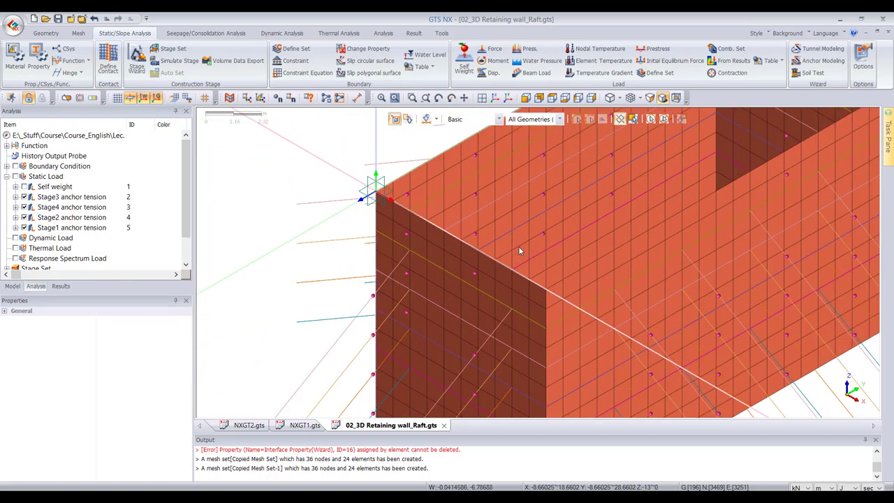
scroll(391, 248, "down", 2)
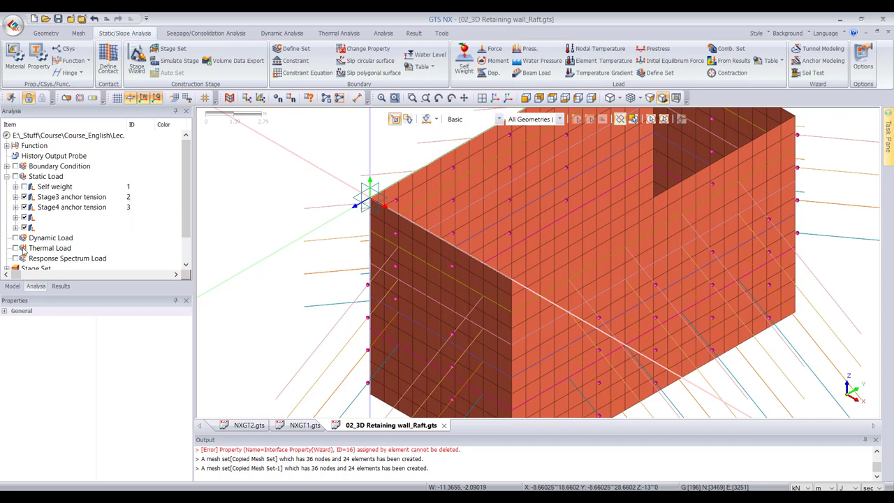
left_click(7, 167)
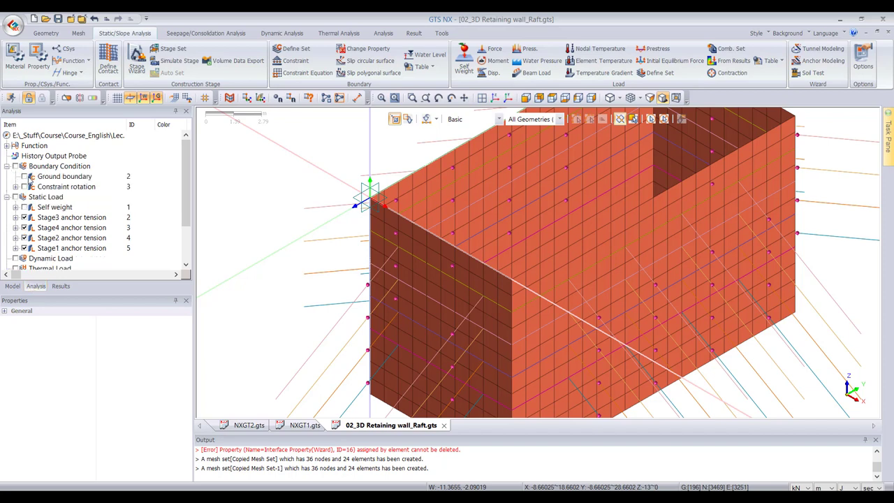
left_click(47, 178)
left_click(48, 187)
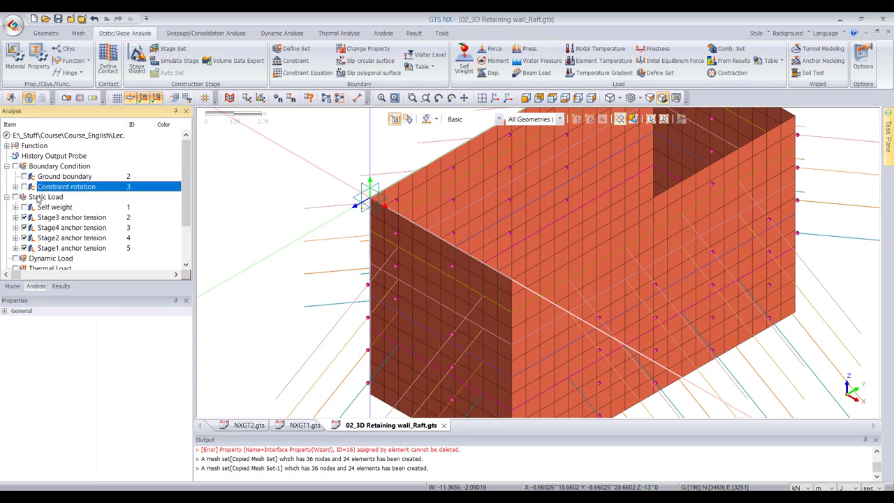
key("Delete")
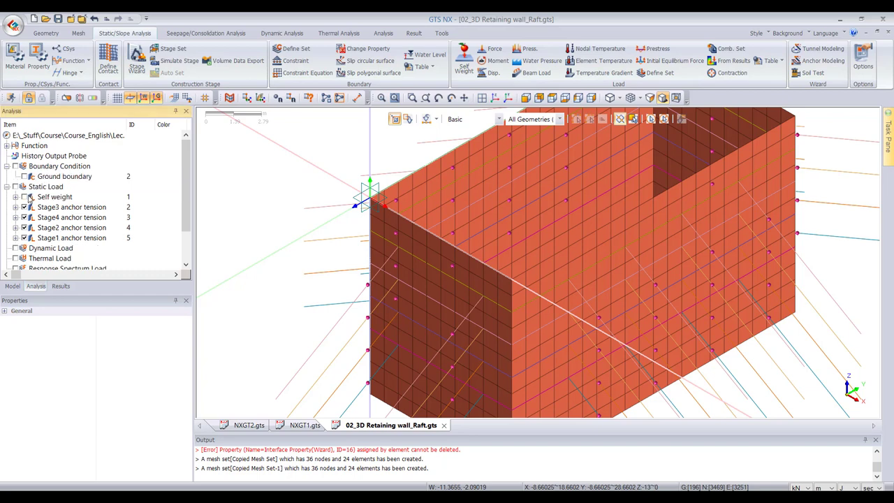
key("ctrl+z")
- Display the Ground boundary and Constraint rotation boundary sets and expand Constraint rotation to examine its contents
left_click(52, 189)
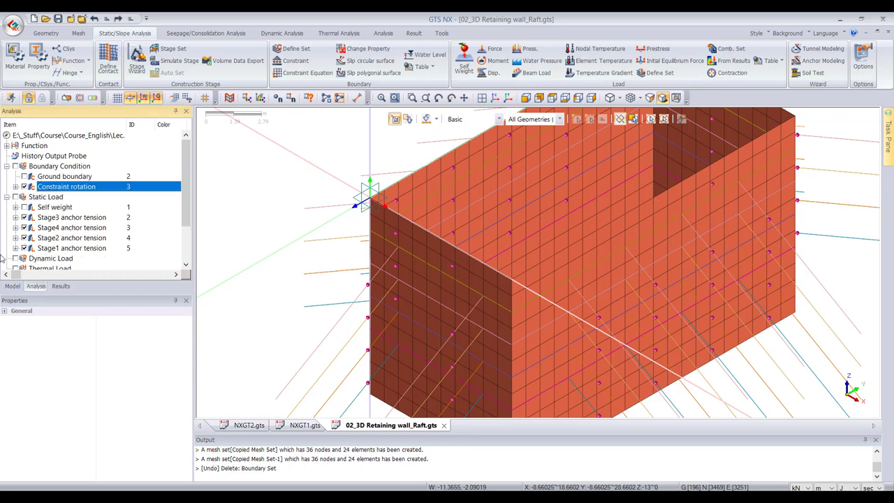
left_click(25, 176)
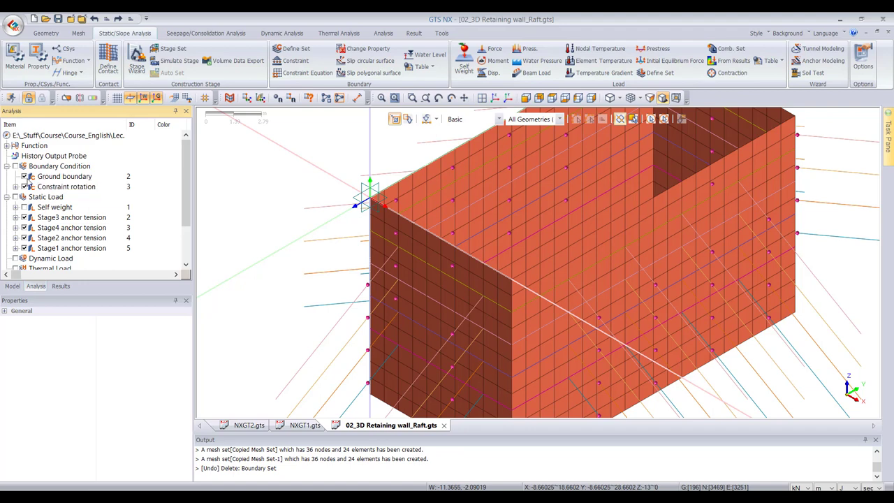
left_click(15, 186)
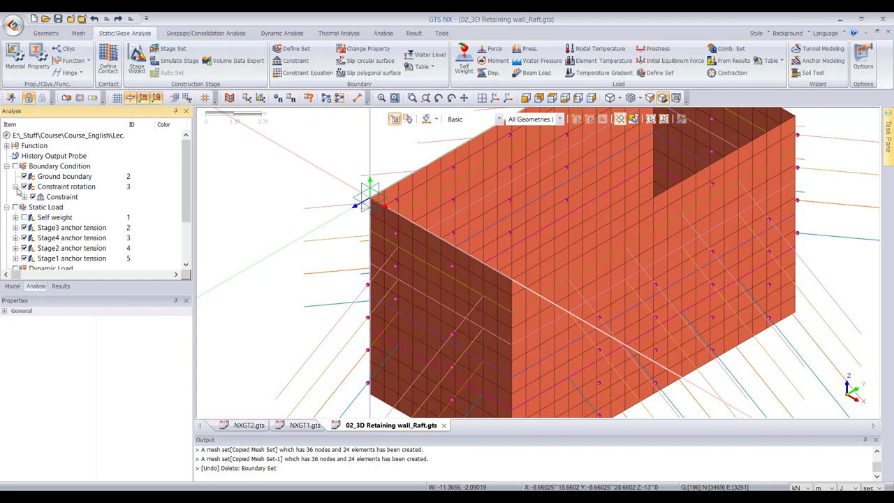
- Delete the Constraint-17 rotation constraint (Rz) from the Constraint rotation boundary set
left_click(25, 197)
left_click(60, 208)
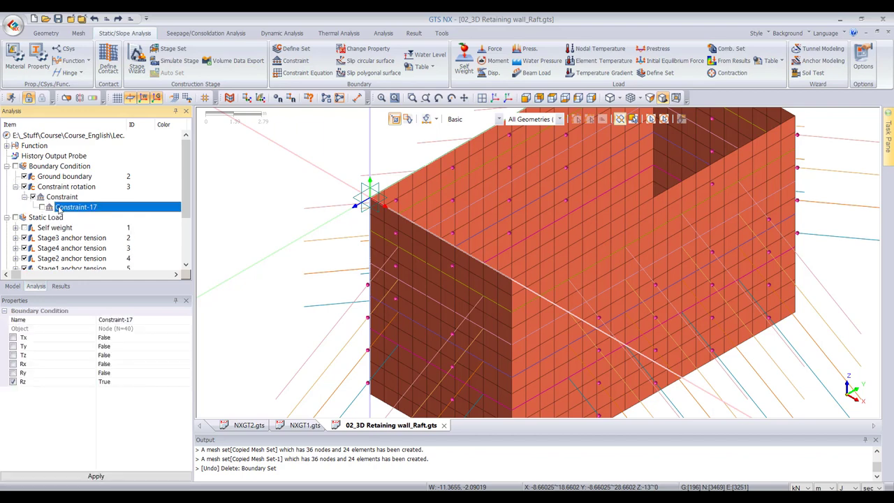
key("Delete")
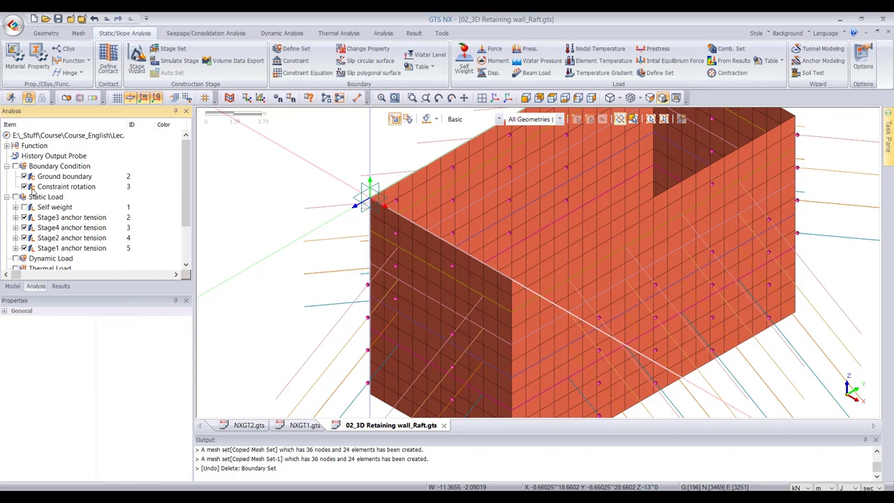
scroll(103, 242, "down", 2)
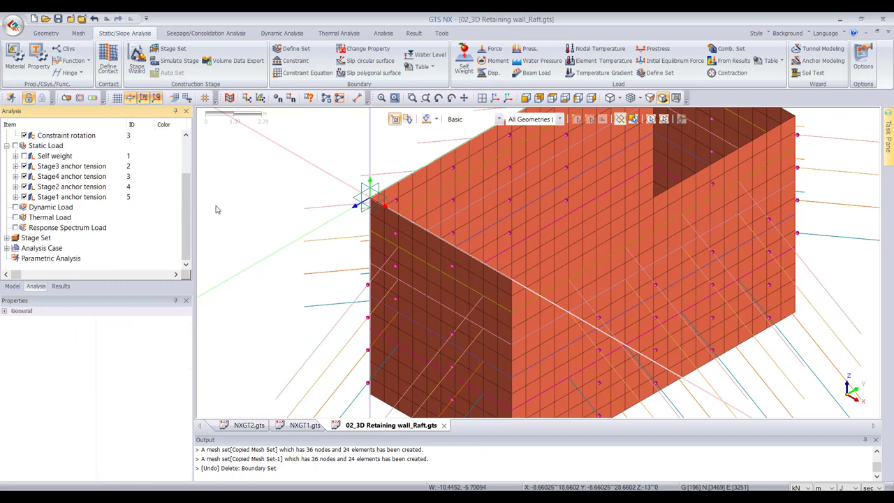
- Display the full geometry and select the three ground solids surrounding the excavation for meshing
left_click(15, 284)
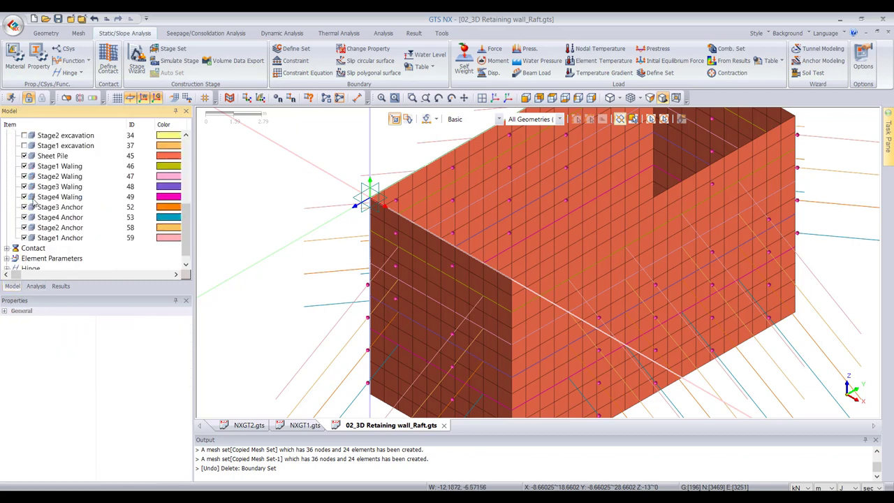
scroll(33, 202, "up", 5)
scroll(37, 199, "down", 4)
scroll(37, 199, "up", 5)
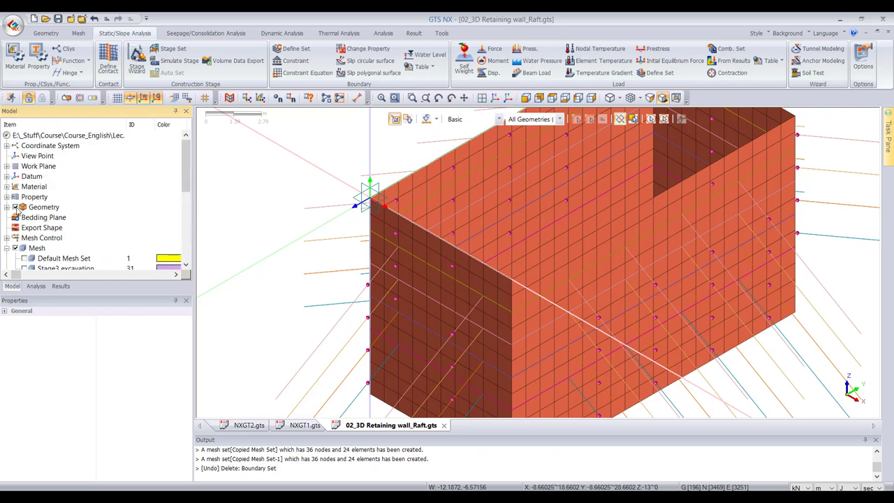
left_click(15, 208)
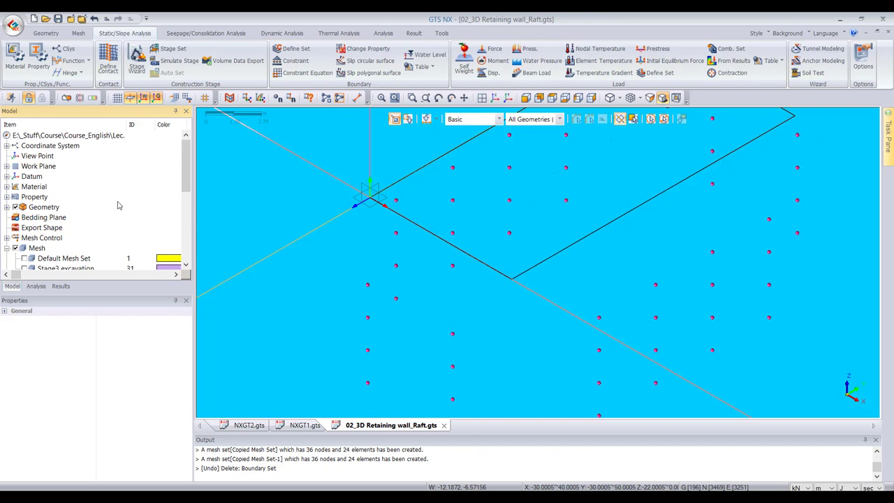
scroll(419, 211, "down", 10)
scroll(454, 206, "up", 7)
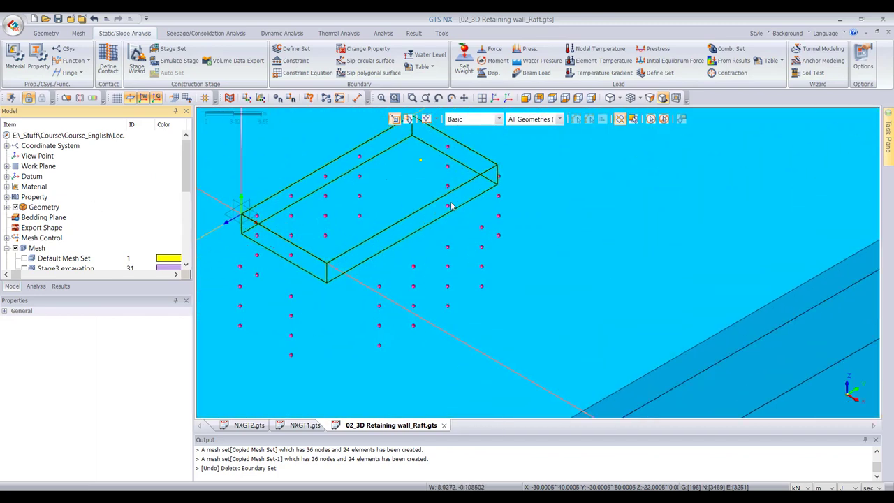
scroll(479, 216, "down", 2)
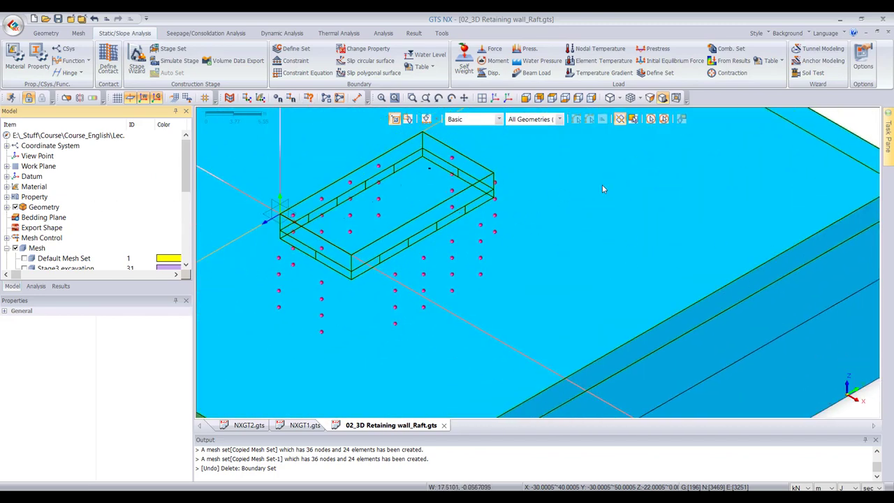
left_click(713, 206)
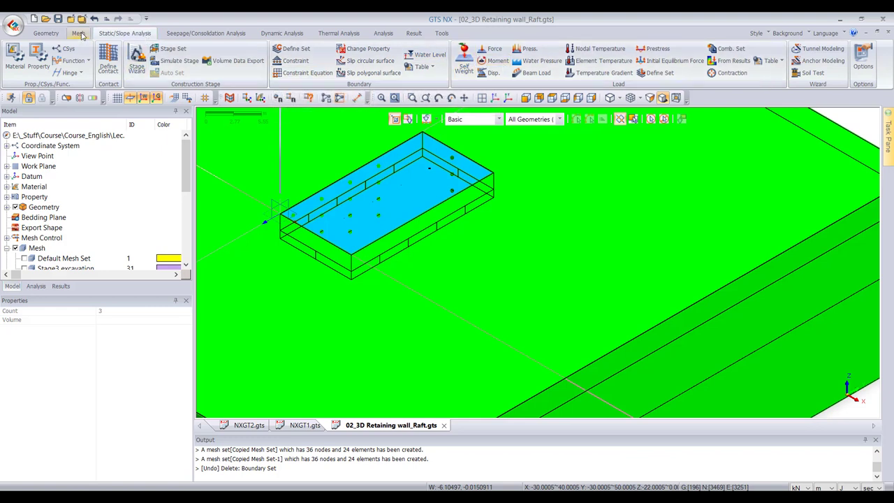
- Try to mesh the three selected ground solids with the Hybrid Mesher, size 3, matched adjacent faces and property 6: Weathering soil
left_click(78, 33)
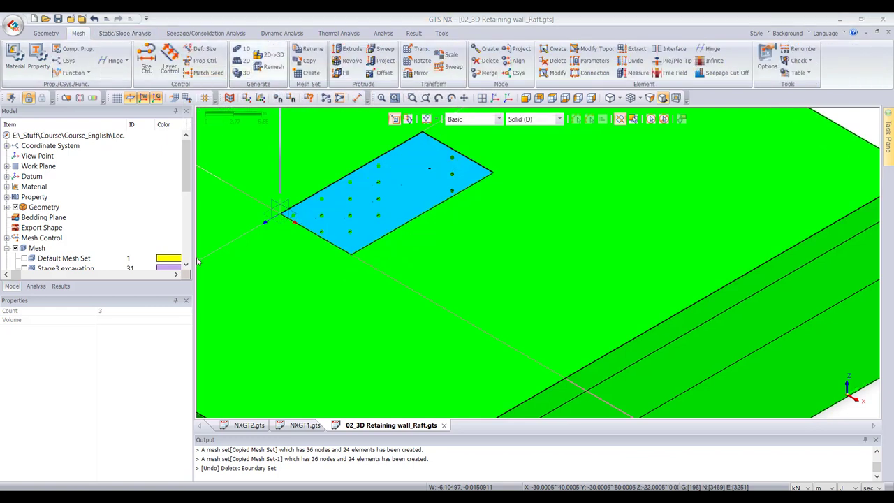
key("ctrl+m")
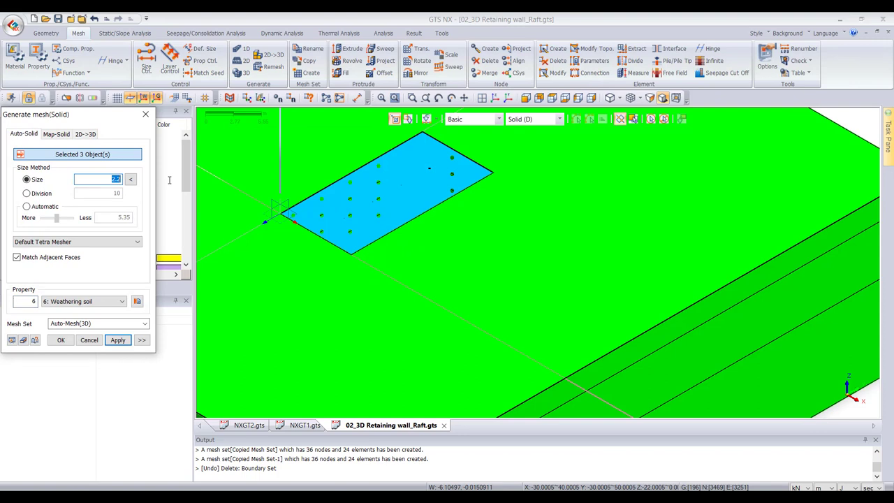
left_click(78, 242)
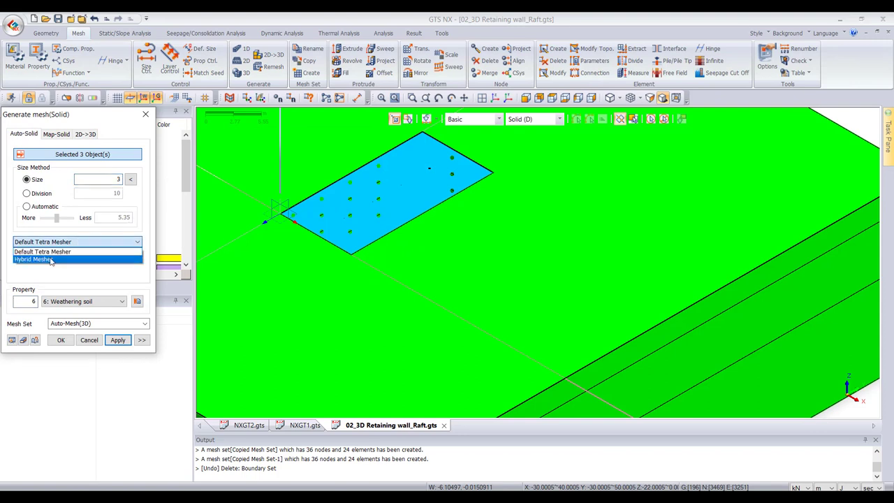
left_click(69, 261)
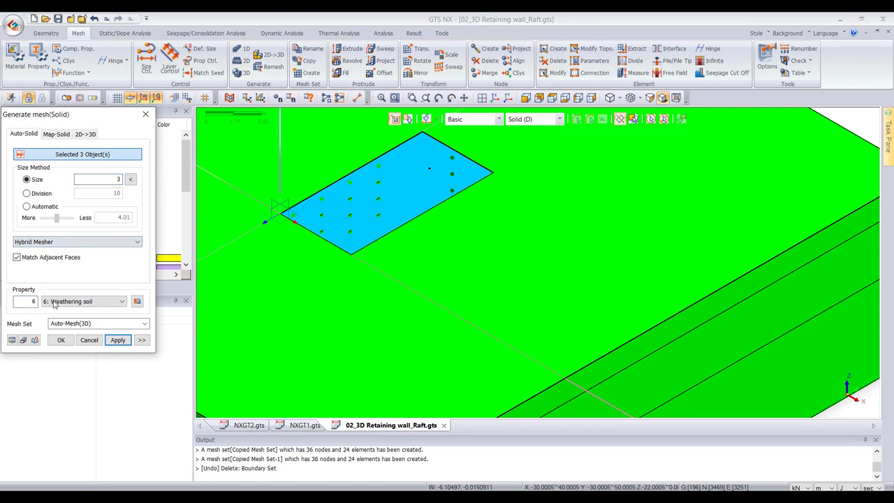
left_click(118, 340)
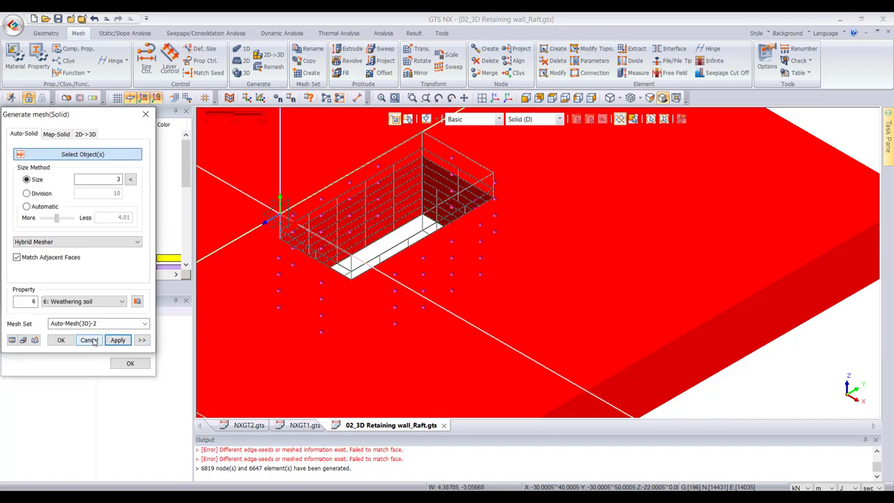
left_click(92, 341)
left_click(130, 363)
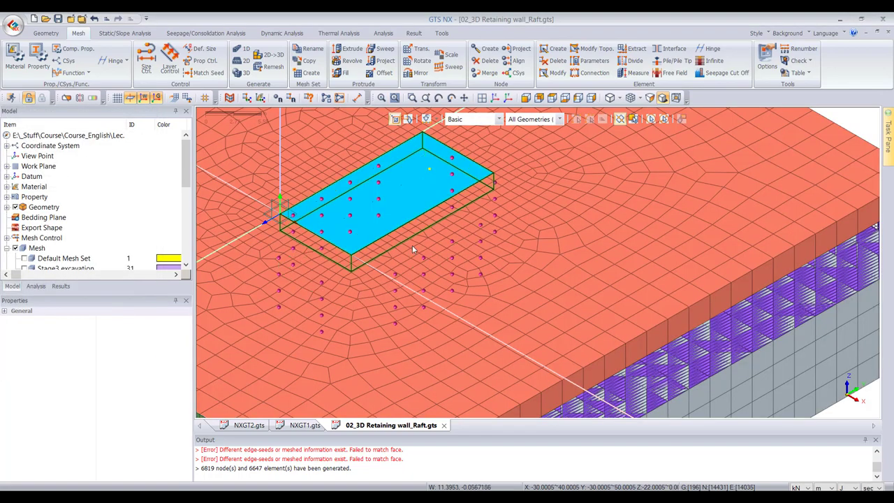
- Inspect the generated ground mesh around the pit and delete the Auto-Mesh(3D)-1 mesh set
scroll(525, 250, "down", 2)
scroll(603, 321, "up", 2)
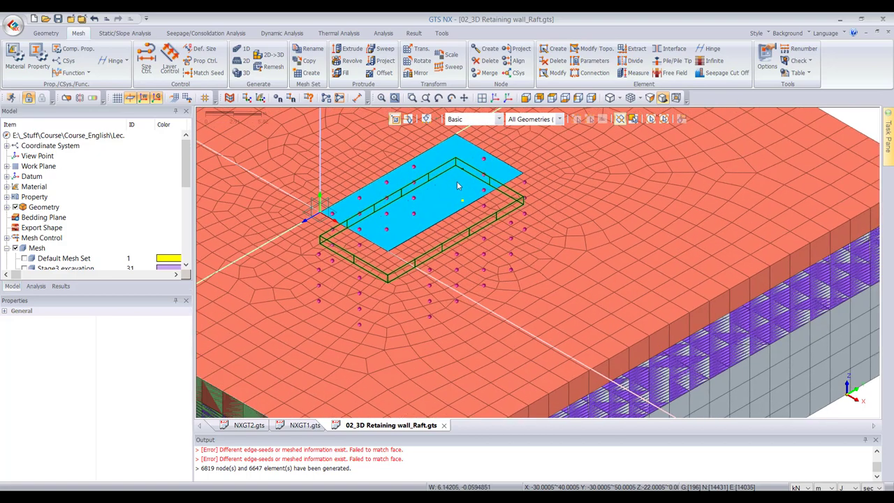
scroll(458, 186, "up", 5)
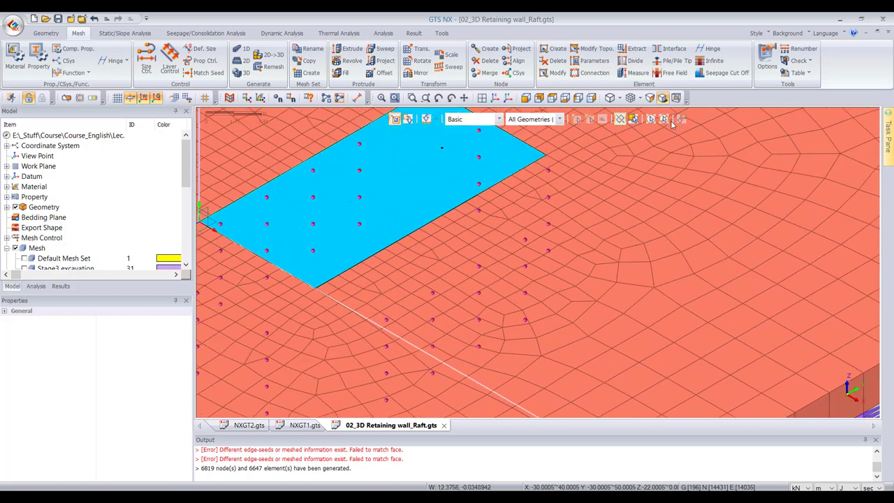
left_click(663, 119)
scroll(9, 234, "down", 5)
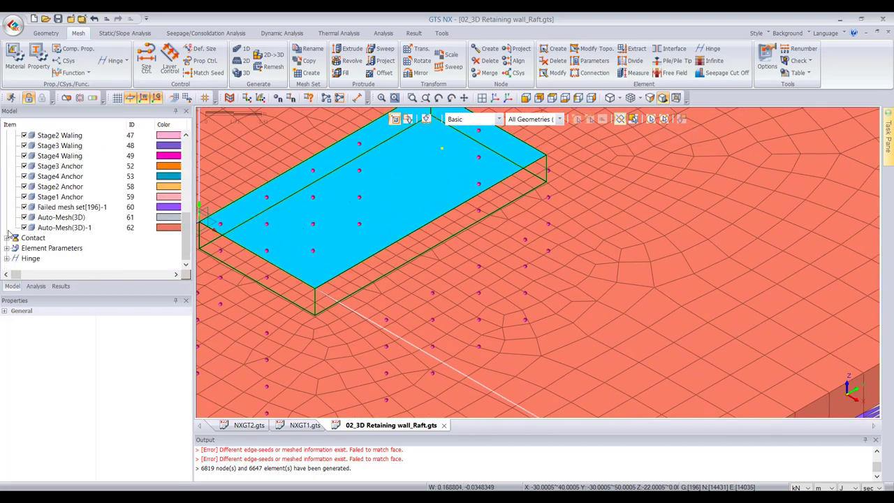
left_click(61, 229)
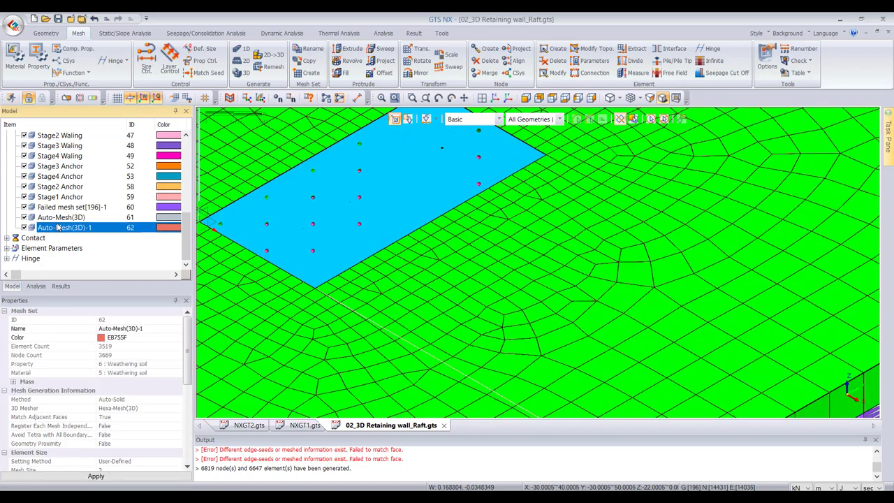
key("Delete")
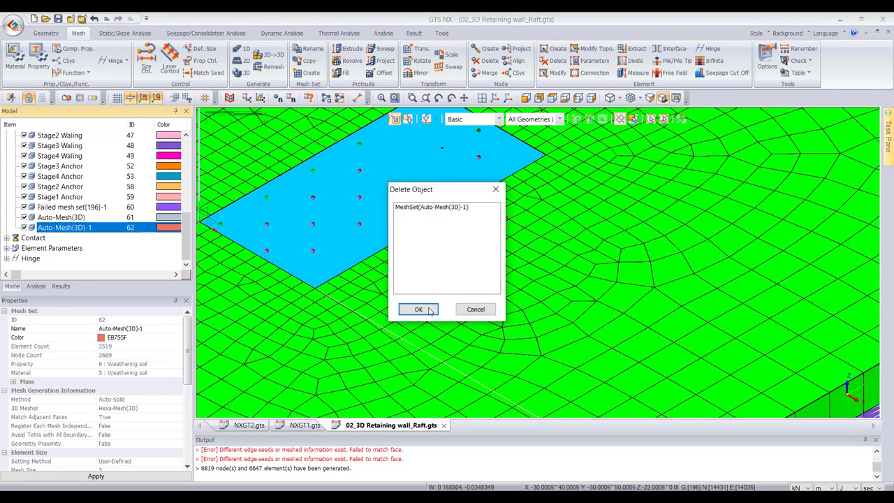
left_click(418, 309)
- Delete the Auto-Mesh(3D) and Failed mesh set[196]-1 mesh sets
scroll(687, 273, "down", 5)
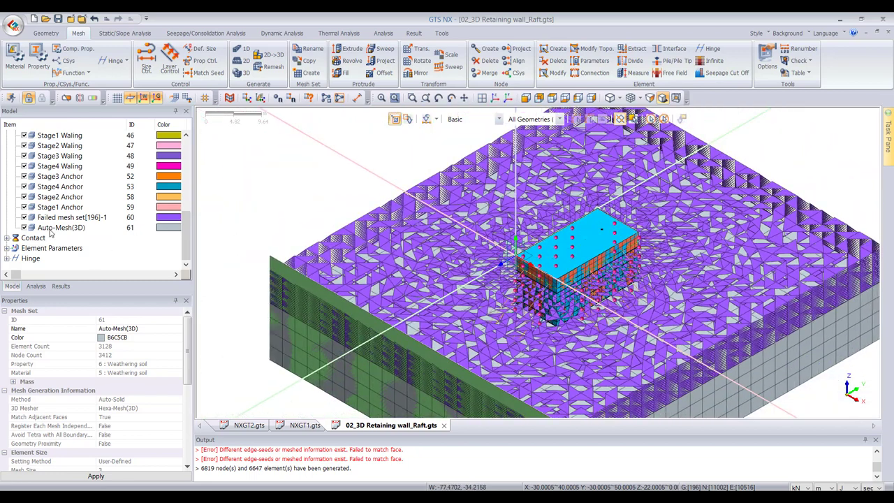
left_click(53, 228)
key("Delete")
left_click(436, 309)
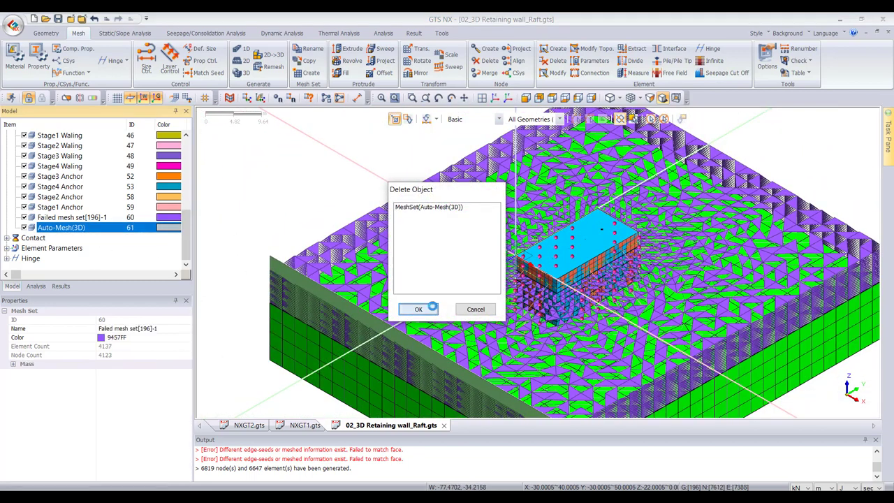
left_click(70, 228)
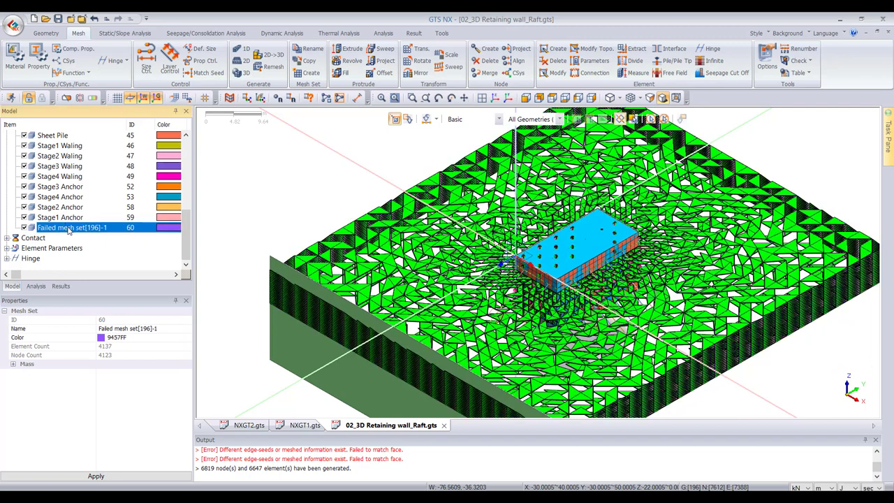
key("Delete")
left_click(417, 310)
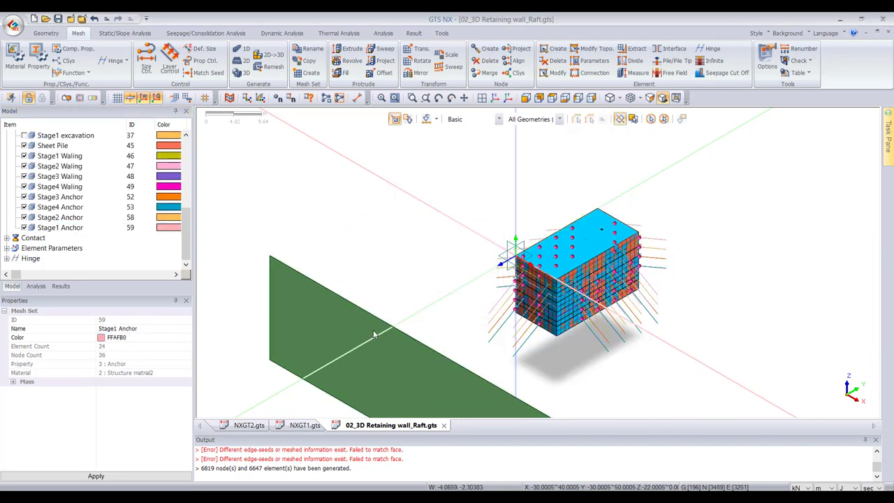
- Delete the stray vertical green geometry face standing beside the excavation
left_click(367, 336)
key("Delete")
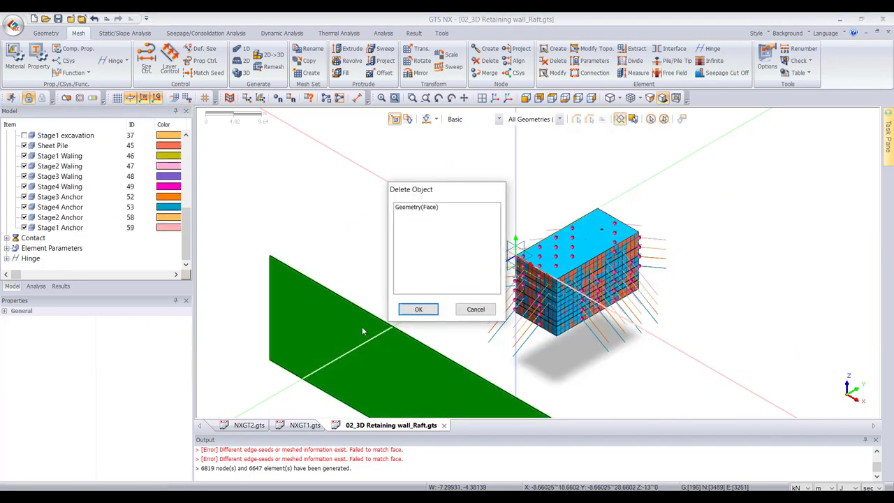
key("Return")
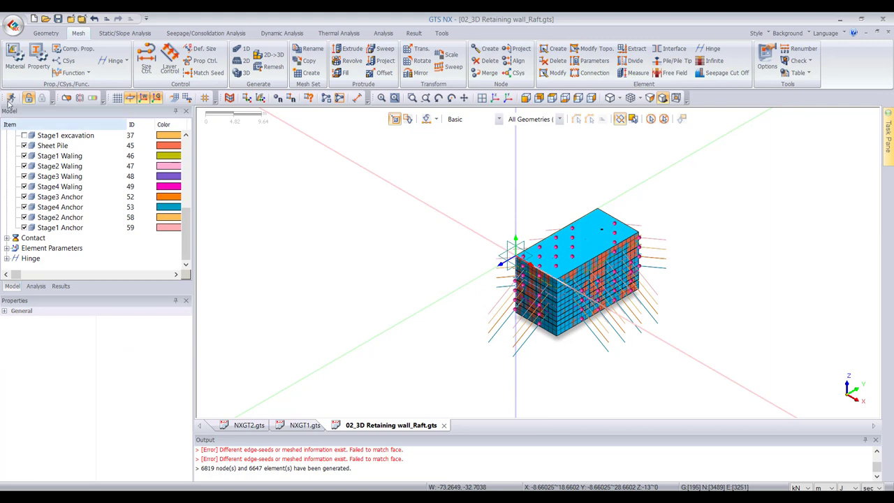
- Display all mesh sets together with the complete ground geometry
scroll(32, 160, "up", 3)
scroll(31, 168, "up", 3)
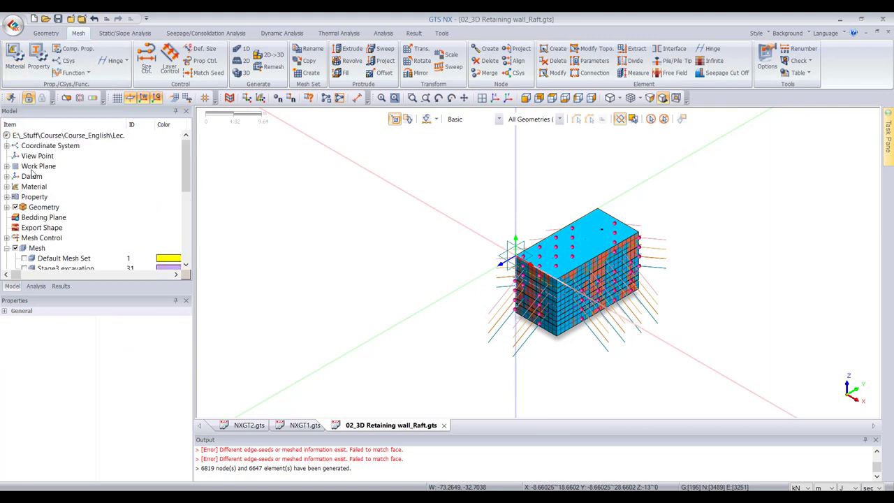
scroll(32, 178, "down", 3)
left_click(14, 156)
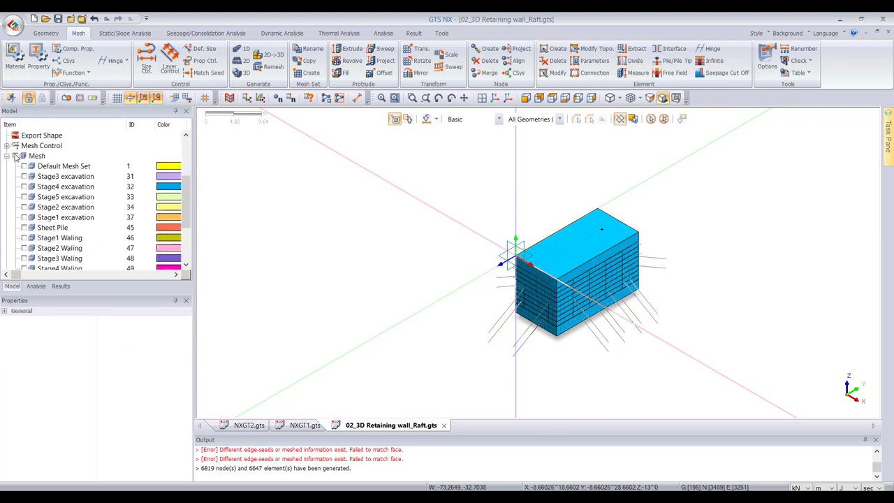
scroll(28, 162, "up", 3)
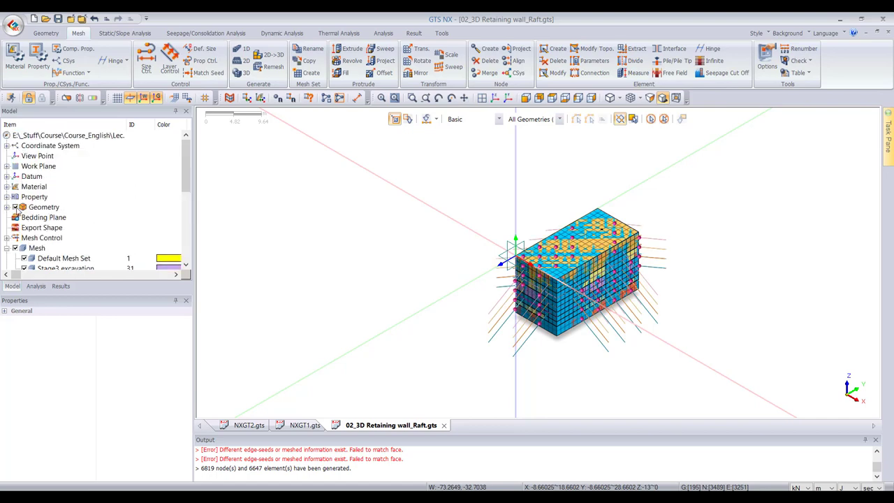
left_click(15, 208)
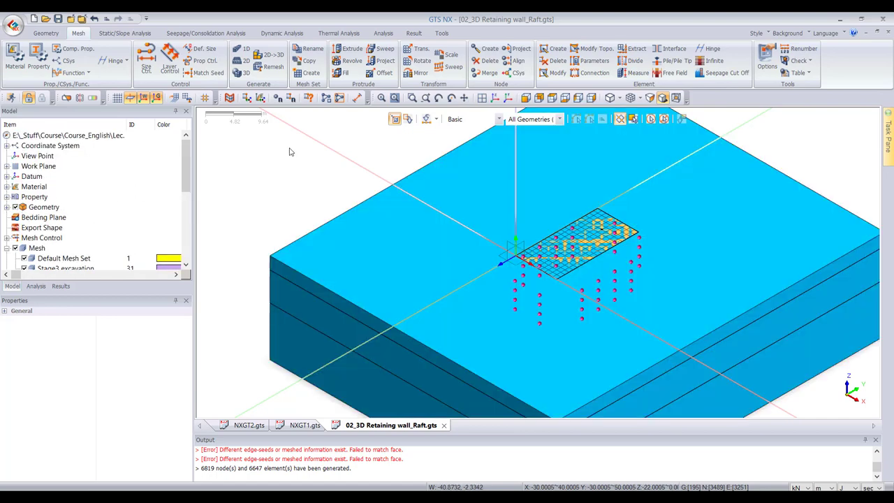
- Auto Connect all 13 displayed solids using the Boolean method so that they share faces
left_click(43, 35)
left_click(156, 72)
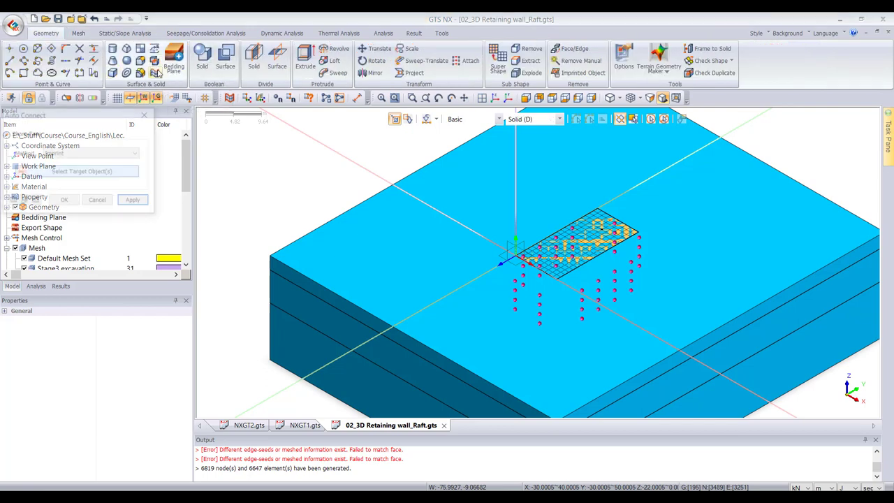
left_click(84, 153)
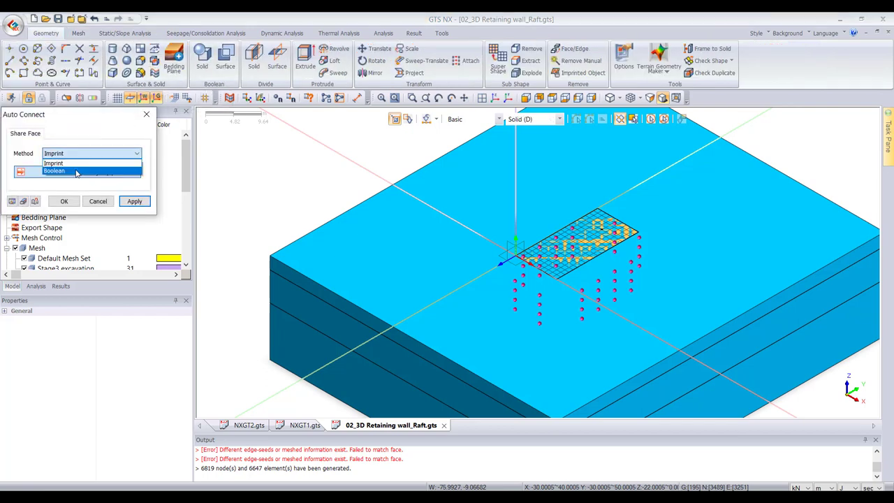
left_click(76, 170)
left_click(651, 119)
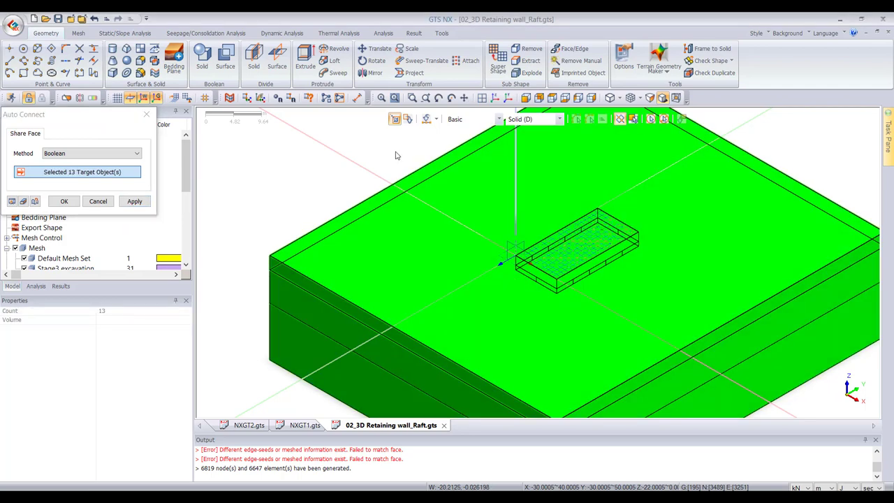
left_click(135, 202)
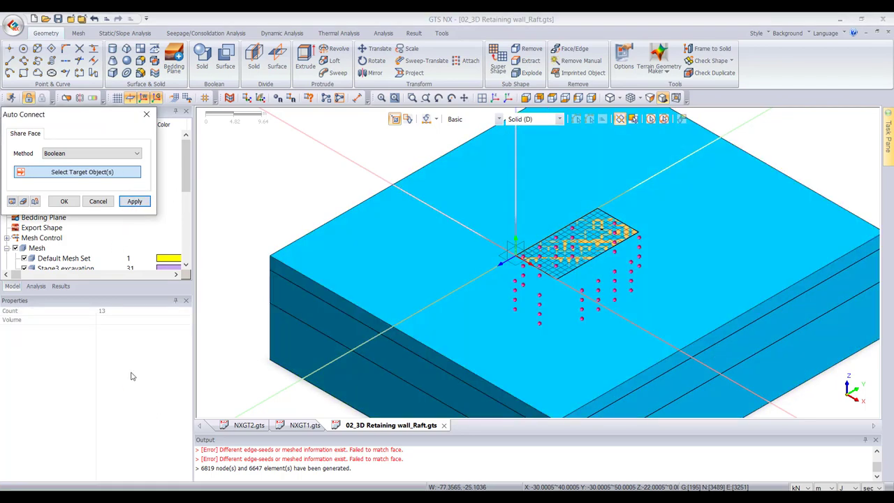
left_click(105, 202)
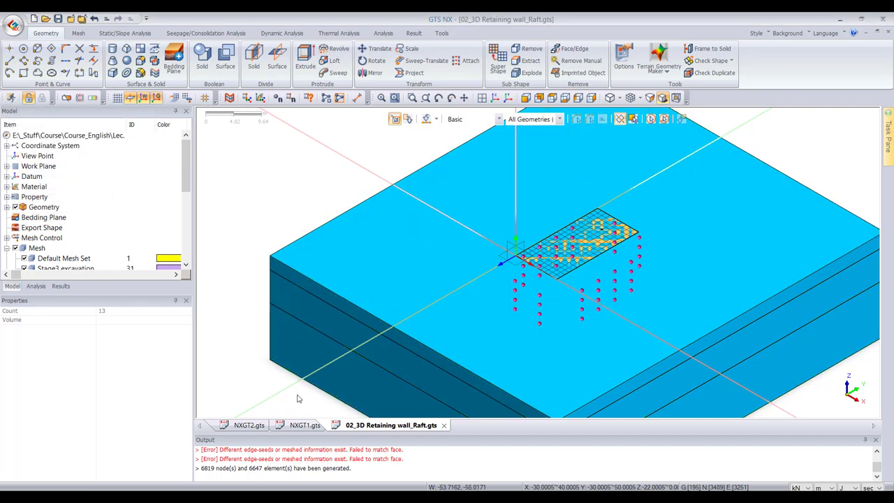
- Generate solid meshes for the three surrounding ground layers with size 3, the Hybrid Mesher, matched adjacent faces and the 6: Weathering soil property
left_click(78, 33)
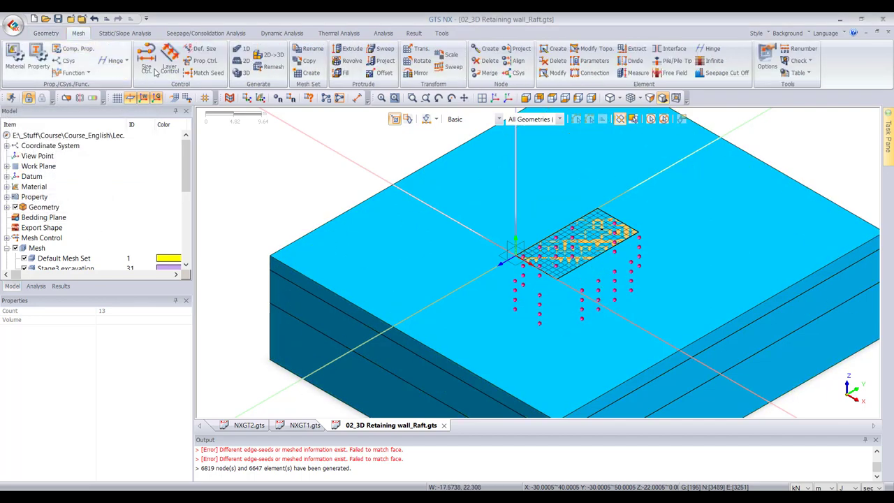
left_click(241, 72)
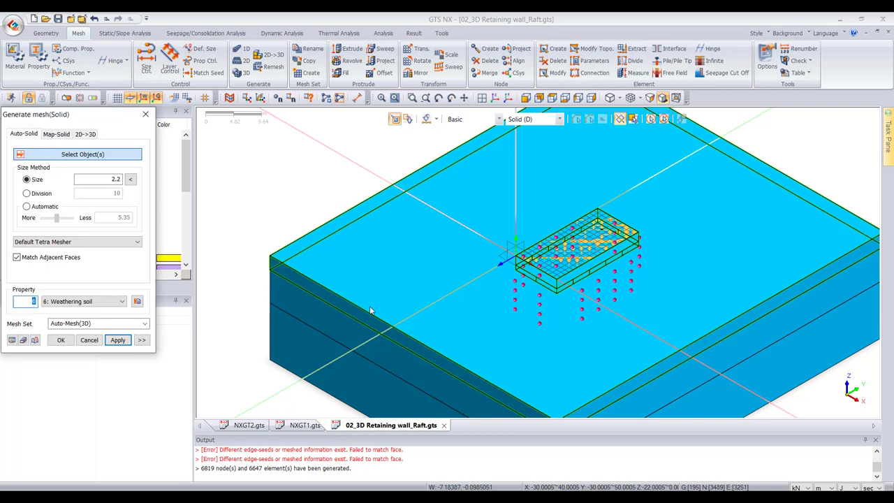
left_click_drag(370, 306, 326, 363)
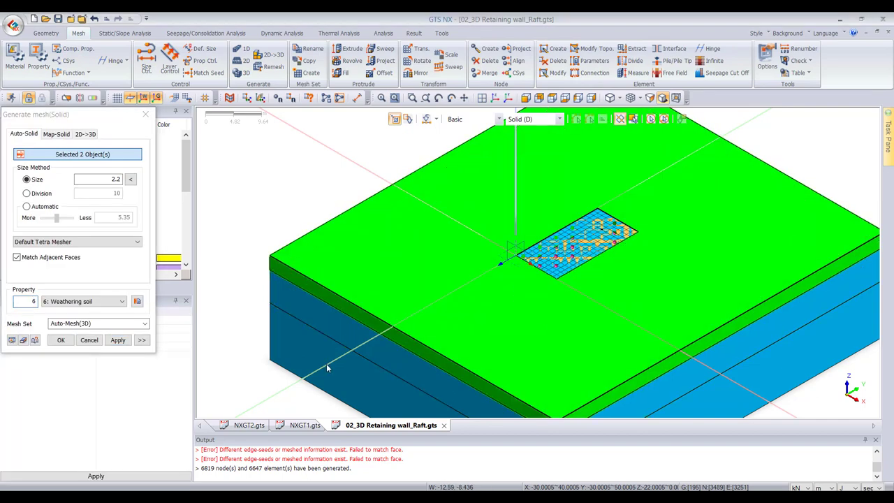
left_click(102, 179)
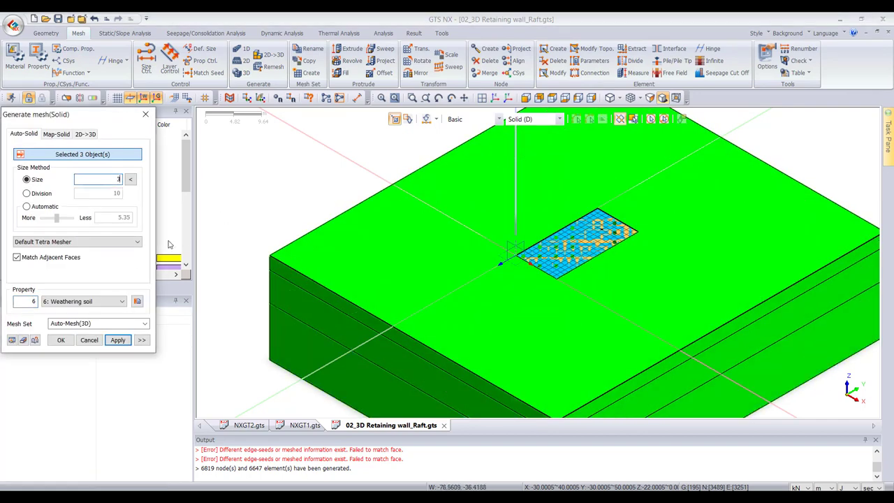
left_click(92, 242)
left_click(80, 262)
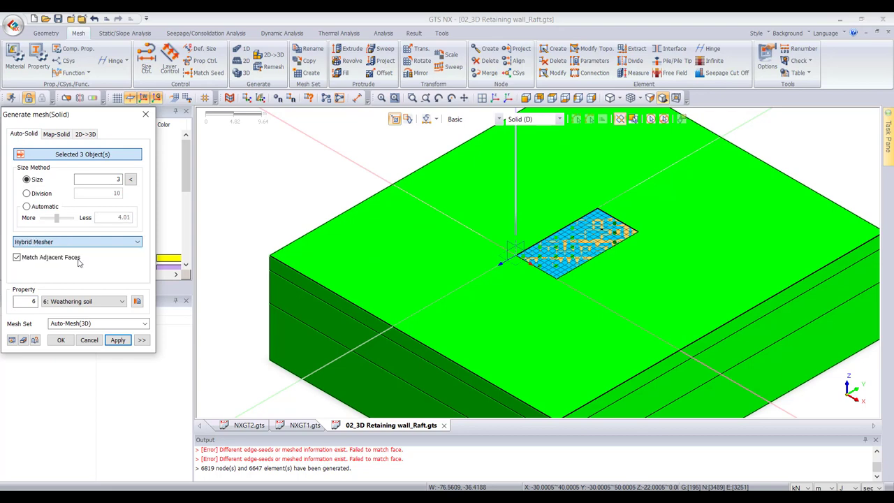
left_click(116, 340)
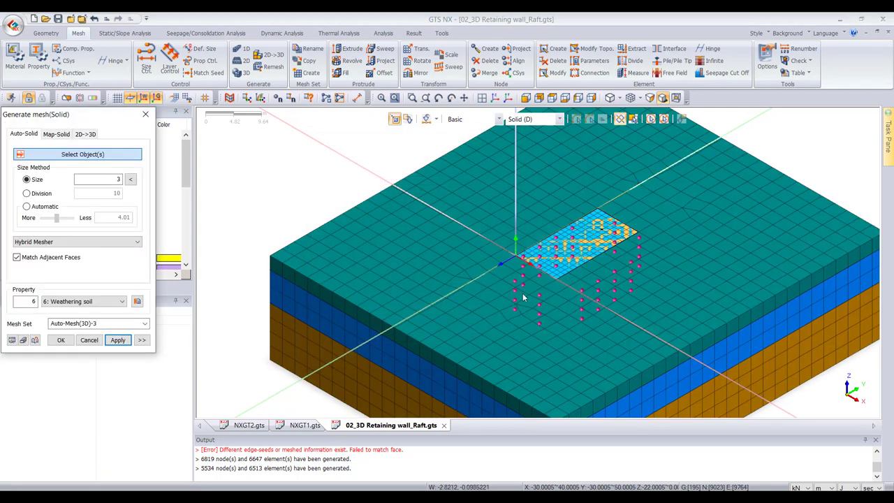
scroll(599, 255, "up", 5)
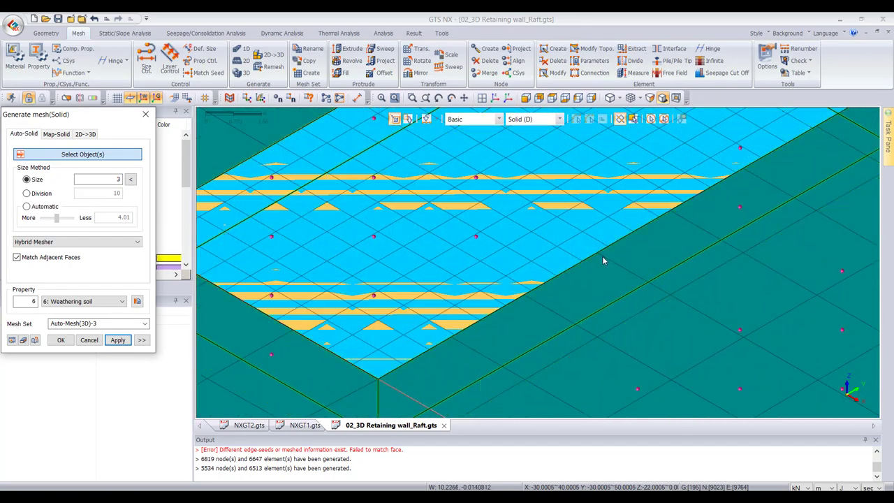
scroll(602, 257, "down", 3)
scroll(528, 282, "up", 5)
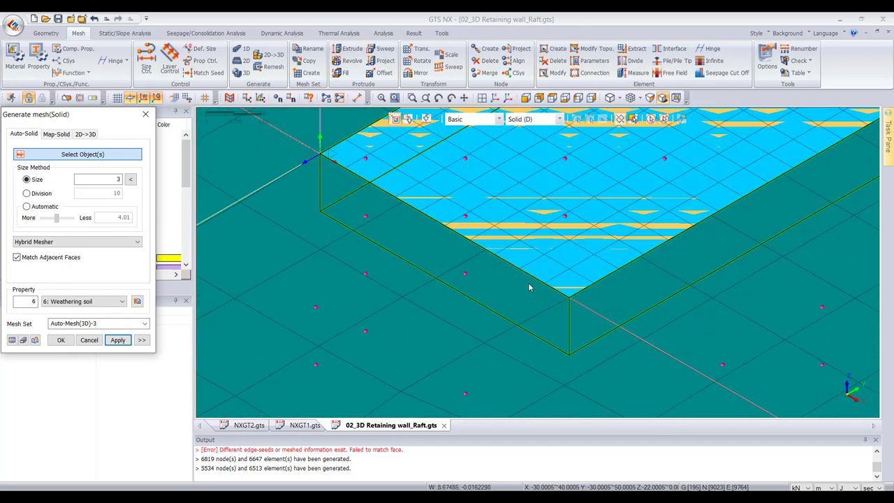
scroll(528, 282, "down", 5)
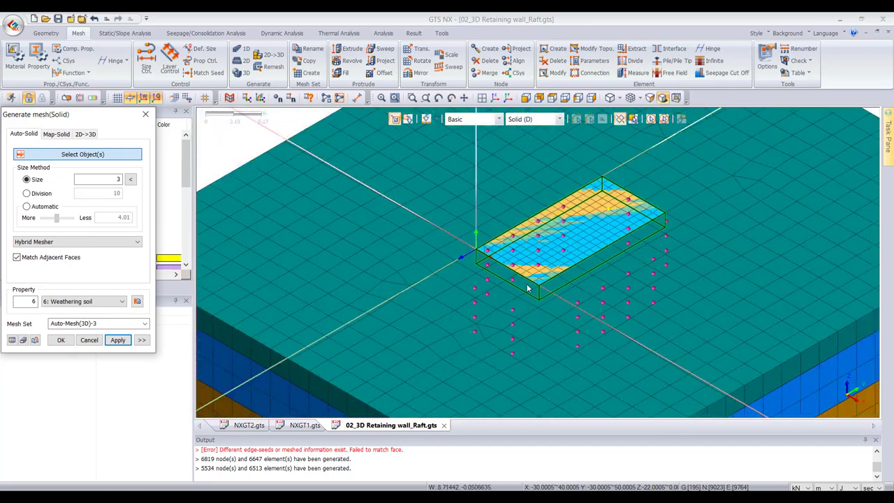
left_click(90, 340)
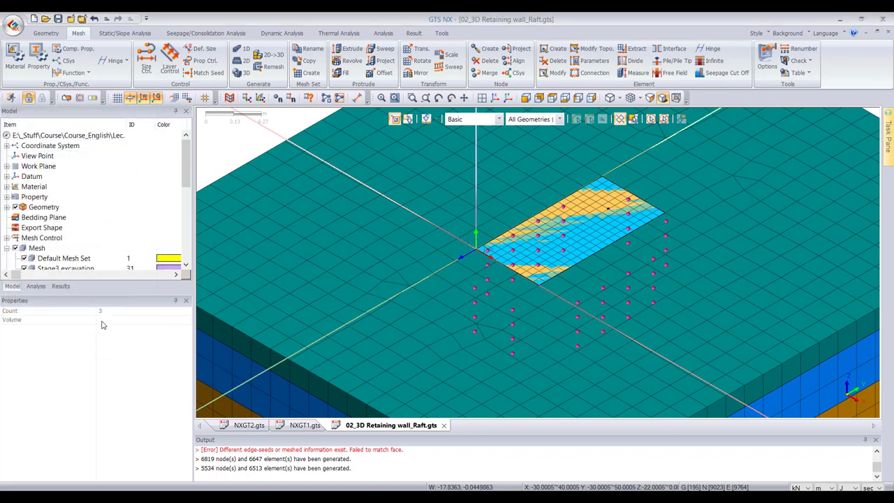
- Select the Auto-Mesh(3D)-2 mesh set of the uppermost ground layer
scroll(42, 248, "down", 6)
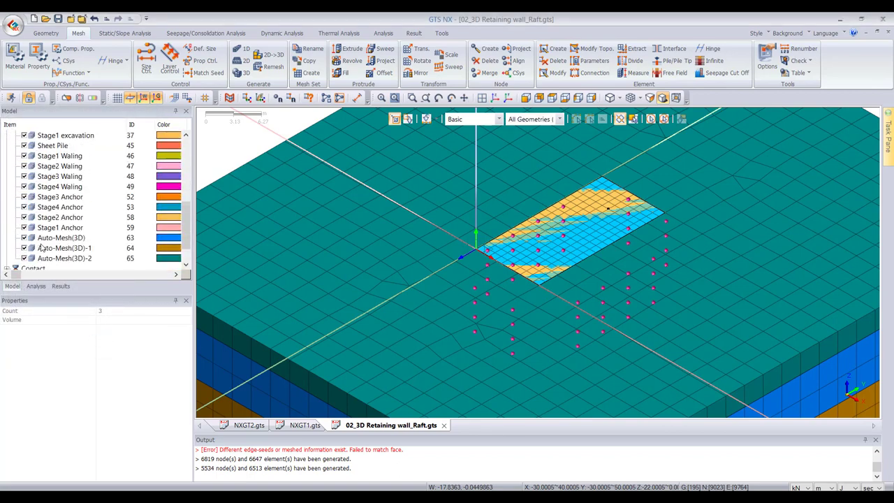
left_click(70, 259)
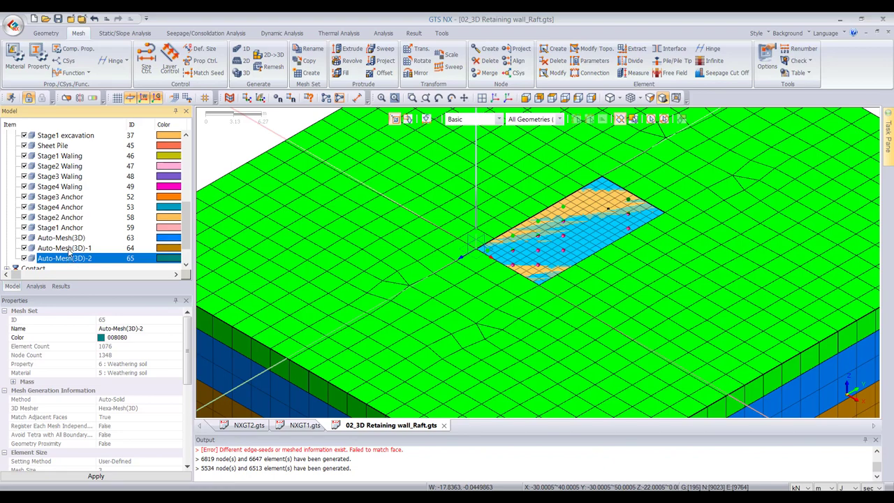
- Delete the three soil mesh sets Auto-Mesh(3D)-1, Auto-Mesh(3D)-2 and Auto-Mesh(3D)
left_click(70, 248)
key("Delete")
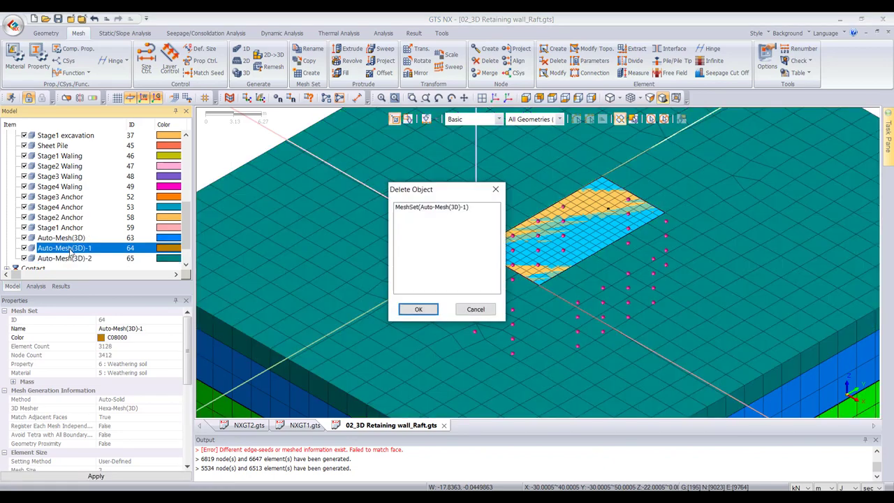
left_click(431, 310)
left_click(73, 250)
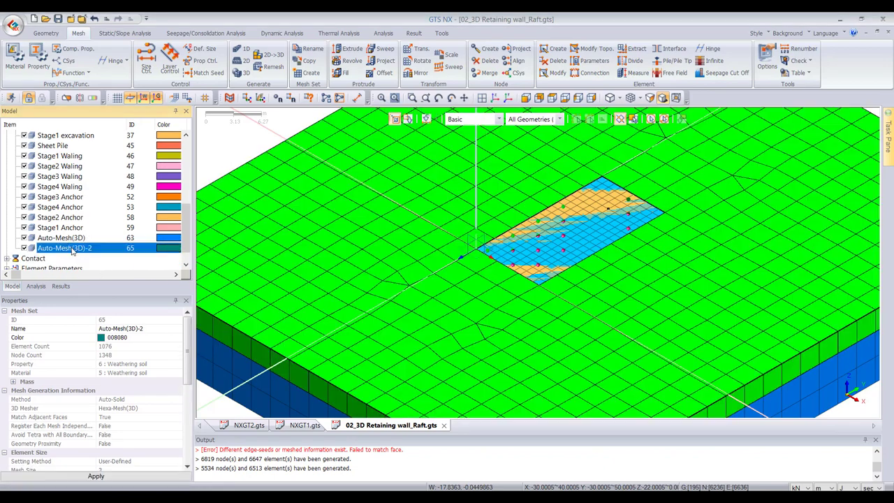
key("Delete")
left_click(433, 313)
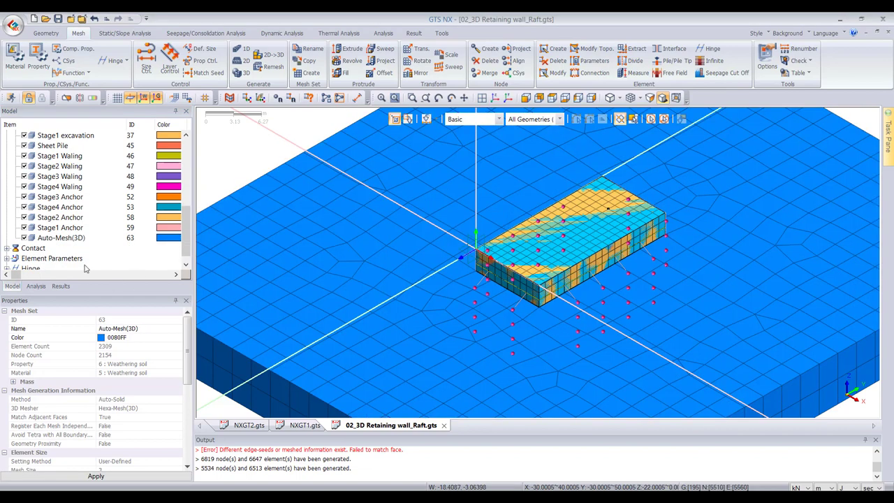
left_click(56, 239)
key("Delete")
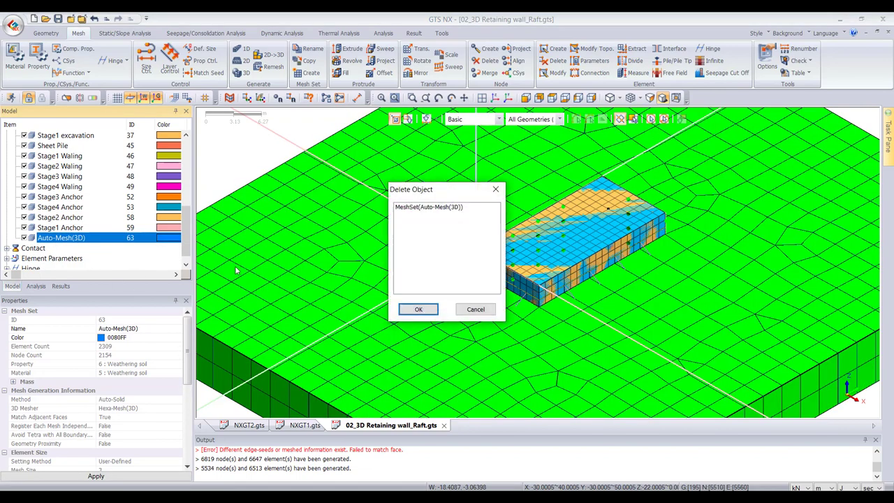
left_click(418, 310)
- Merge all displayed nodes with a tolerance of 1e-005, using the smallest ID as the base node
middle_click_drag(414, 310, 516, 243, "ctrl")
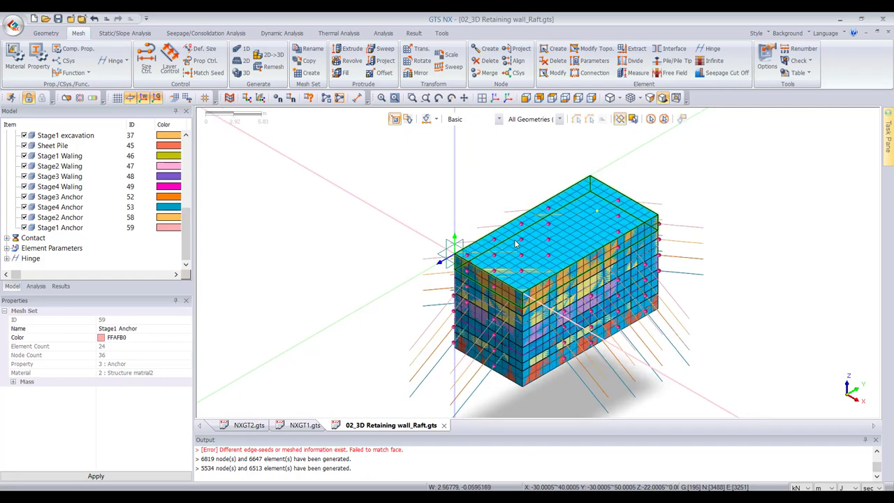
scroll(516, 244, "up", 4)
scroll(516, 244, "down", 4)
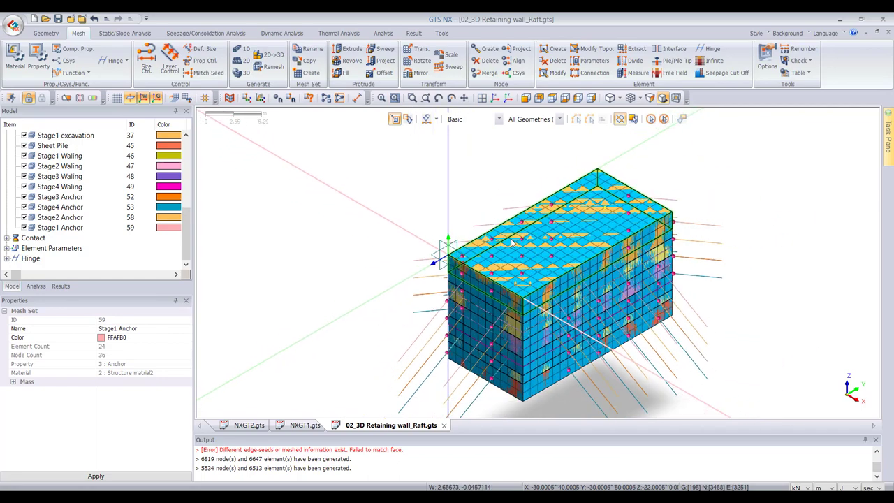
scroll(108, 187, "up", 2)
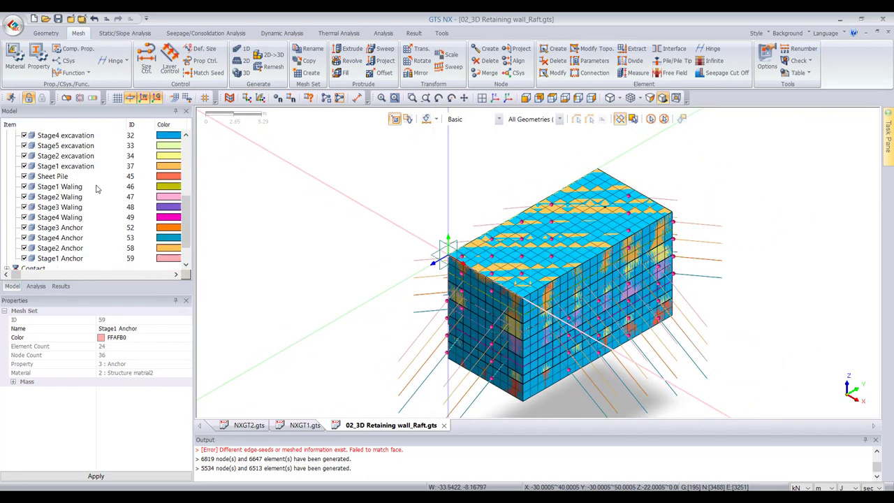
scroll(96, 188, "down", 2)
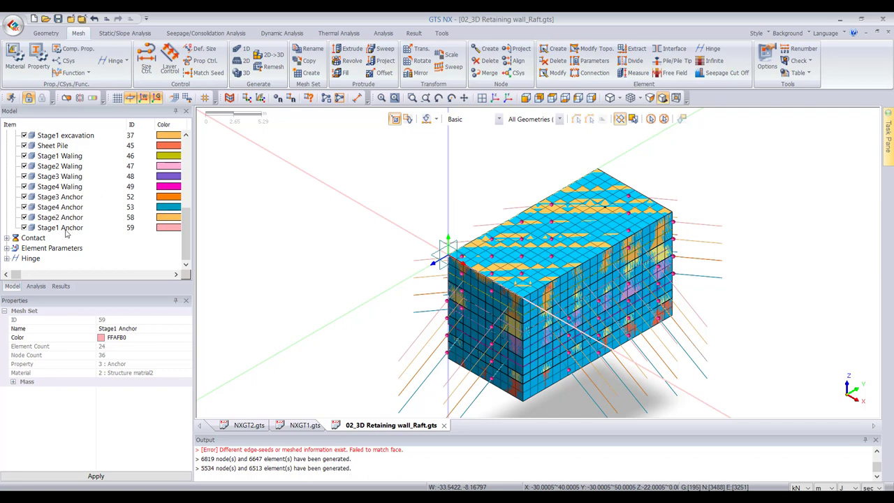
scroll(23, 214, "up", 1)
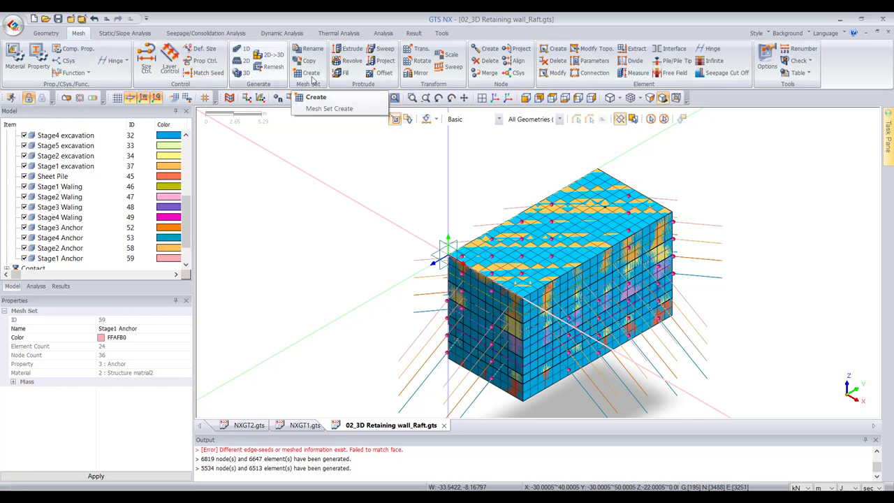
left_click(489, 73)
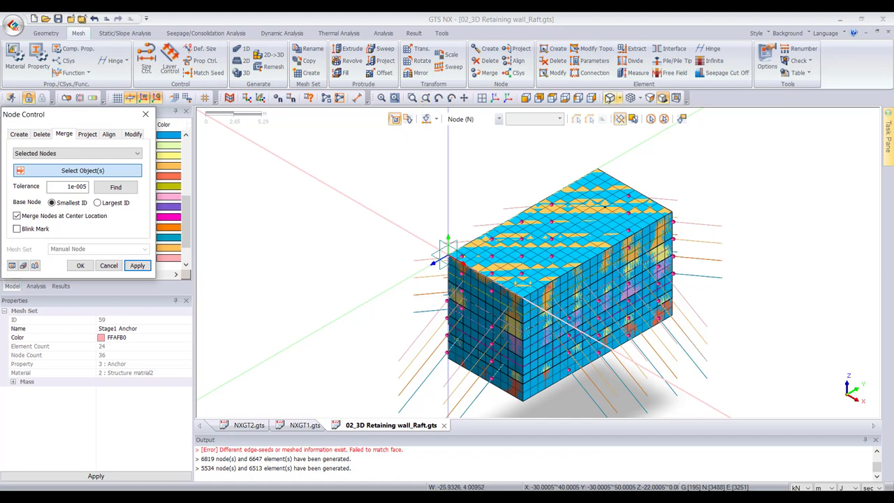
left_click(647, 119)
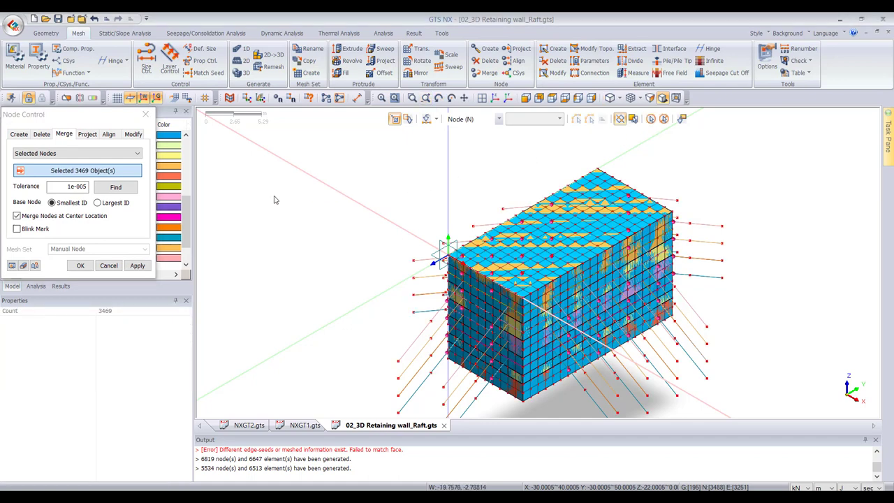
left_click(115, 187)
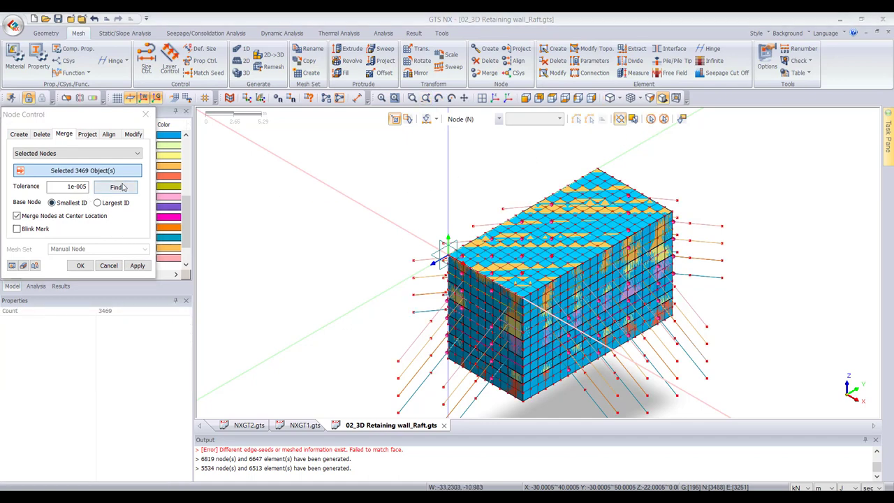
left_click(146, 266)
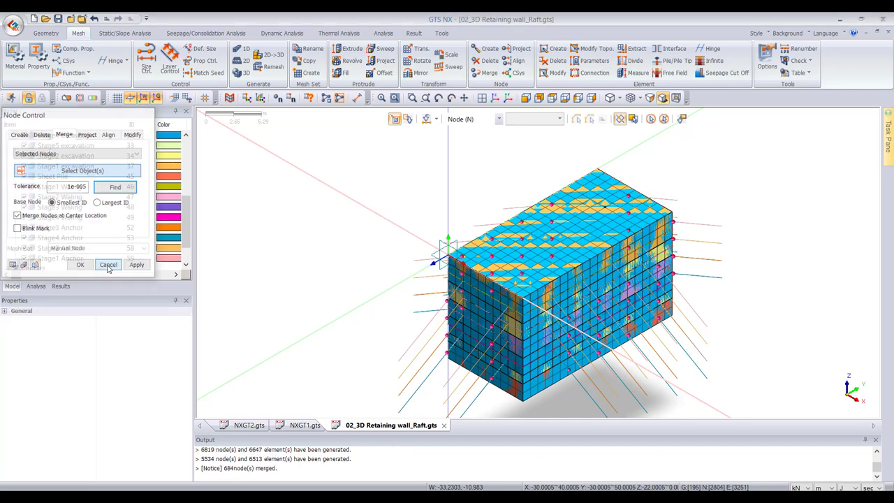
left_click(109, 265)
- Auto-connect the displayed solids with the Imprint method
scroll(512, 255, "down", 2)
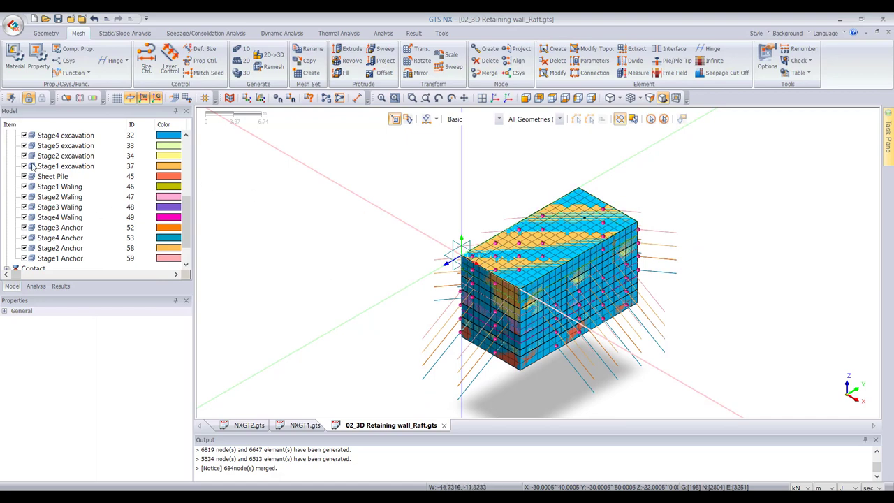
scroll(32, 167, "up", 5)
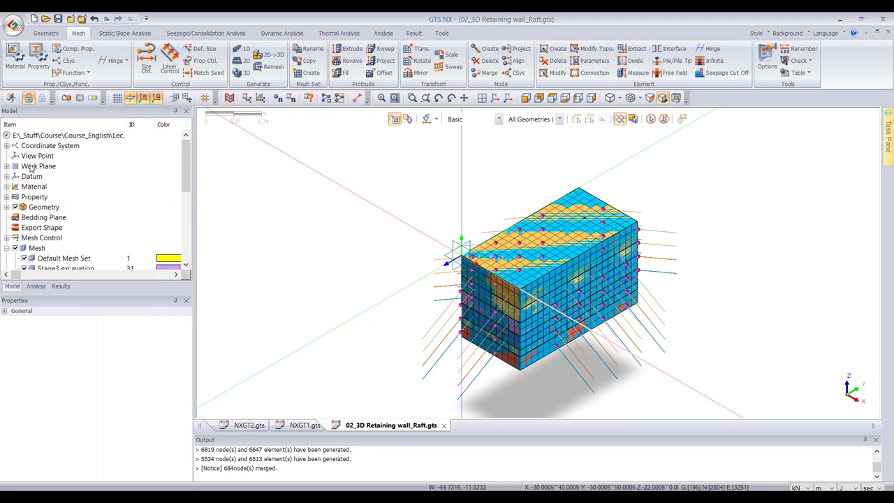
left_click(16, 248)
left_click(15, 249)
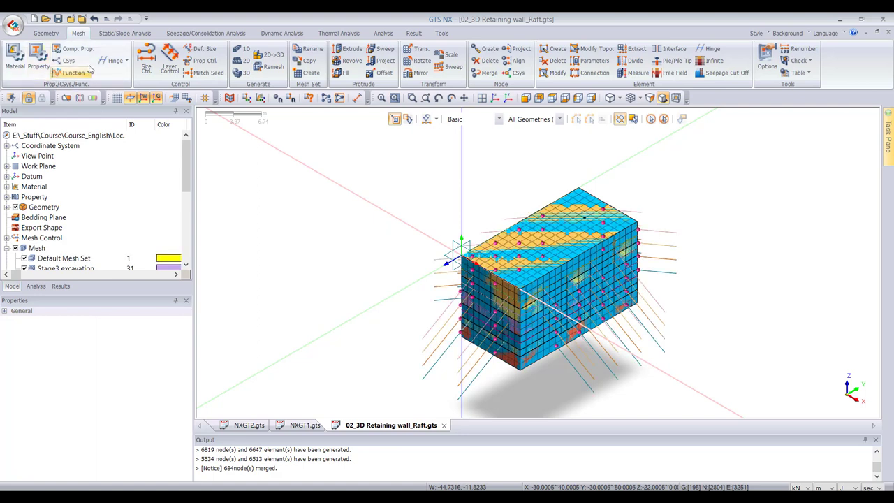
left_click(64, 34)
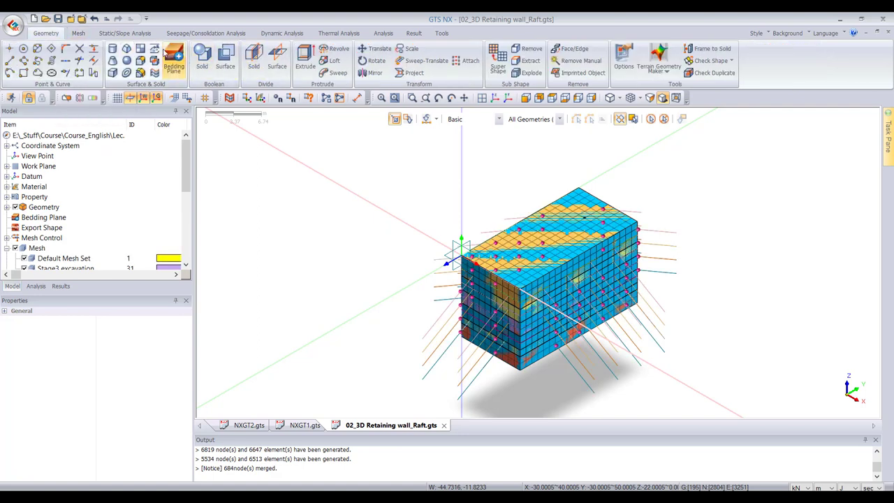
left_click(154, 61)
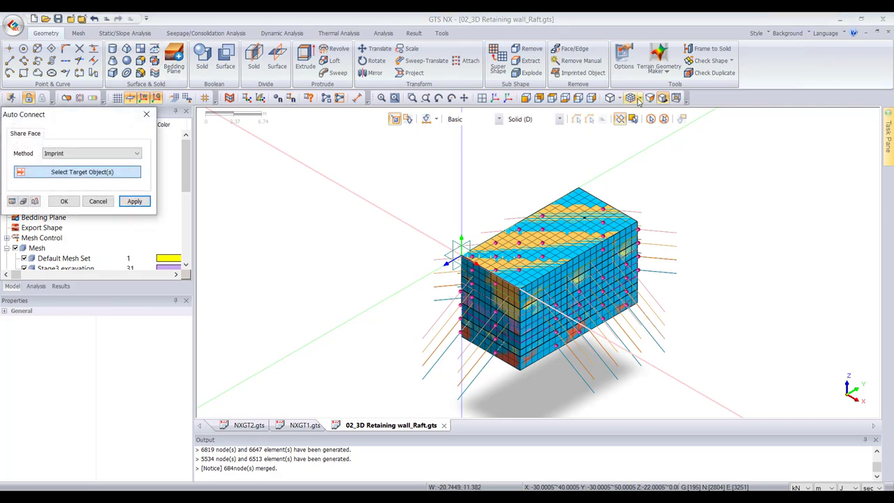
key("ctrl+a")
left_click(135, 201)
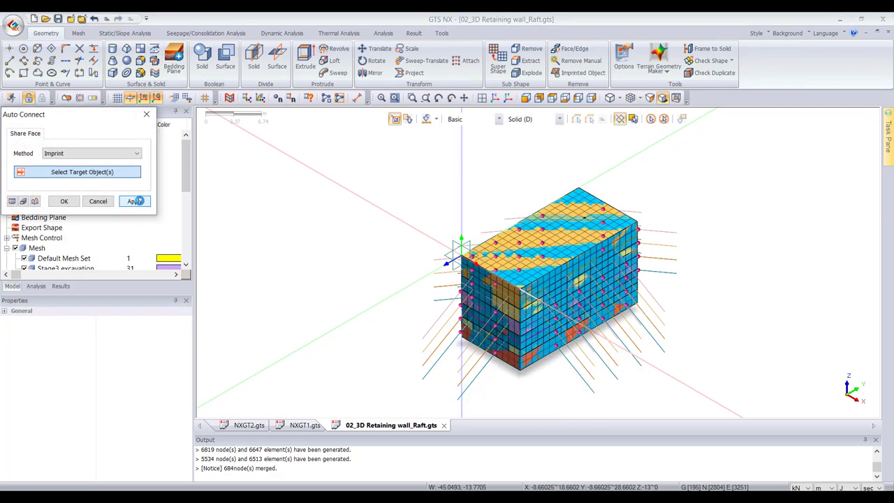
left_click(98, 201)
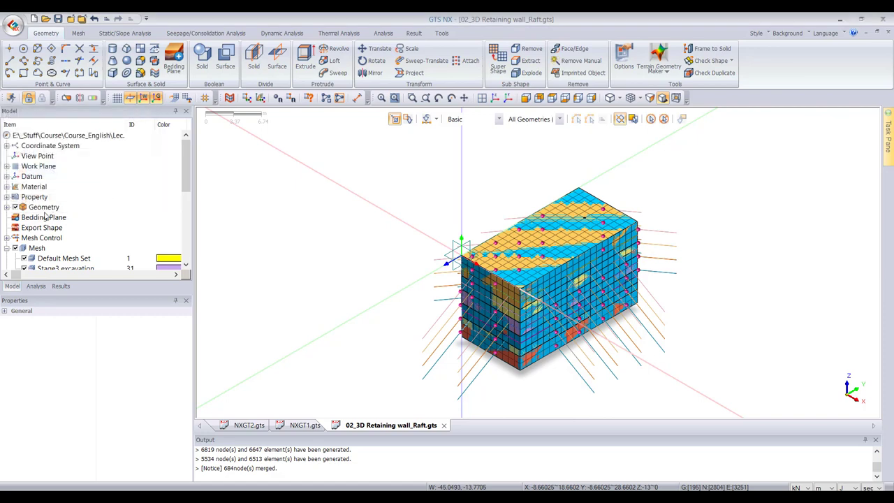
- Turn all geometry back on and auto-connect every displayed solid with the Boolean method
left_click(16, 208)
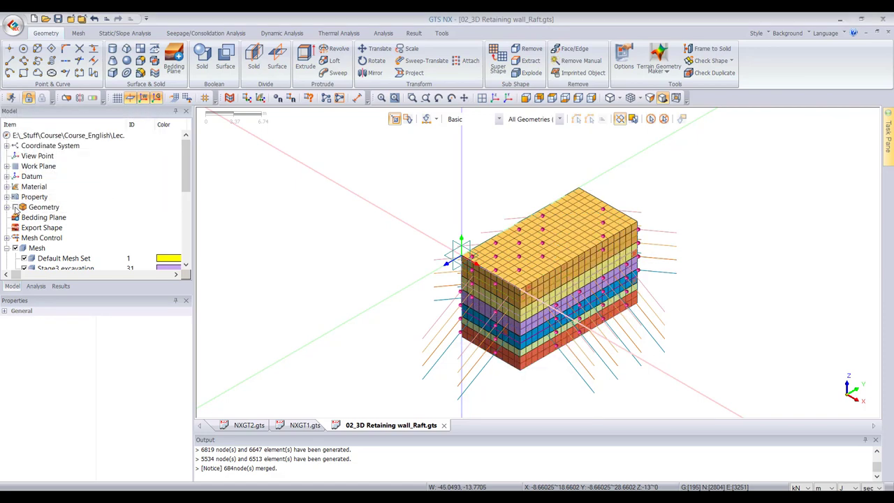
left_click(14, 207)
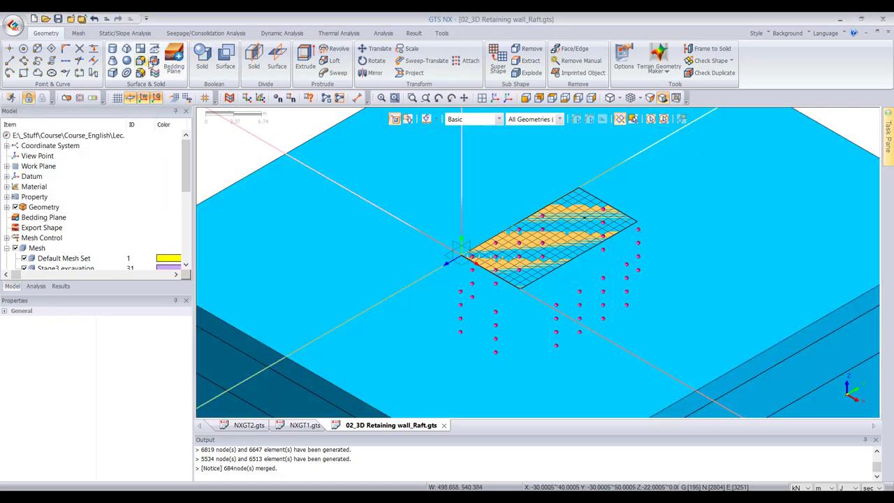
left_click(155, 61)
left_click(91, 153)
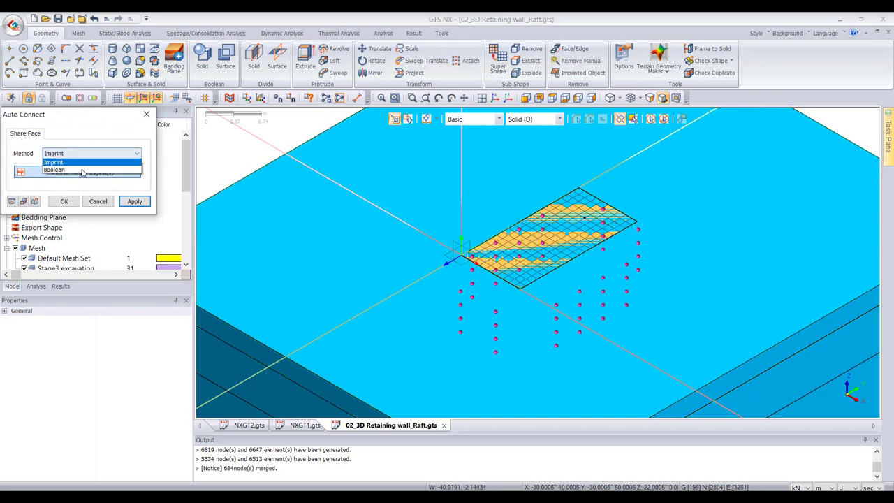
left_click(63, 169)
left_click(650, 119)
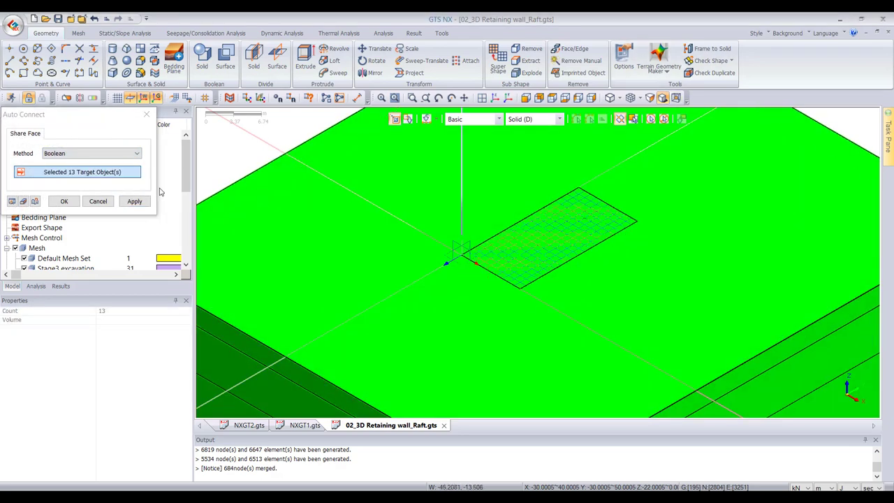
left_click(103, 206)
- Generate a size 3 Hybrid Mesher solid mesh on the three surrounding soil solids with property 6: Weathering soil and adjacent faces matched
left_click(337, 204)
scroll(335, 189, "down", 2)
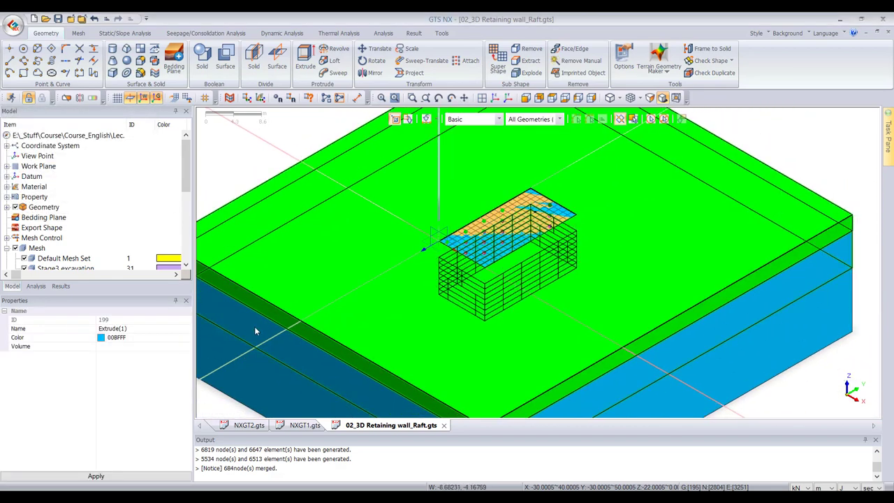
left_click(255, 326)
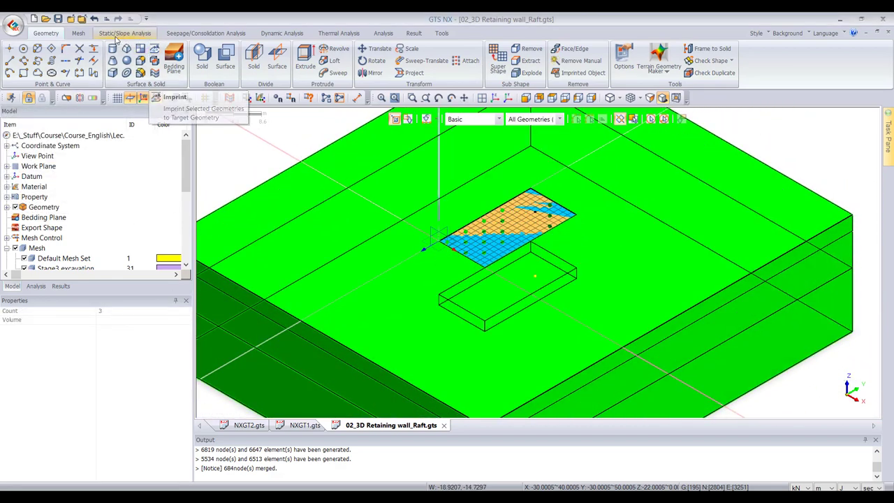
left_click(81, 33)
left_click(245, 72)
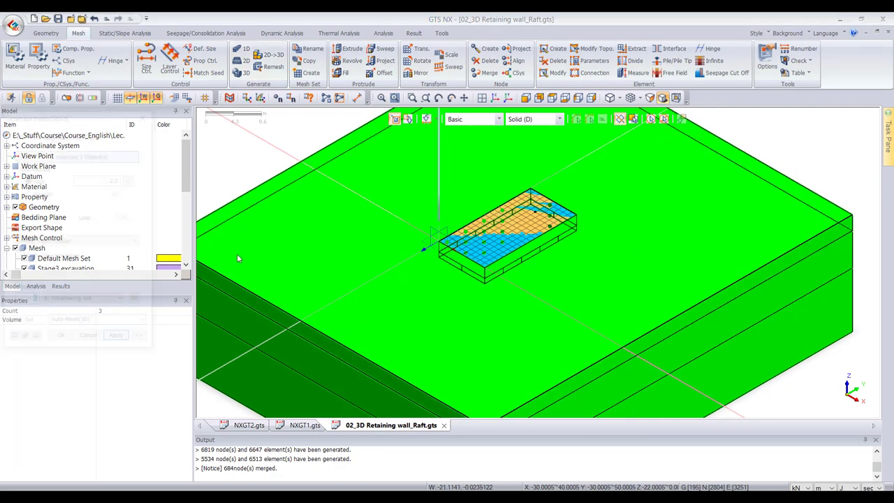
type("3")
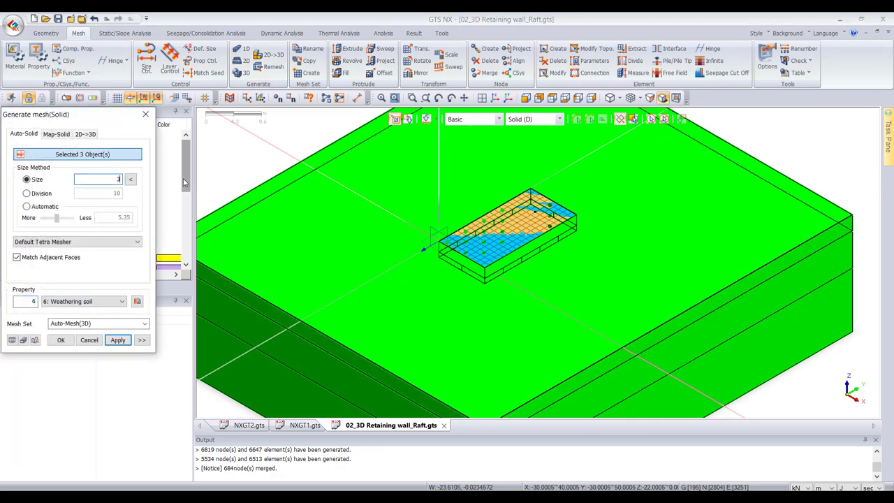
left_click(49, 241)
left_click(47, 257)
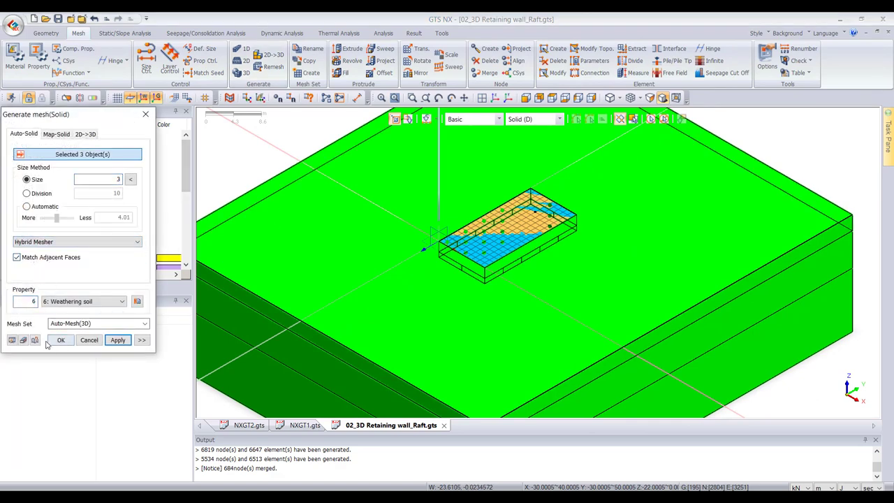
left_click(117, 341)
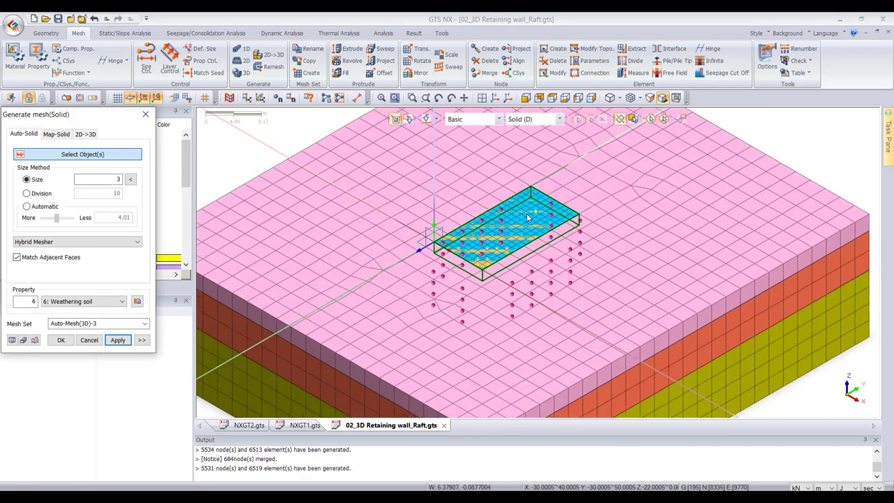
- Close mesh generation and examine how the new soil mesh meets the excavation mesh around the pit
scroll(528, 218, "up", 5)
scroll(525, 213, "down", 2)
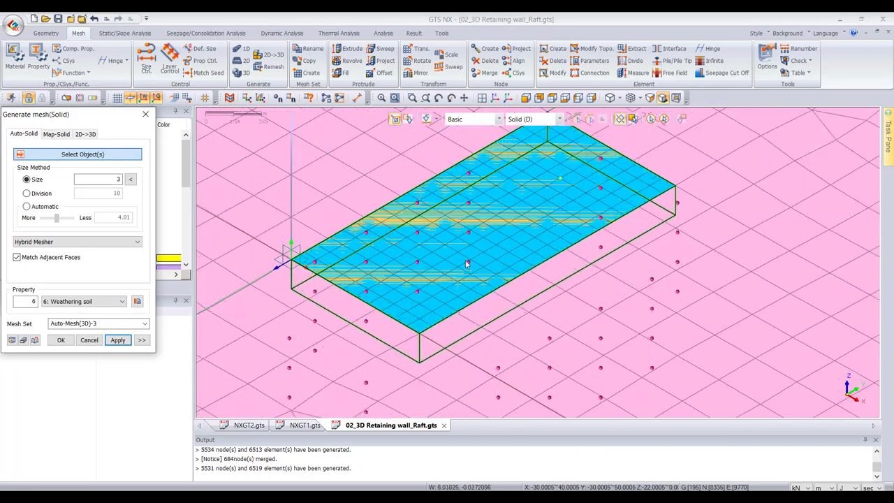
scroll(454, 252, "up", 3)
scroll(458, 250, "down", 5)
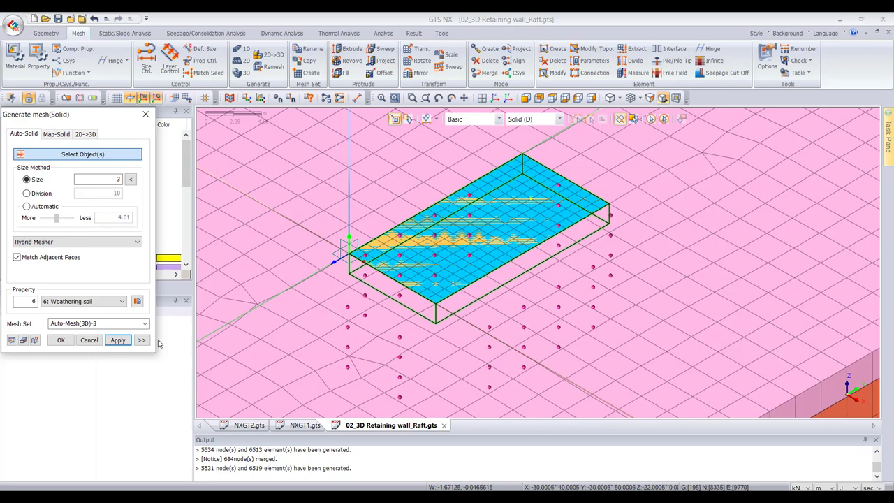
left_click(89, 340)
scroll(480, 244, "up", 5)
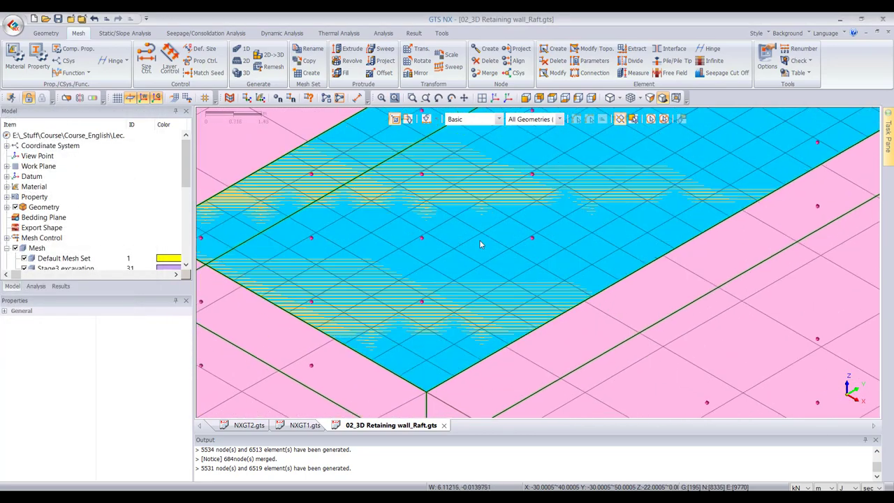
scroll(482, 243, "down", 5)
scroll(484, 241, "up", 4)
scroll(484, 239, "down", 5)
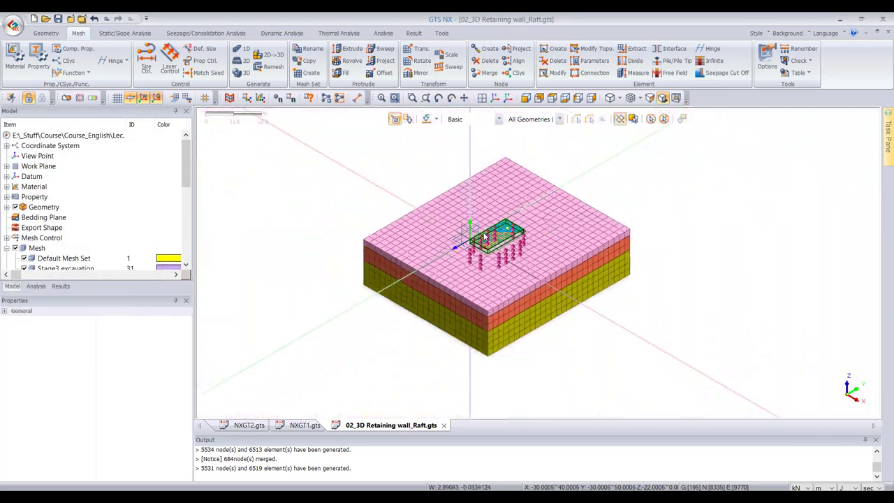
scroll(486, 236, "down", 1)
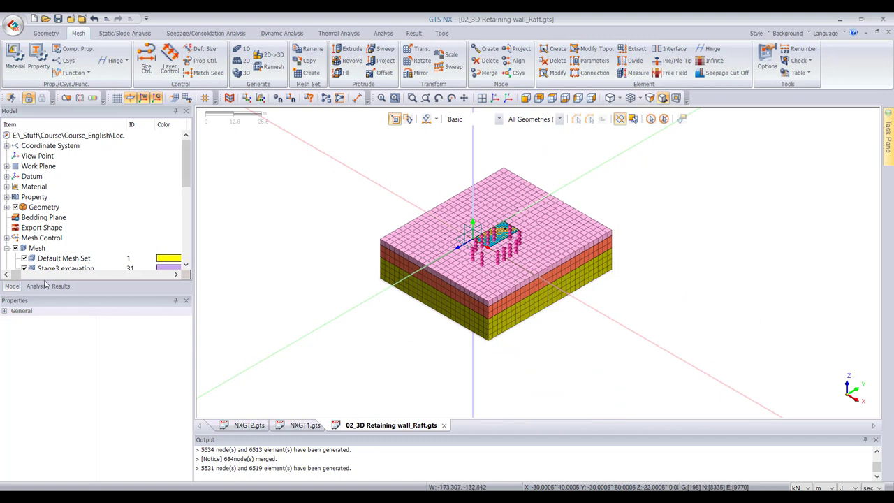
- Delete the three Auto-Mesh(3D) soil mesh sets around the excavation from the model
scroll(25, 231, "down", 10)
left_click(63, 239)
left_click(83, 250)
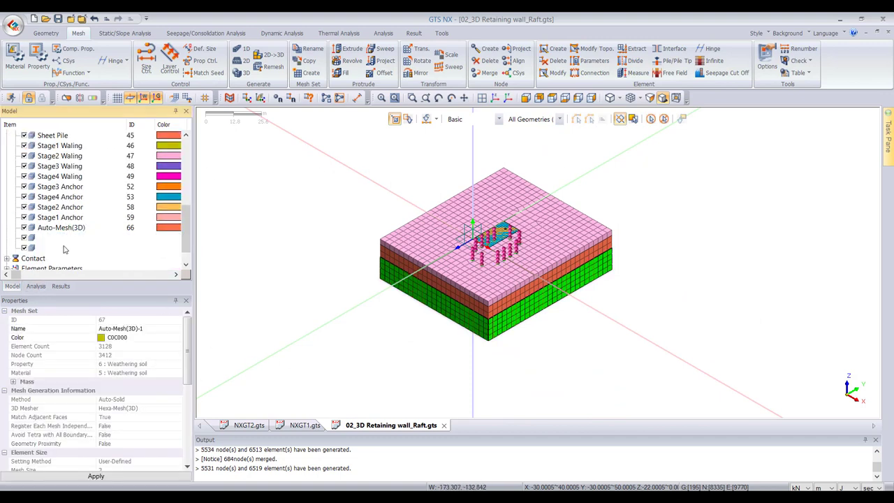
key("Delete")
key("Return")
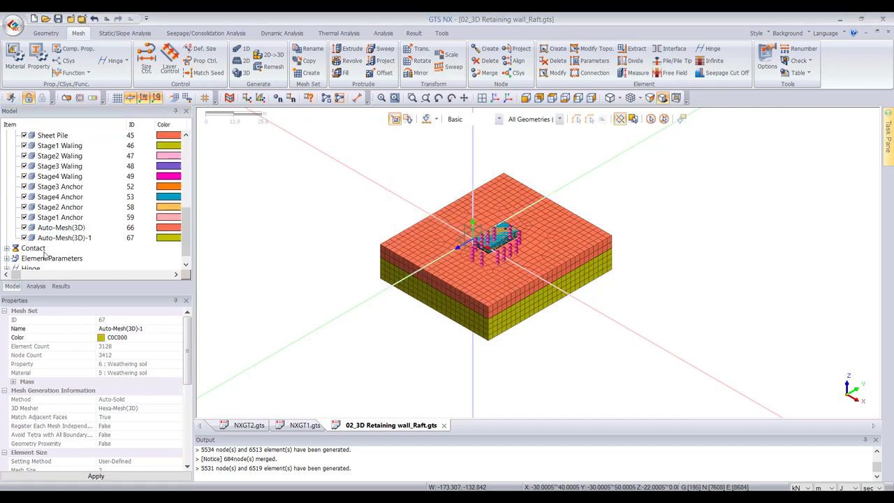
left_click(53, 237)
key("Delete")
key("Return")
left_click(52, 229)
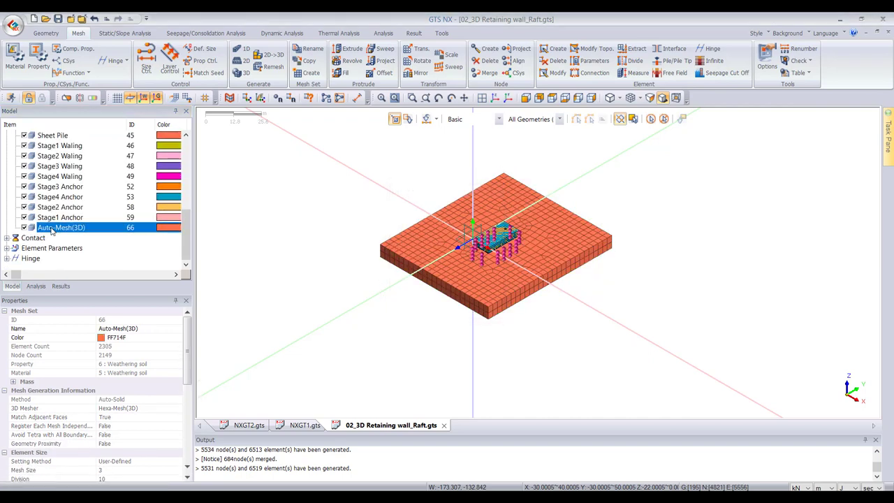
key("Delete")
key("Return")
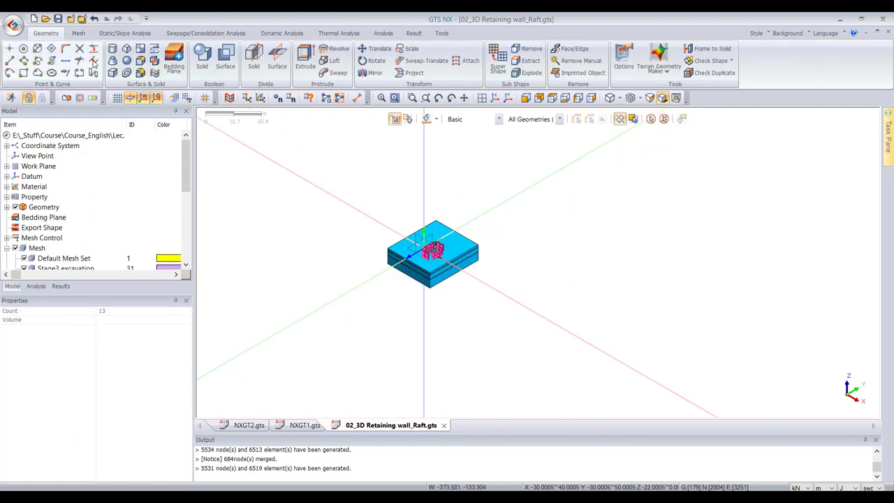
- Try a size 3 Hybrid Mesher solid mesh on the three surrounding soil solids, with property 6: Weathering soil and adjacent faces matched
left_click(78, 33)
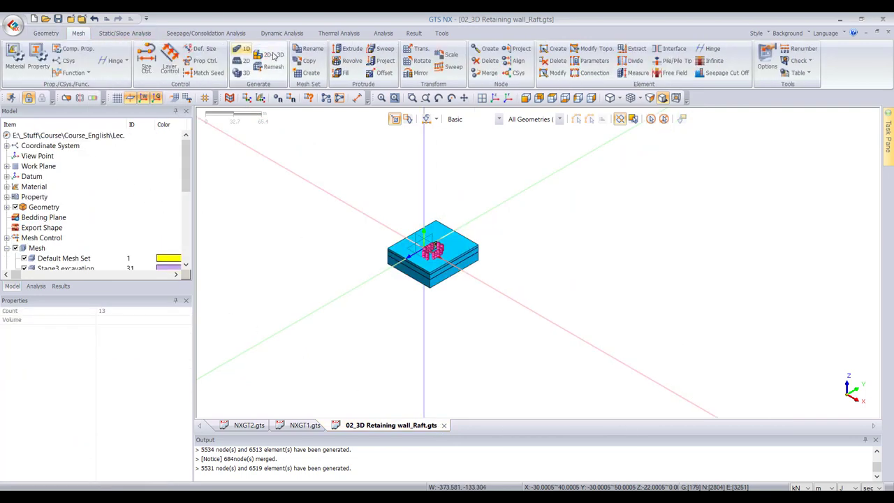
left_click(242, 72)
scroll(391, 227, "up", 5)
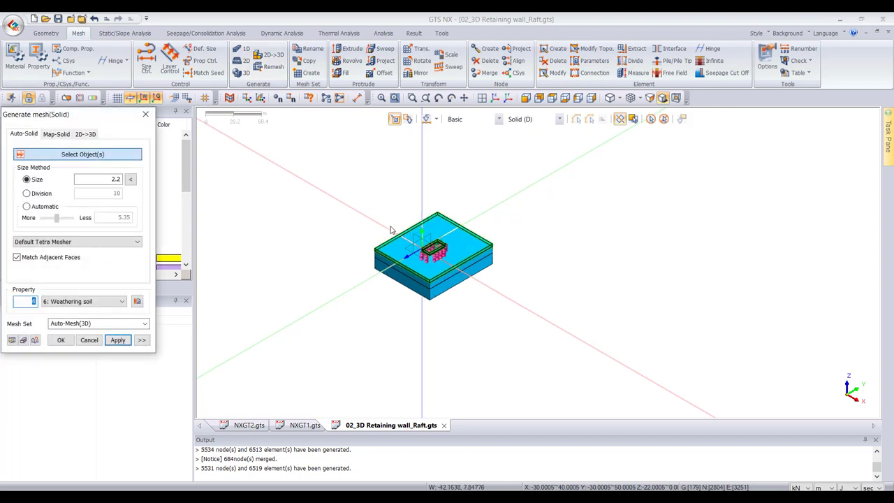
left_click(368, 311)
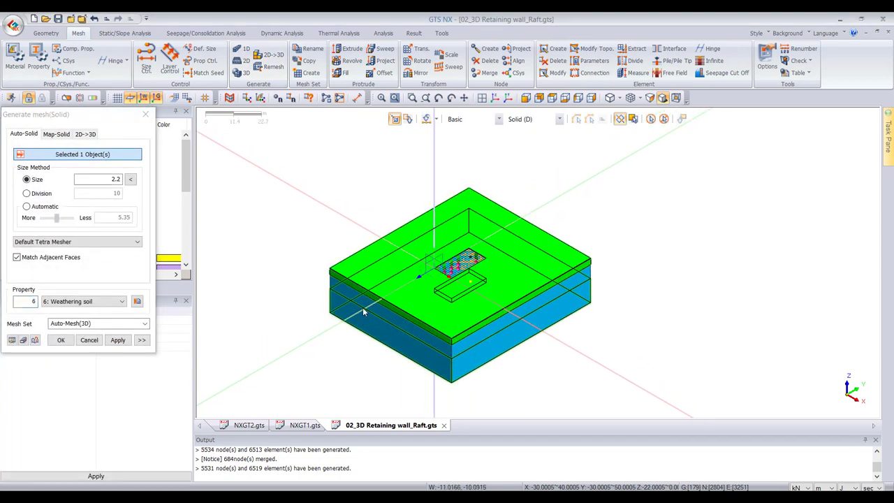
left_click(362, 313)
left_click(359, 299)
double_click(109, 179)
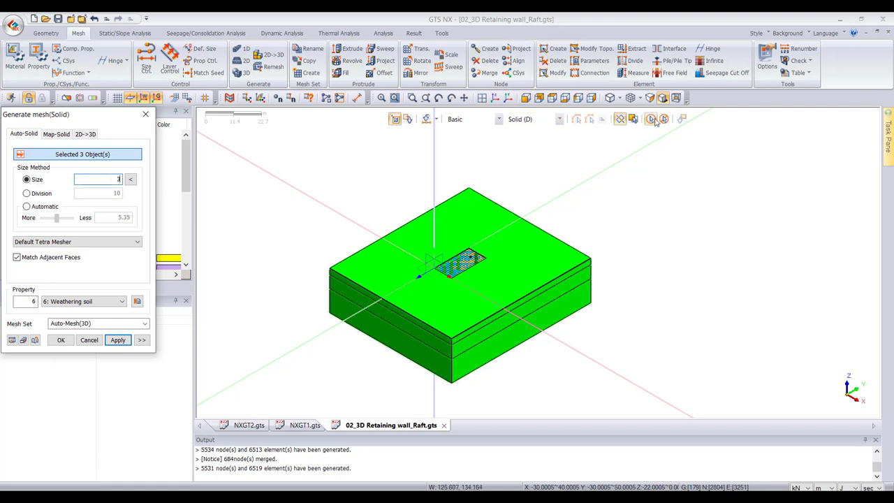
left_click(652, 120)
left_click(663, 120)
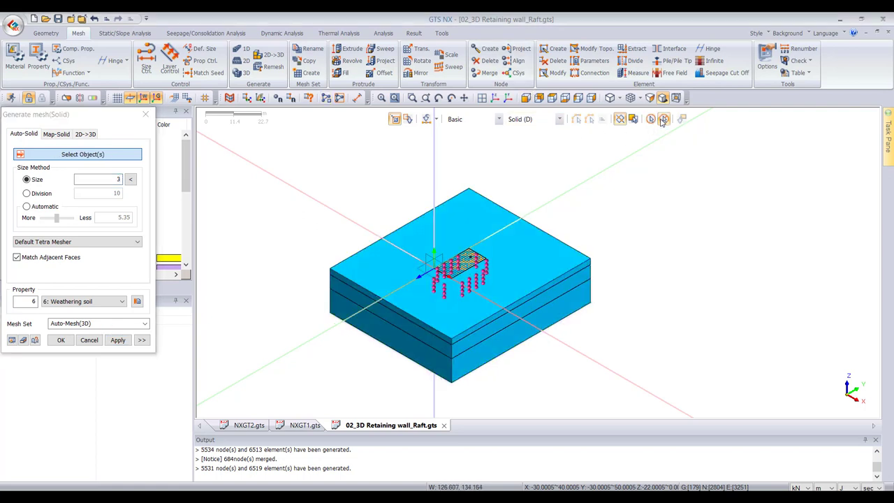
left_click(371, 279)
left_click(355, 302)
left_click(343, 319)
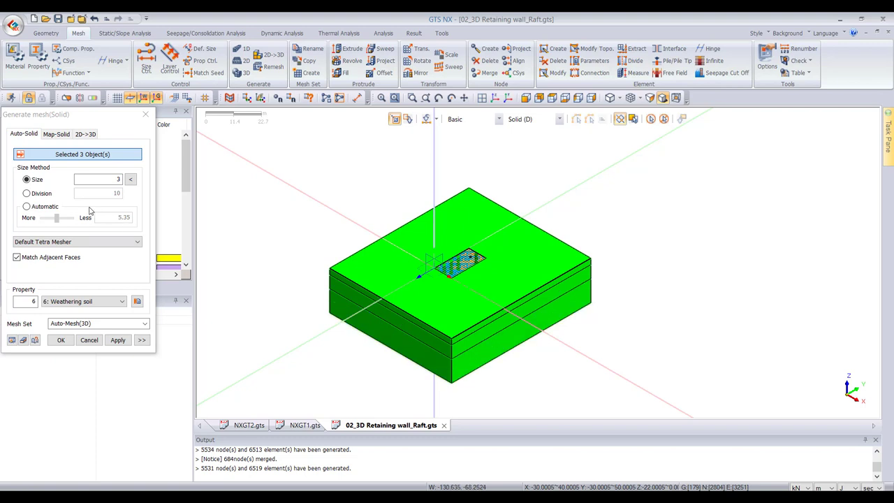
left_click(77, 242)
left_click(56, 256)
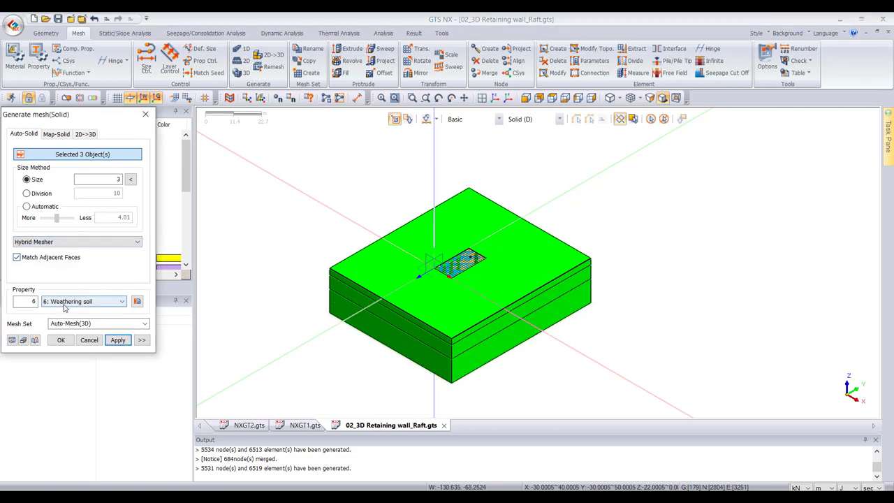
left_click(117, 340)
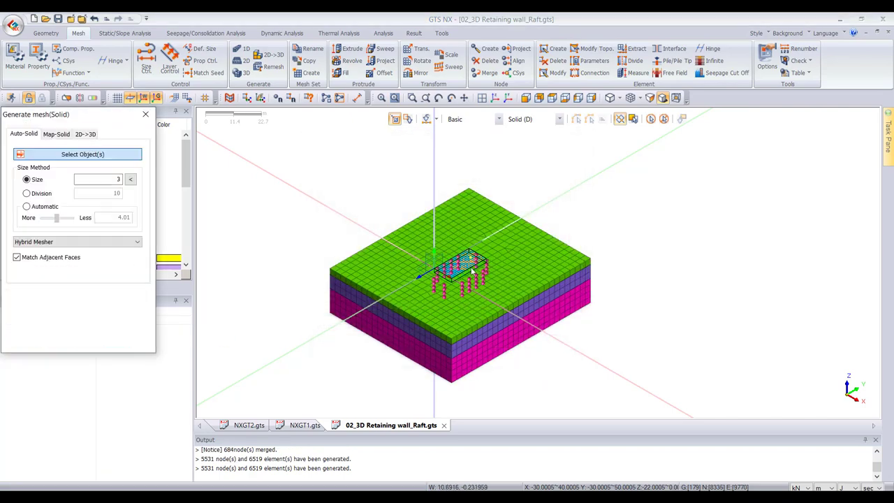
scroll(474, 258, "up", 4)
scroll(468, 258, "down", 8)
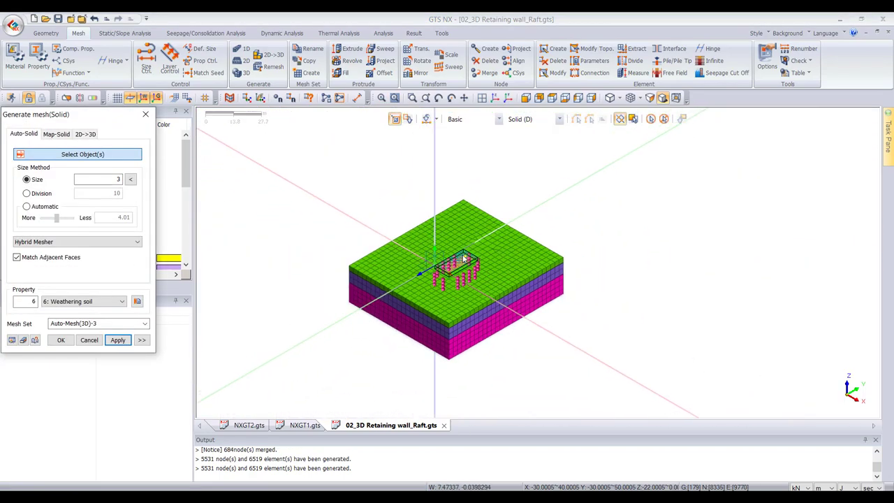
left_click(90, 340)
- Remove the regenerated mesh sets Auto-Mesh(3D)-2, Auto-Mesh(3D)-1 and Auto-Mesh(3D)
scroll(46, 232, "down", 5)
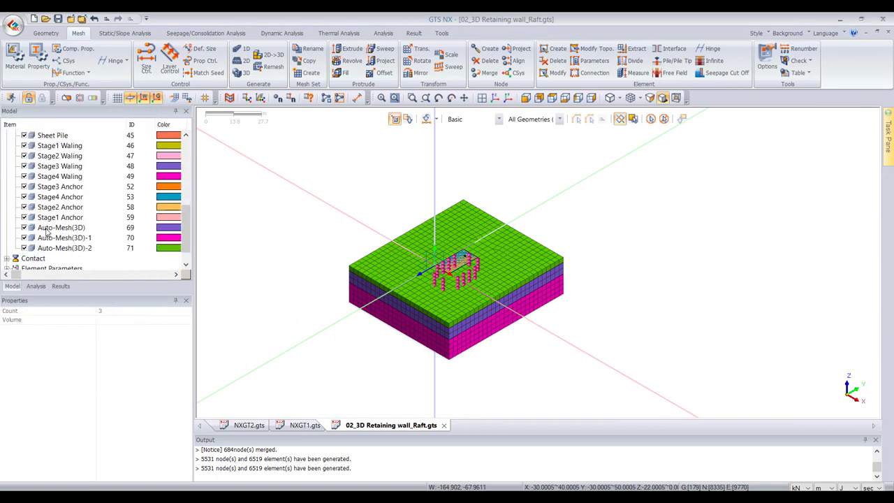
left_click(52, 250)
key("Delete")
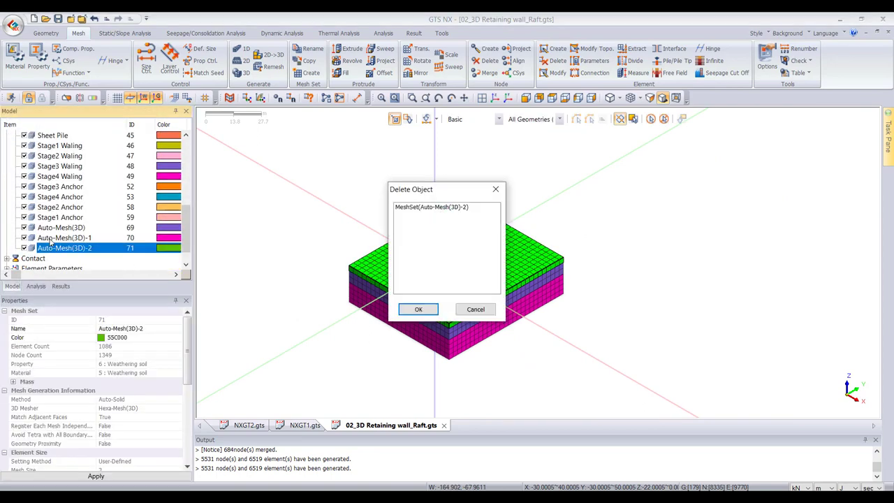
key("Return")
left_click(76, 238)
key("Delete")
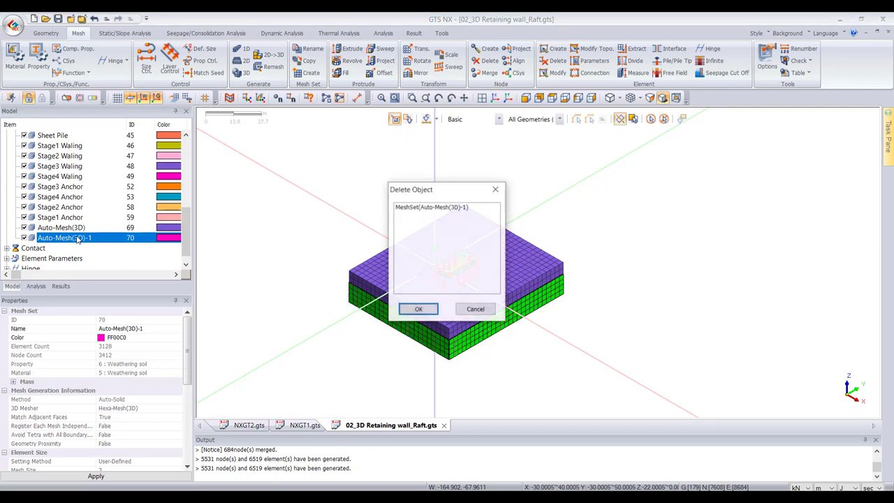
key("Return")
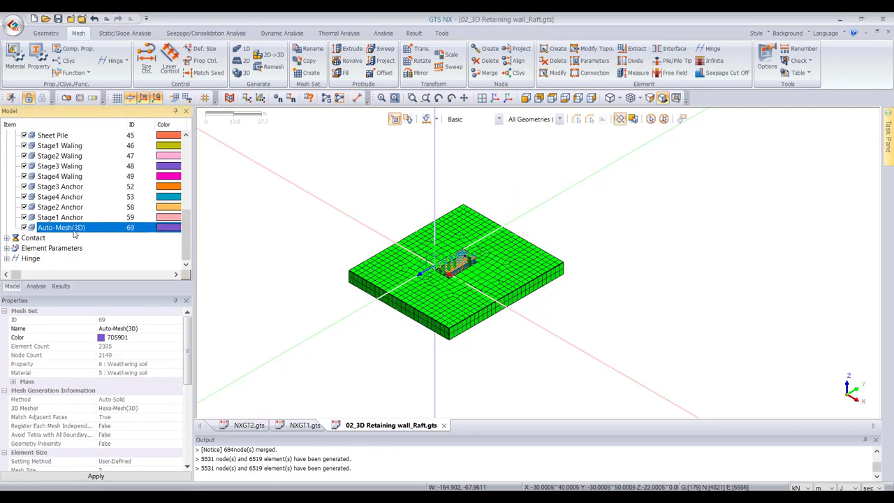
key("Delete")
key("Return")
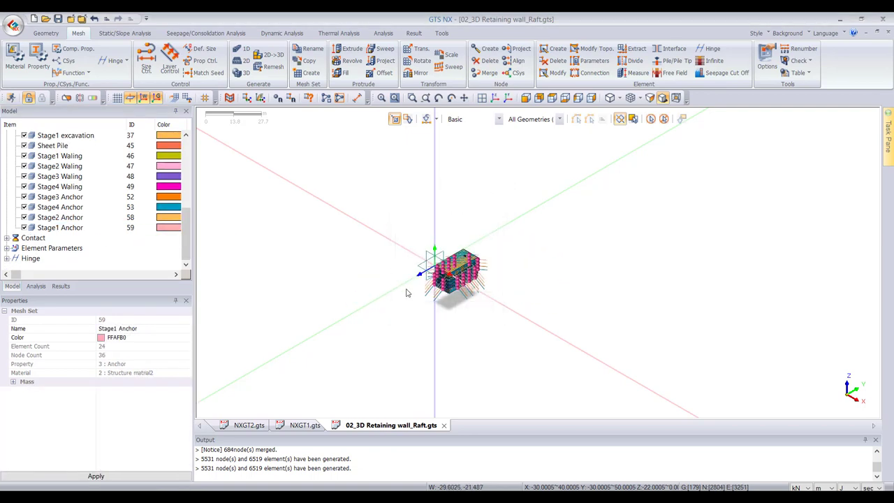
- Delete the Stage1 excavation and Stage2 excavation mesh sets
scroll(55, 222, "up", 3)
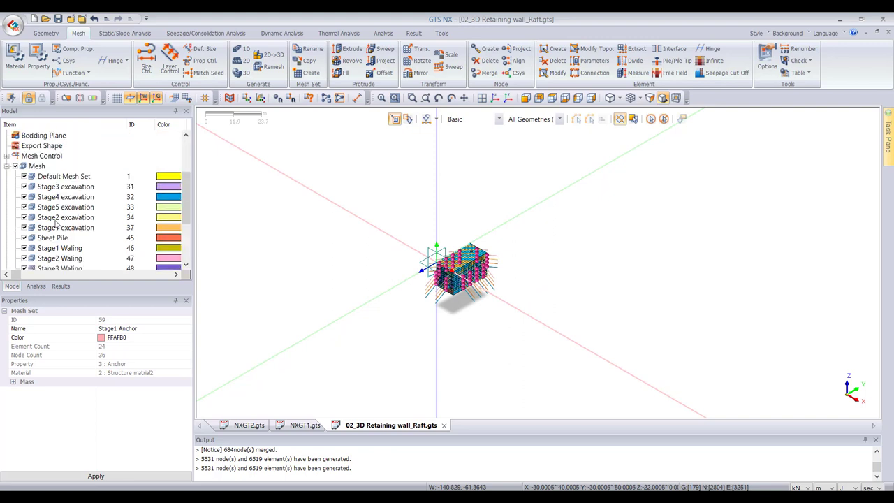
left_click(64, 188)
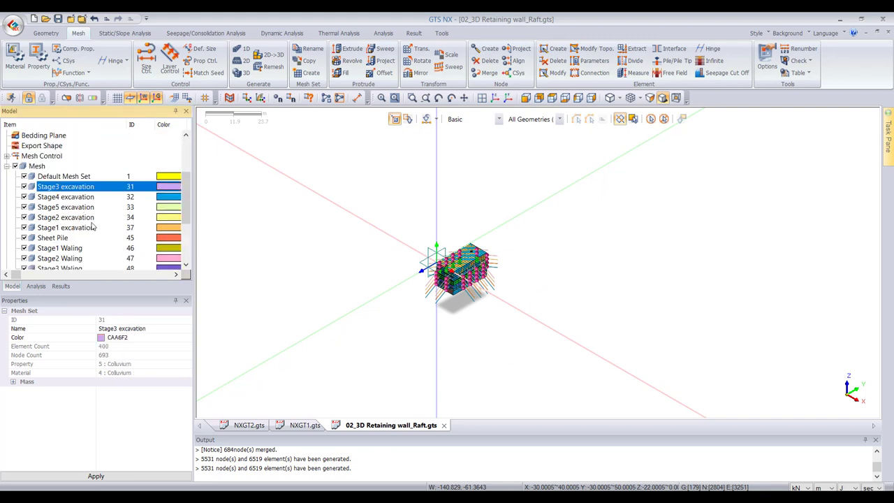
scroll(82, 214, "down", 2)
scroll(82, 213, "up", 1)
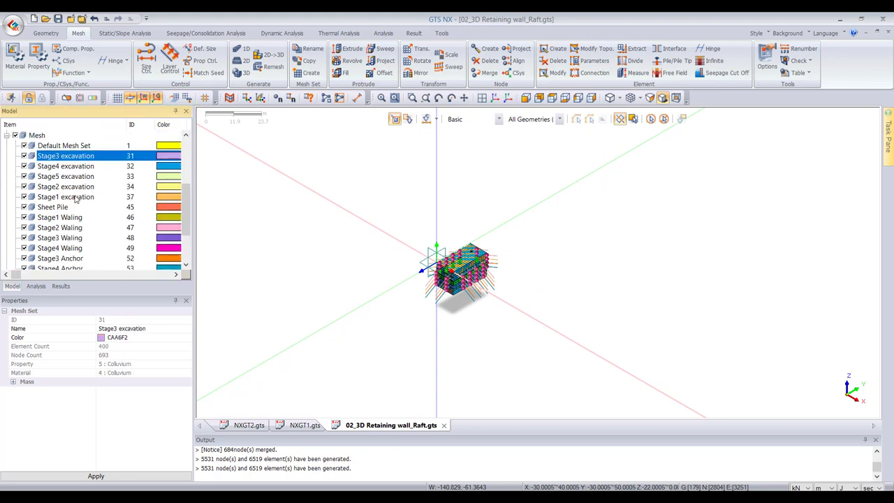
left_click(67, 198)
key("Delete")
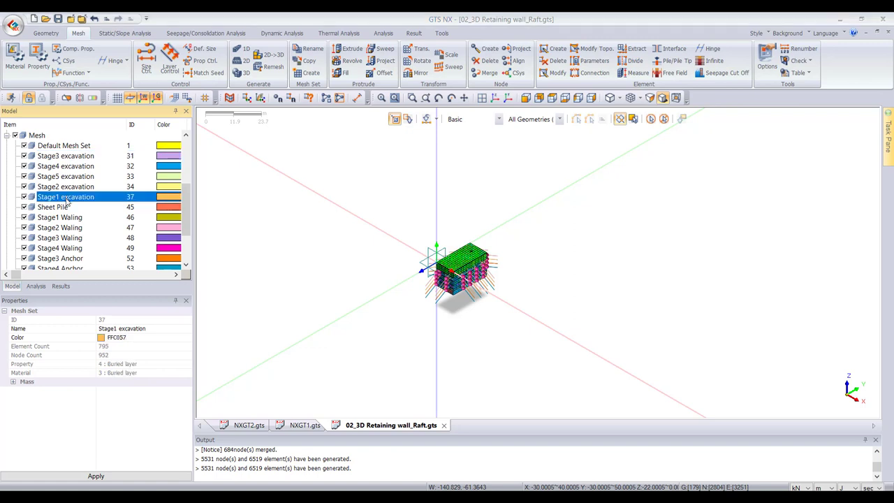
key("Return")
left_click(67, 187)
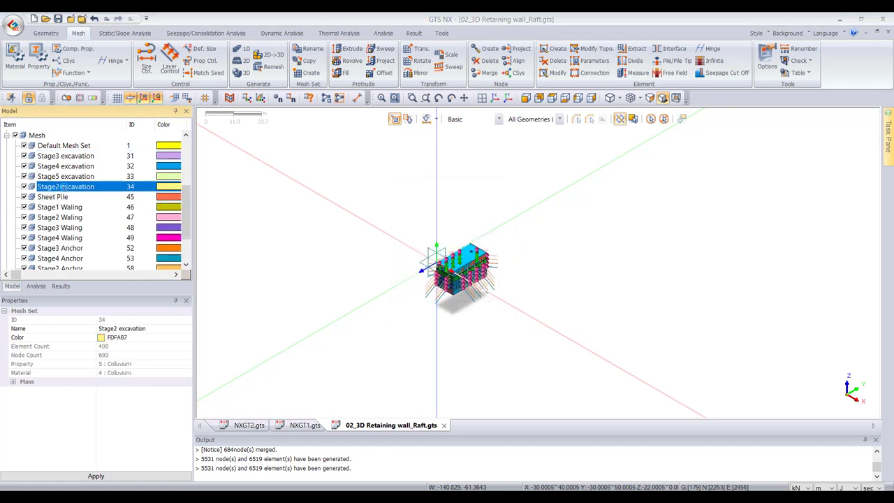
key("Delete")
key("Return")
- Delete the Stage5, Stage4 and Stage3 excavation mesh sets
left_click(67, 177)
key("Delete")
key("Return")
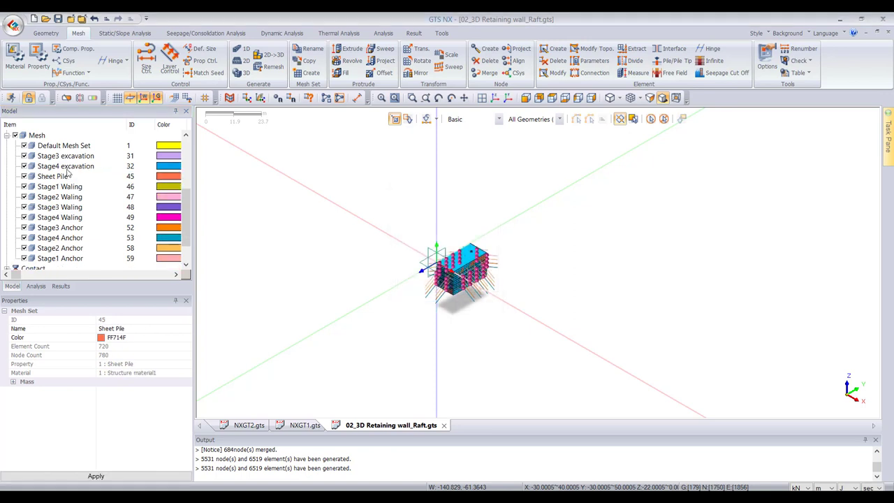
left_click(68, 167)
key("Delete")
key("Return")
left_click(68, 158)
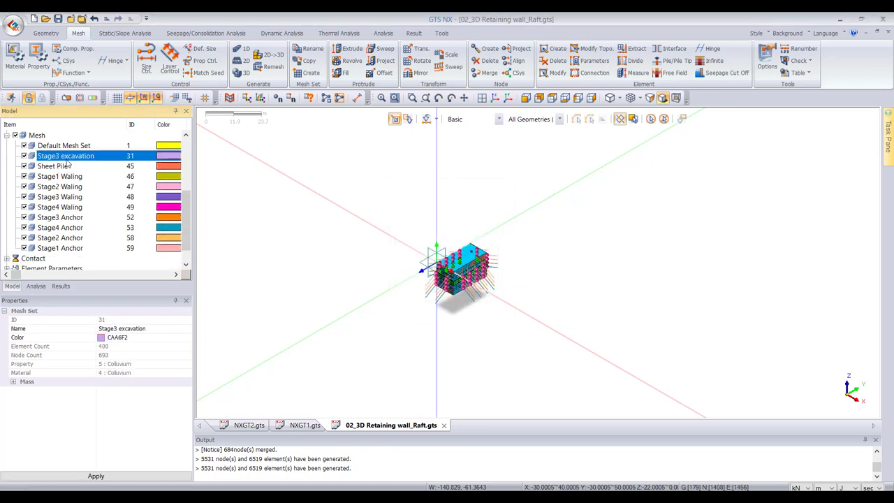
key("Delete")
key("Return")
- Delete the Sheet Pile mesh set
left_click(68, 157)
key("Delete")
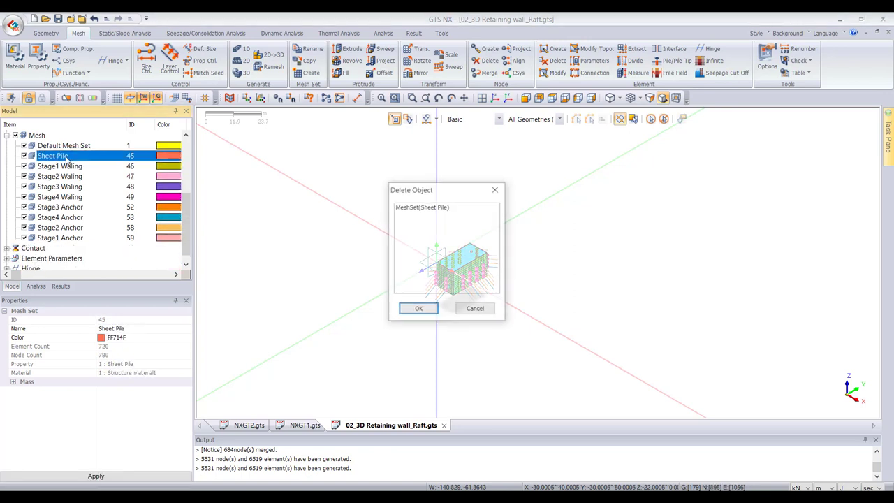
key("Return")
scroll(458, 285, "up", 5)
scroll(458, 285, "down", 5)
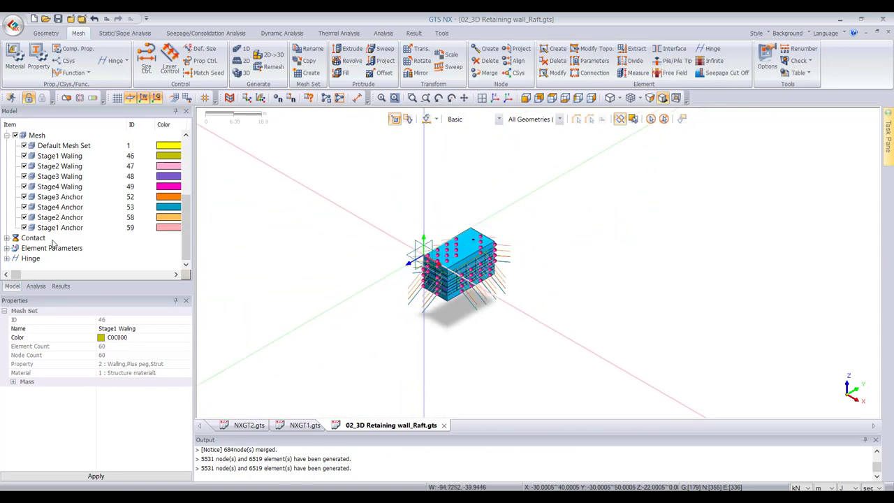
- Hide the four anchor mesh sets and delete the Stage1 to Stage4 Waling mesh sets
left_click(24, 228)
left_click(25, 217)
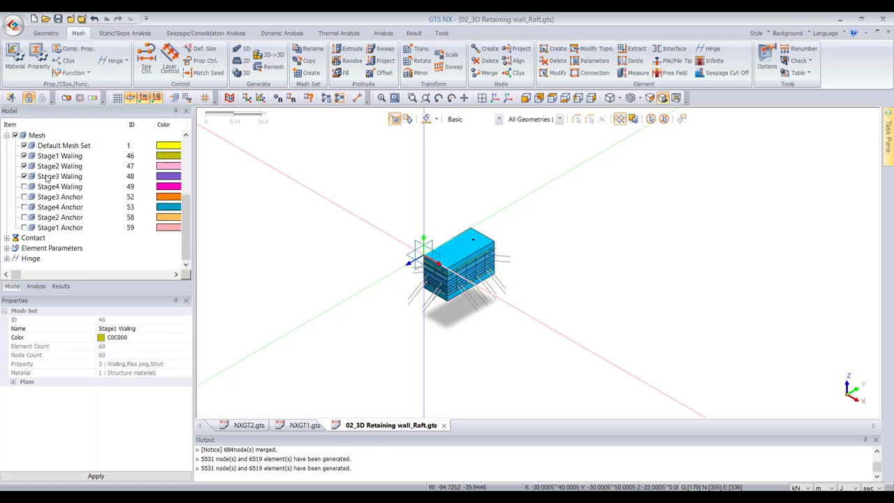
left_click(46, 178)
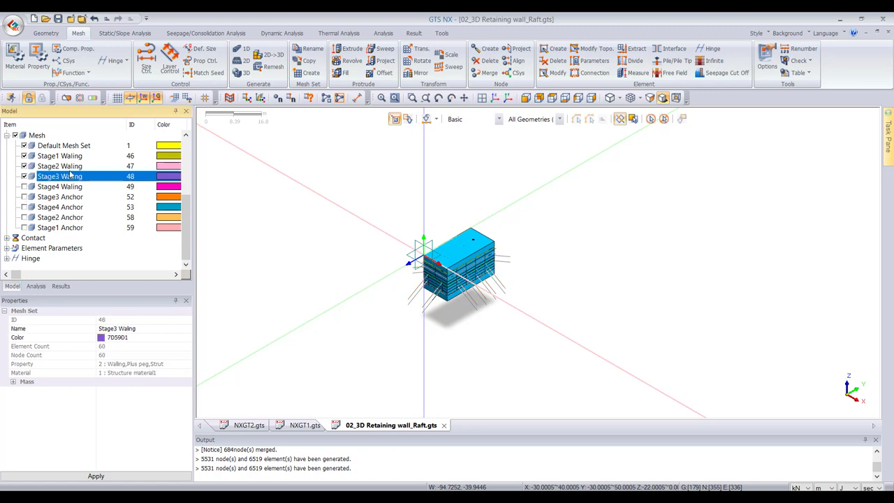
left_click(69, 187)
left_click(69, 157, "shift")
key("Delete")
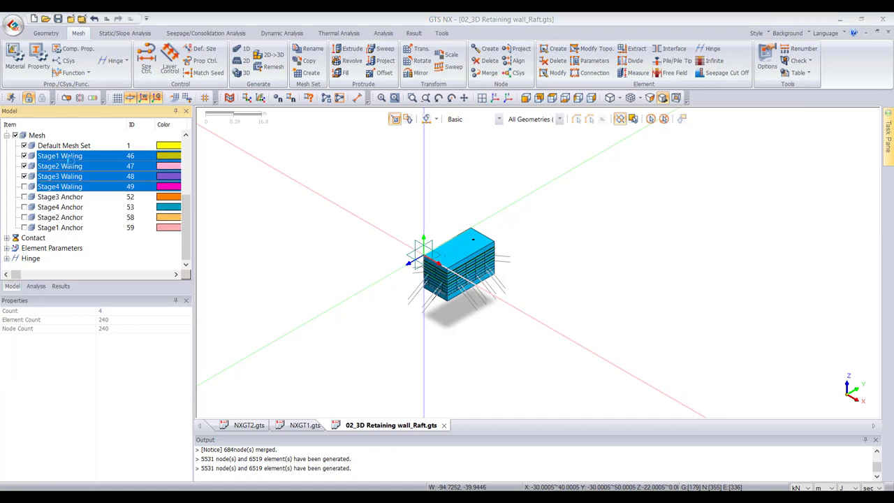
left_click(413, 309)
- Display all geometry of the model again, including the surrounding soil solids
scroll(403, 305, "up", 5)
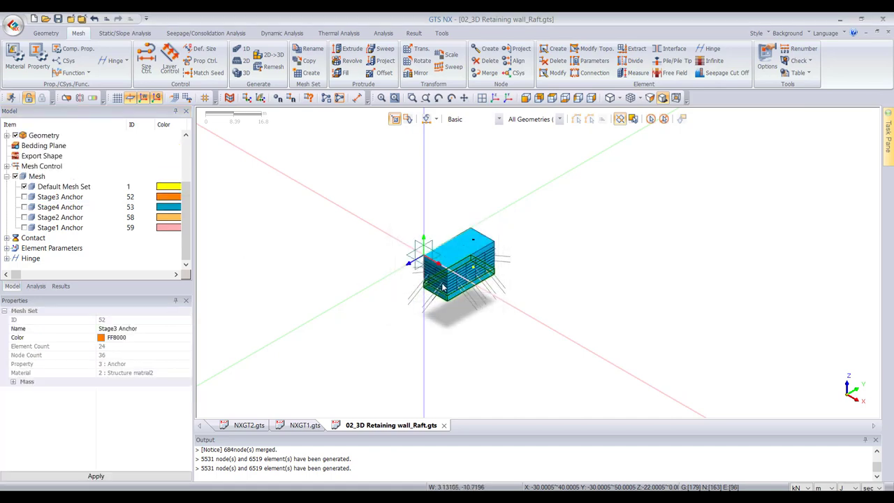
scroll(403, 263, "down", 4)
scroll(403, 264, "down", 3)
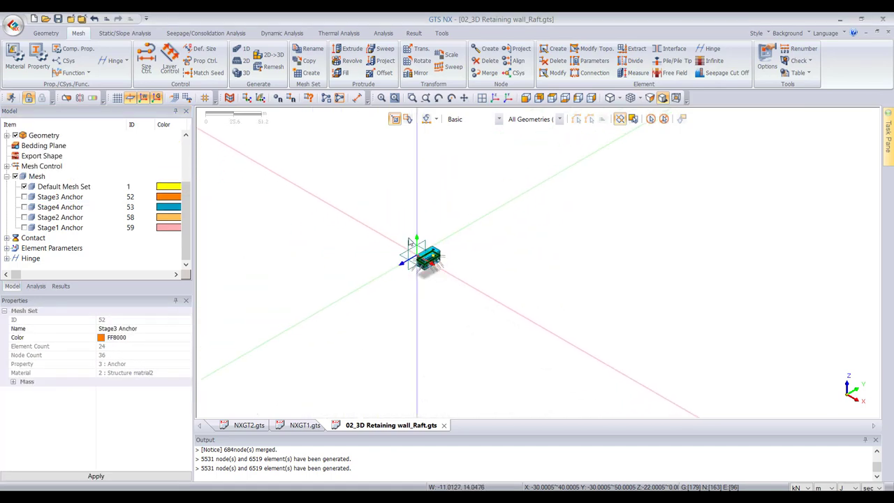
scroll(419, 256, "up", 5)
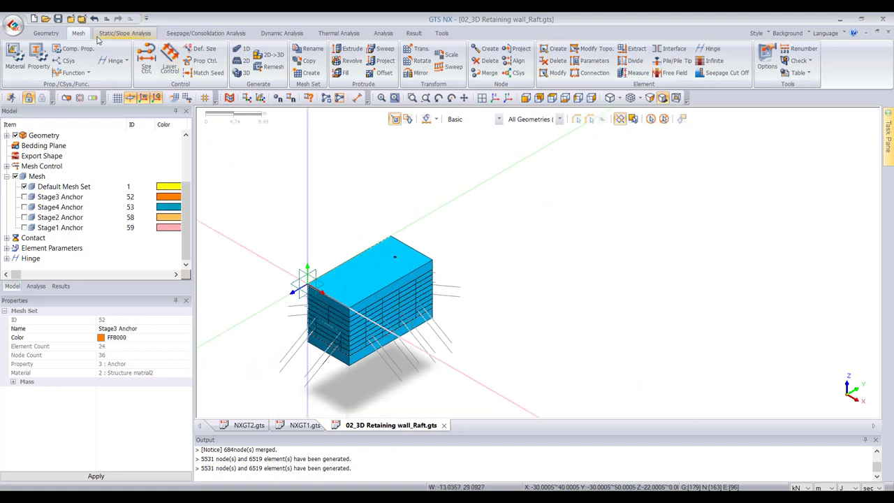
scroll(39, 199, "up", 3)
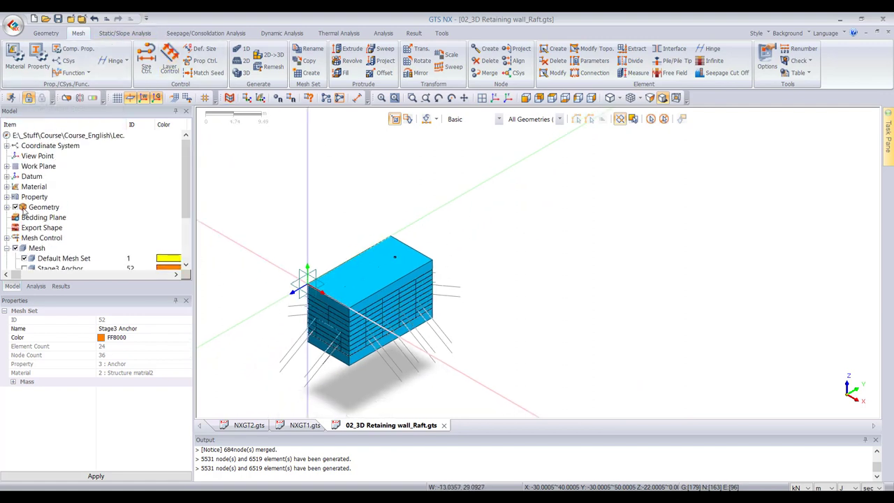
left_click(15, 208)
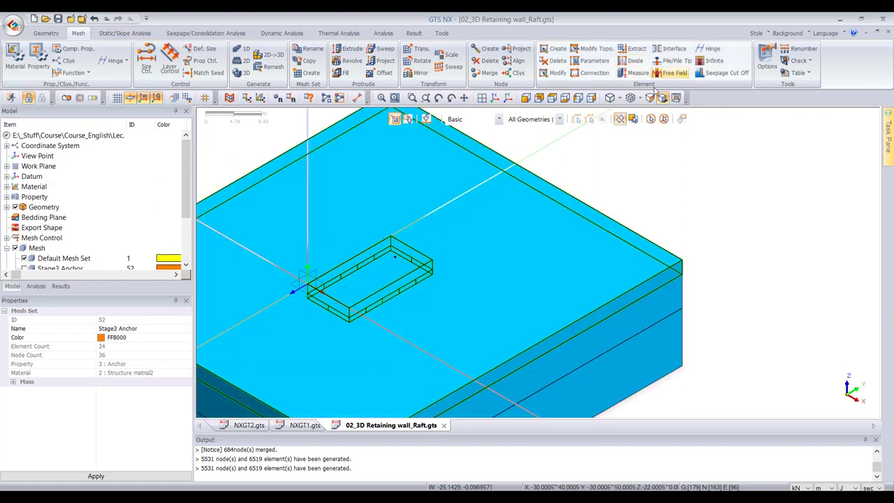
- Auto-connect all soil and excavation solids with the Boolean method so adjacent solids share faces
left_click(53, 37)
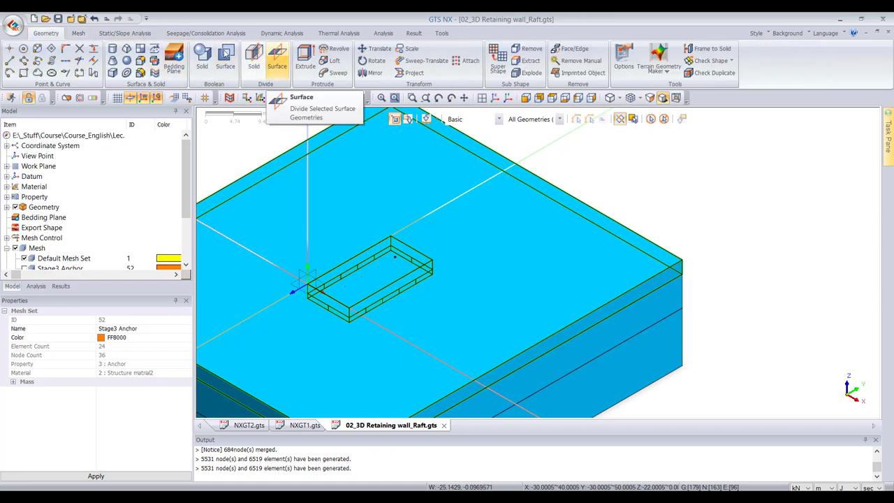
left_click(167, 66)
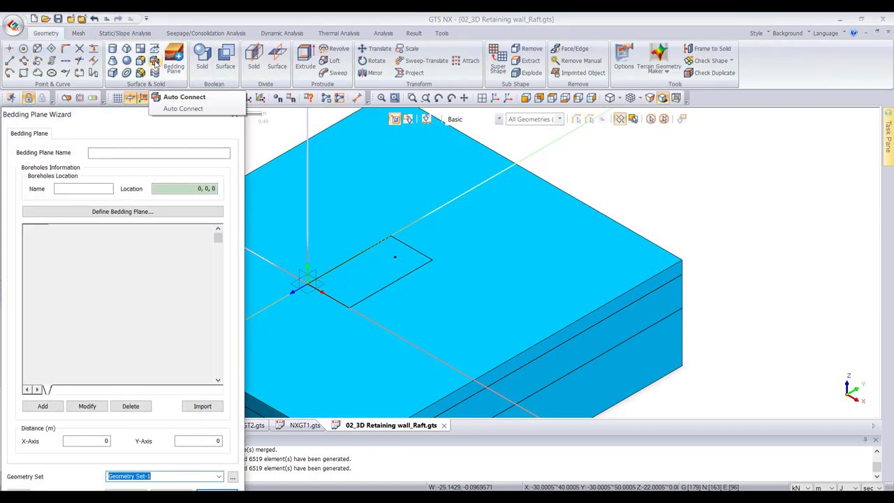
key("Escape")
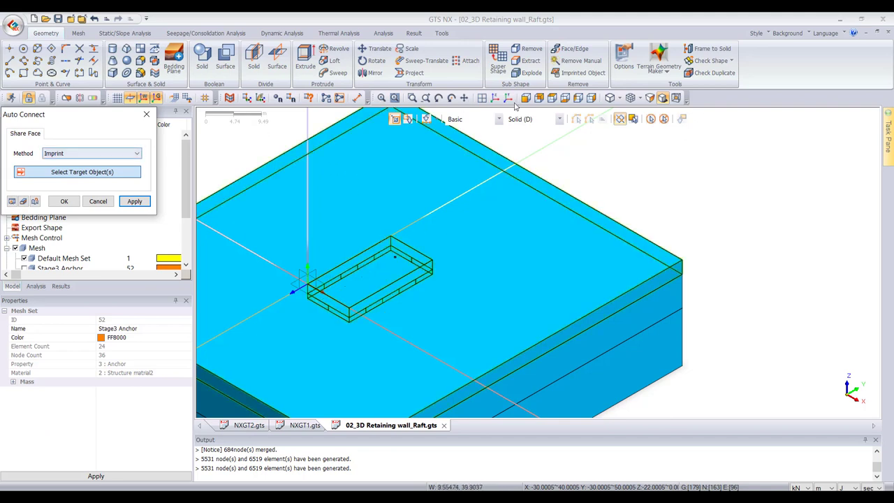
left_click(81, 154)
left_click(70, 171)
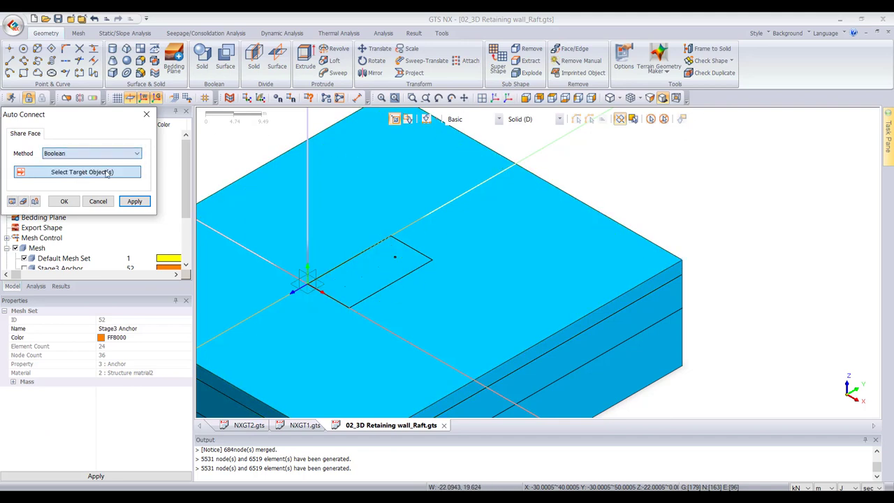
left_click(649, 121)
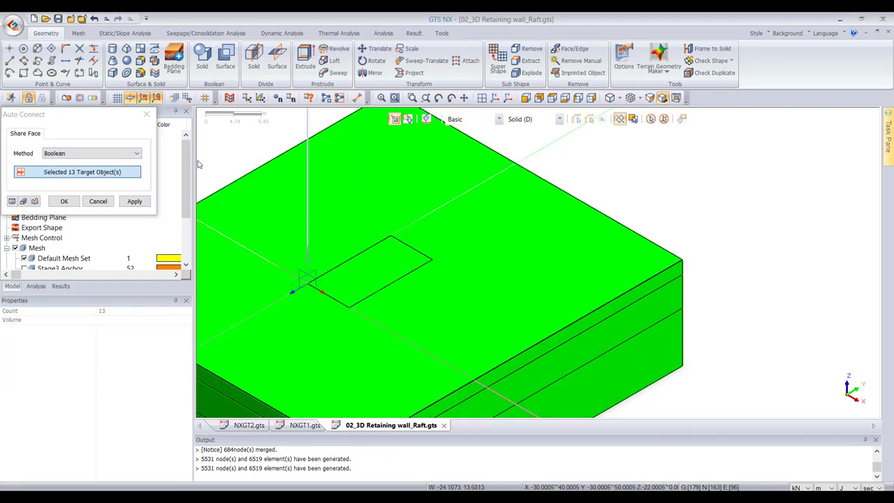
left_click(134, 201)
left_click(98, 201)
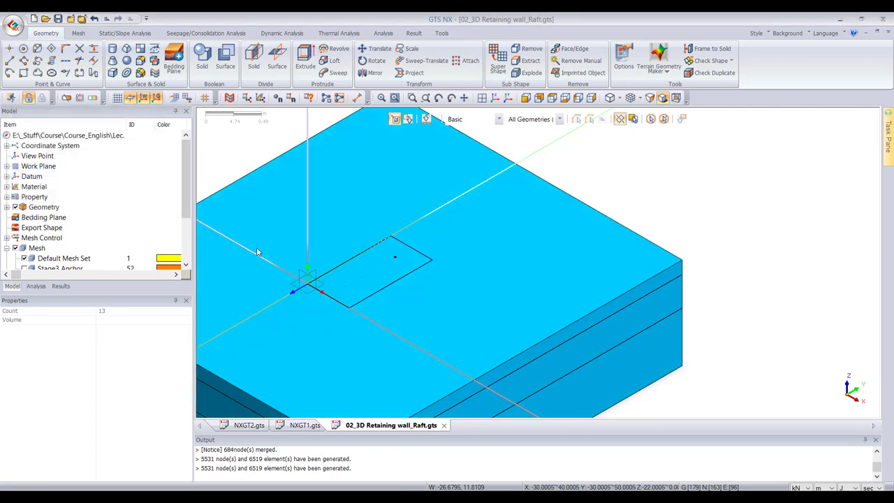
- Hide the two upper surrounding soil solids to inspect the excavation solids enclosed by them
scroll(597, 252, "down", 3)
scroll(415, 289, "up", 3)
left_click(412, 290)
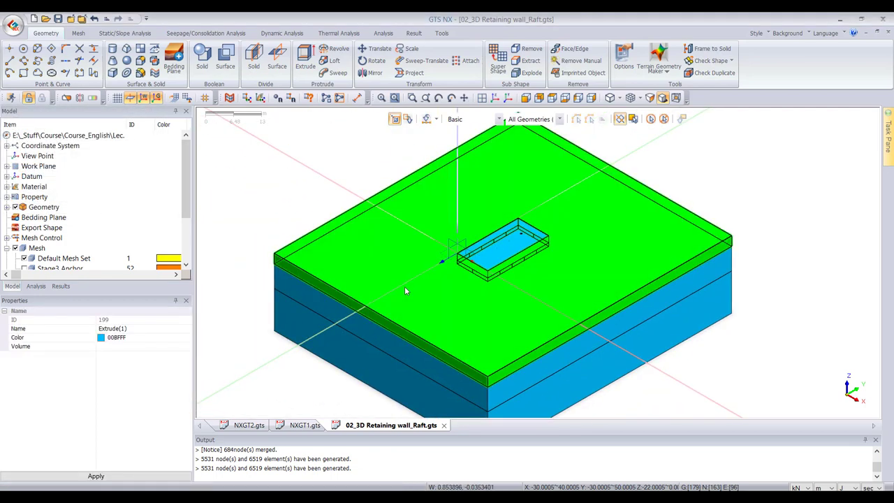
right_click(409, 292)
left_click(426, 303)
left_click(375, 338)
right_click(375, 338)
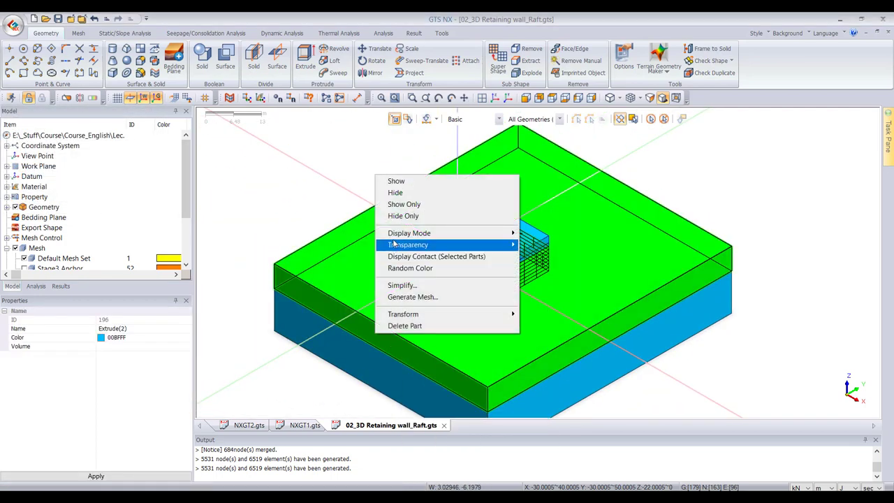
left_click(398, 193)
- Display only the model geometry, then hide the three surrounding soil solids so the excavation block stands alone
right_click(348, 303)
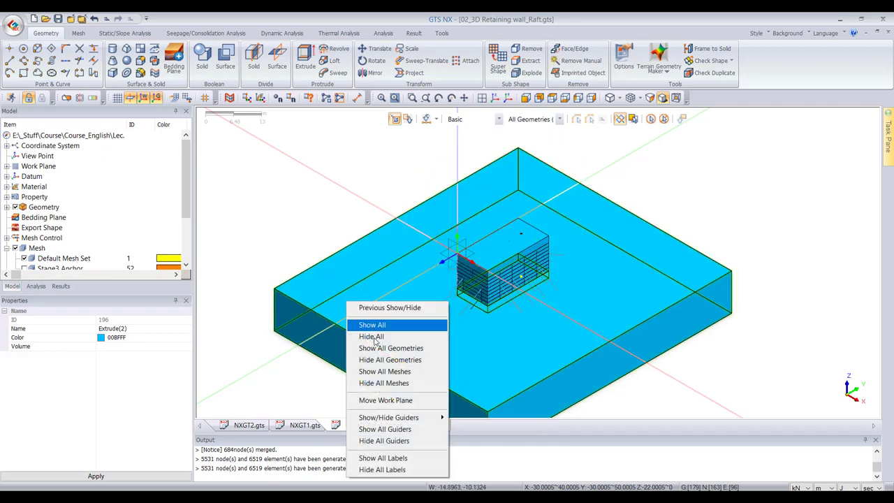
left_click(373, 337)
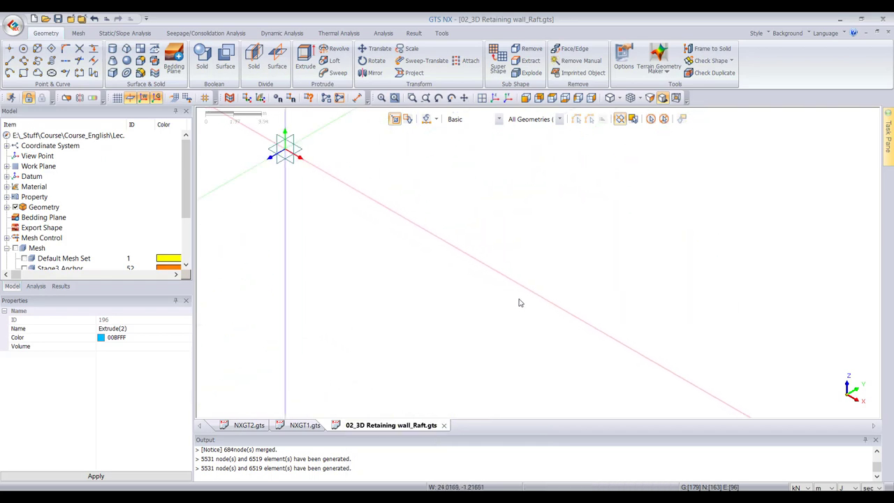
left_click(15, 208)
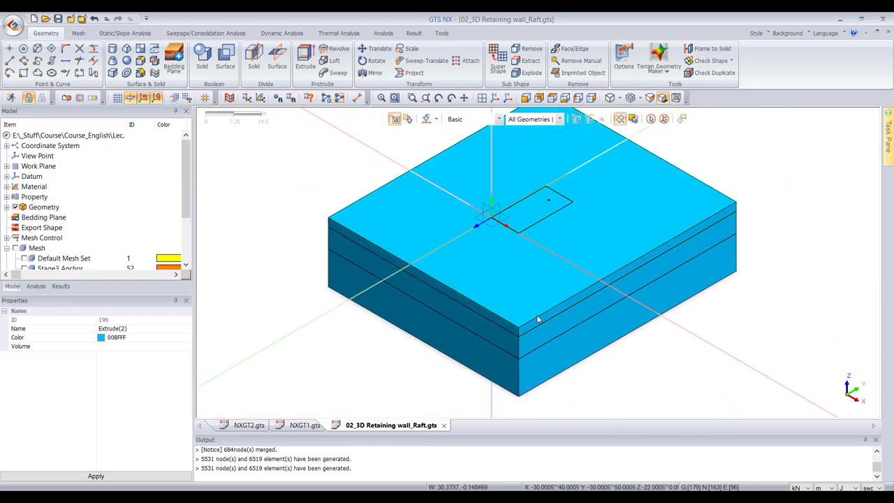
left_click(538, 320)
left_click(532, 313)
right_click(530, 310)
left_click(551, 330)
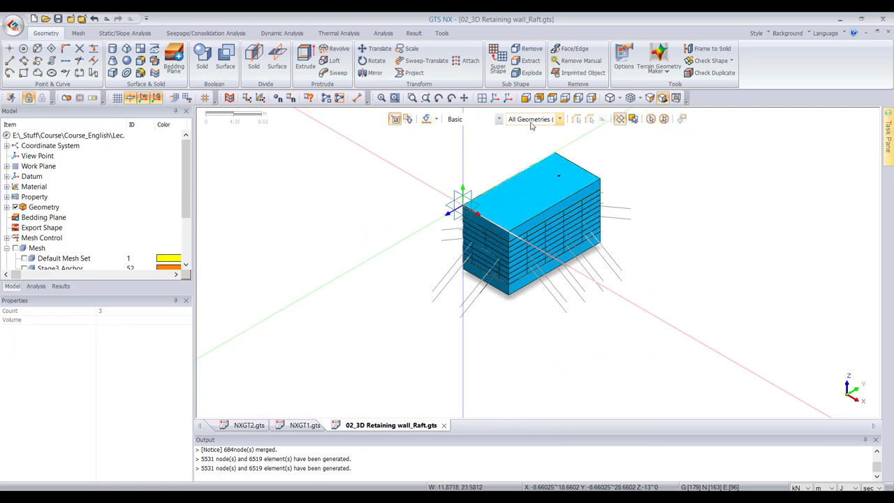
- Generate a solid mesh of the ten excavation solids with size 1, the Hybrid Mesher and the Weathering soil property
left_click(78, 33)
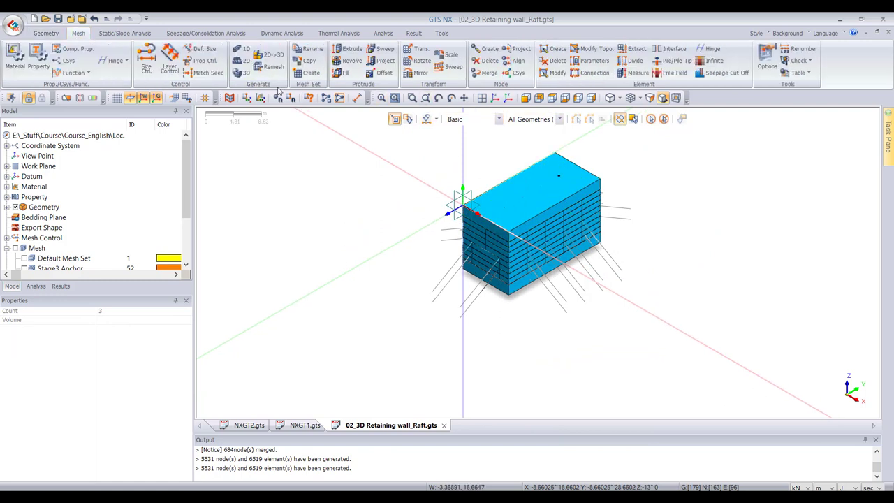
left_click(243, 73)
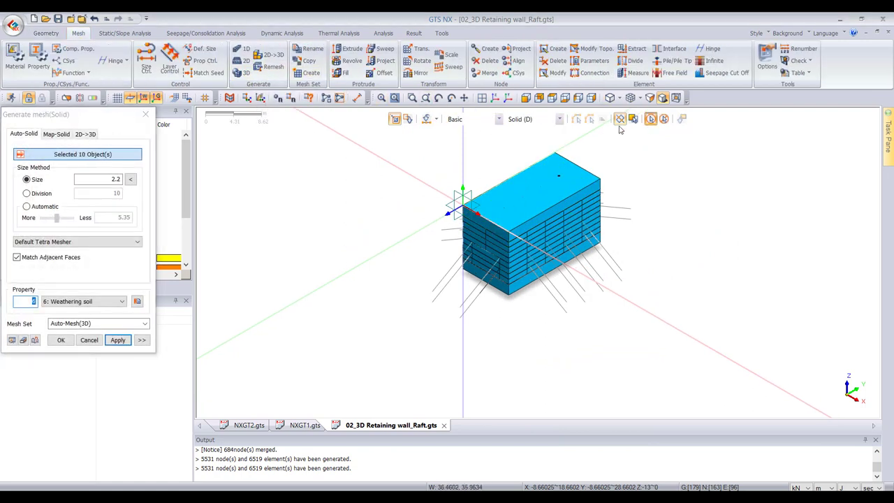
double_click(99, 180)
type("1")
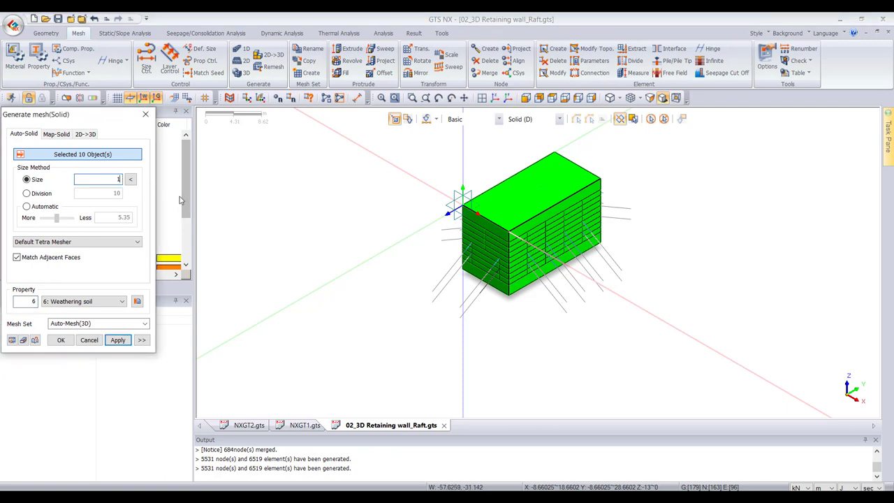
left_click(33, 242)
left_click(39, 259)
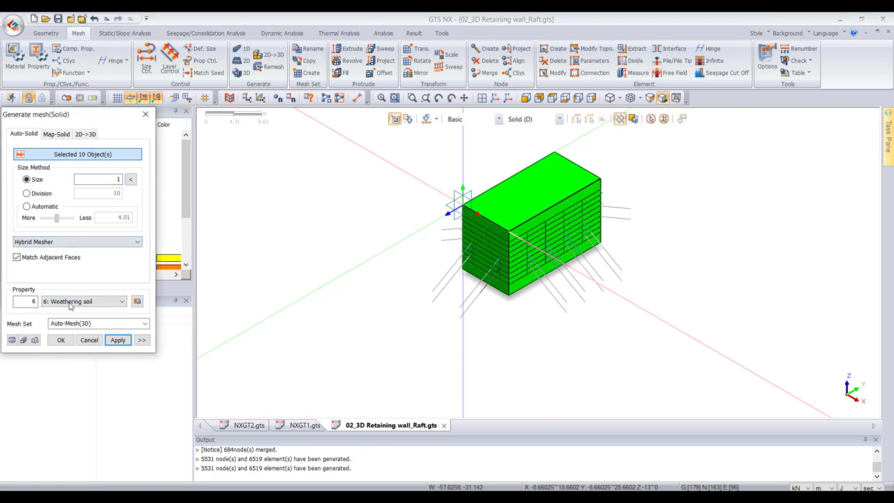
left_click(117, 341)
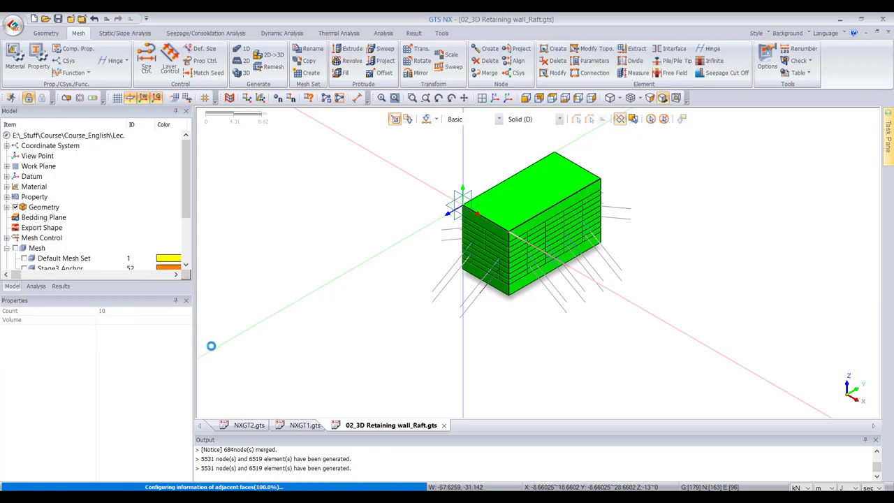
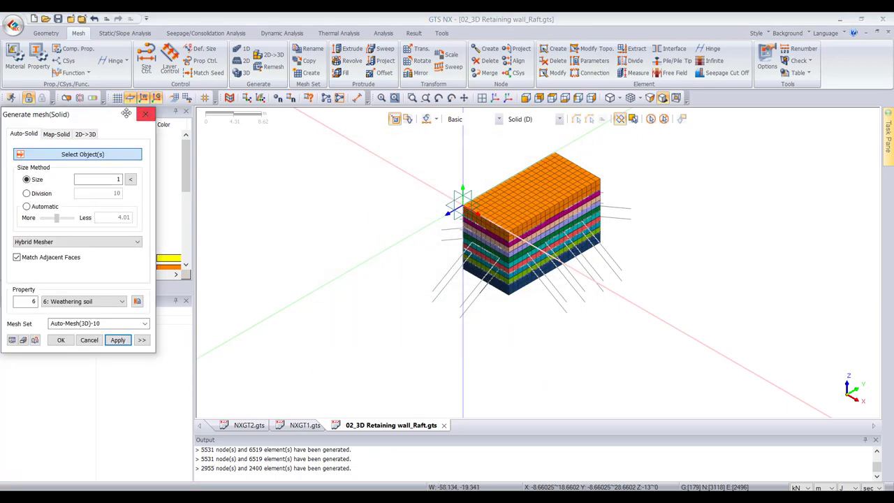
- Redisplay all model geometry, including the surrounding soil solids, while keeping the solid meshing command open
left_click_drag(126, 113, 352, 296)
left_click(16, 207)
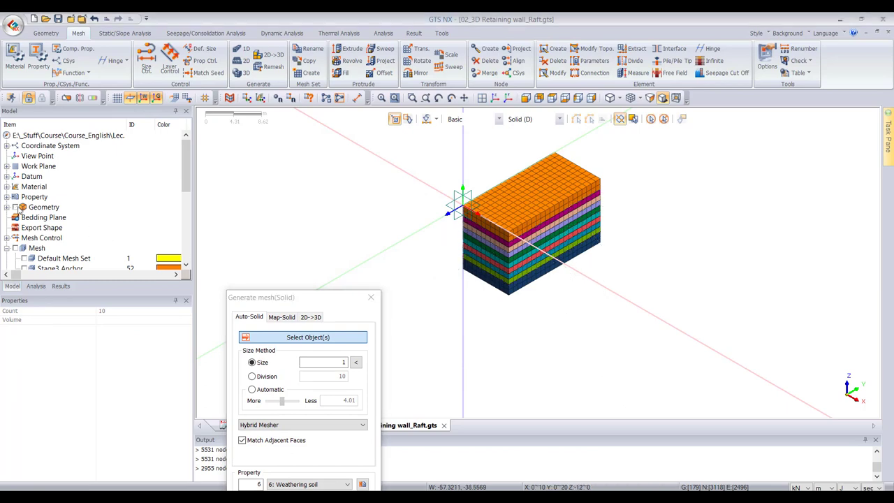
left_click(16, 206)
- Generate a solid mesh of only the three surrounding soil solids with size 3, the Hybrid Mesher and the Weathering soil property
key("ctrl+a")
left_click(686, 307)
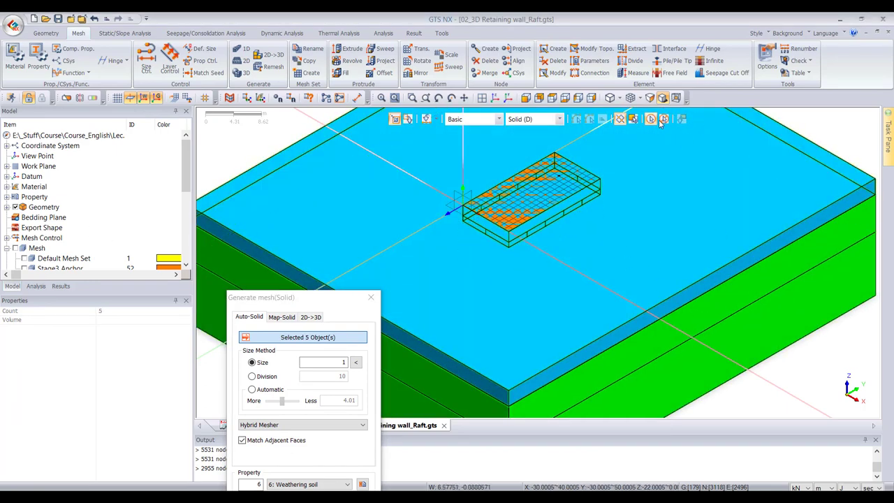
left_click(664, 119)
left_click(746, 262)
left_click(748, 264)
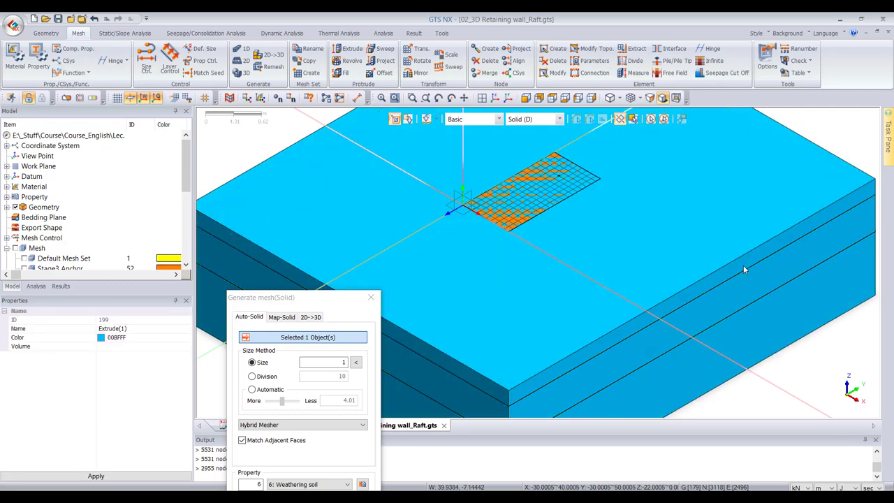
left_click(803, 315)
double_click(342, 361)
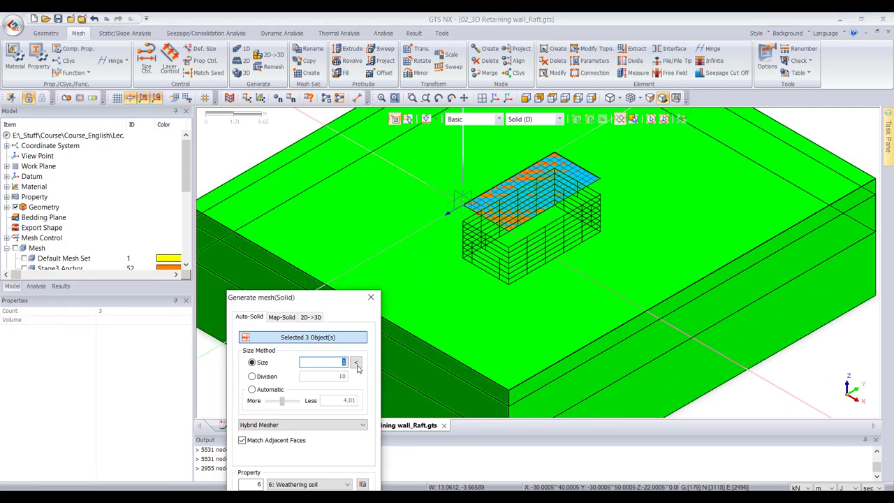
left_click_drag(302, 296, 250, 134)
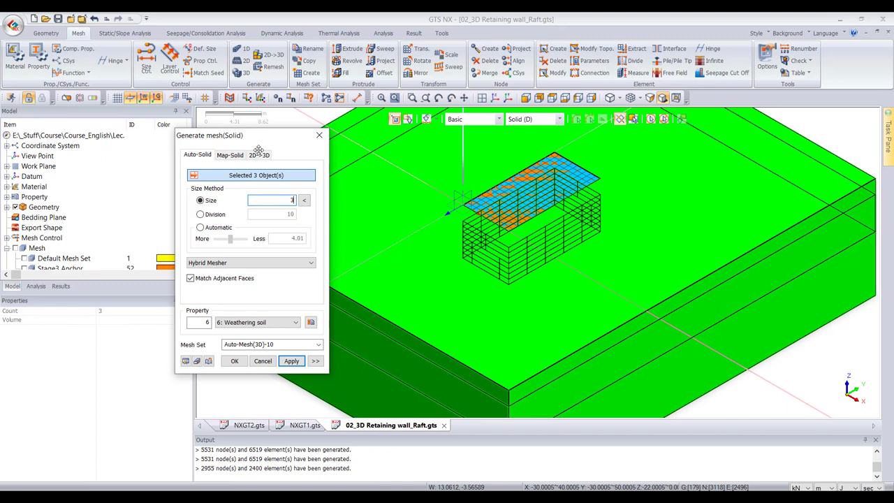
left_click(225, 263)
left_click(214, 271)
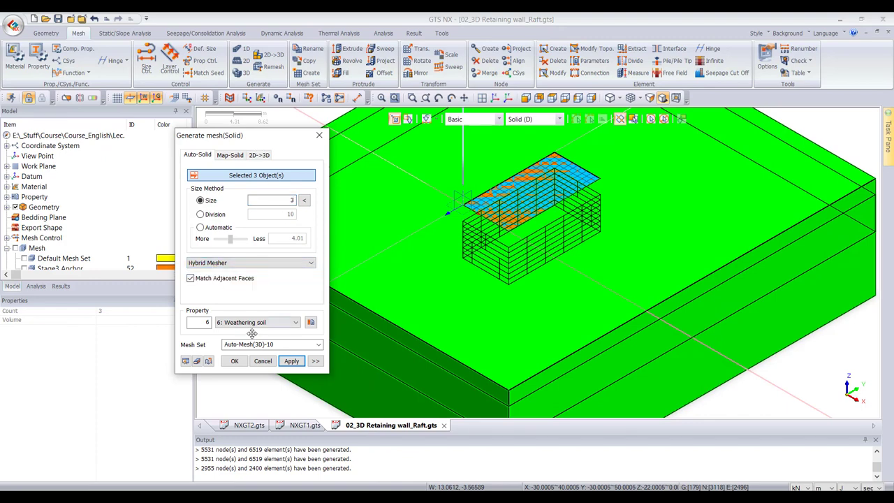
left_click(297, 362)
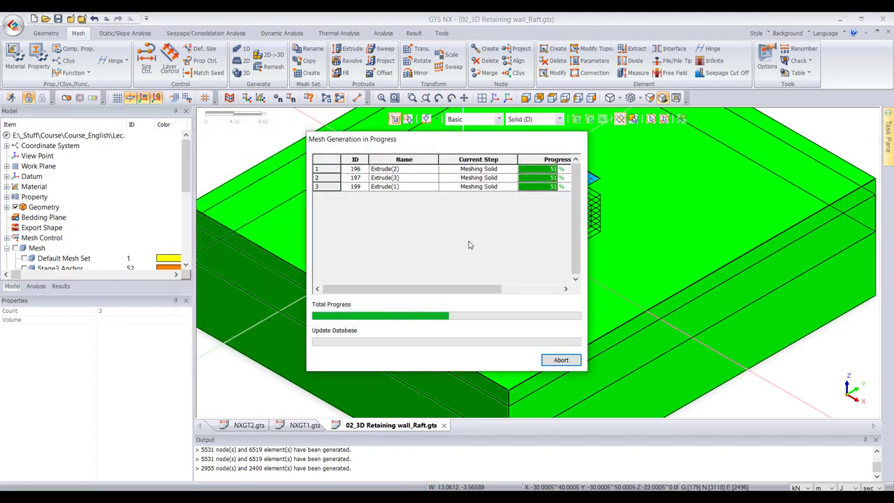
left_click_drag(575, 158, 356, 161)
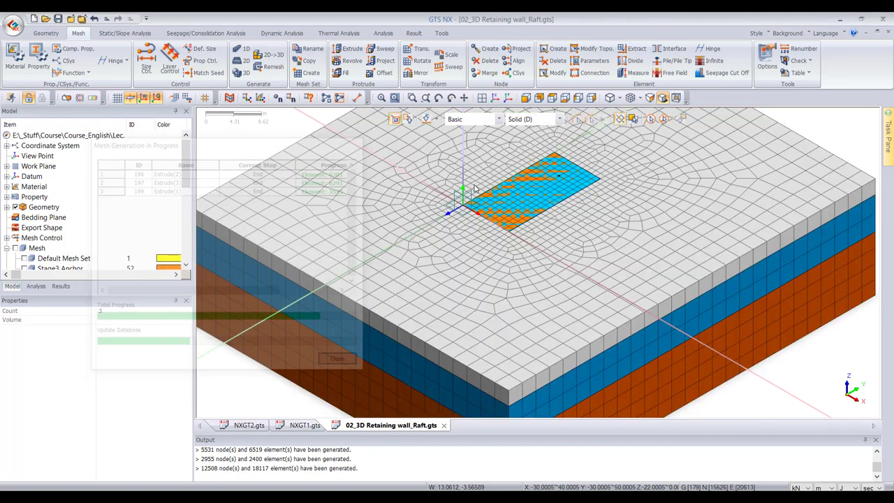
- Examine the new soil mesh around the excavation and from the front, closing the solid meshing command
scroll(509, 199, "up", 2)
scroll(515, 197, "down", 1)
scroll(514, 197, "up", 1)
scroll(515, 197, "up", 3)
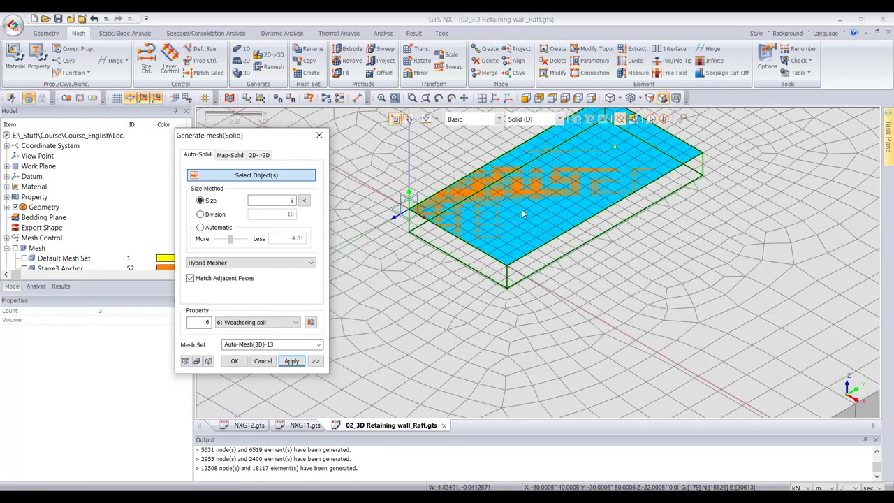
left_click(263, 361)
scroll(527, 196, "down", 6)
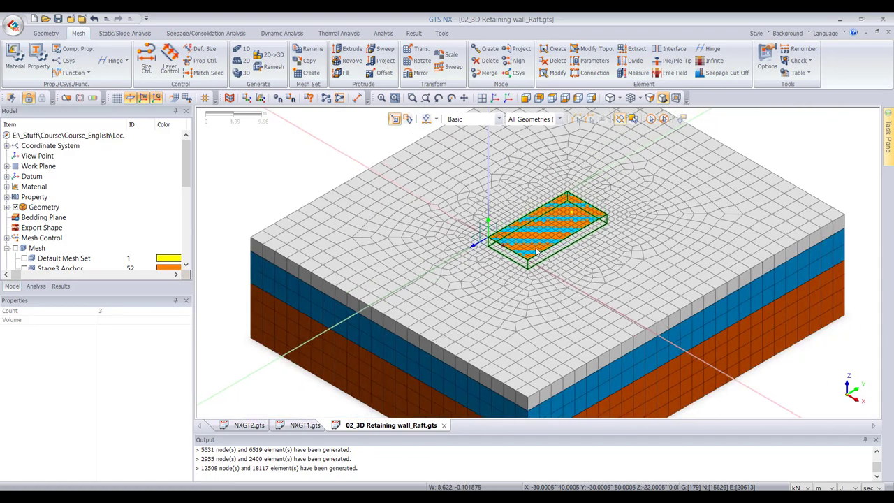
left_click(539, 97)
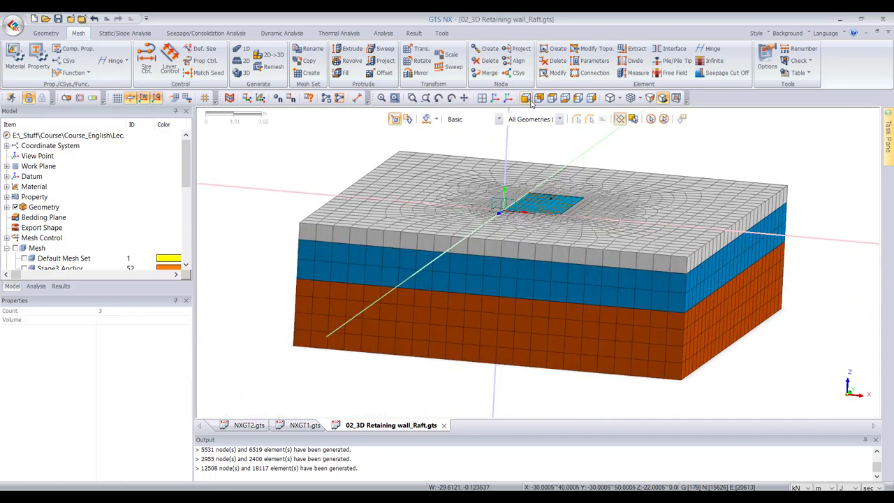
scroll(519, 212, "down", 2)
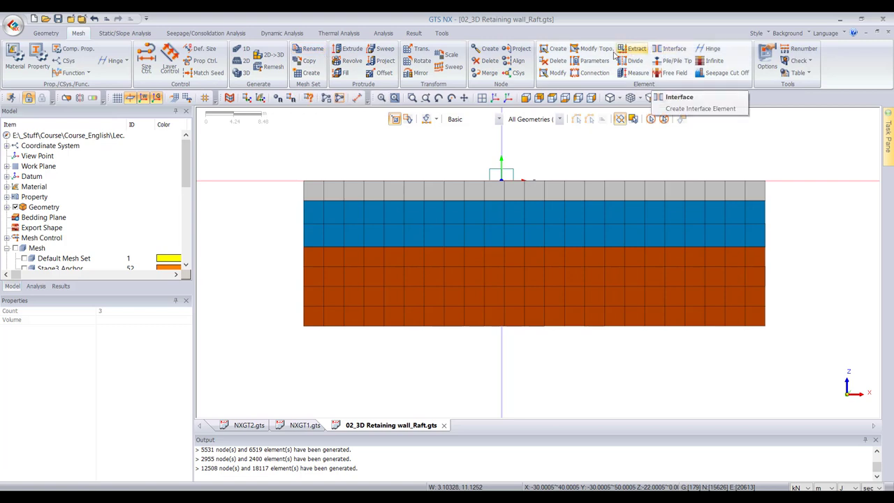
- Change the property of the 3D elements in the uppermost soil layer to Buried layer
left_click(591, 61)
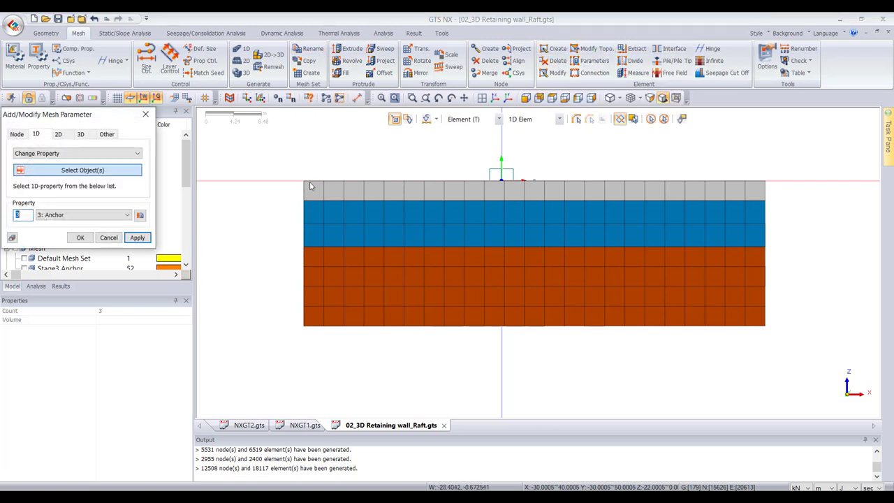
left_click_drag(271, 162, 830, 207)
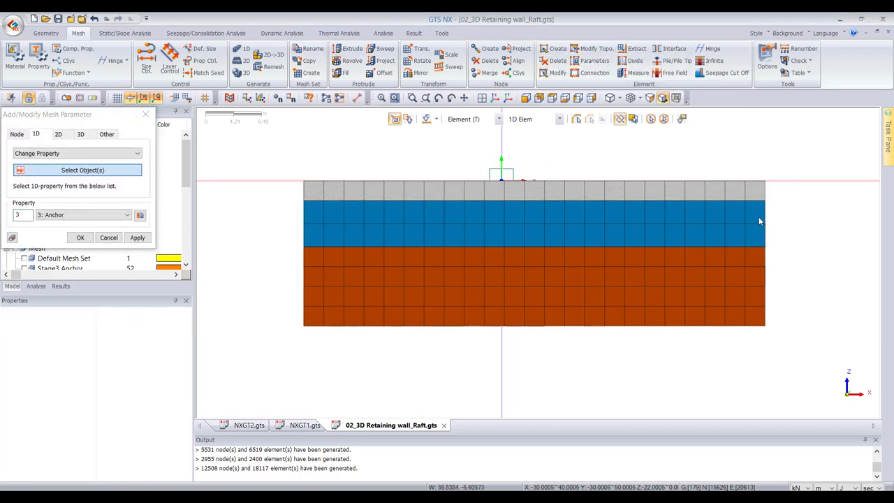
left_click_drag(253, 163, 884, 209)
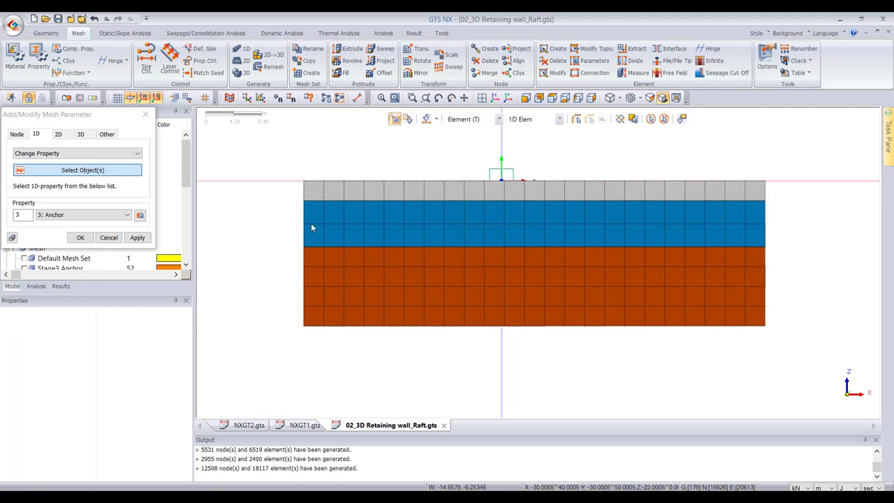
left_click(80, 134)
left_click_drag(214, 162, 863, 213)
left_click(66, 218)
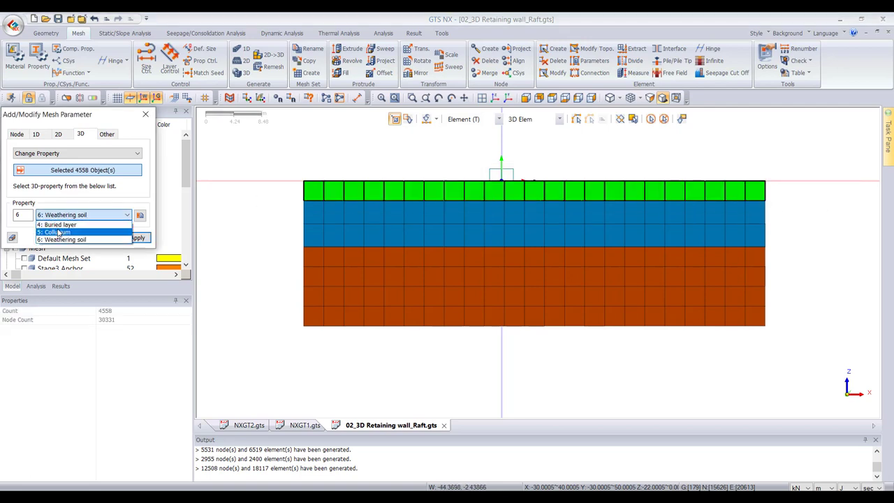
left_click(62, 223)
left_click(137, 237)
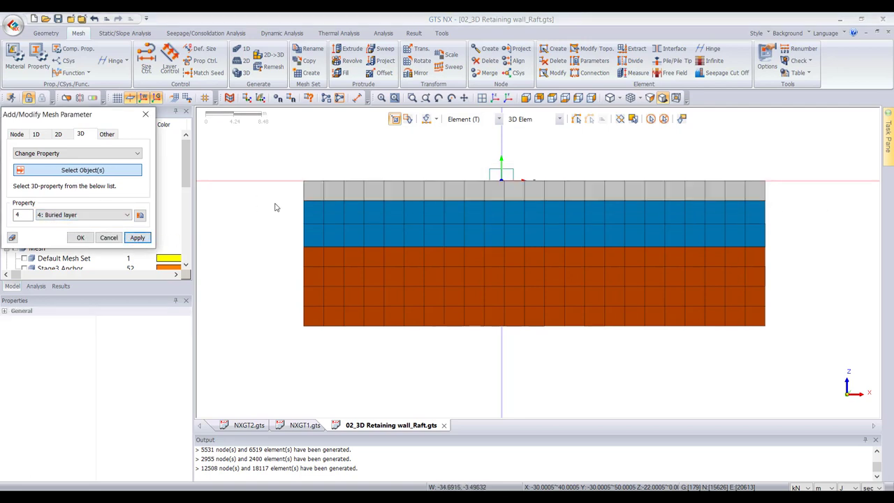
- Change the property of the 3D elements in the middle soil layer to Colluvium
left_click_drag(287, 194, 794, 262)
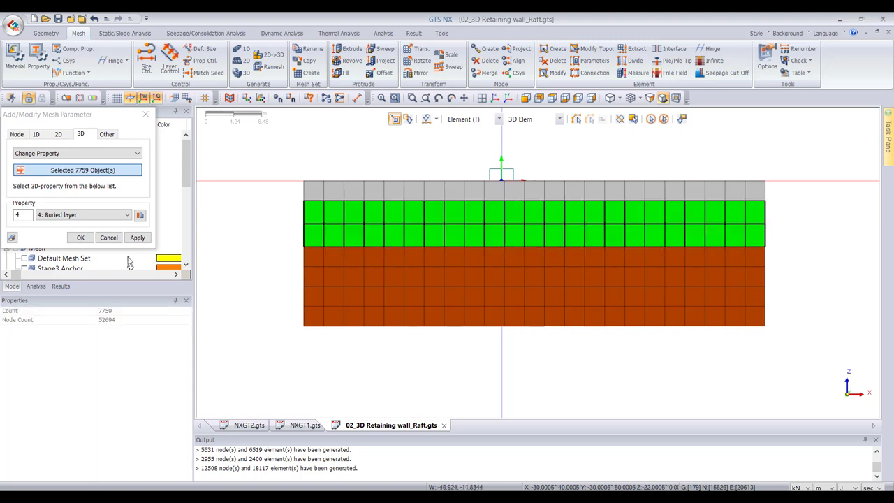
left_click(110, 216)
left_click(56, 228)
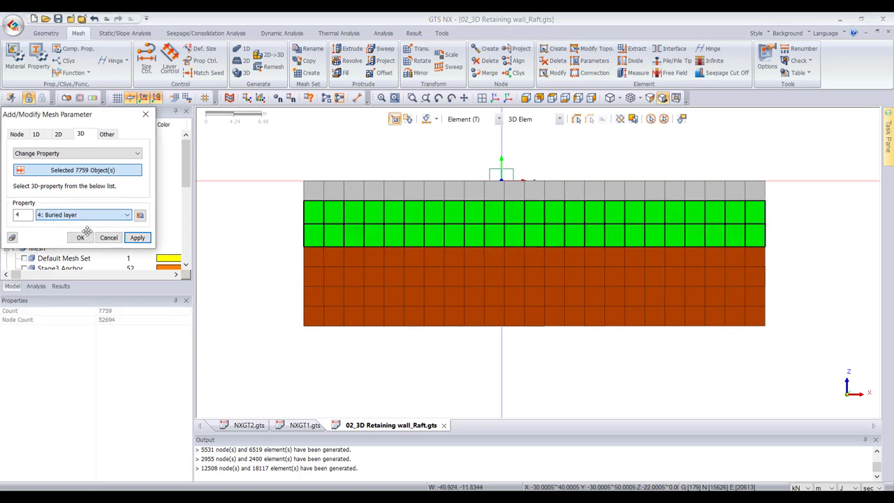
left_click(137, 238)
- Change the property of the 3D elements in the lowest soil layer to Weathering soil and finish the mesh parameter changes
left_click_drag(286, 247, 797, 333)
left_click(91, 218)
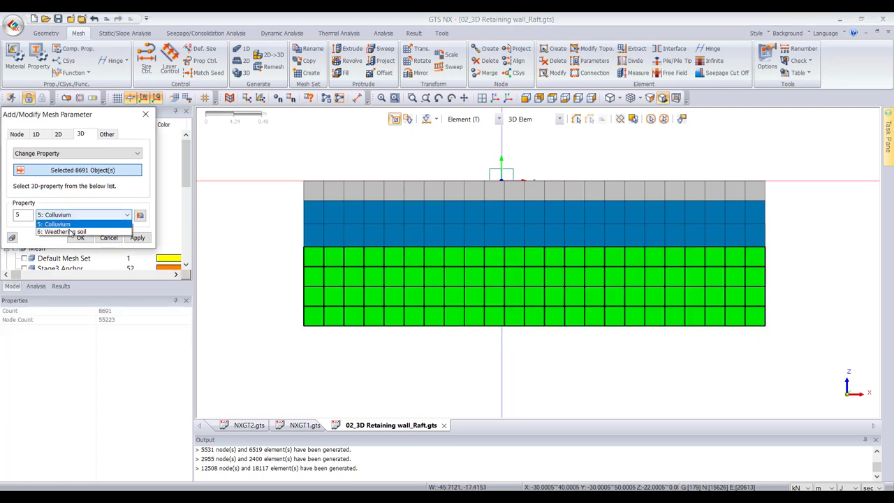
left_click(59, 237)
left_click(137, 238)
left_click(81, 238)
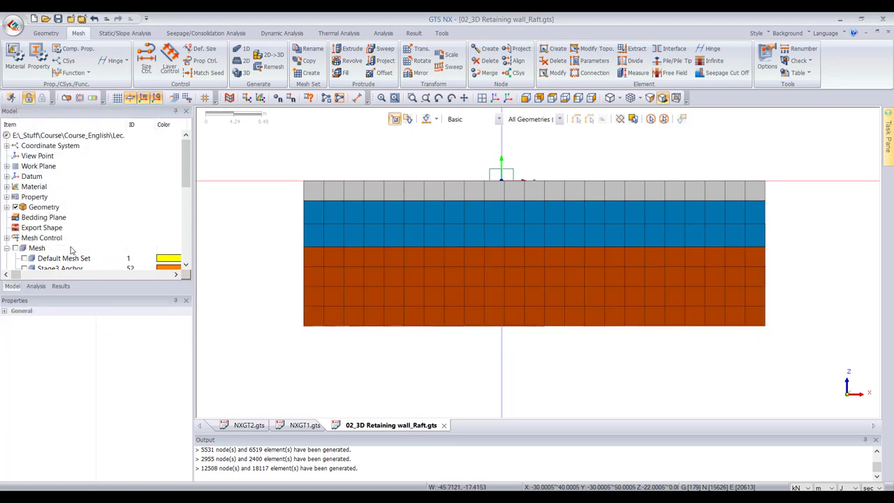
- Identify the uppermost soil layer's mesh set in an isometric view and rename Auto-Mesh(3D)-12 as Burried Layer
scroll(33, 202, "down", 3)
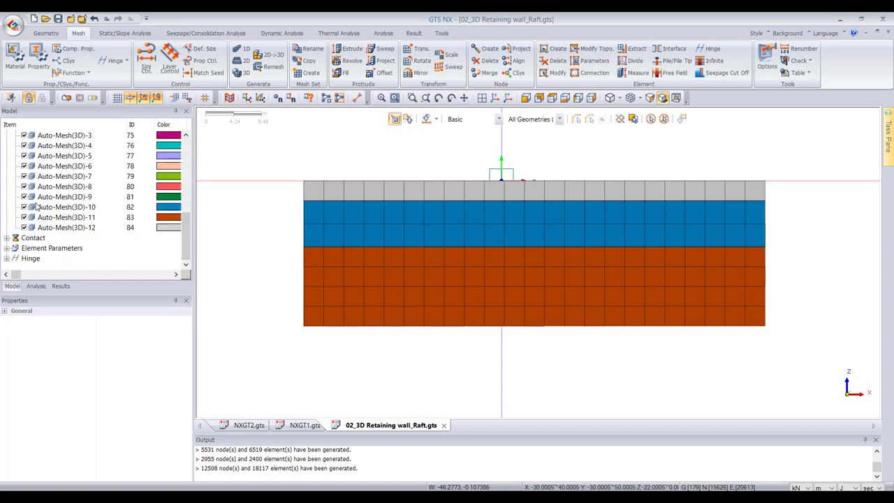
scroll(35, 206, "up", 4)
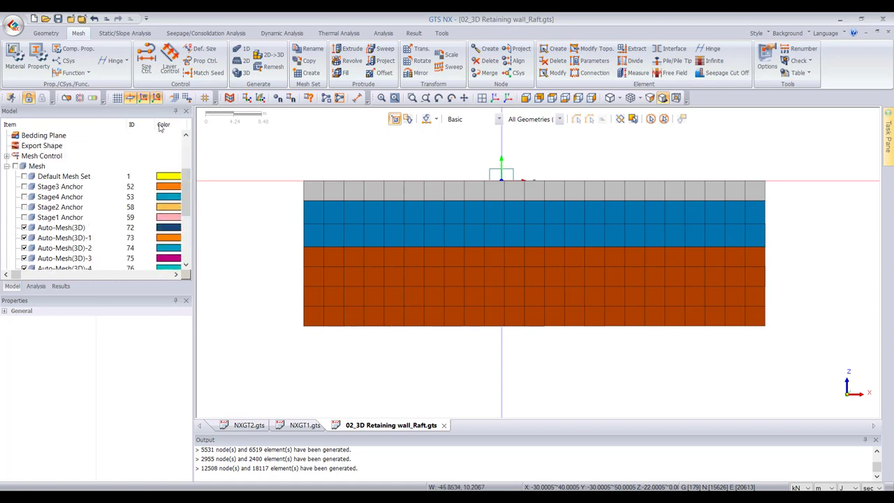
left_click(496, 98)
scroll(66, 199, "down", 3)
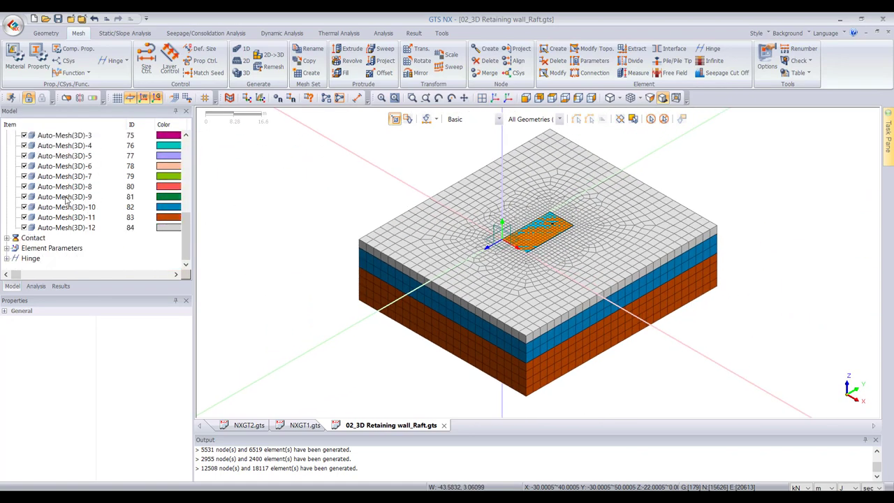
left_click(24, 228)
left_click(24, 228)
right_click(46, 228)
left_click(79, 377)
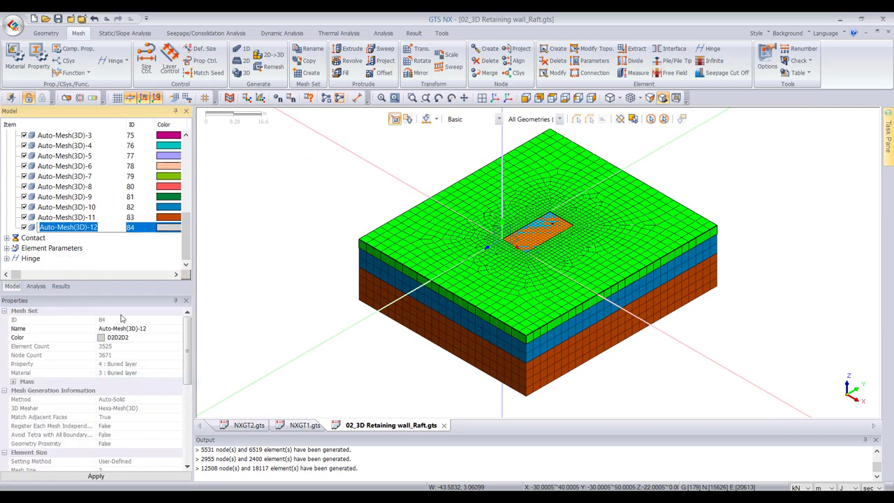
type("Burried Layer")
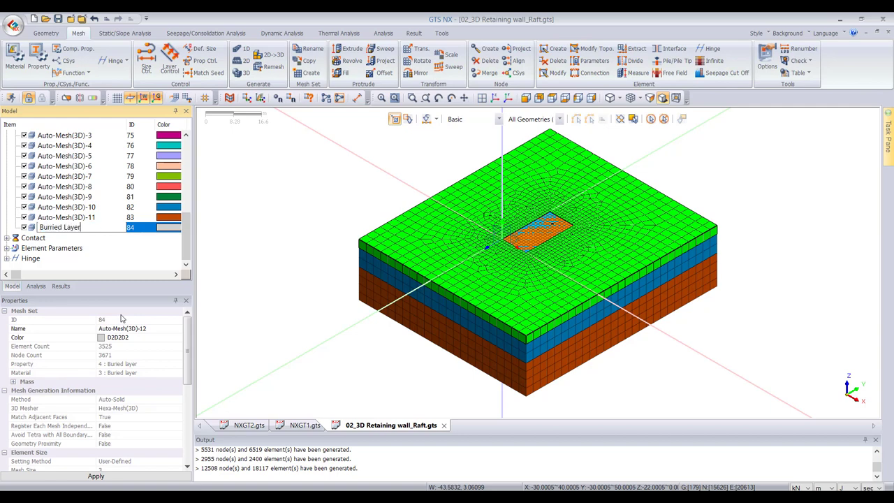
key("Return")
- Rename the lowest soil layer's mesh set, Auto-Mesh(3D)-11, as Weathering Soil
left_click(86, 221)
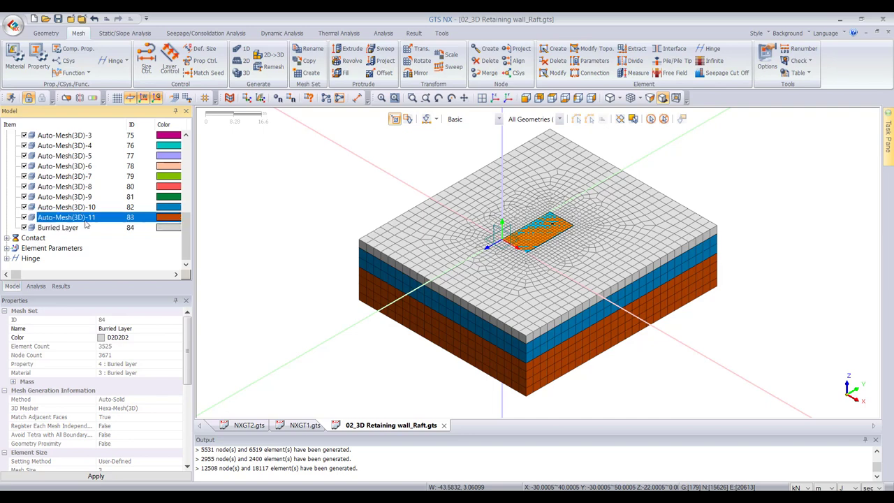
right_click(87, 217)
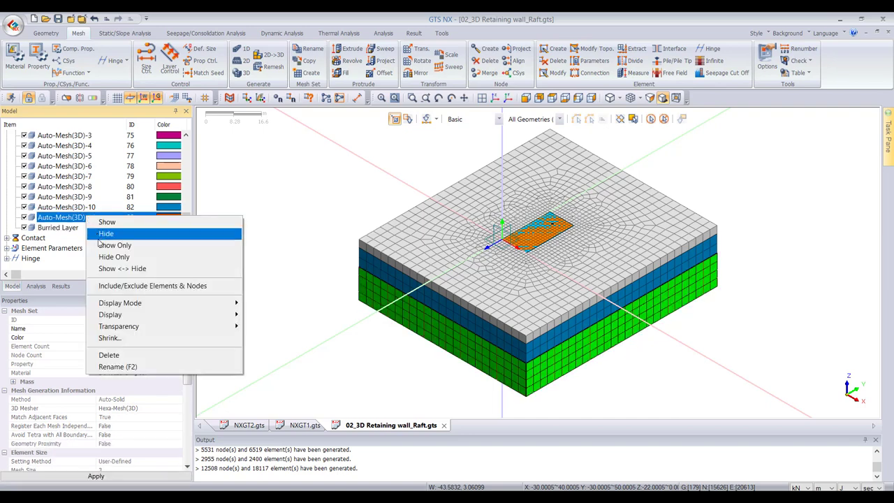
left_click(119, 366)
type("Weathering Soil")
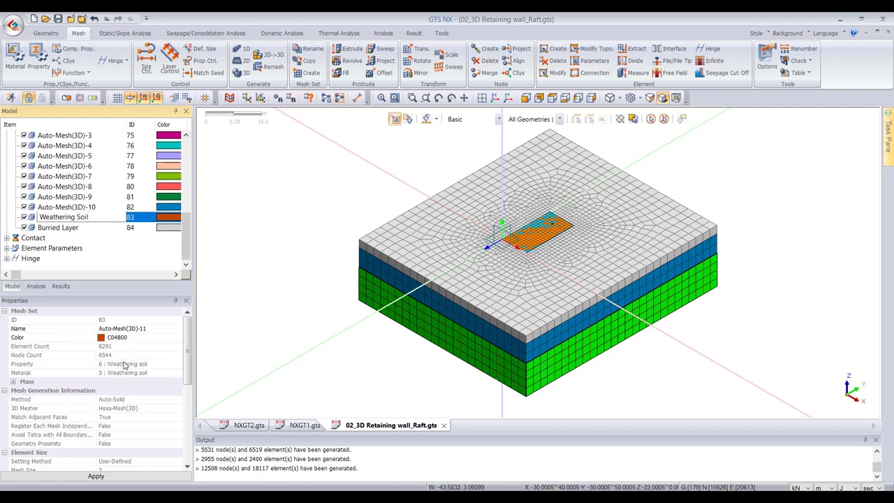
key("Return")
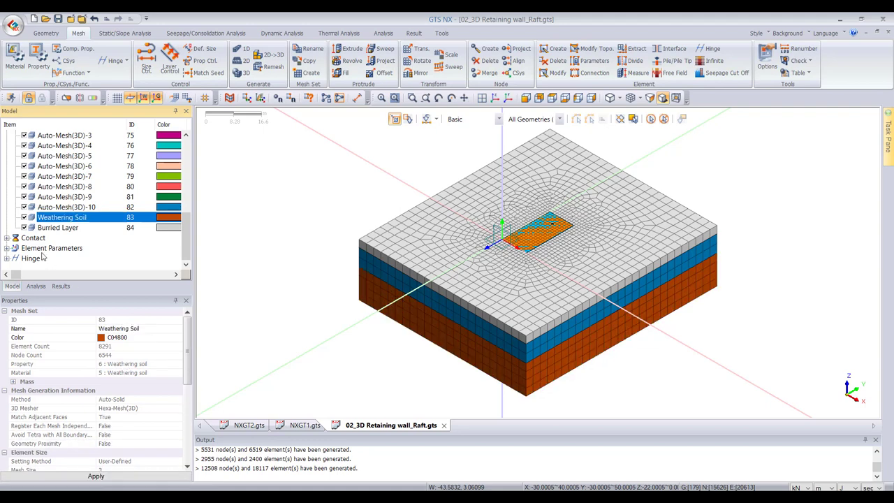
- Rename the middle soil layer's mesh set, Auto-Mesh(3D)-10, as Collivium
left_click(57, 207)
right_click(55, 209)
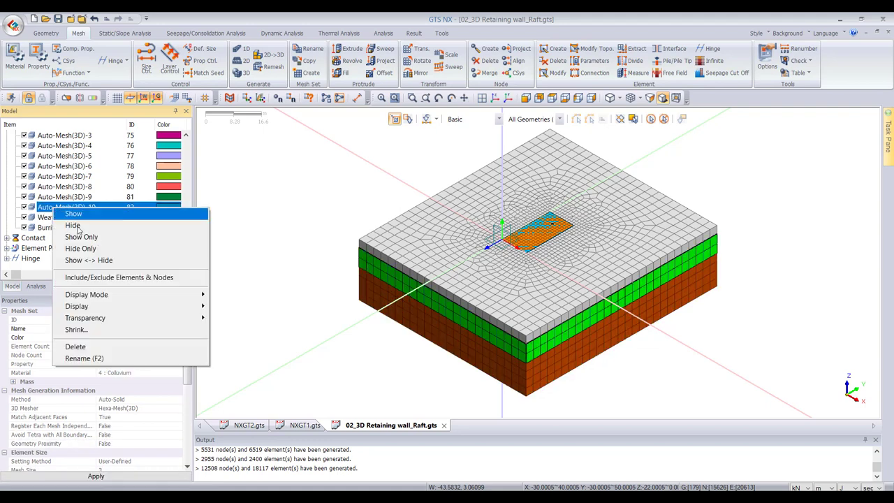
left_click(84, 358)
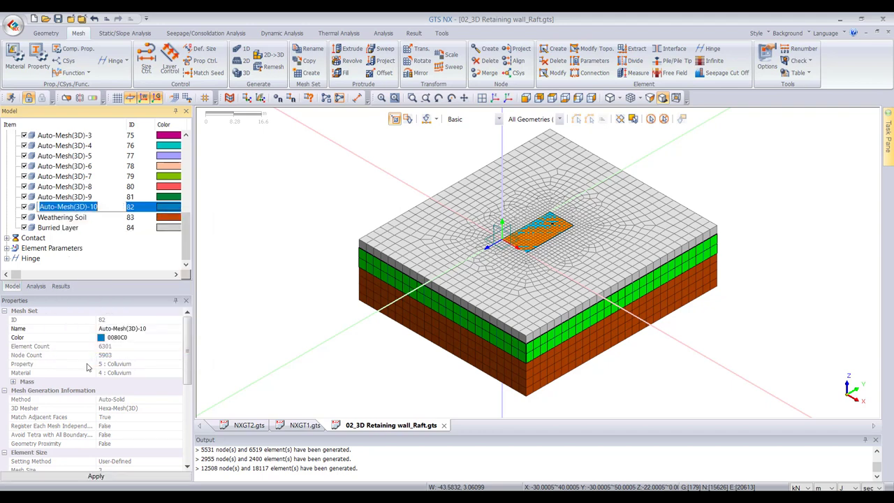
type("Collivium")
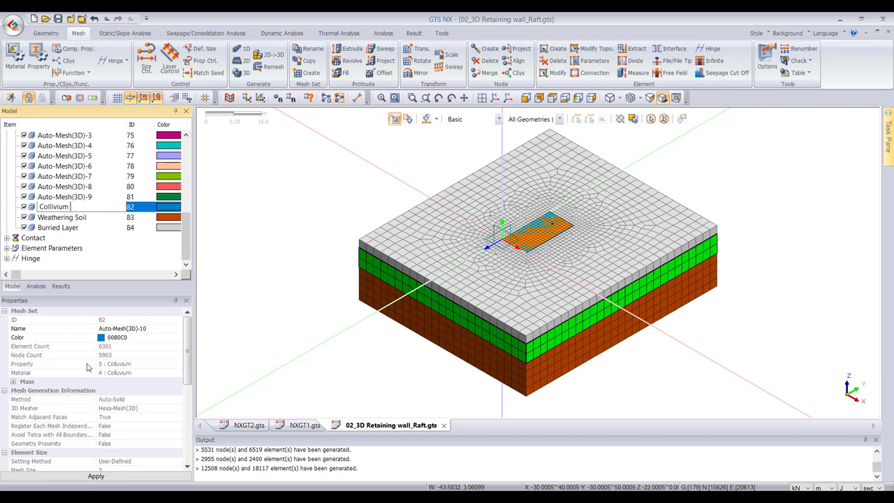
key("Return")
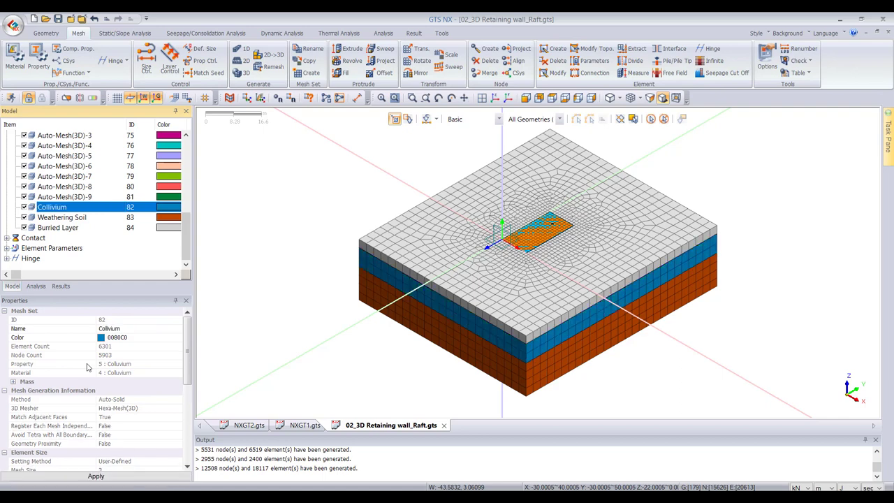
- Hide the three renamed soil mesh sets and all geometry, and display the remaining excavation mesh from the front
left_click(54, 198)
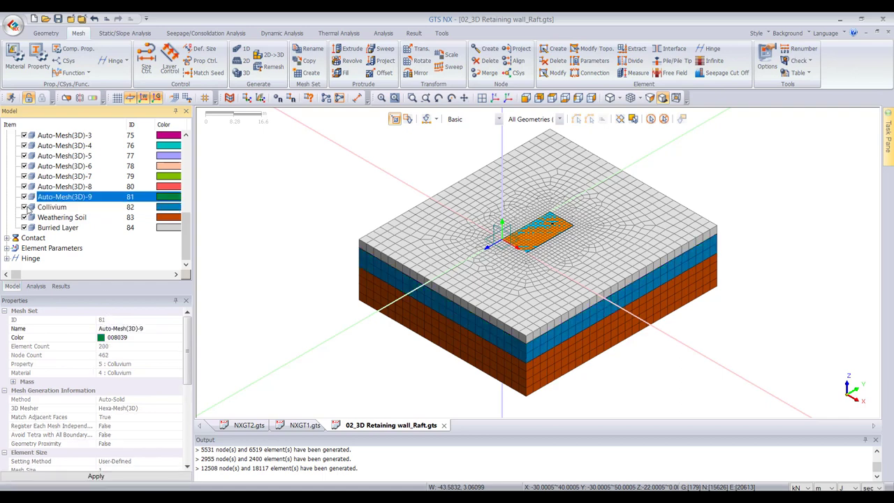
left_click(24, 207)
left_click(24, 217)
left_click(25, 228)
scroll(466, 256, "up", 2)
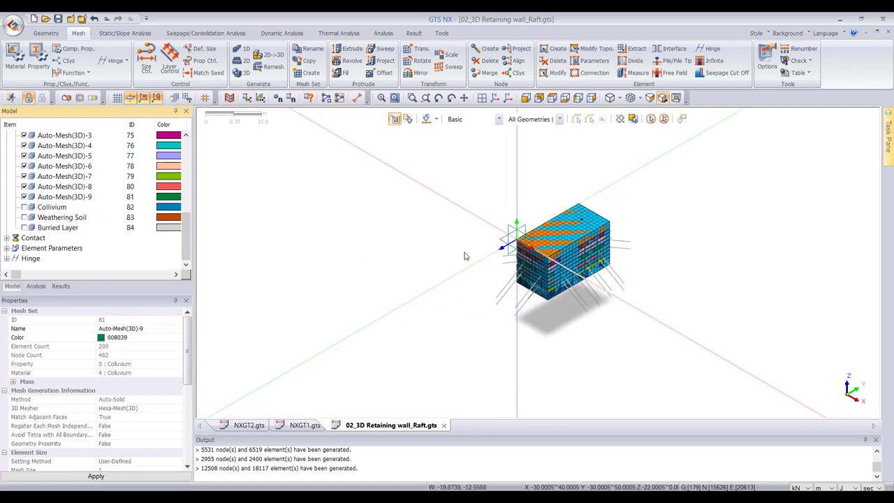
scroll(466, 256, "up", 1)
scroll(13, 186, "up", 7)
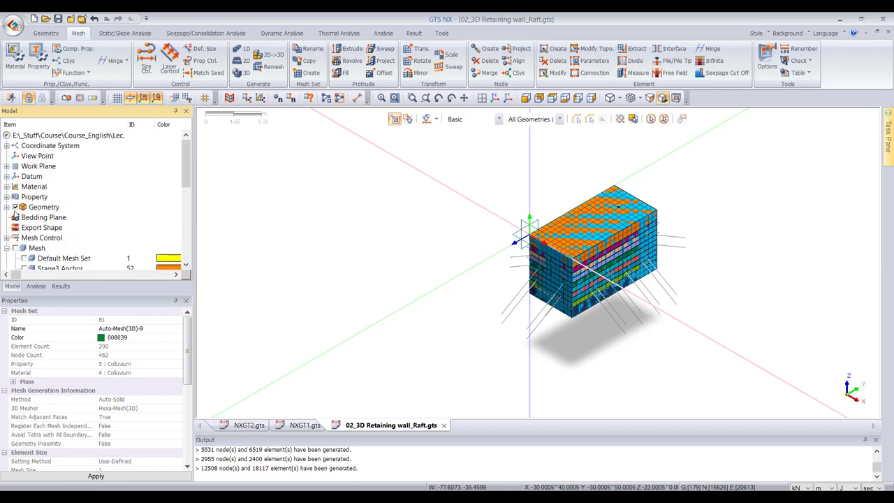
left_click(15, 208)
scroll(562, 260, "down", 2)
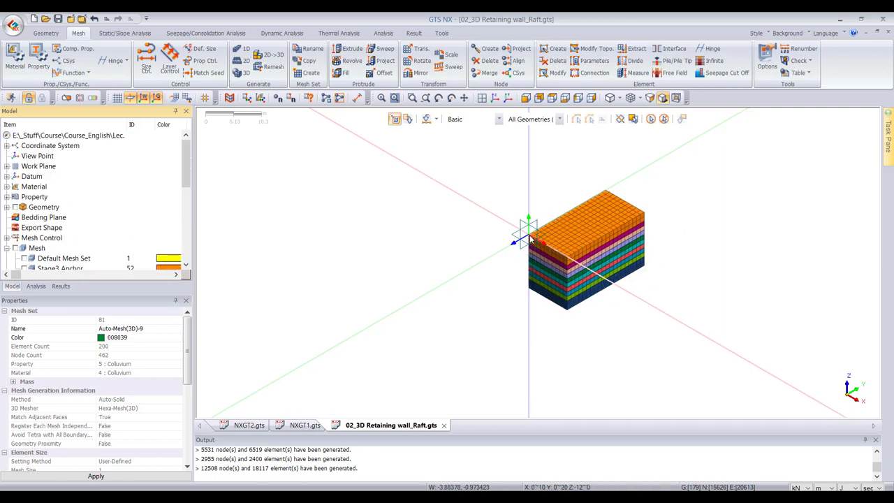
left_click(529, 99)
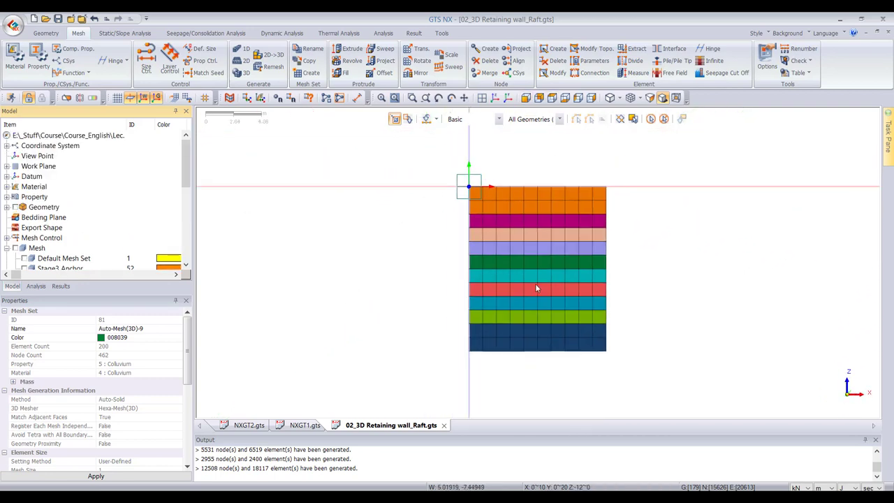
scroll(489, 243, "up", 1)
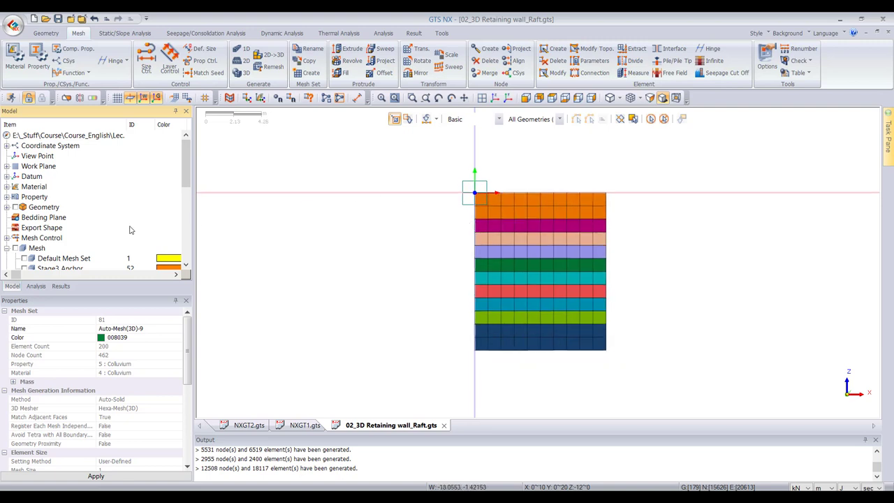
- Check which excavation layers the mesh sets Auto-Mesh(3D), Auto-Mesh(3D)-1 and Auto-Mesh(3D)-2 represent
scroll(89, 237, "down", 4)
scroll(69, 232, "down", 2)
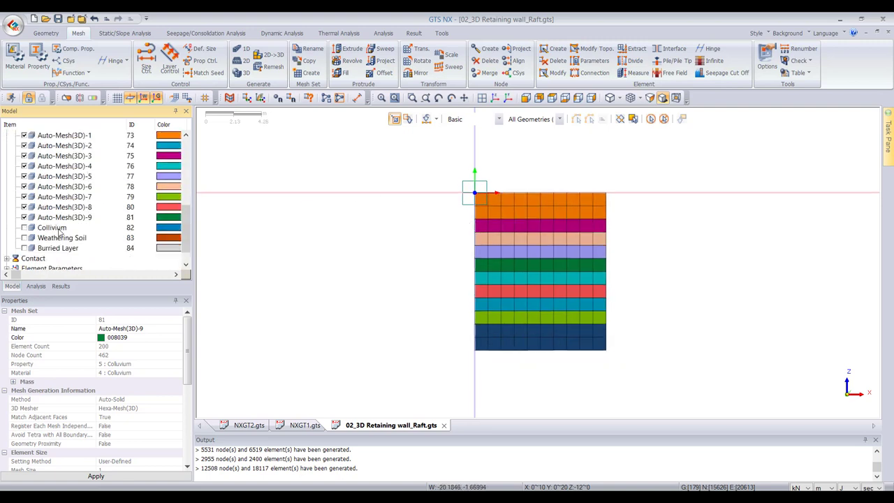
scroll(65, 227, "up", 3)
left_click(52, 219)
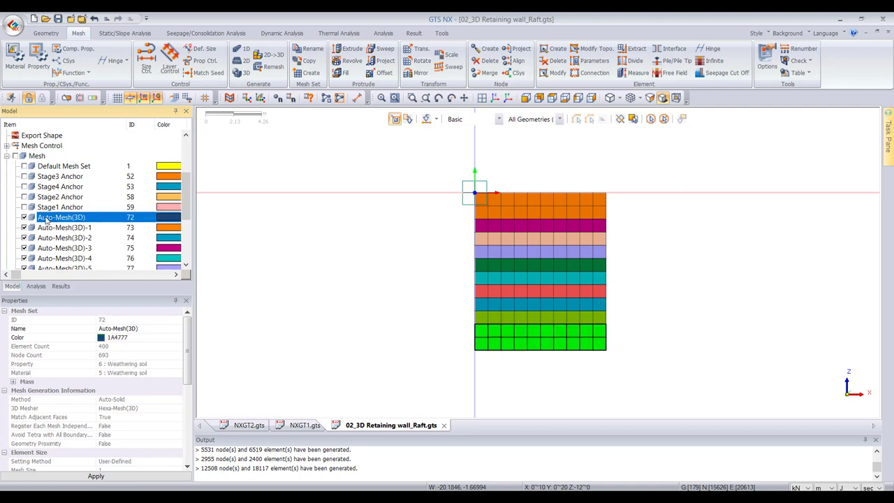
right_click(47, 221)
left_click(36, 227)
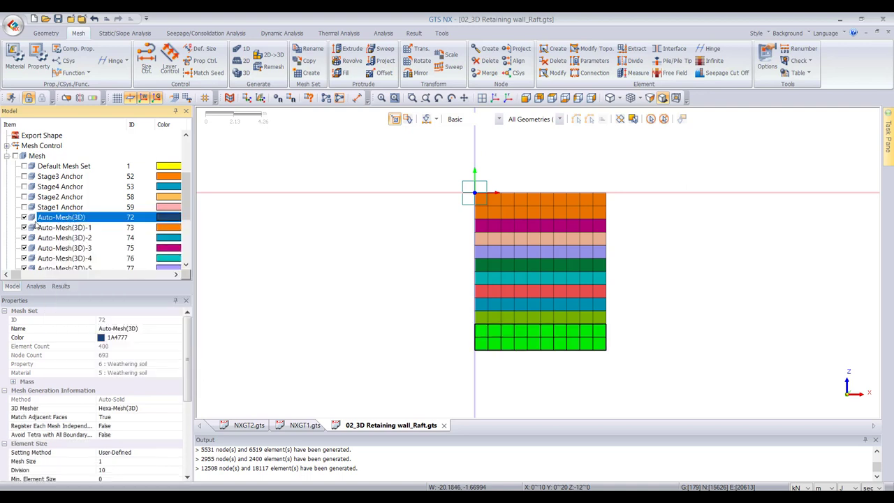
left_click(40, 229)
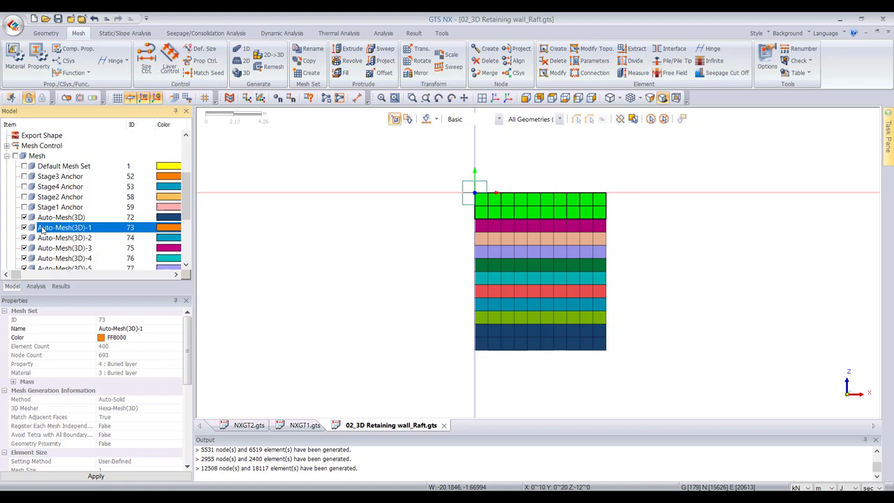
left_click(48, 239, "ctrl")
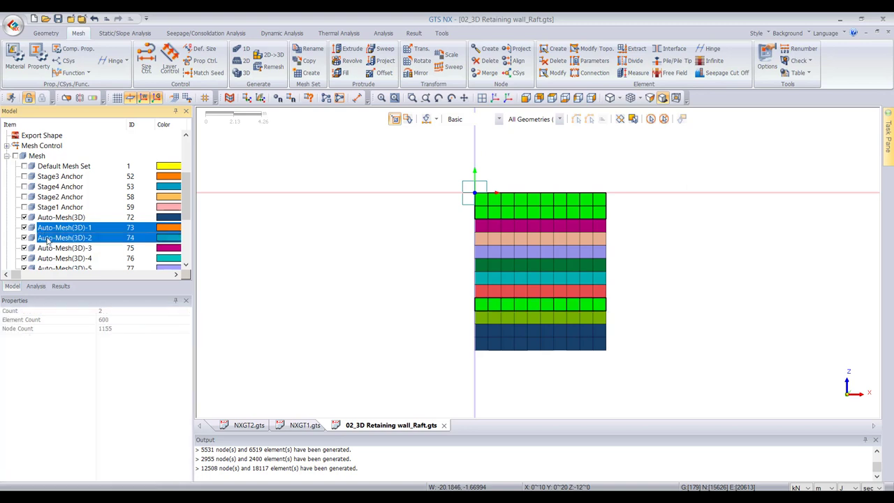
left_click(48, 239, "ctrl")
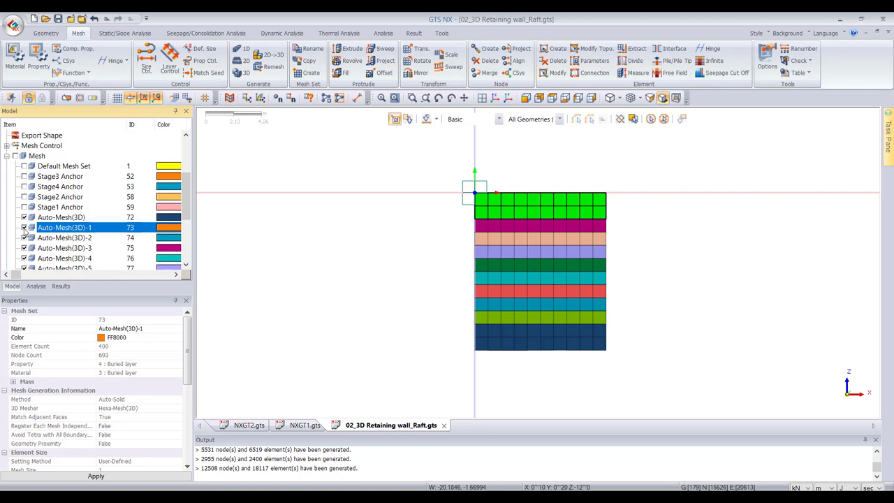
left_click(25, 228)
left_click(25, 228)
- Hide Auto-Mesh(3D) and Auto-Mesh(3D)-2, toggling Auto-Mesh(3D)-1 and Auto-Mesh(3D)-3 to locate their layers but keeping both displayed
left_click(24, 217)
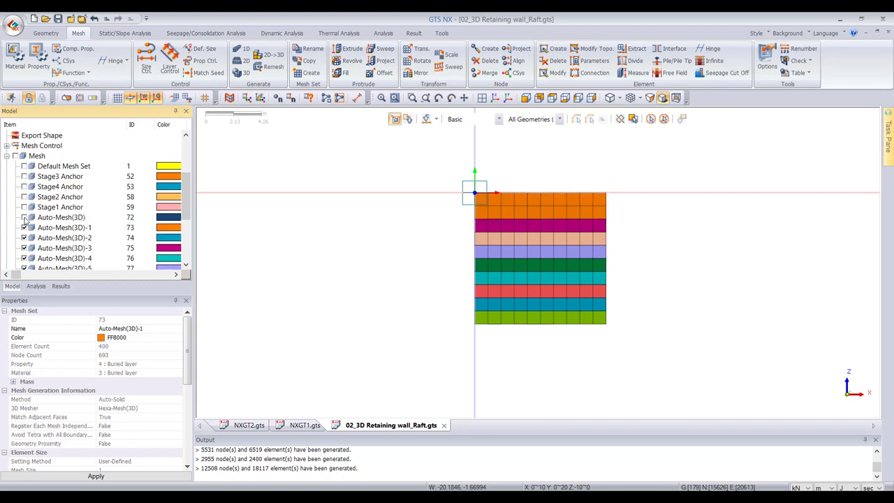
left_click(24, 228)
left_click(25, 227)
left_click(25, 238)
left_click(25, 238)
left_click(25, 237)
left_click(24, 248)
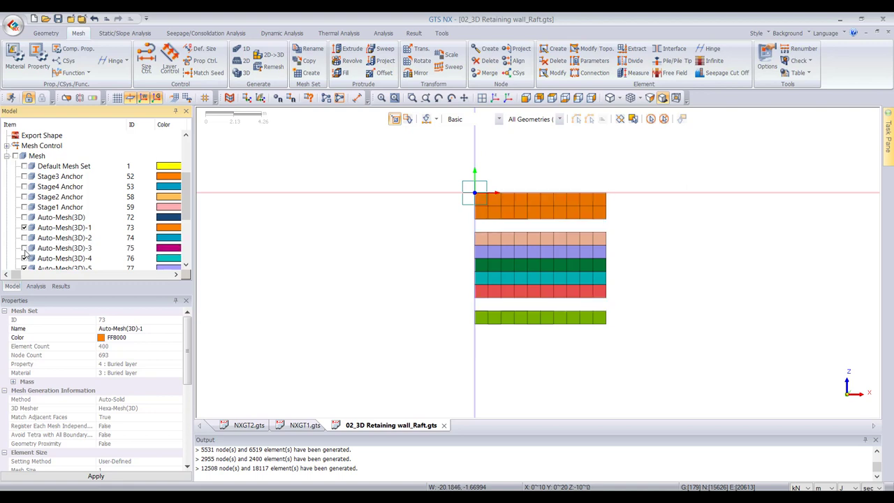
left_click(25, 248)
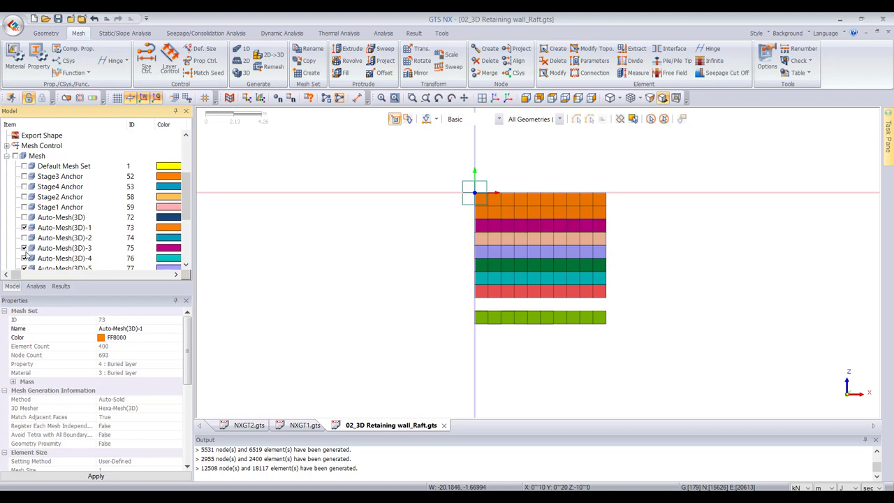
- Hide mesh sets Auto-Mesh(3D)-4 through Auto-Mesh(3D)-9, leaving only the uppermost excavation layers displayed
left_click(25, 259)
left_click(25, 268)
scroll(24, 269, "down", 2)
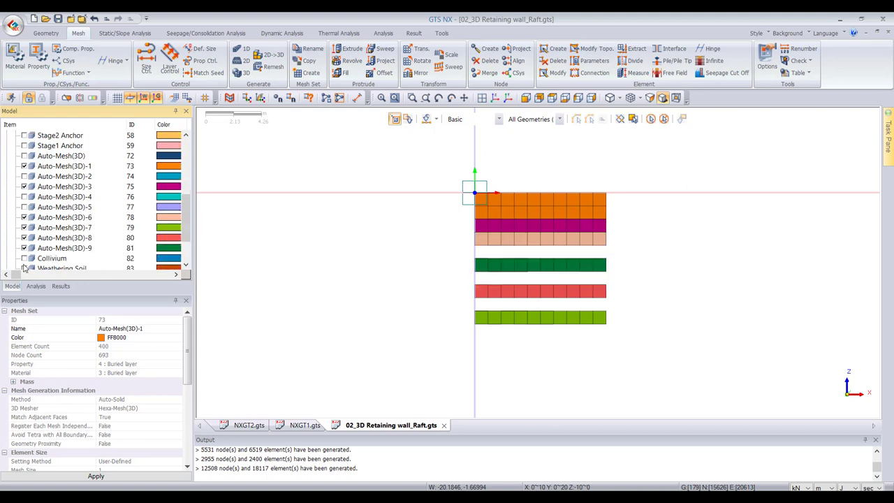
left_click(24, 217)
left_click(24, 228)
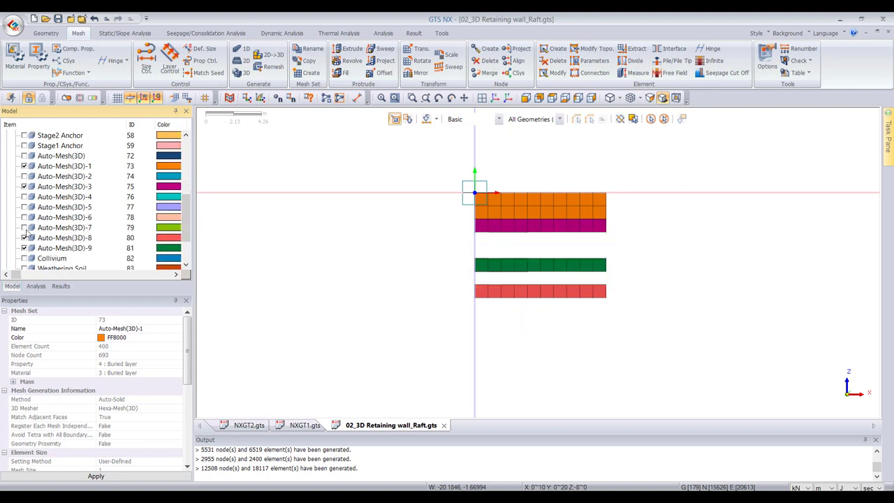
left_click(25, 237)
left_click(25, 248)
scroll(31, 217, "up", 1)
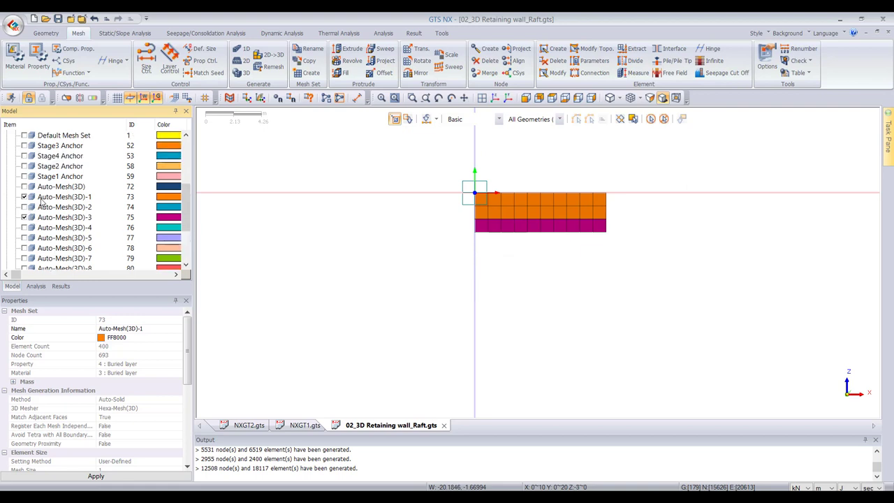
- Merge mesh sets Auto-Mesh(3D)-1 and Auto-Mesh(3D)-3, the uppermost excavation layers, into one mesh set
left_click(42, 198)
left_click(46, 217, "ctrl")
right_click(46, 218)
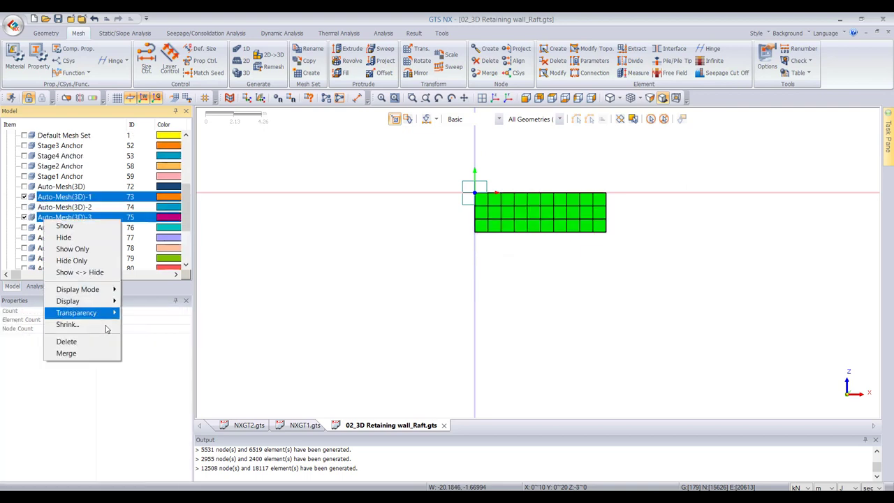
left_click(84, 353)
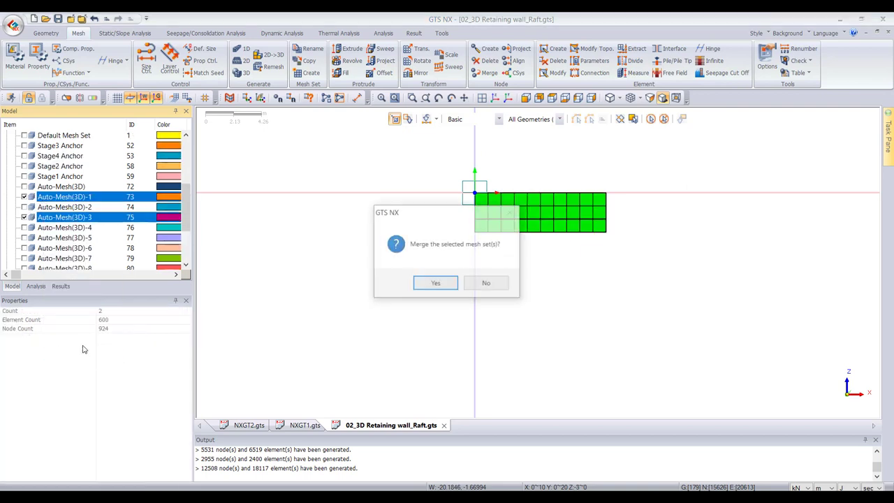
left_click(435, 283)
- Rename the merged uppermost mesh set Auto-Mesh(3D)-1 as Stage_1 Exavation
scroll(79, 242, "down", 2)
scroll(50, 236, "up", 3)
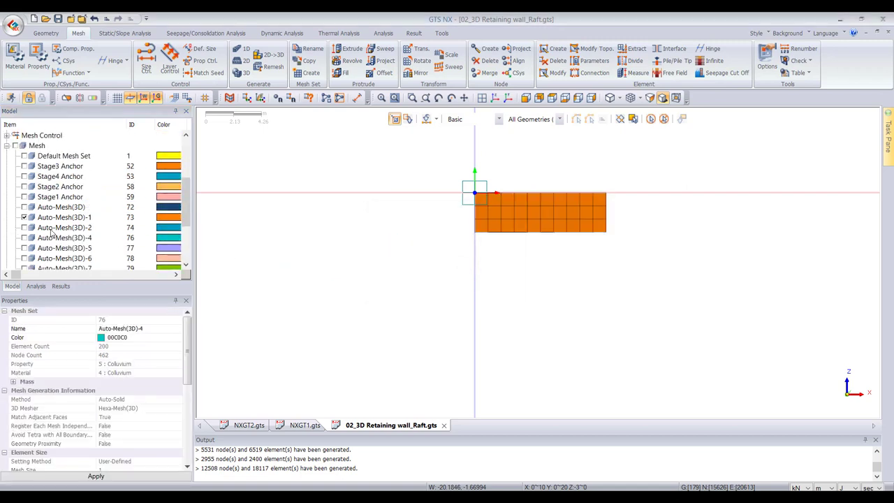
left_click(44, 218)
right_click(49, 217)
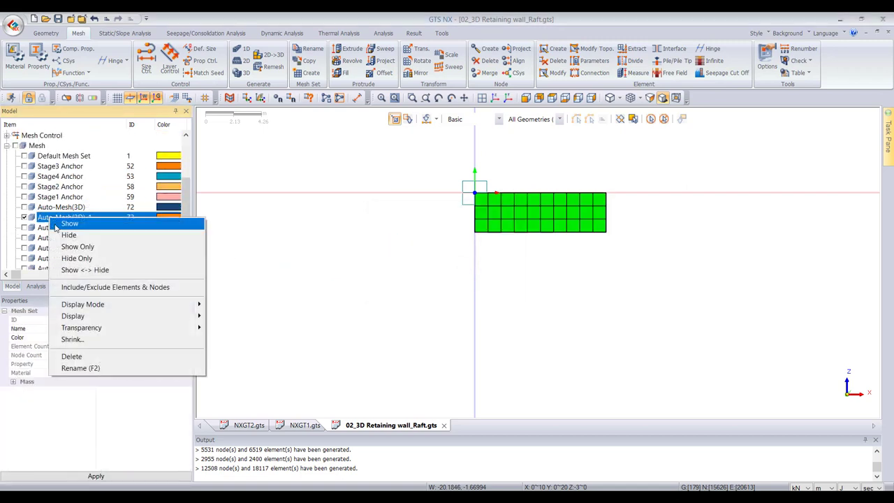
left_click(100, 368)
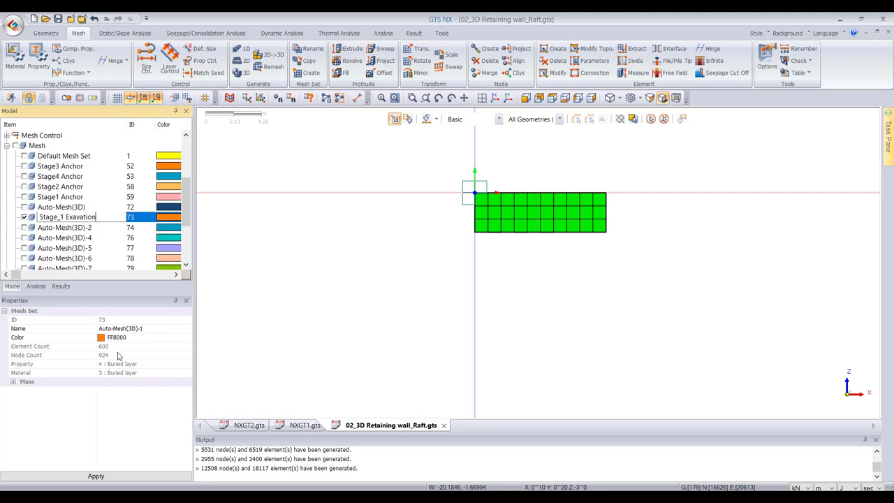
key("Return")
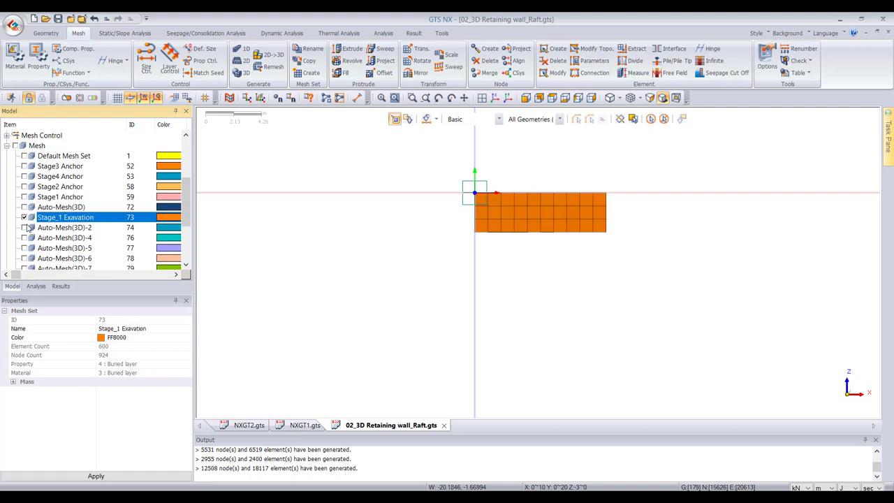
- Toggle the hidden mesh sets to find the layers directly below Stage_1 Exavation, leaving Auto-Mesh(3D)-5 and Auto-Mesh(3D)-6 displayed
left_click(25, 228)
left_click(24, 228)
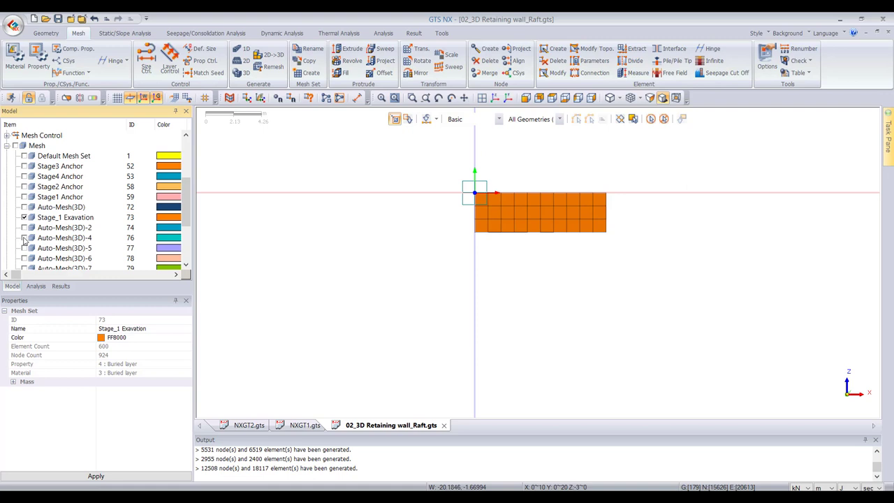
left_click(24, 239)
left_click(25, 239)
left_click(24, 249)
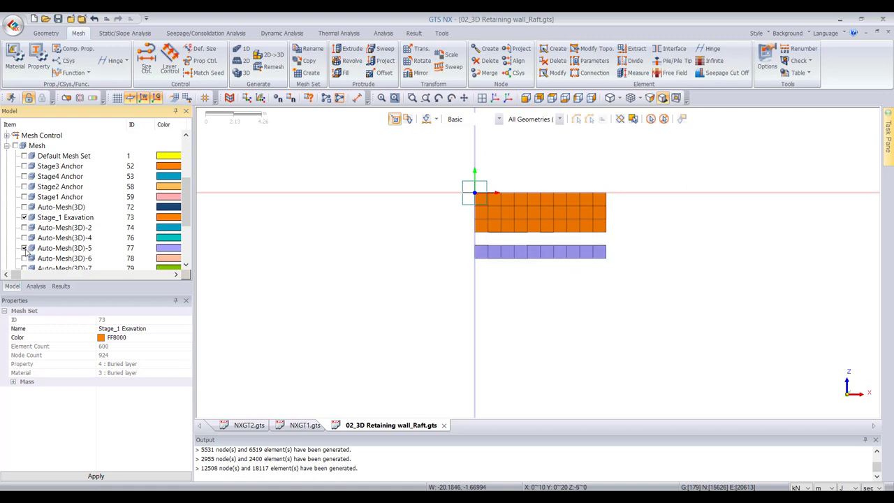
left_click(24, 258)
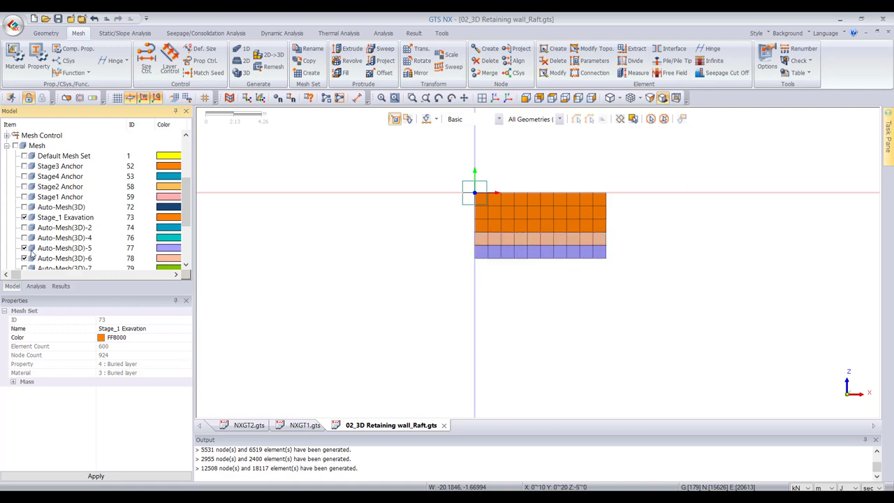
- Merge mesh sets Auto-Mesh(3D)-5 and Auto-Mesh(3D)-6 into one mesh set
left_click(42, 250)
left_click(42, 260, "ctrl")
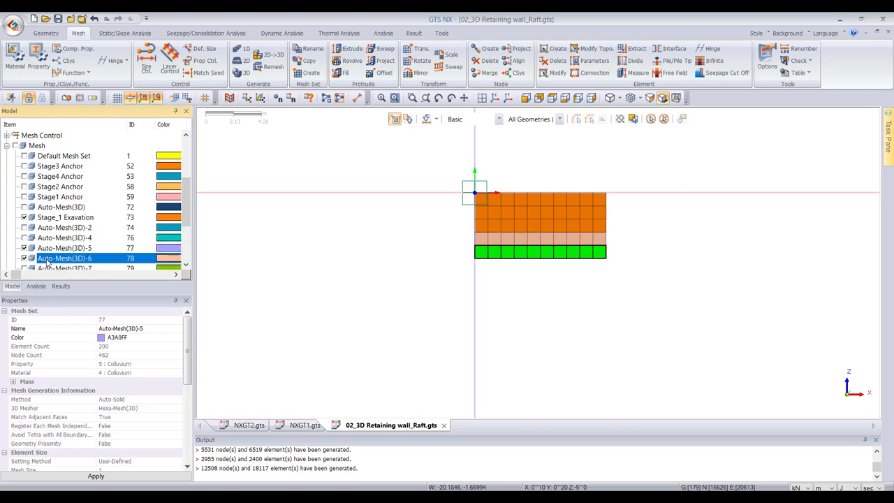
right_click(48, 248)
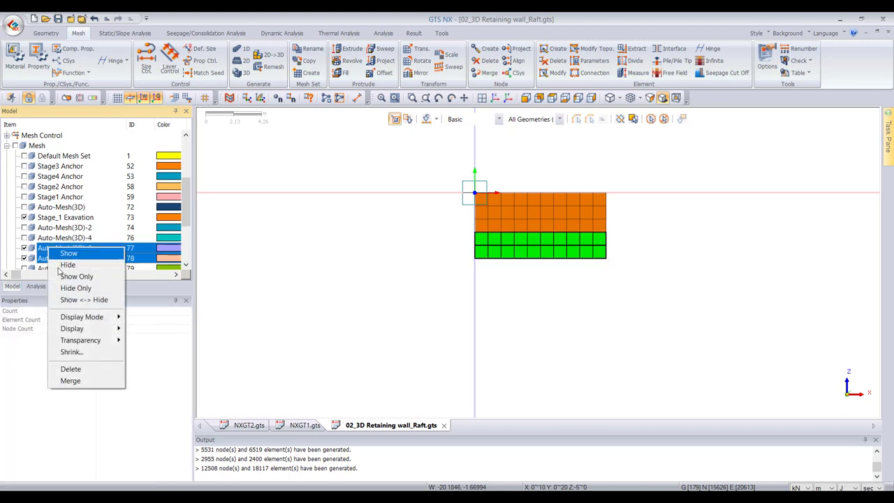
left_click(71, 380)
left_click(436, 283)
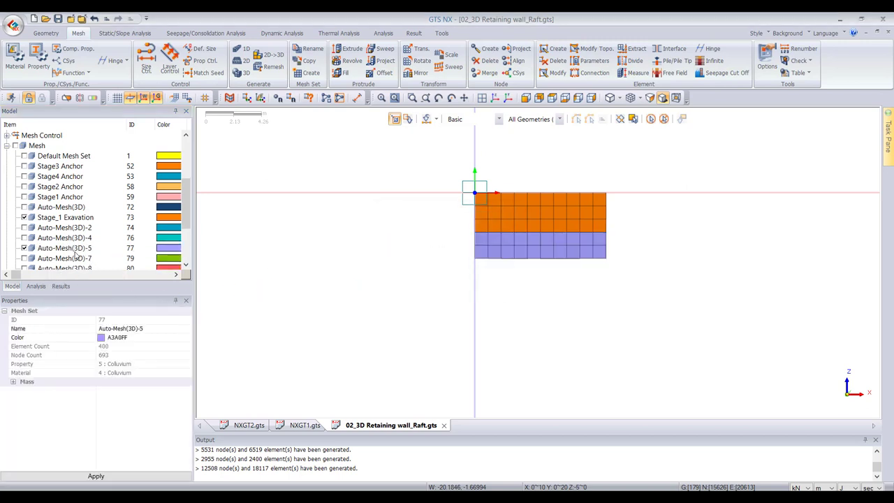
- Rename the merged mesh set Auto-Mesh(3D)-5 as Stage_2 Excavation
right_click(54, 248)
left_click(84, 397)
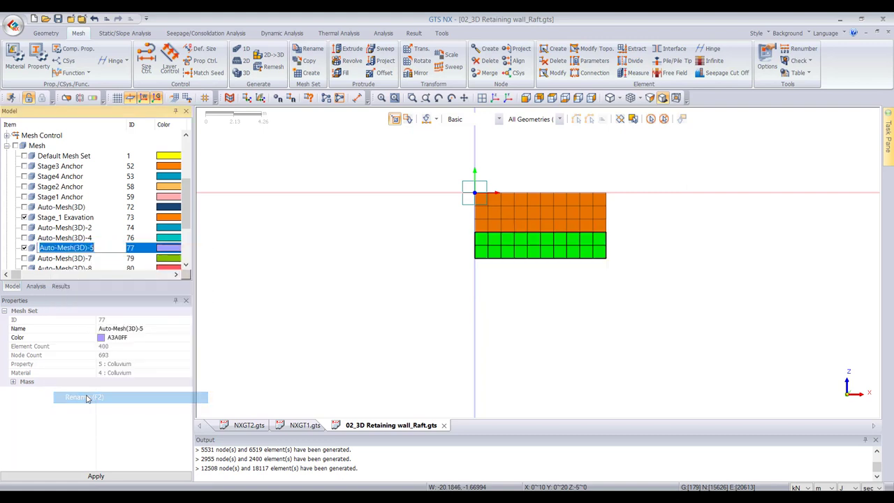
type("Stage_2 Exc")
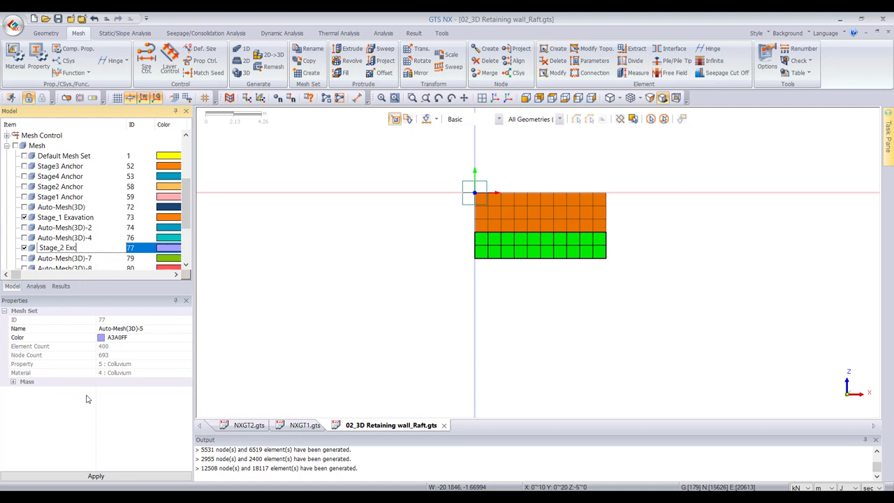
type("n")
key("Return")
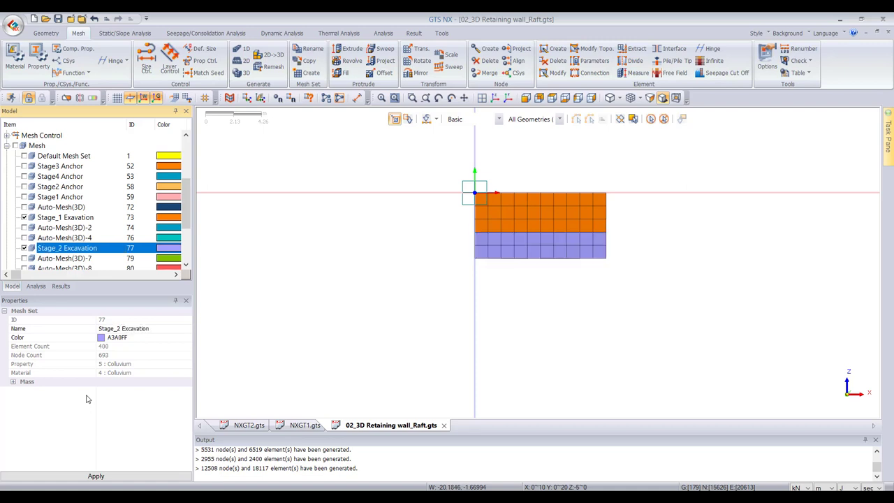
- Toggle the remaining mesh sets to find the layers directly below Stage_2 Excavation, leaving Auto-Mesh(3D)-4 and Auto-Mesh(3D)-9 displayed
left_click(24, 237)
left_click(24, 228)
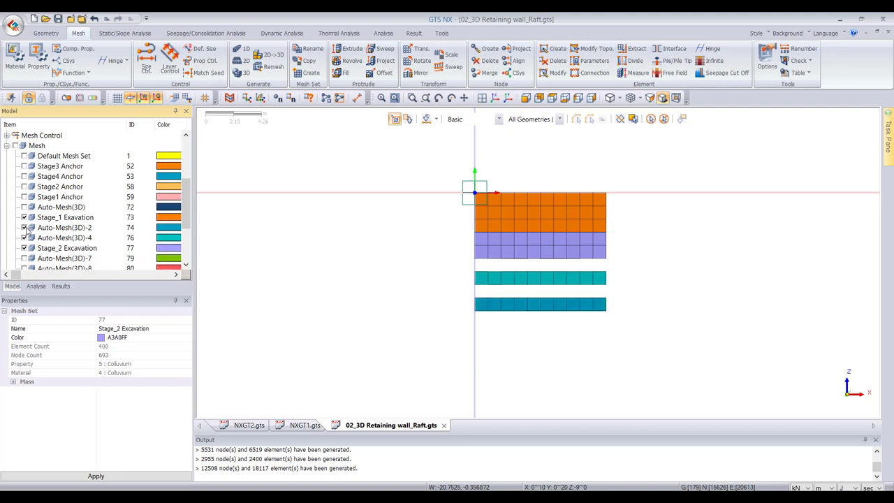
left_click(24, 228)
scroll(18, 258, "down", 1)
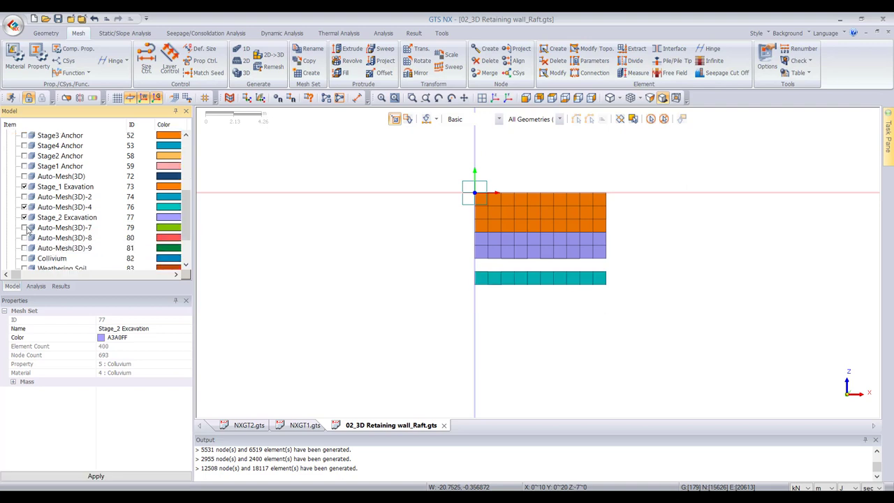
left_click(24, 227)
left_click(24, 227)
left_click(25, 238)
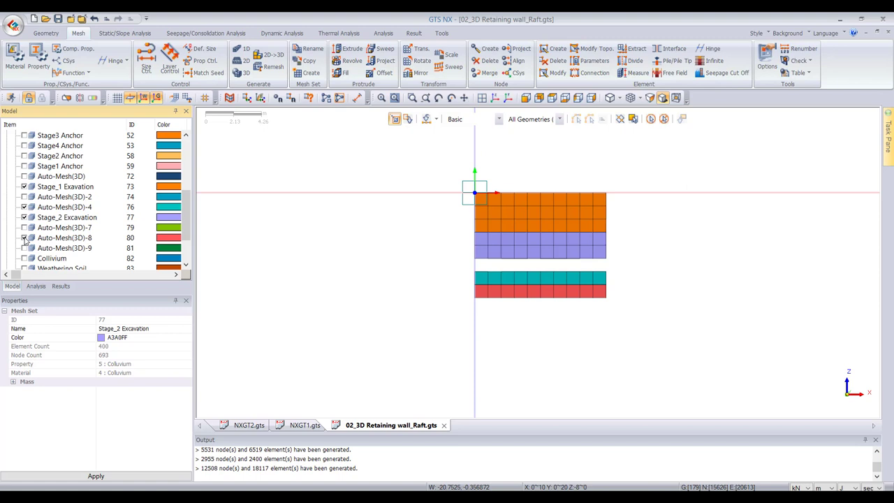
left_click(25, 238)
left_click(24, 248)
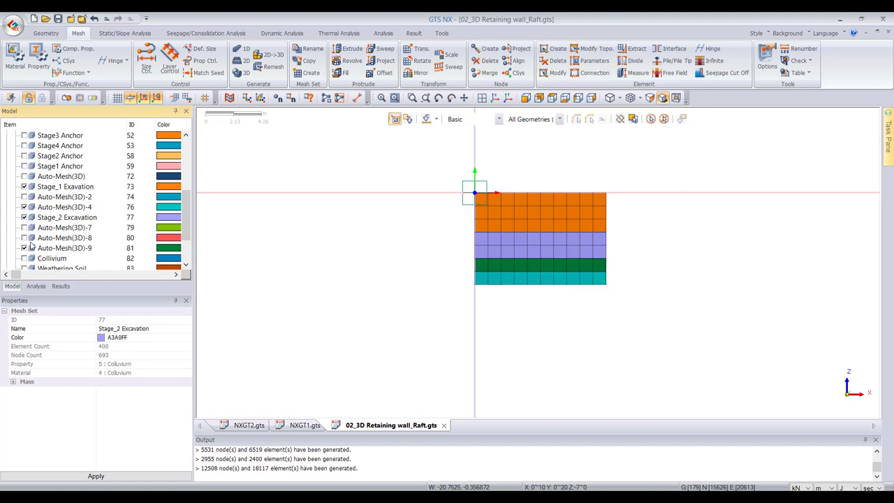
- Merge mesh sets Auto-Mesh(3D)-4 and Auto-Mesh(3D)-9 into one mesh set
left_click(39, 248)
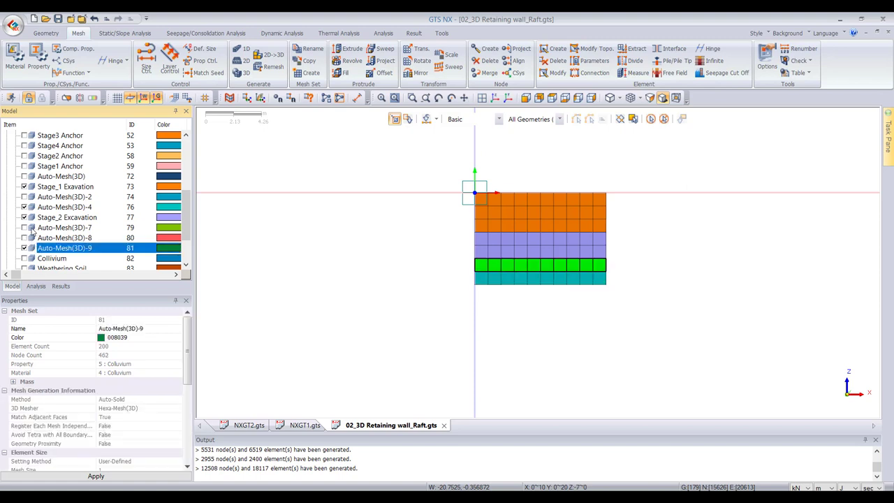
left_click(40, 218, "ctrl")
left_click(42, 218, "ctrl")
left_click(47, 209, "ctrl")
right_click(46, 209)
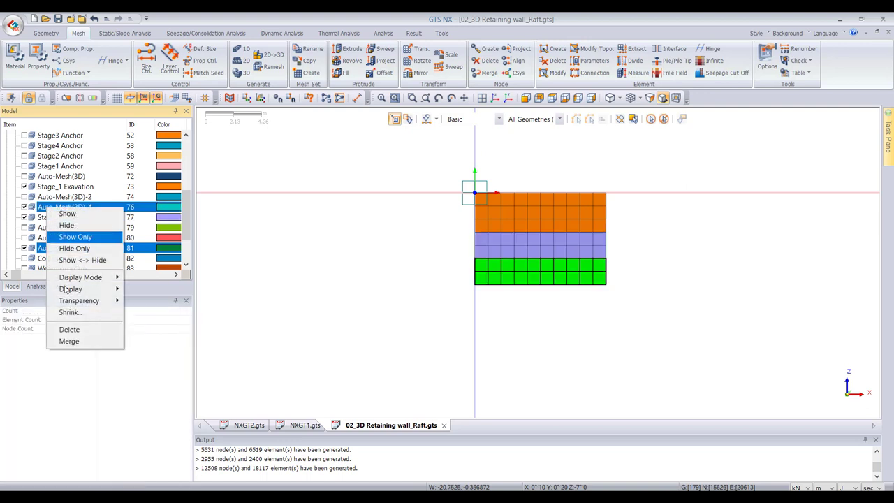
left_click(79, 340)
left_click(436, 281)
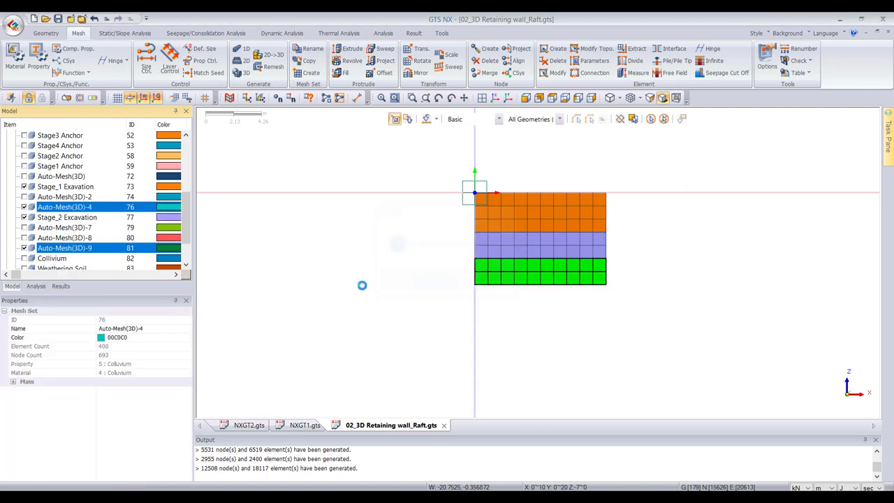
- Rename the merged mesh set Auto-Mesh(3D)-4 as Stage_3 Excavation
scroll(44, 248, "down", 2)
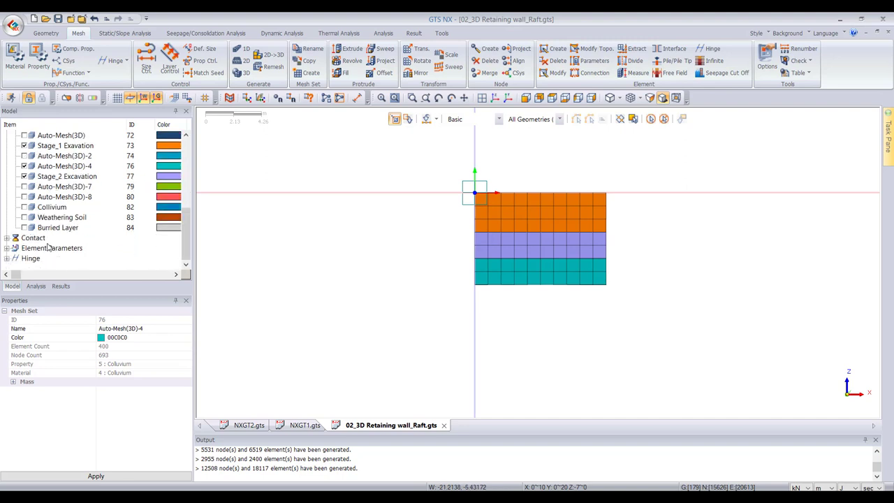
scroll(45, 245, "up", 1)
right_click(57, 199)
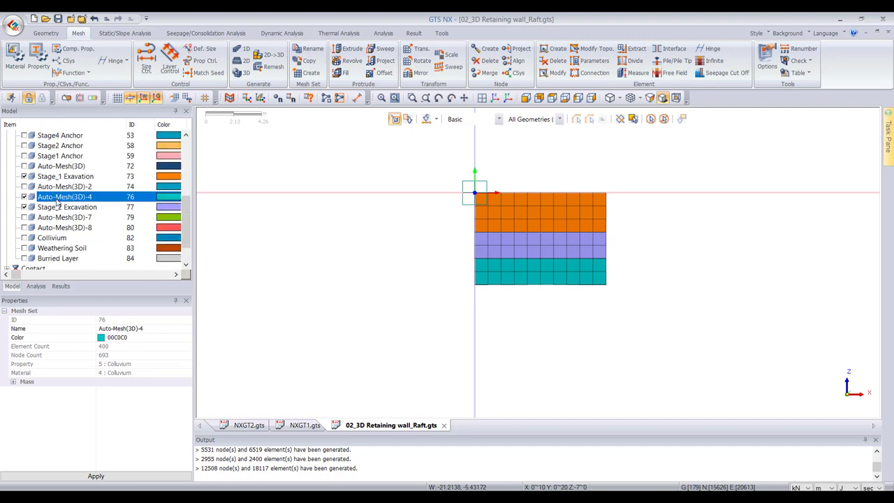
left_click(98, 350)
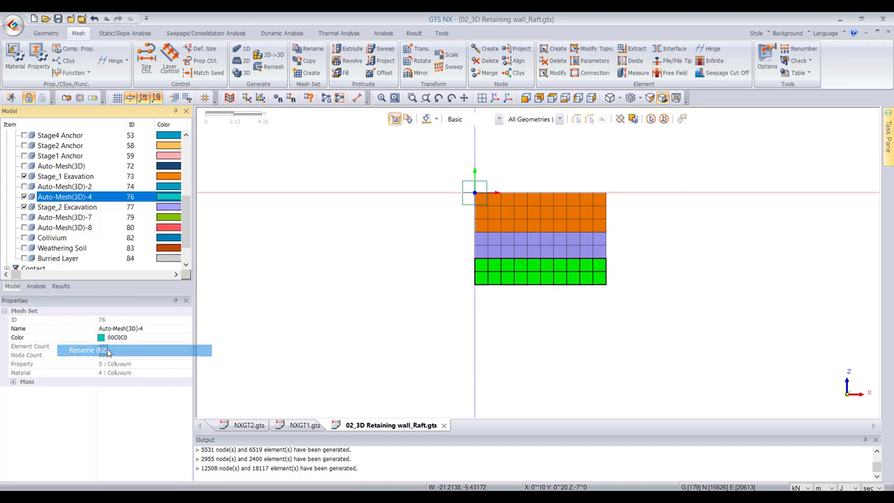
type("Stage_3 Excavation")
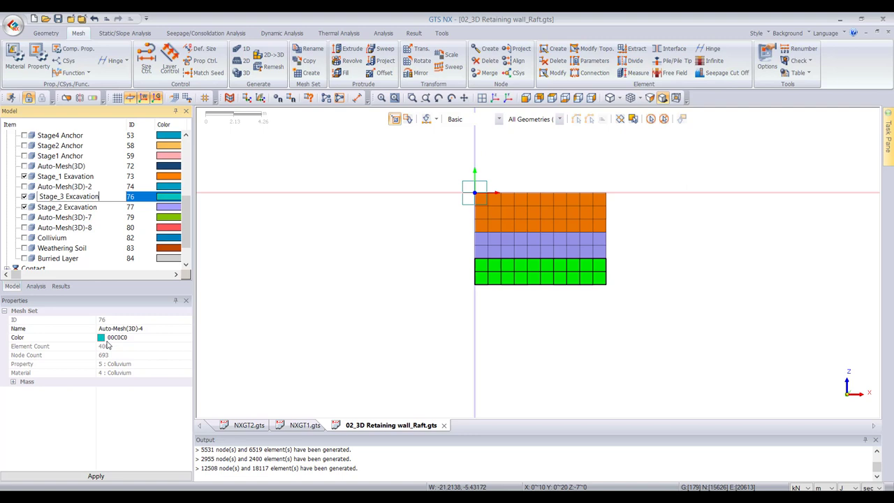
key("Return")
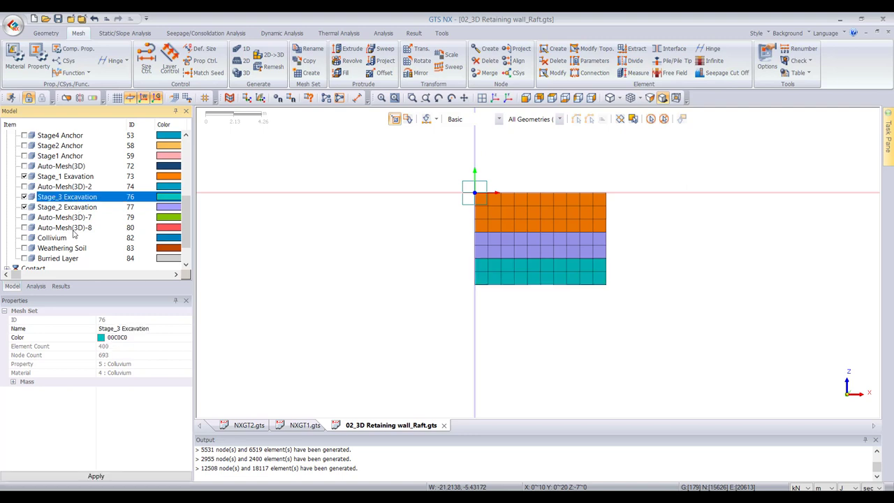
- Toggle the remaining mesh sets to find the layers below Stage_3 Excavation, leaving Auto-Mesh(3D)-2 and Auto-Mesh(3D)-8 displayed
left_click(25, 186)
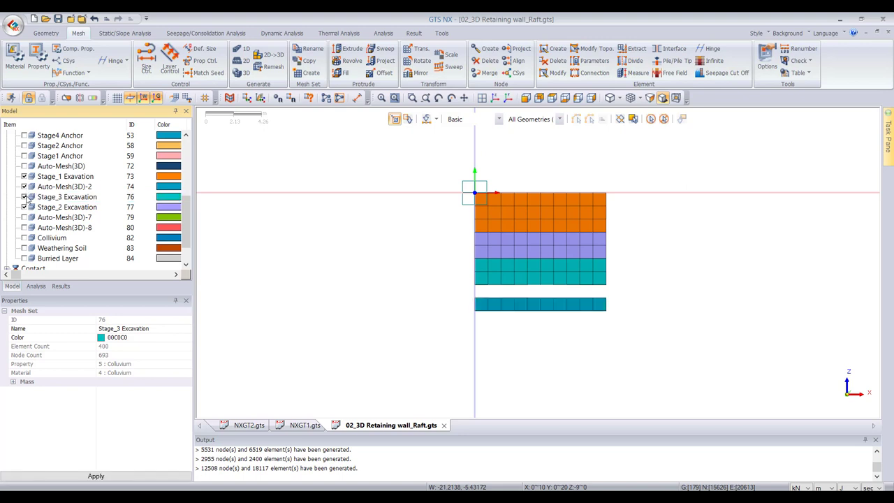
left_click(24, 218)
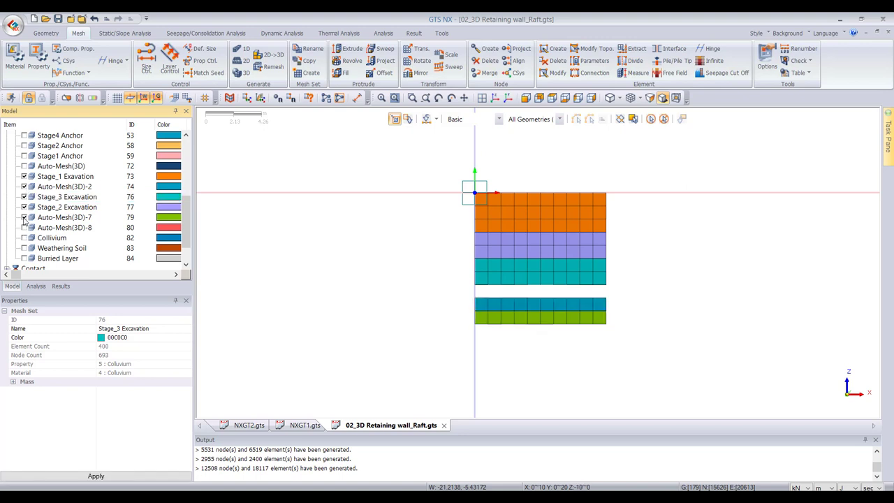
left_click(24, 217)
left_click(25, 227)
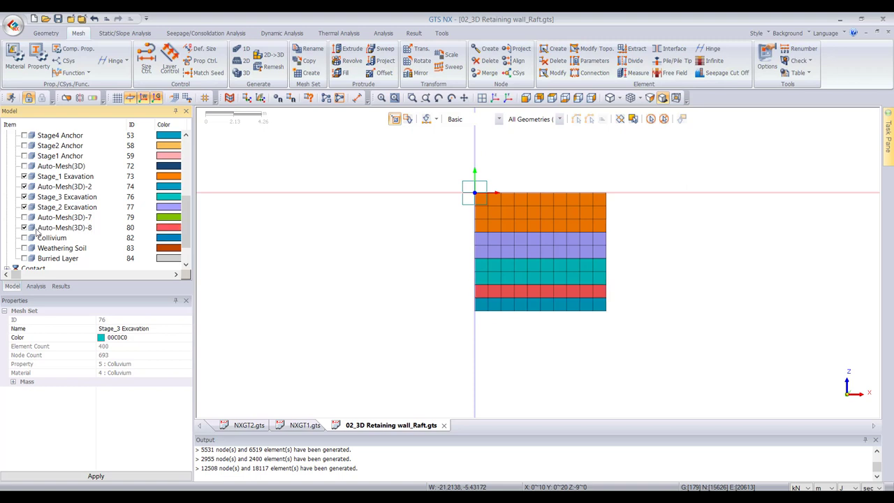
- Merge mesh sets Auto-Mesh(3D)-2 and Auto-Mesh(3D)-8 into one mesh set
left_click(42, 229)
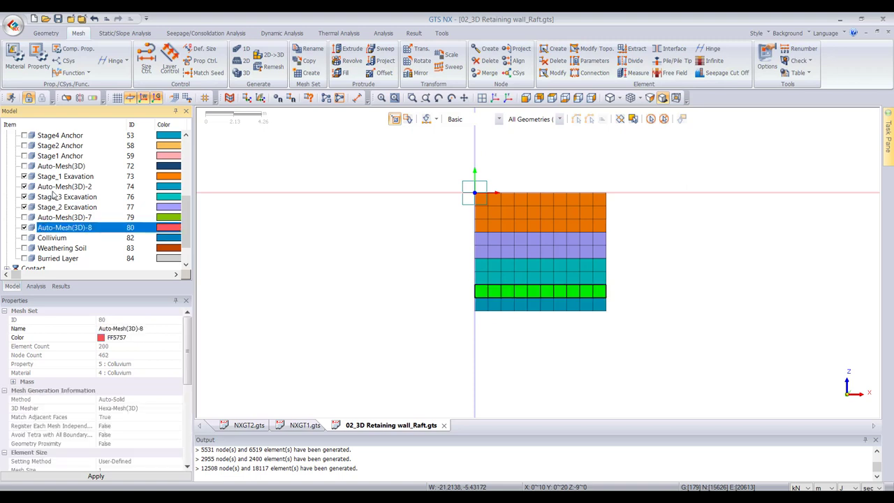
left_click(56, 187, "ctrl")
right_click(56, 187)
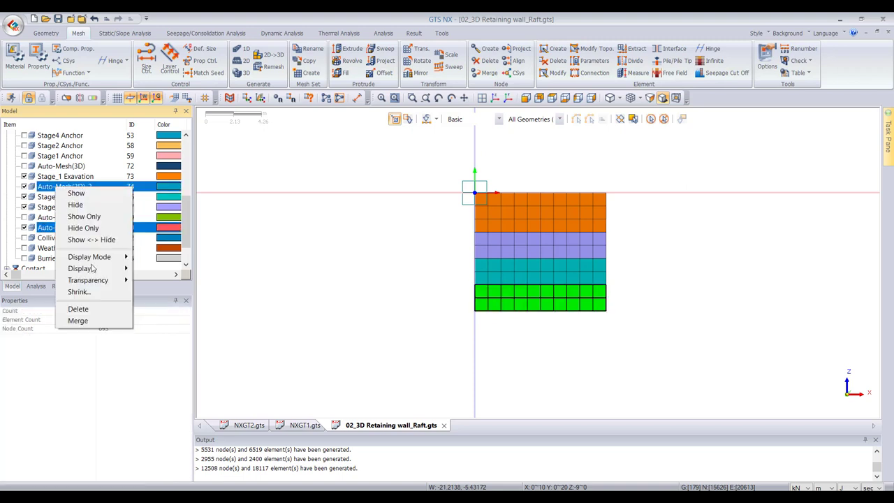
left_click(91, 322)
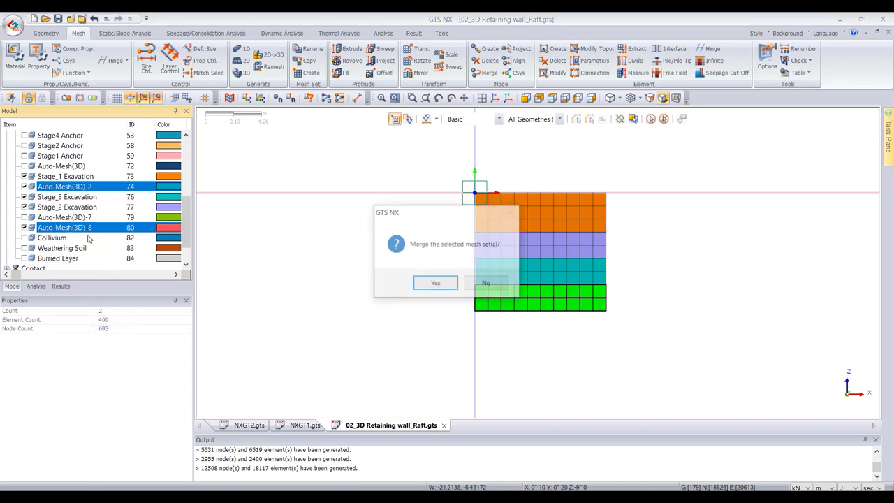
left_click(435, 284)
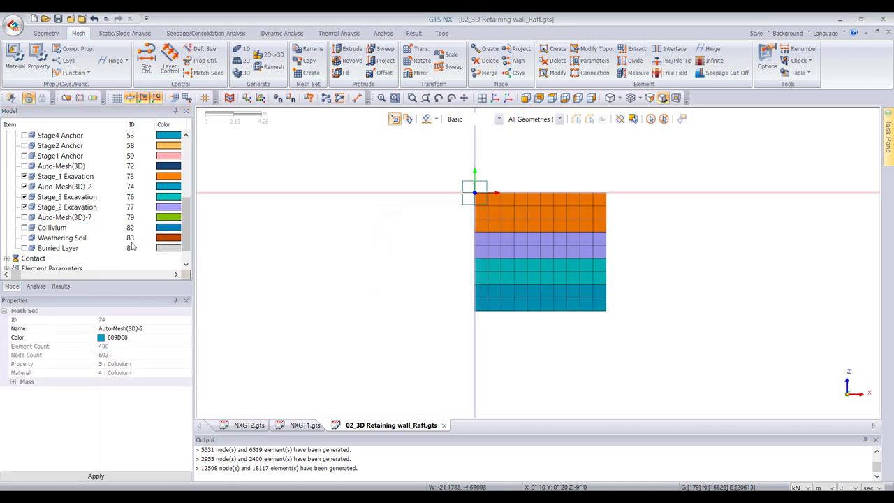
- Rename the merged mesh set Auto-Mesh(3D)-2 as Stage_4_ Excavation
left_click(49, 187)
right_click(48, 187)
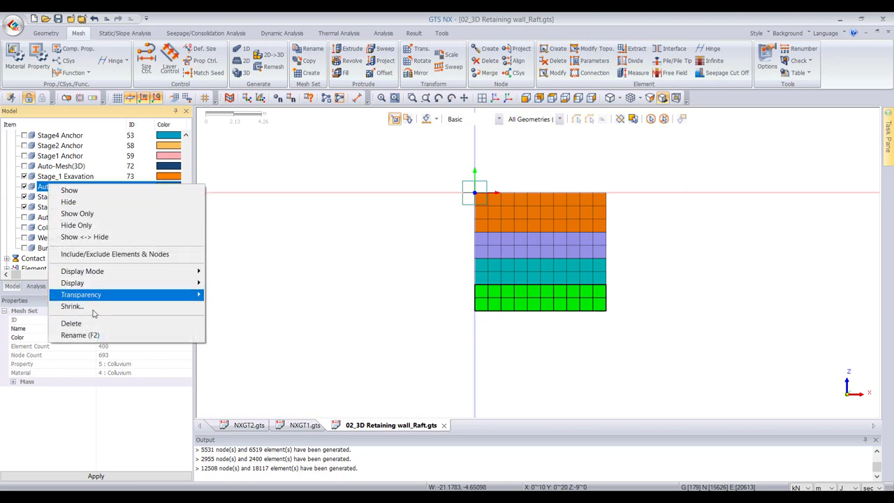
left_click(90, 335)
type("S")
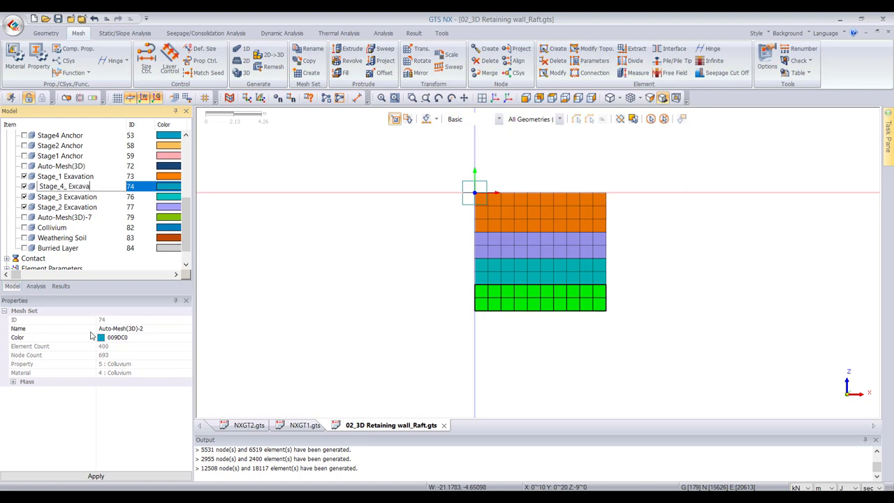
type("tage_4_ Excavation")
key("Return")
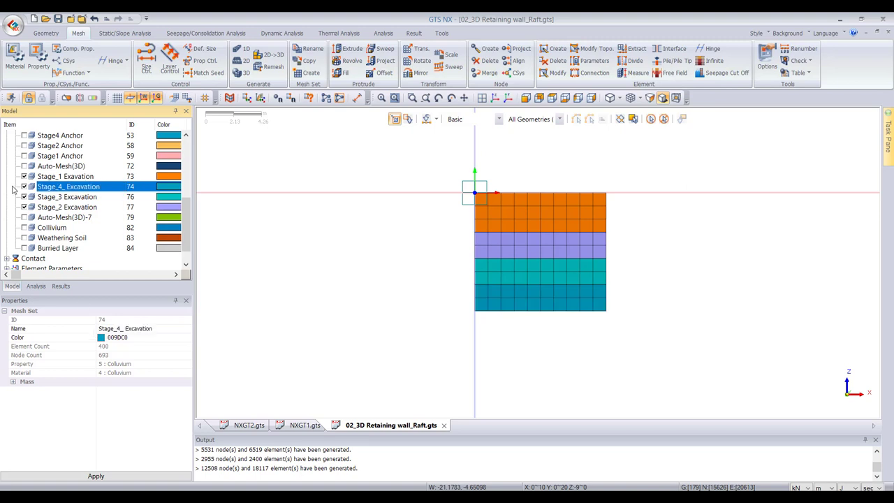
- Display mesh set Auto-Mesh(3D)-7 below the fourth excavation stage and rename it as Raft
left_click(40, 218)
left_click(25, 217)
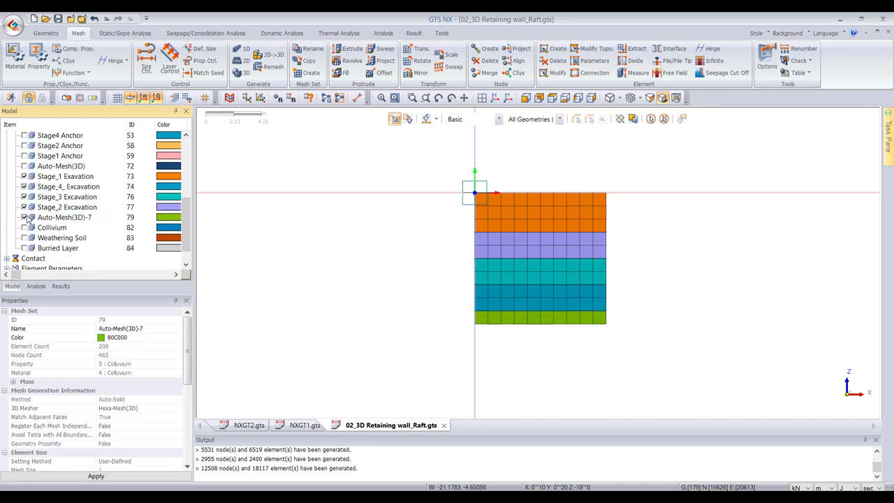
right_click(40, 219)
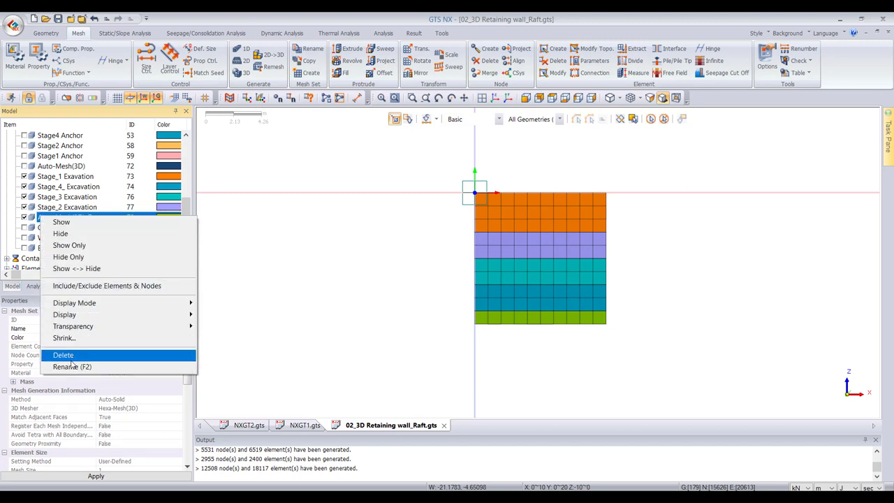
left_click(69, 366)
type("Ra")
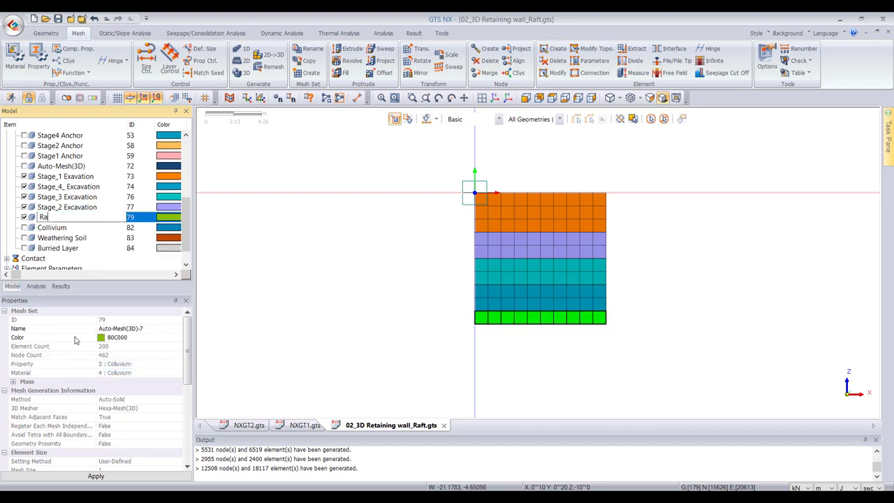
type("ft")
key("Return")
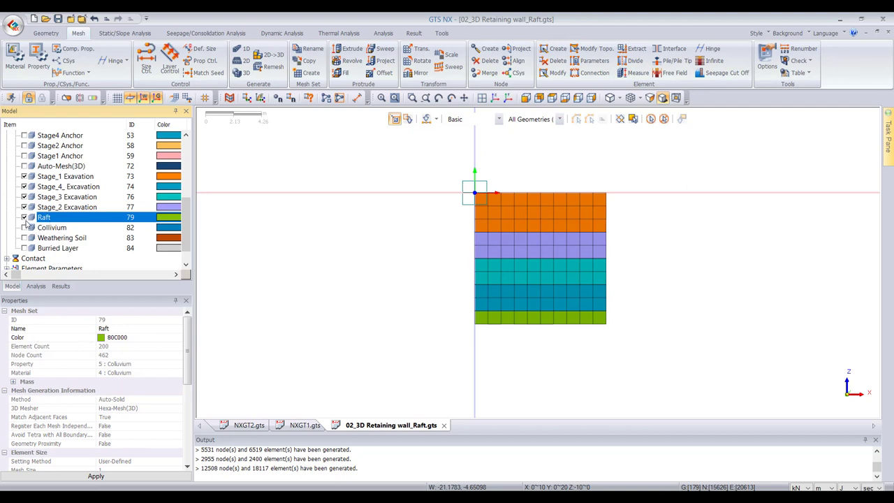
- Display mesh set Auto-Mesh(3D) beneath the raft and rename it as Embeded_Depth
scroll(27, 219, "up", 1)
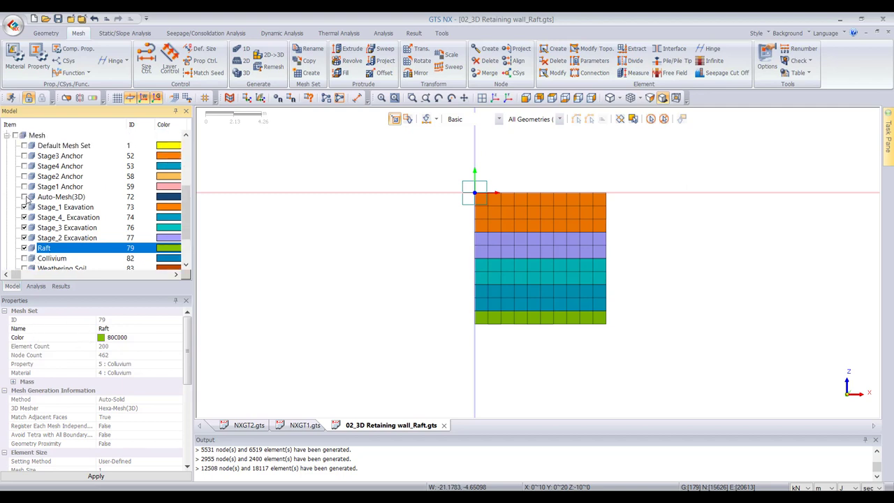
left_click(26, 197)
right_click(36, 197)
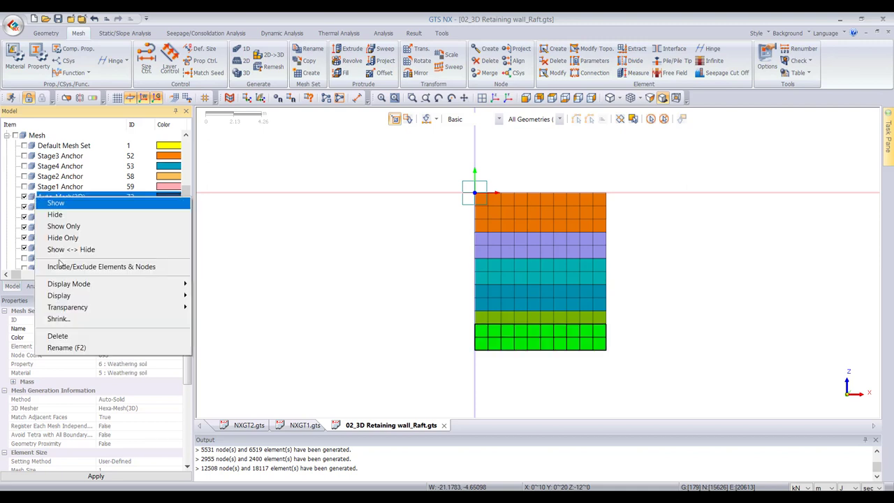
left_click(79, 348)
type("T")
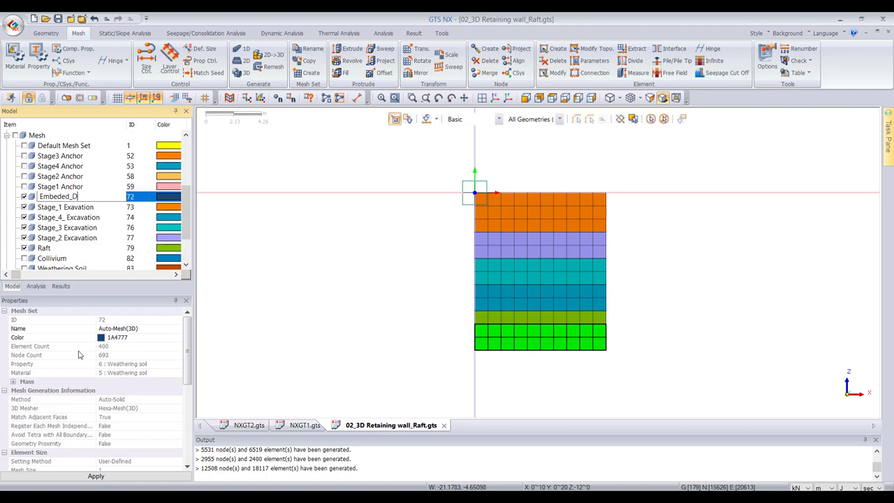
key("Return")
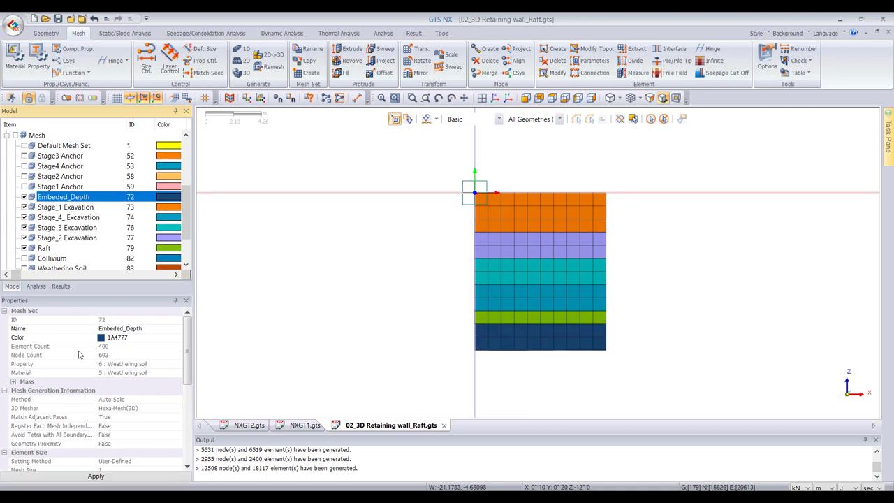
scroll(23, 242, "down", 2)
scroll(25, 238, "down", 1)
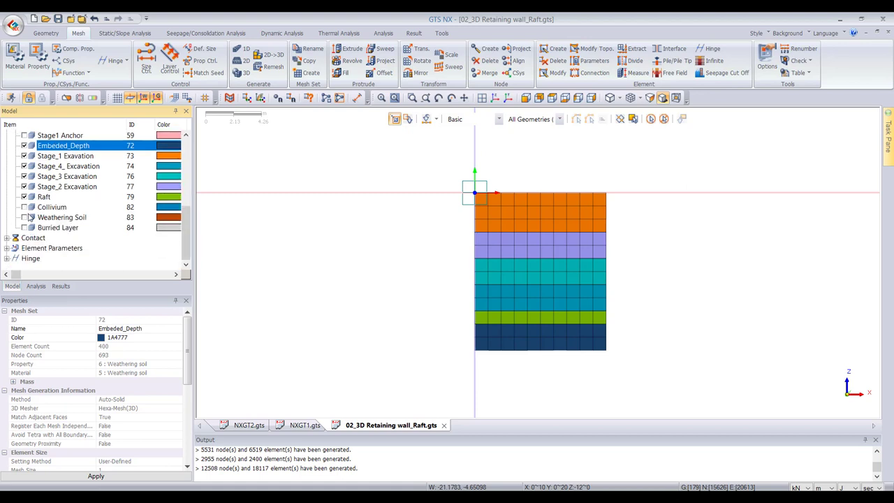
scroll(30, 210, "up", 3)
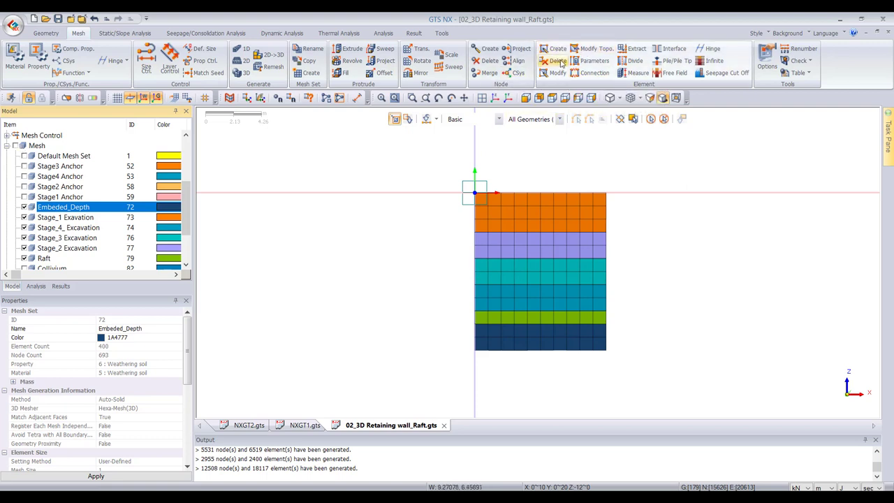
left_click(632, 49)
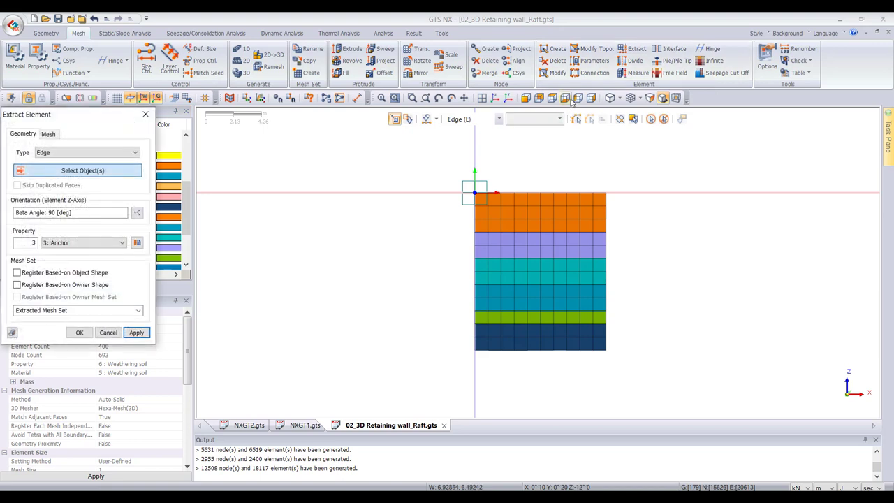
left_click(529, 98)
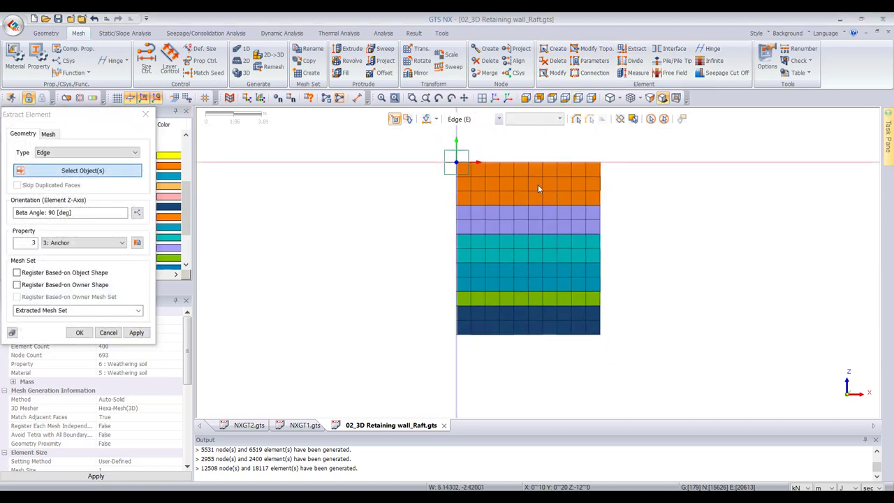
left_click(552, 98)
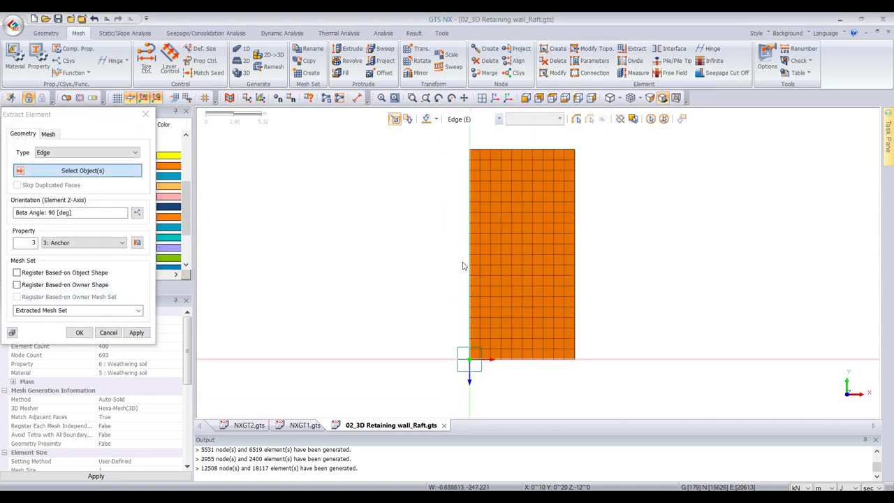
left_click(48, 152)
left_click(48, 135)
left_click(49, 135)
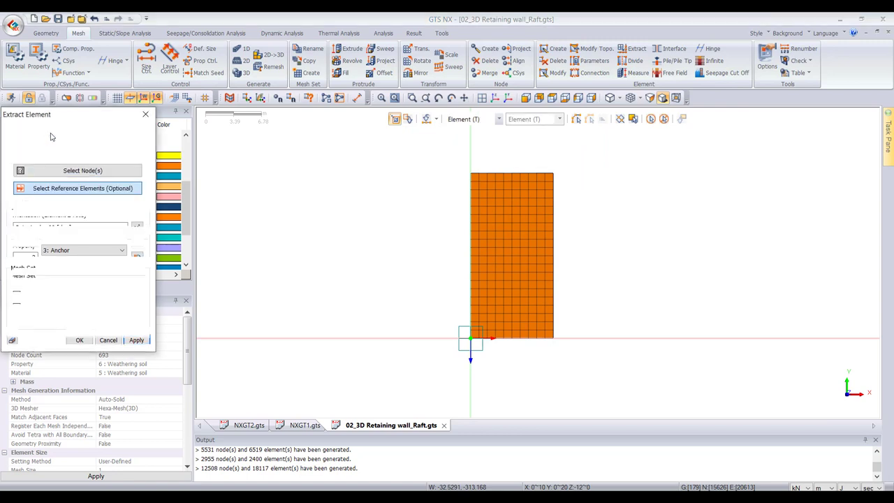
left_click(23, 134)
left_click_drag(50, 121, 234, 178)
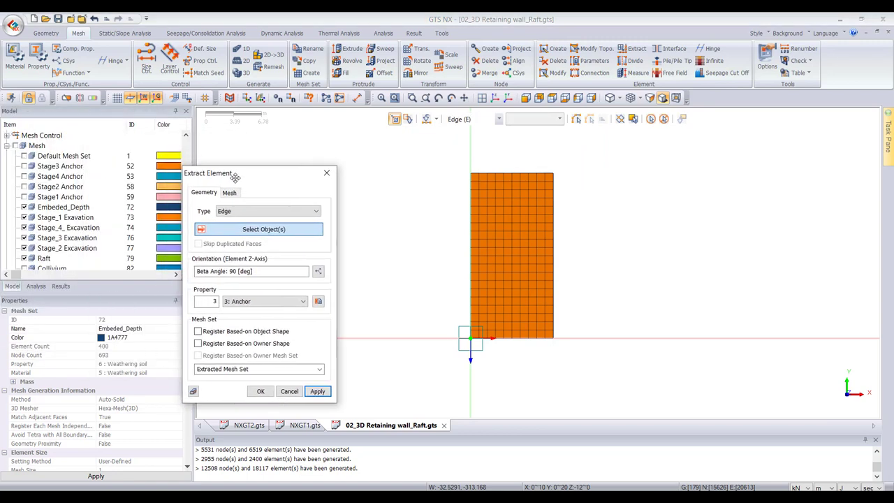
scroll(18, 203, "up", 5)
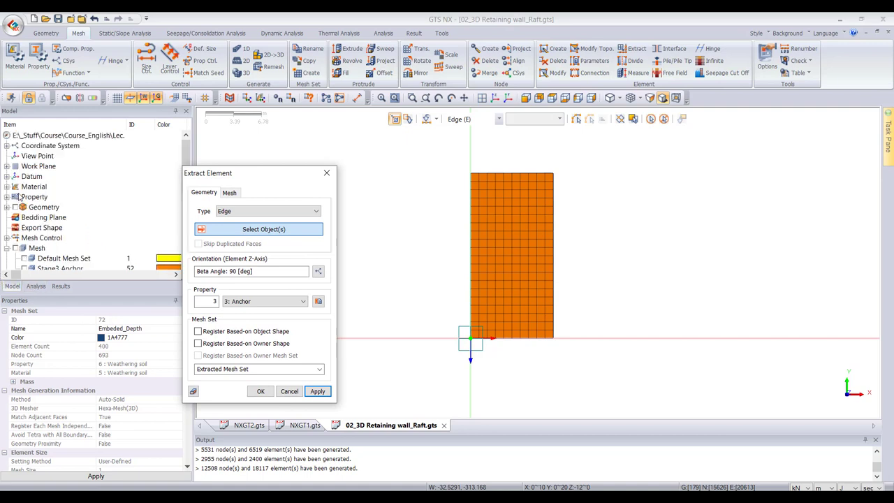
- Display the geometry and hide the large soil solids surrounding the excavation block
left_click(15, 208)
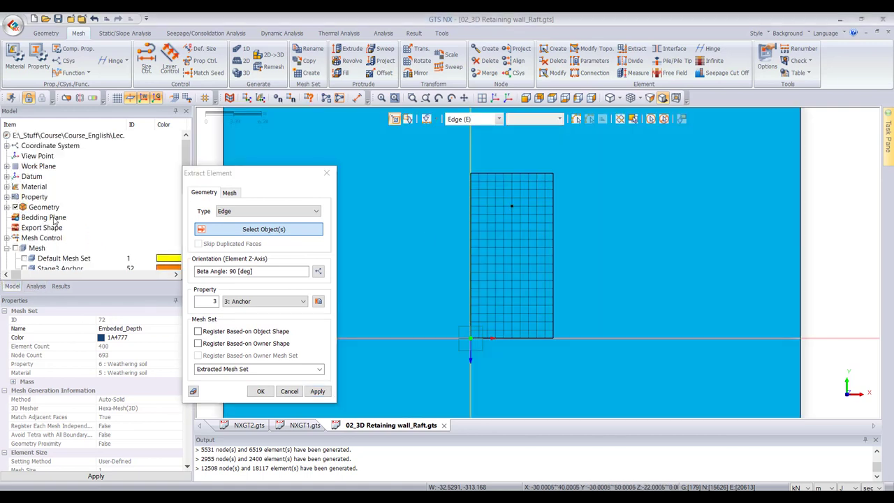
left_click(326, 173)
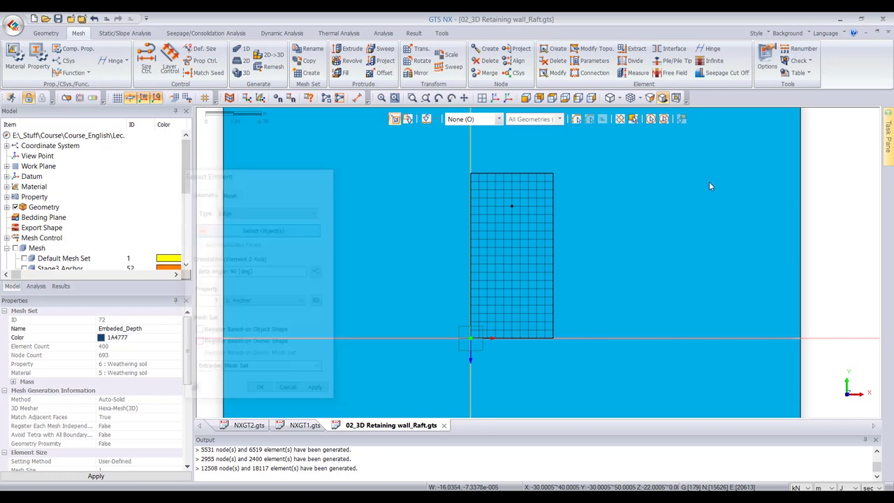
left_click(726, 187)
right_click(732, 180)
left_click(754, 209)
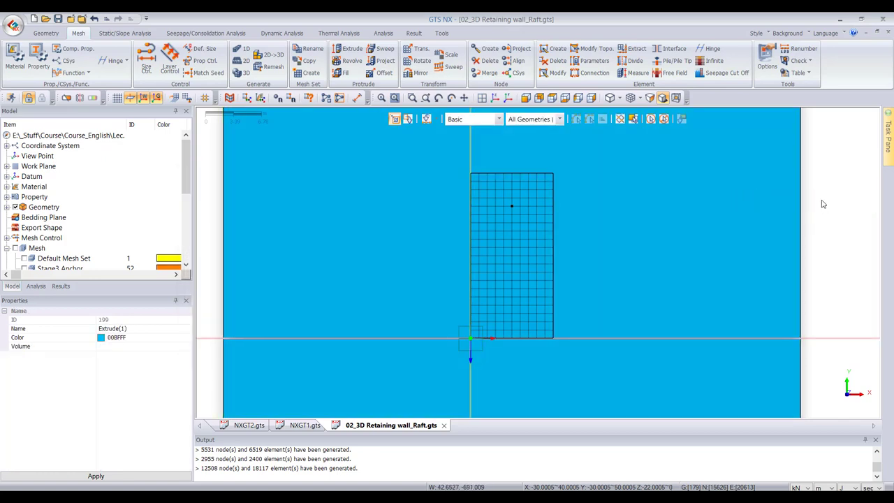
middle_click_drag(822, 203, 772, 186, "ctrl")
right_click(772, 186)
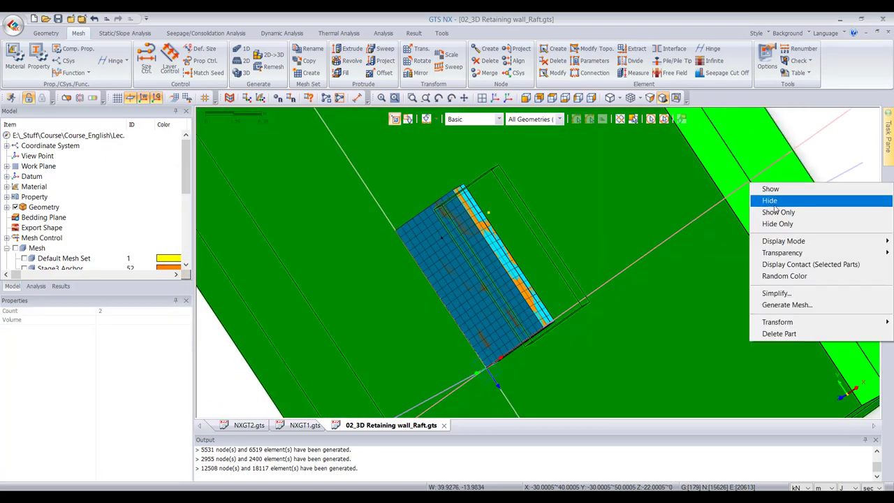
left_click(769, 202)
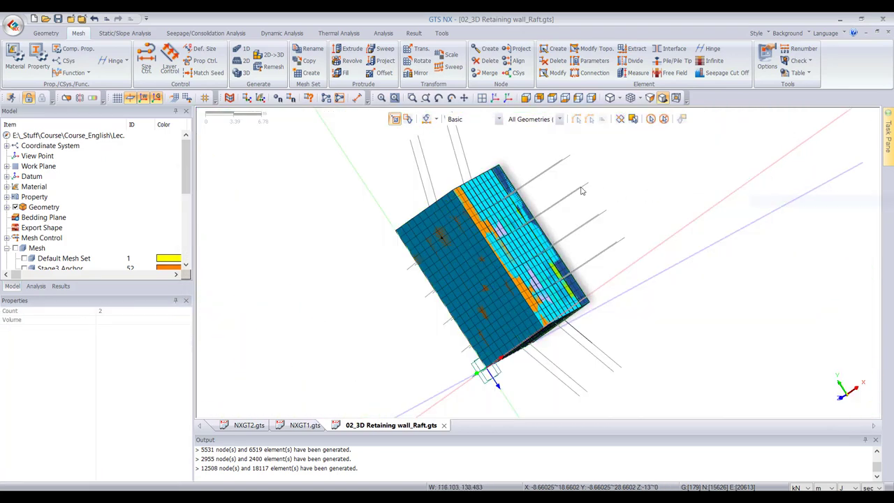
- Set up an element extraction from geometry faces and hide all mesh sets to expose the excavation block's faces
left_click(487, 99)
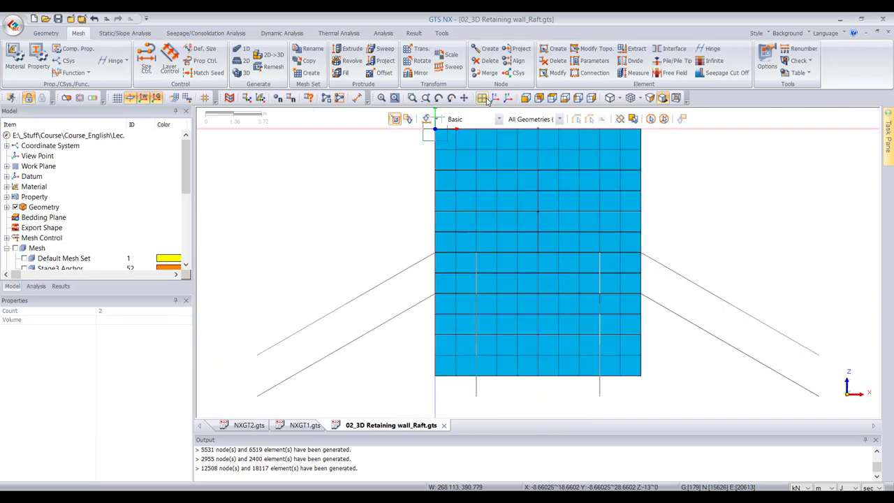
left_click(552, 98)
left_click(554, 100)
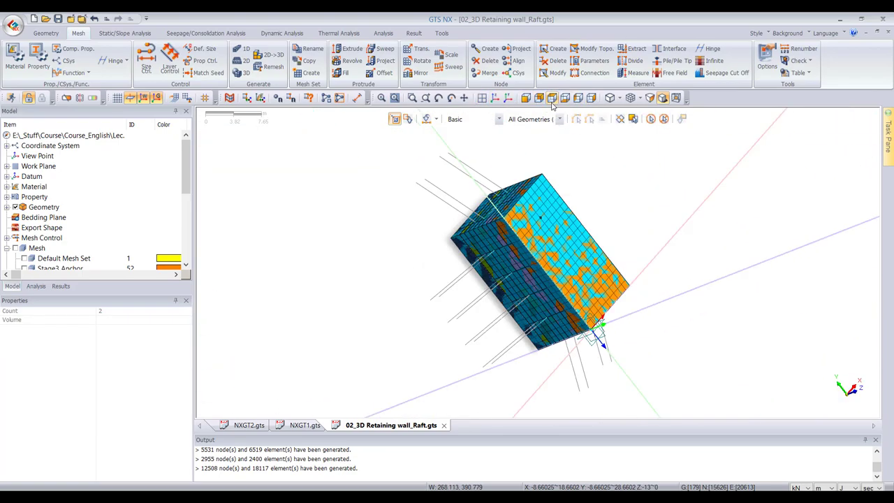
left_click(632, 49)
middle_click_drag(637, 331, 581, 278)
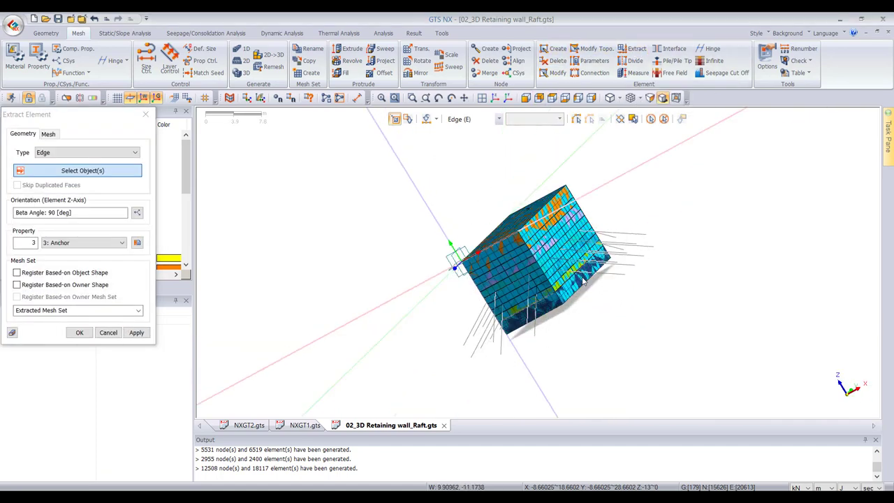
left_click(559, 255)
left_click(88, 152)
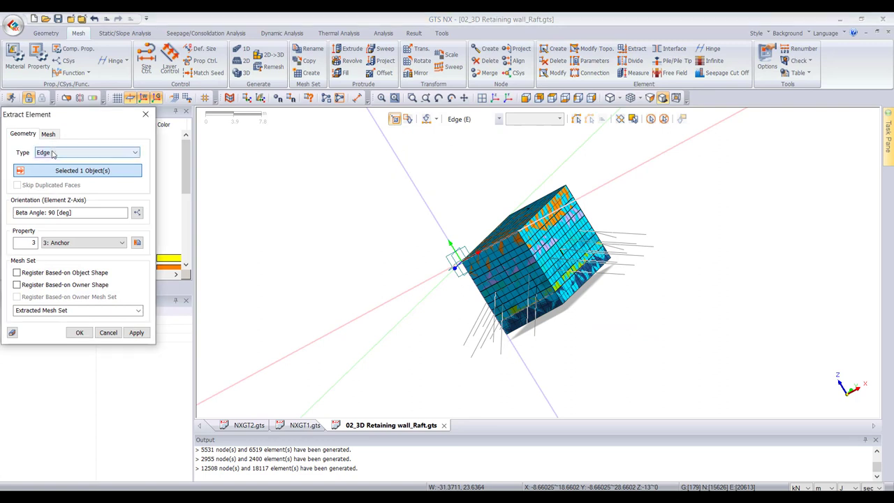
left_click(56, 167)
left_click(557, 250)
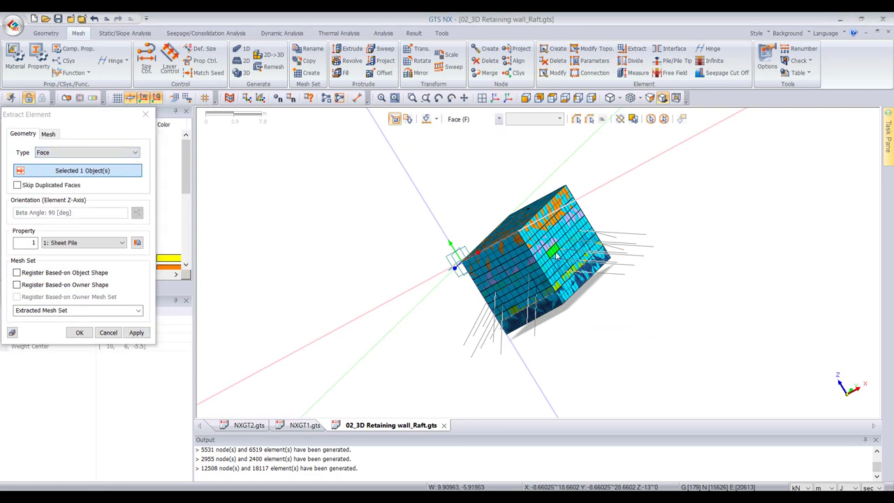
left_click_drag(28, 114, 240, 132)
left_click(16, 249)
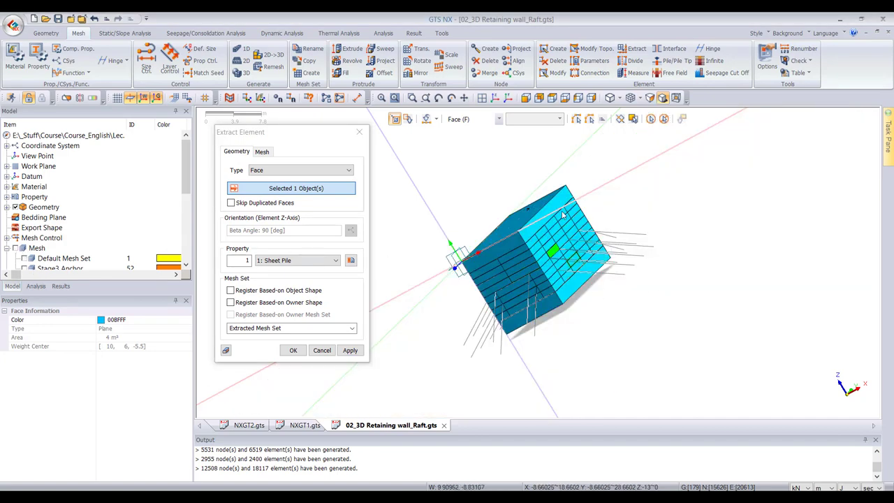
- Select the vertical faces along all four sides of the excavation block for element extraction
left_click(539, 98)
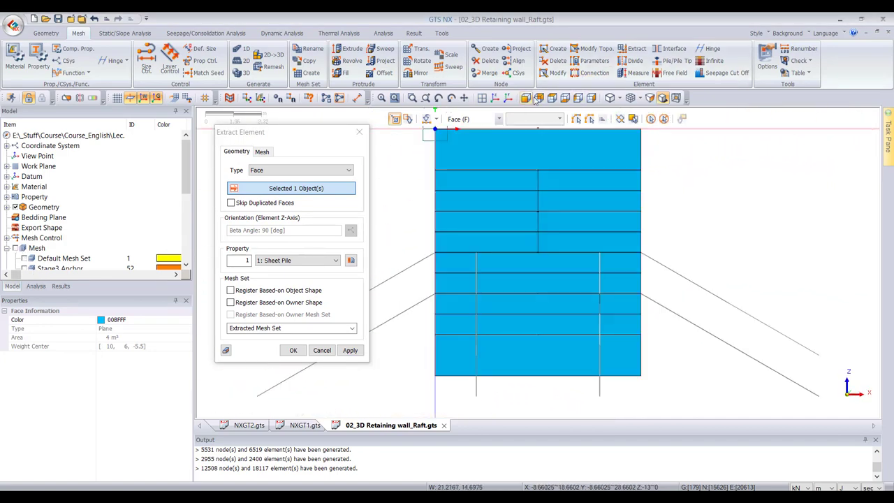
left_click(565, 99)
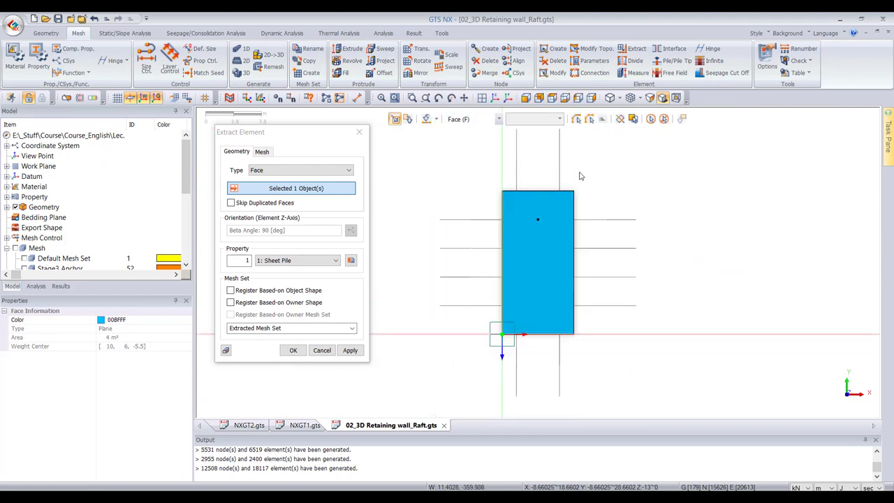
left_click_drag(593, 332, 597, 343)
left_click_drag(479, 330, 601, 341)
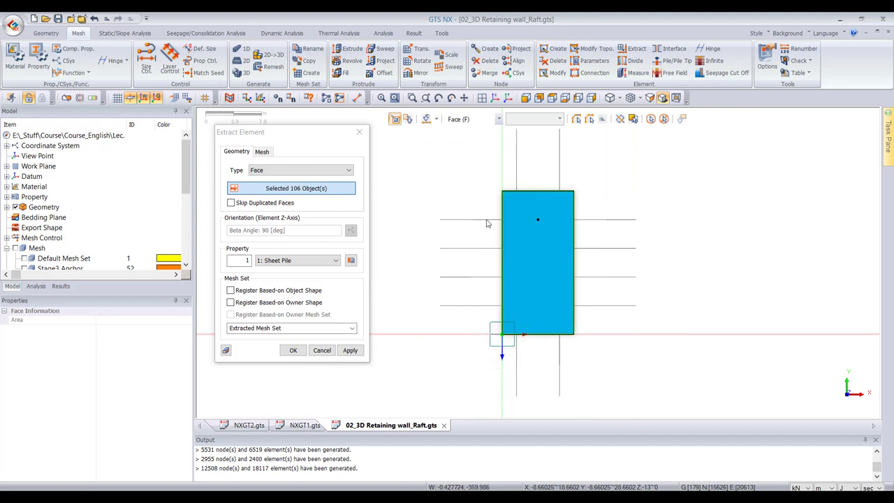
left_click(627, 200)
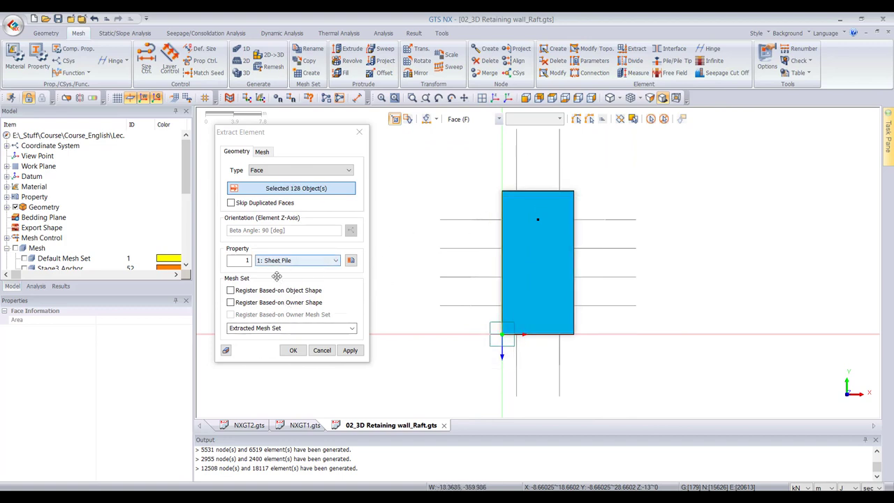
- Extract the selected faces with the Sheet Pile property into a mesh set named Sheet Pile, then hide that set
left_click(288, 328)
type("Sheet Pile")
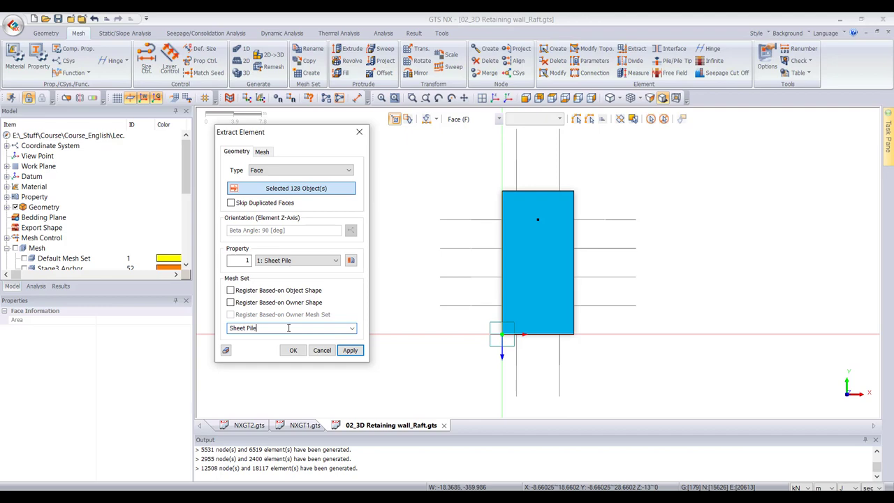
key("Return")
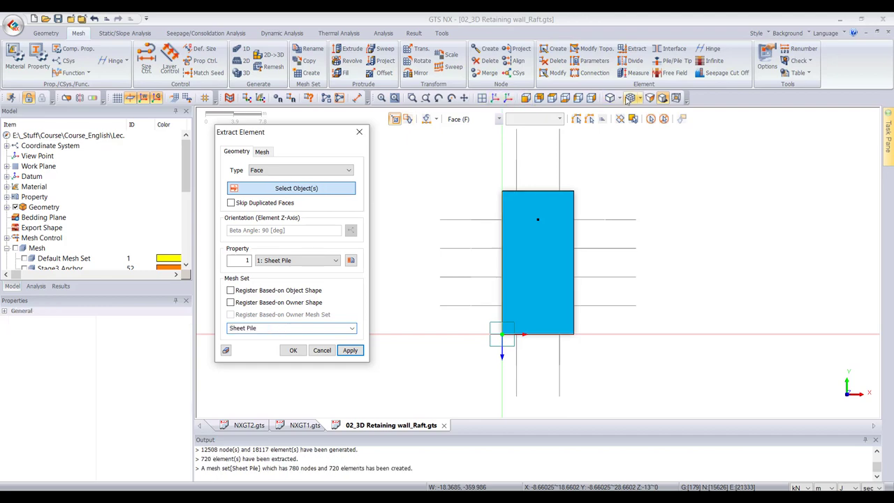
left_click(495, 98)
scroll(59, 231, "down", 5)
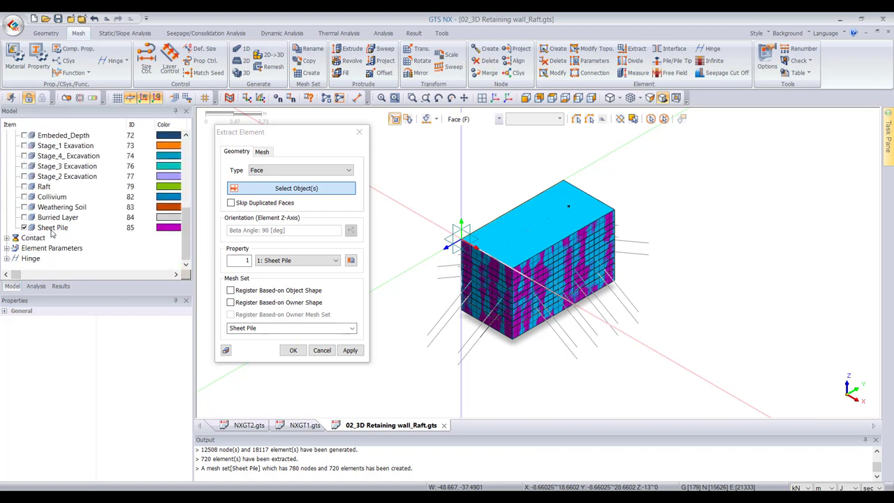
left_click(359, 132)
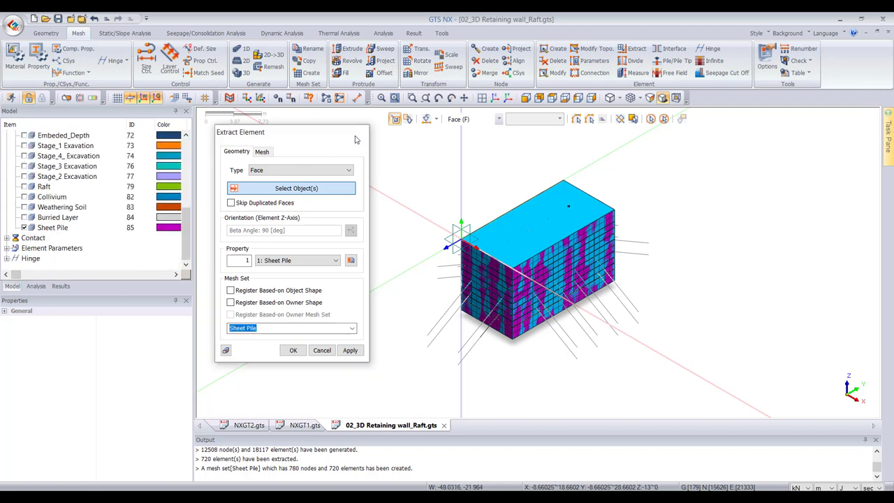
left_click(24, 228)
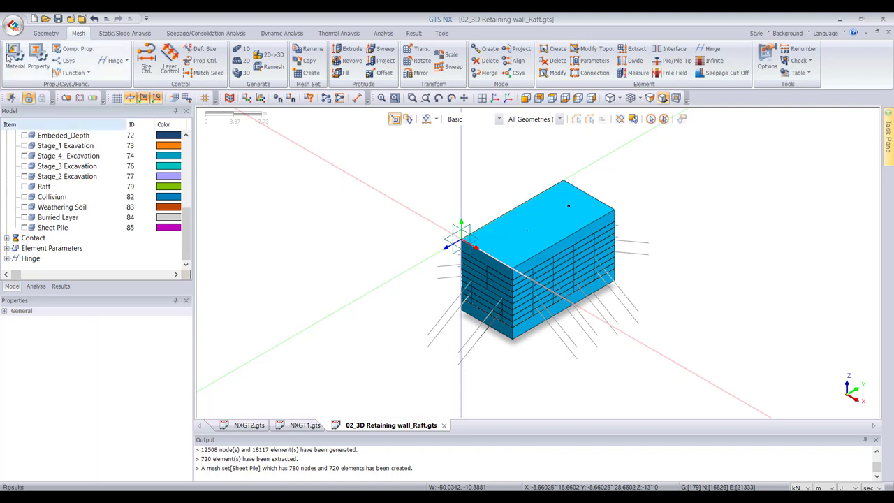
- Set up the creation of a plane interface using the From Shell method
left_click(42, 61)
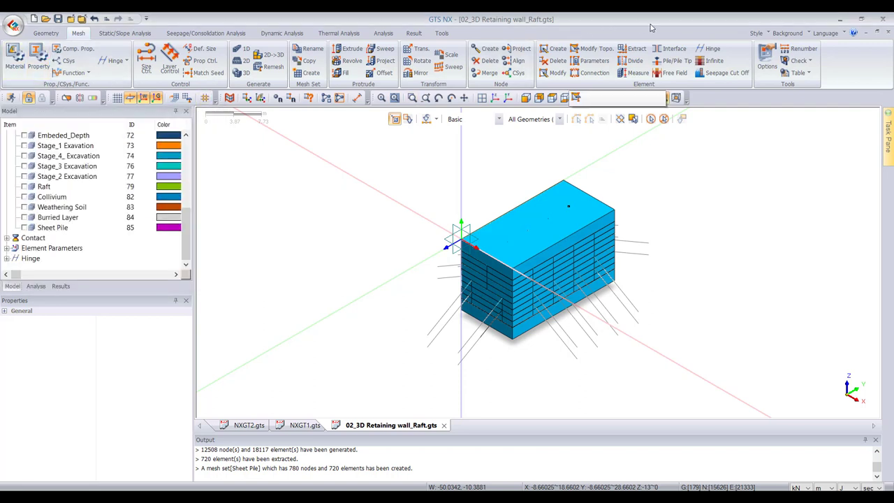
left_click(667, 49)
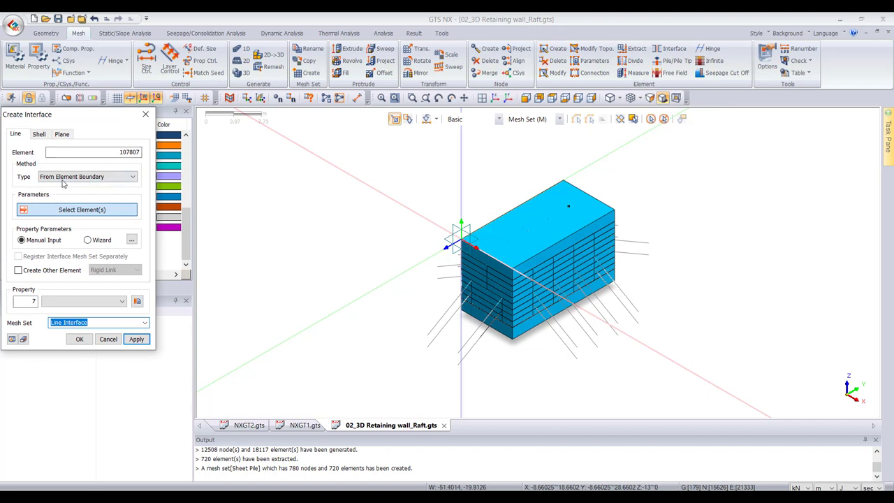
left_click(62, 133)
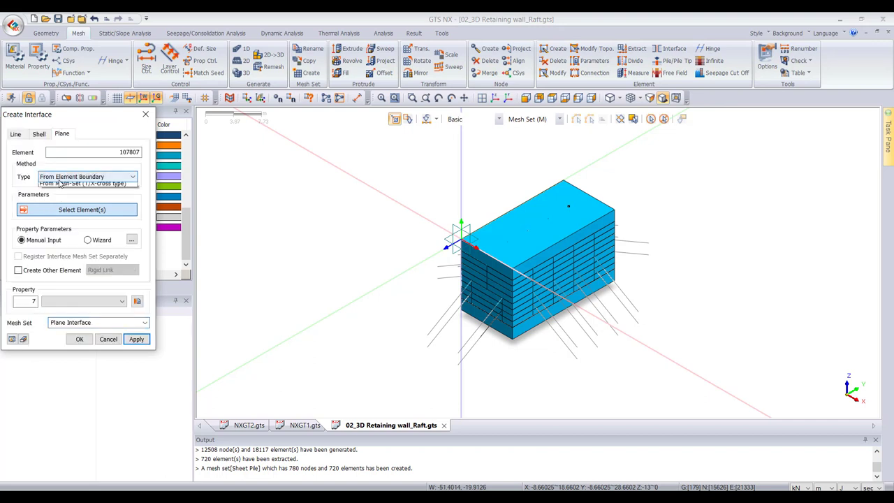
left_click(88, 177)
left_click(70, 193)
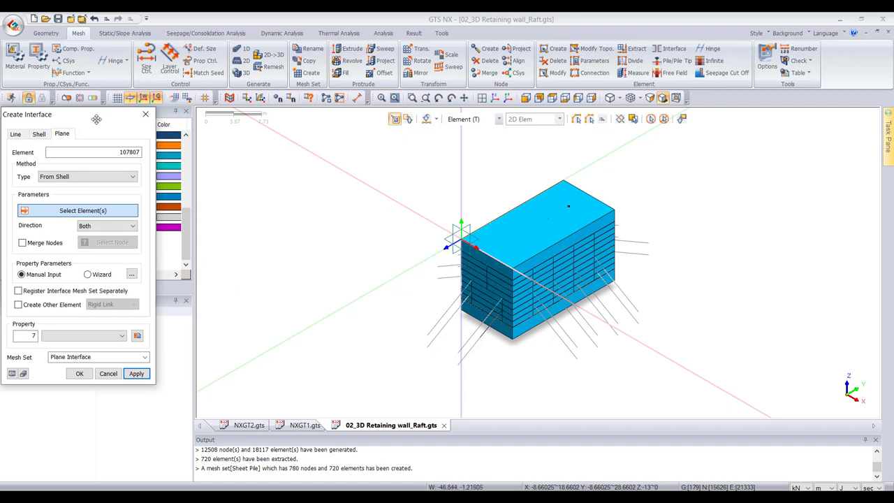
- Choose all elements of the Sheet Pile mesh set as the source shells for the plane interface
left_click_drag(93, 116, 366, 211)
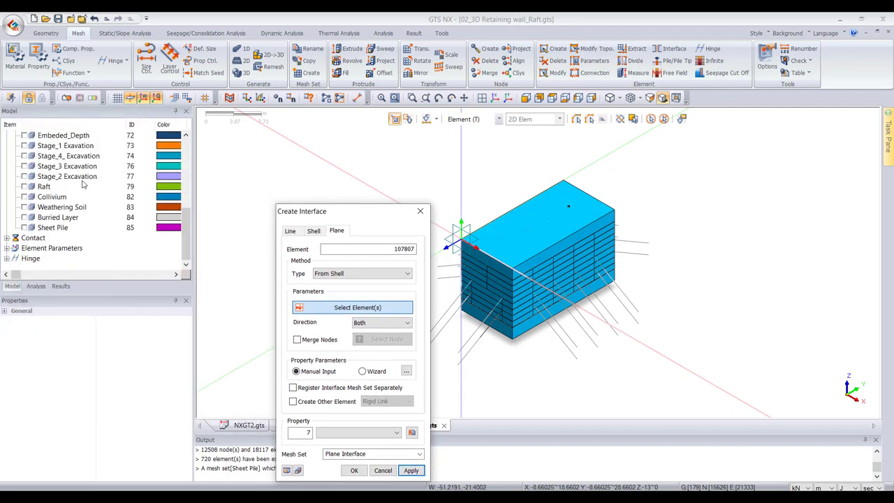
left_click(54, 228)
left_click_drag(368, 211, 355, 166)
left_click(334, 237)
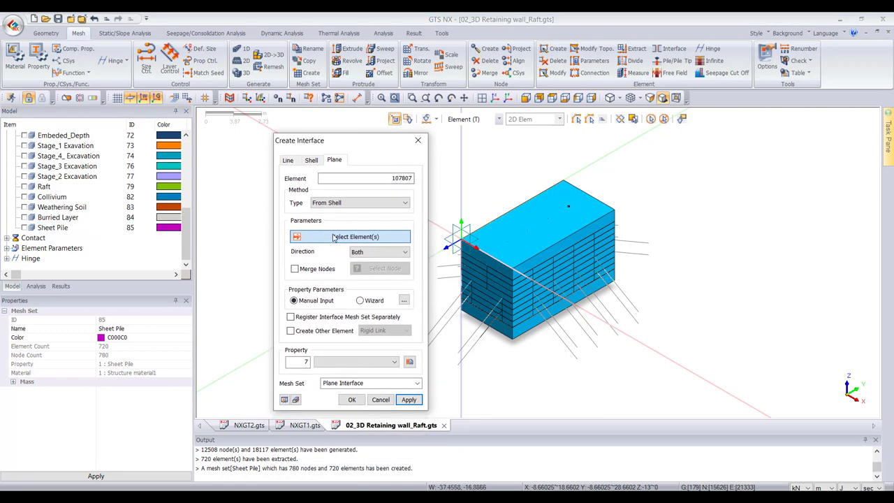
left_click(46, 228)
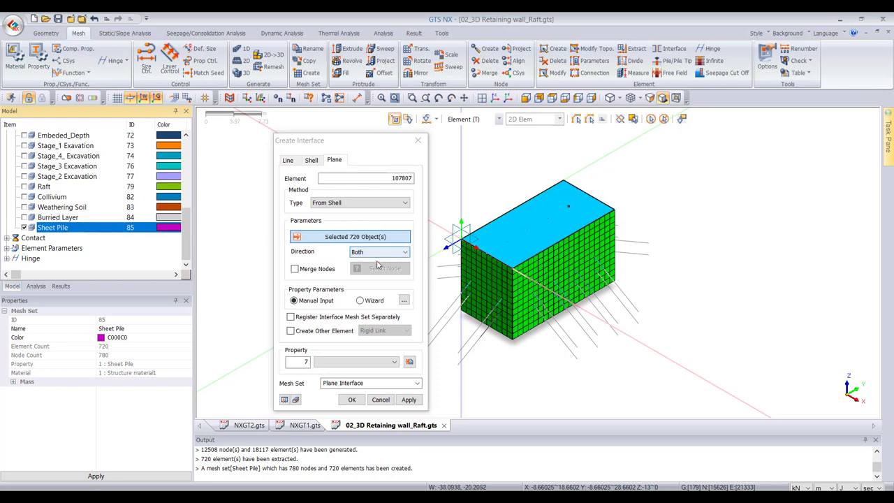
- Enable node merging for the interface, hide the geometry, and select the nodes along the sheet pile's bottom edge
left_click(318, 271)
left_click(368, 272)
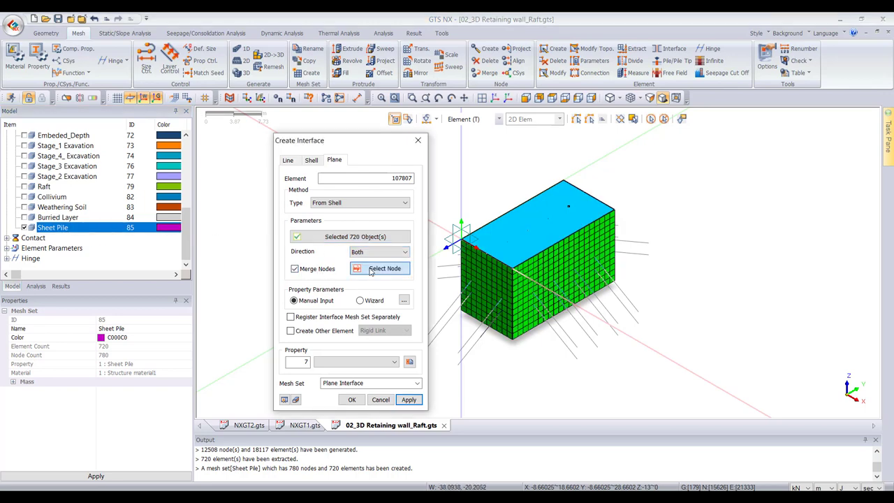
scroll(27, 190, "up", 8)
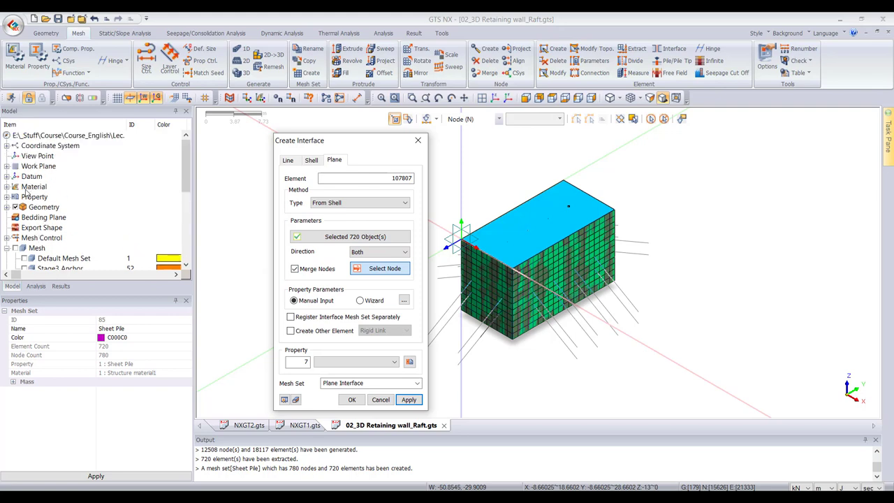
left_click(16, 208)
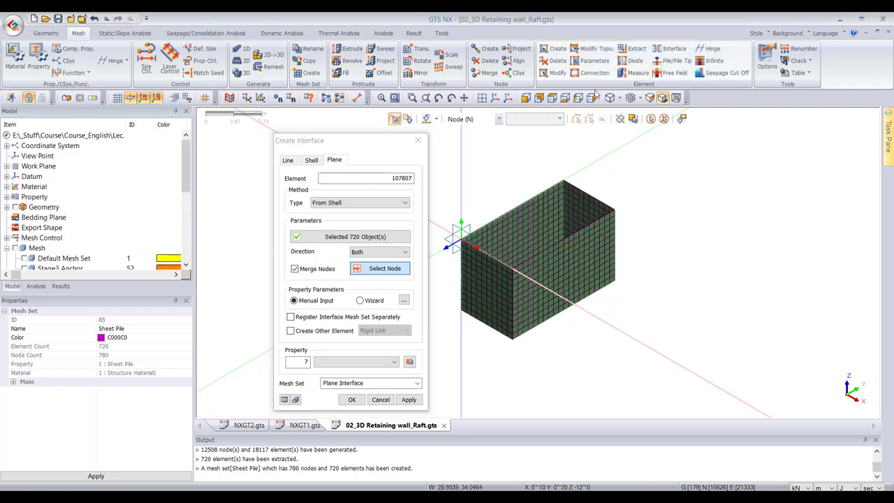
left_click(525, 98)
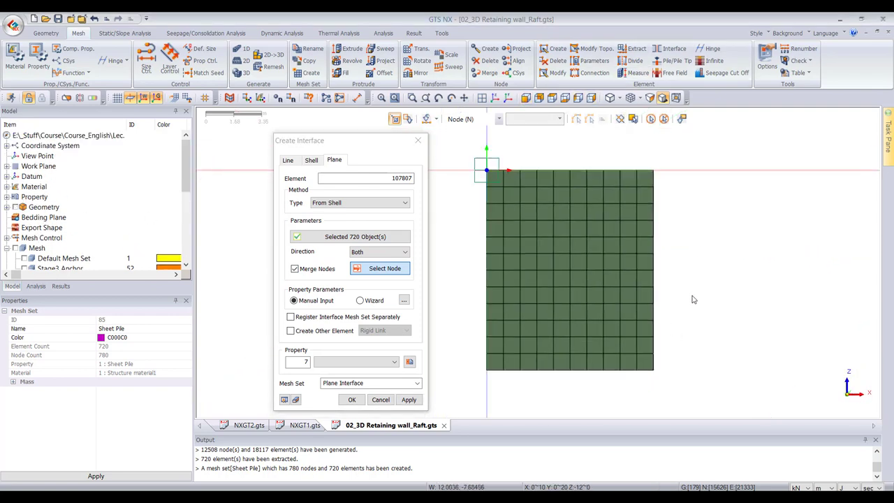
left_click_drag(674, 390, 706, 395)
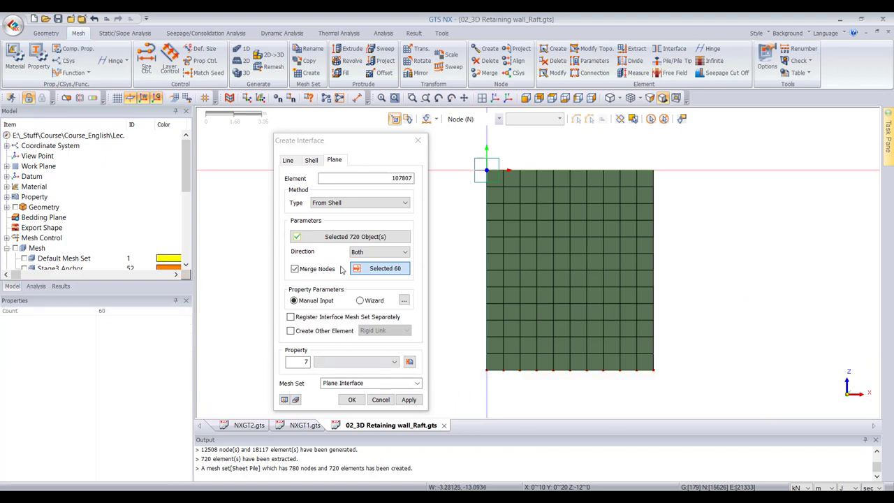
- Define the interface properties through the wizard with a strength reduction factor of 0.6
left_click(369, 301)
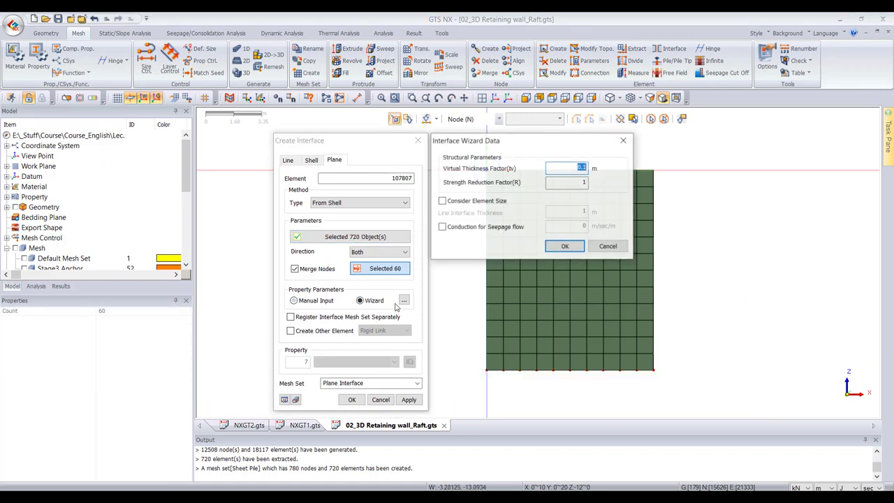
key("Tab")
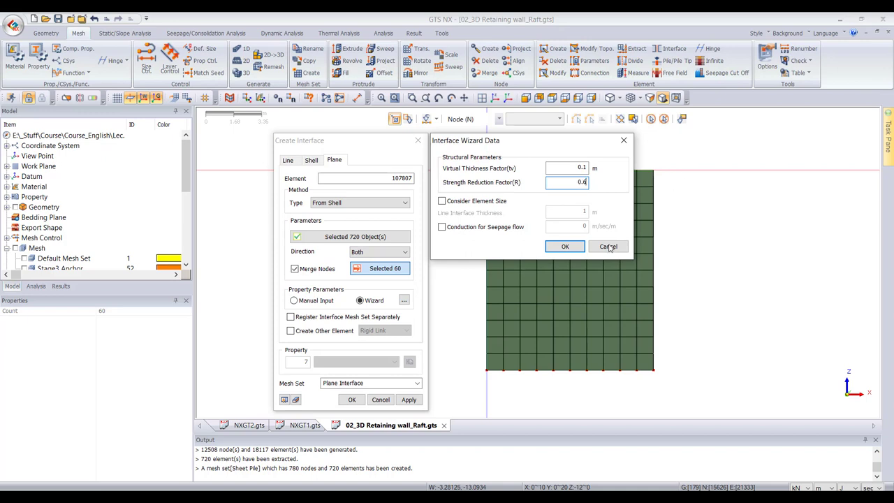
left_click(565, 246)
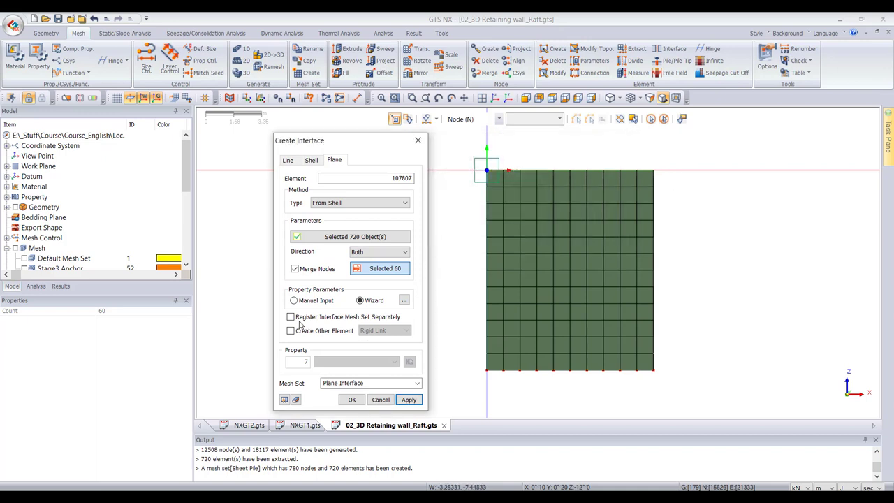
- Create the Plane Interface mesh set on the sheet pile together with Rigid Link elements
left_click(314, 332)
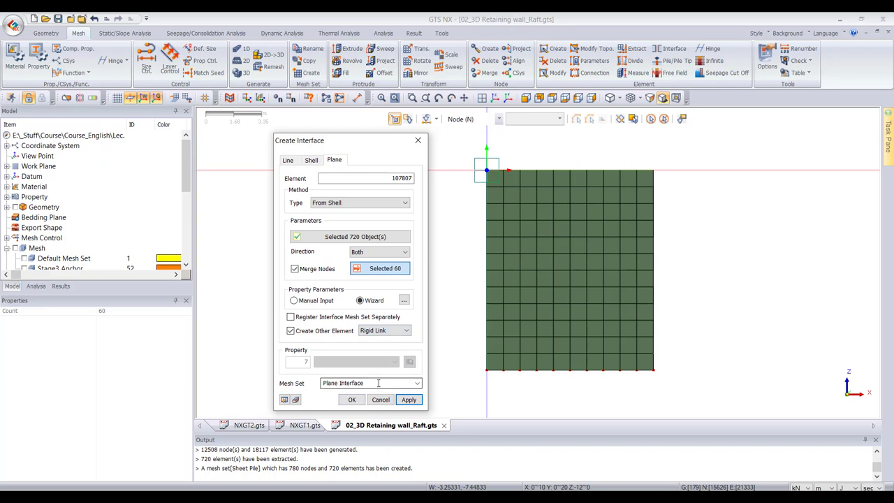
left_click(408, 401)
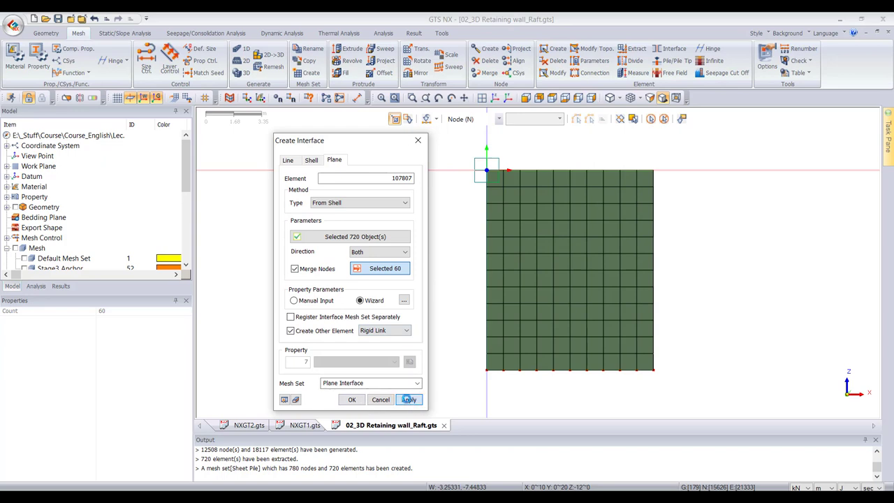
left_click(380, 399)
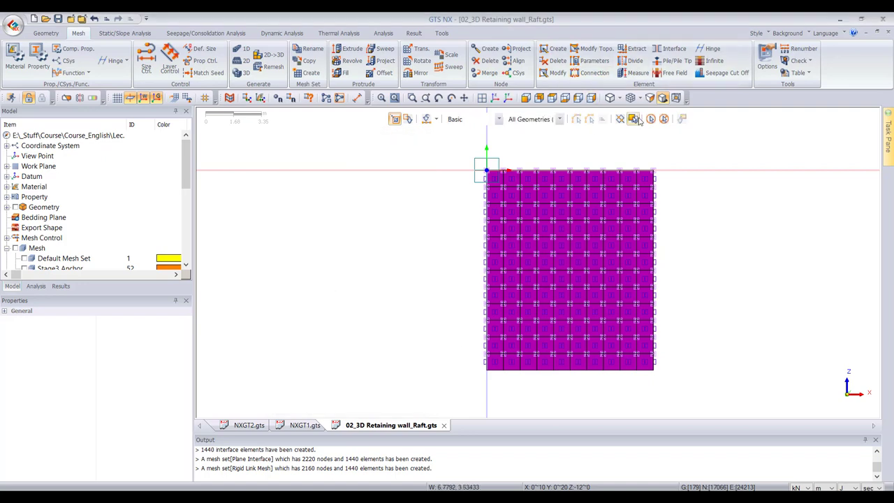
left_click(496, 98)
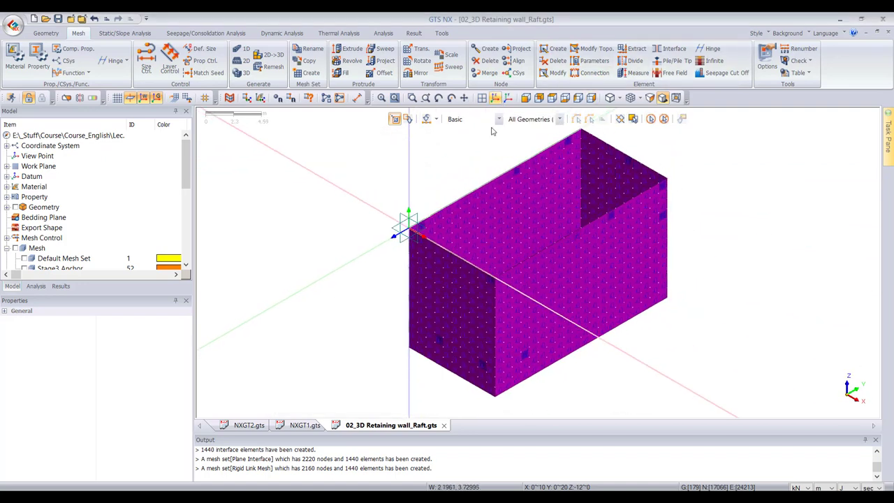
scroll(49, 252, "down", 2)
scroll(49, 252, "down", 3)
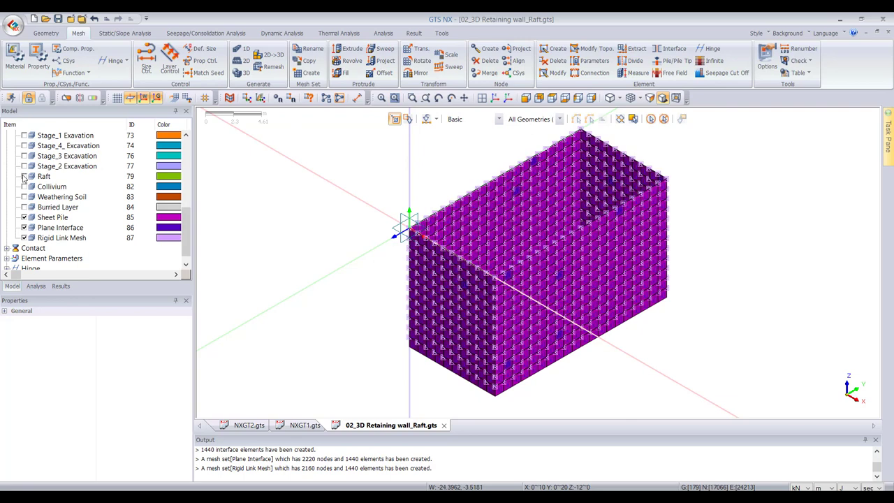
scroll(24, 177, "up", 4)
left_click(243, 48)
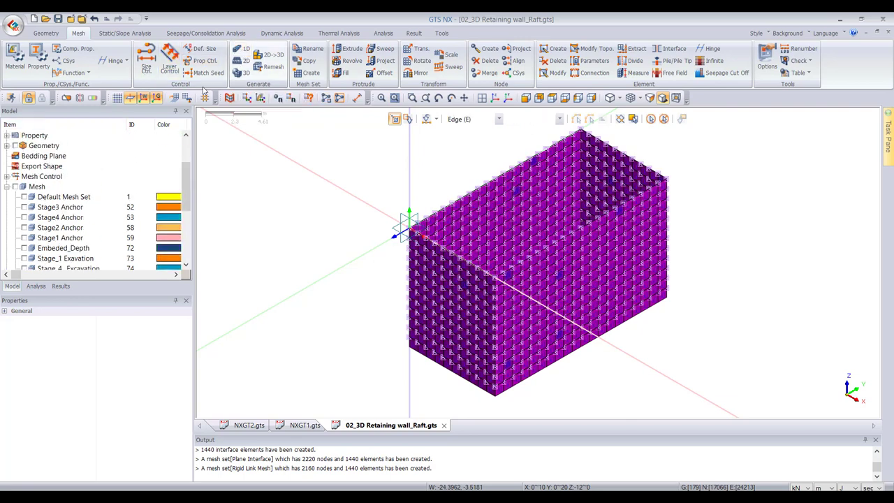
left_click(499, 102)
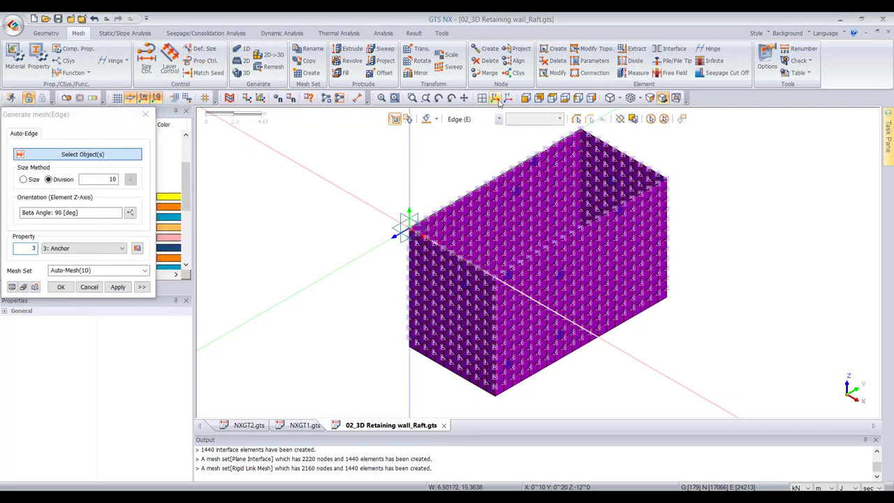
left_click(145, 113)
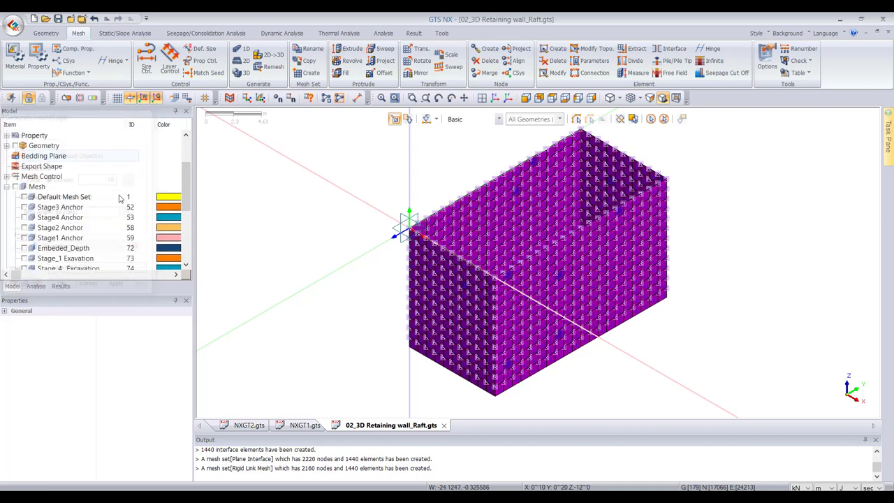
- Display all mesh sets of the model together
scroll(54, 217, "down", 5)
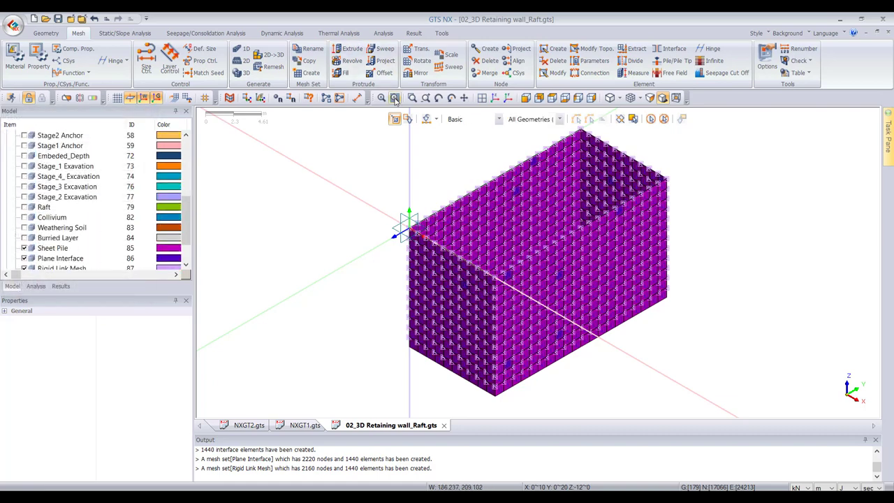
scroll(15, 140, "up", 2)
scroll(18, 149, "up", 3)
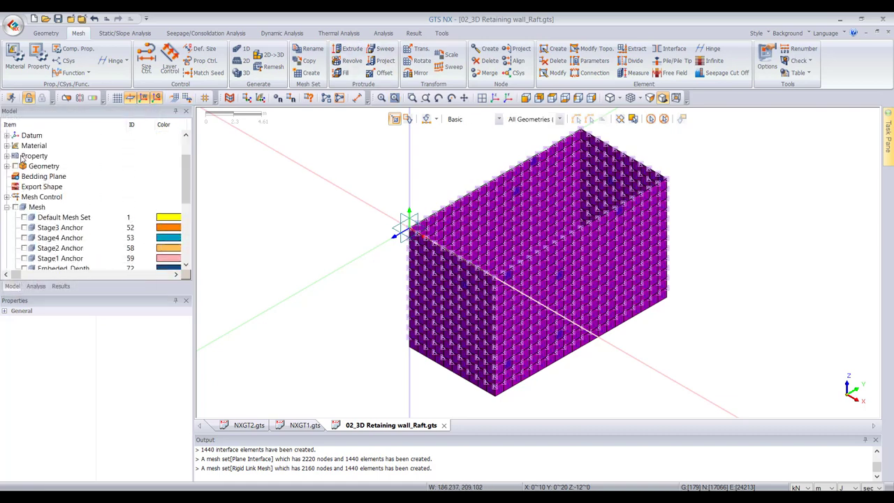
left_click(16, 208)
scroll(19, 210, "down", 4)
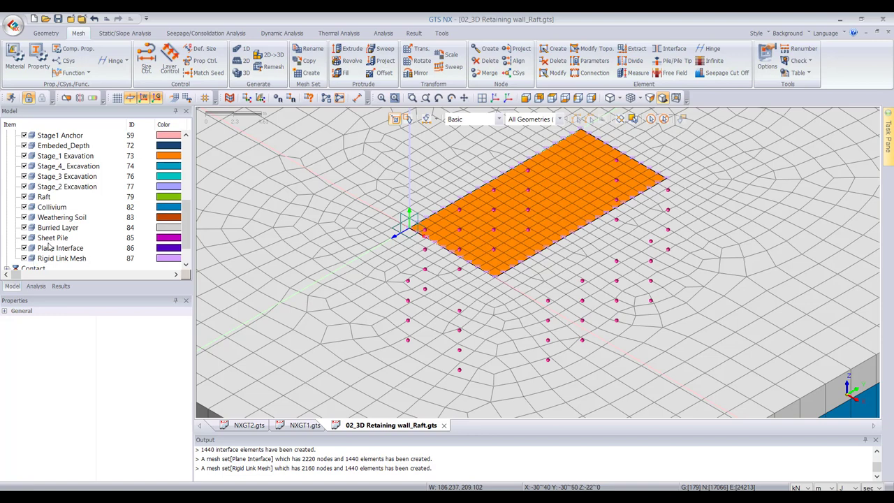
- Hide the Rigid Link Mesh, Plane Interface, Sheet Pile and three soil layer mesh sets, and show the excavation model from the front
left_click(23, 248)
left_click(24, 238)
left_click(24, 227)
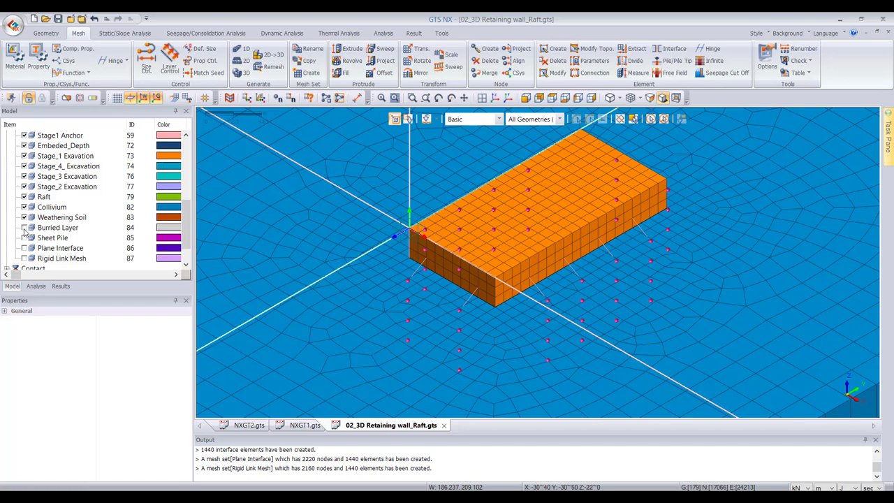
left_click(24, 207)
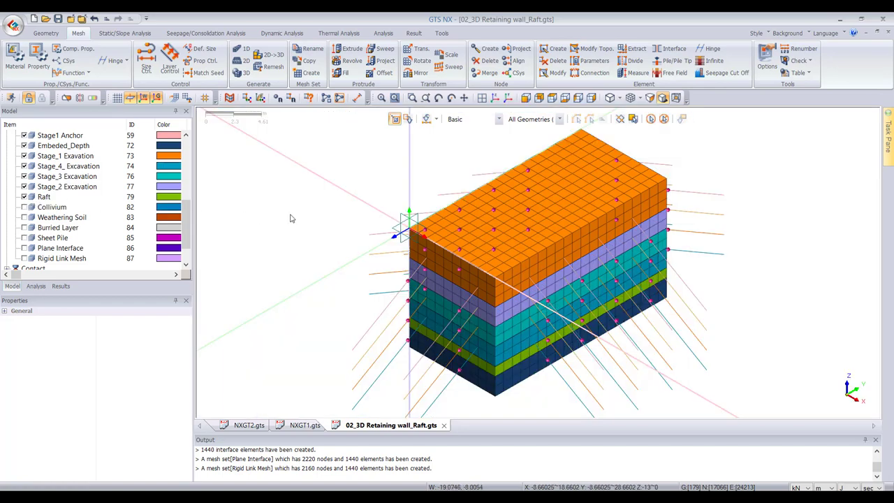
scroll(646, 291, "up", 3)
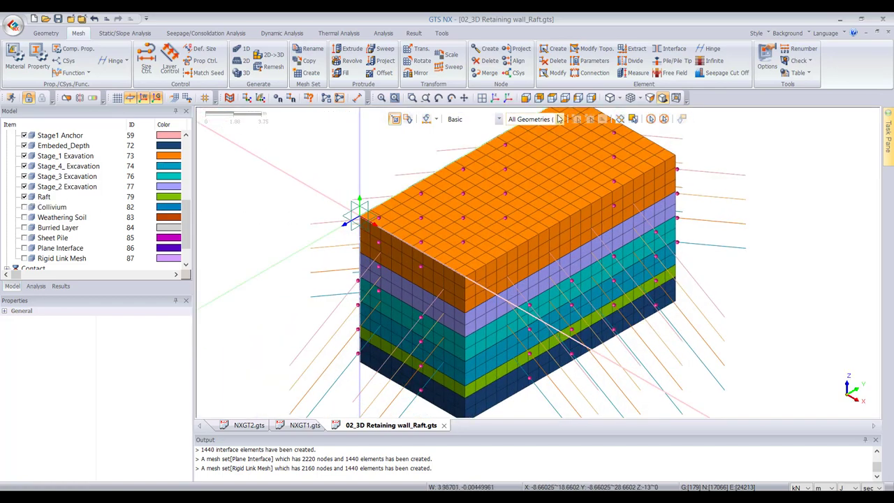
left_click(526, 98)
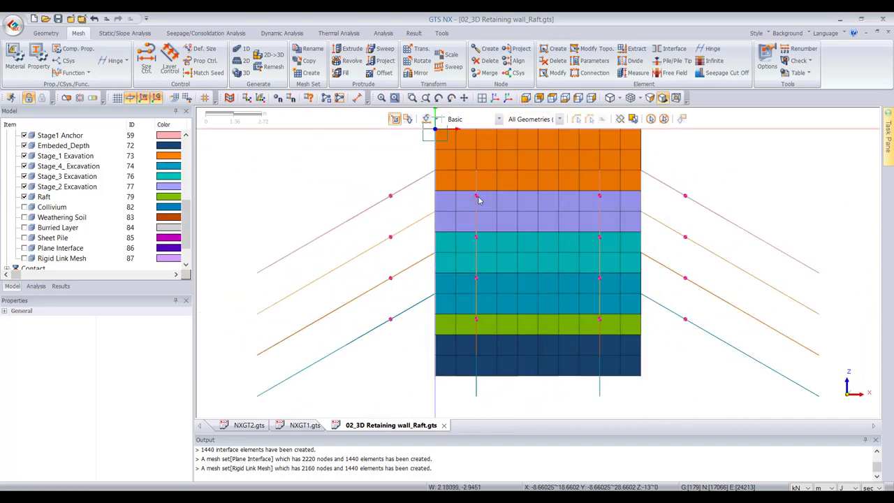
scroll(449, 211, "down", 1)
scroll(41, 218, "up", 2)
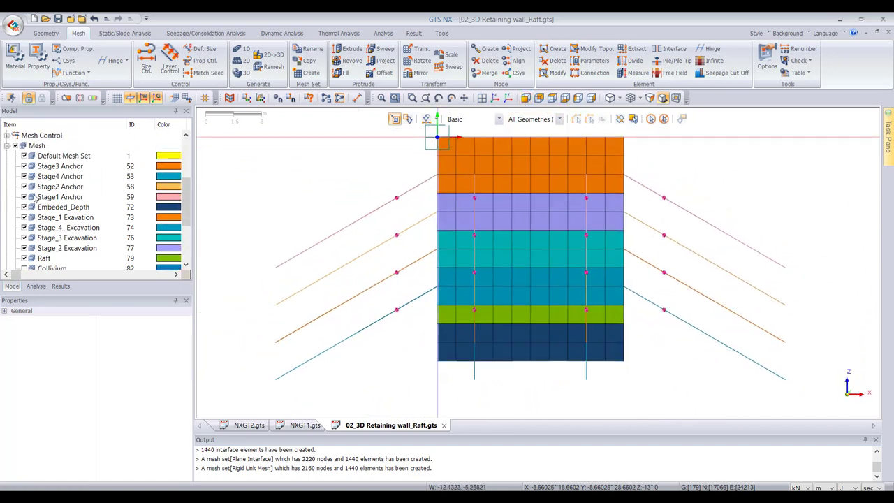
scroll(42, 212, "down", 1)
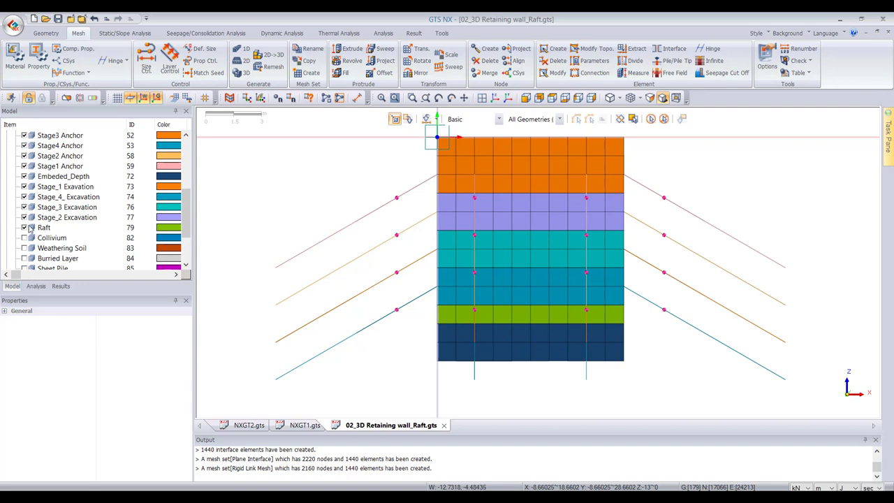
scroll(42, 165, "up", 2)
scroll(44, 169, "down", 2)
scroll(451, 188, "down", 1)
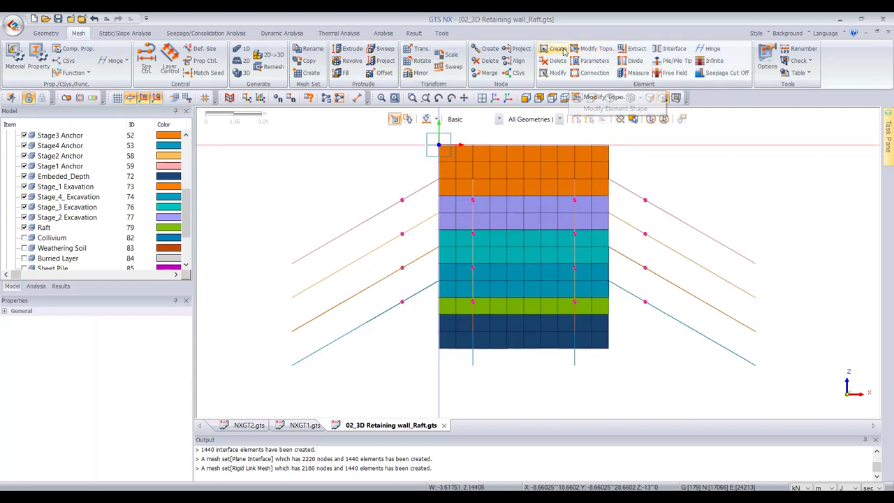
- Set up a mesh-based 1D element extraction using the node row at the Stage 1 anchor heads and the element row directly above as reference
left_click(632, 49)
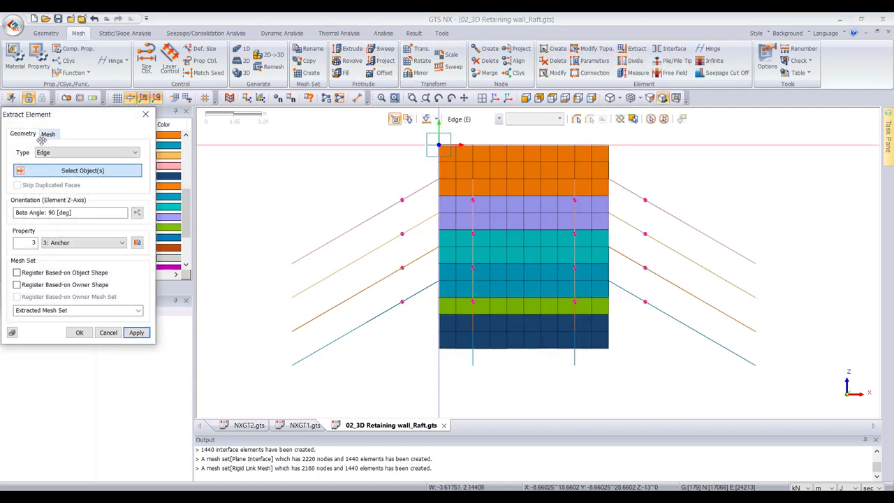
left_click(49, 153)
left_click(49, 160)
left_click_drag(434, 174, 633, 187)
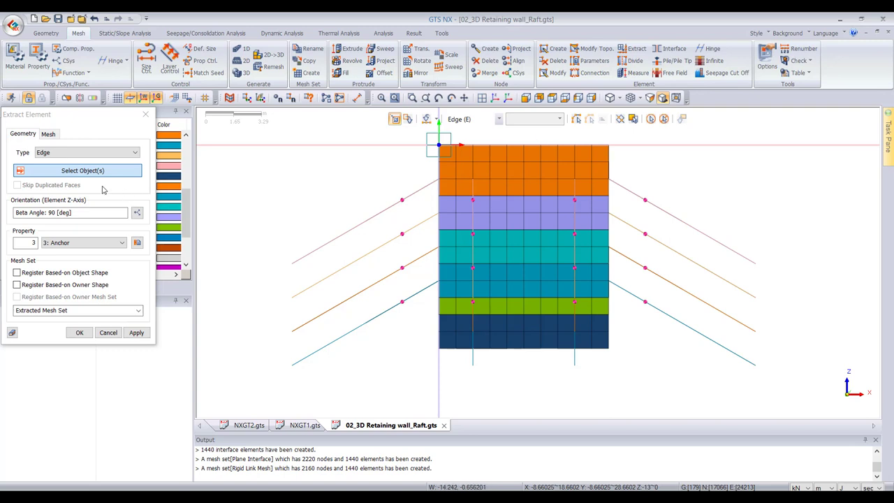
left_click(47, 153)
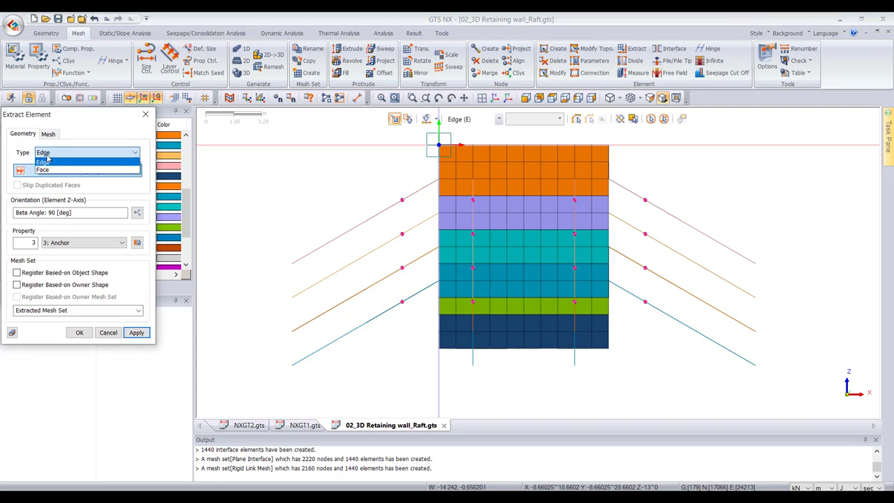
left_click(47, 155)
left_click(48, 135)
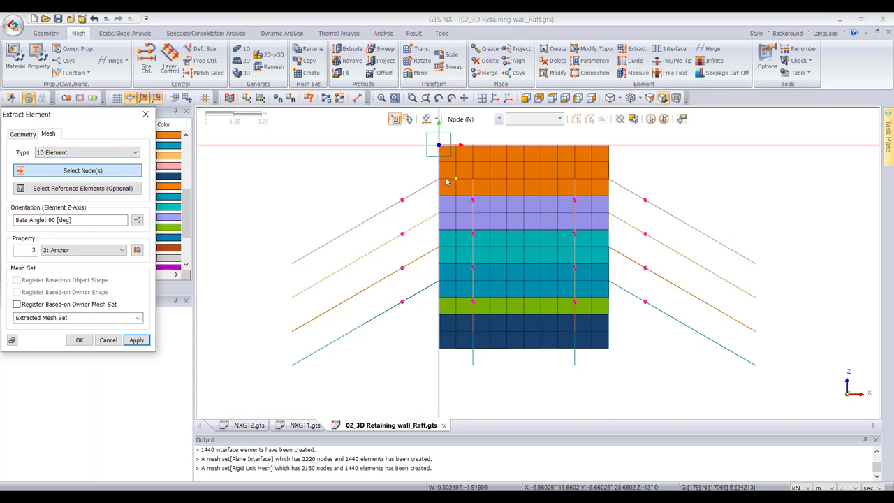
left_click_drag(424, 175, 616, 186)
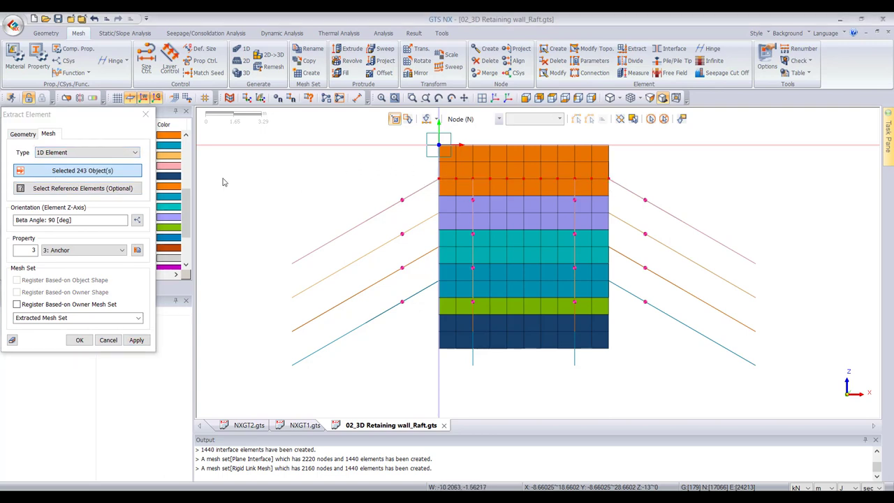
left_click(88, 185)
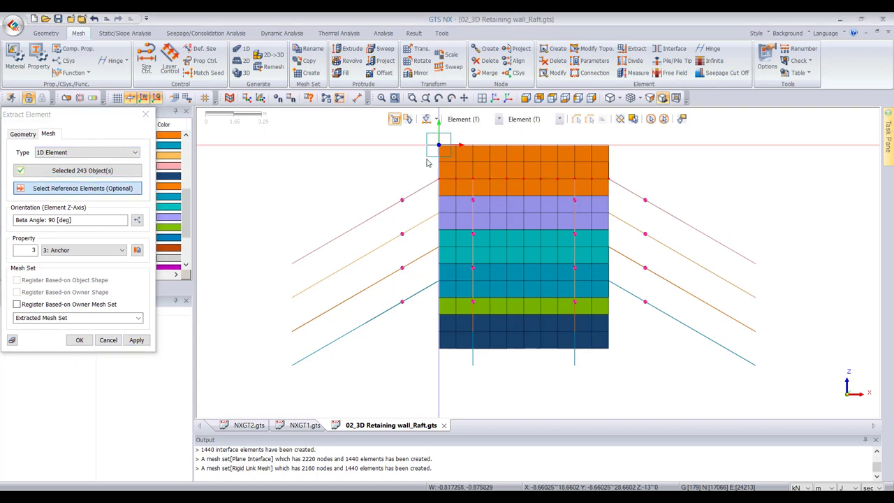
left_click_drag(426, 159, 630, 184)
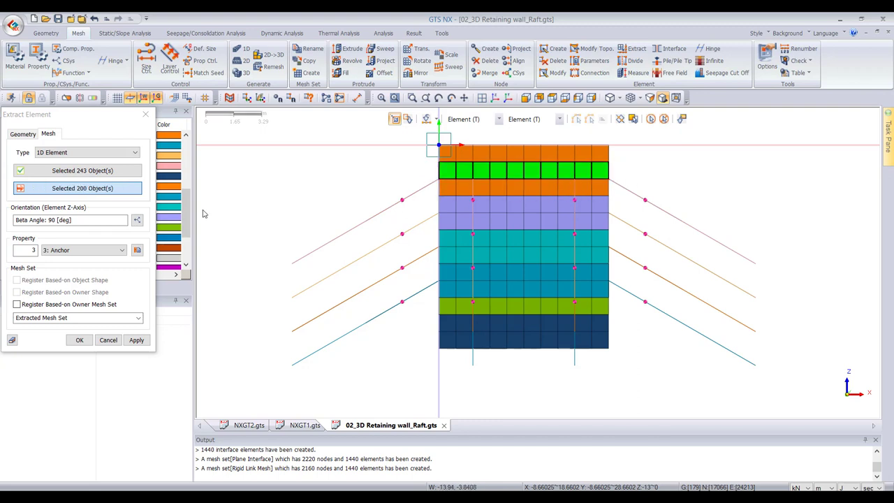
- Assign property 2: Walling,Plus peg,Strut to the extraction and create the mesh set Stage_1_Waling
left_click(78, 251)
left_click(70, 260)
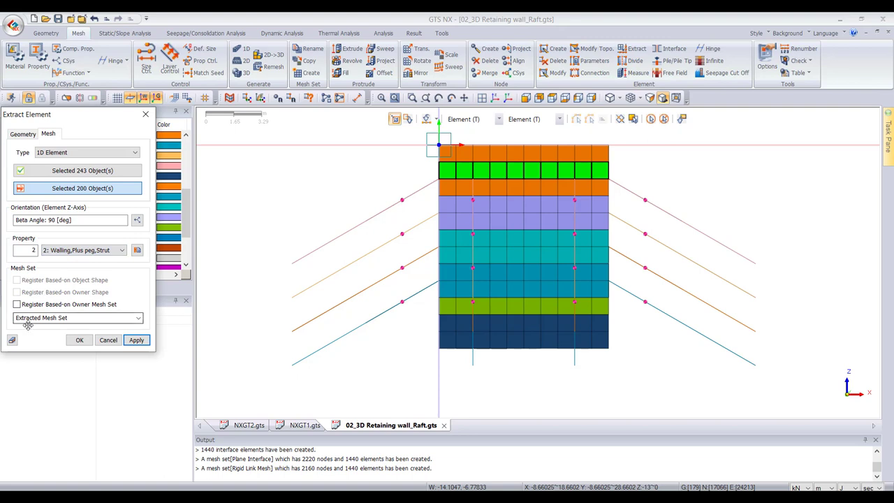
left_click(75, 317)
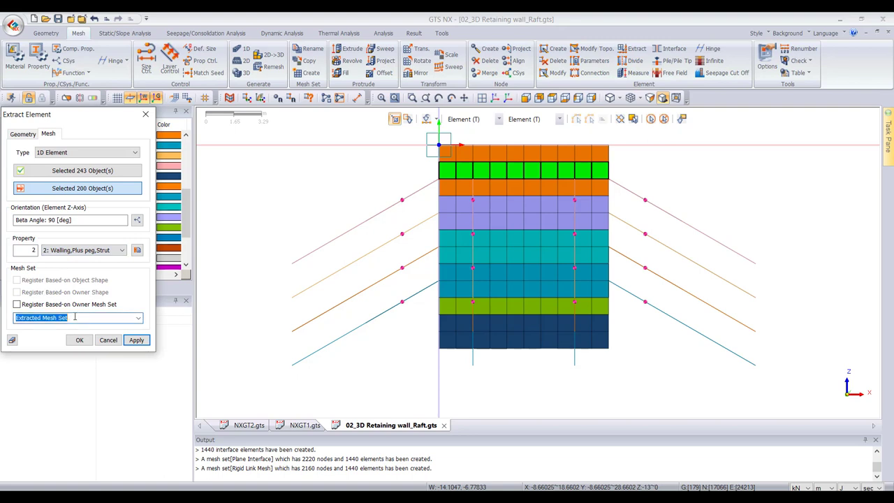
type("Walling_Stage_1")
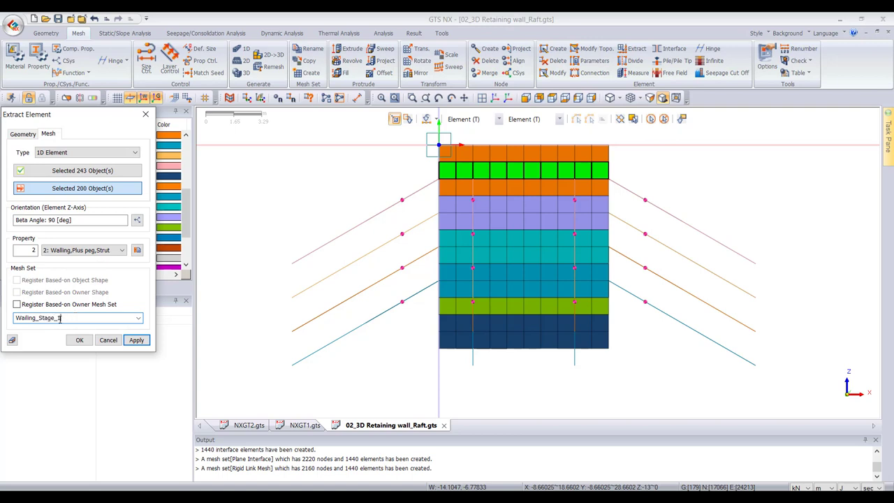
double_click(40, 317)
type("Stage_1_Waling")
left_click(136, 339)
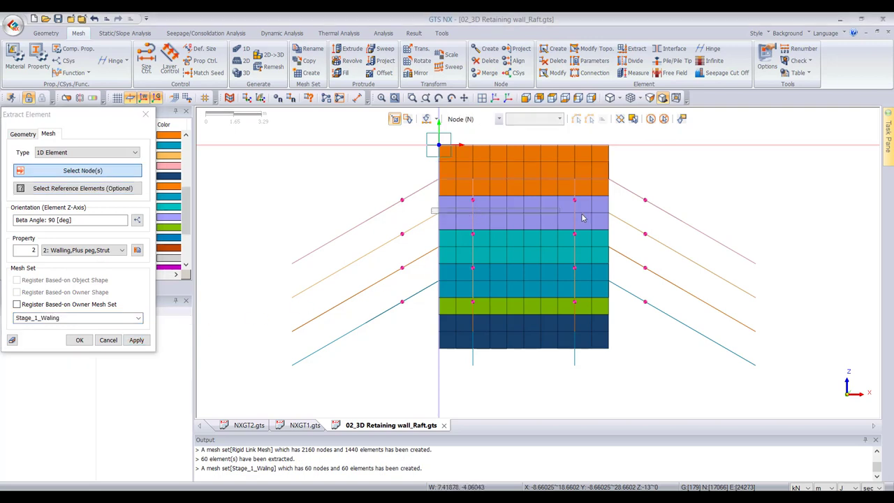
- Extract the 1D elements along the Stage 2 anchor level, referencing the element row above, into the mesh set Stage_2_Waling
left_click_drag(619, 209, 413, 216)
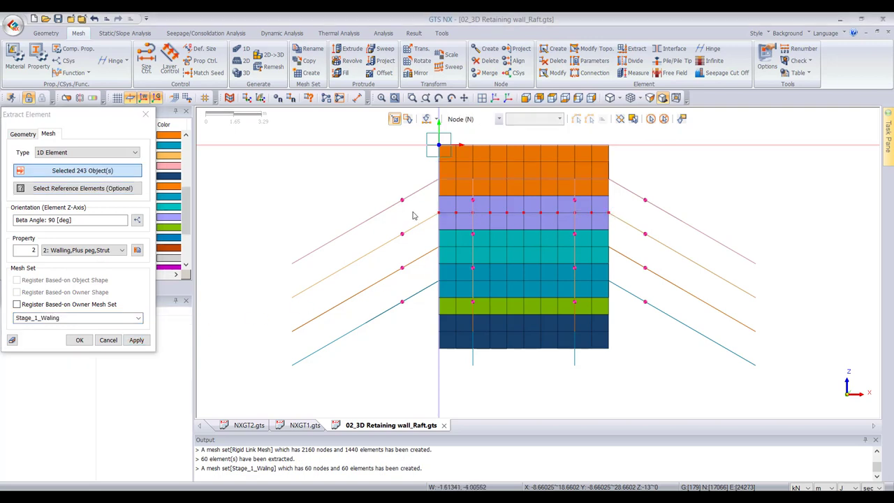
left_click(77, 191)
left_click_drag(423, 204, 622, 225)
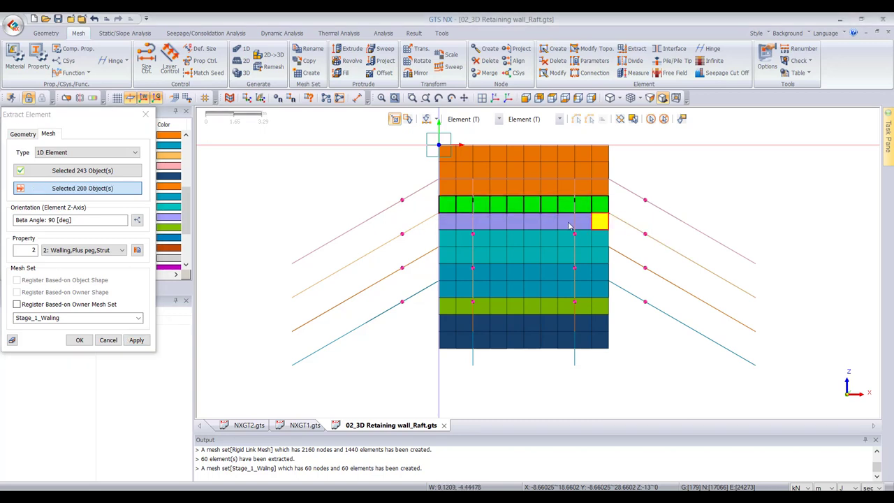
left_click(38, 318)
left_click(38, 318)
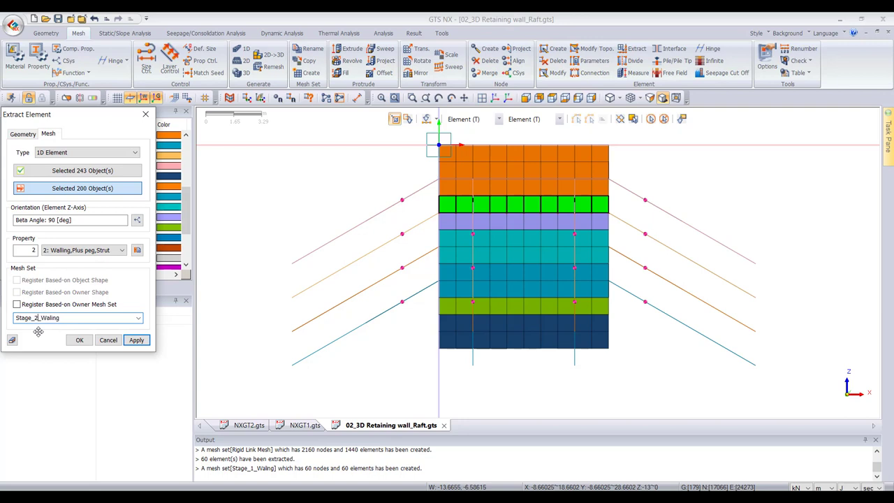
key("Return")
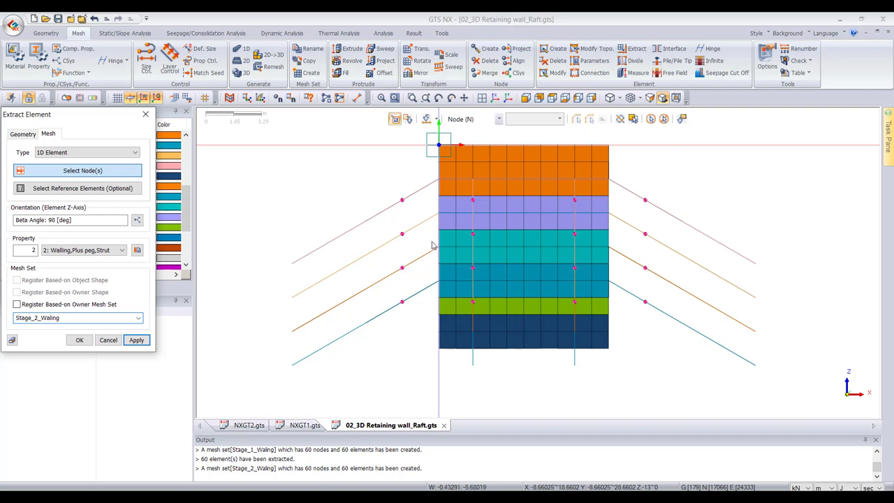
- Extract the 1D elements along the Stage 3 anchor level, referencing the element row above, into the mesh set Stage_3_Waling
left_click_drag(432, 245, 615, 253)
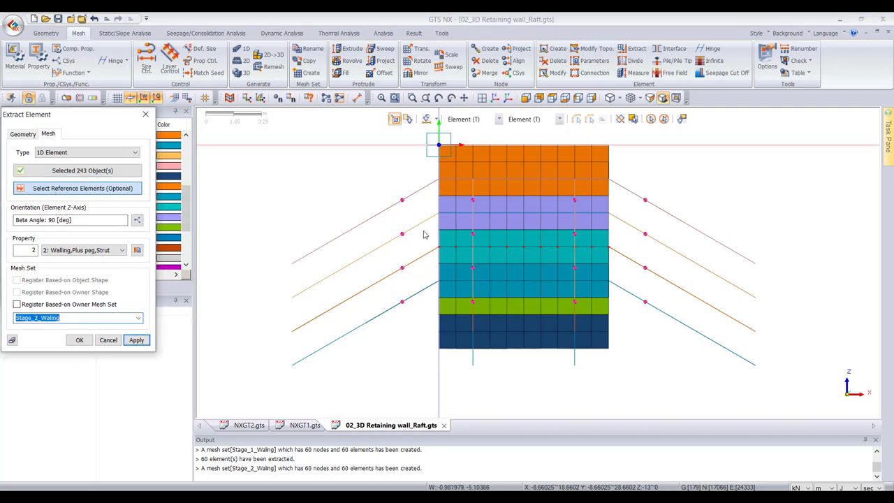
left_click_drag(427, 226, 622, 249)
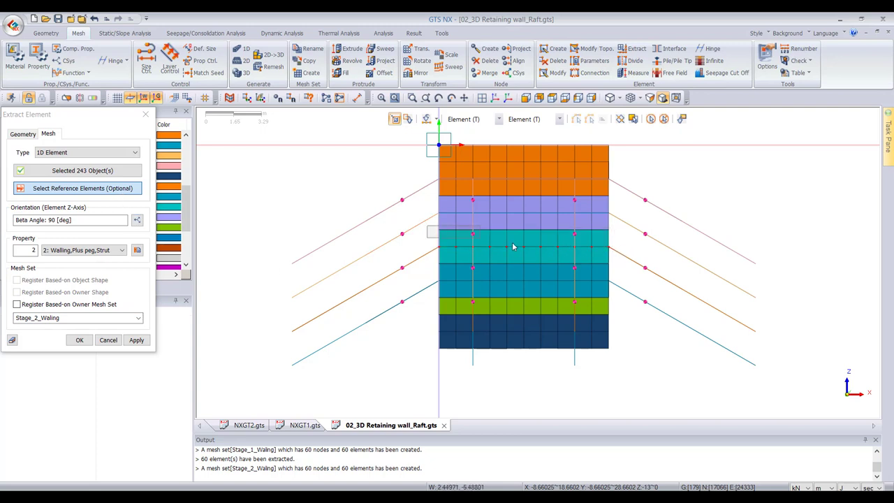
left_click_drag(427, 227, 638, 254)
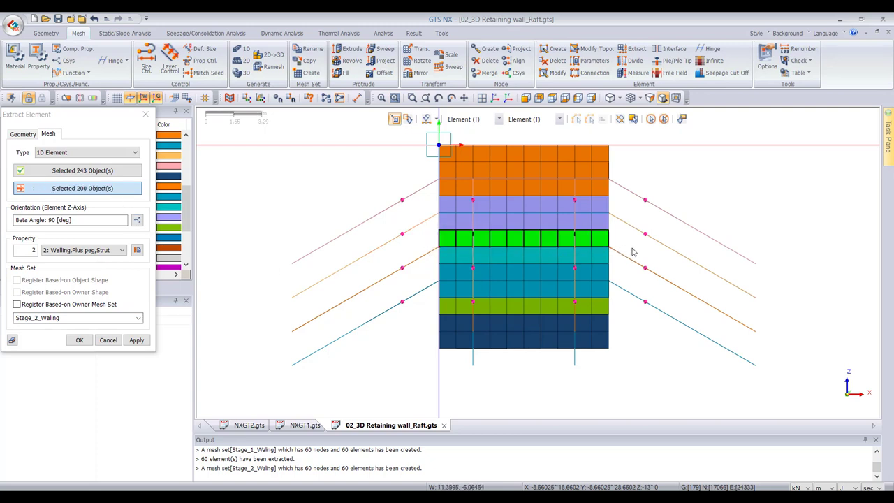
left_click(35, 318)
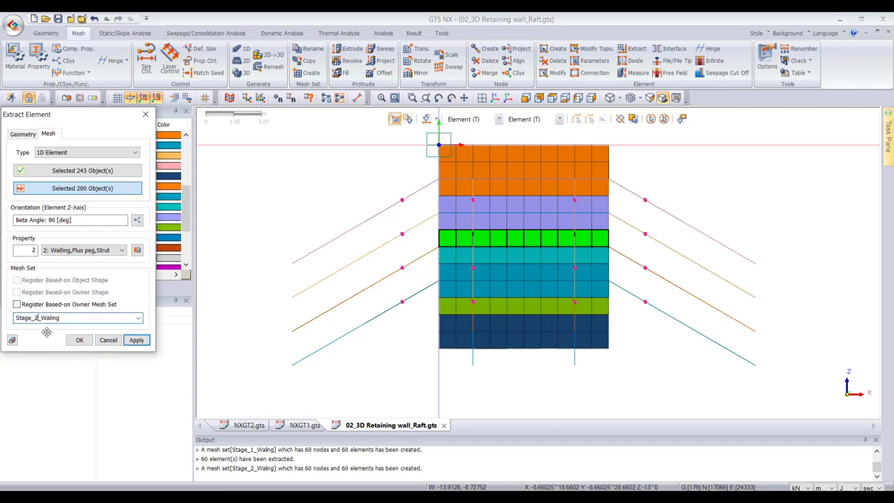
type("3")
key("Return")
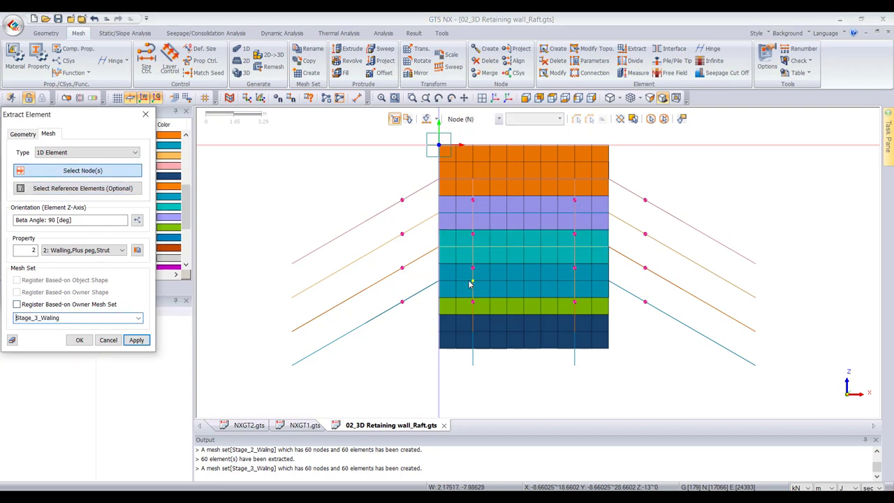
- Extract the 1D elements along the Stage 4 anchor level, referencing the element row above, into Stage_4_Waling and finish extracting
left_click_drag(424, 278, 633, 292)
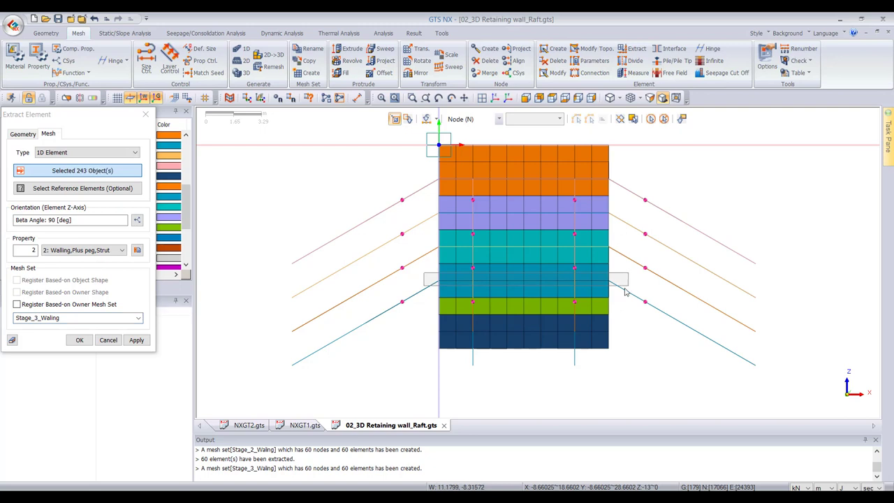
left_click(62, 189)
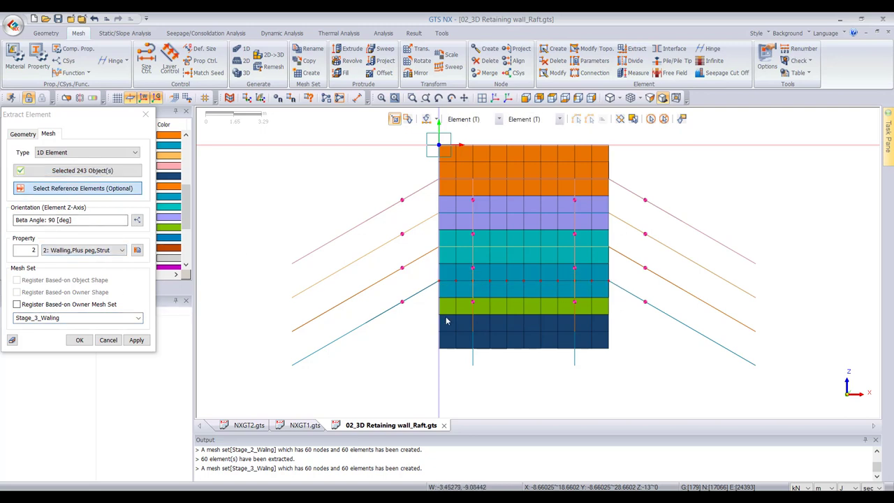
left_click_drag(433, 260, 625, 290)
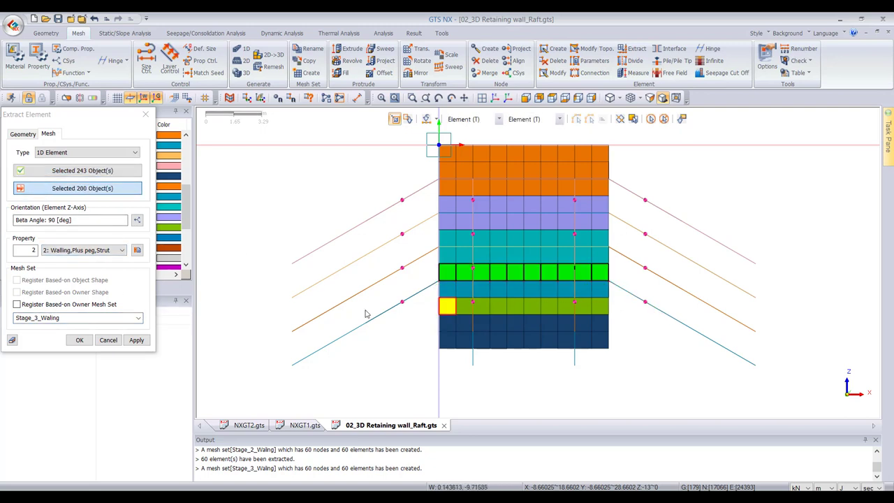
left_click(38, 318)
key("Return")
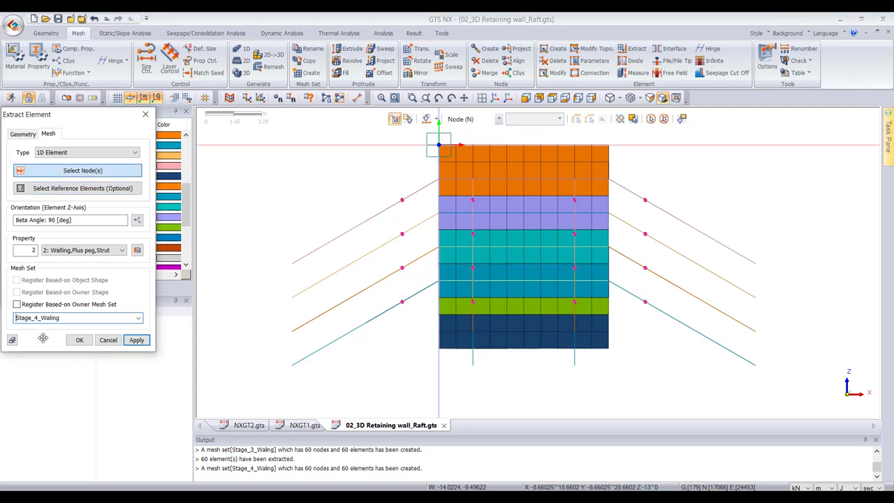
left_click(109, 340)
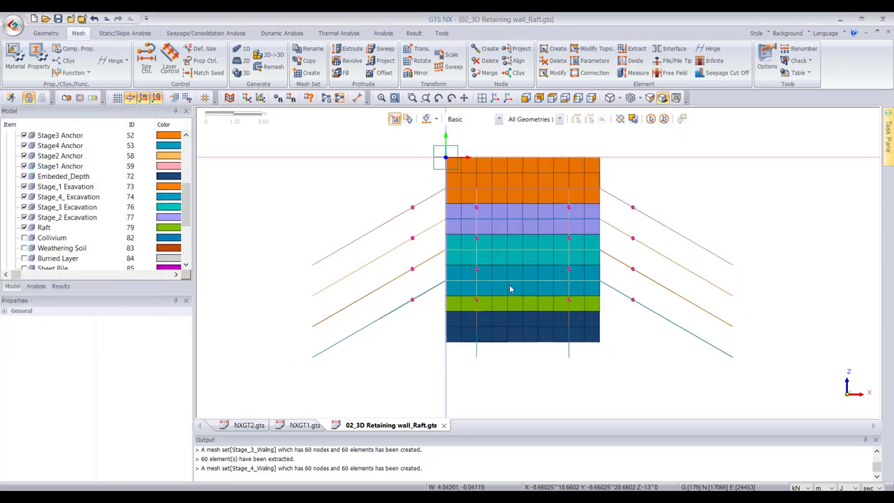
- Display the Self weight static load in the model view
middle_click_drag(515, 289, 614, 266)
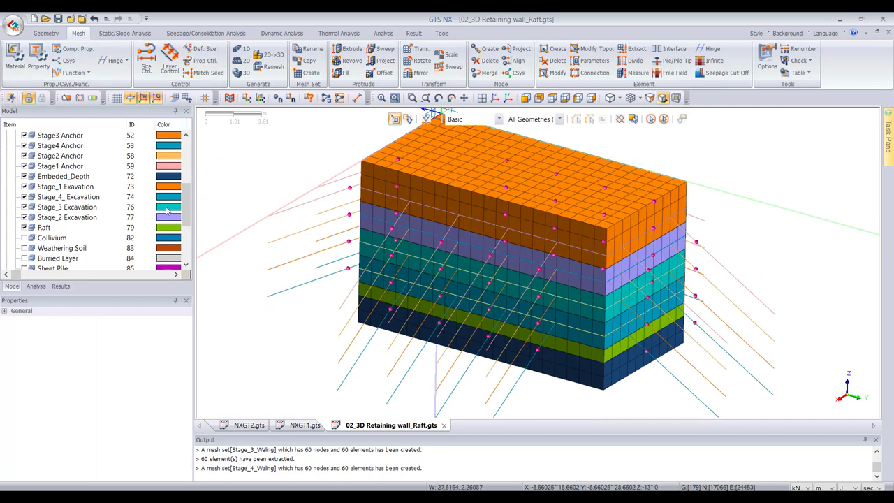
scroll(44, 207, "up", 2)
scroll(42, 217, "down", 5)
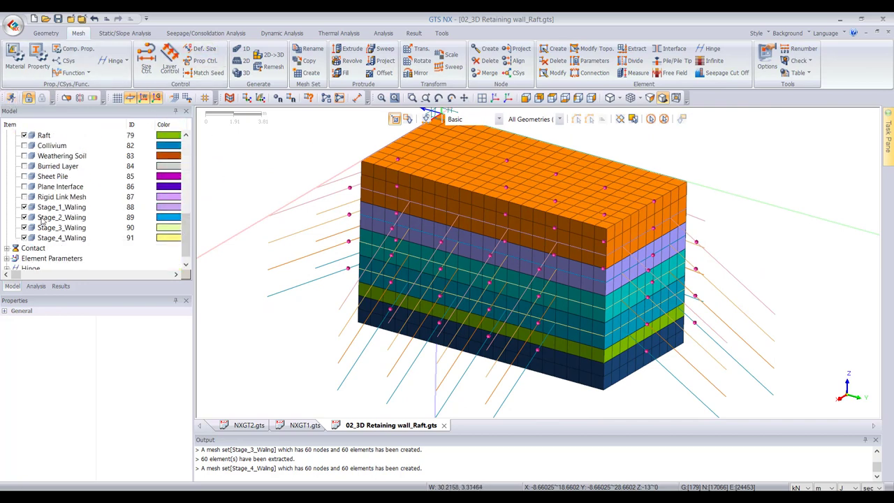
left_click(36, 286)
scroll(36, 239, "down", 1)
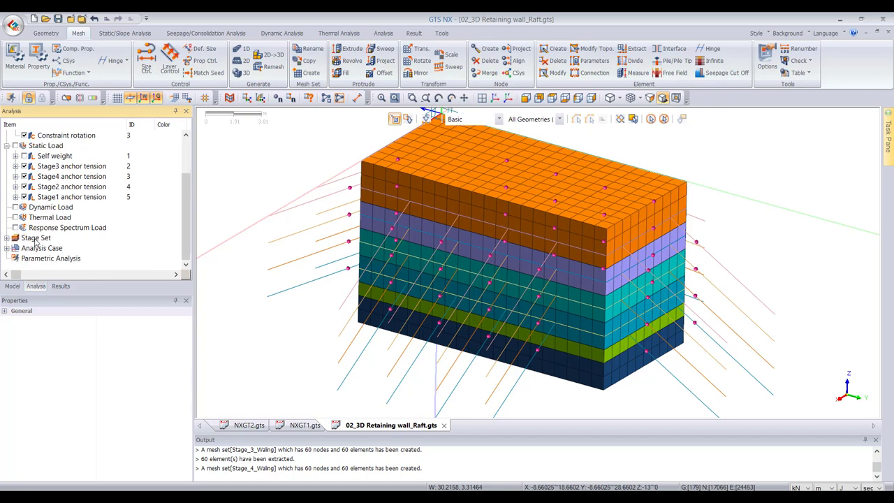
right_click(26, 239)
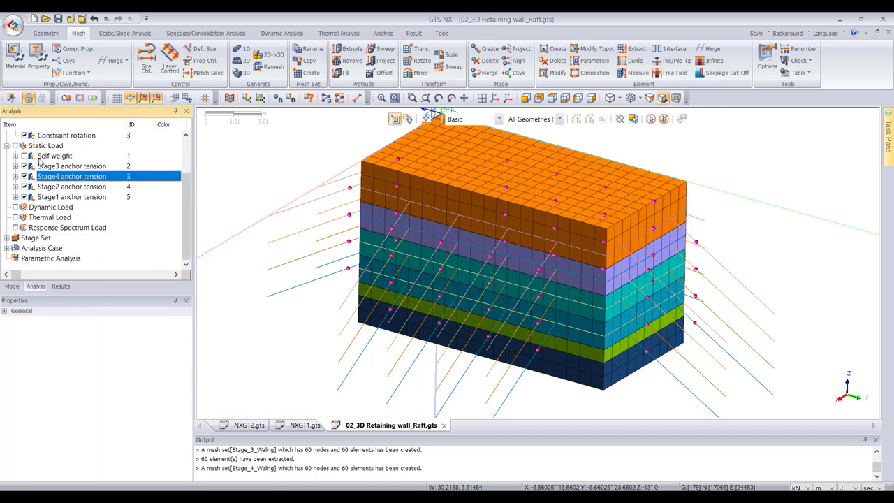
scroll(40, 161, "up", 1)
left_click(24, 186)
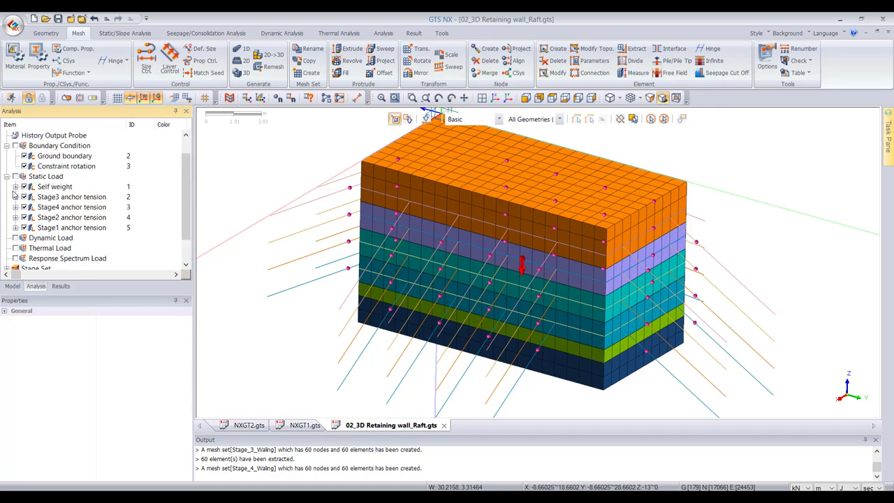
- Show all mesh sets, including the soil layers around the excavation
left_click(12, 287)
scroll(5, 217, "up", 5)
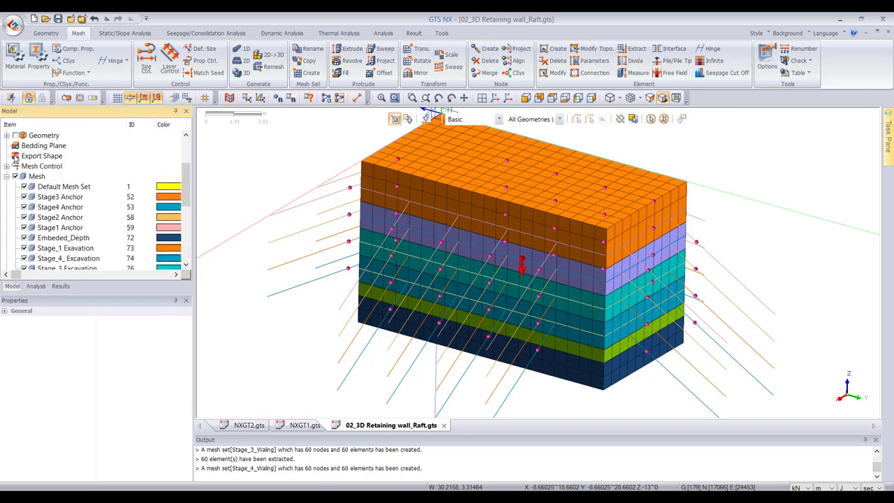
left_click(15, 208)
left_click(16, 207)
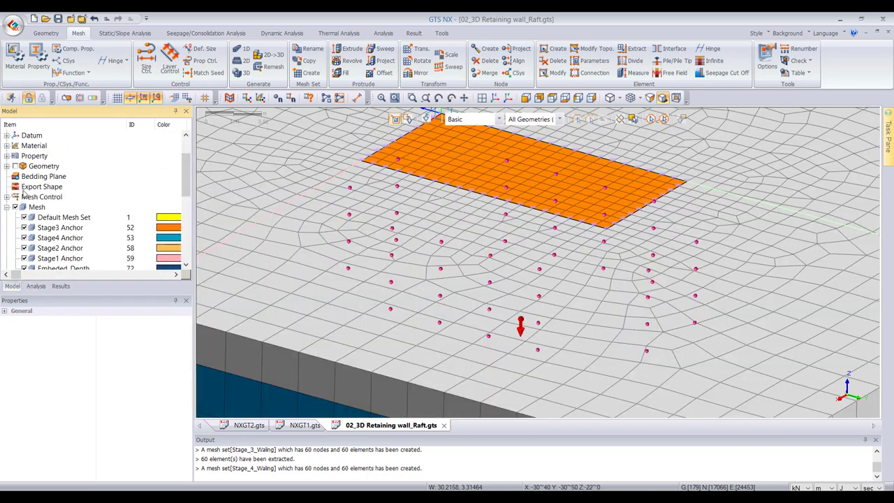
- Create an automatic constraint considering all mesh sets in the Ground boundary set
left_click(139, 32)
left_click(295, 61)
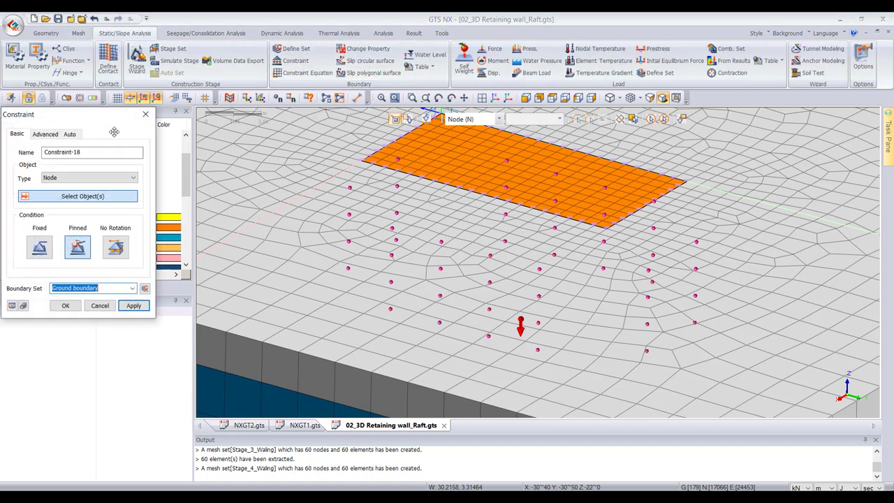
left_click(68, 134)
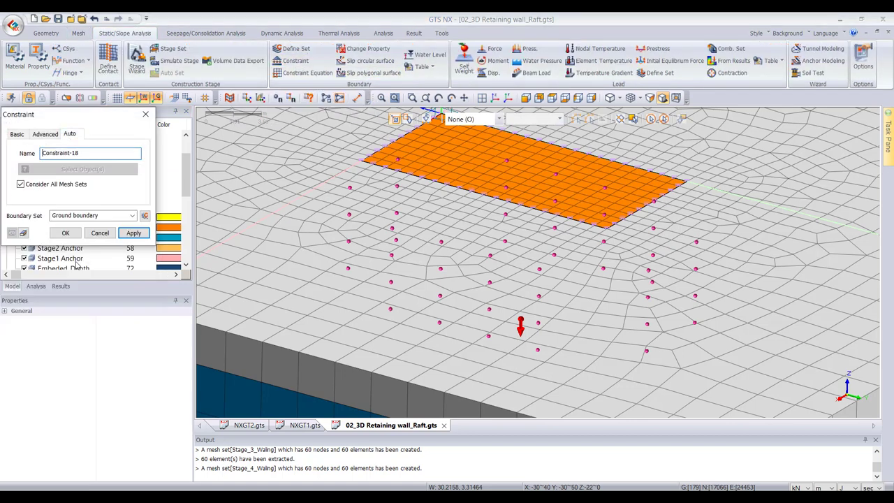
left_click(134, 234)
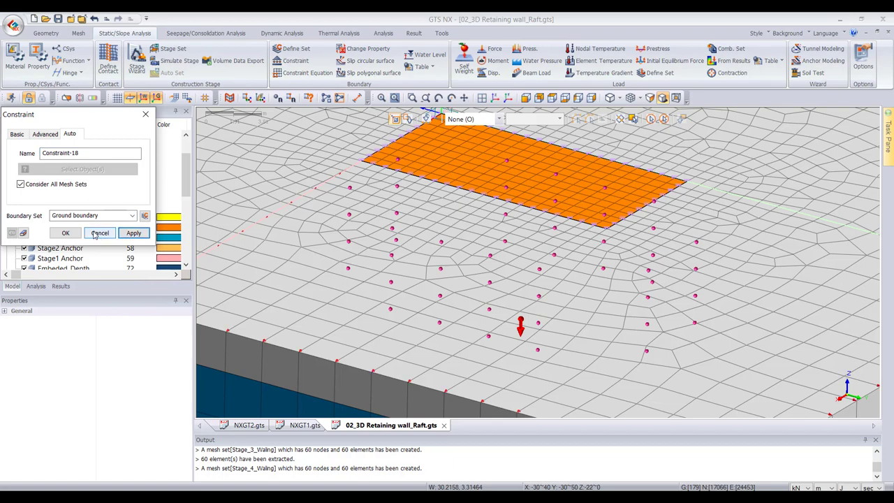
left_click(99, 233)
scroll(475, 241, "down", 5)
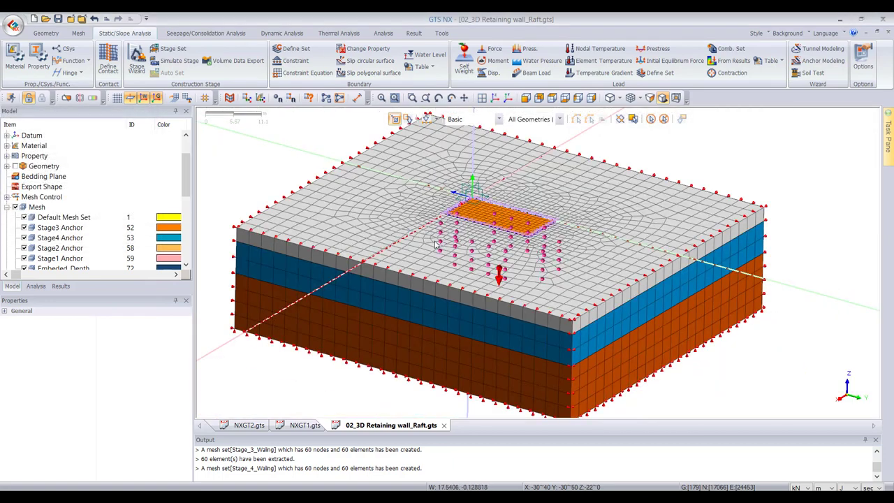
scroll(435, 244, "up", 3)
scroll(27, 213, "down", 5)
scroll(27, 213, "up", 3)
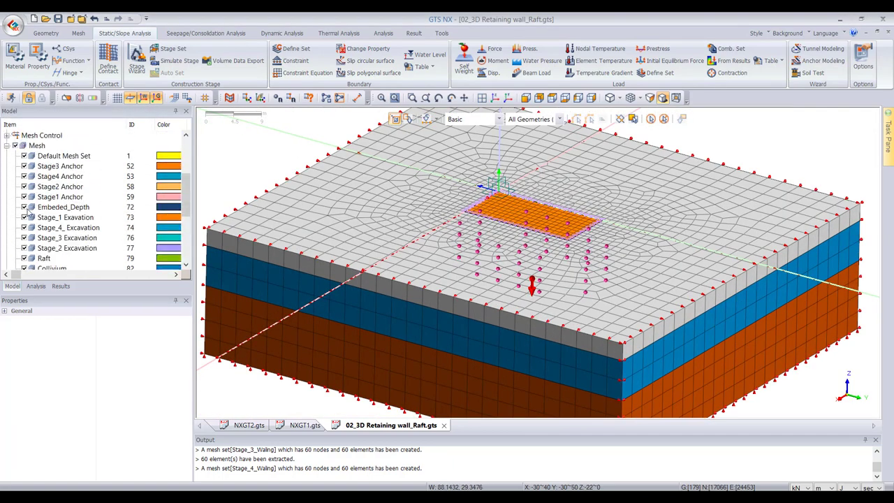
- Hide all mesh sets and show only the Raft mesh set
scroll(13, 164, "up", 1)
left_click(15, 176)
scroll(38, 240, "down", 3)
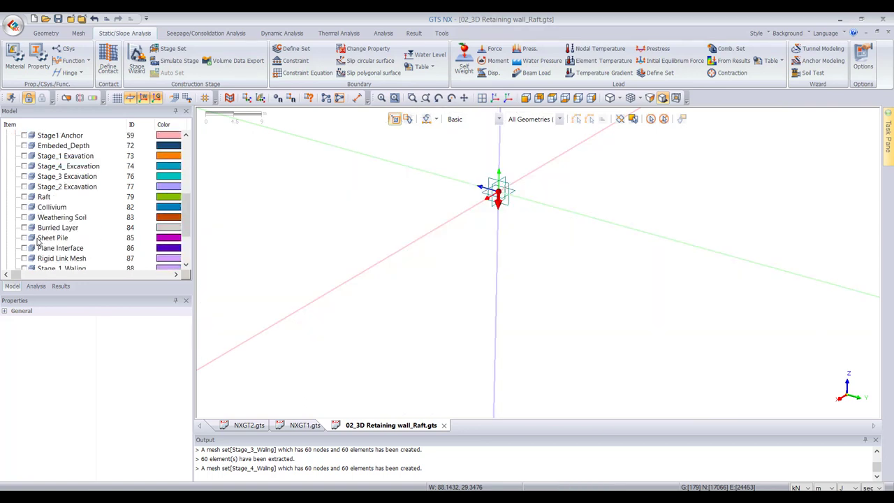
scroll(38, 212, "down", 2)
scroll(27, 180, "up", 1)
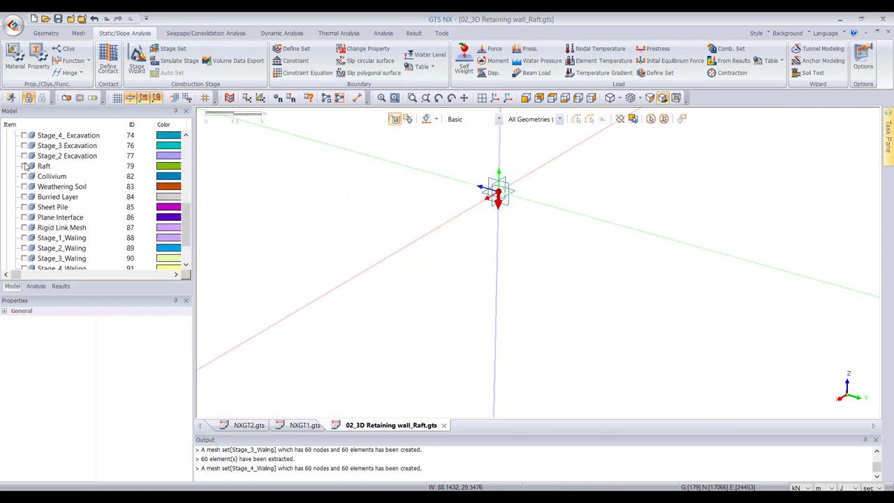
left_click(25, 166)
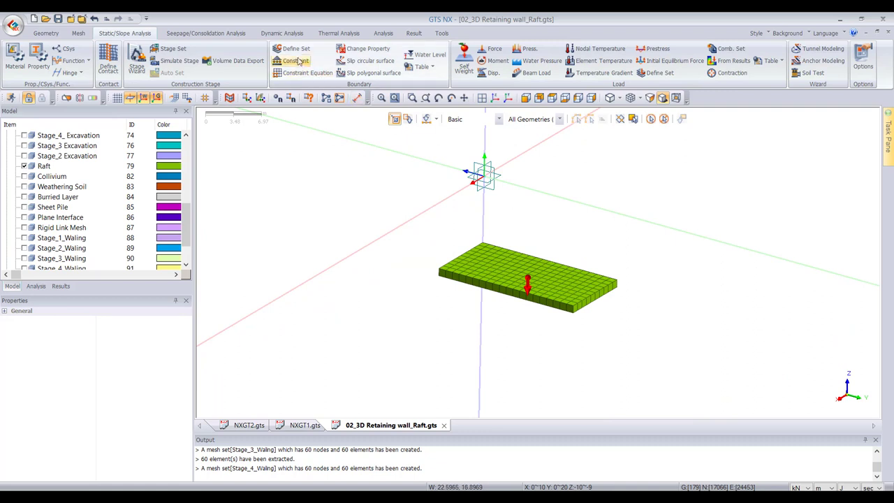
- Start a Change Property boundary for the raft and begin creating a new 3D solid property for it
left_click(367, 49)
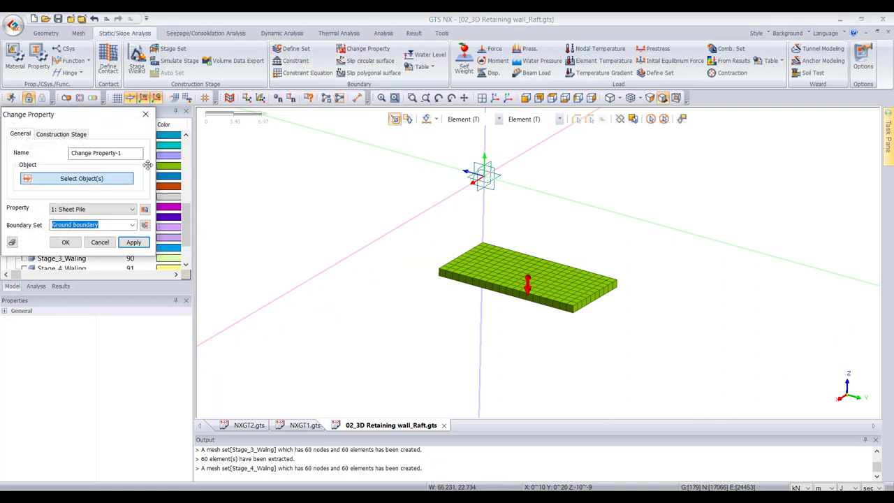
left_click(90, 209)
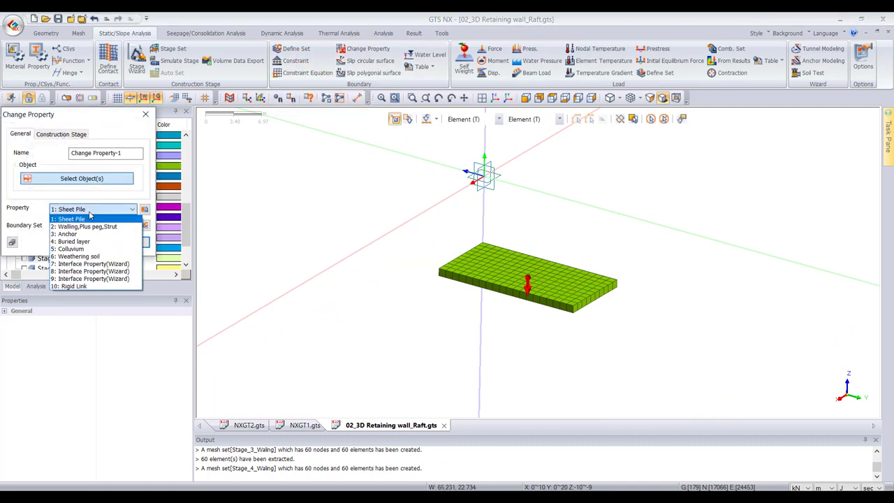
left_click(90, 218)
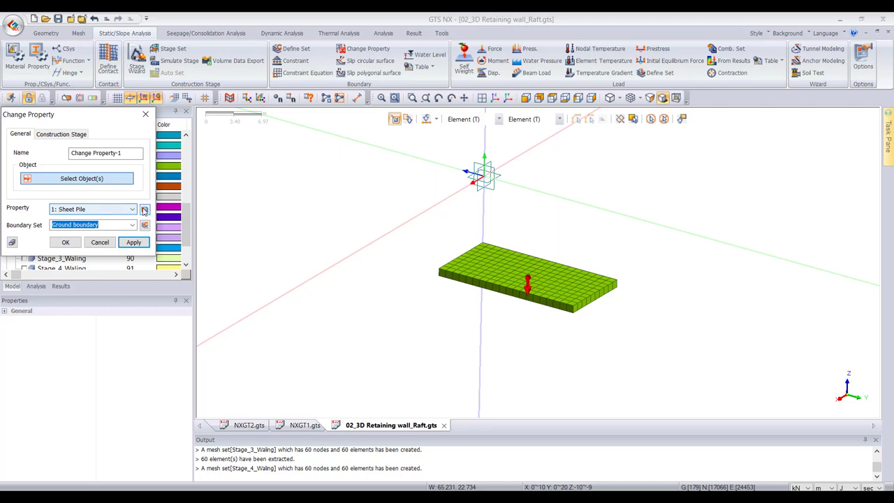
left_click(144, 210)
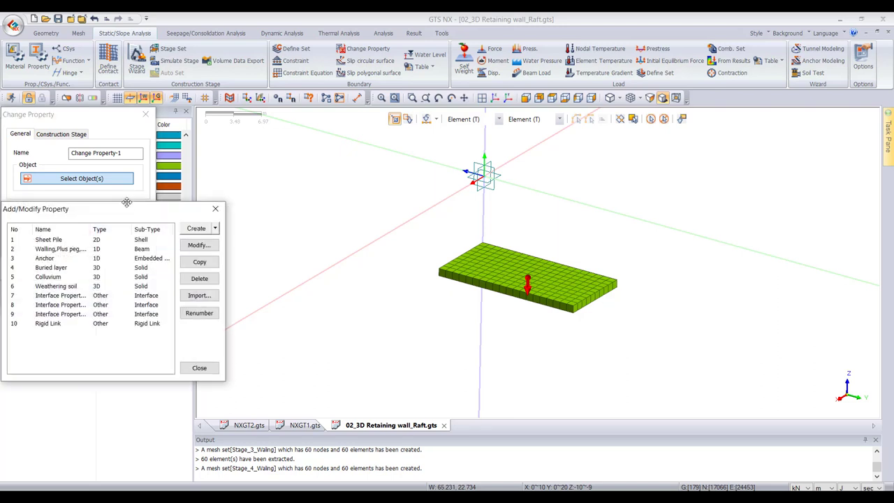
left_click_drag(127, 202, 328, 121)
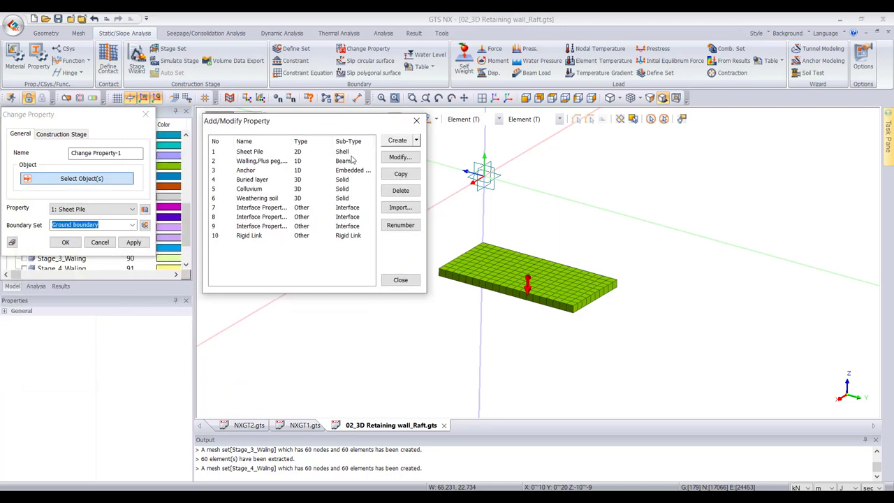
left_click(416, 140)
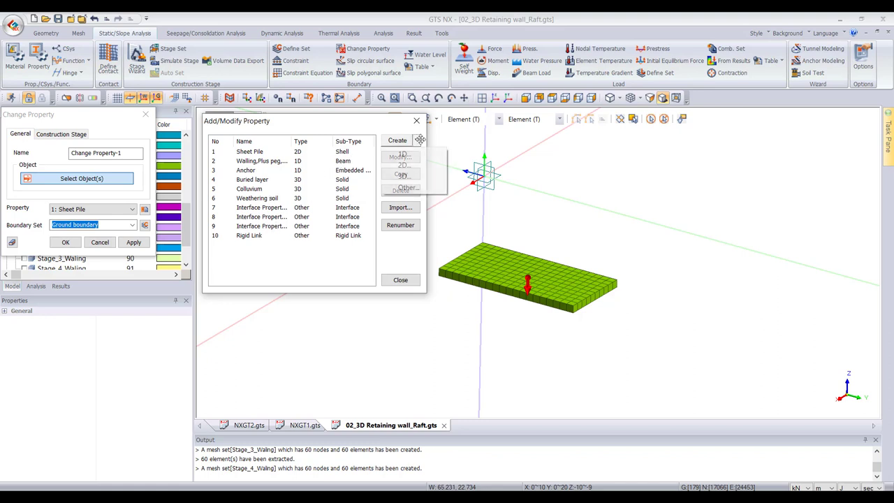
left_click(405, 172)
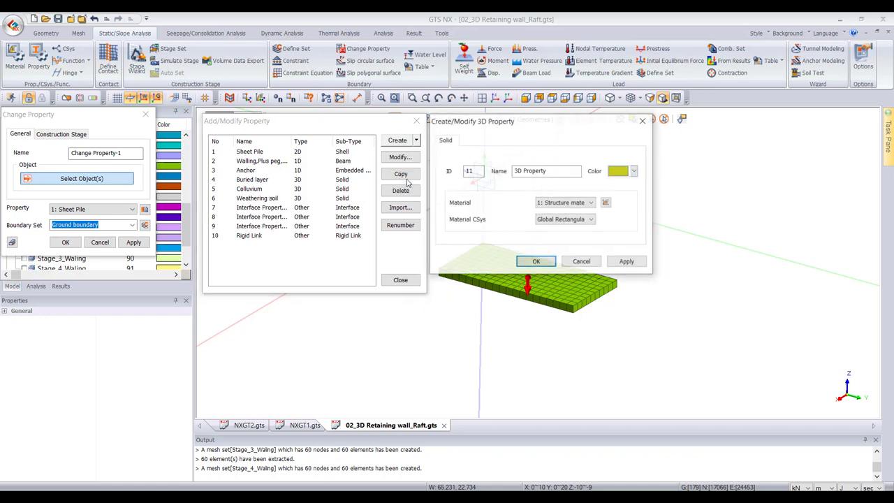
left_click(584, 221)
left_click(579, 206)
left_click(578, 204)
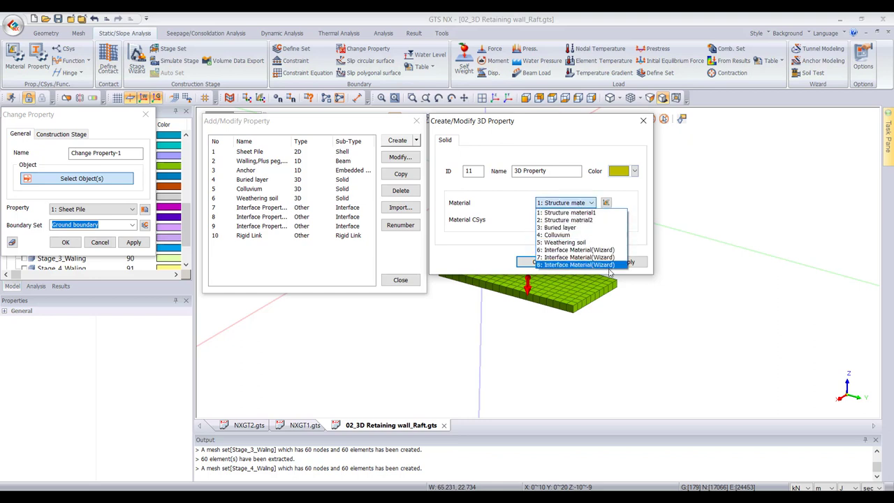
- Create a new isotropic elastic material with an elastic modulus of 2.1e7 kN/m²
left_click(605, 201)
left_click(607, 203)
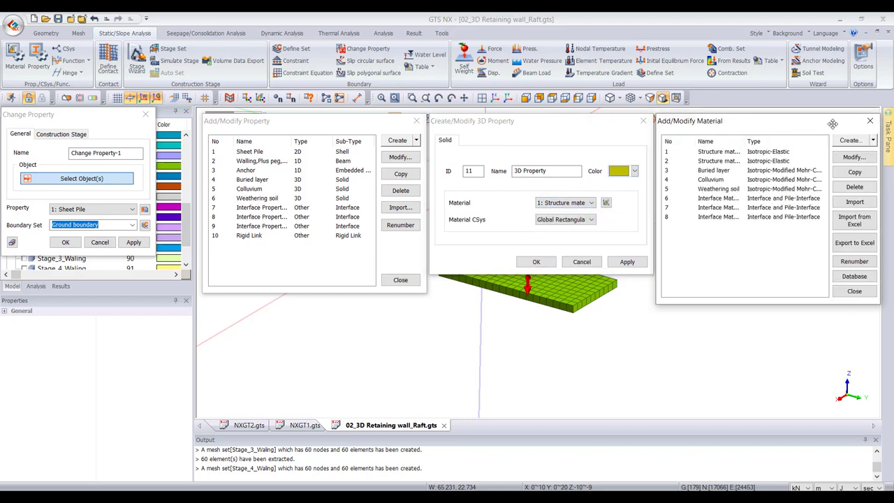
left_click_drag(833, 124, 702, 148)
left_click(743, 165)
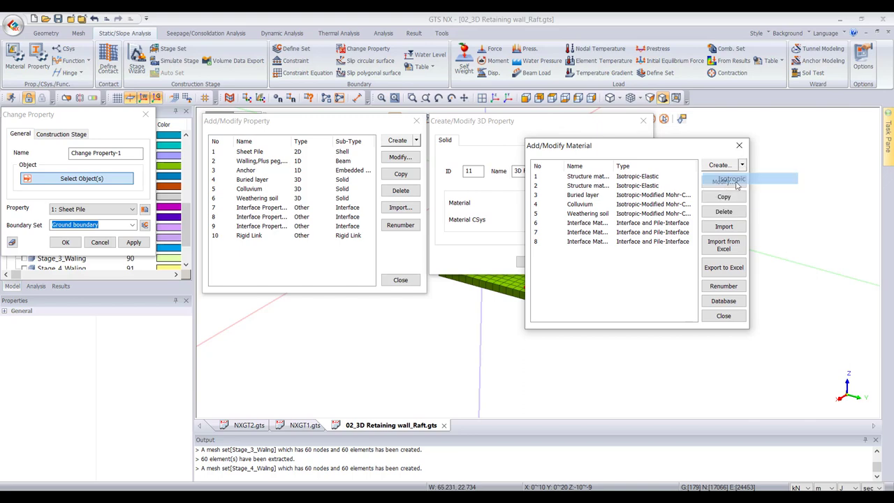
left_click(743, 177)
left_click_drag(702, 148, 467, 131)
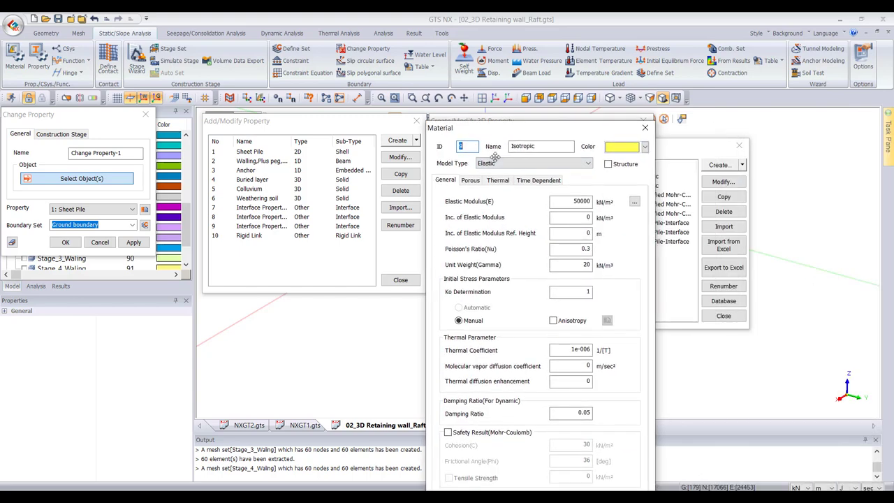
double_click(580, 201)
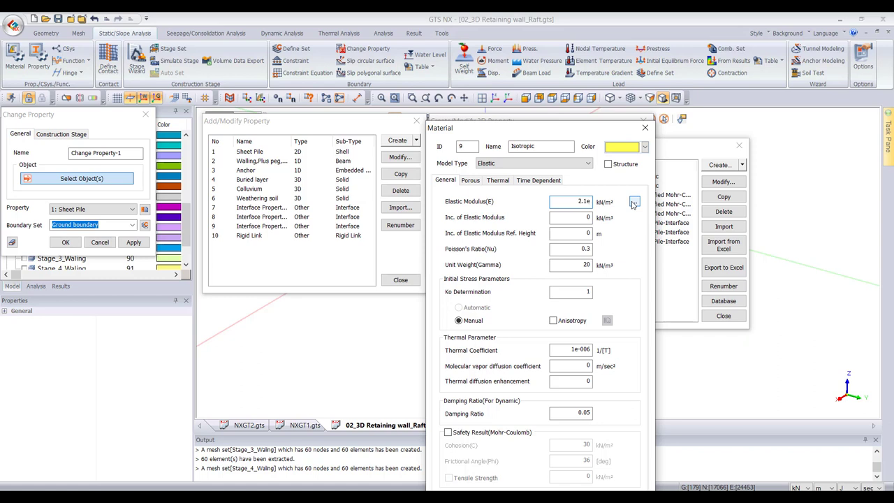
type("2.1e7")
- Set the material's saturated unit weight to 25 kN/m³, name it Concrete and add it to the material list
double_click(589, 264)
left_click(475, 180)
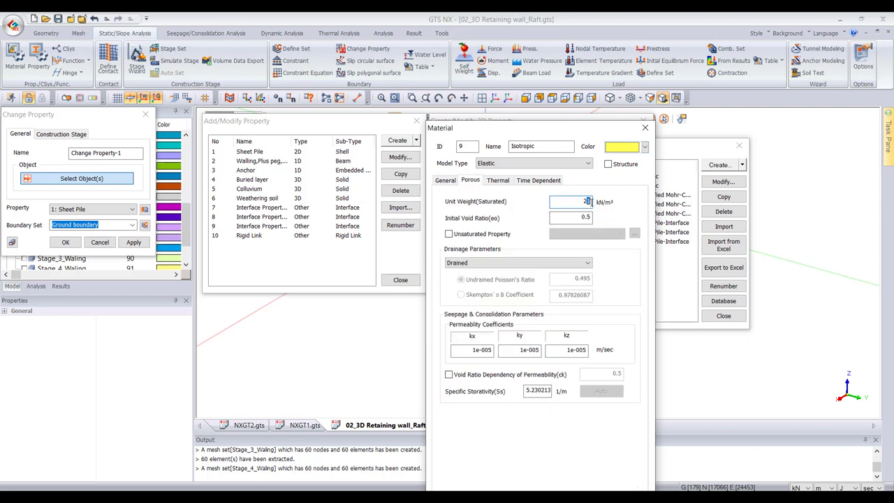
type("5")
left_click_drag(536, 146, 464, 153)
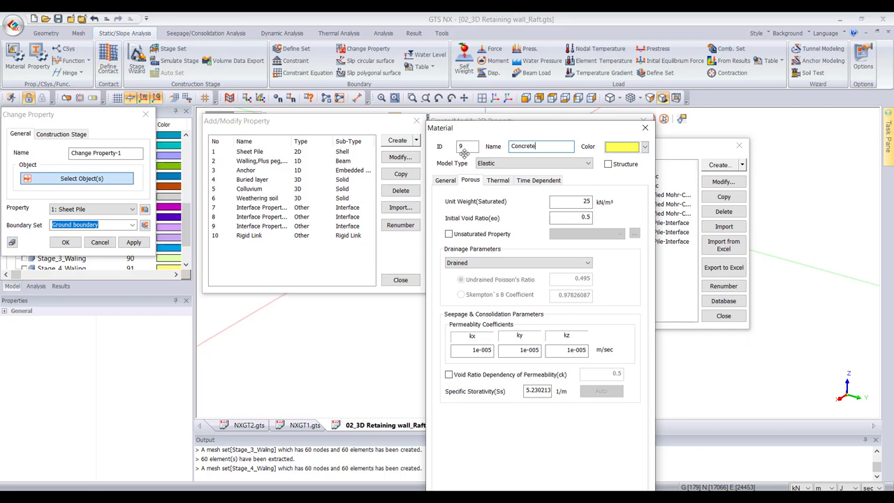
left_click_drag(478, 128, 446, 79)
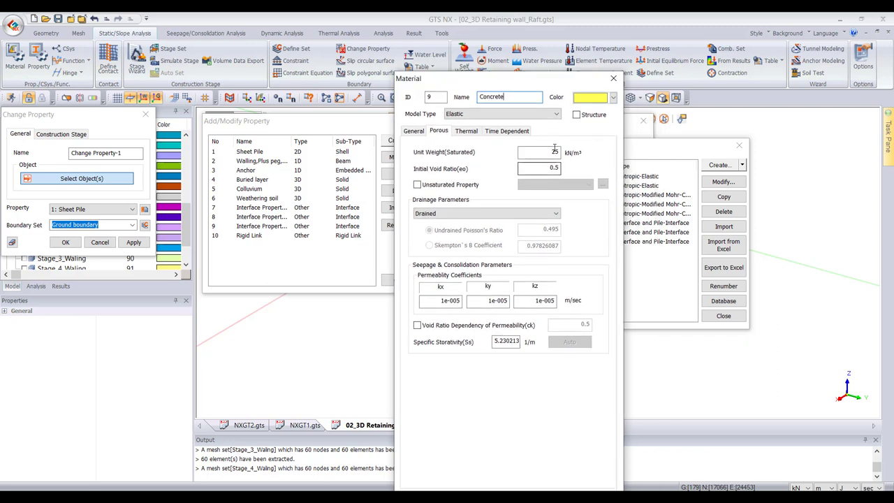
left_click_drag(540, 80, 539, 38)
left_click(596, 456)
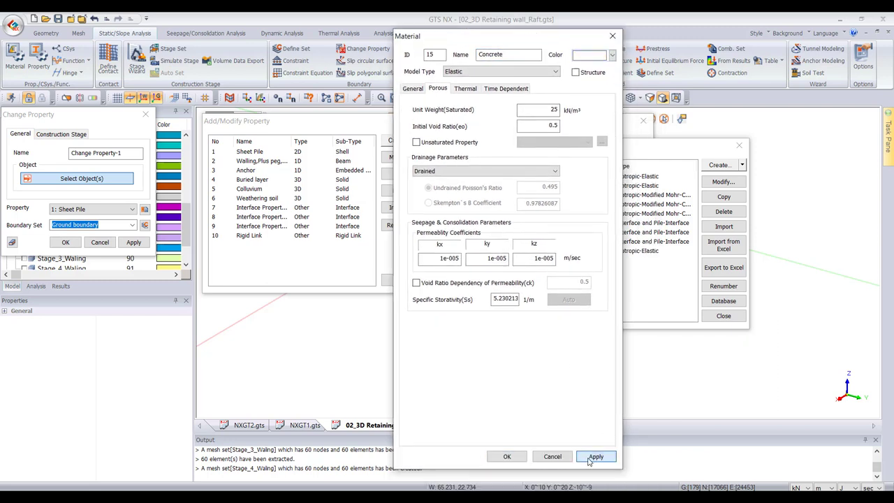
left_click(553, 457)
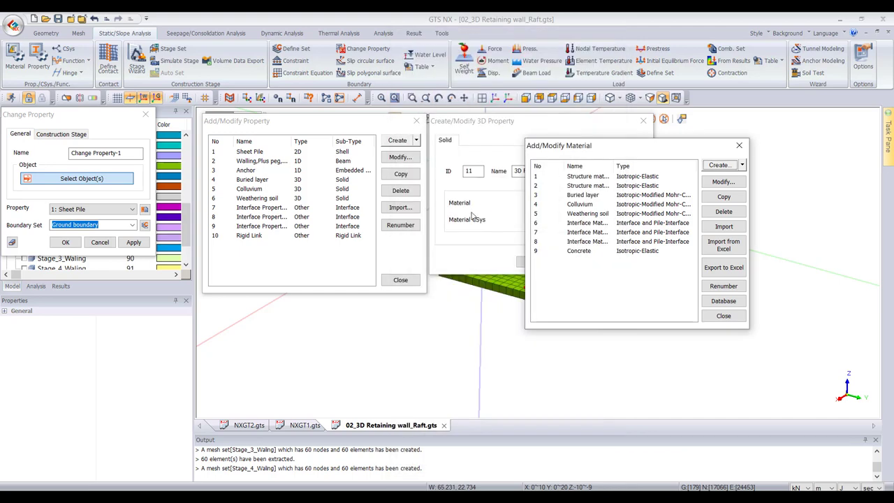
- Assign the Concrete material to the new 3D solid property, name it Raft and add it to the property list
left_click(739, 145)
left_click(563, 203)
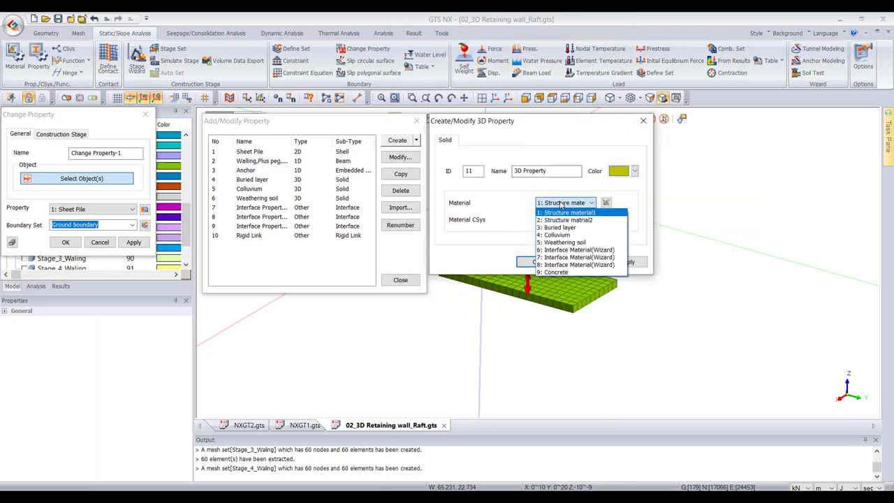
left_click(563, 272)
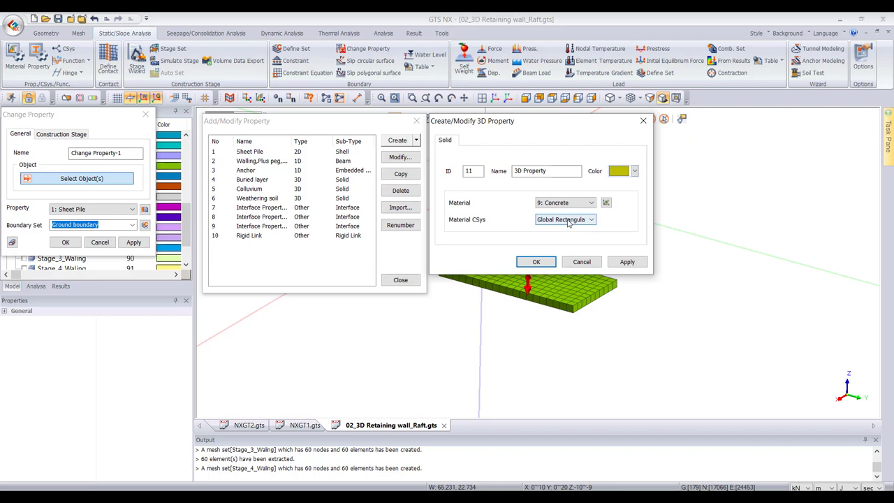
double_click(556, 171)
type("Raft")
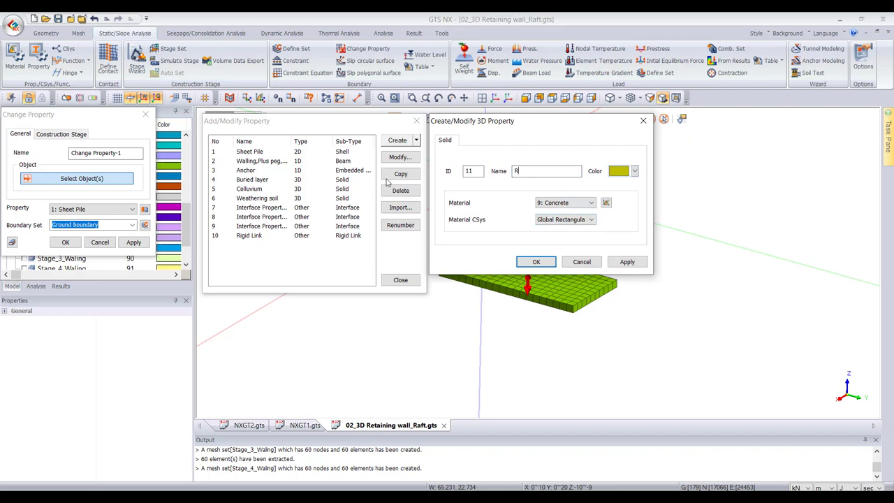
left_click(627, 262)
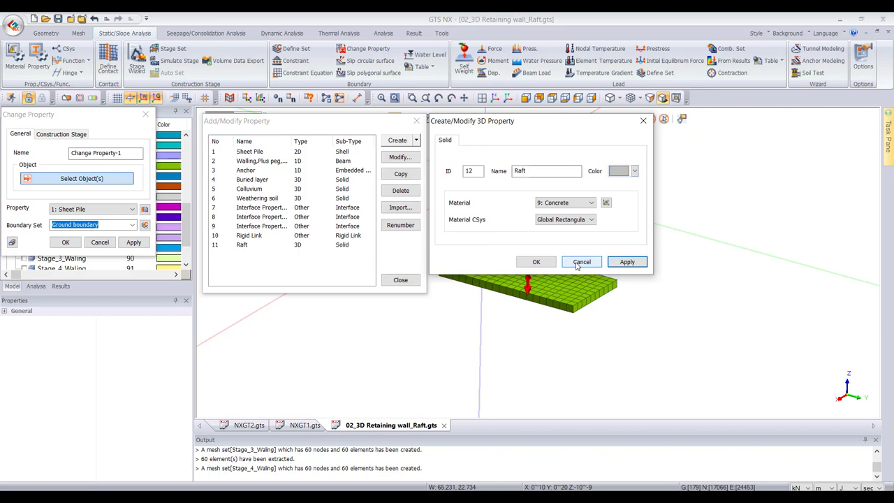
left_click(581, 262)
left_click(401, 279)
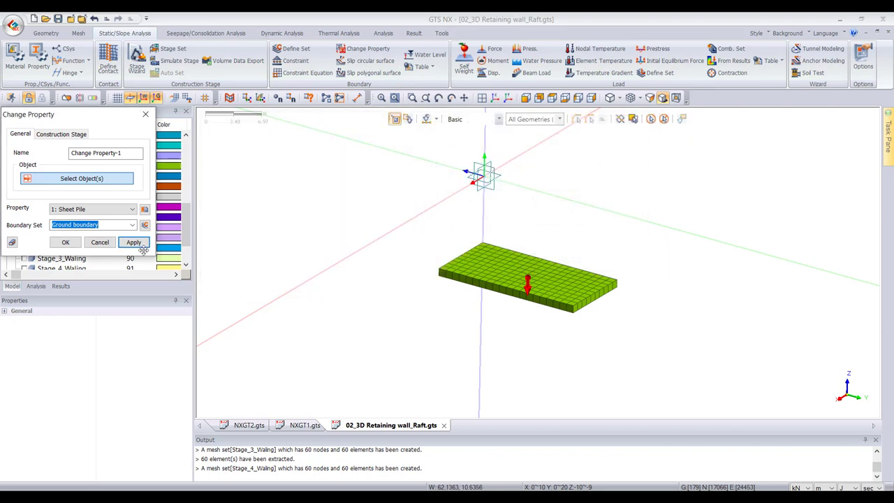
- Choose the Raft property for the Change Property boundary and select all displayed raft elements
left_click(96, 210)
left_click(70, 296)
left_click(650, 118)
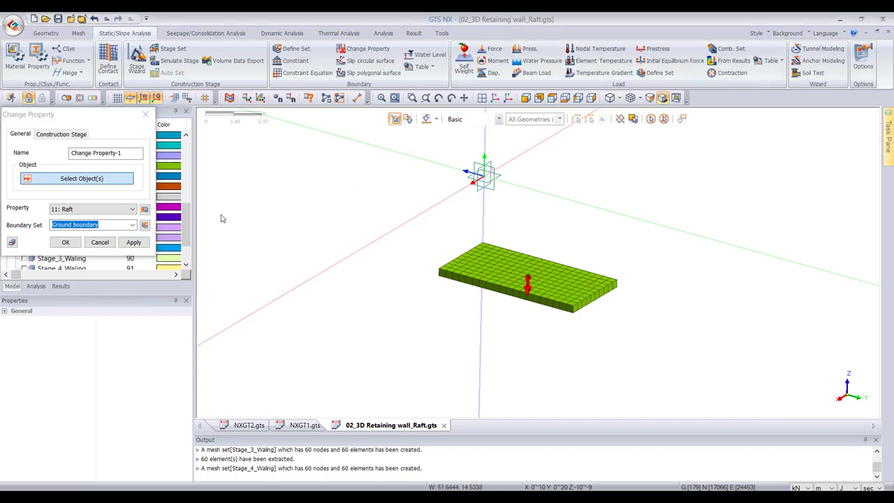
left_click(77, 179)
left_click(479, 271)
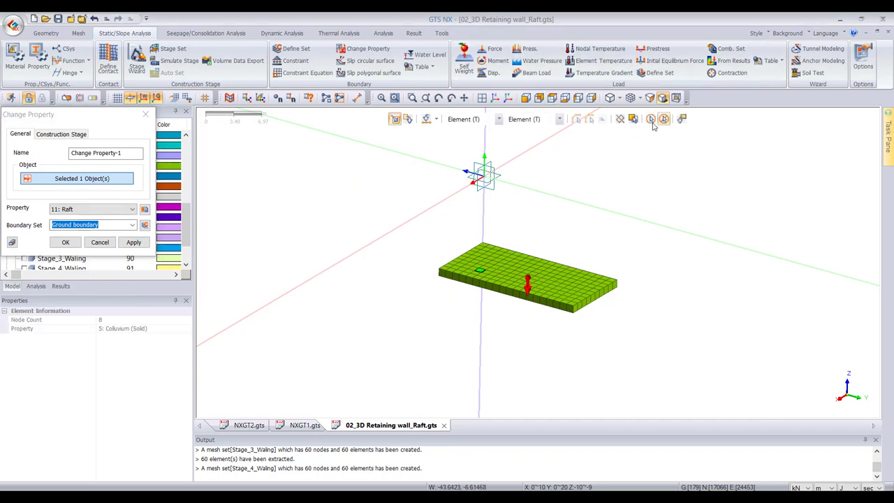
left_click(650, 119)
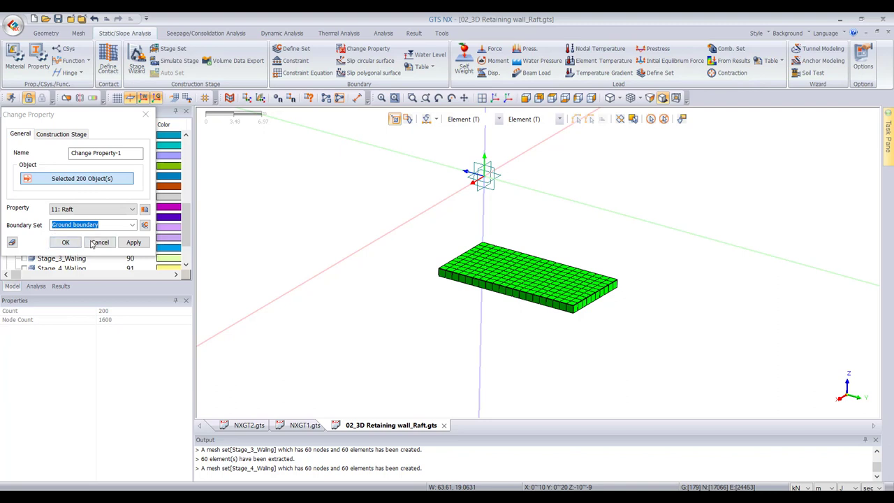
- Put the property change in a boundary set named Raft and apply it
left_click_drag(125, 225, 1, 224)
type("Raft")
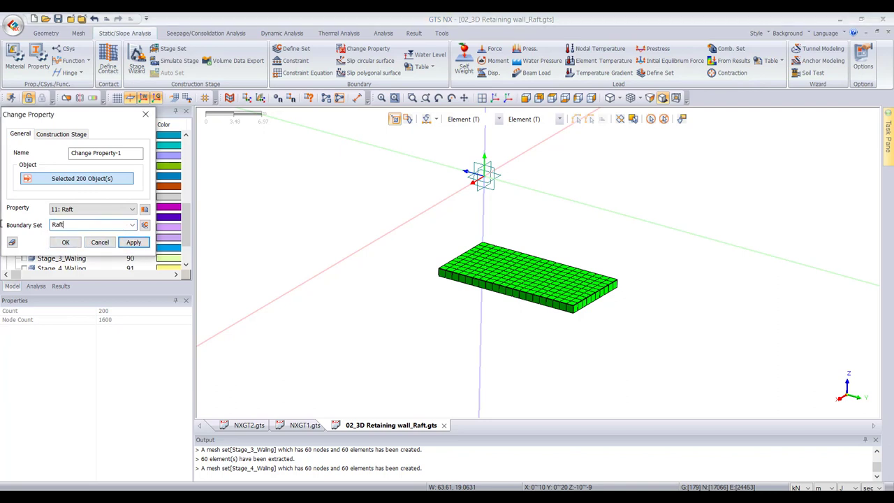
left_click(134, 245)
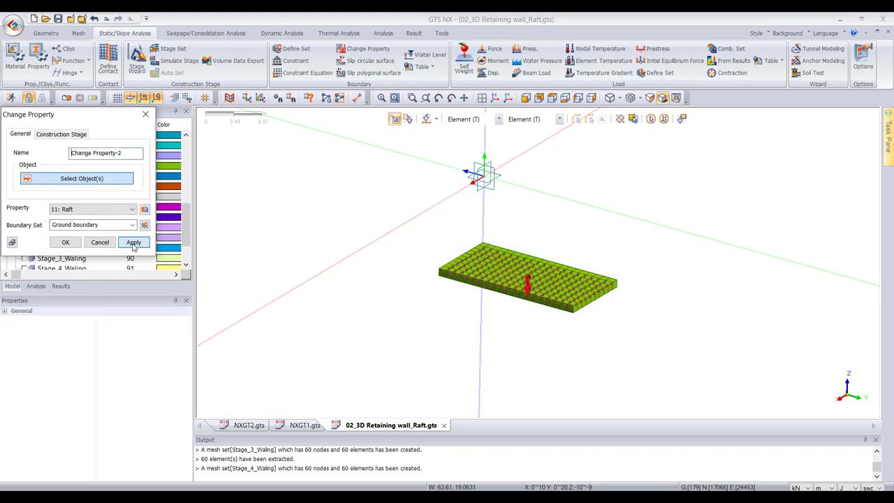
left_click(100, 242)
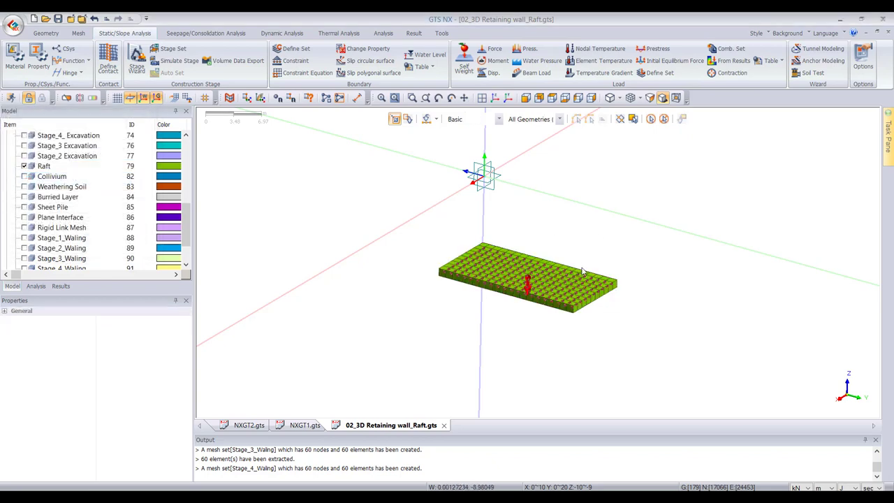
scroll(606, 280, "up", 5)
scroll(612, 243, "down", 6)
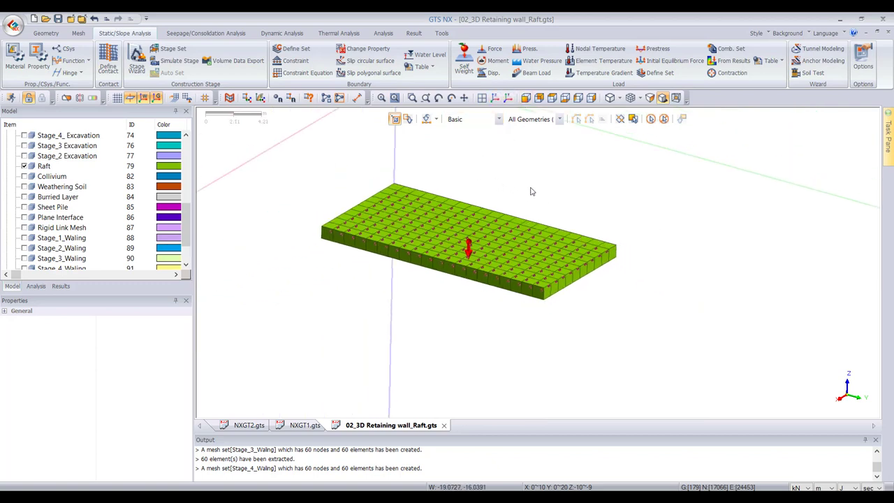
middle_click_drag(531, 192, 683, 164)
left_click_drag(540, 178, 533, 195)
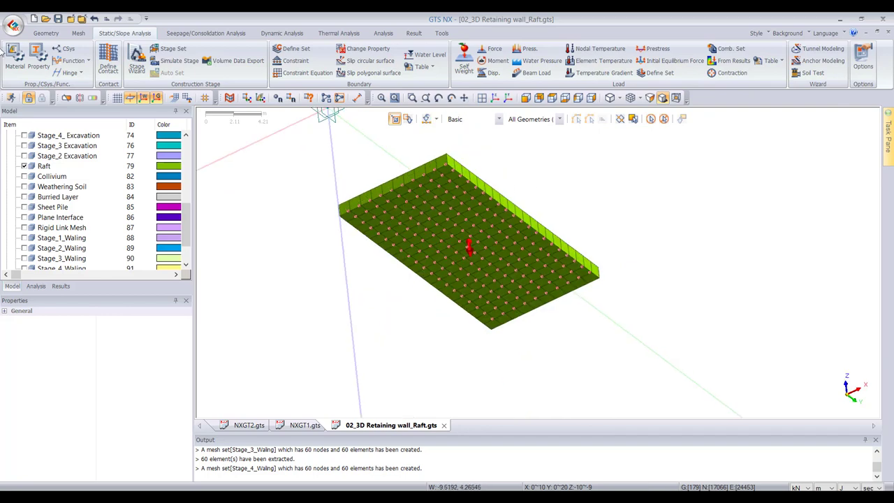
left_click(56, 35)
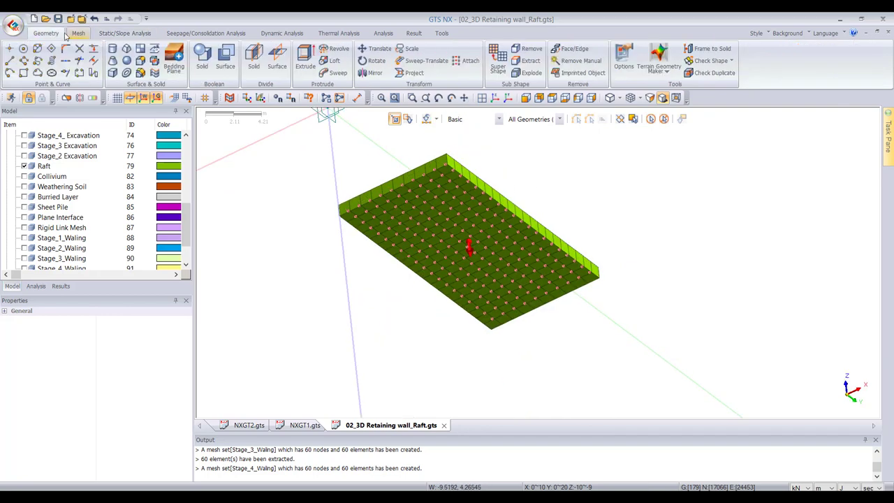
left_click(9, 60)
left_click(38, 135)
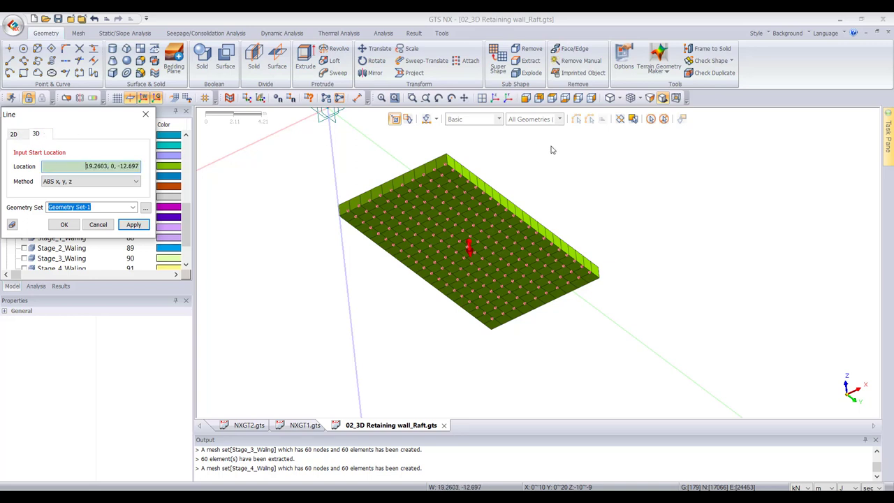
middle_click_drag(552, 149, 455, 136)
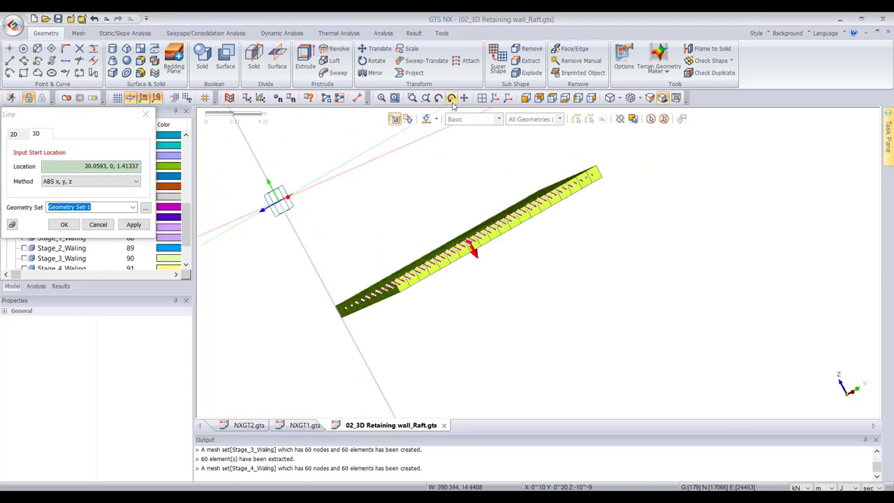
key("Escape")
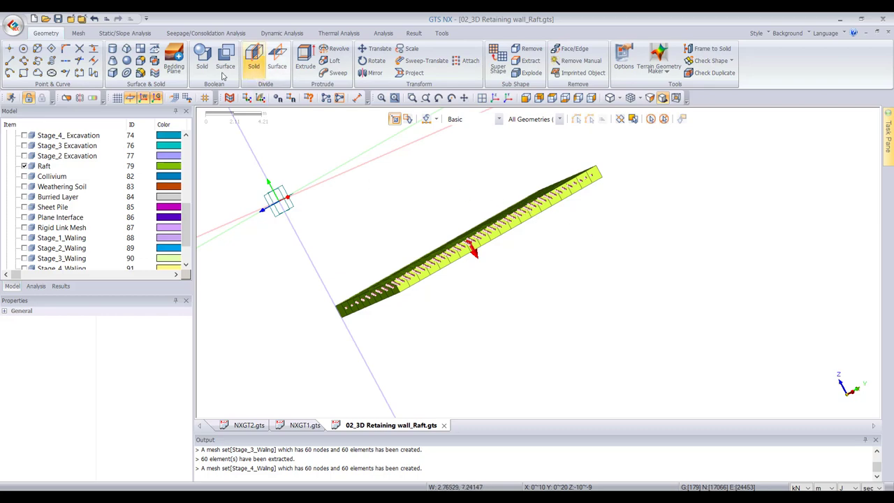
- Show the Weathering Soil mesh set together with the raft and view both from the front
left_click(483, 98)
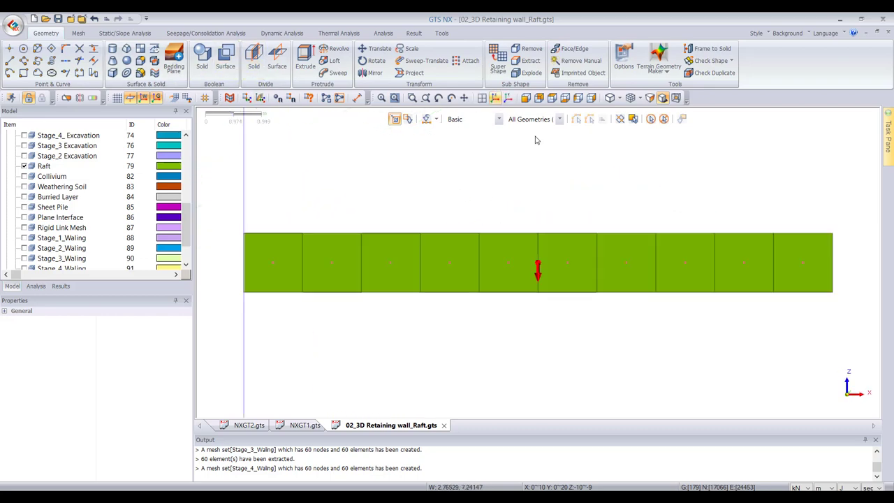
scroll(57, 238, "down", 2)
scroll(30, 223, "up", 2)
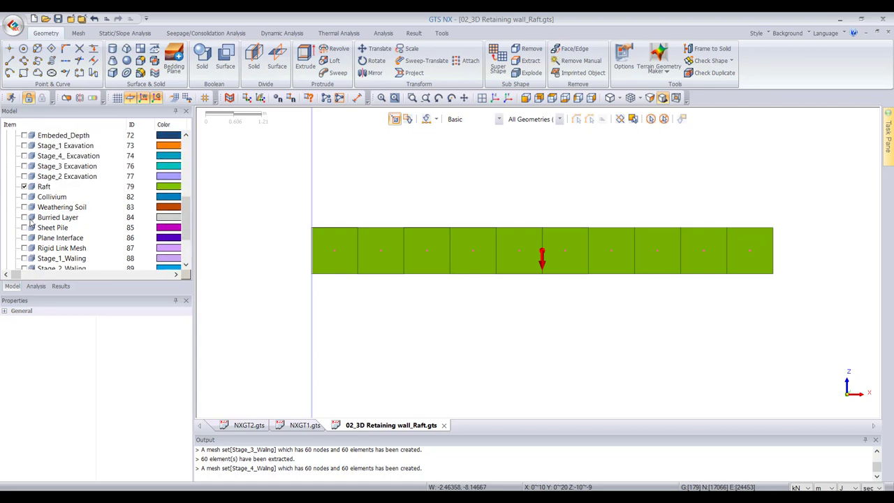
left_click(24, 208)
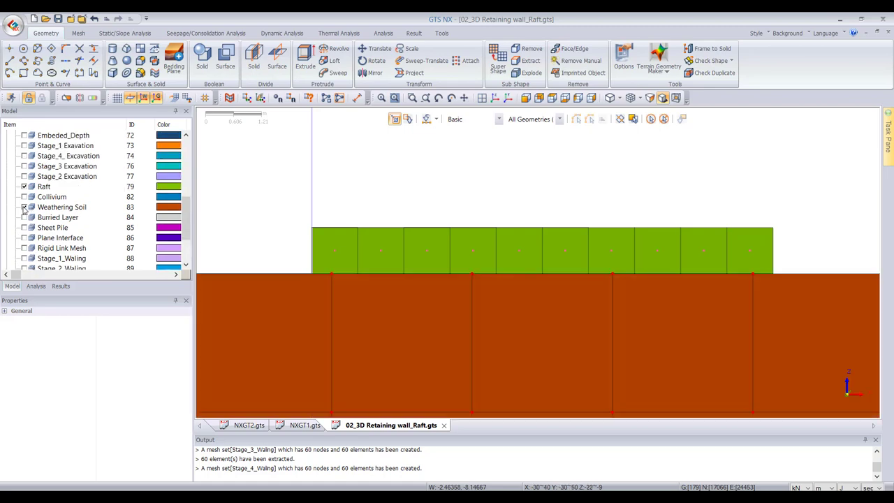
middle_click_drag(465, 215, 487, 167)
scroll(461, 203, "down", 6)
scroll(484, 204, "down", 2)
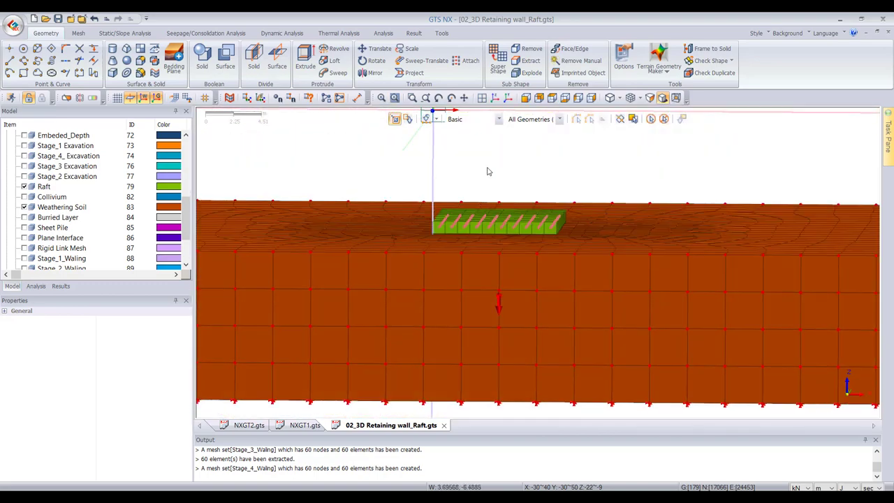
left_click(495, 98)
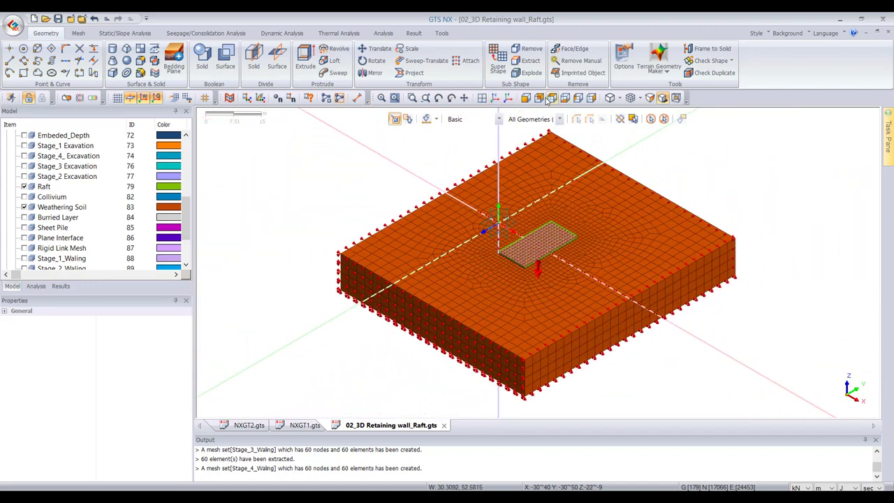
left_click(525, 98)
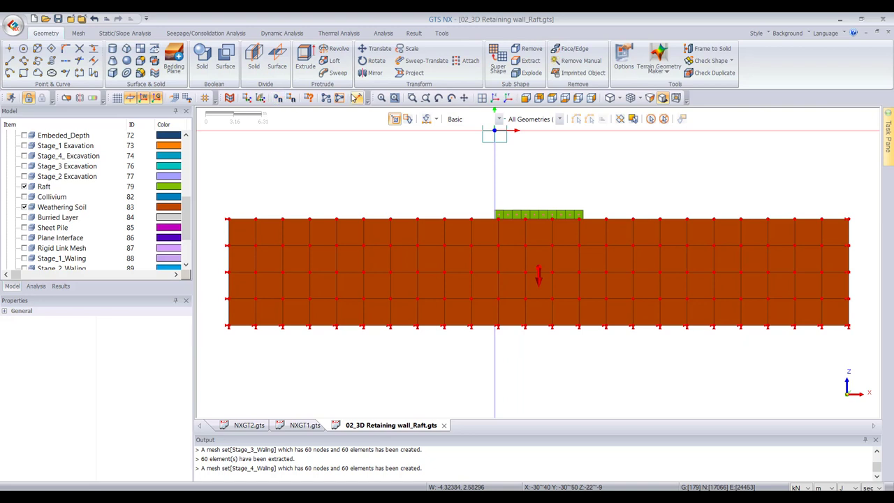
- Measure the distance from the top of the weathering soil beneath the raft to the node two element rows lower
left_click(526, 219)
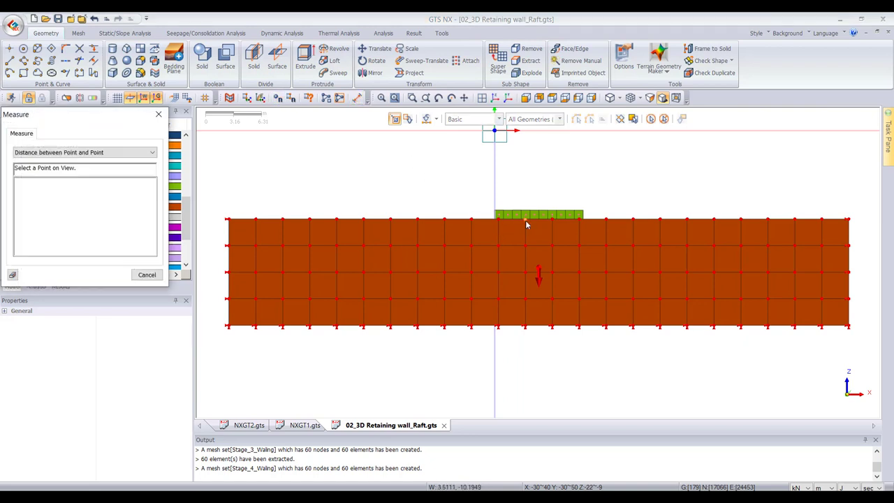
left_click(526, 271)
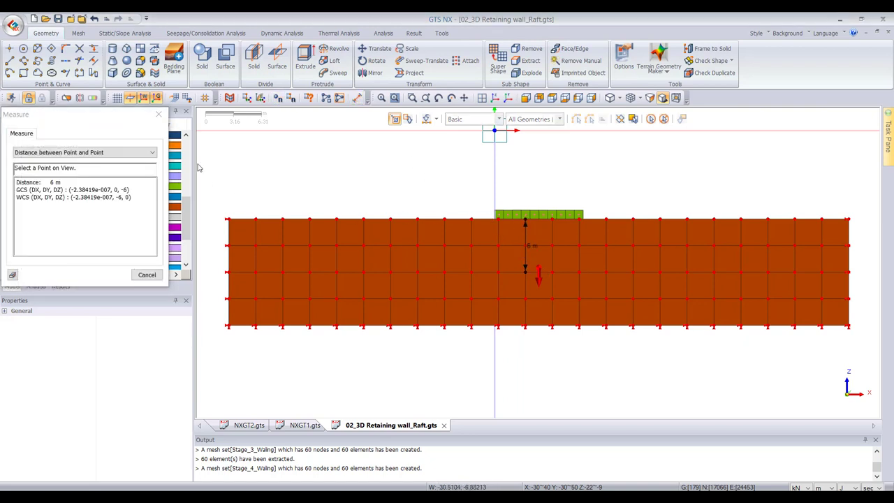
left_click(159, 114)
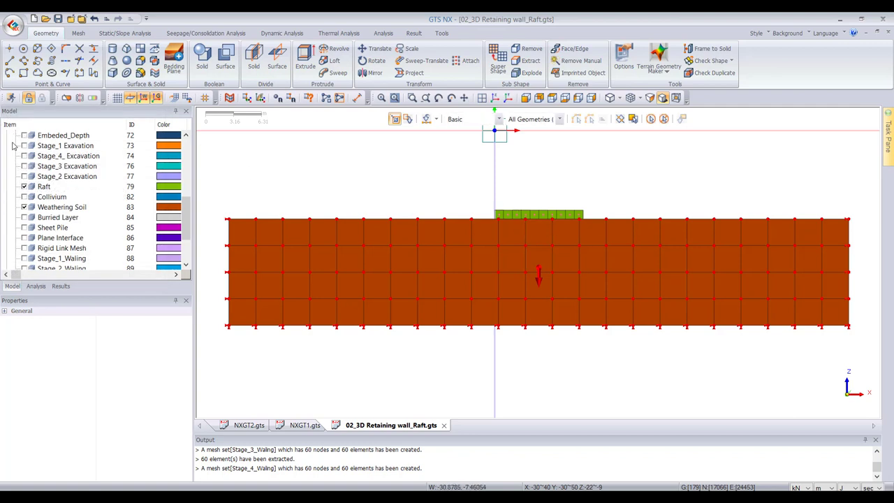
- Hide the Weathering Soil mesh set and turn off the display of the Ground boundary and Raft boundary sets
left_click(24, 206)
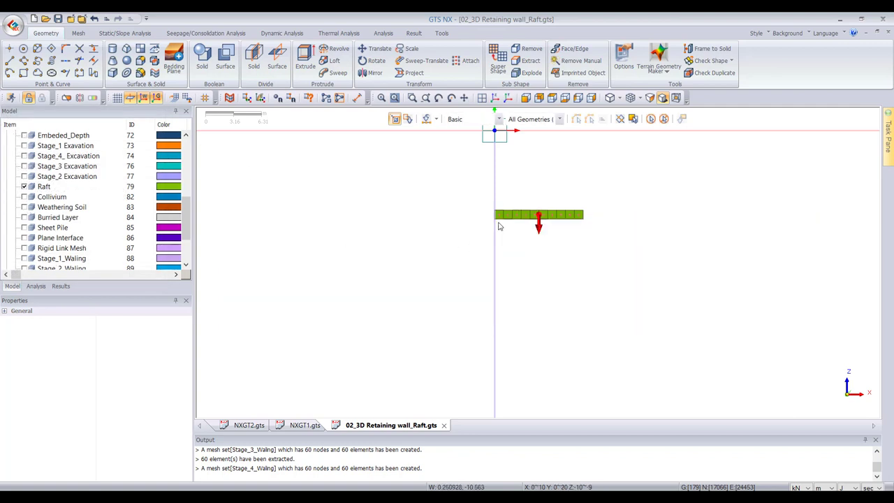
middle_click_drag(499, 226, 437, 152)
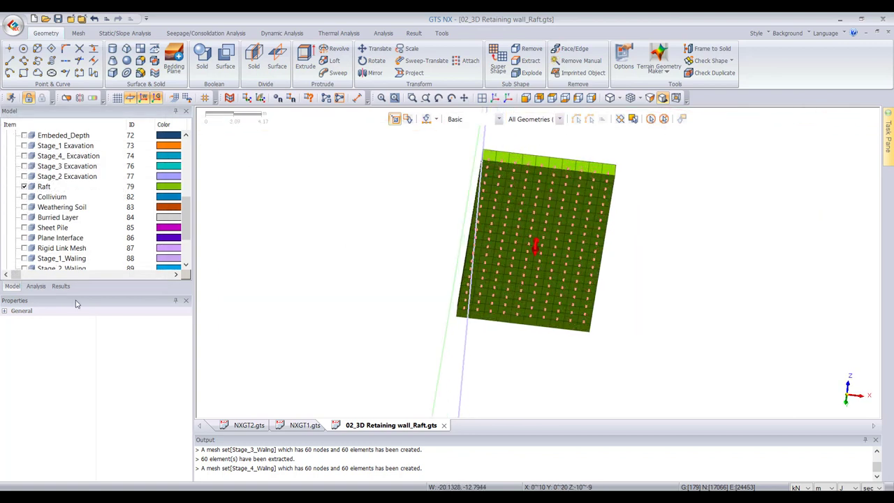
left_click(36, 286)
left_click(24, 167)
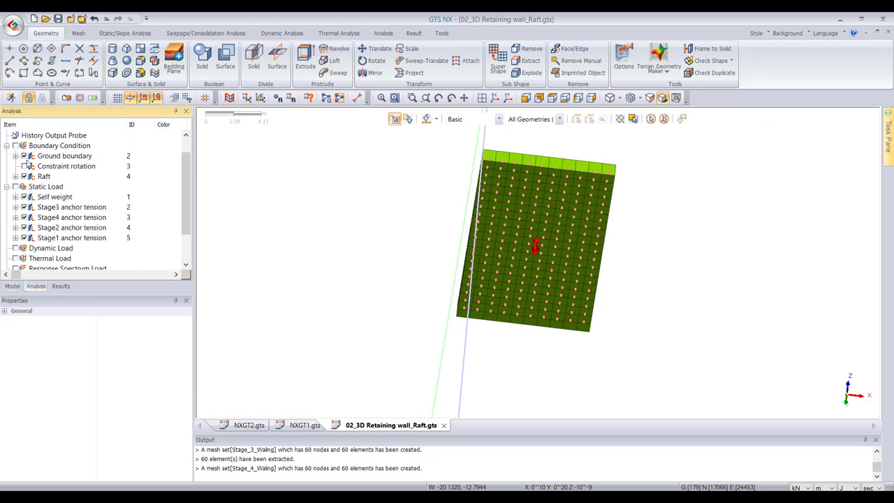
middle_click_drag(270, 163, 442, 182)
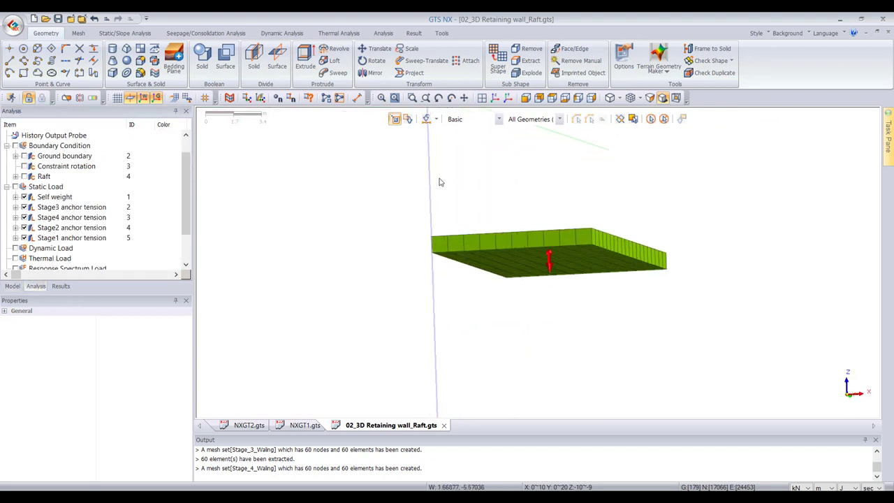
- Draw a 3D line 6 m straight down from a mesh node near the corner of the raft's underside
left_click(10, 61)
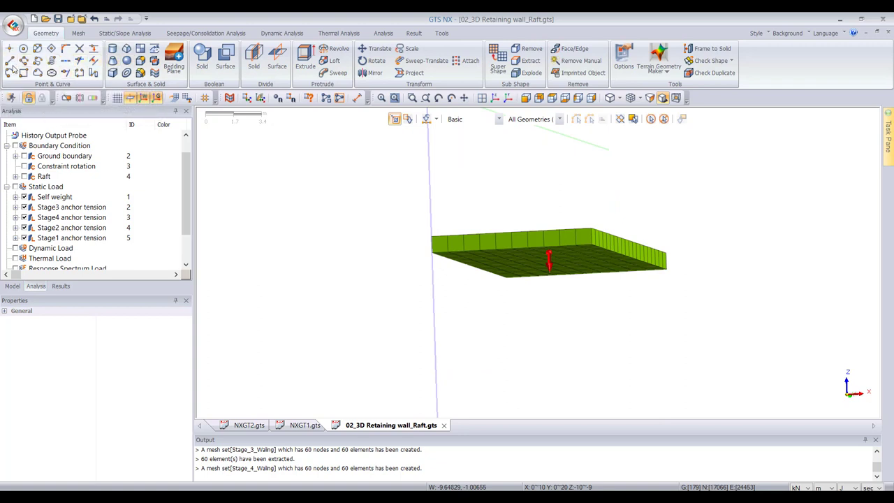
middle_click_drag(549, 236, 587, 194)
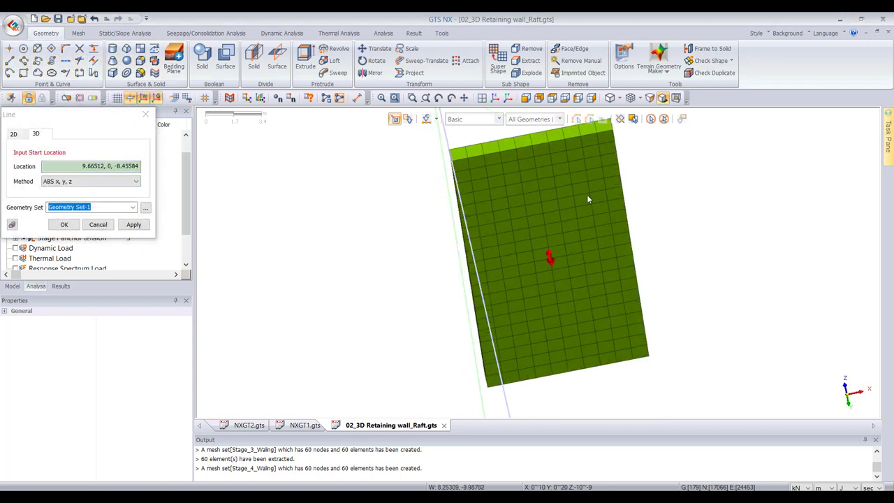
left_click(480, 176)
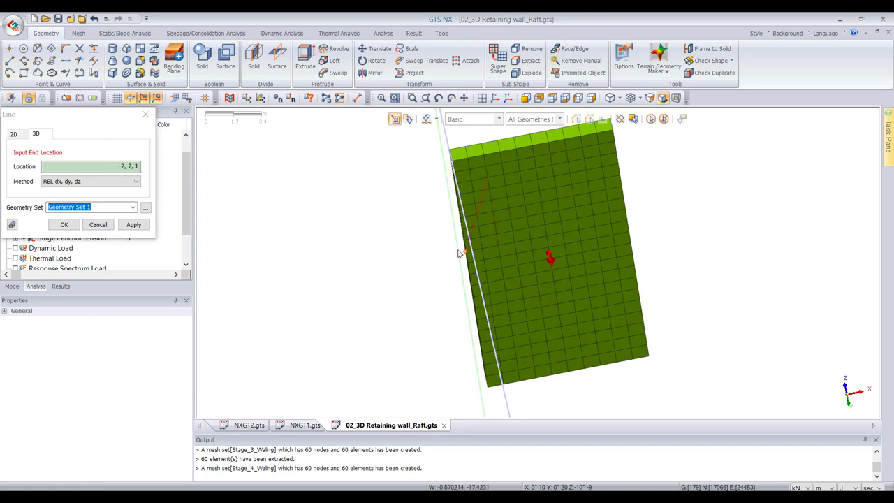
left_click(75, 167)
type("0")
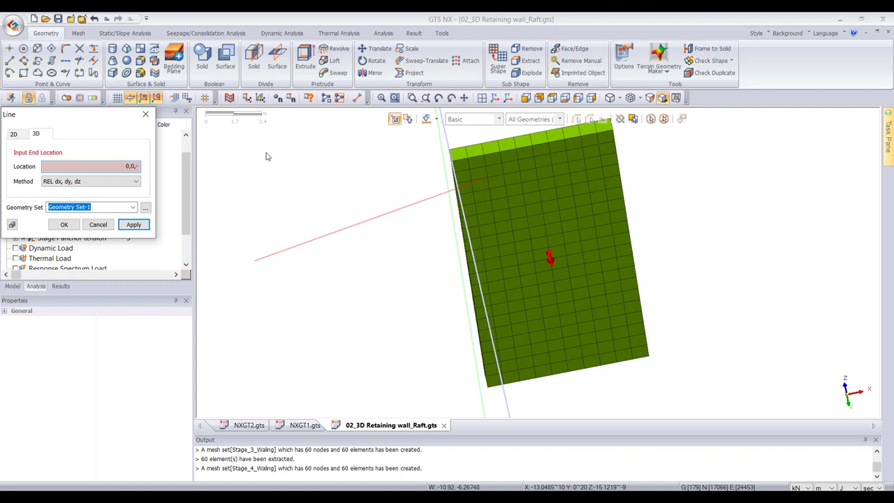
type(",0,-")
key("Return")
scroll(302, 173, "down", 1)
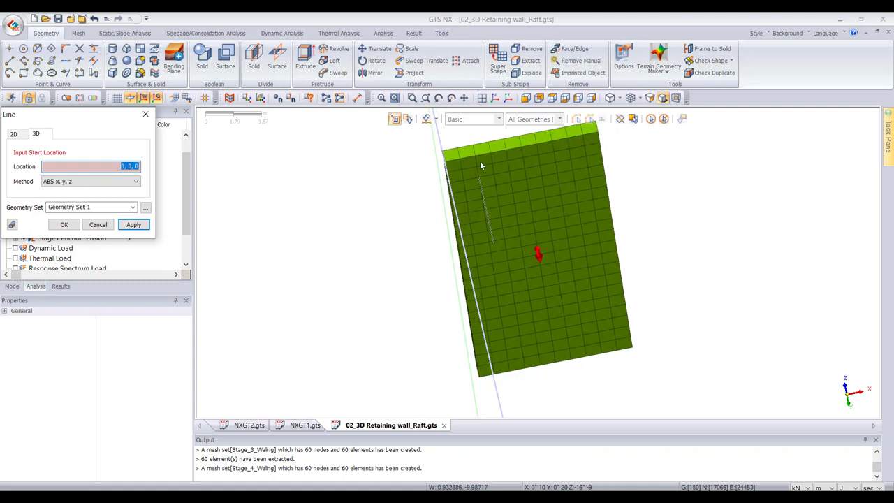
- Copy the vertical line uniformly 2 times at 3 m spacing along the two-point vector from 2, 2, -10 to 5, 2, -10
left_click(145, 114)
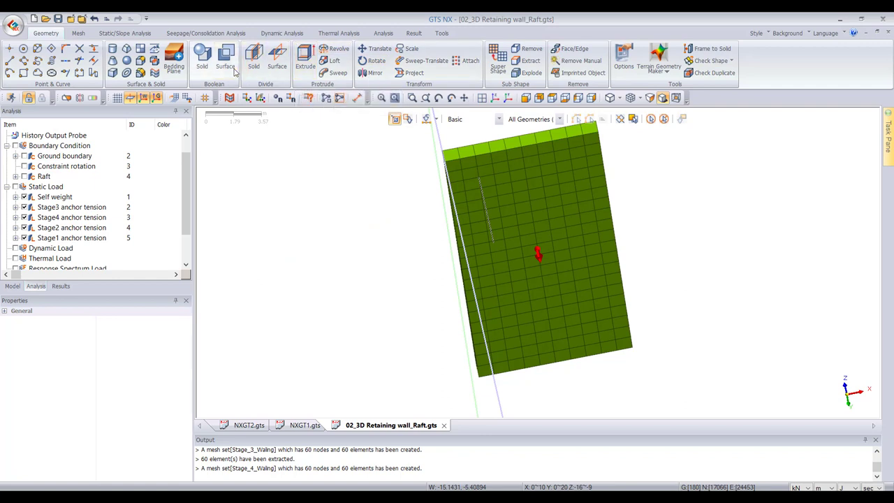
left_click(379, 48)
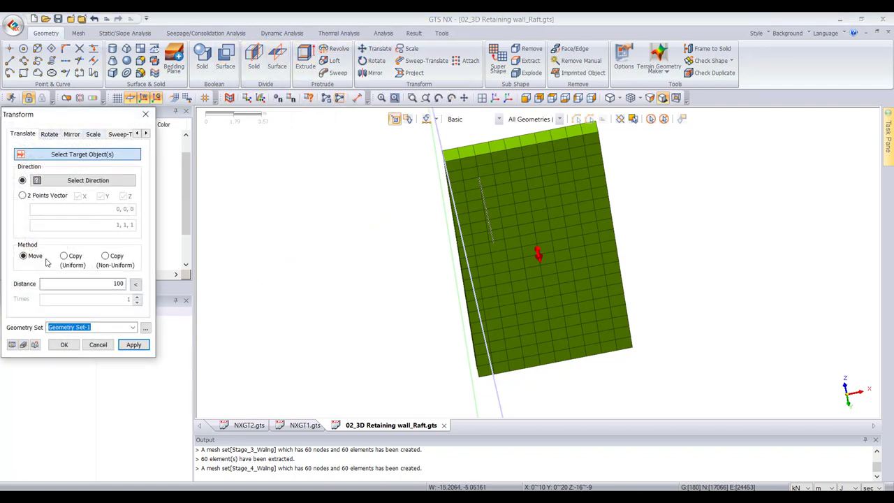
left_click(63, 256)
double_click(117, 283)
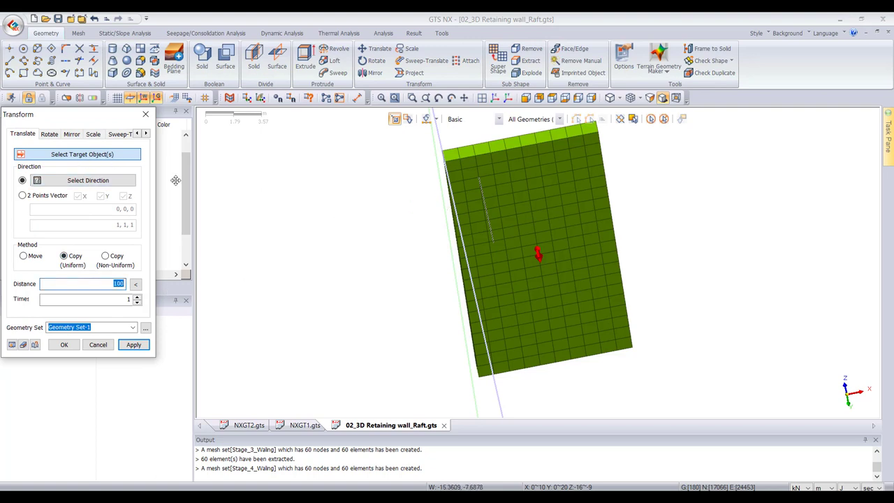
left_click(487, 228)
left_click(133, 181)
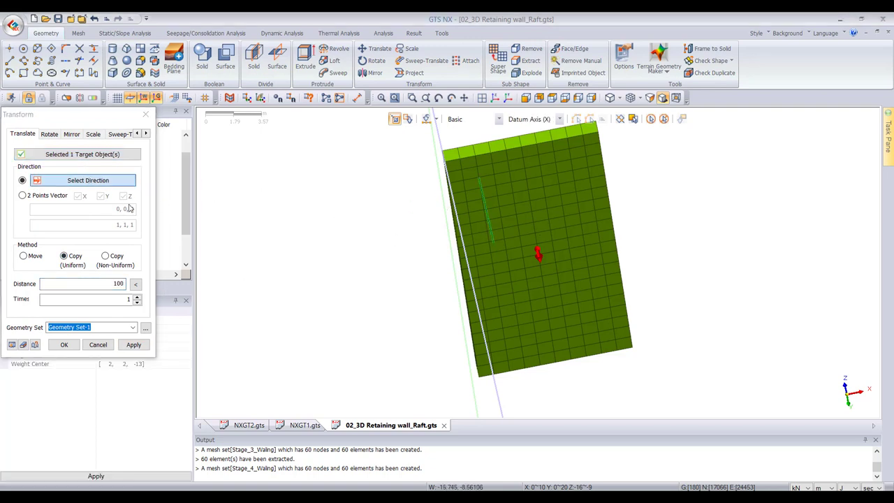
left_click(28, 198)
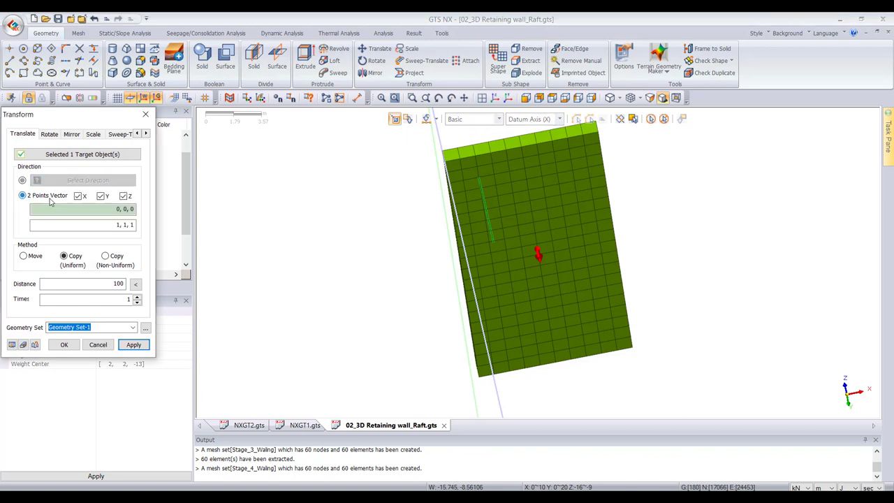
left_click(478, 180)
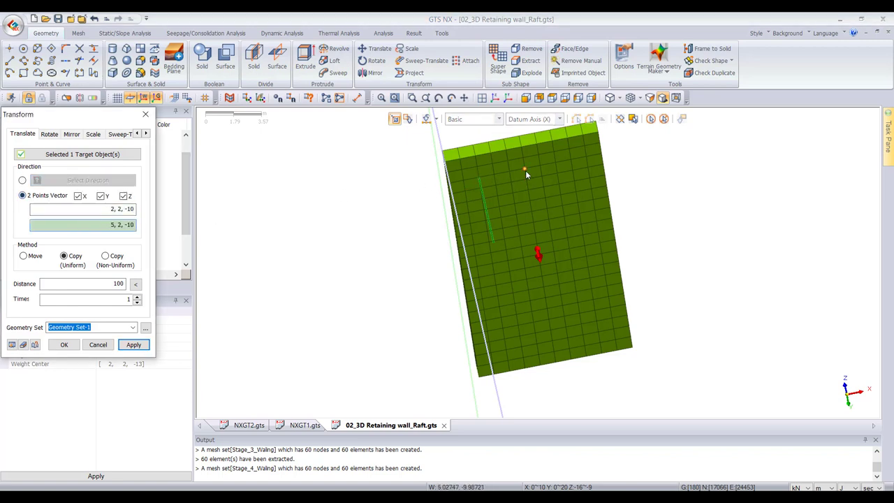
left_click(525, 171)
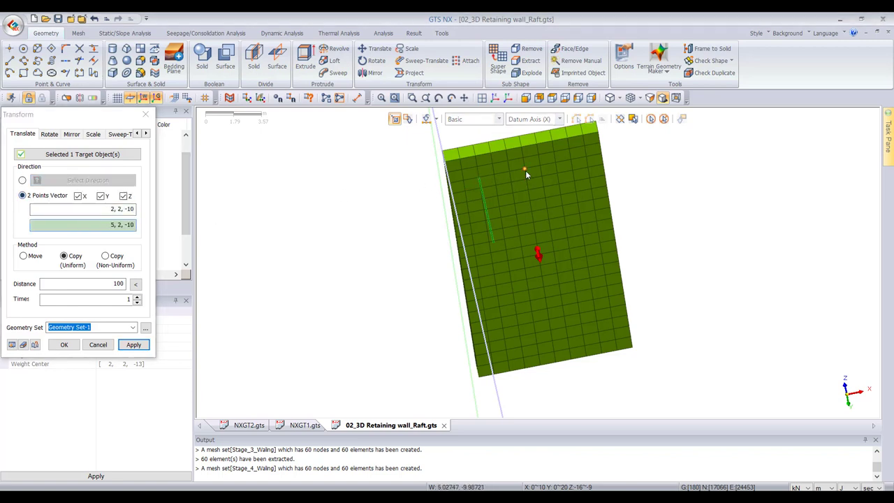
left_click(136, 285)
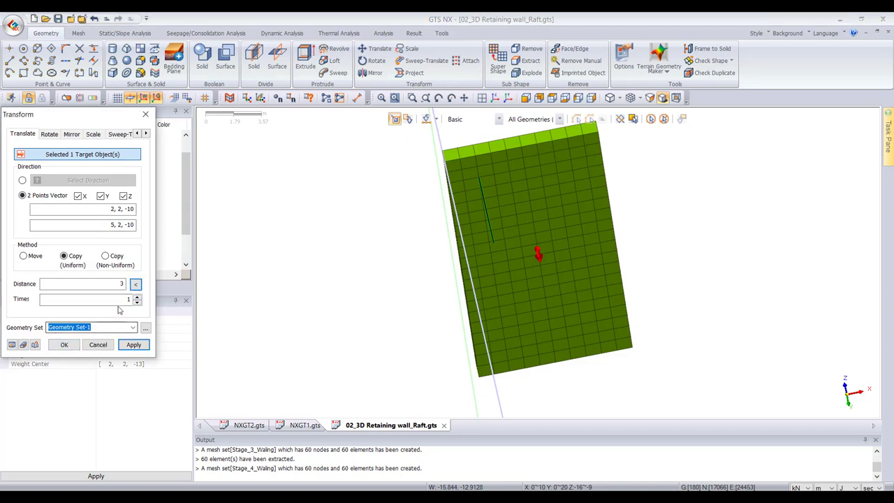
double_click(134, 299)
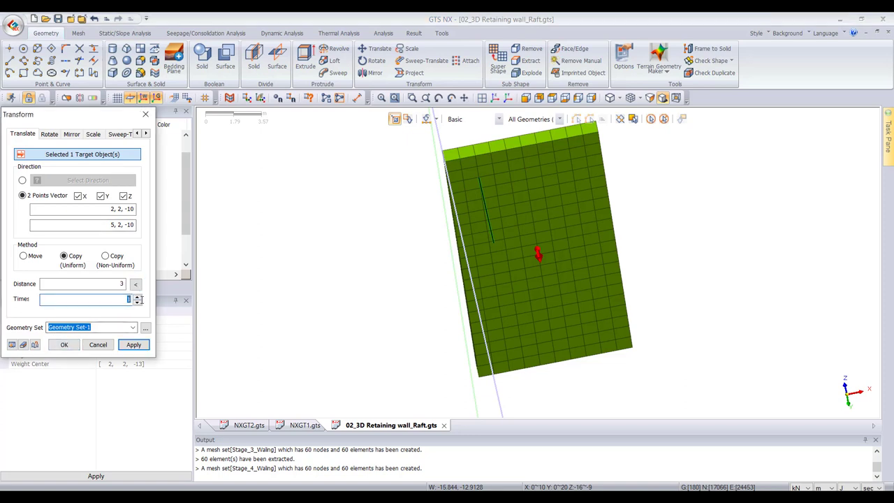
left_click(126, 346)
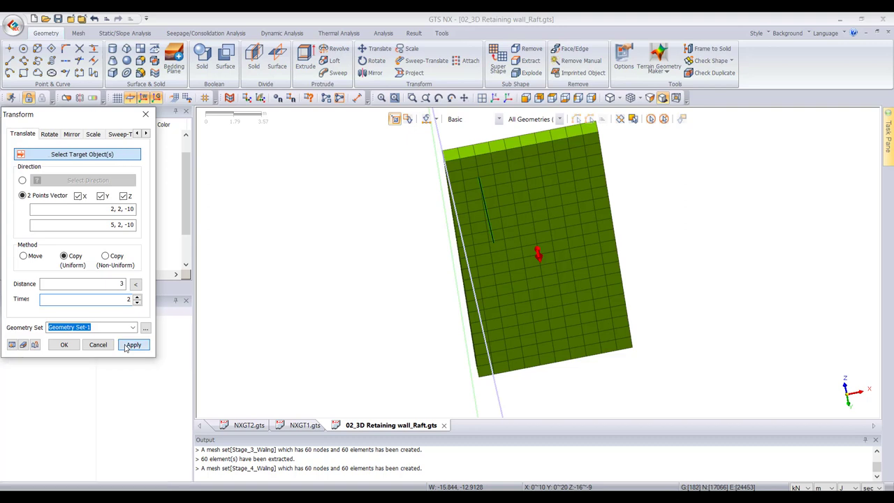
- Set up a uniform copy of the three vertical lines along the raft's length, starting the two-point direction vector at 8, 2, -10
left_click(582, 197)
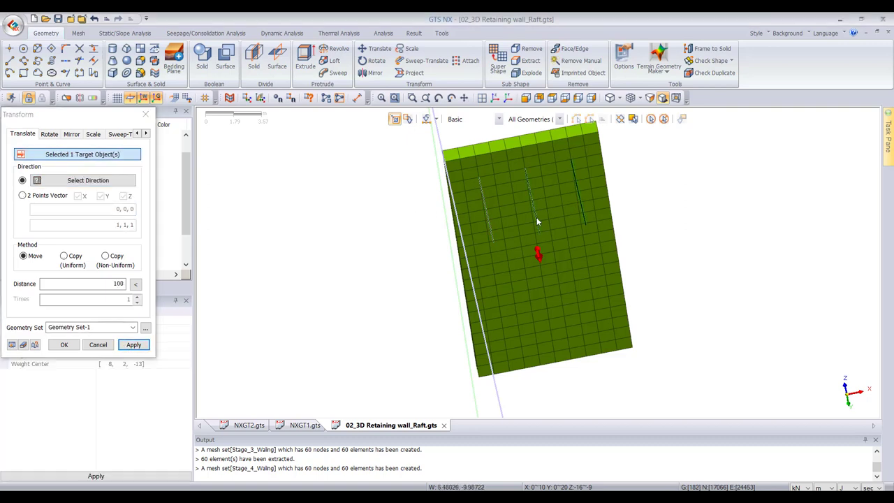
left_click(536, 217)
left_click(488, 225)
middle_click_drag(627, 218, 495, 218)
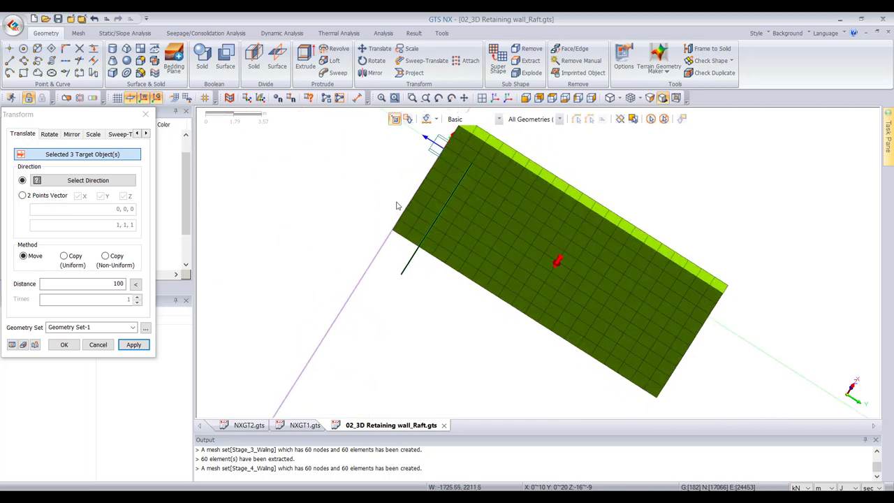
left_click(63, 255)
left_click(31, 198)
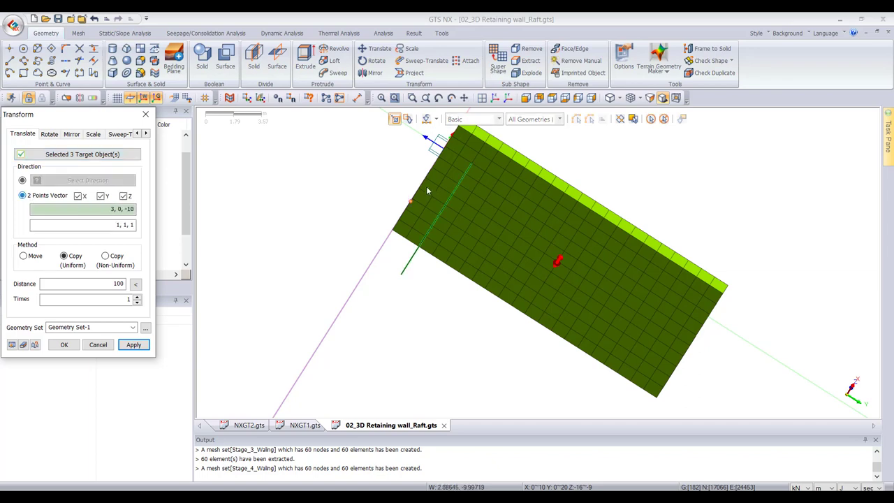
left_click(468, 166)
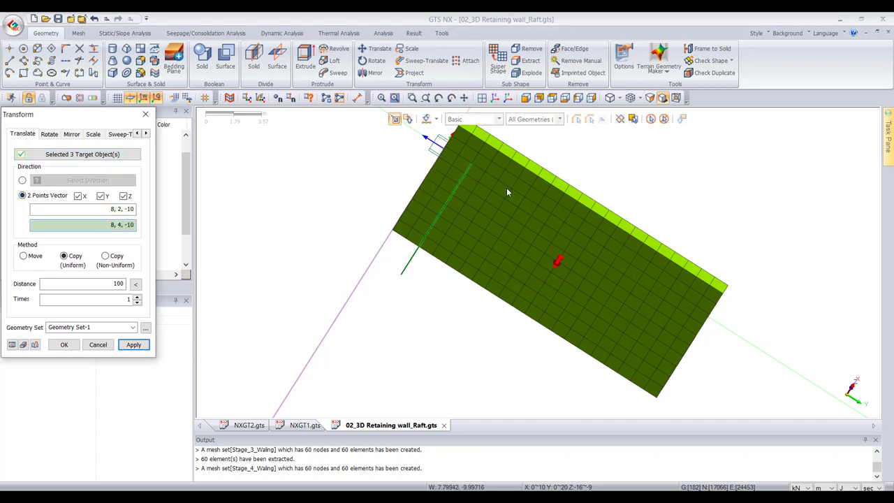